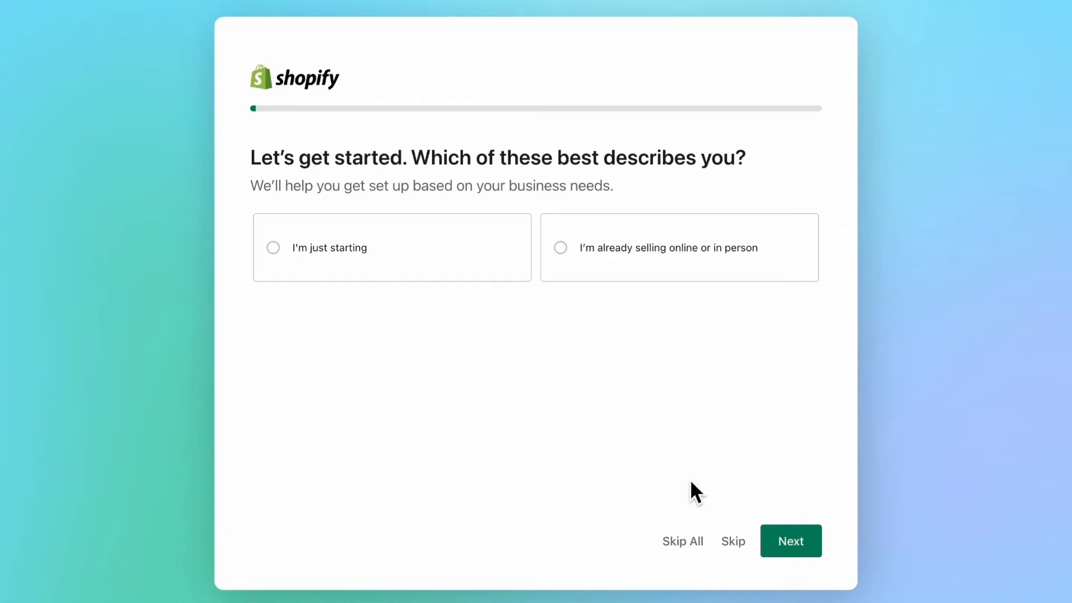
Skip all the onboarding questions and create the Shopify ID by continuing with Google
click(692, 543)
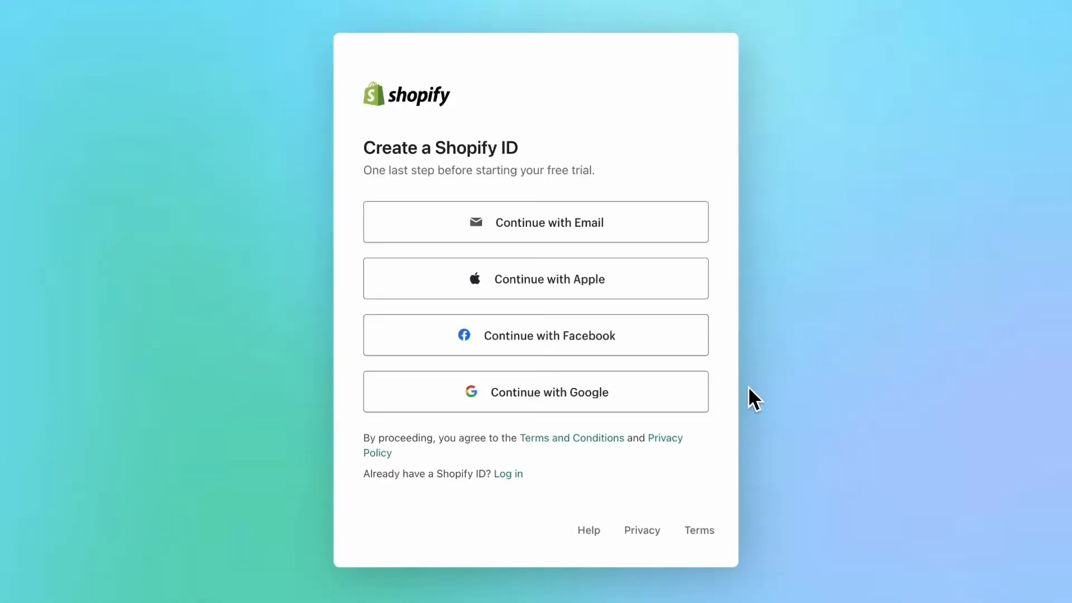
click(593, 402)
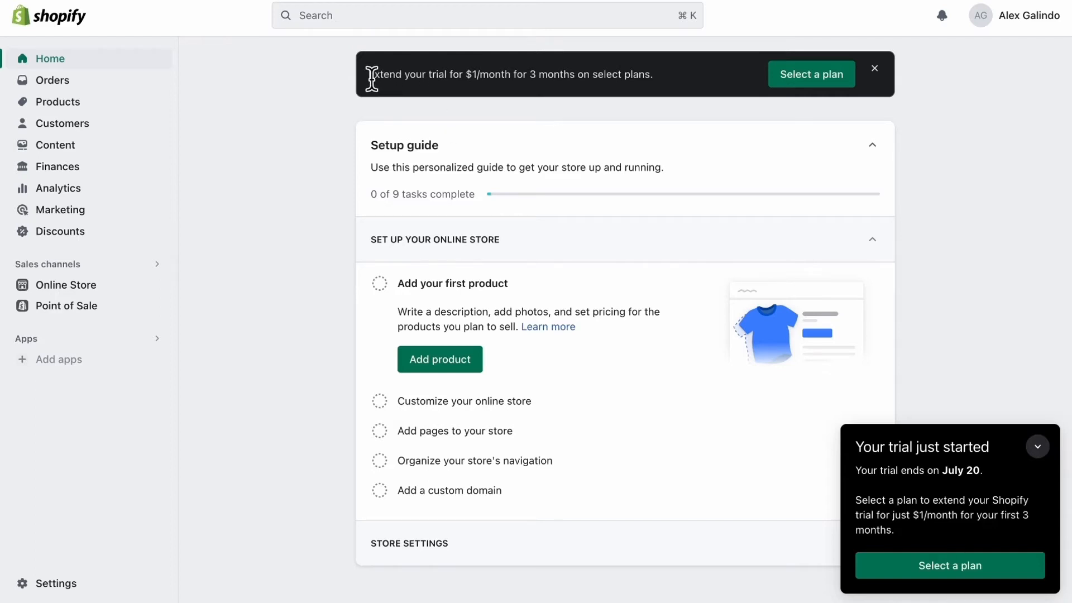
Review the trial extension offer on the home page and open its plan selection
drag(371, 78, 679, 91)
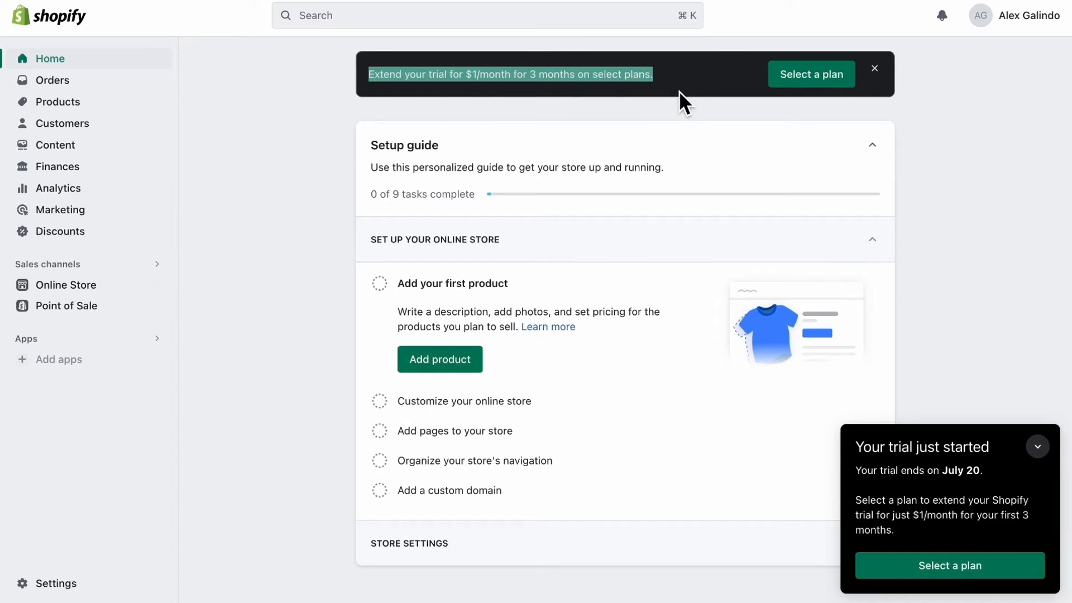
click(811, 81)
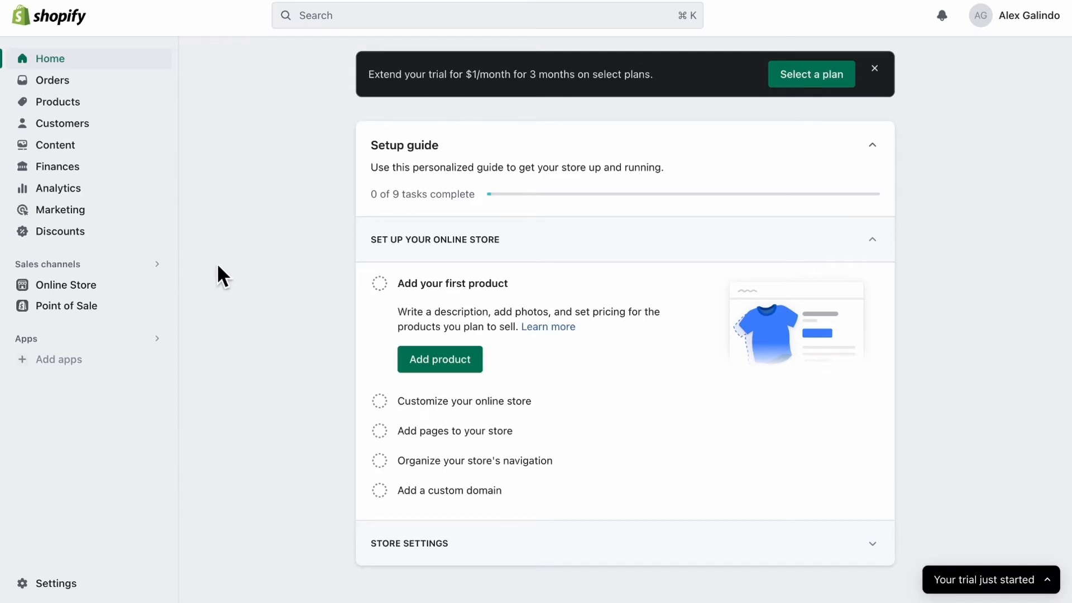
Open the online store's themes and view the store as a visitor on its password-protected opening page
click(99, 288)
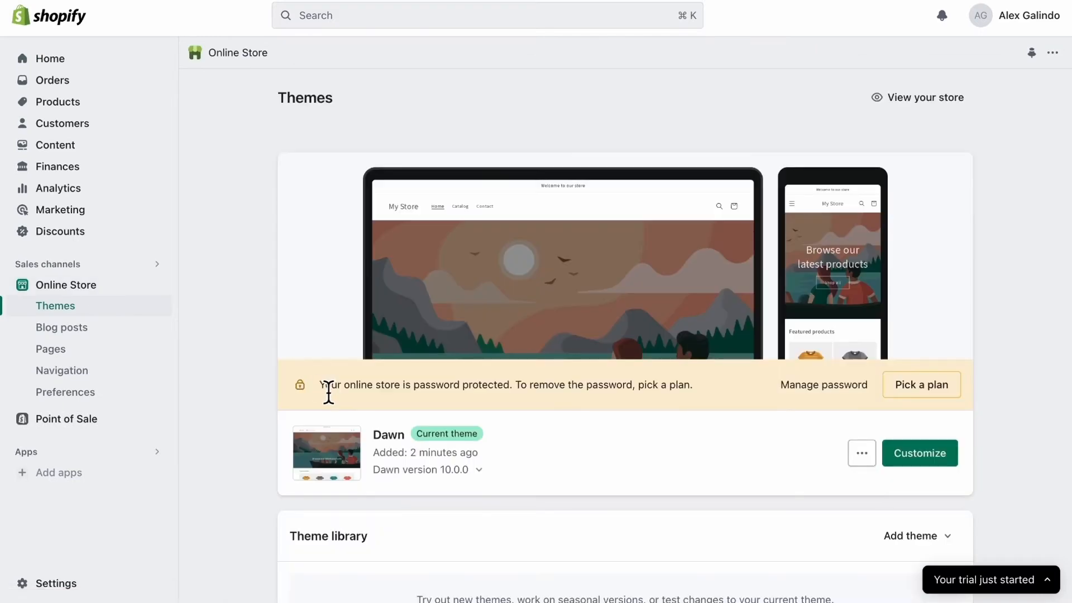
drag(325, 391, 702, 390)
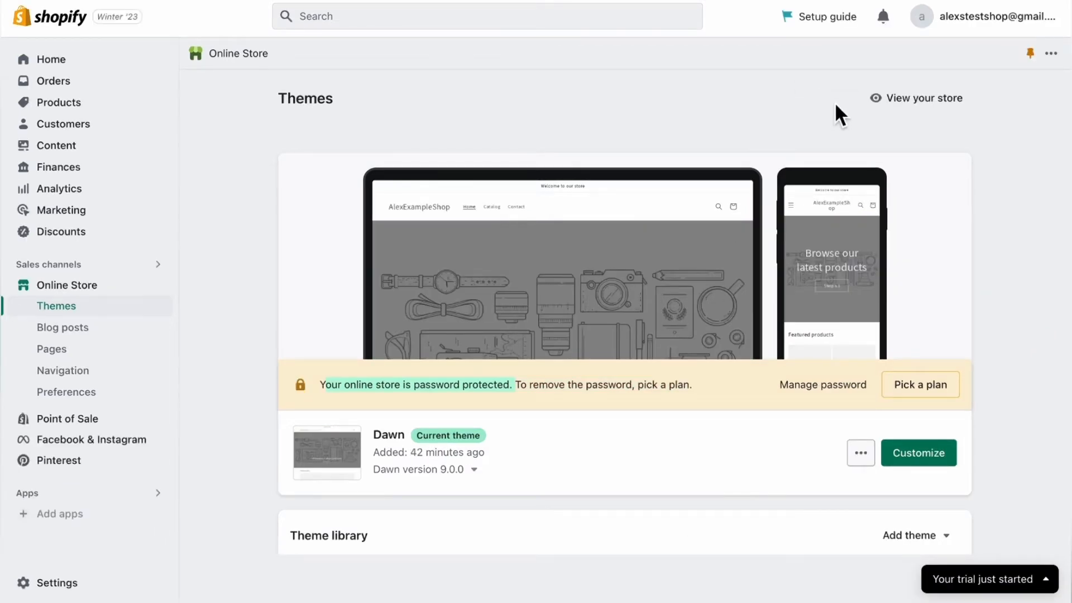
click(917, 101)
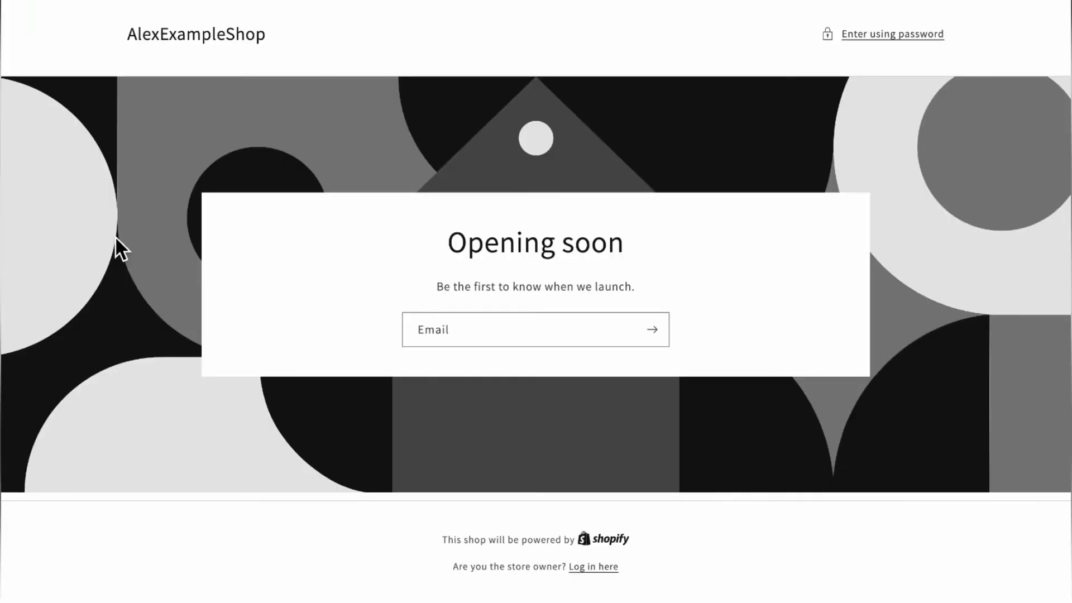
drag(449, 241, 664, 283)
click(664, 283)
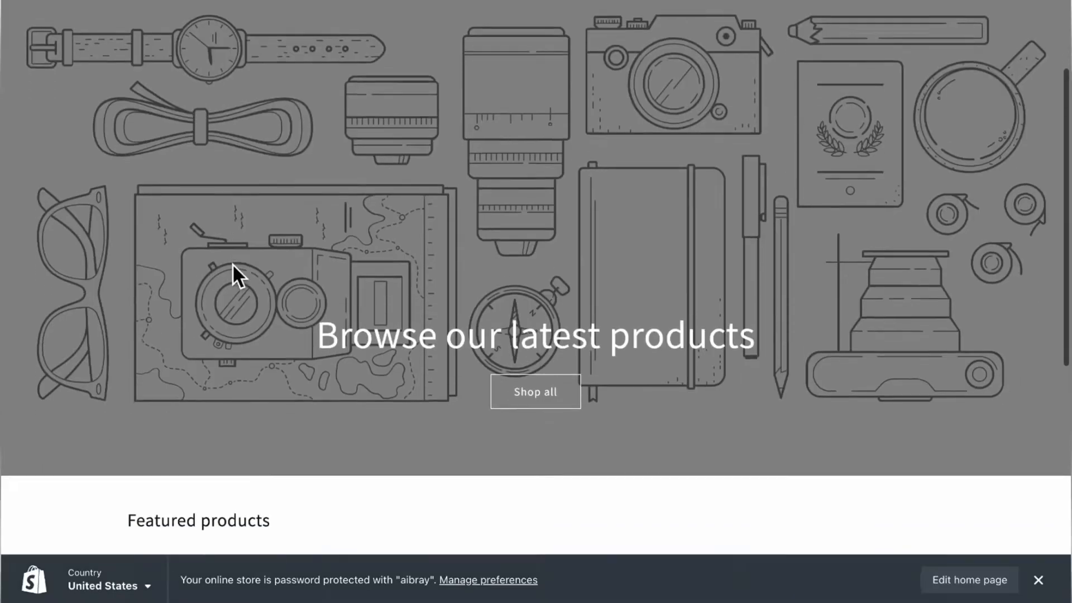
Go from the storefront preview to the store preferences and examine the password protection section
scroll(232, 273, down, 7)
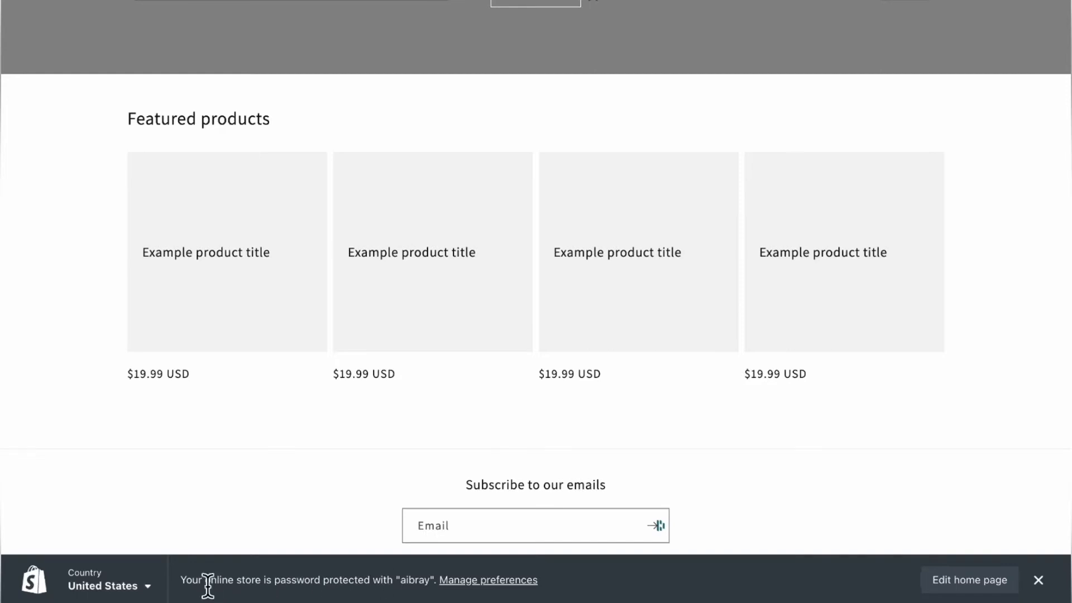
drag(183, 580, 440, 578)
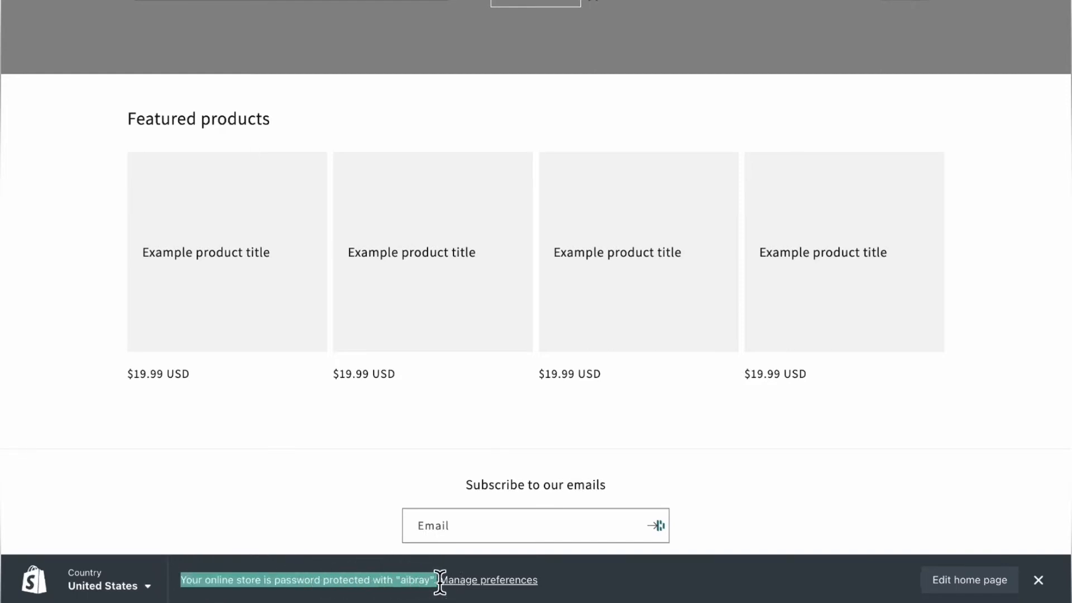
click(513, 585)
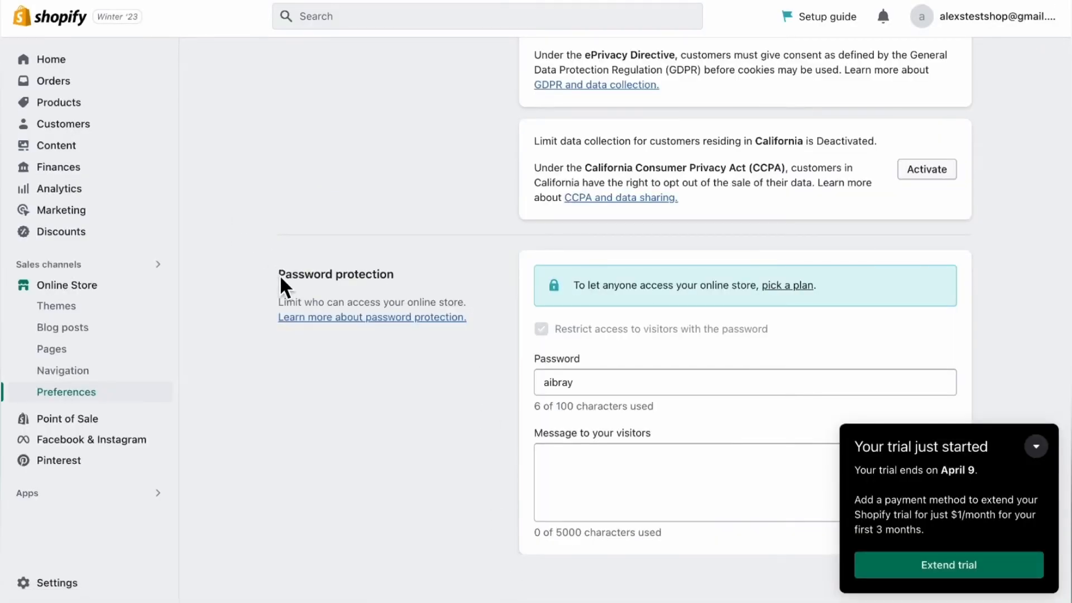
drag(279, 273, 395, 274)
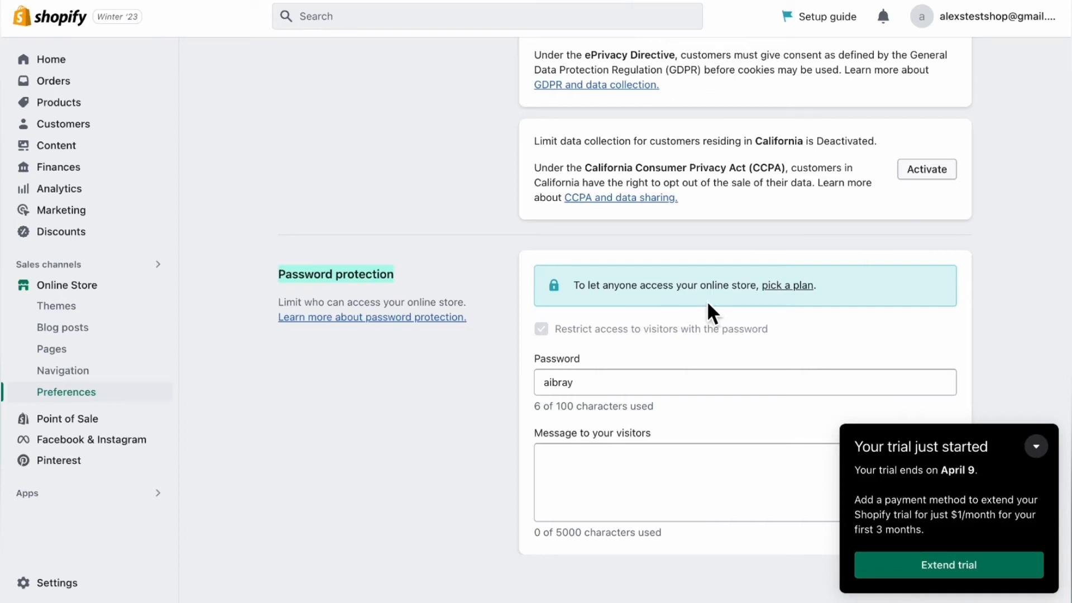
scroll(628, 437, down, 2)
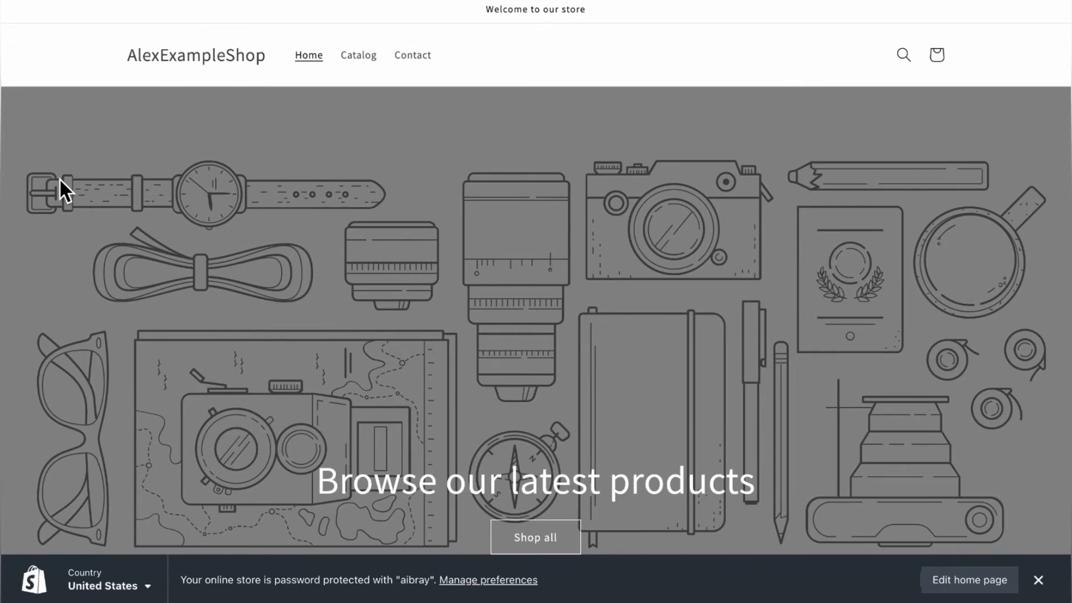
Look through the storefront's default Home, Catalog and Contact pages
scroll(60, 179, down, 10)
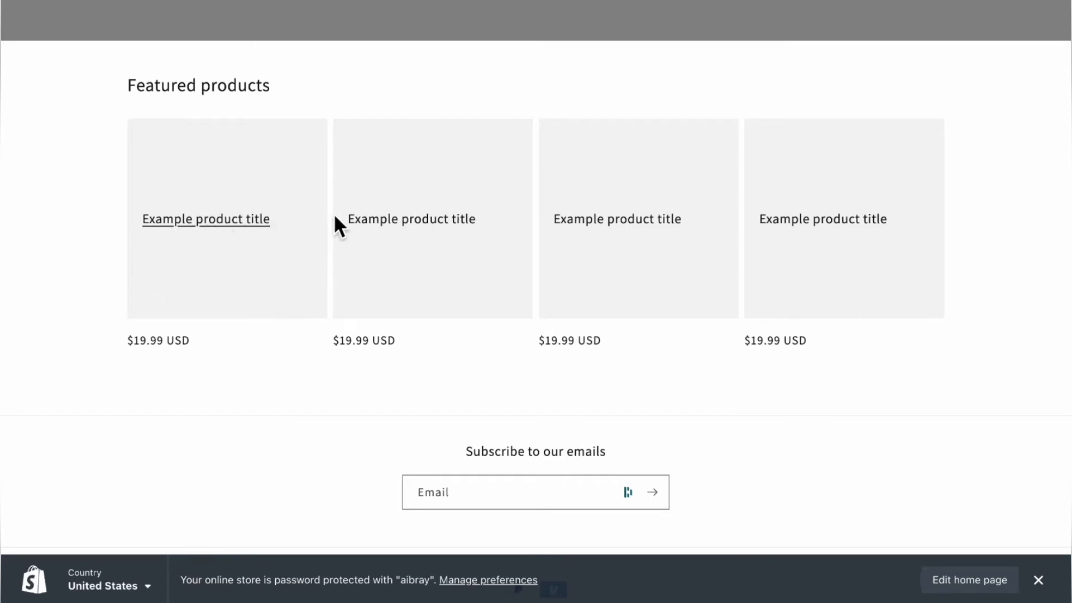
scroll(851, 385, down, 2)
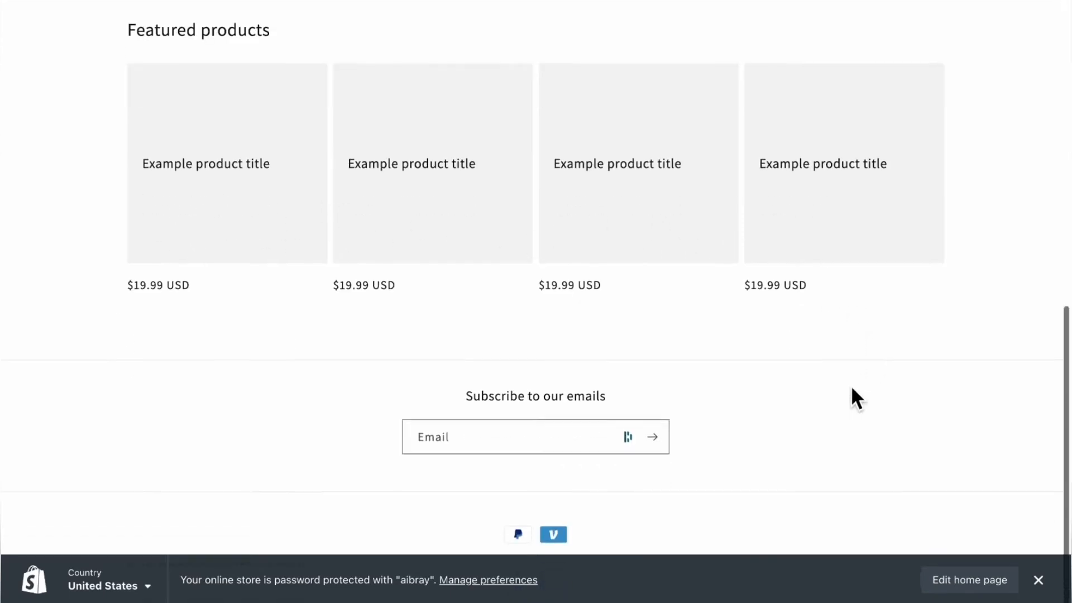
scroll(851, 385, up, 4)
scroll(847, 383, up, 5)
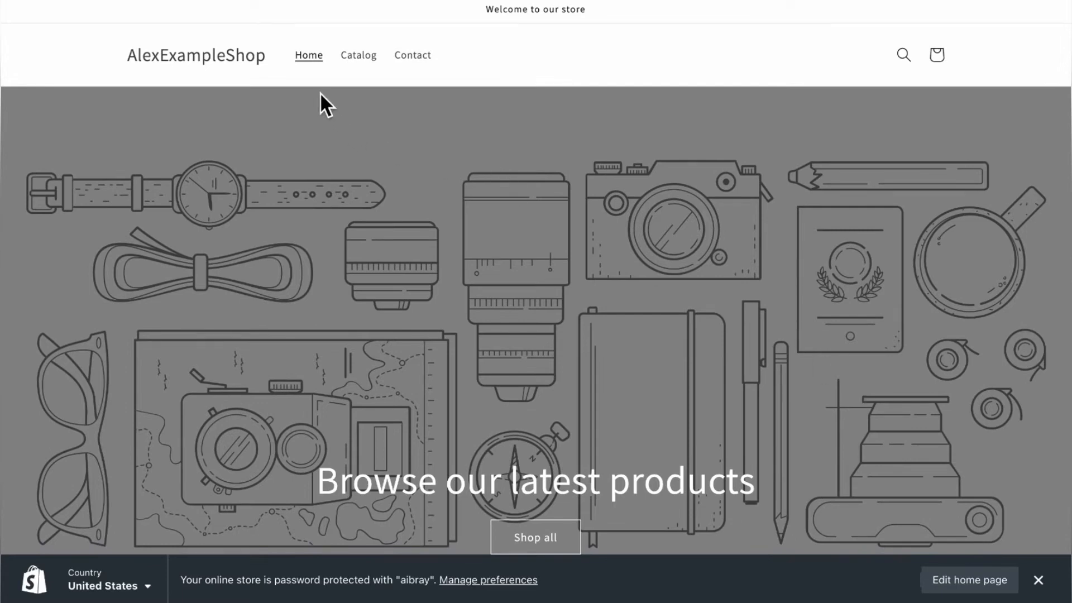
click(361, 64)
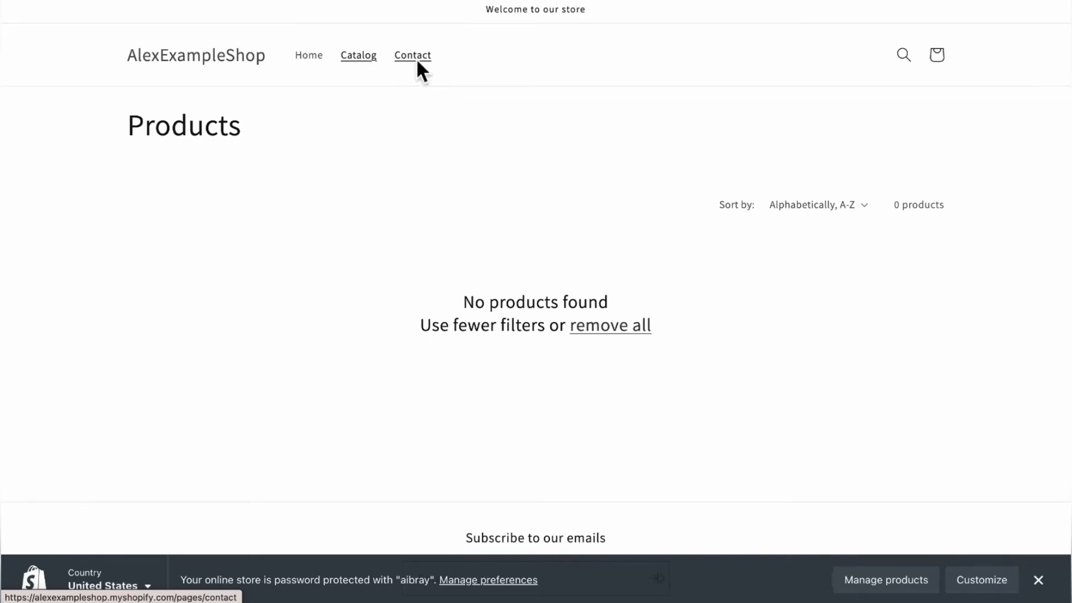
click(417, 63)
scroll(163, 323, down, 2)
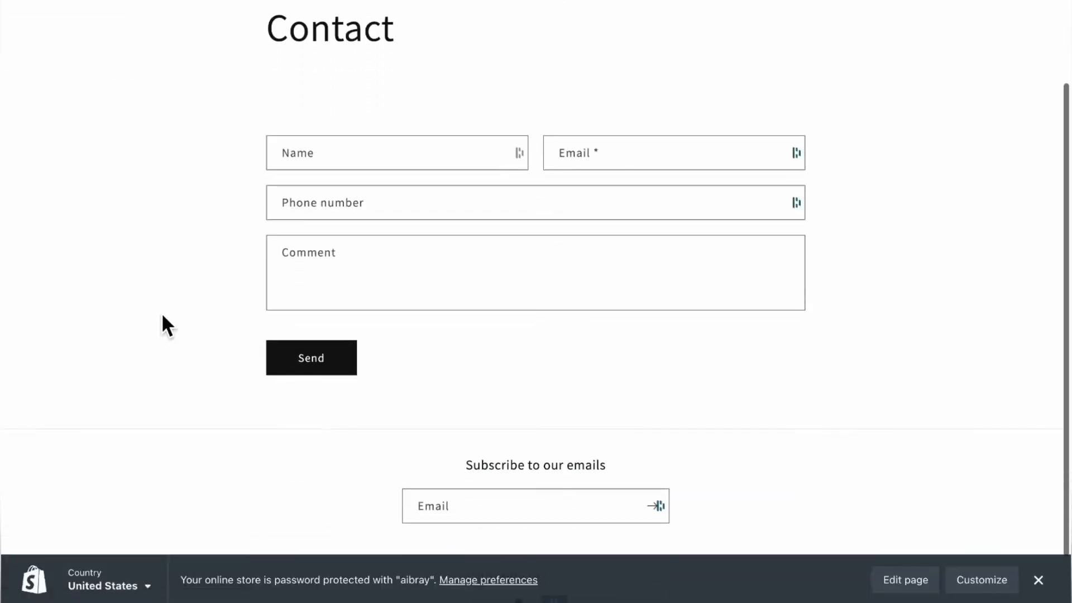
scroll(163, 324, down, 2)
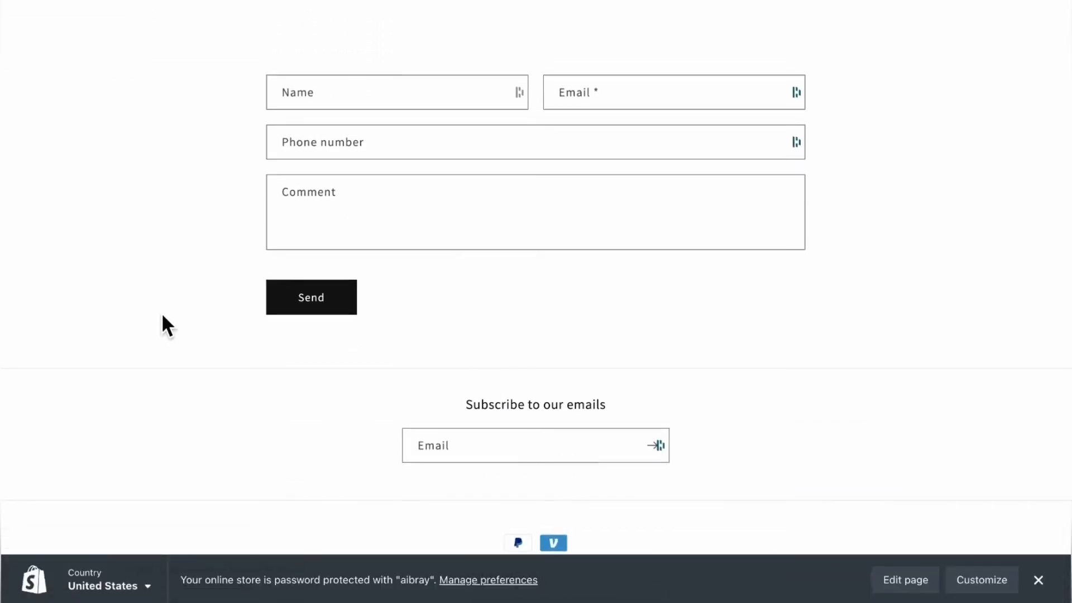
scroll(162, 316, up, 3)
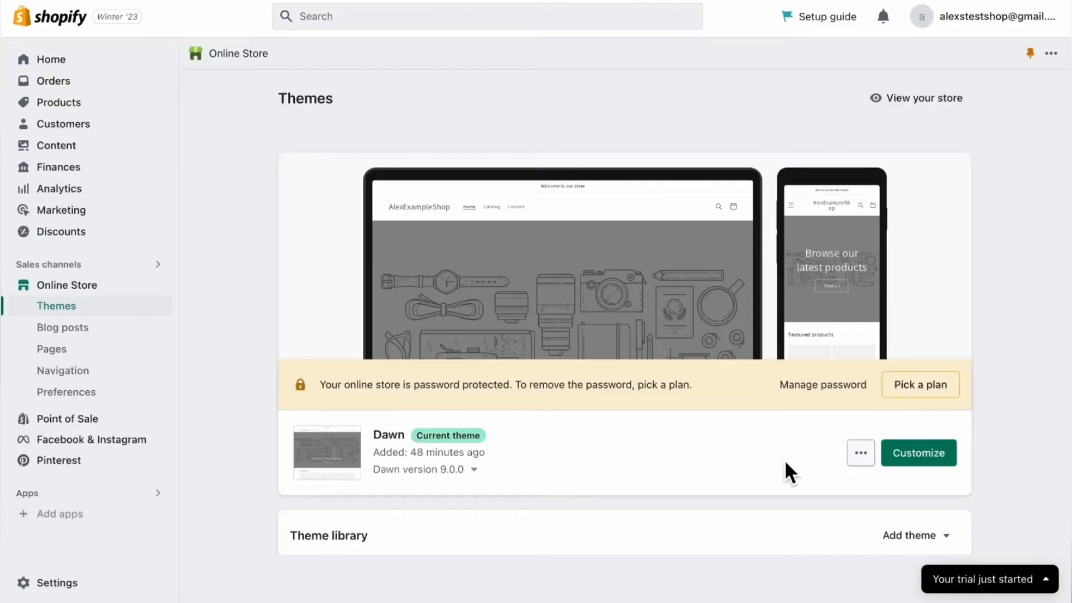
Open the Dawn theme for customization and look into the announcement bar section of the home page
click(931, 455)
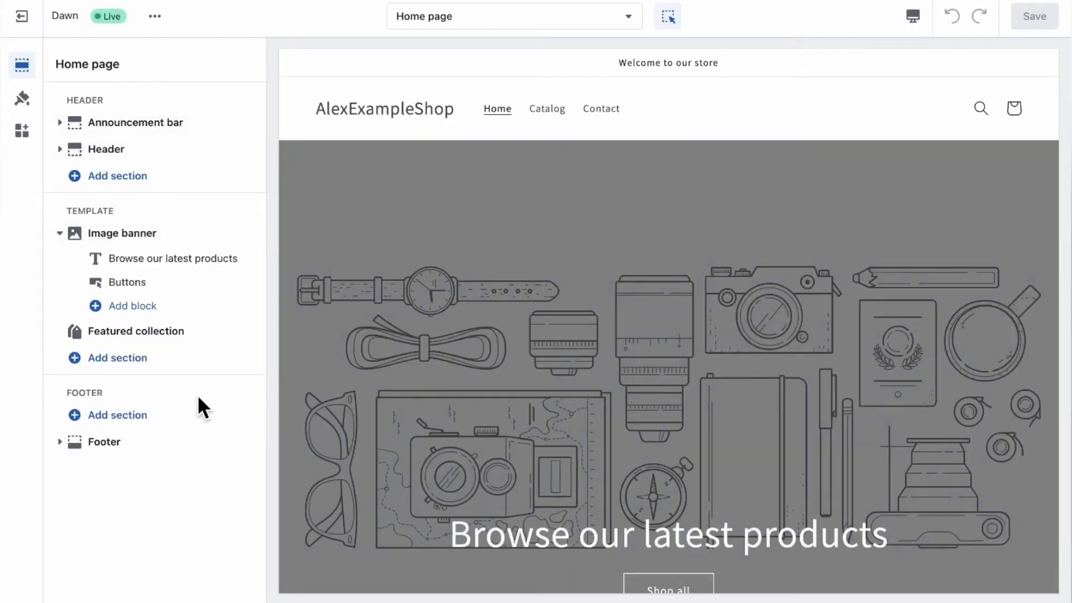
click(150, 127)
click(61, 66)
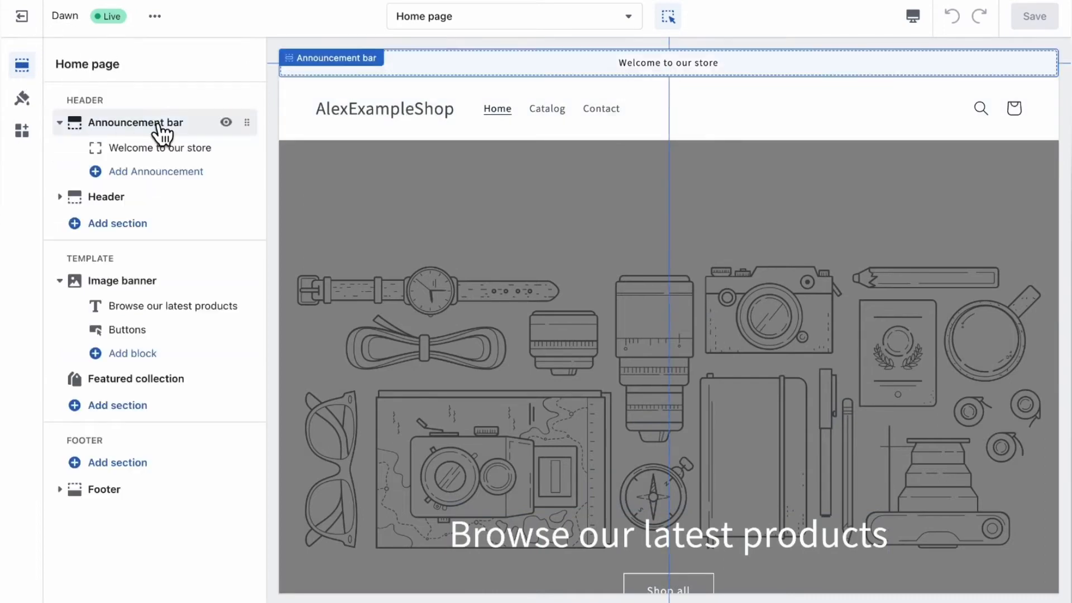
click(158, 125)
click(61, 65)
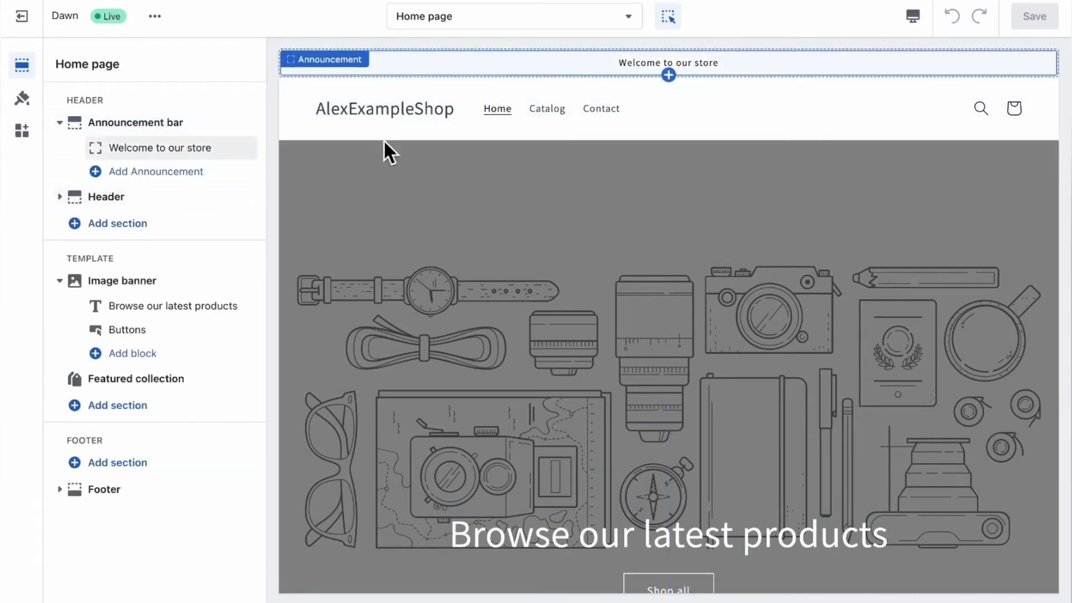
Examine the settings of the Header section and of the Image banner section
click(430, 110)
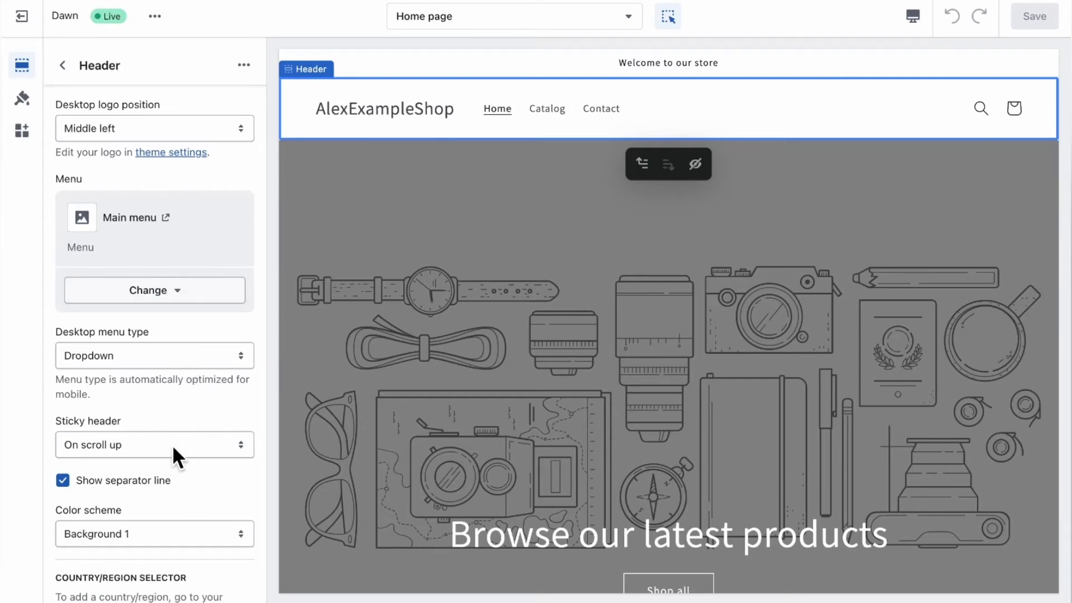
scroll(514, 271, down, 2)
click(515, 271)
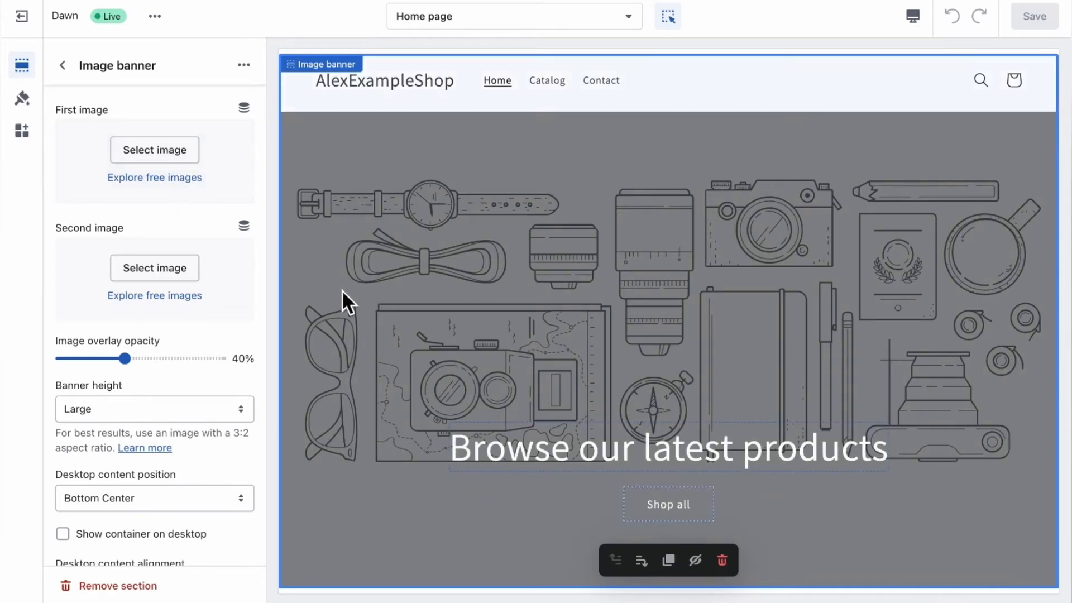
Open the settings of the banner's Shop all button and link the second button to All products
scroll(502, 267, down, 5)
click(693, 235)
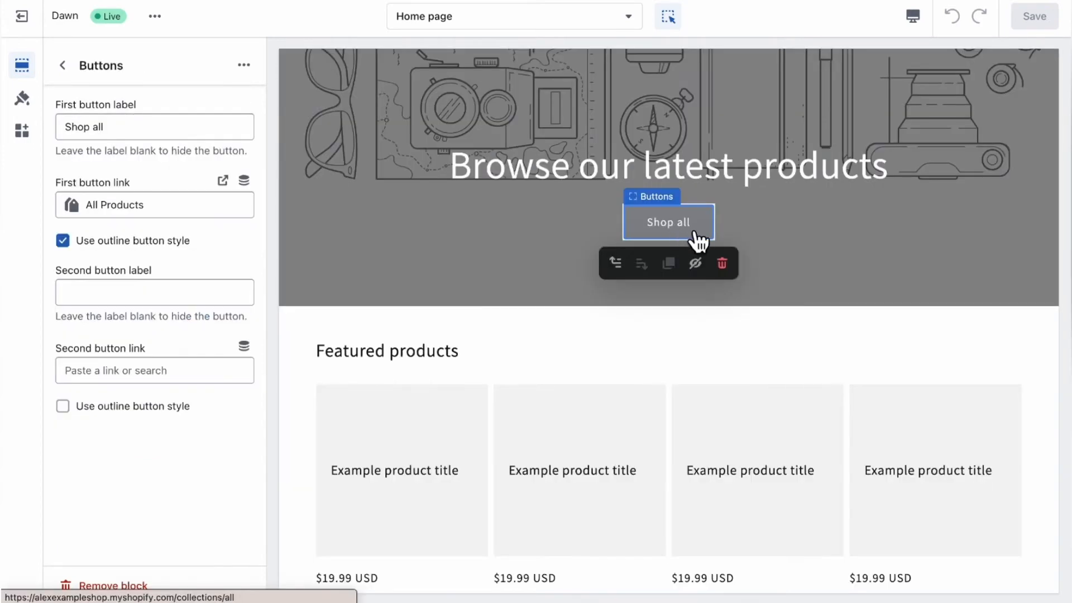
click(177, 371)
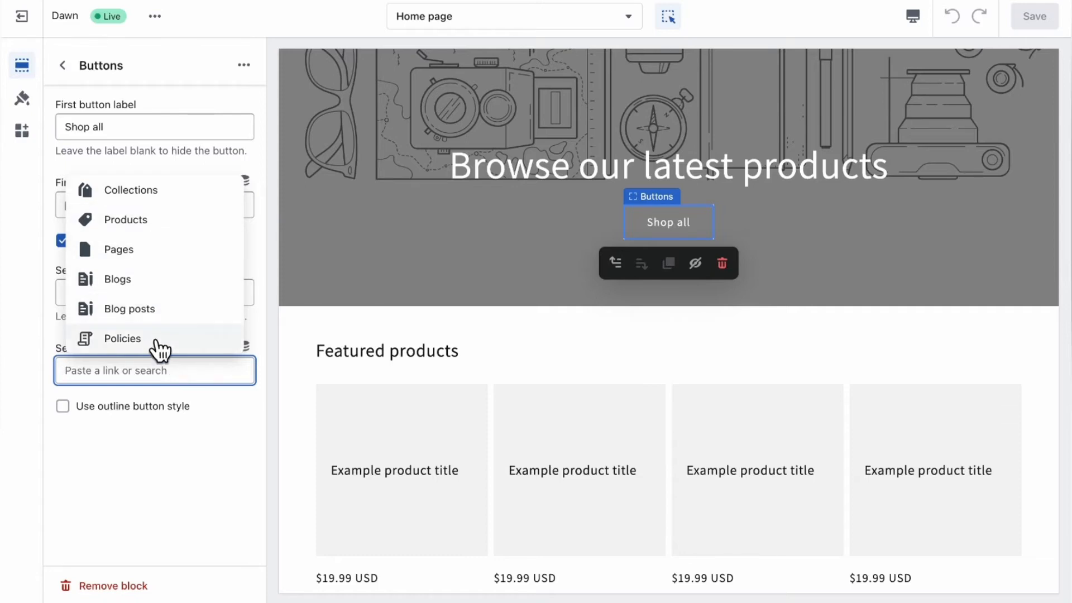
click(181, 233)
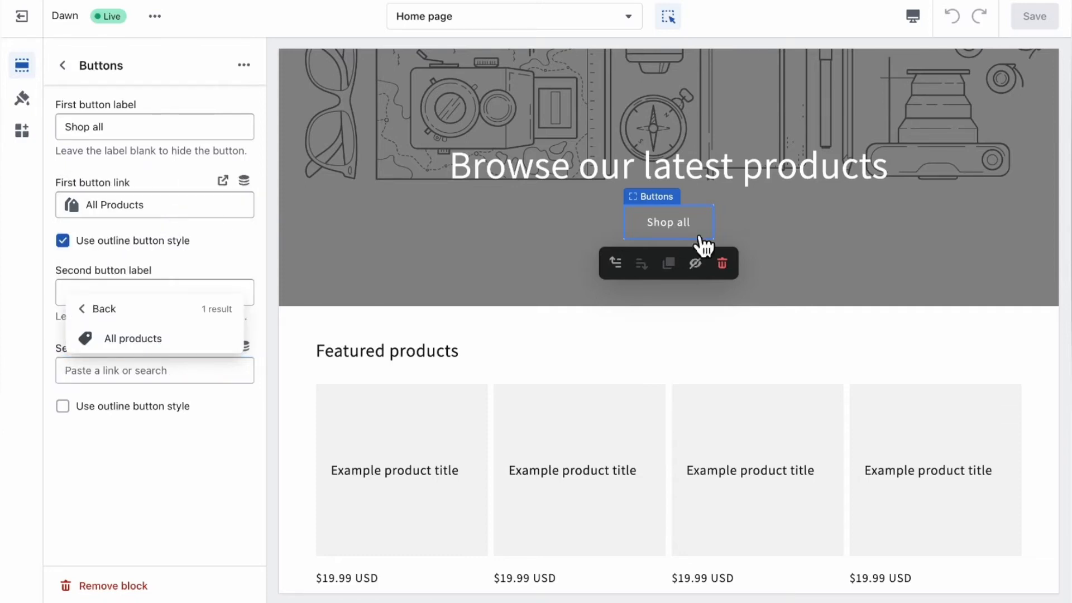
click(171, 347)
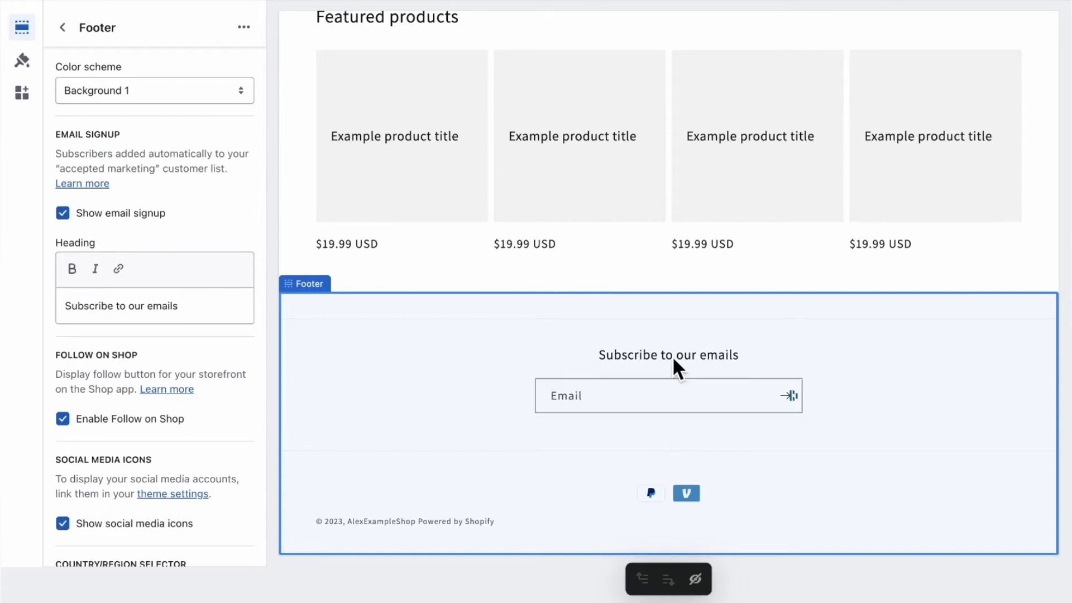
Change the footer's email signup heading to "Subscribe for goodies!"
triple_click(196, 308)
text(Subscribe)
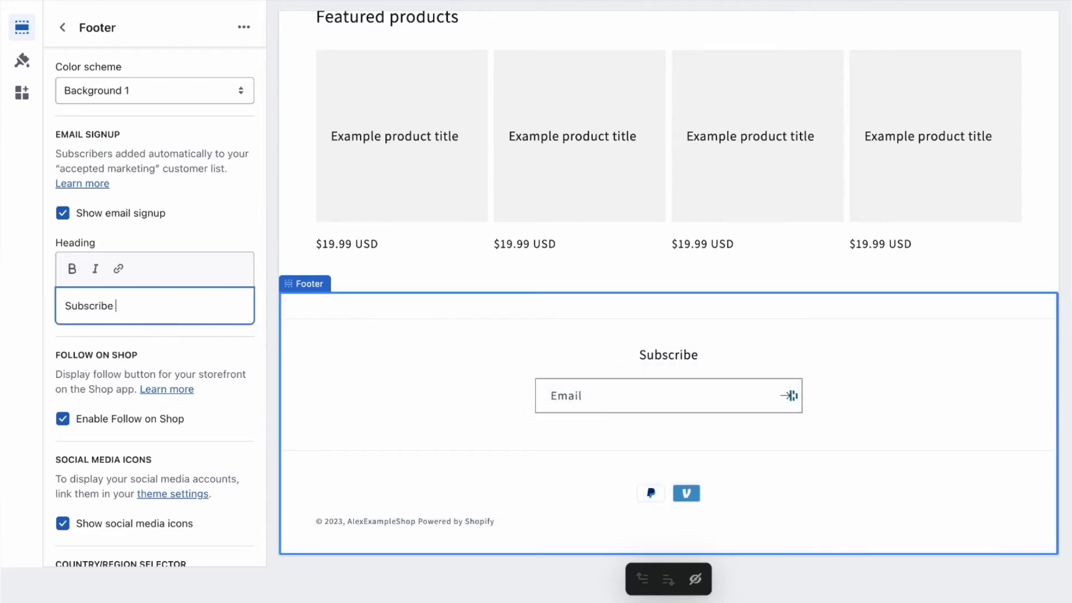
text( for goodies!)
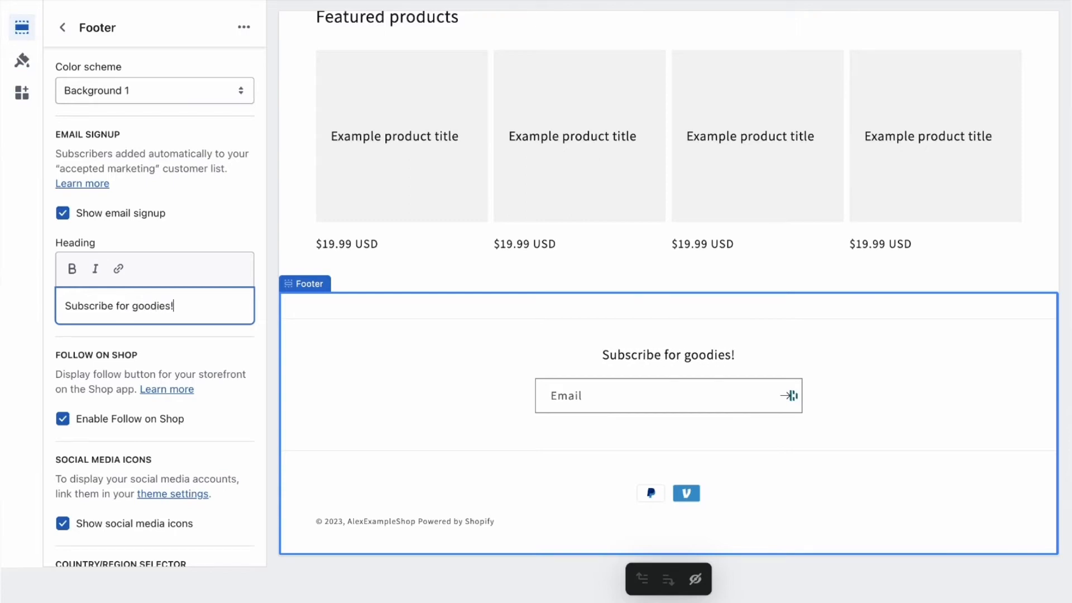
Look over the remaining footer settings, return to the home page's section list and review the page preview
scroll(84, 268, down, 4)
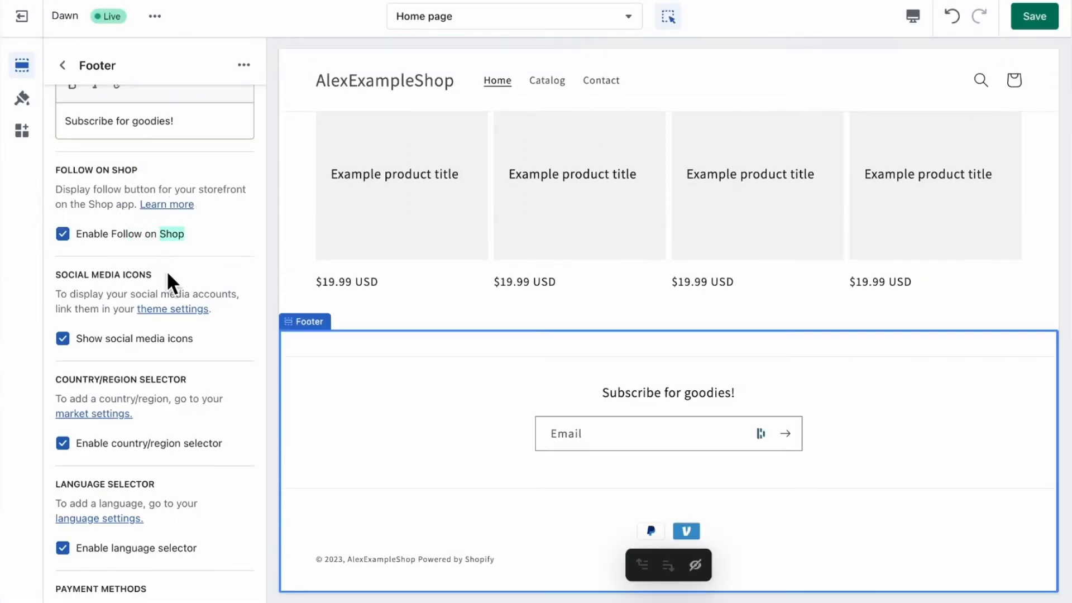
scroll(123, 346, down, 5)
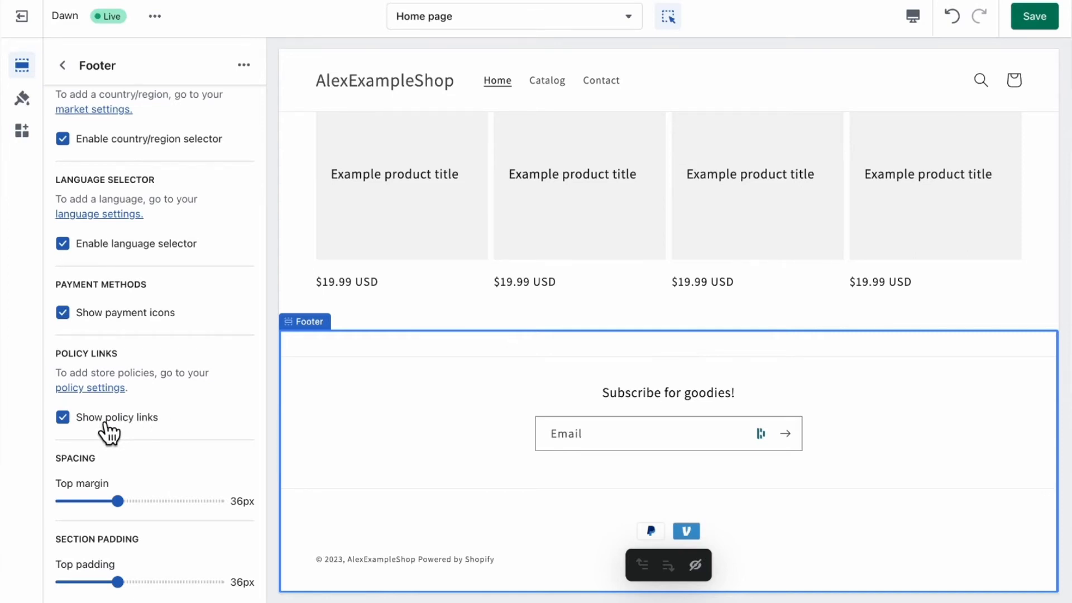
click(62, 65)
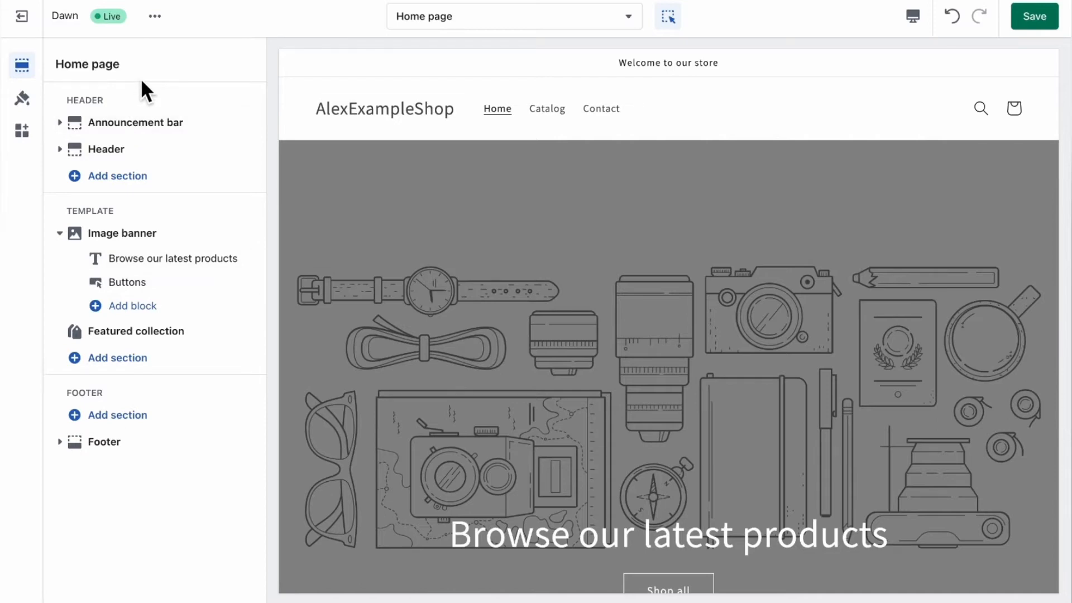
scroll(471, 481, down, 5)
scroll(471, 481, up, 5)
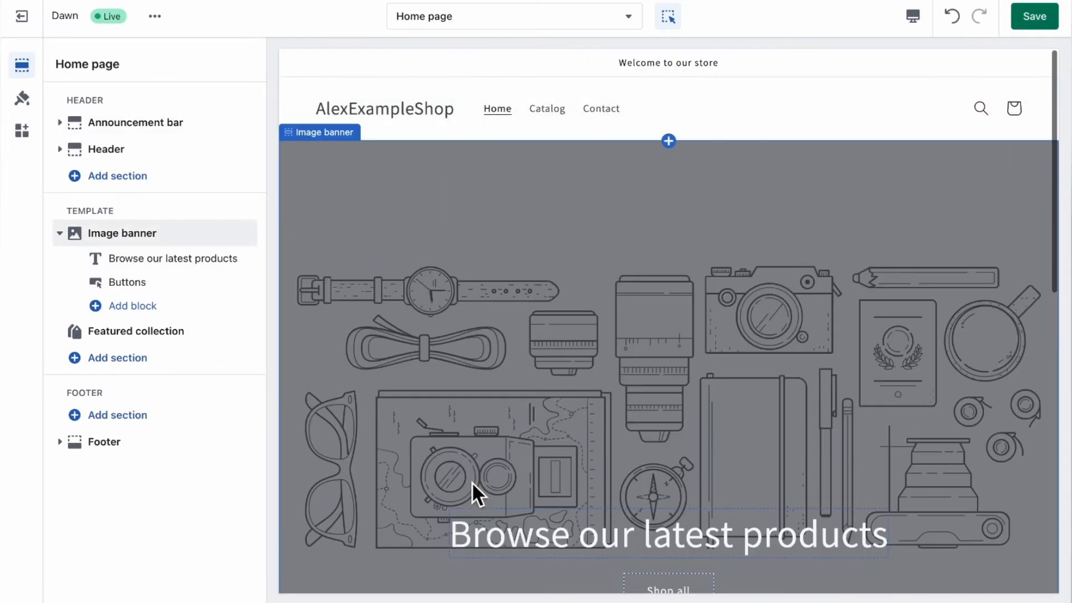
View the Catalog and Contact pages in the store preview and open the contact form's section settings
click(505, 111)
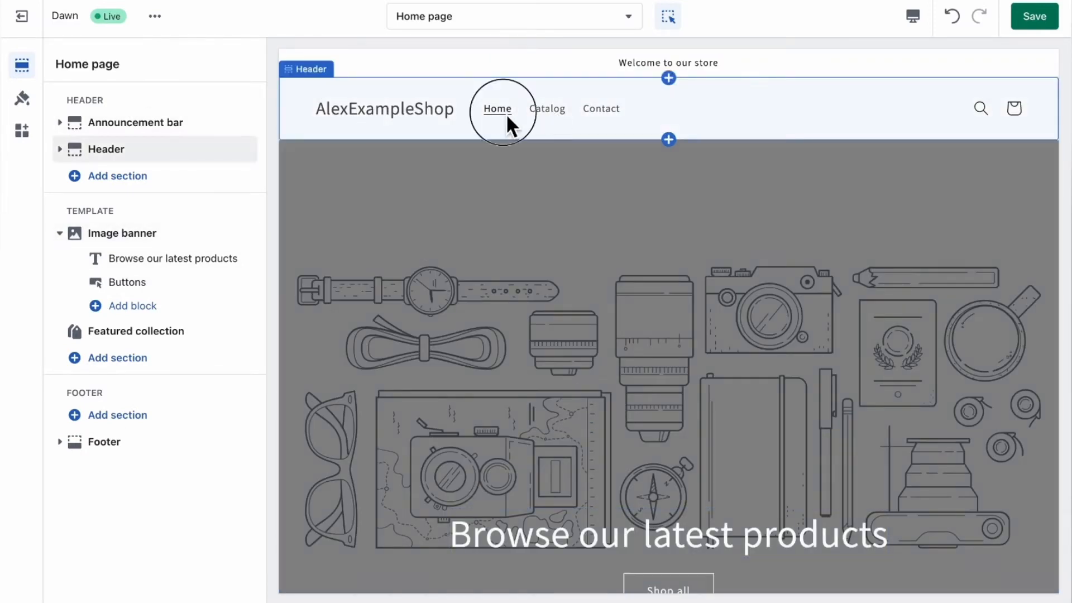
click(545, 111)
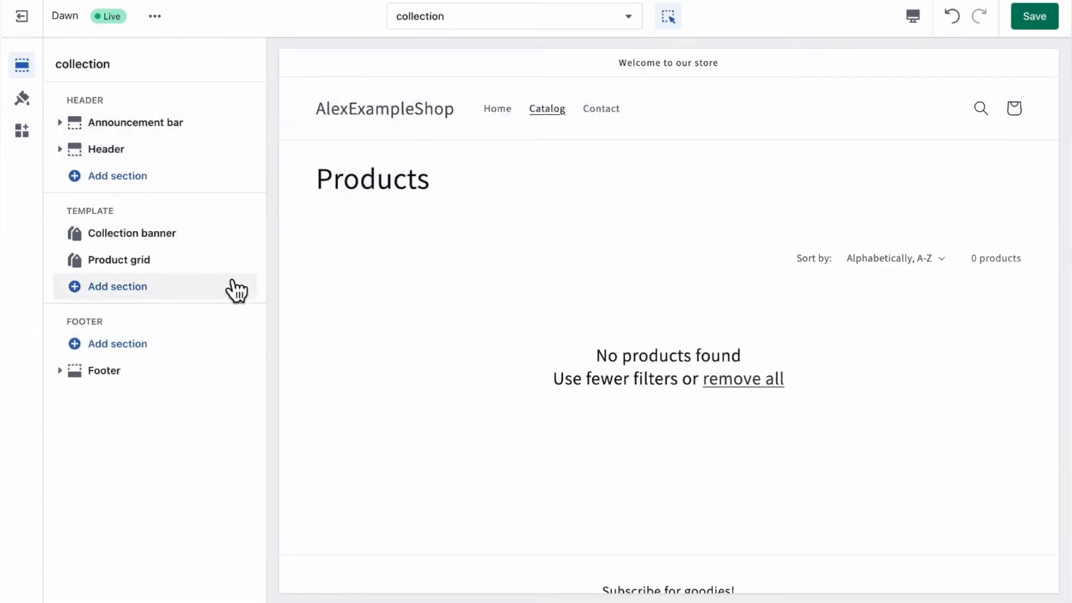
click(617, 109)
click(616, 109)
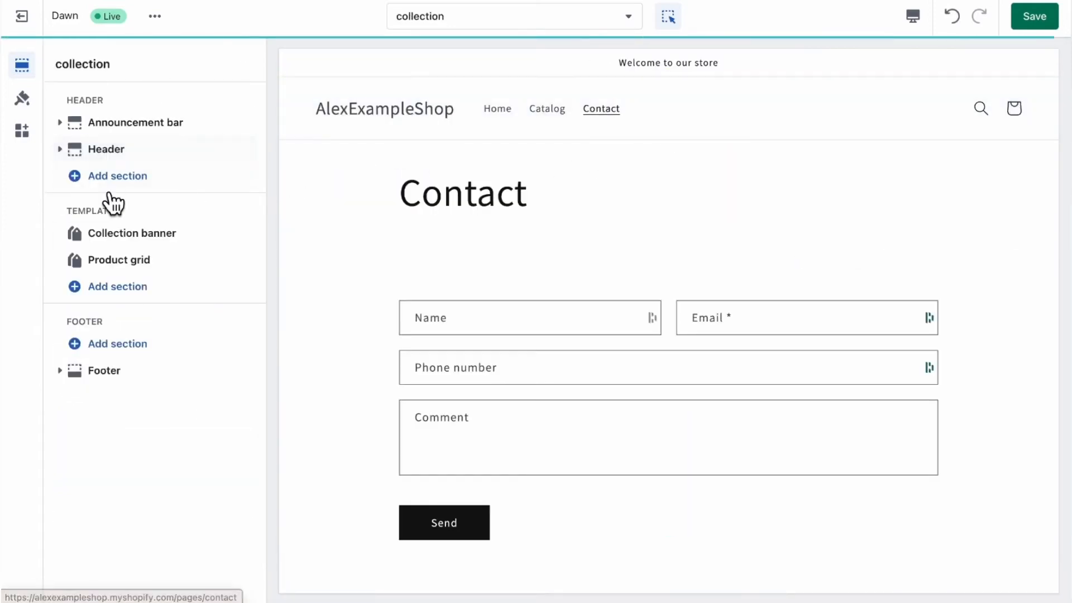
click(444, 320)
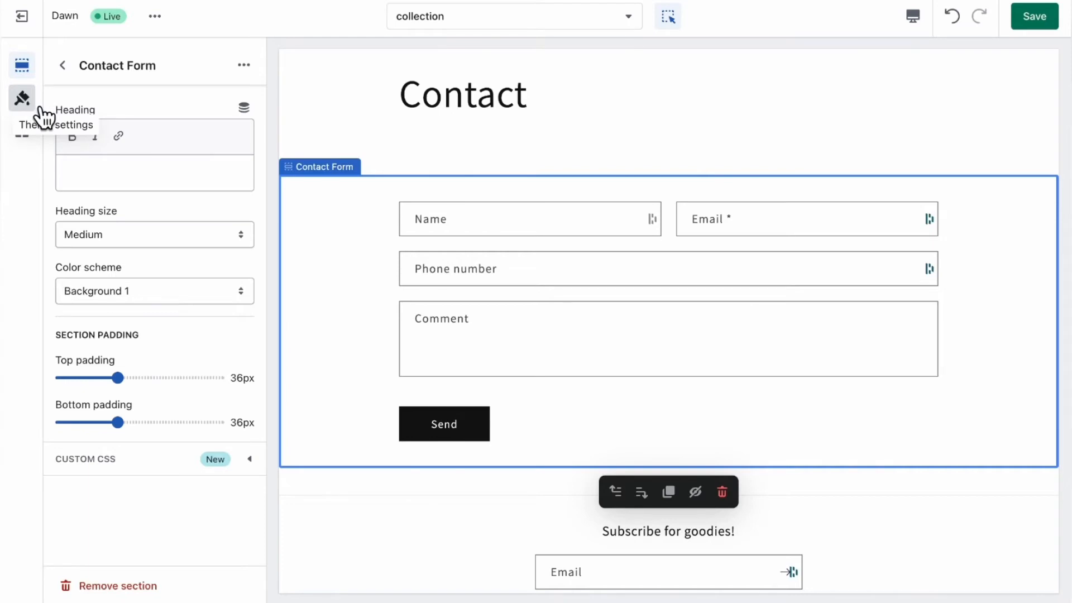
Open the theme settings and look through the full list of setting categories
click(22, 99)
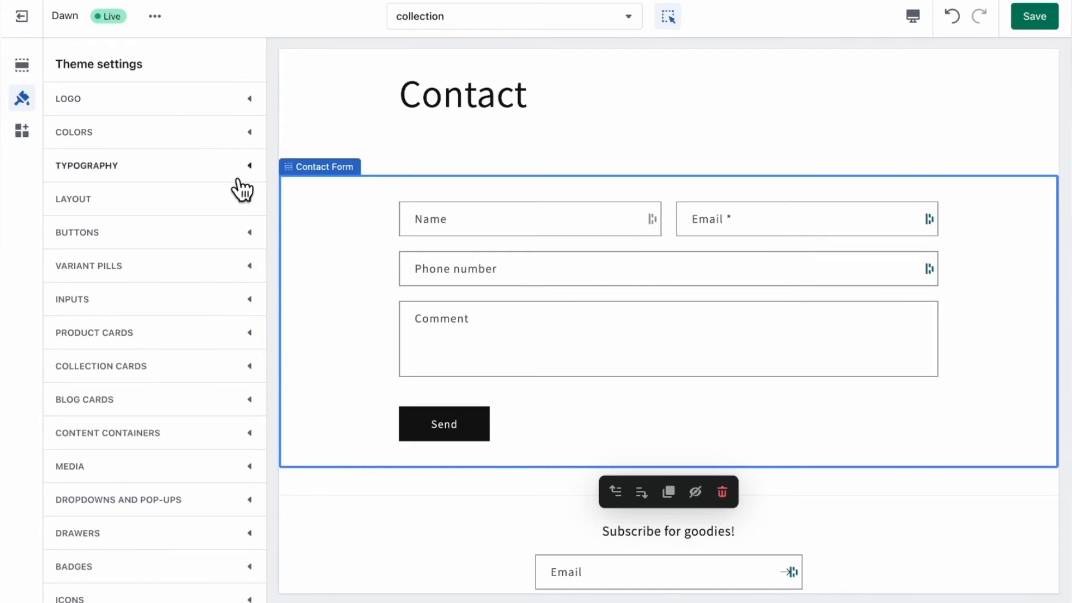
scroll(216, 330, down, 5)
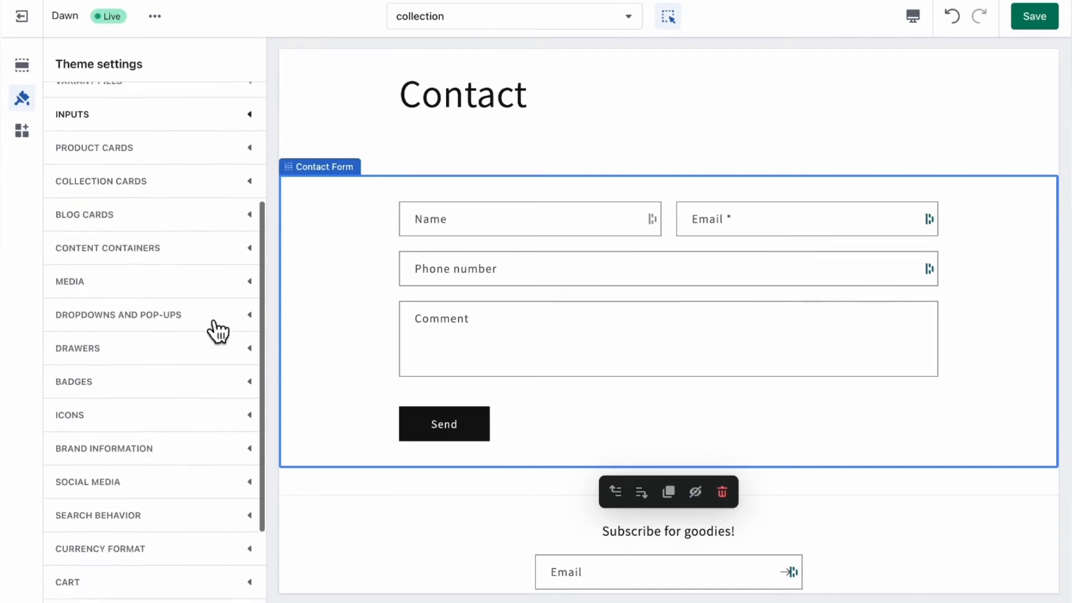
scroll(216, 331, down, 1)
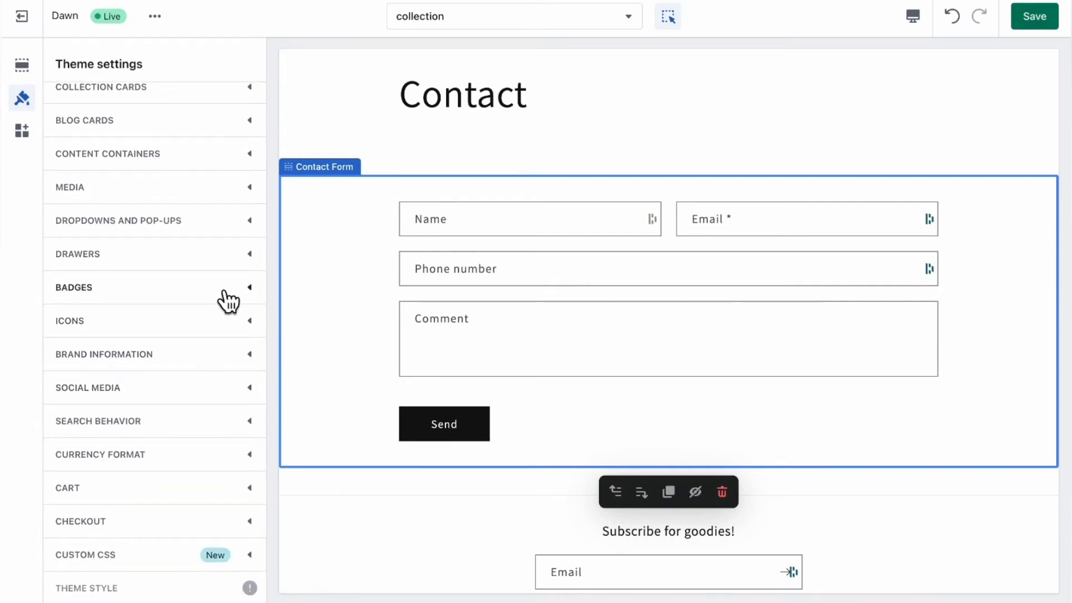
scroll(225, 296, up, 6)
Examine the logo, color and typography theme settings and open the app embeds
click(223, 100)
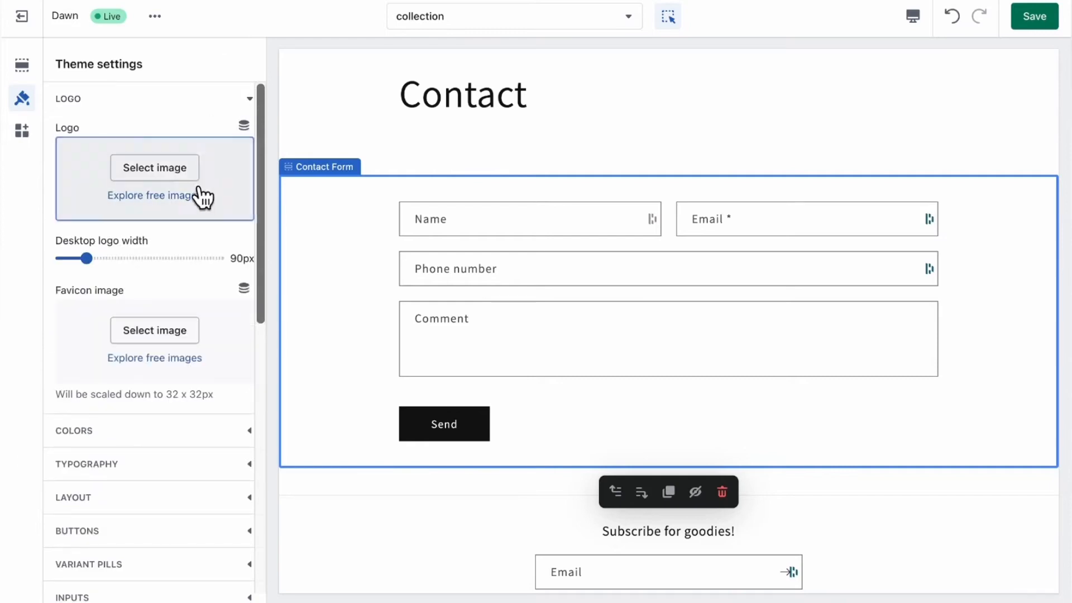
scroll(184, 279, down, 3)
click(181, 359)
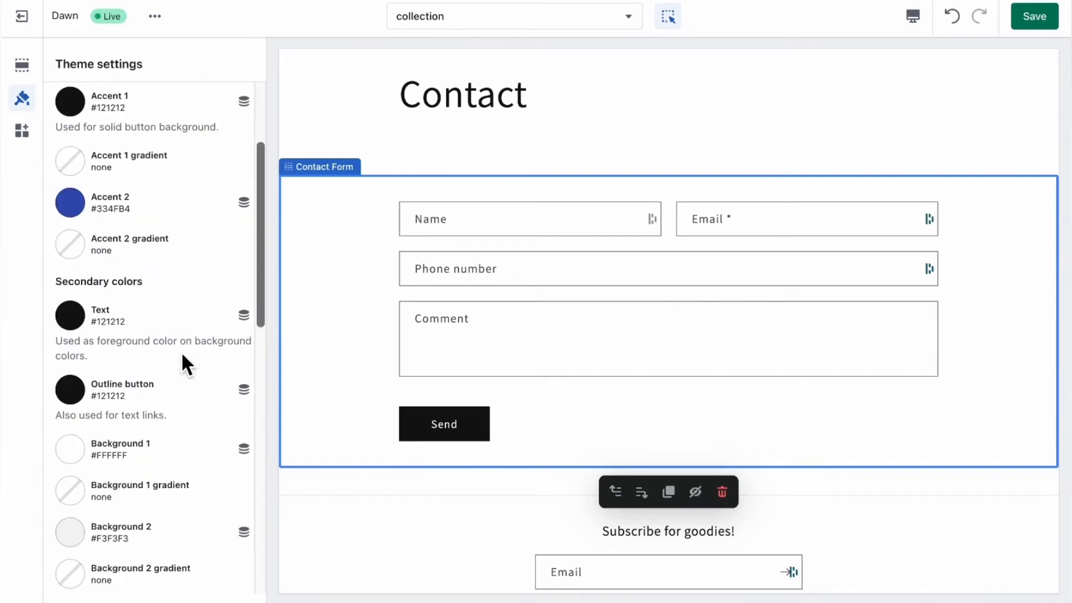
scroll(180, 350, up, 2)
scroll(149, 144, up, 2)
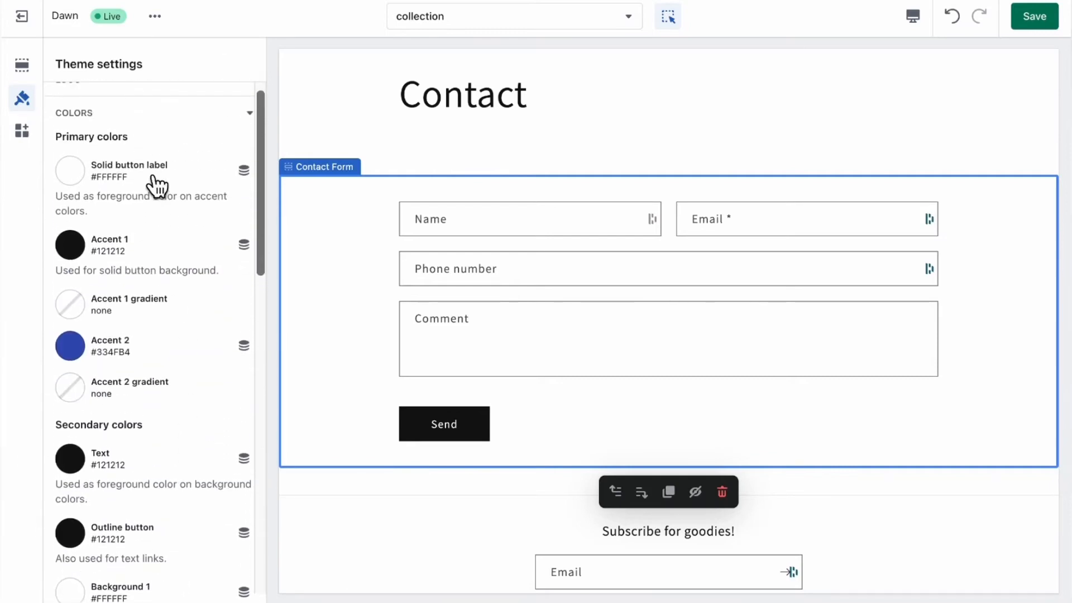
scroll(147, 383, down, 5)
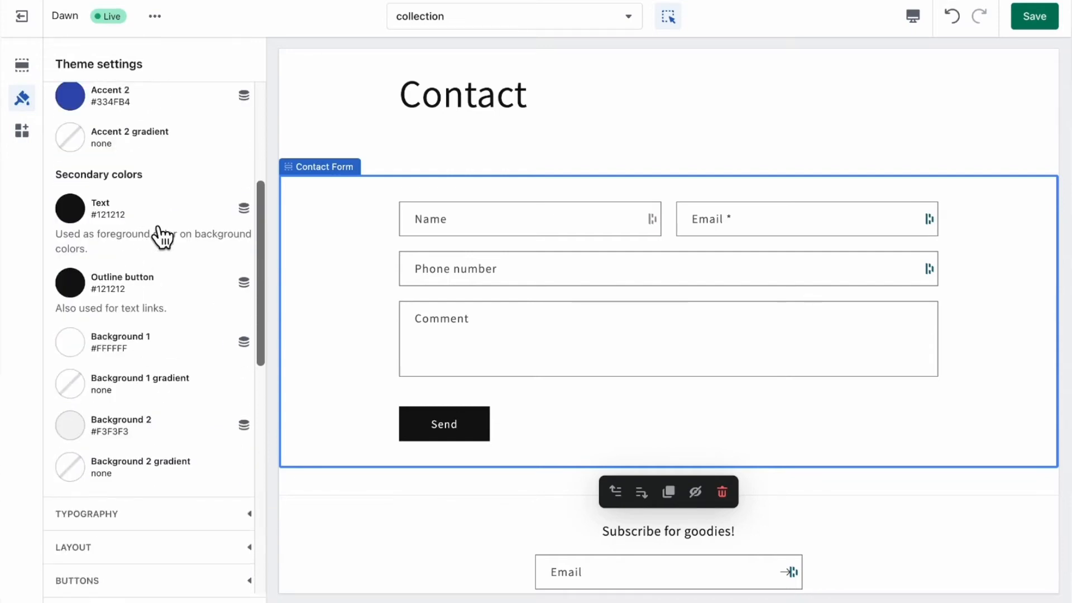
scroll(167, 195, down, 5)
scroll(173, 156, up, 3)
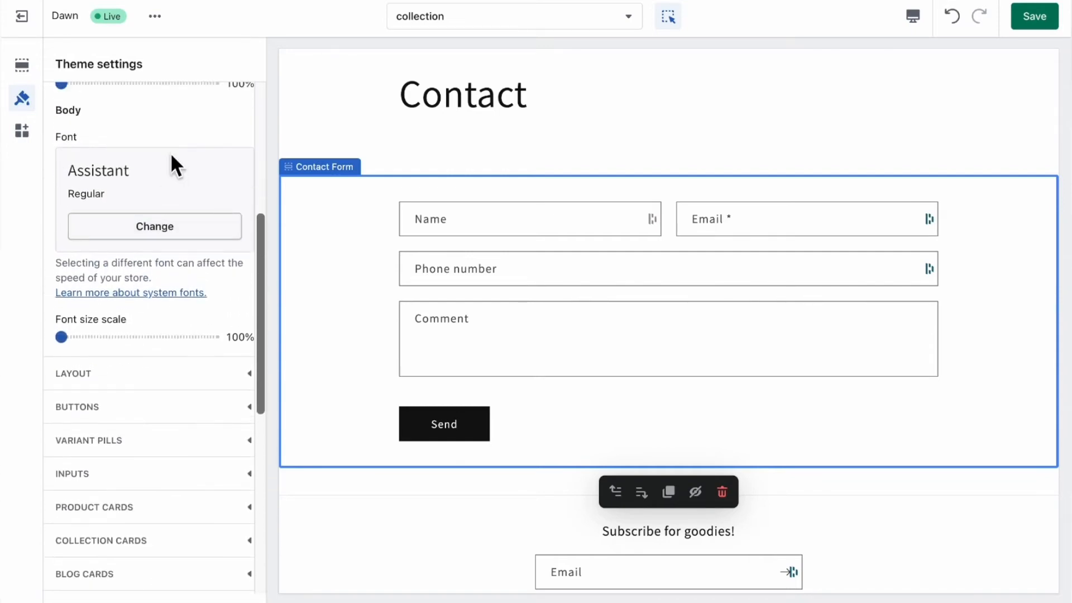
scroll(184, 347, down, 10)
click(23, 132)
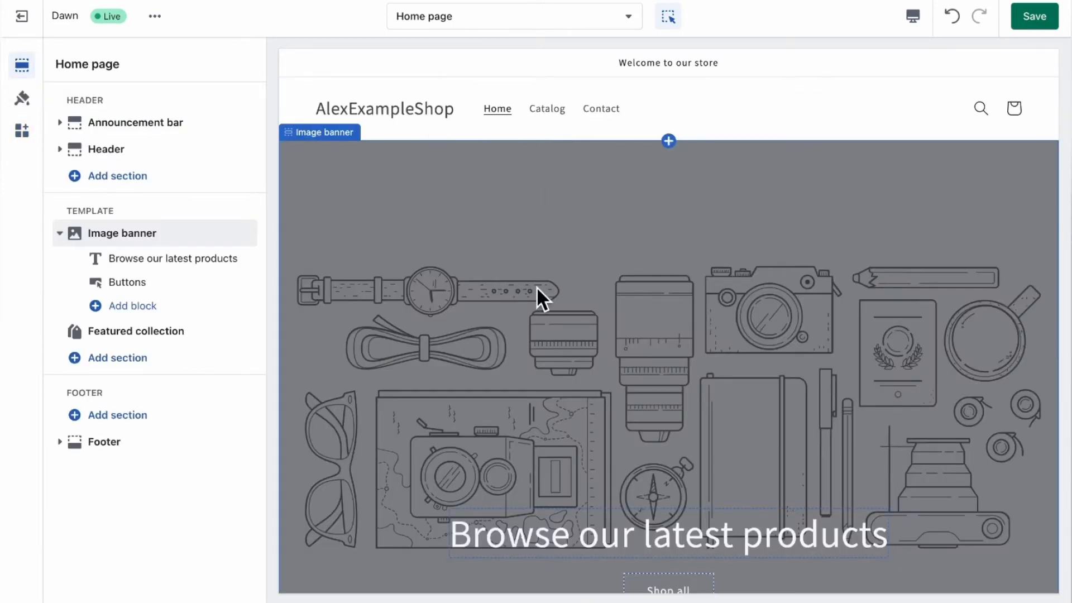
Review the rest of the home page preview, exit the theme editor and look over the popular free themes
scroll(537, 286, down, 10)
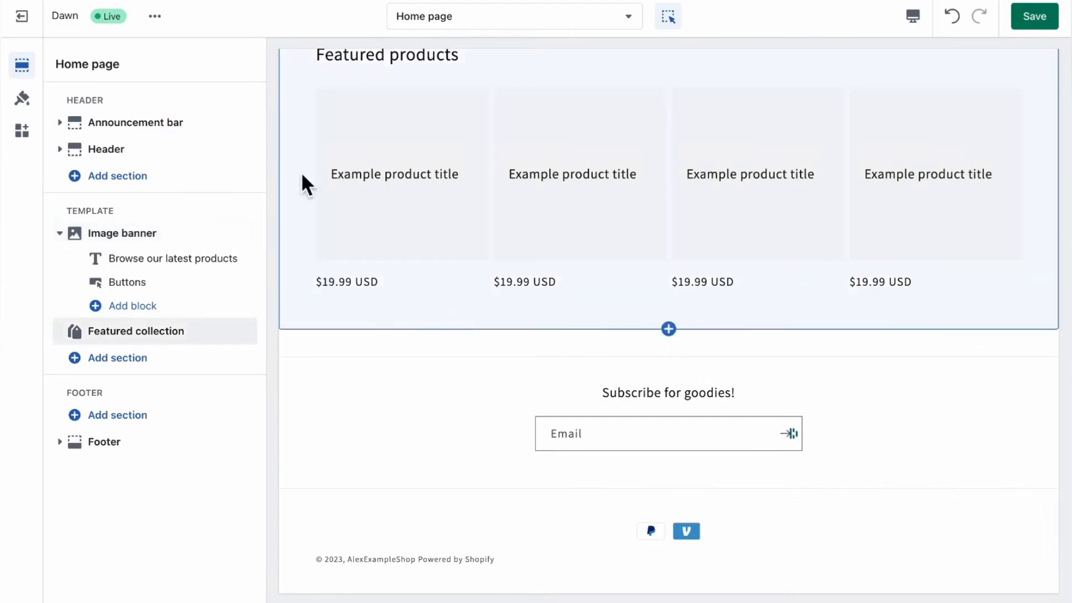
click(21, 16)
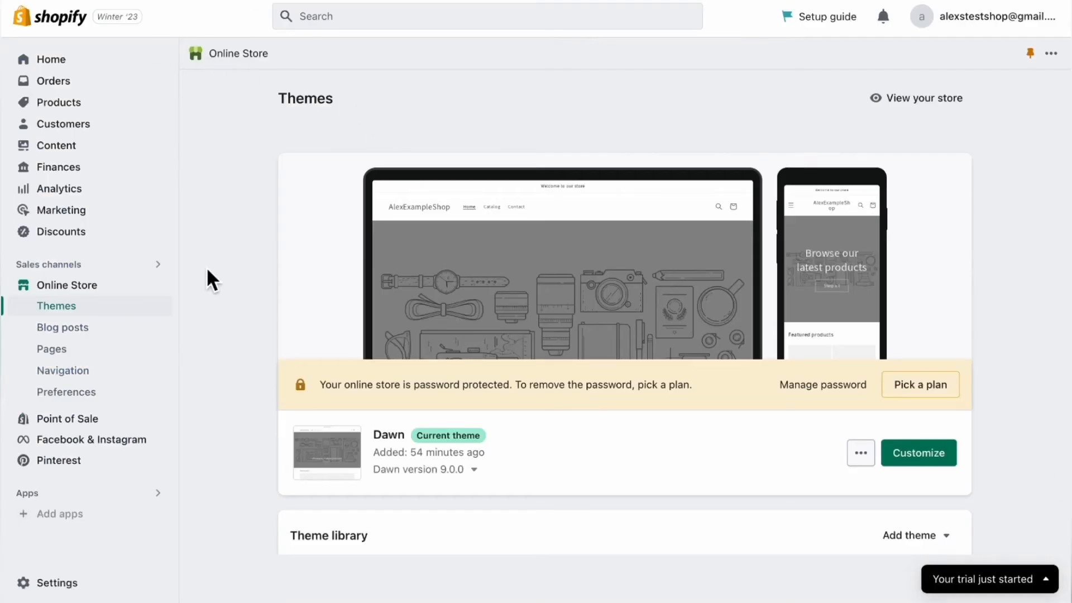
scroll(207, 270, down, 5)
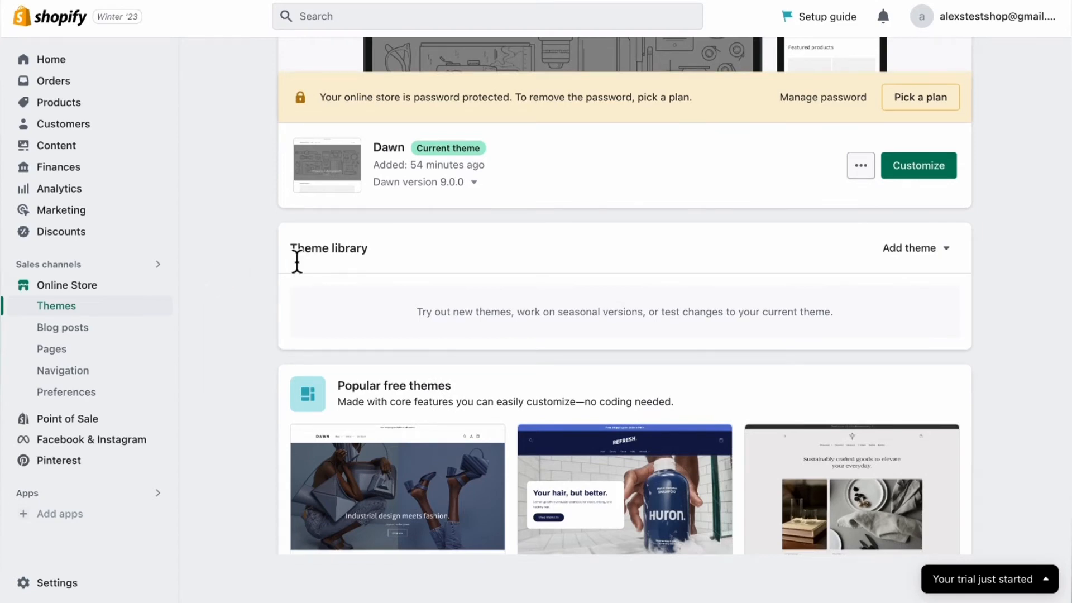
scroll(254, 308, down, 5)
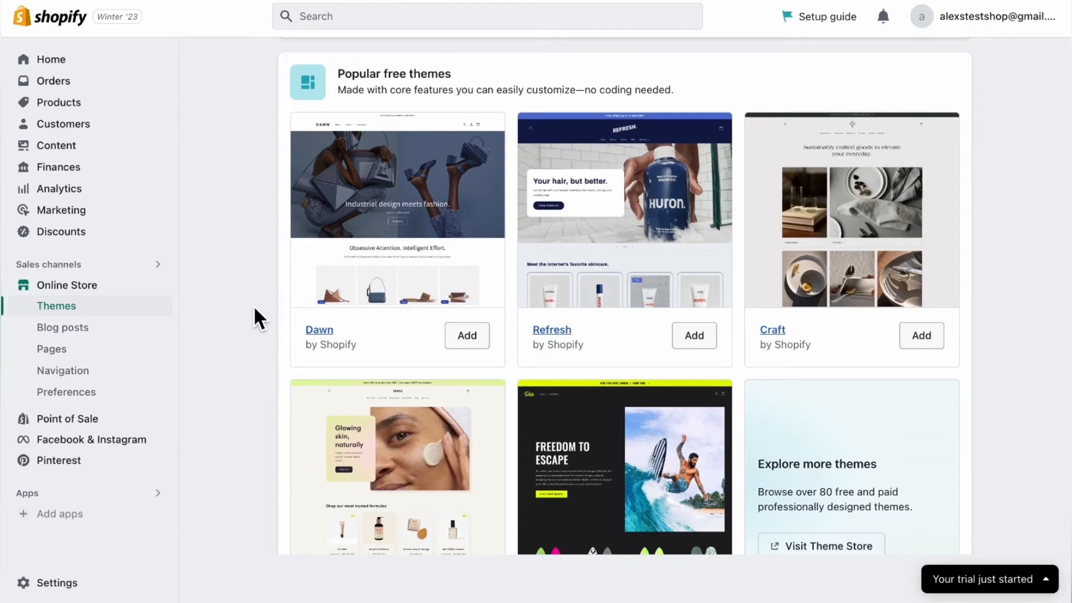
Open the Dawn theme's page in the Theme Store and look over its description and highlights
click(401, 223)
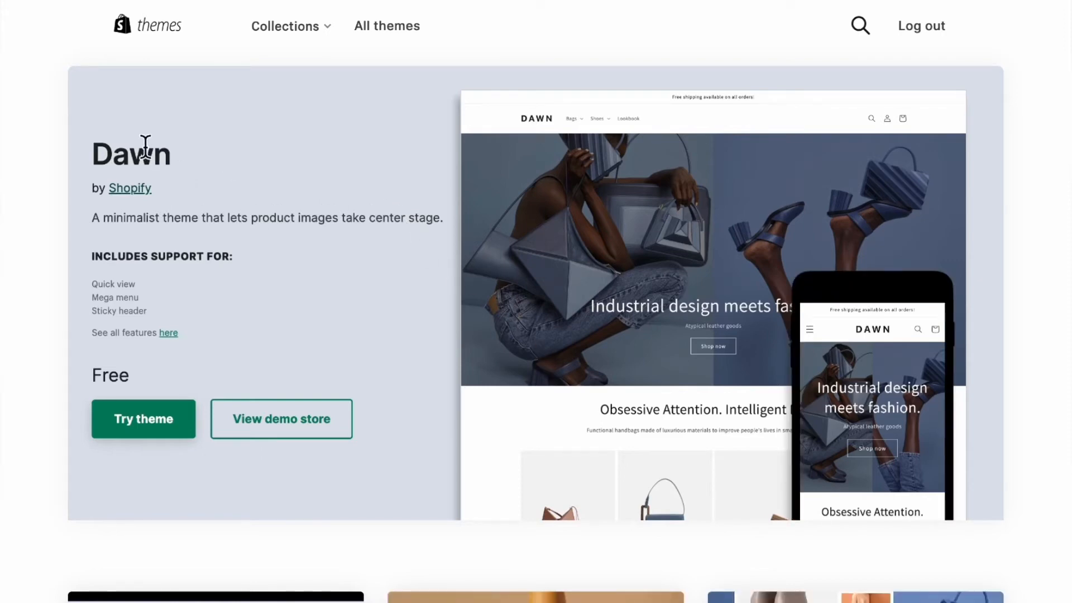
drag(94, 156, 151, 156)
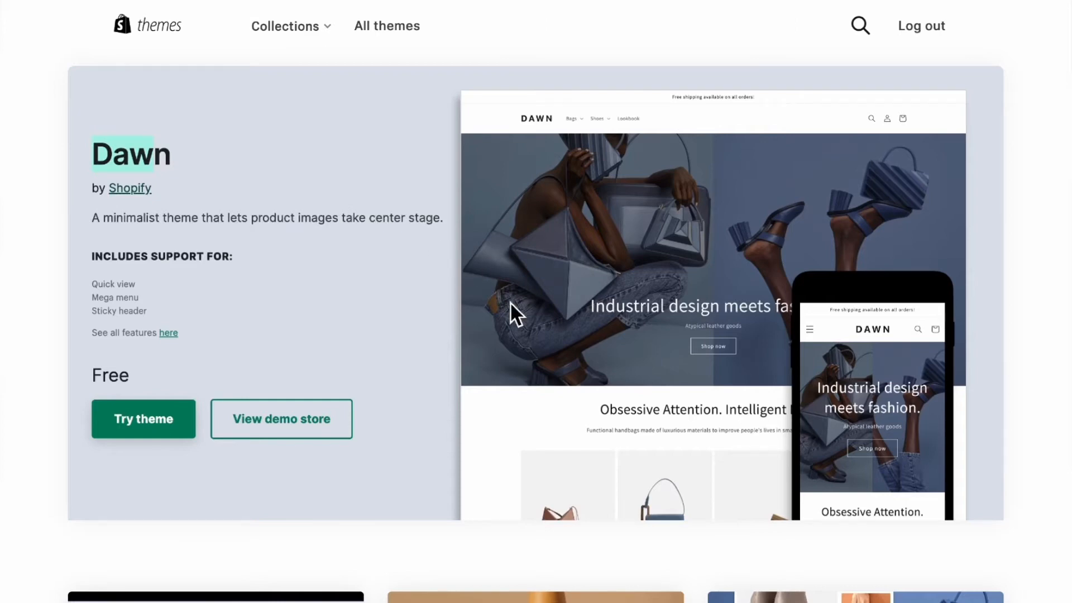
scroll(510, 307, down, 8)
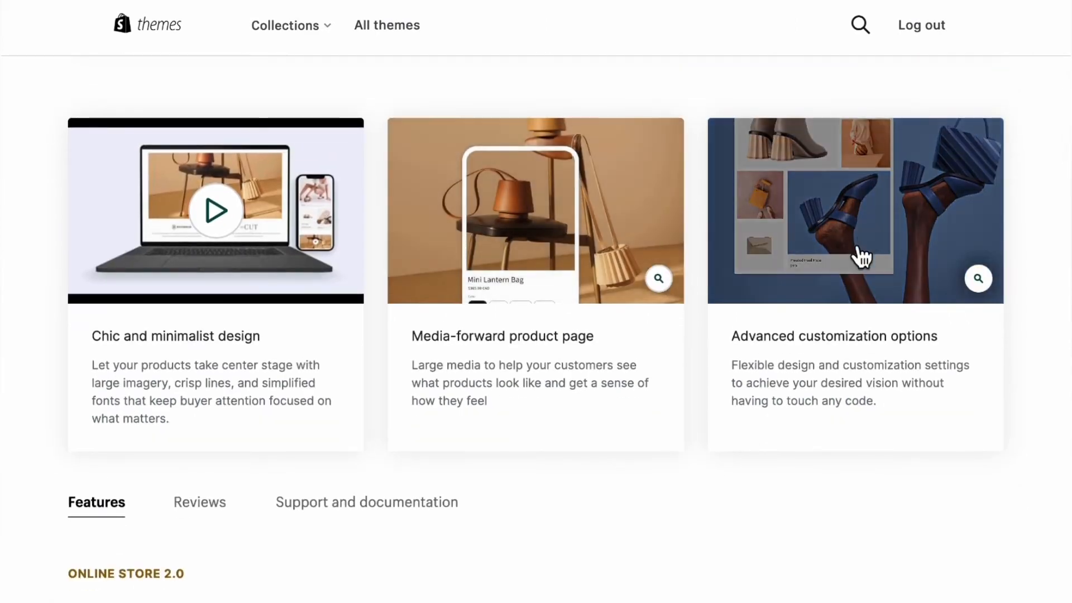
scroll(54, 385, down, 10)
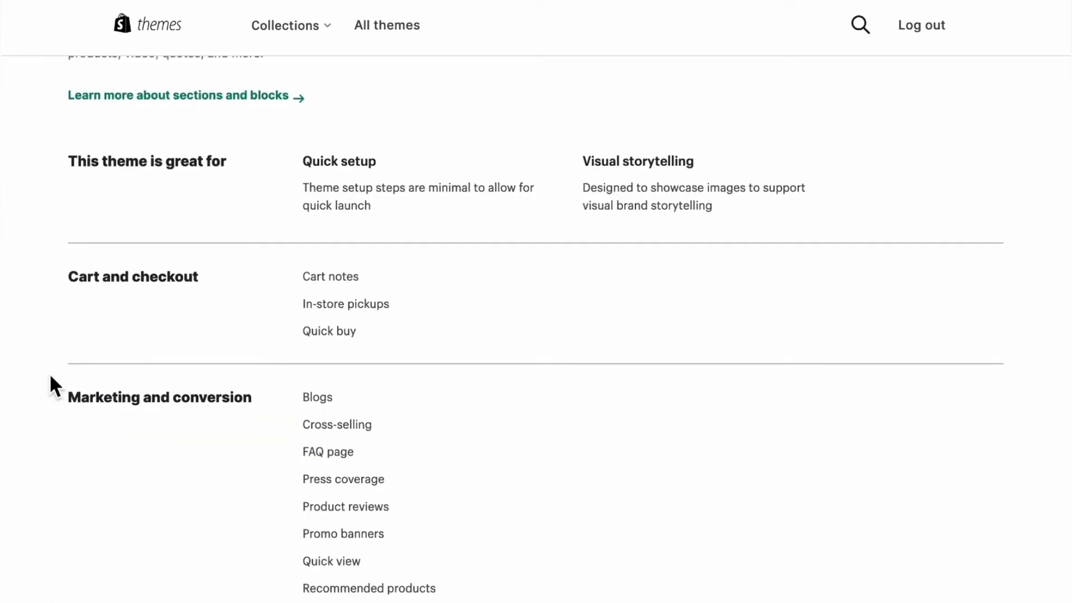
scroll(51, 377, down, 1)
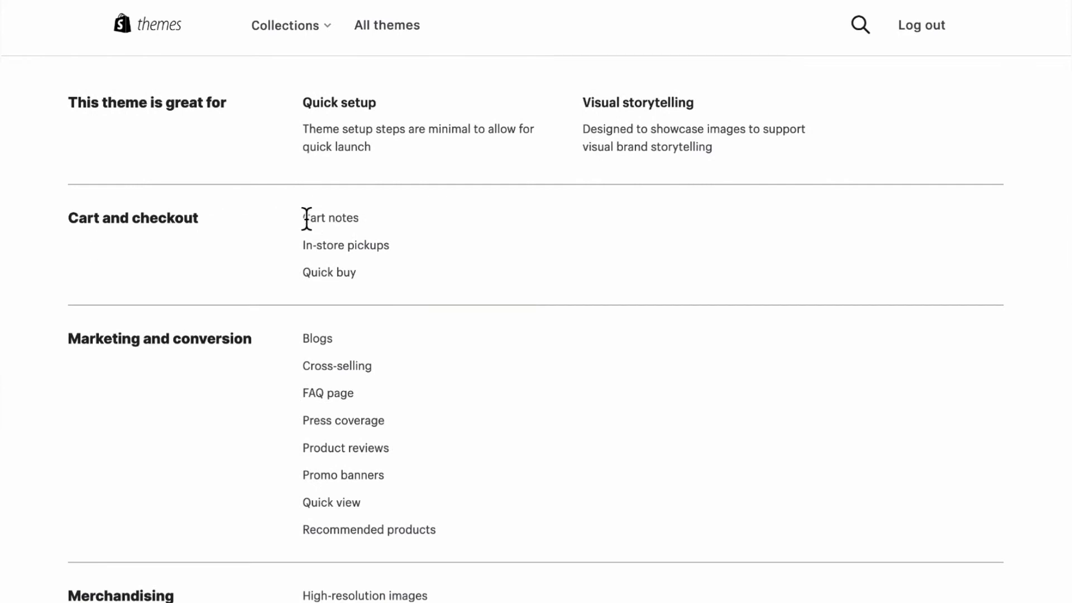
Examine Dawn's feature list, covering cart and checkout, marketing and conversion, merchandising and product discovery
drag(306, 219, 396, 276)
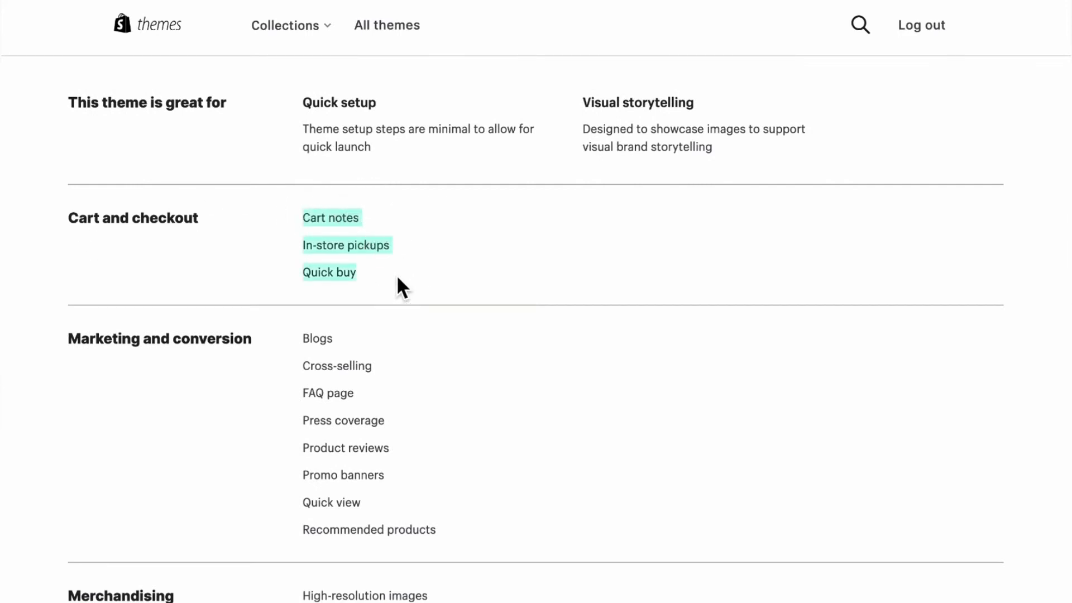
click(71, 223)
scroll(71, 224, down, 2)
drag(71, 224, 257, 229)
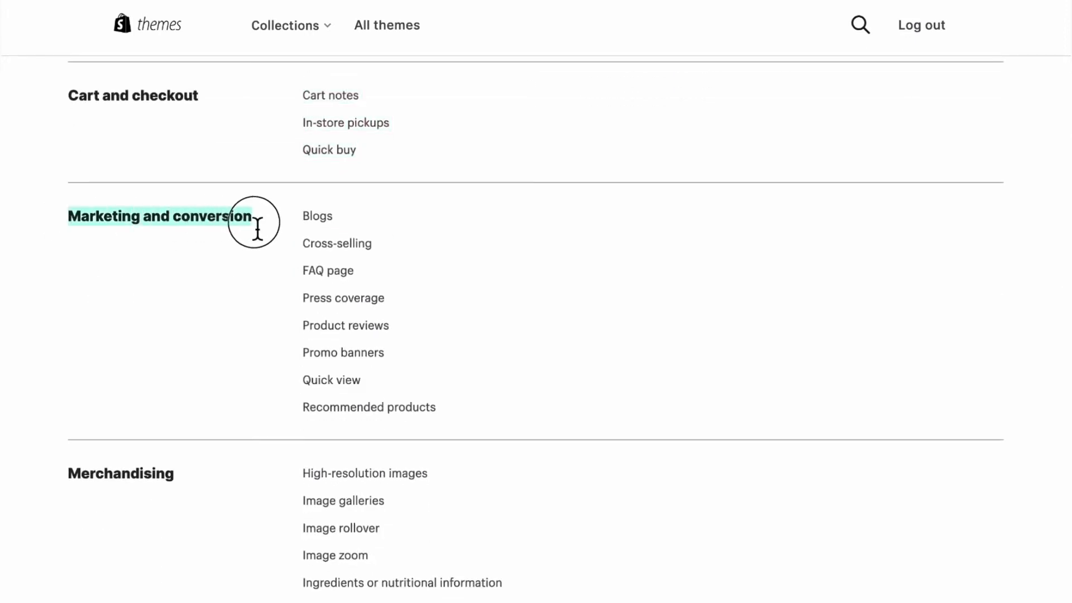
click(306, 223)
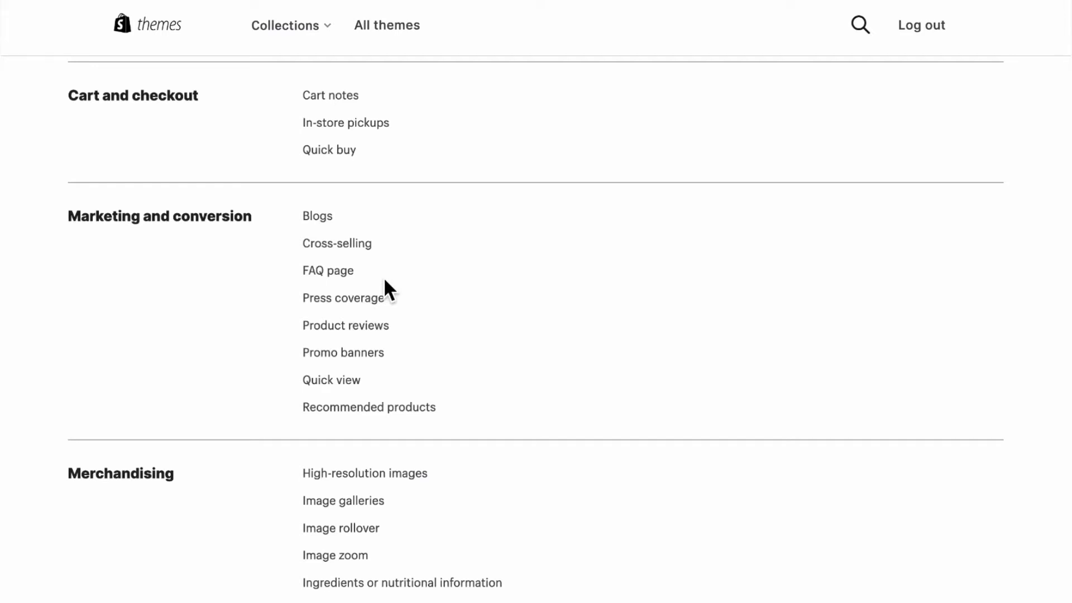
scroll(414, 373, down, 7)
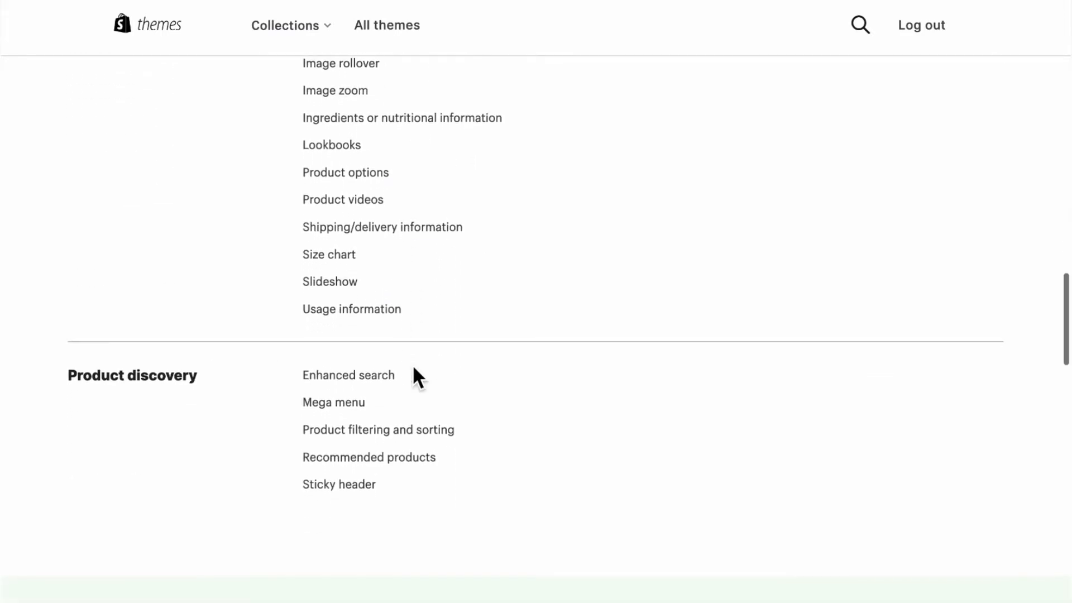
scroll(413, 378, up, 20)
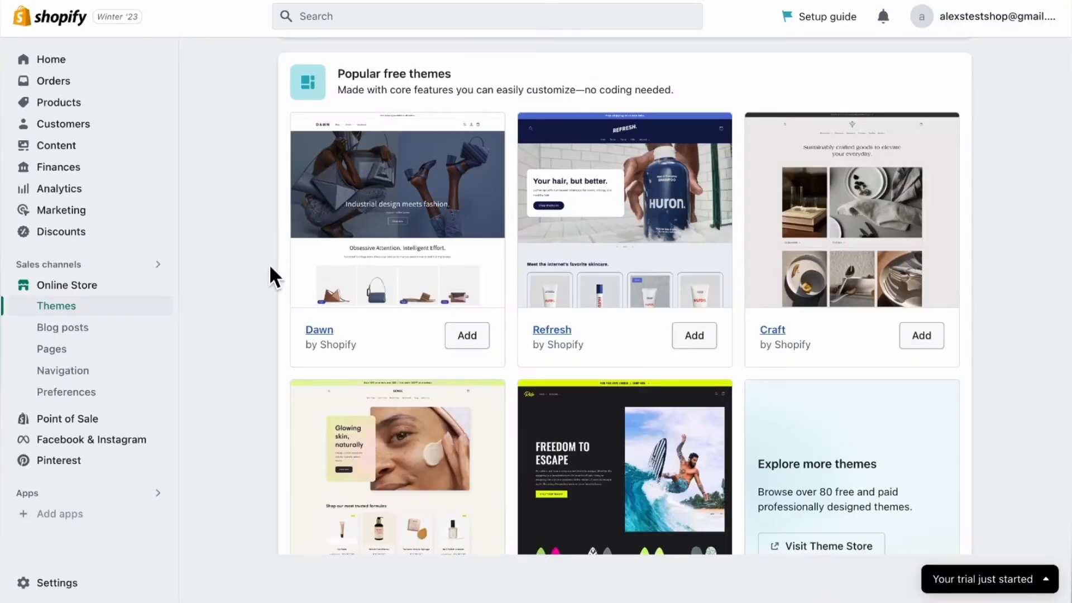
Compare the popular free themes in the store admin and open the Craft theme's page
scroll(267, 316, down, 3)
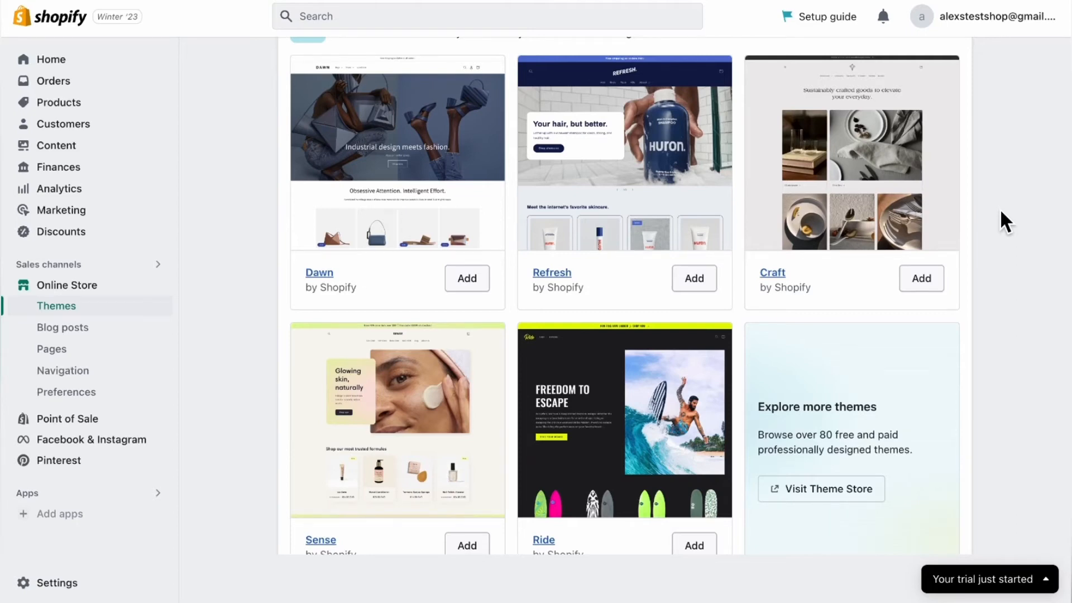
scroll(280, 283, up, 1)
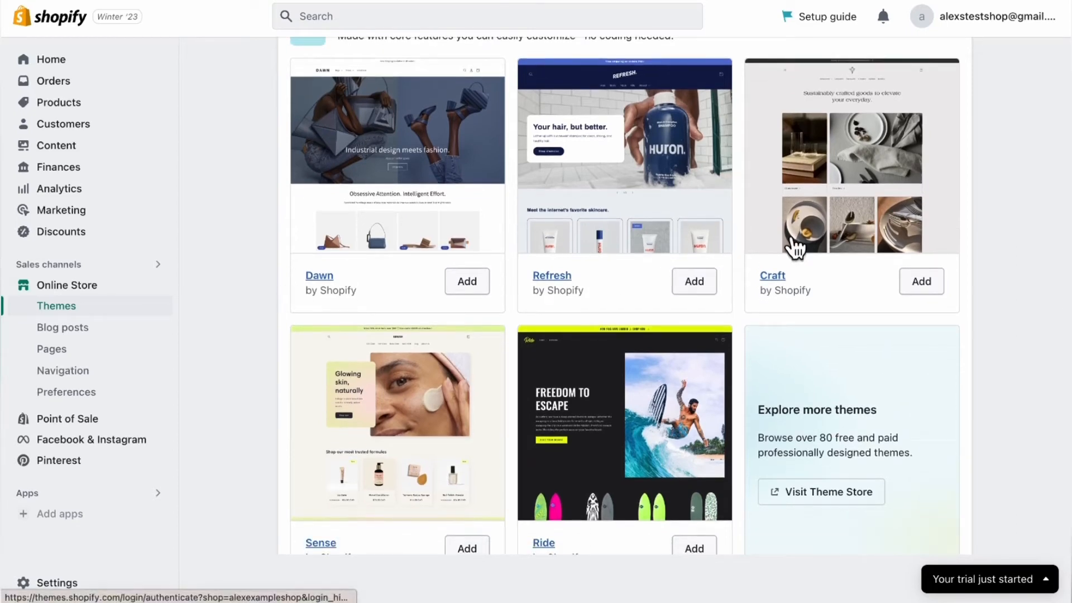
scroll(888, 260, up, 1)
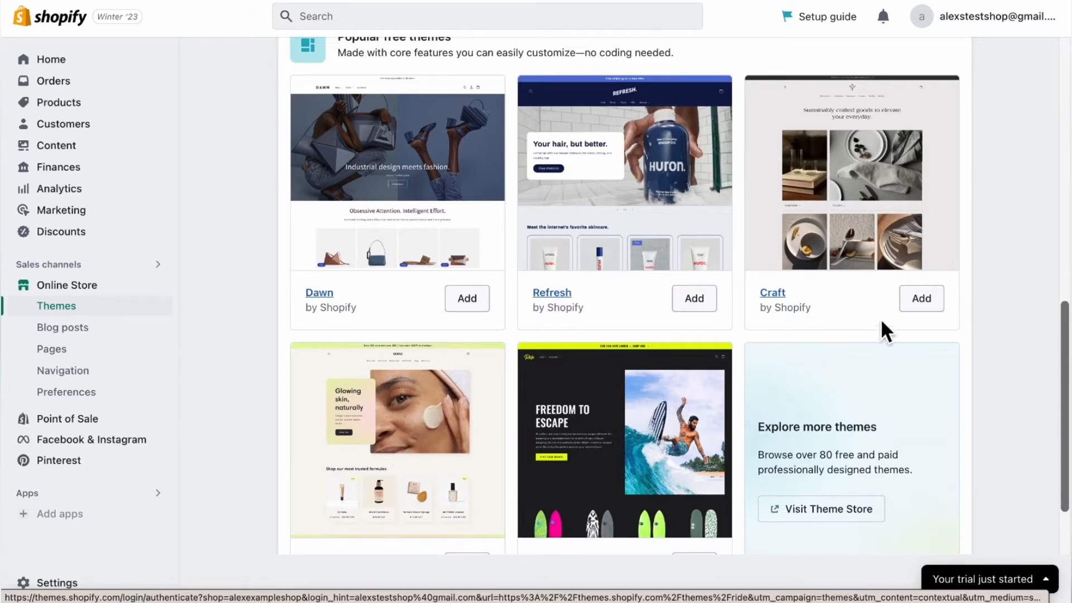
click(866, 193)
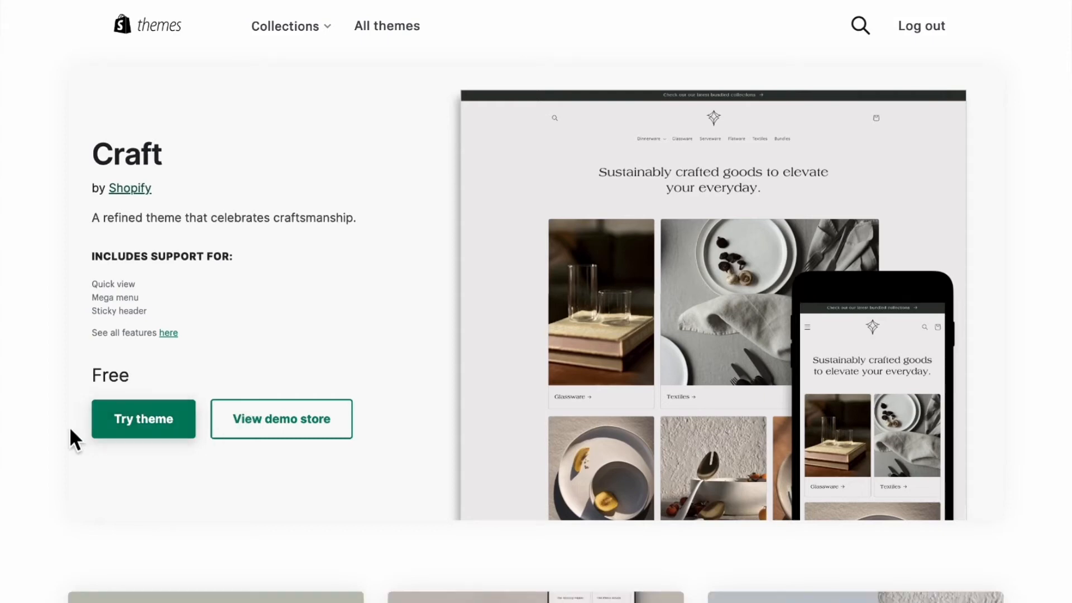
Open the Craft theme's demo store and look through its home page
click(301, 423)
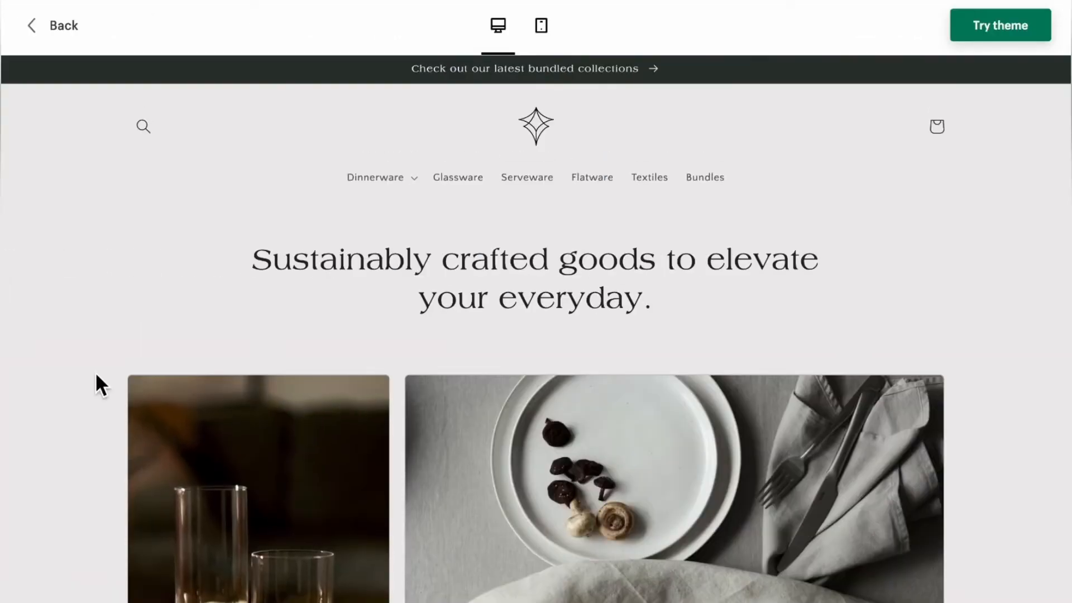
scroll(87, 312, down, 5)
scroll(86, 312, down, 10)
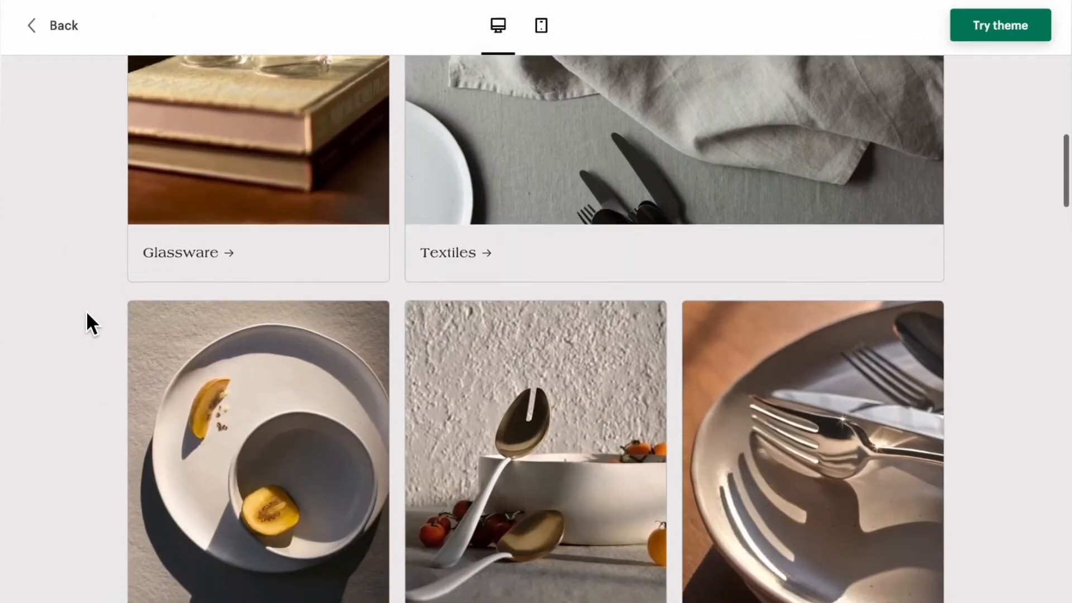
scroll(86, 313, down, 2)
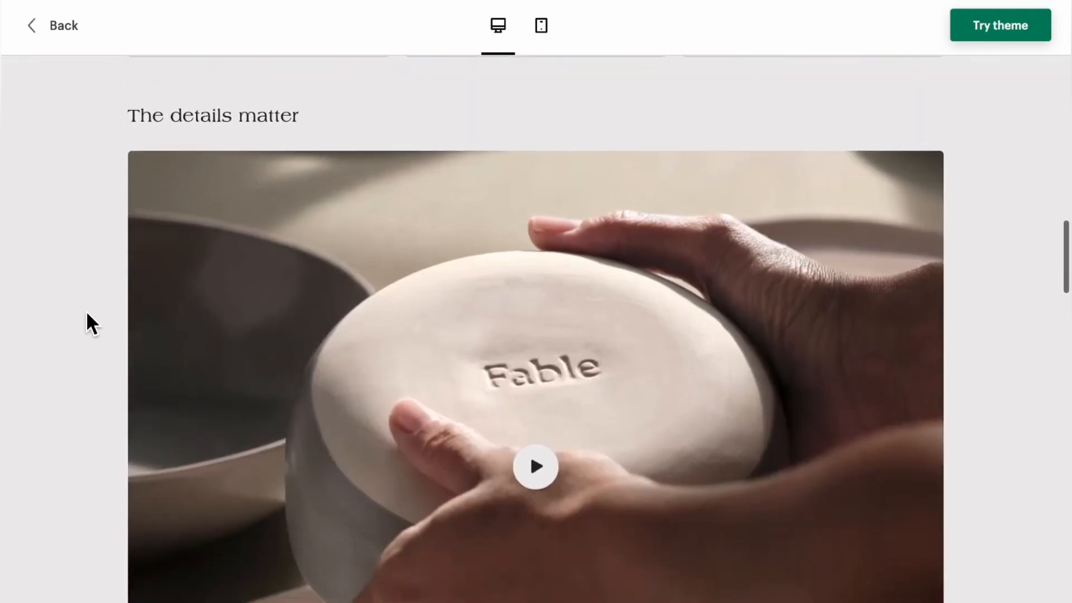
scroll(87, 313, up, 17)
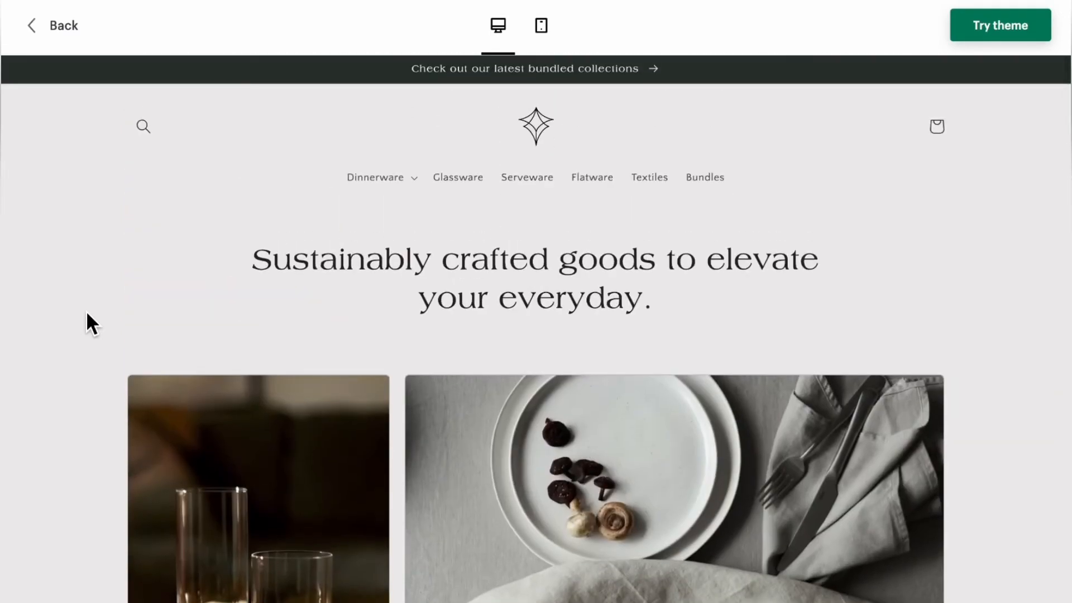
Examine the collection tiles on the Craft demo store's home page, including Glassware and Textiles
scroll(86, 312, down, 6)
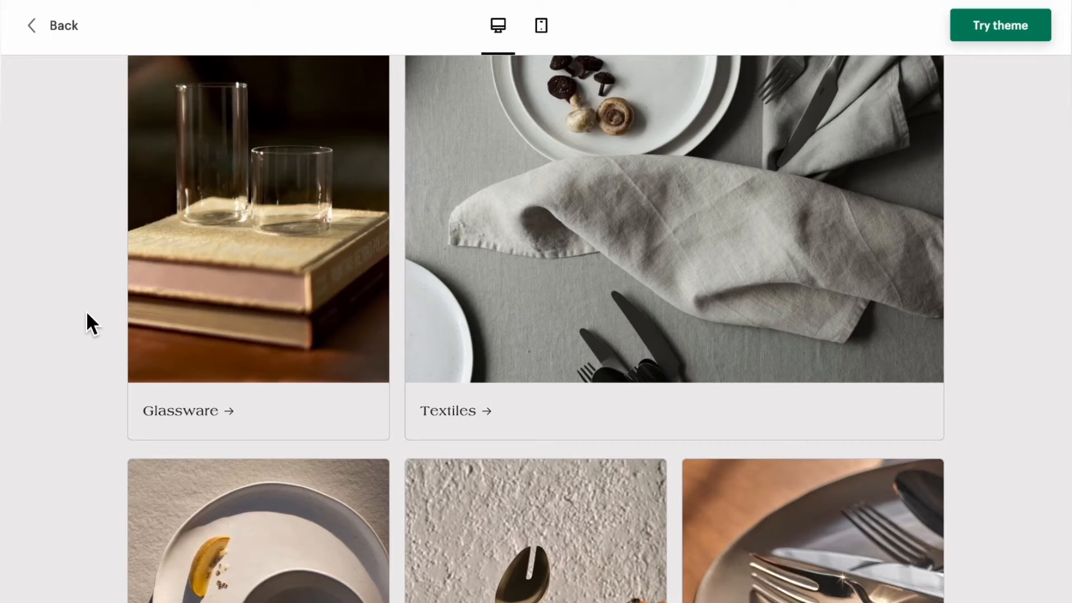
scroll(86, 310, up, 5)
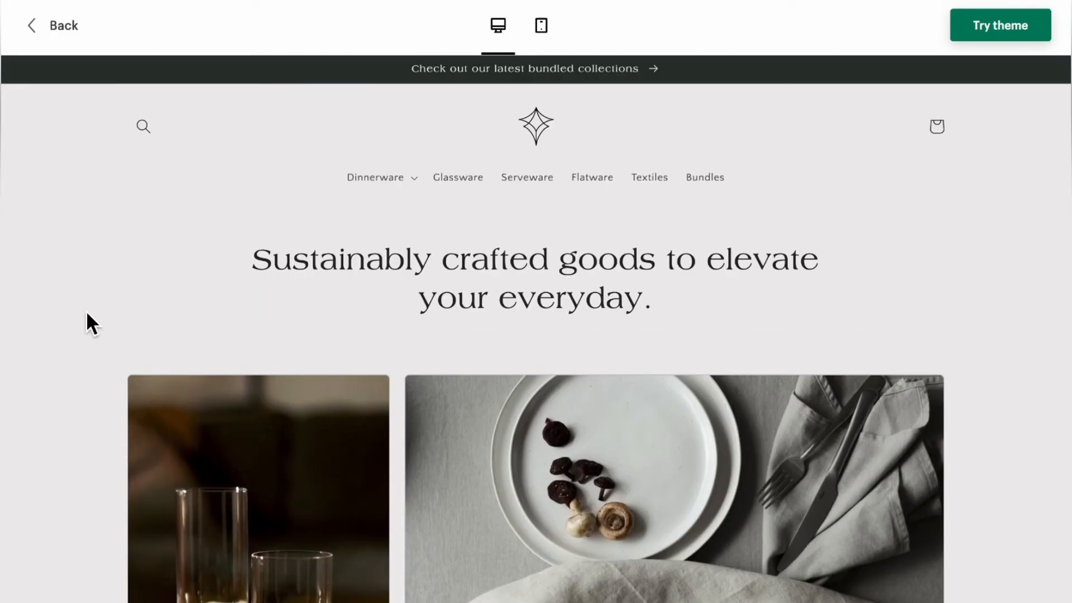
scroll(87, 312, down, 10)
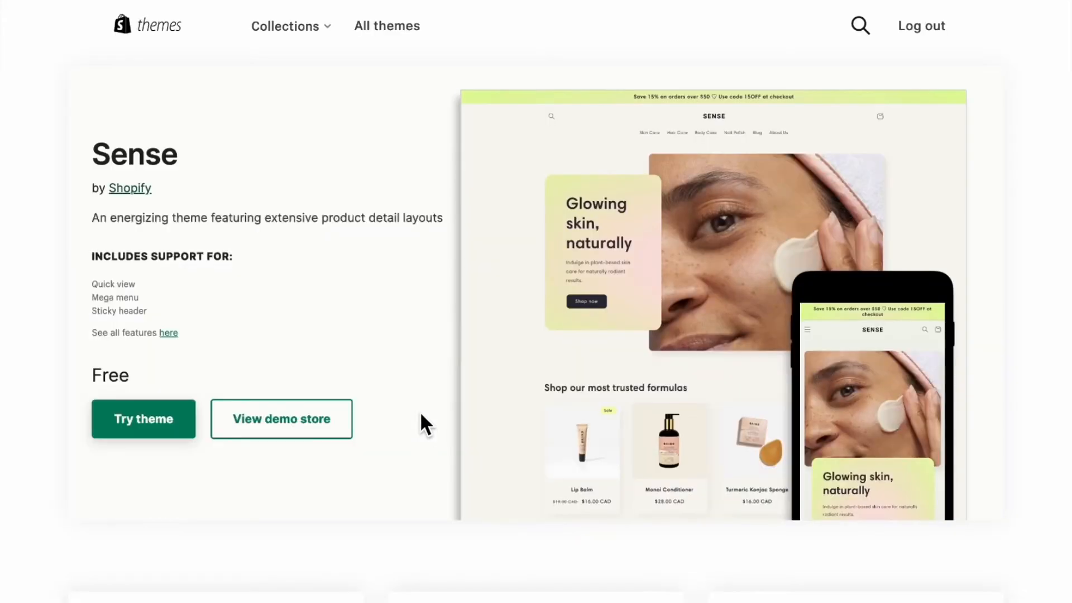
Open the Sense theme's demo store, look through its home page down to the footer, and leave the demo
click(303, 418)
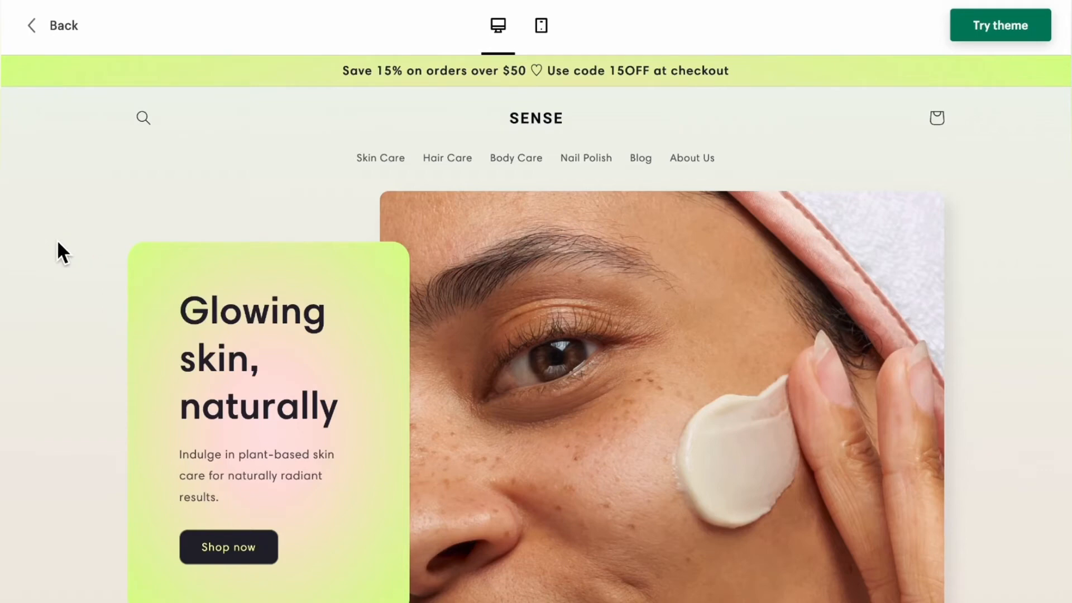
scroll(285, 255, down, 10)
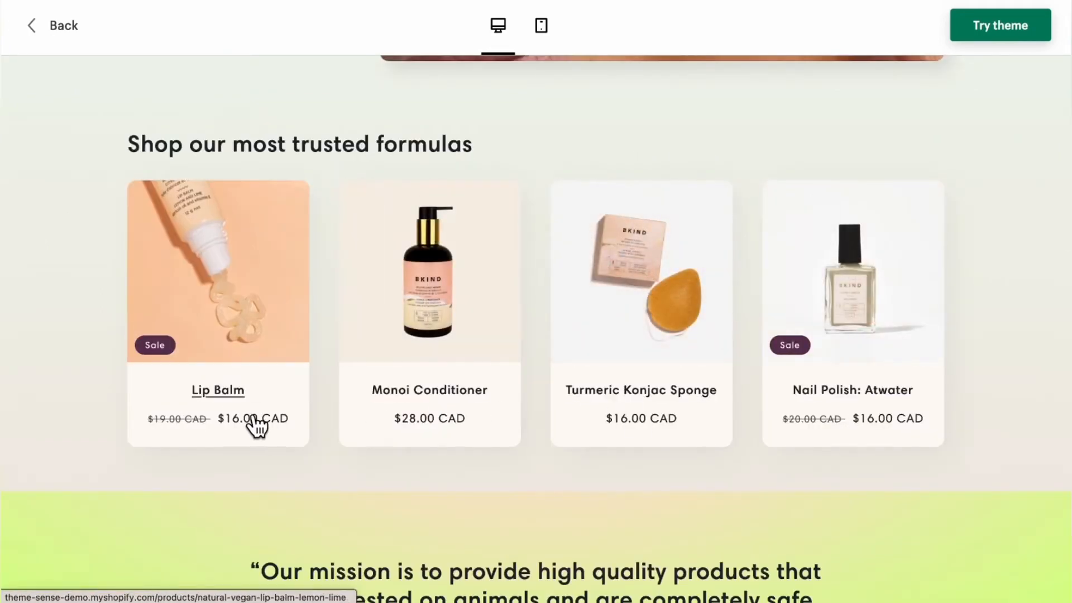
scroll(61, 413, down, 12)
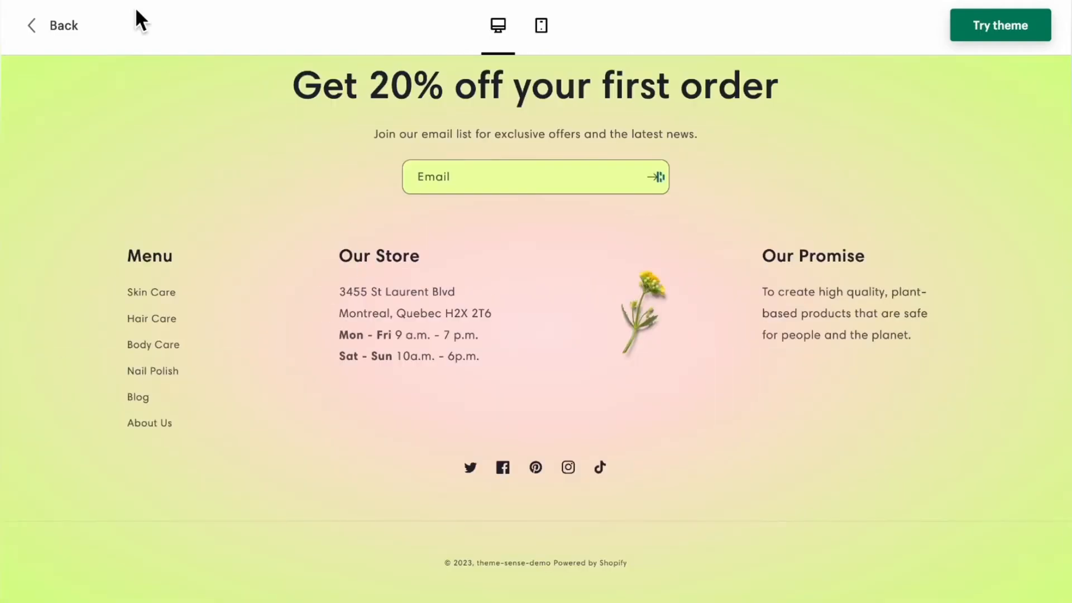
click(59, 26)
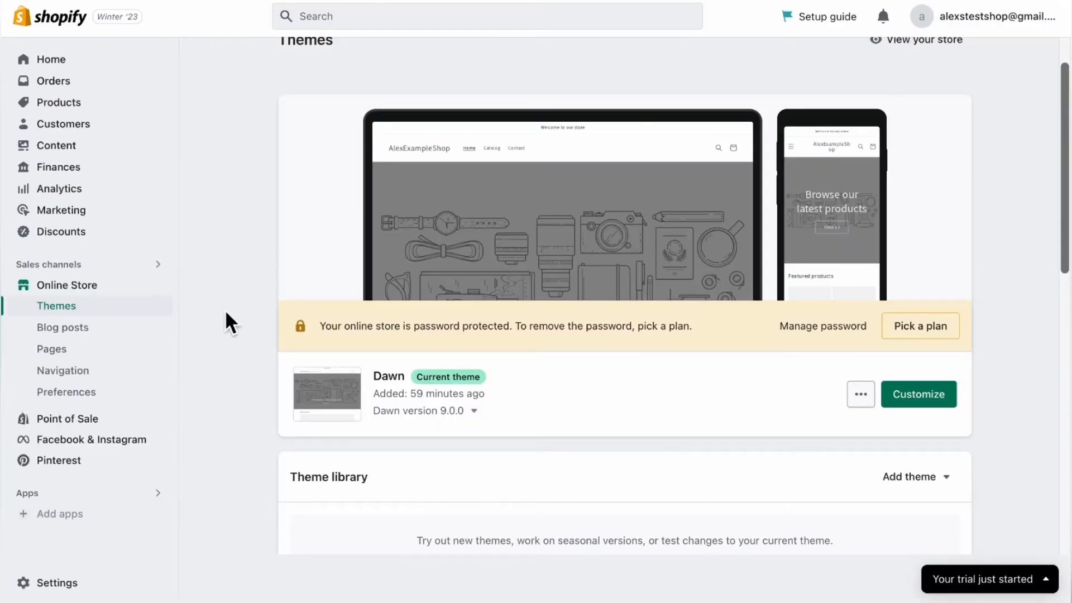
Open the online store's blog posts in the admin and view the form for creating a new post
click(99, 336)
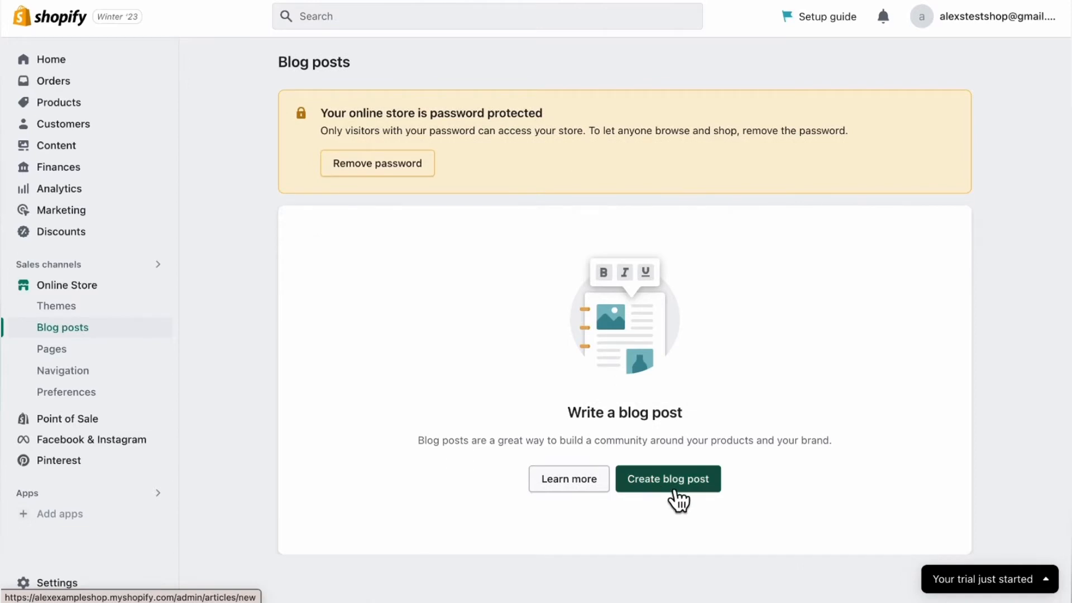
click(673, 518)
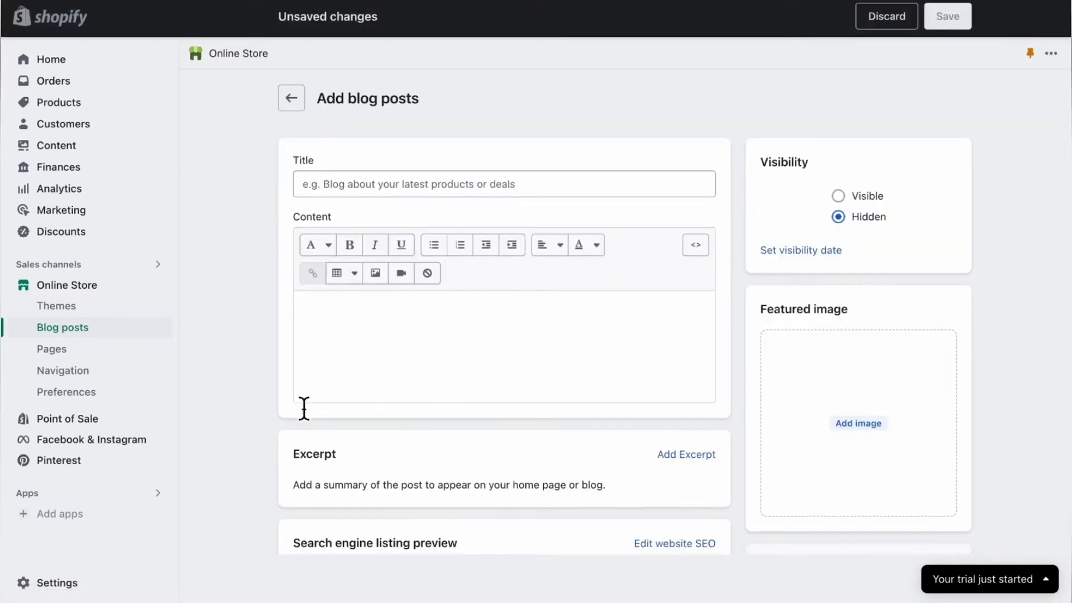
Open the online store preferences and activate the homepage title field under the title and meta description settings
click(92, 393)
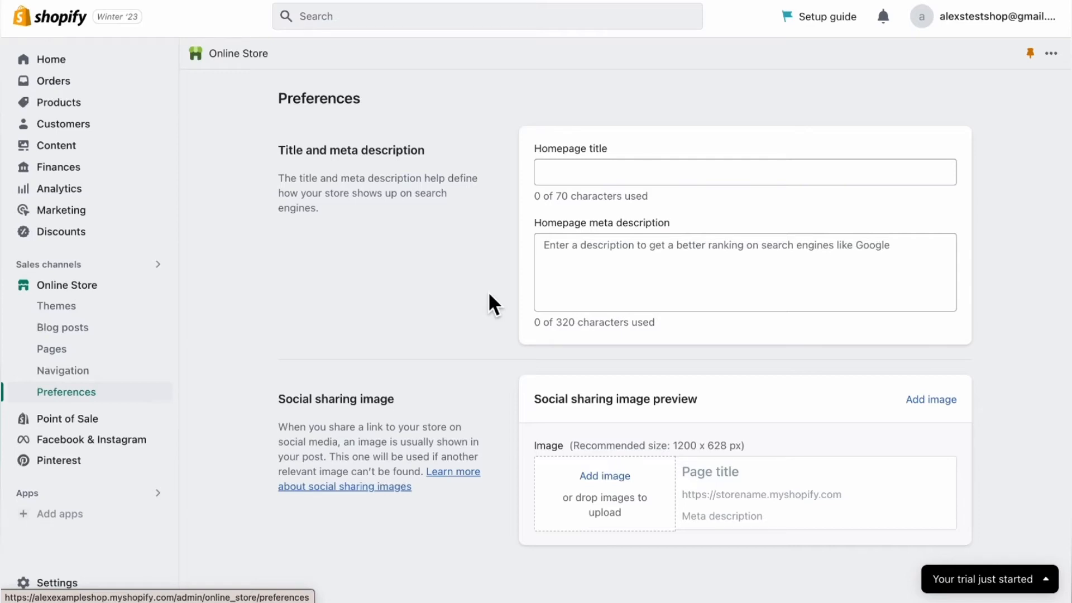
drag(280, 153, 438, 148)
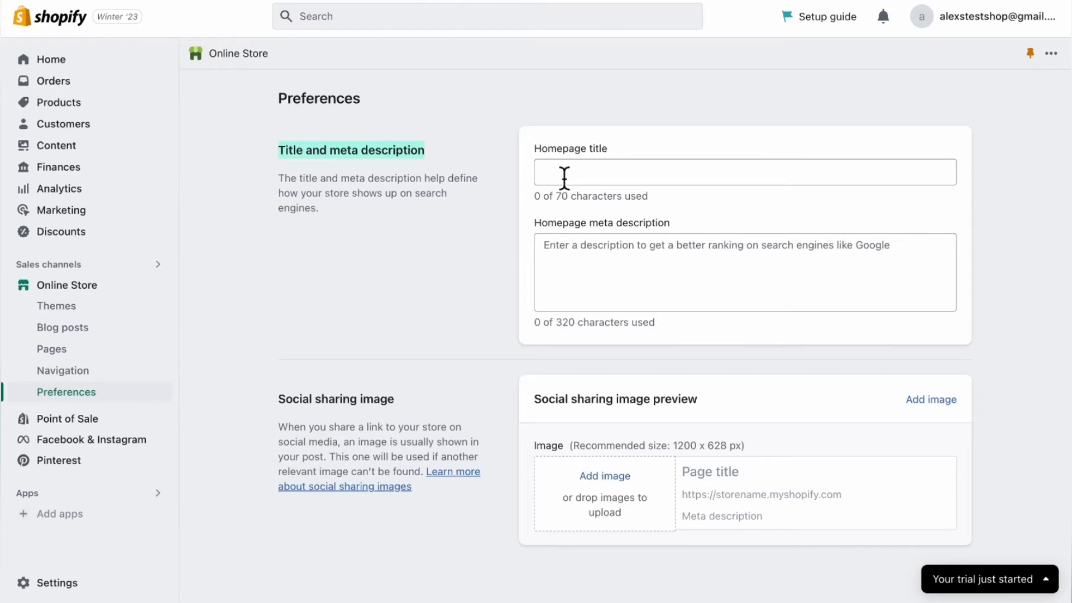
click(624, 178)
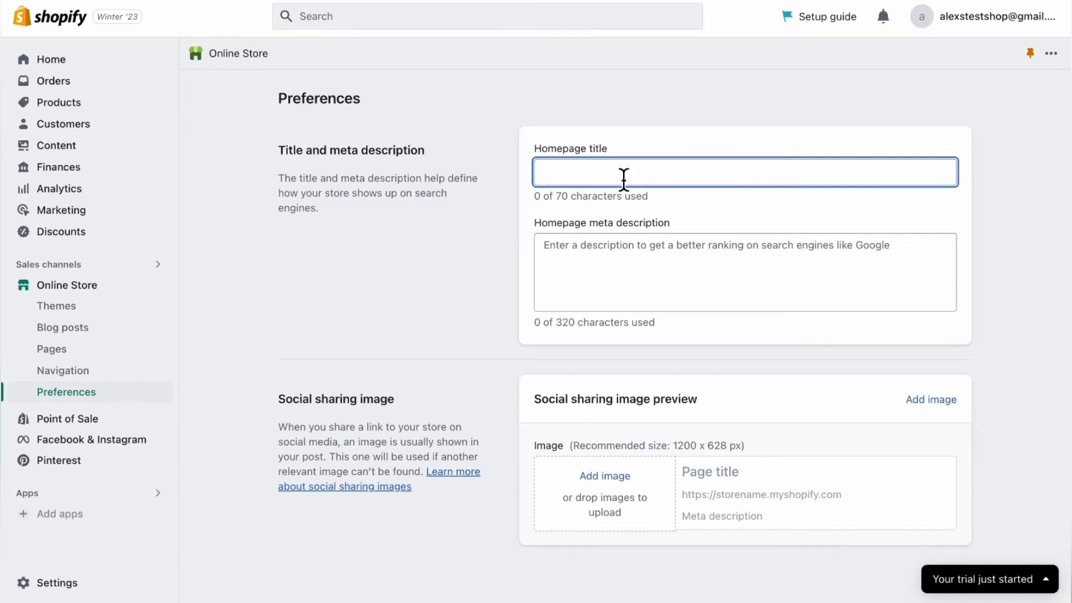
click(615, 176)
Switch to ChatGPT and send the prompt "create a google title for an online store selling jewelry"
text(create a )
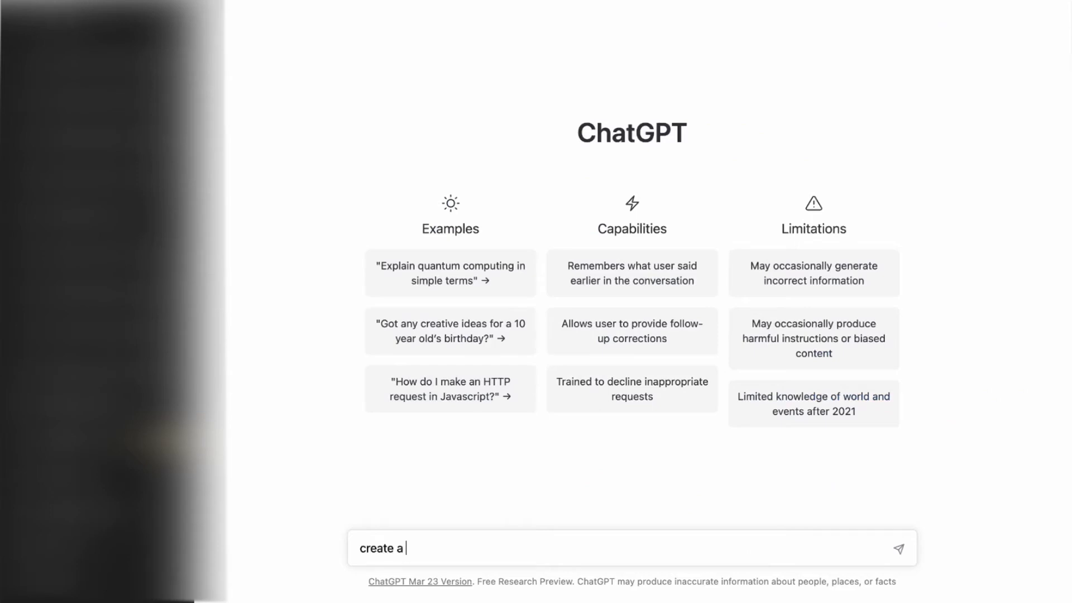
text(google meta)
key(BackSpace)
key(BackSpace)
key(BackSpace)
key(BackSpace)
text(title for)
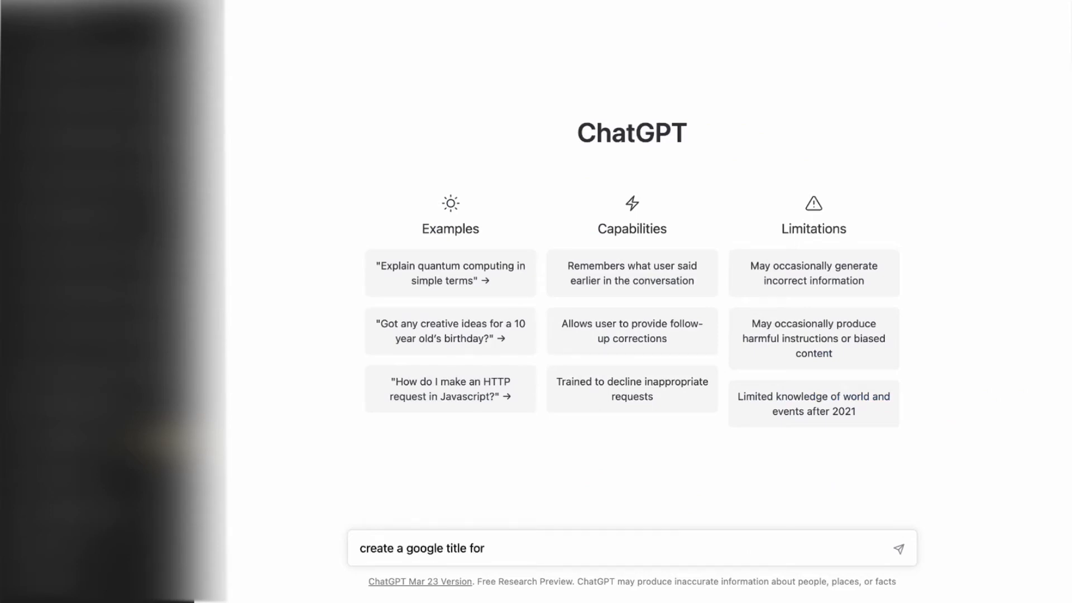
text( an online store sell)
text(ing)
key(BackSpace)
text(ng je)
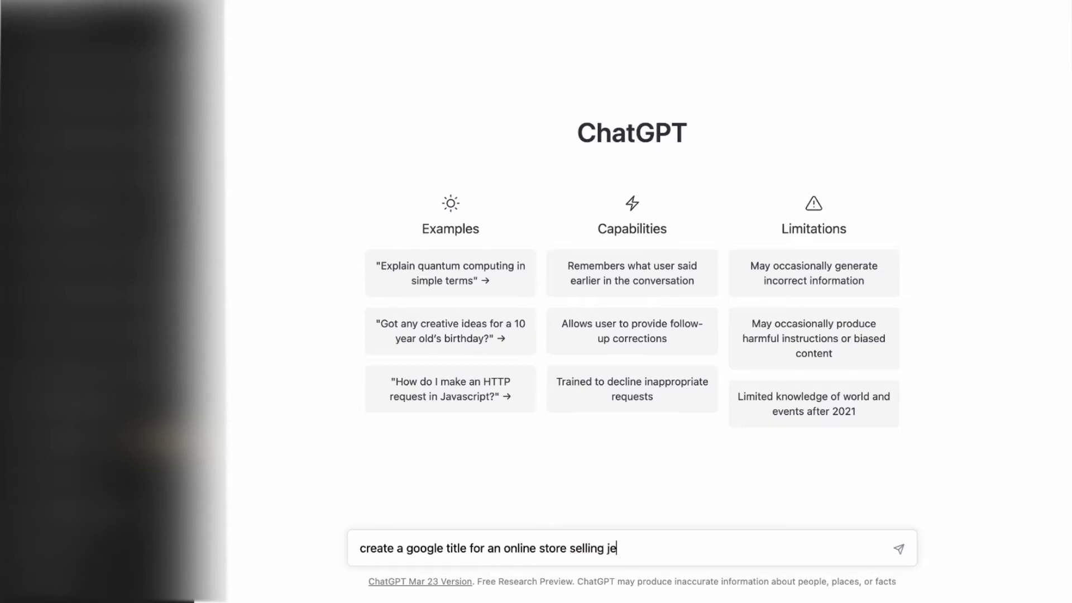
text(welry)
key(Return)
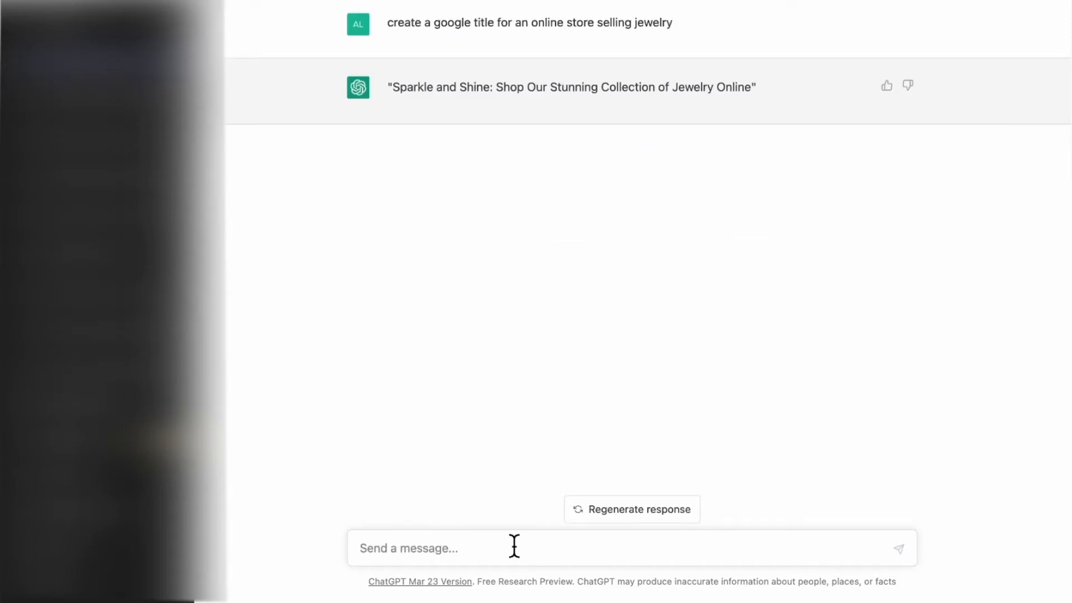
Ask ChatGPT for "more options" and copy the title "Find Your Perfect Accessory: Shop Our Online Jewelry Store"
text(more options)
key(Return)
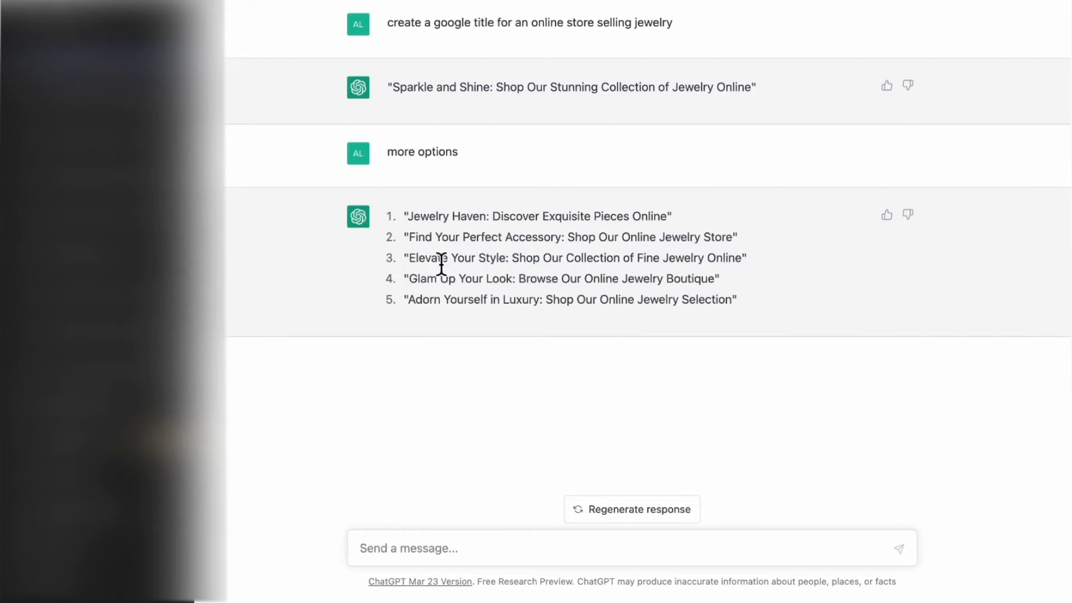
drag(421, 263, 744, 263)
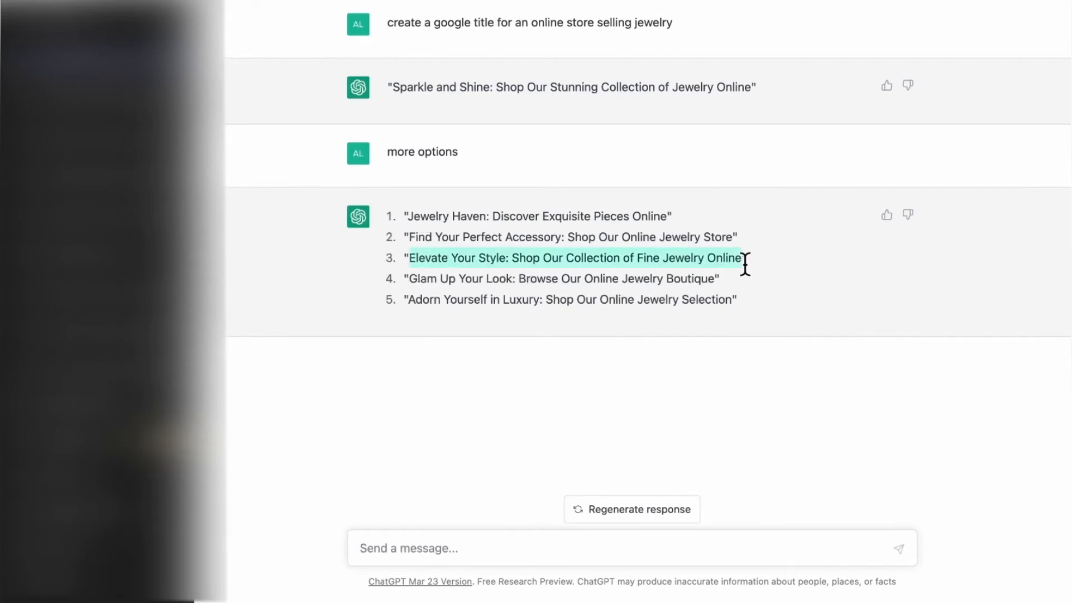
drag(409, 237, 732, 241)
key(super+c)
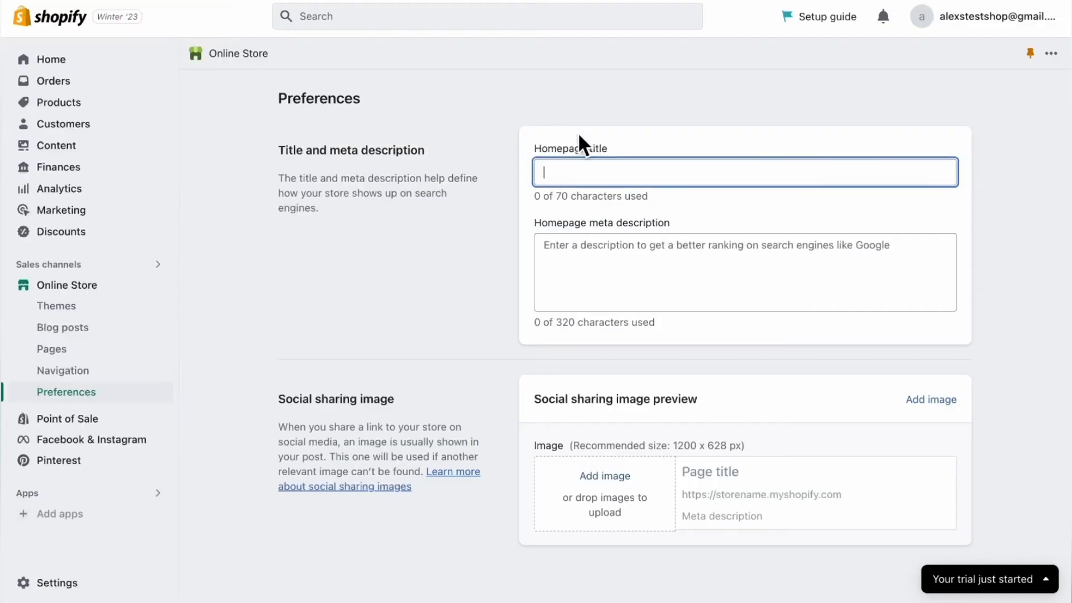
Switch back to Shopify and set the homepage title to "Find Your Perfect Accessory: Shop Our Online Jewelry Store"
click(620, 168)
key(super+v)
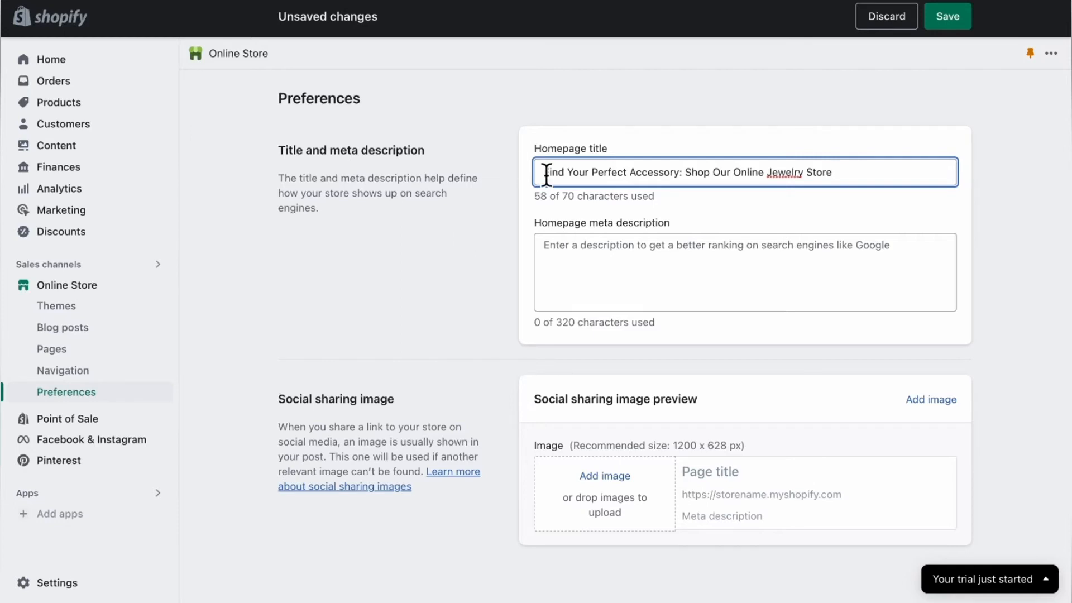
drag(546, 171, 699, 172)
click(699, 172)
Review the preferences for the homepage meta description, social sharing image and Google Analytics
click(634, 267)
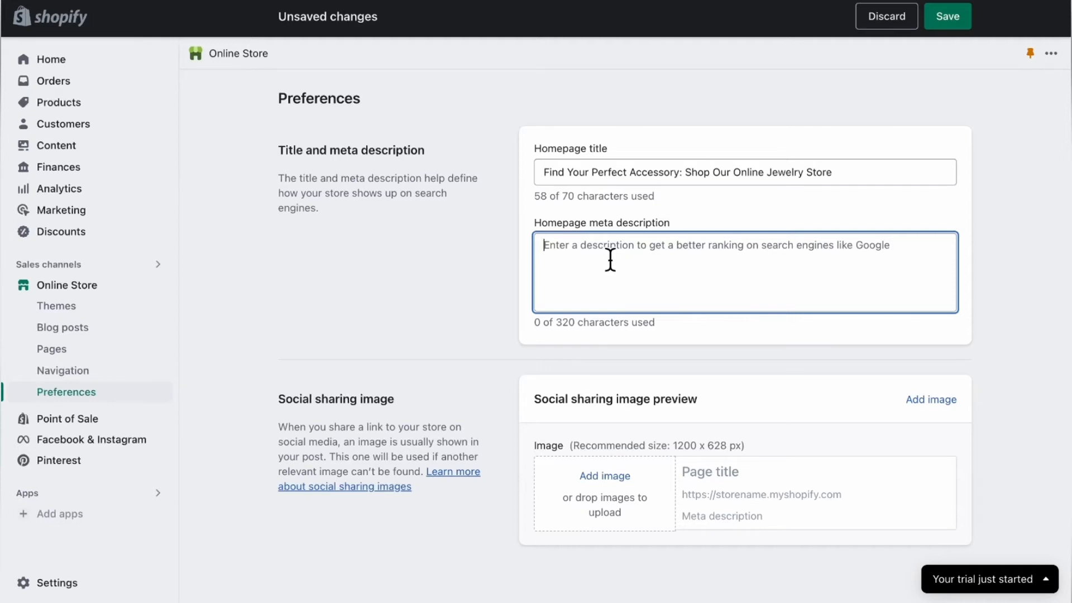
scroll(521, 273, down, 5)
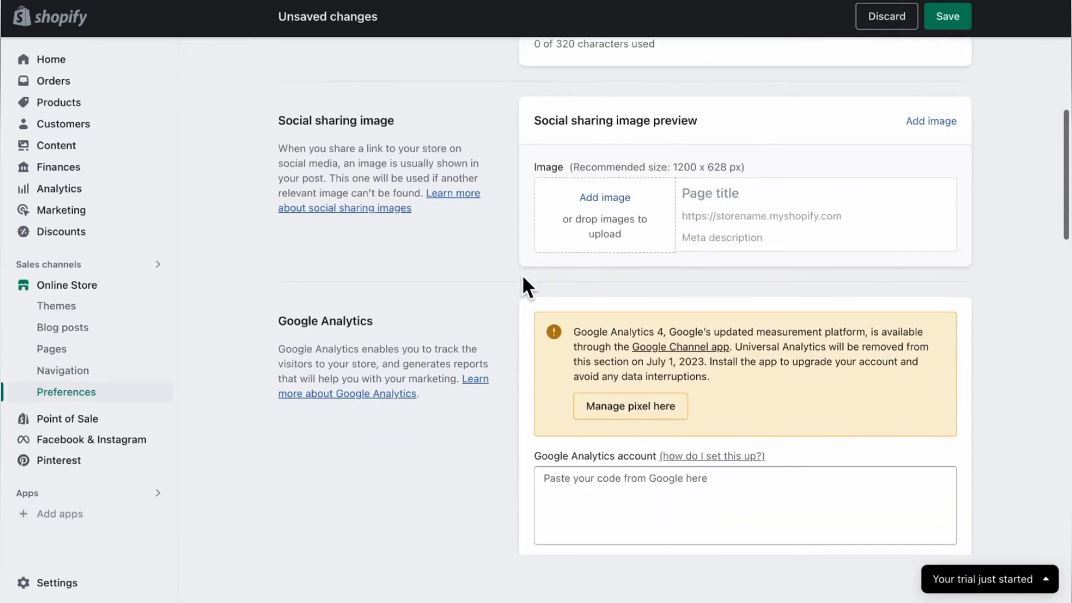
click(280, 131)
drag(279, 130, 407, 120)
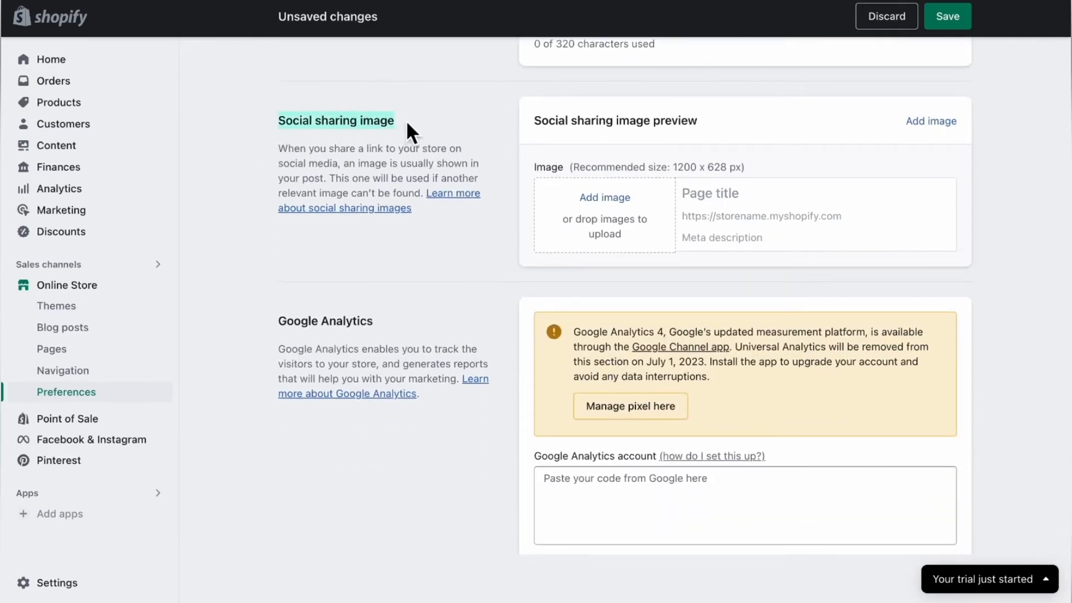
scroll(467, 352, down, 3)
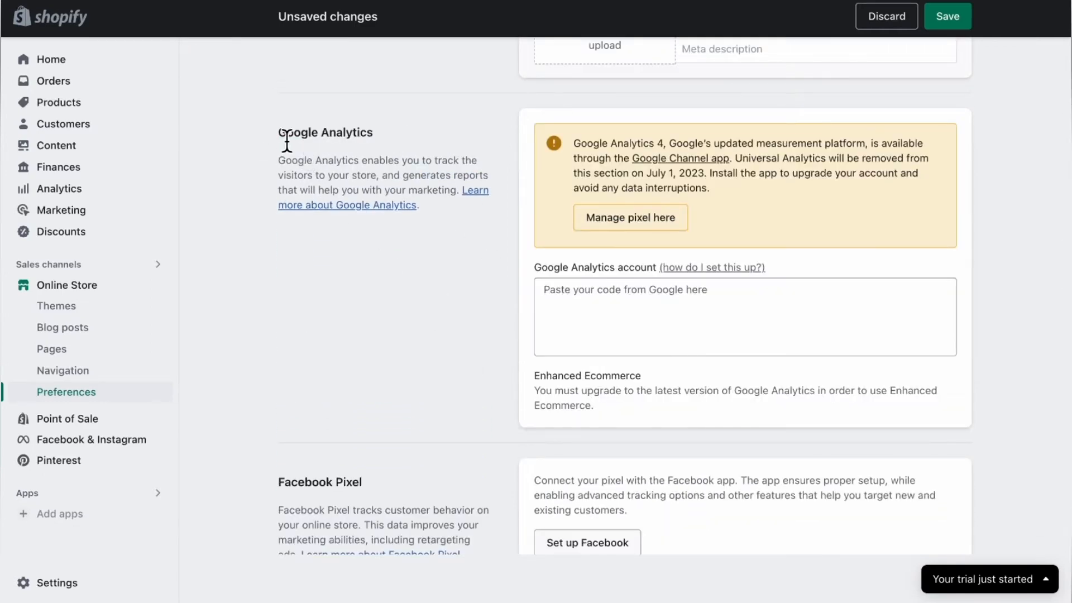
scroll(280, 133, down, 3)
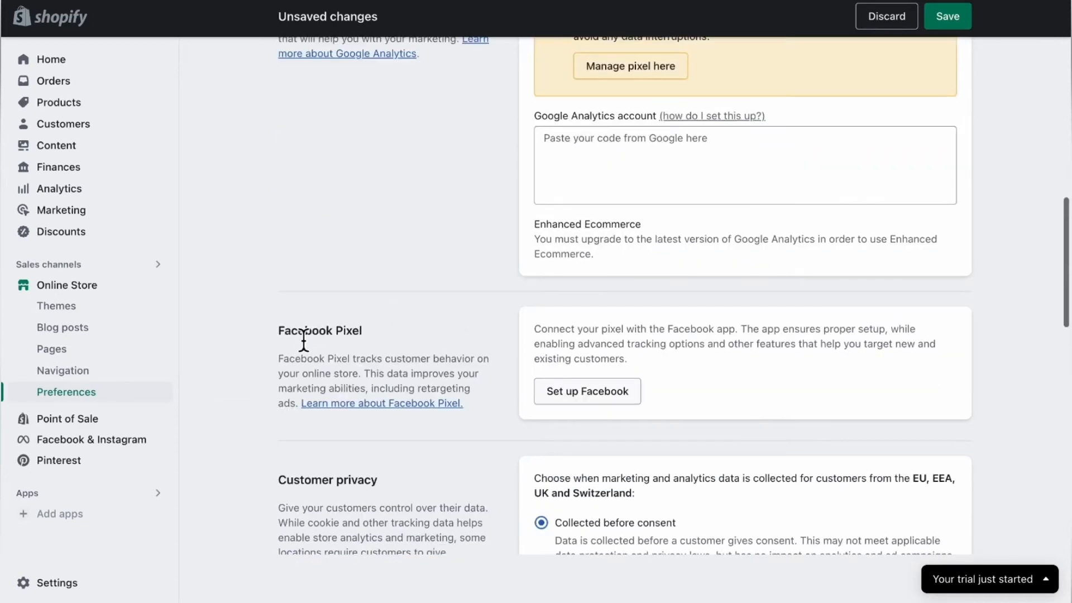
Review the Facebook Pixel settings and the customer privacy options for data collection consent
drag(281, 329, 377, 330)
scroll(377, 330, down, 4)
drag(281, 245, 472, 307)
scroll(486, 290, down, 2)
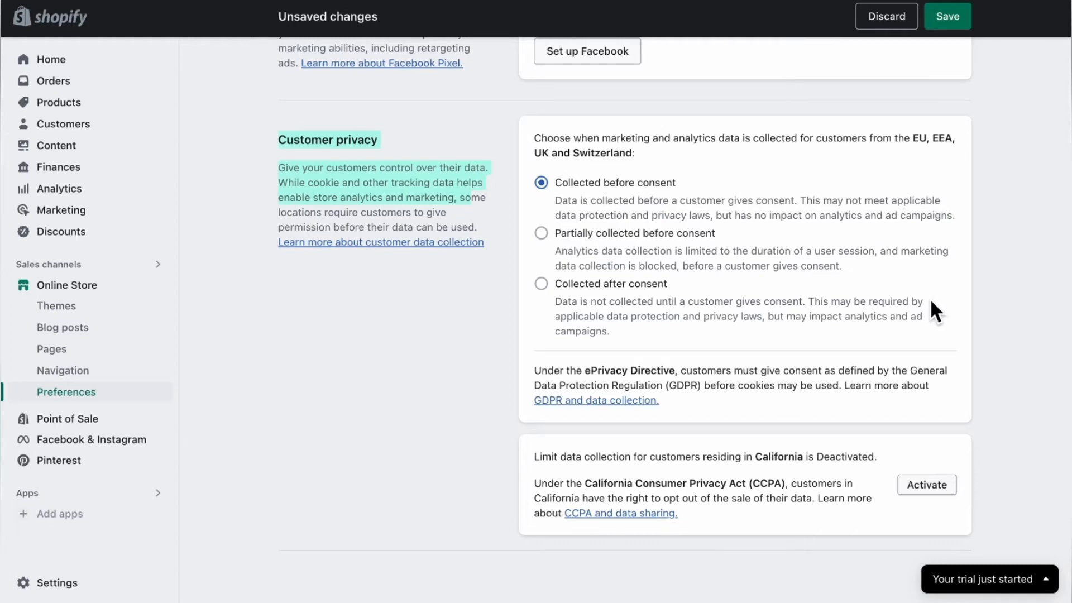
Review the password protection and spam protection settings at the end of the preferences
scroll(930, 298, down, 8)
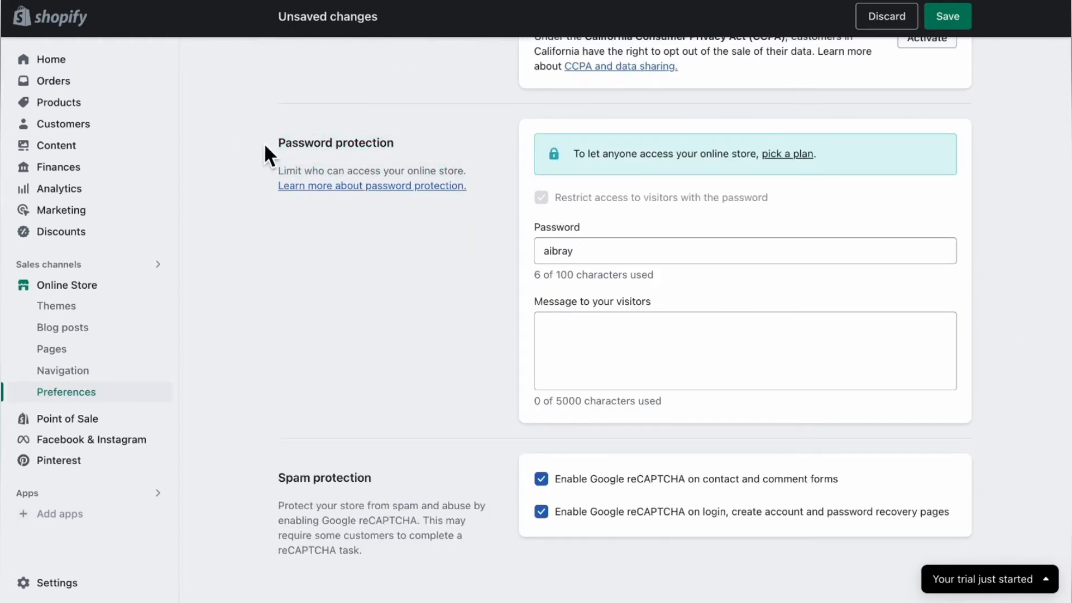
scroll(279, 387, down, 2)
click(279, 388)
drag(279, 387, 423, 470)
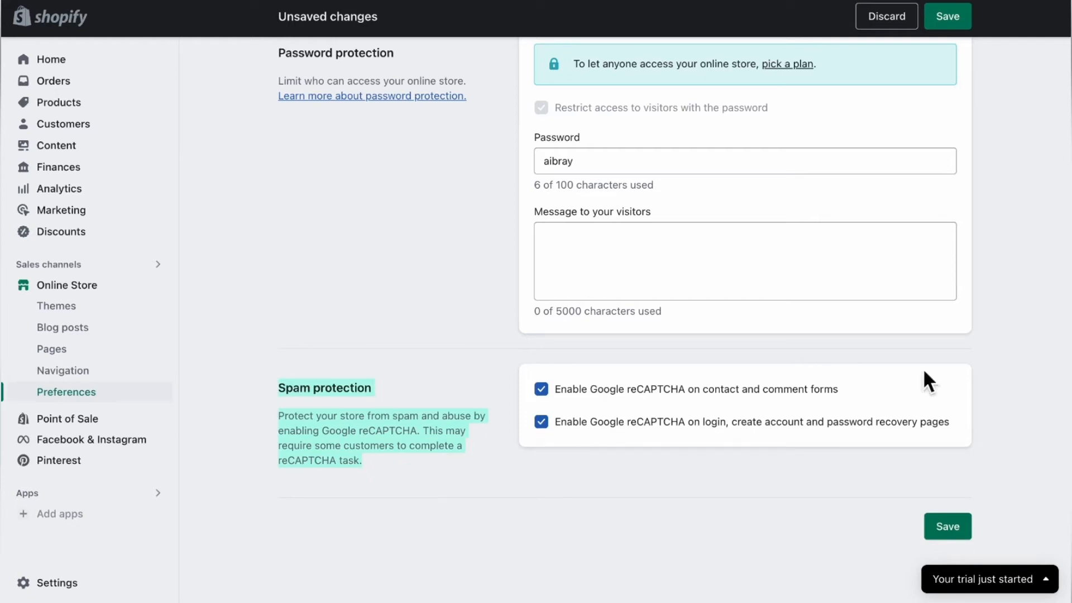
Save the online store preferences and return to the homepage title settings
click(958, 534)
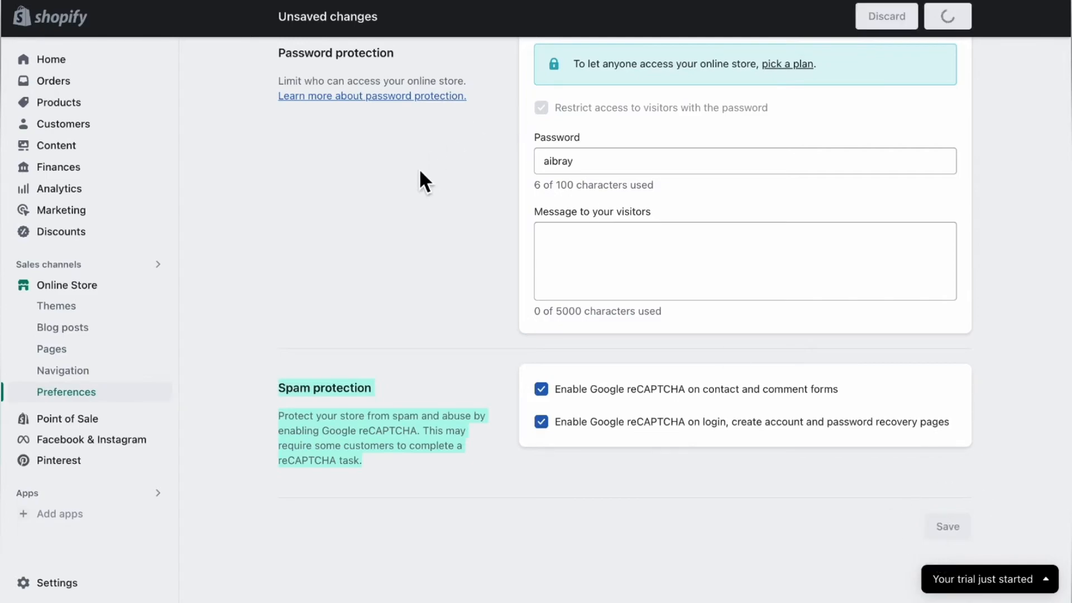
scroll(418, 181, up, 15)
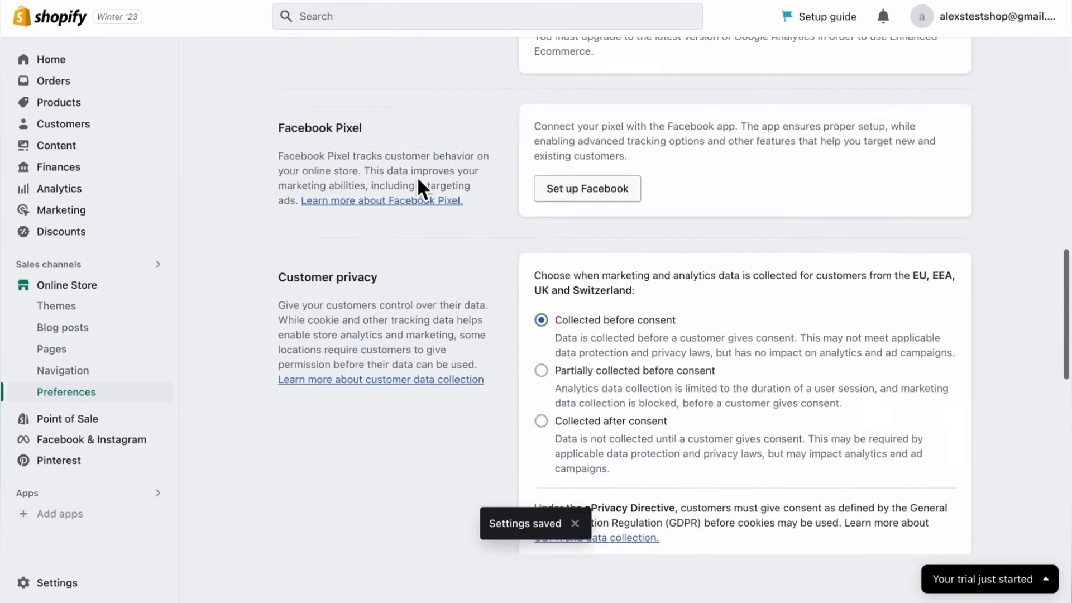
scroll(417, 182, up, 8)
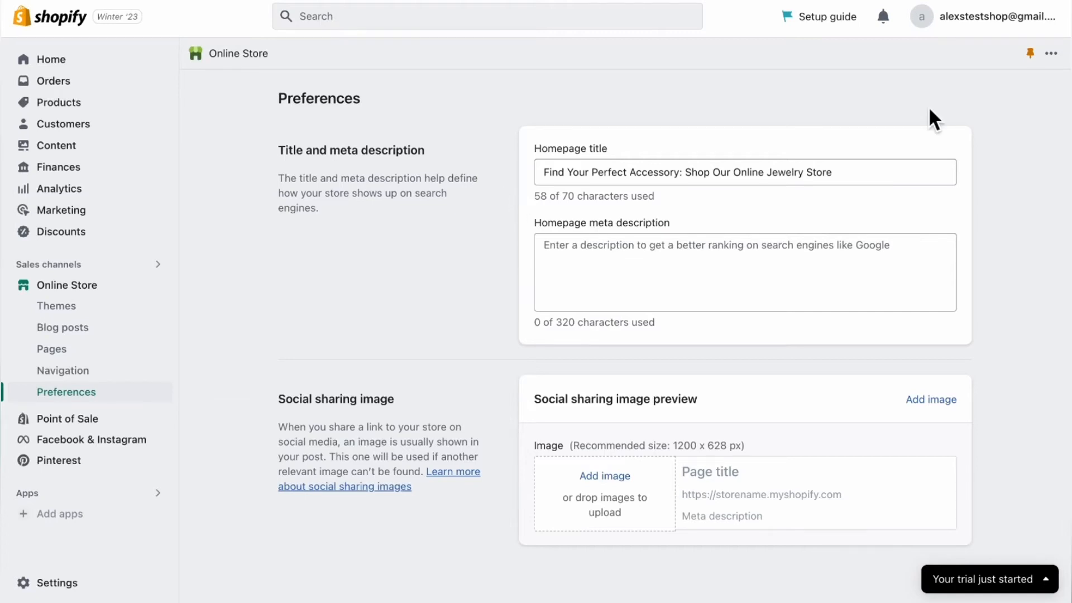
Finish installing the Facebook & Instagram sales channel by updating it from its permissions page
click(81, 316)
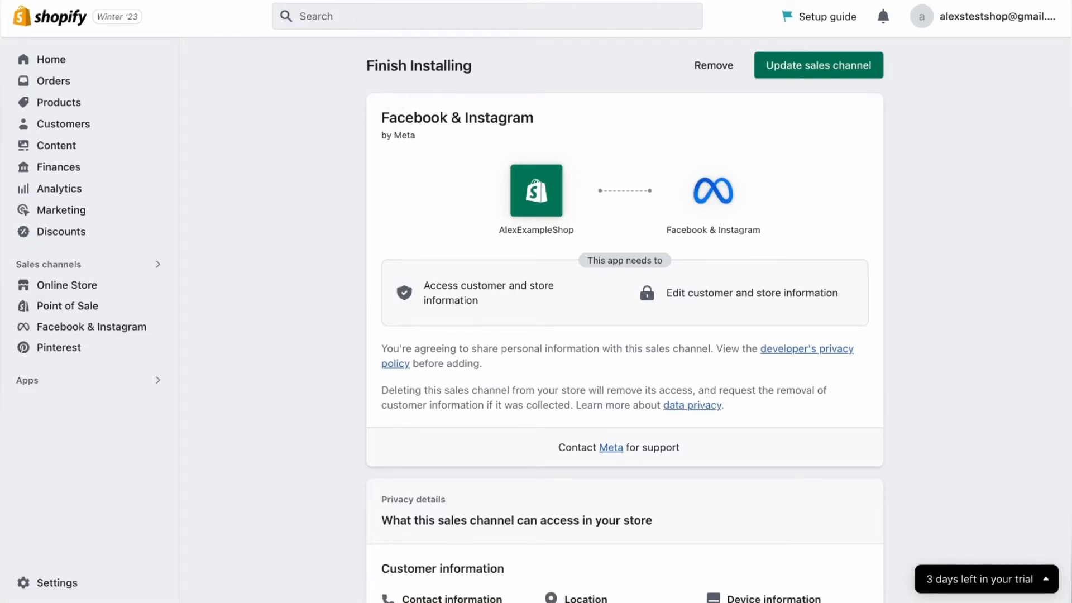
drag(364, 65, 497, 61)
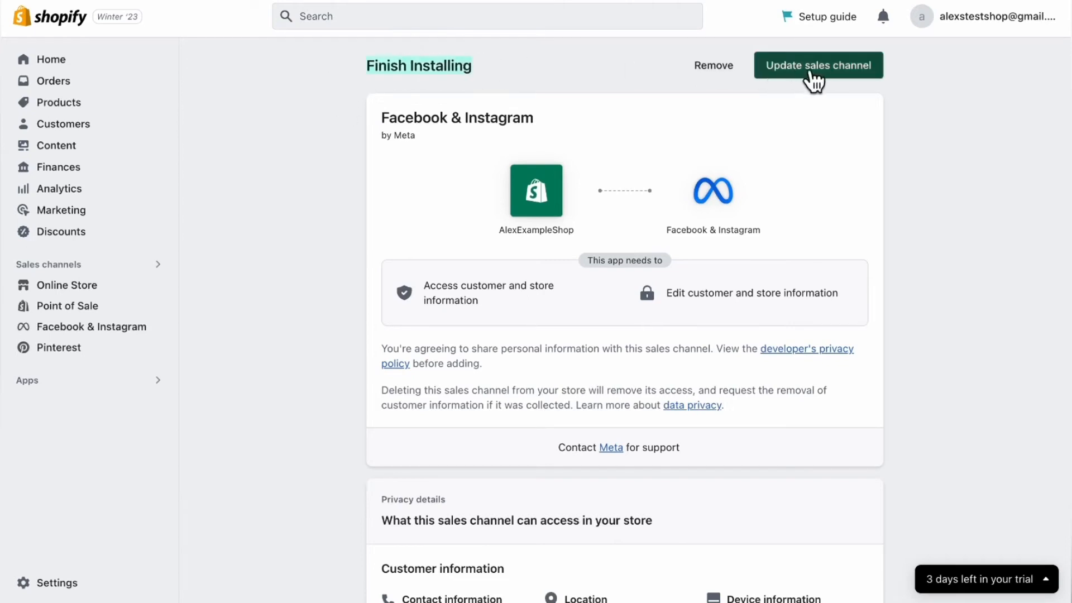
triple_click(730, 227)
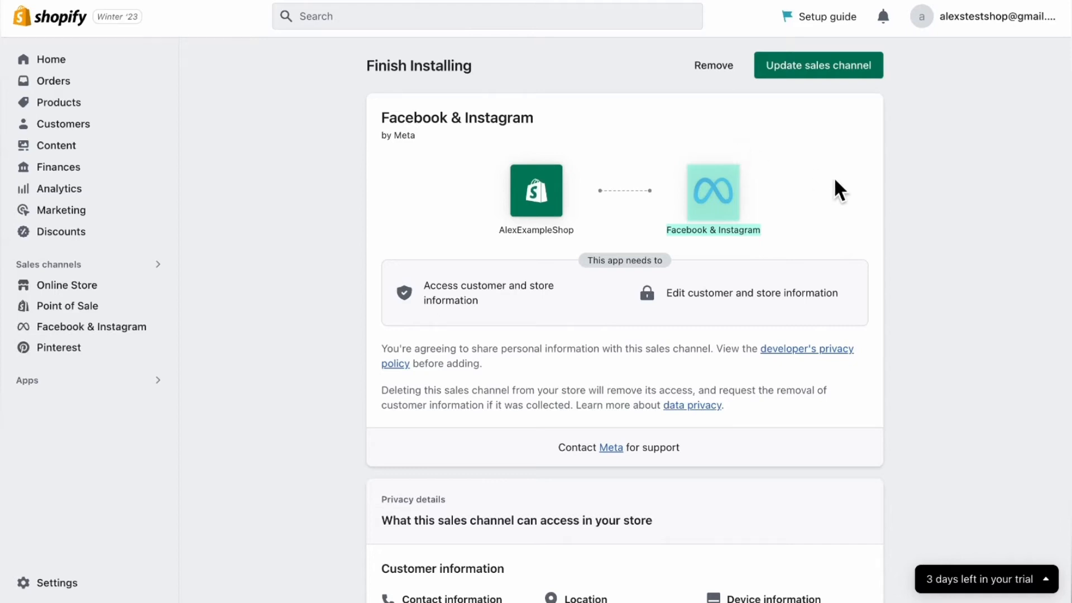
click(815, 67)
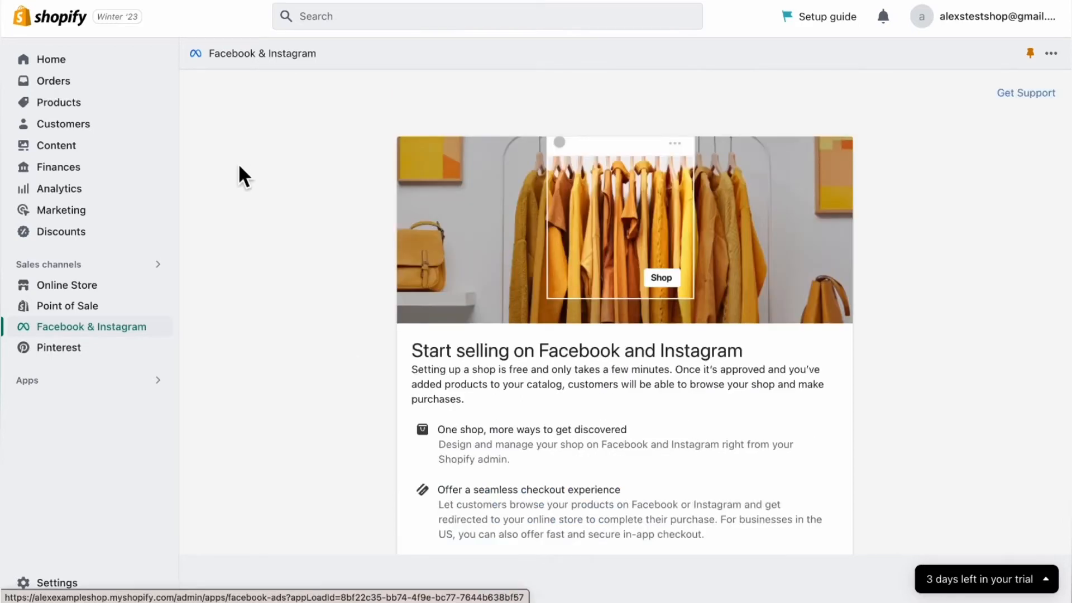
Examine the Analytics dashboard's cards for sales, sessions, conversion rate, orders and traffic sources
click(106, 194)
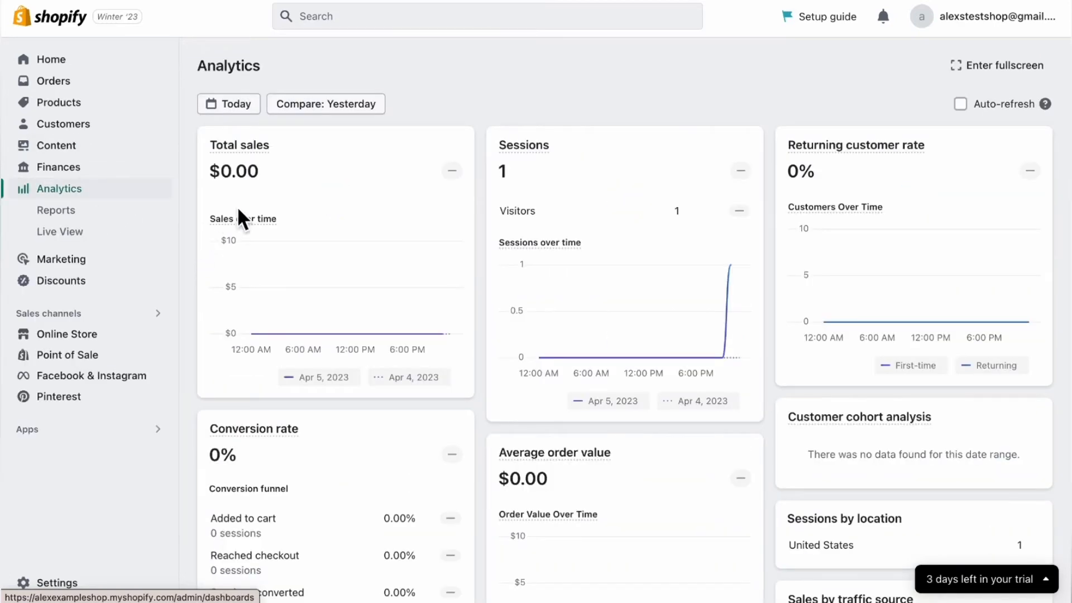
scroll(486, 267, down, 5)
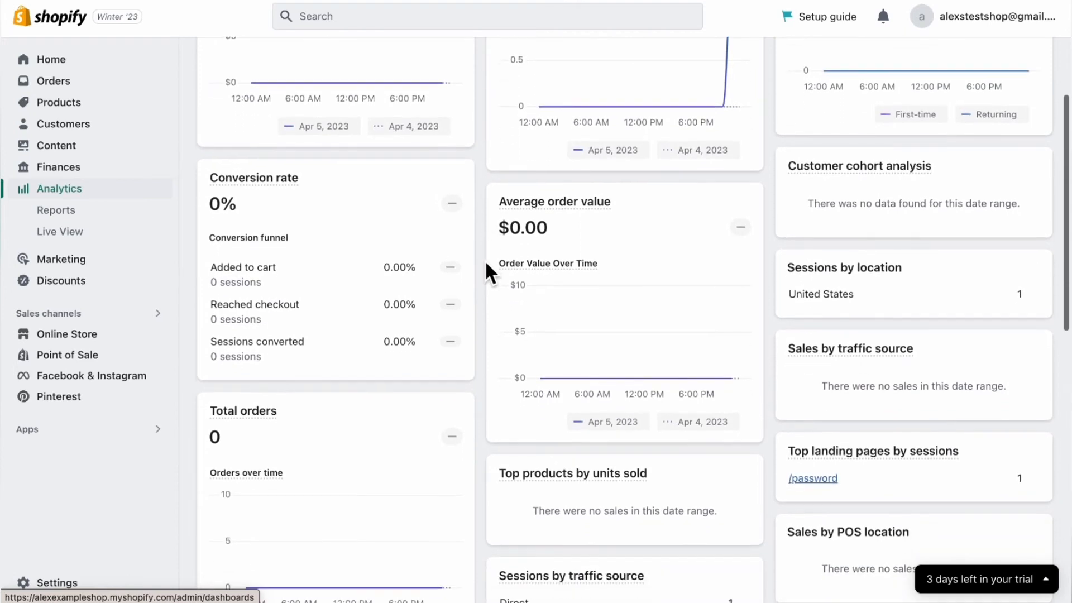
scroll(485, 259, down, 7)
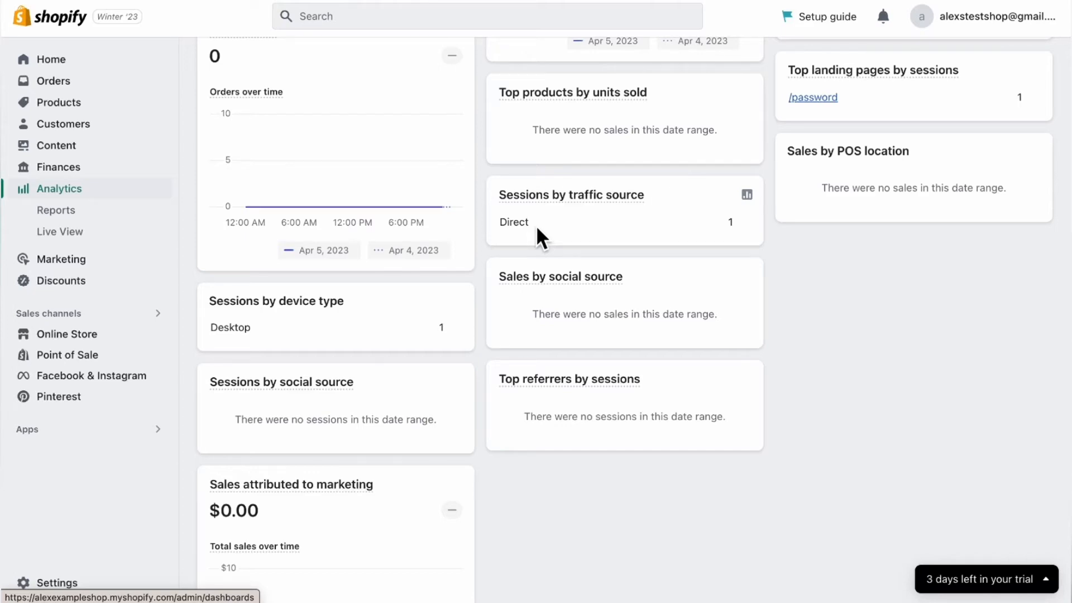
scroll(736, 490, down, 6)
scroll(722, 354, up, 12)
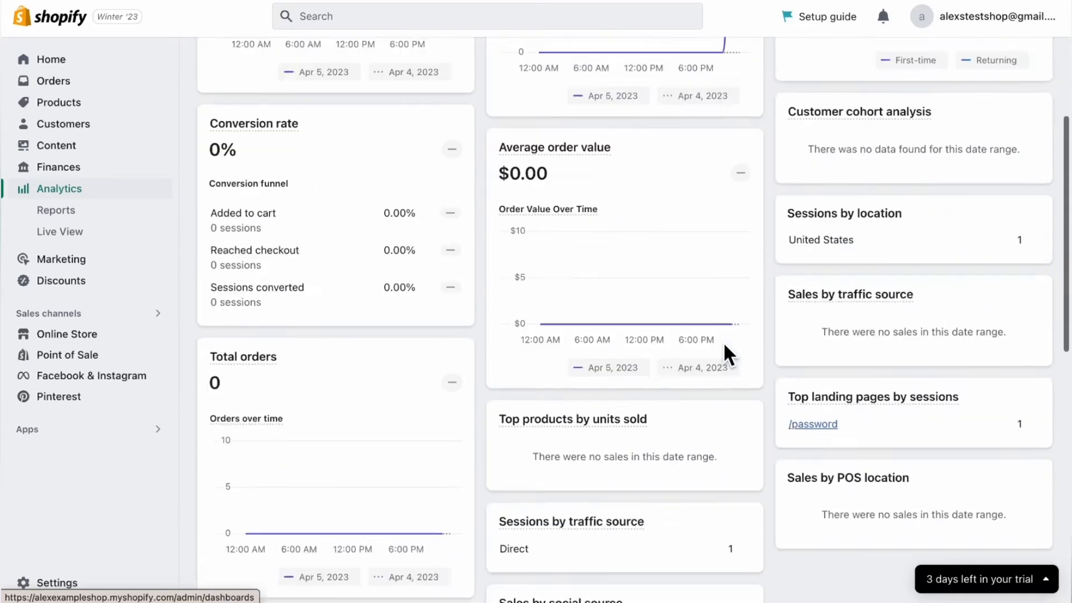
scroll(722, 341, up, 5)
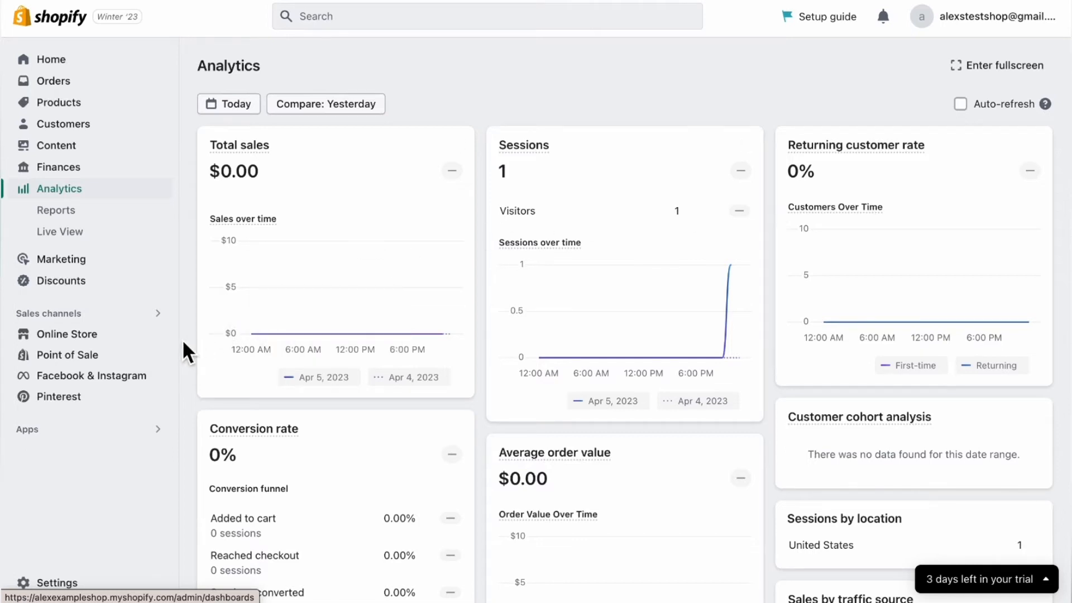
scroll(183, 342, down, 2)
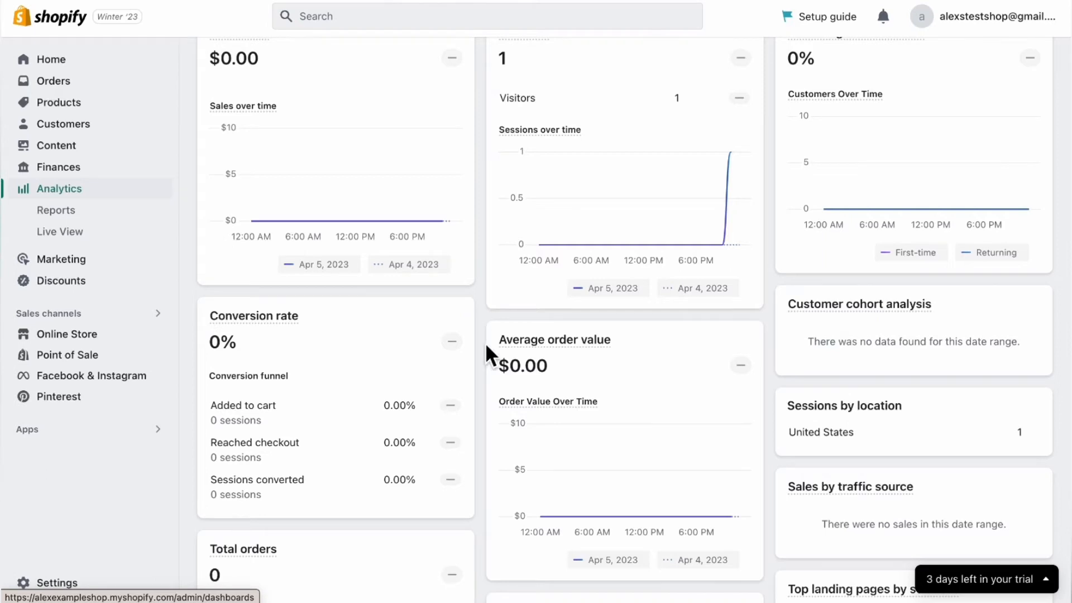
scroll(485, 343, up, 3)
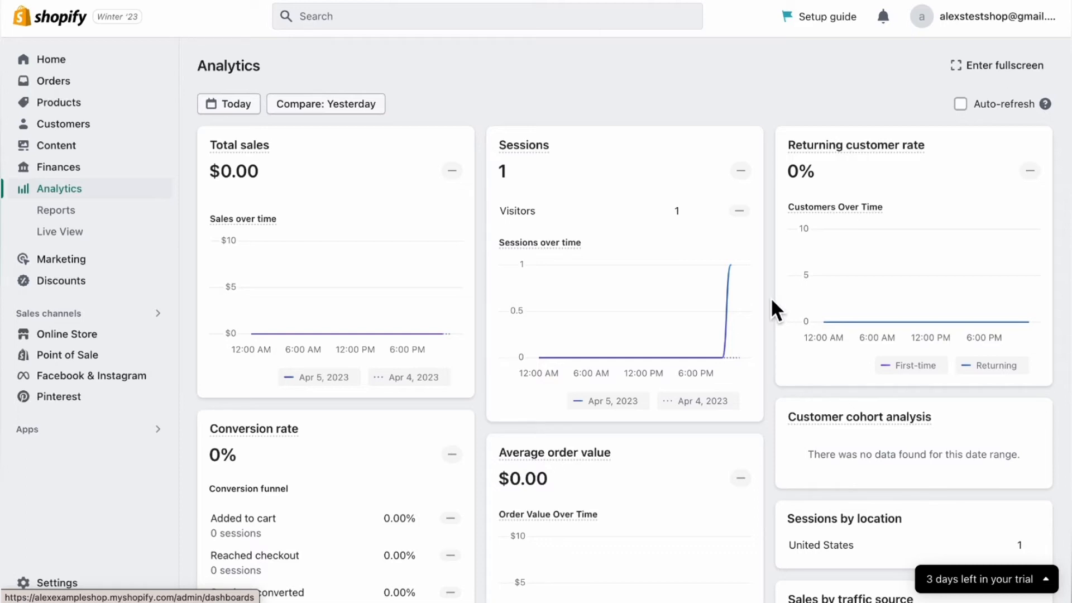
Browse the list of analytics reports and explore the Live View globe, rotating it to North America
click(84, 217)
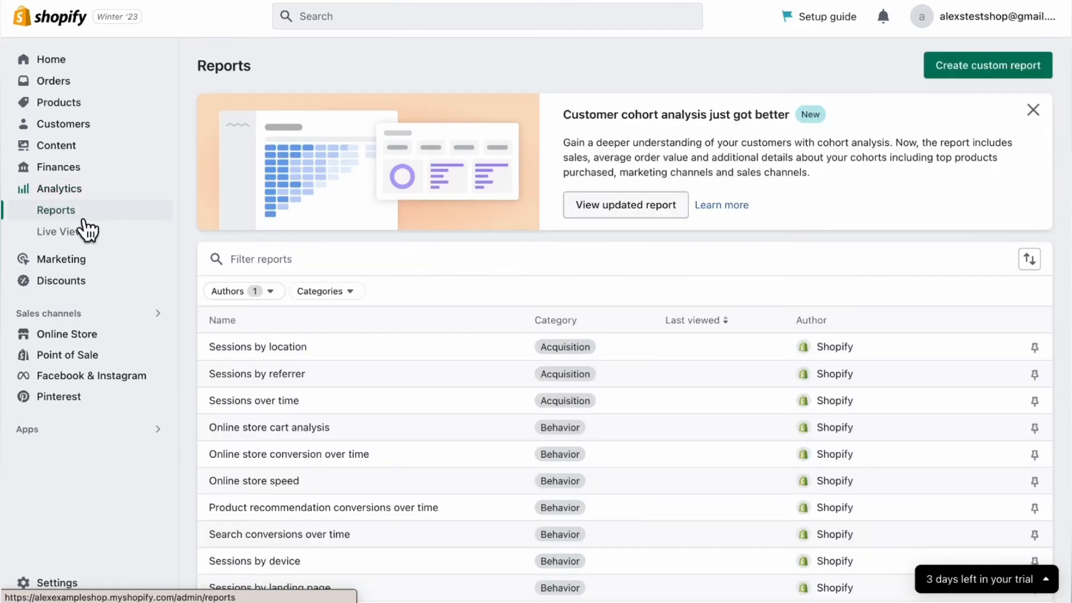
scroll(478, 359, down, 8)
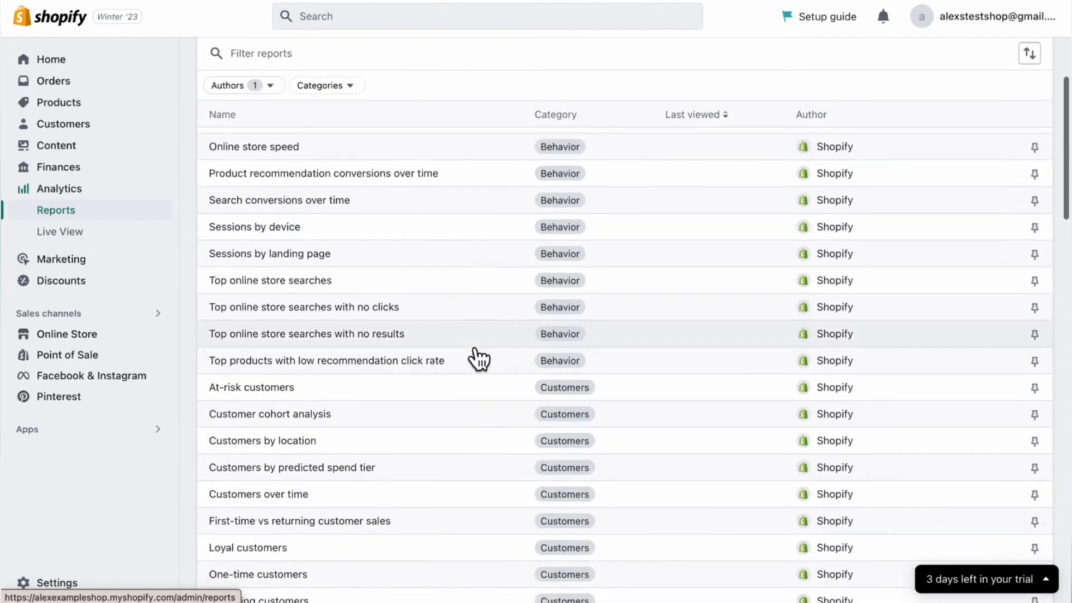
click(101, 238)
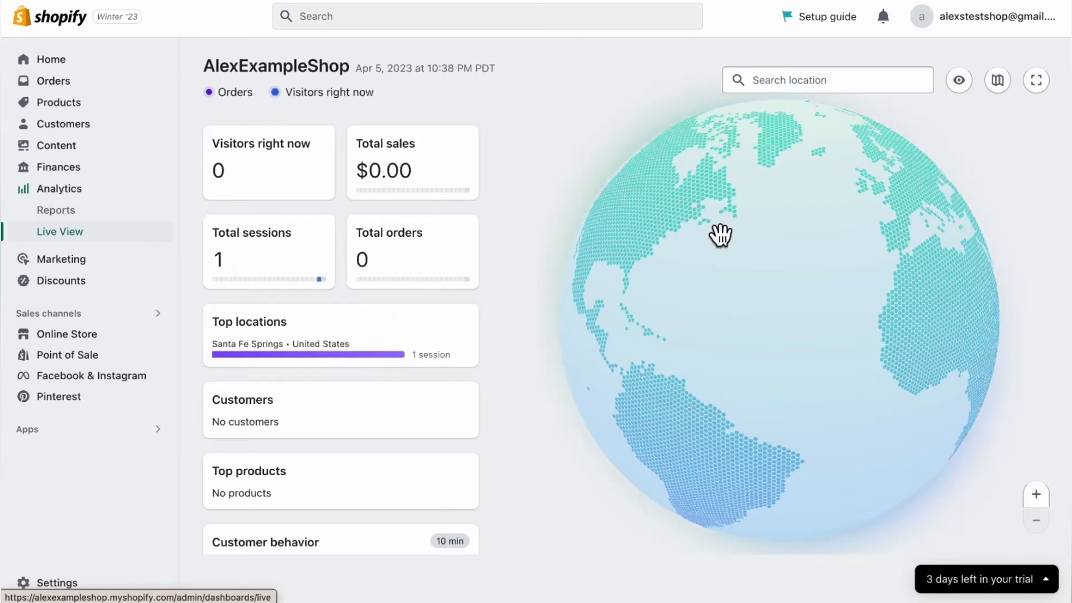
drag(720, 234, 661, 215)
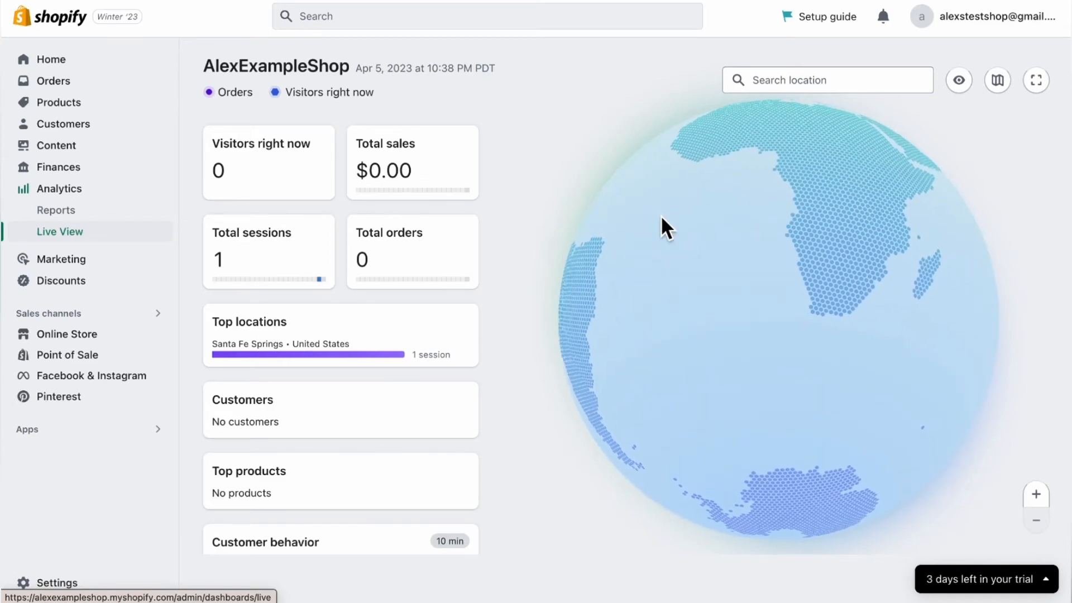
drag(813, 195, 776, 316)
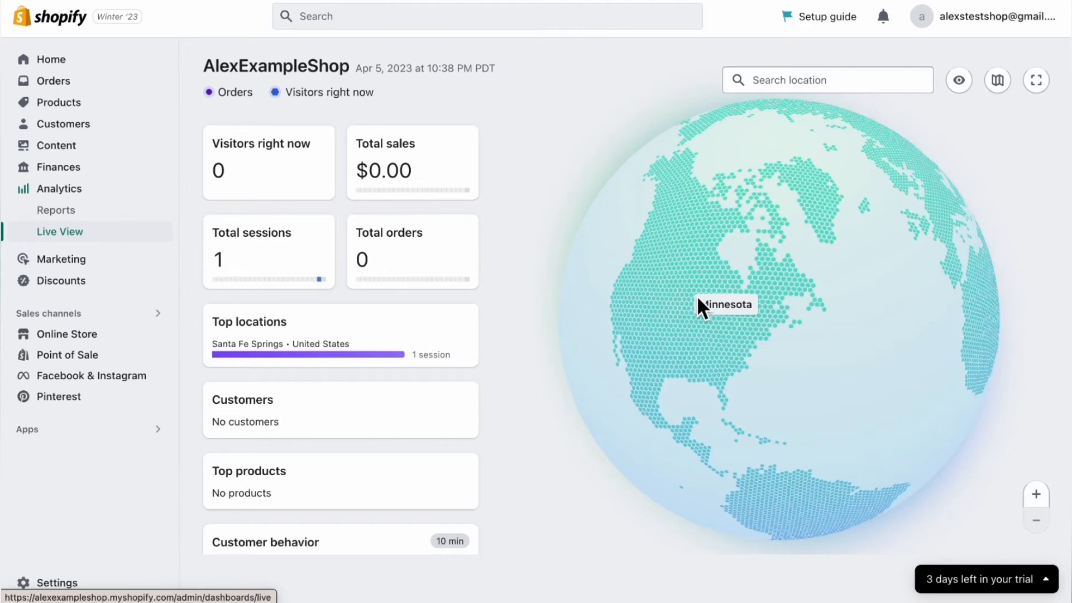
Examine the Customer behavior section in Live View, covering active carts, checking out and purchased
scroll(212, 391, down, 3)
drag(212, 397, 334, 396)
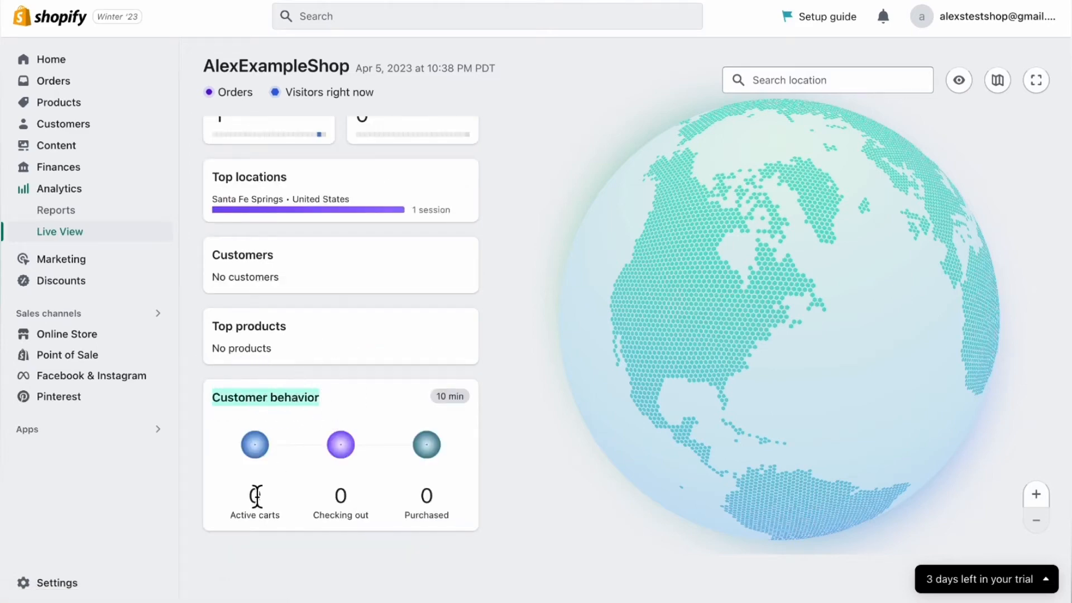
click(225, 526)
drag(231, 511, 396, 517)
click(395, 517)
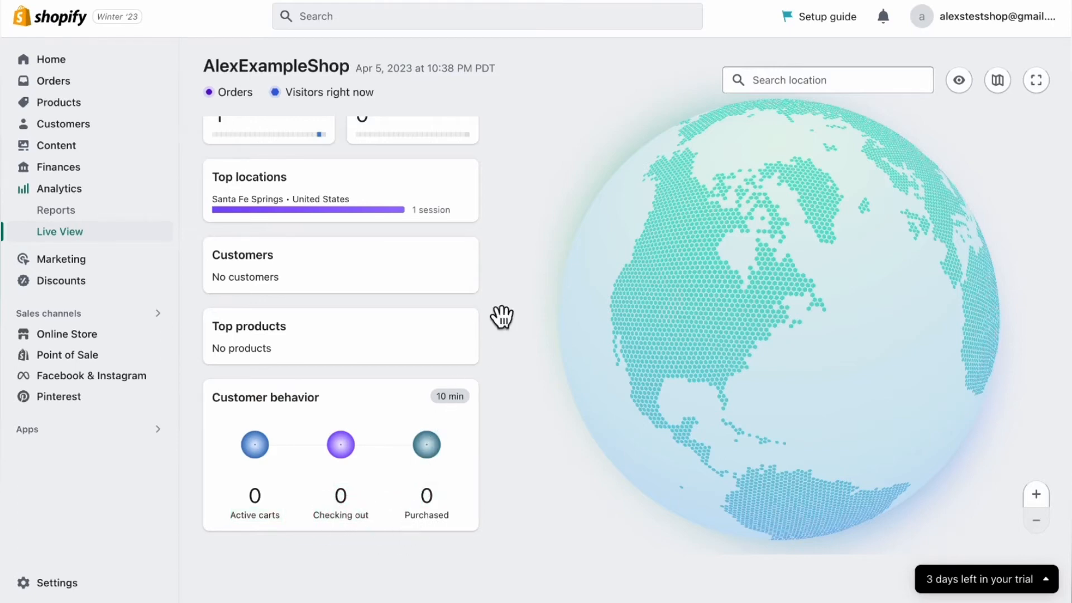
scroll(464, 201, up, 3)
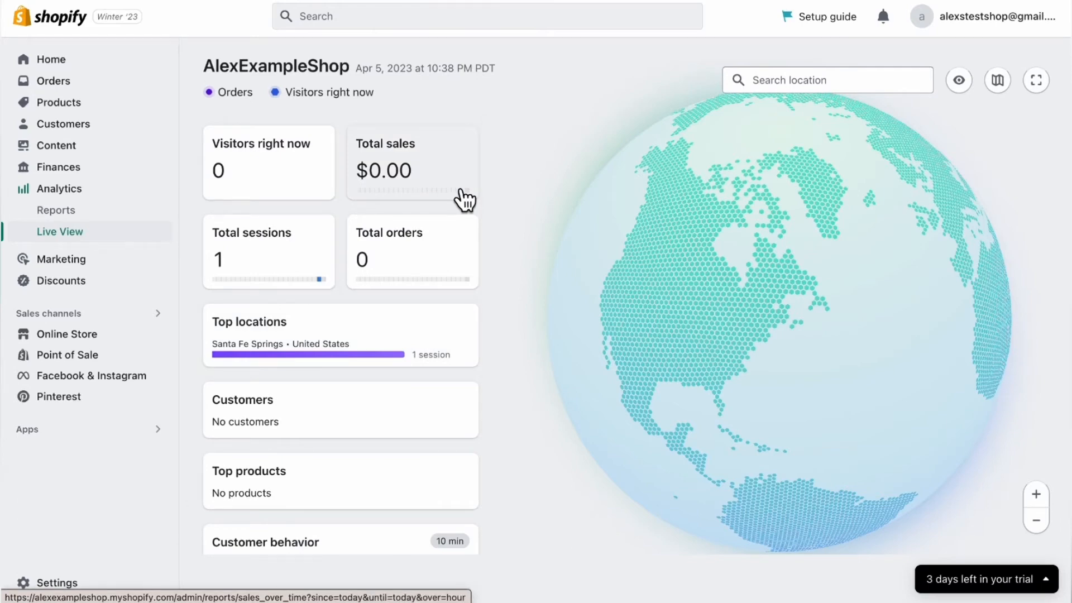
Open the domain settings from the setup guide's custom domain task
click(815, 19)
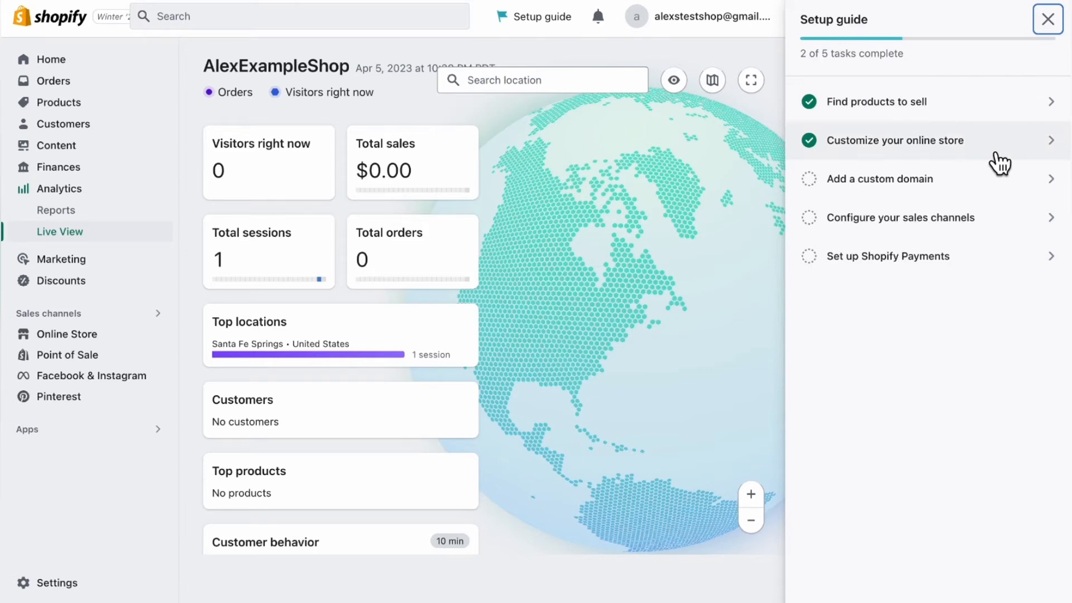
click(897, 189)
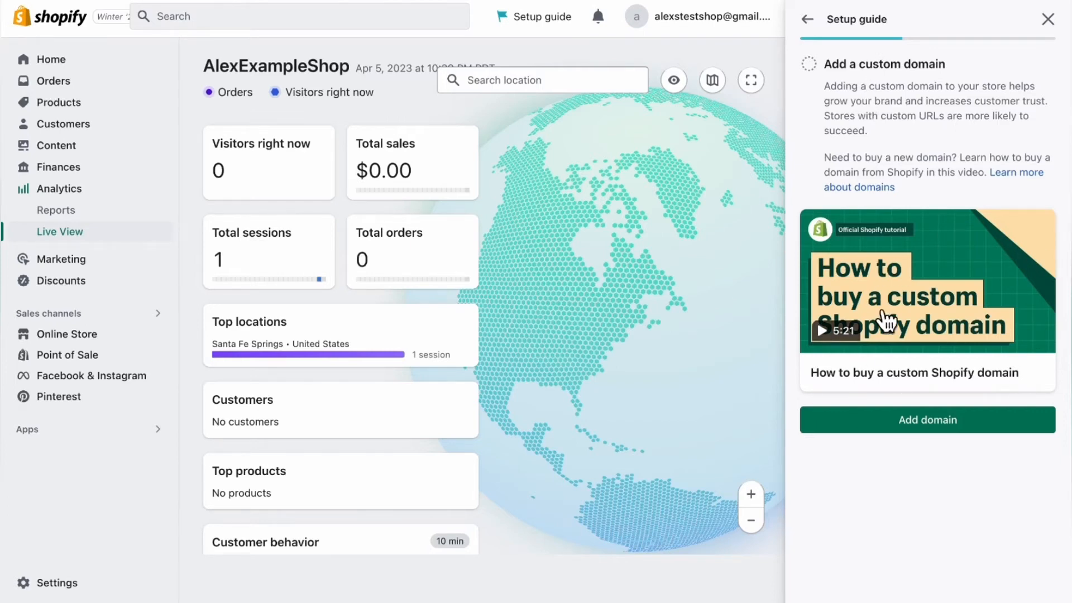
click(961, 435)
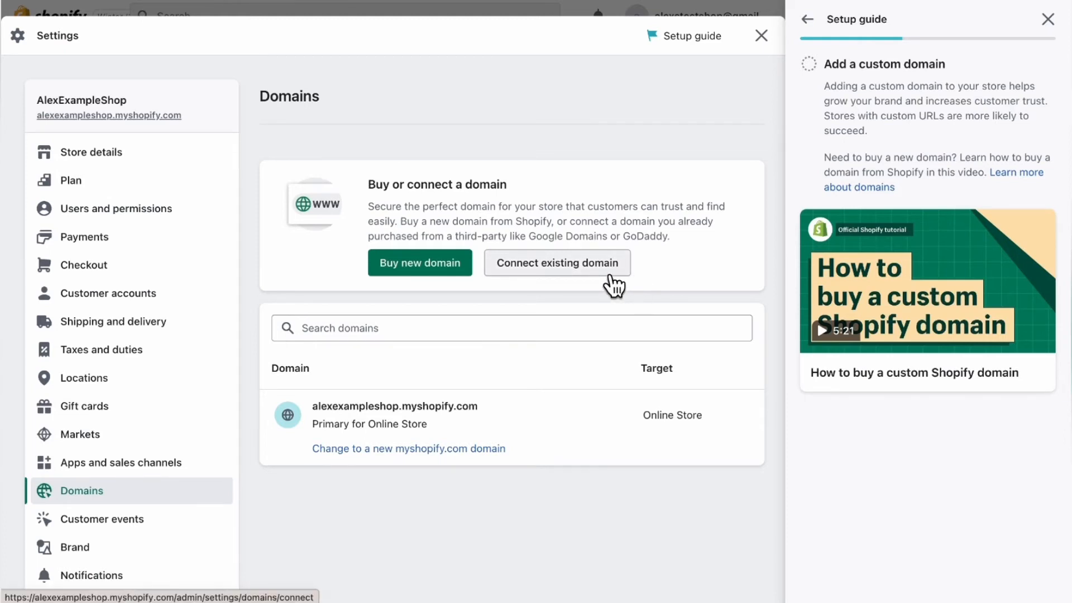
Search for the new domain alexexampleshop.com and compare its yearly price with the other available extensions
click(421, 272)
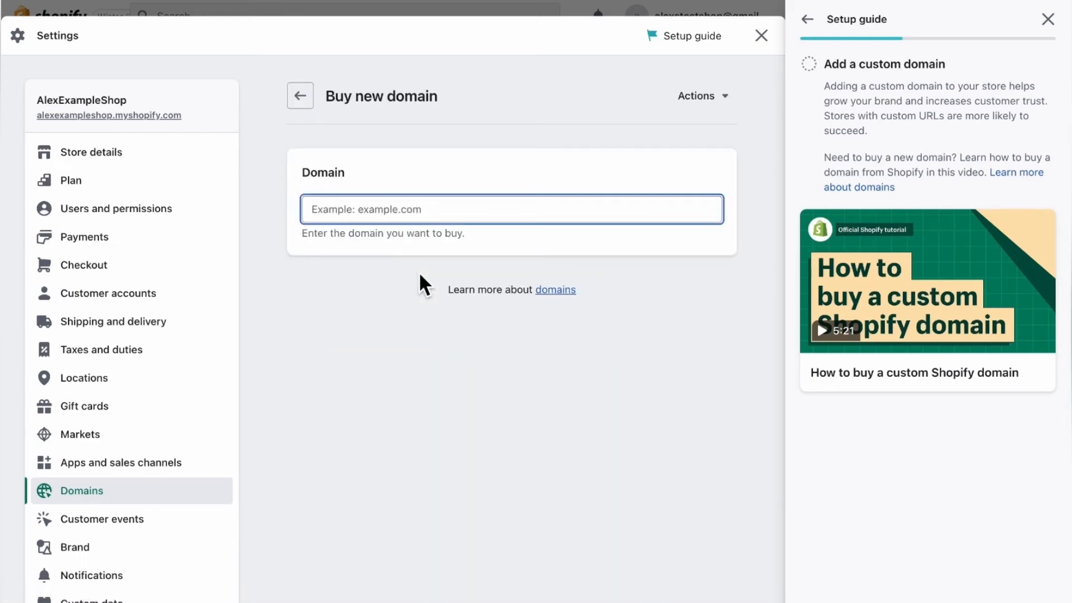
text(alexexamp)
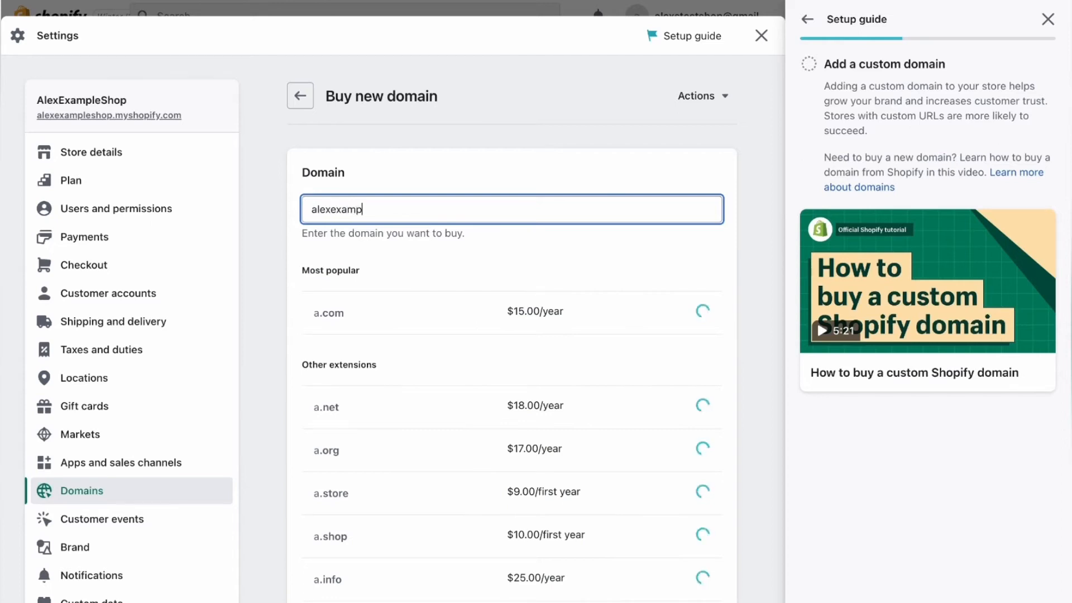
text(leshop.com)
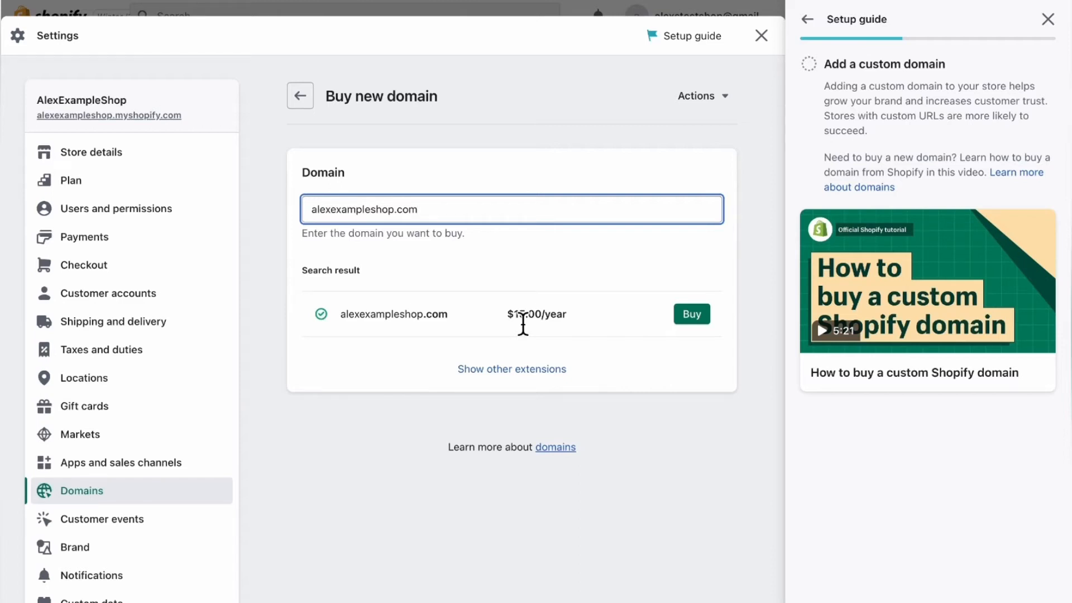
click(539, 369)
scroll(378, 256, down, 2)
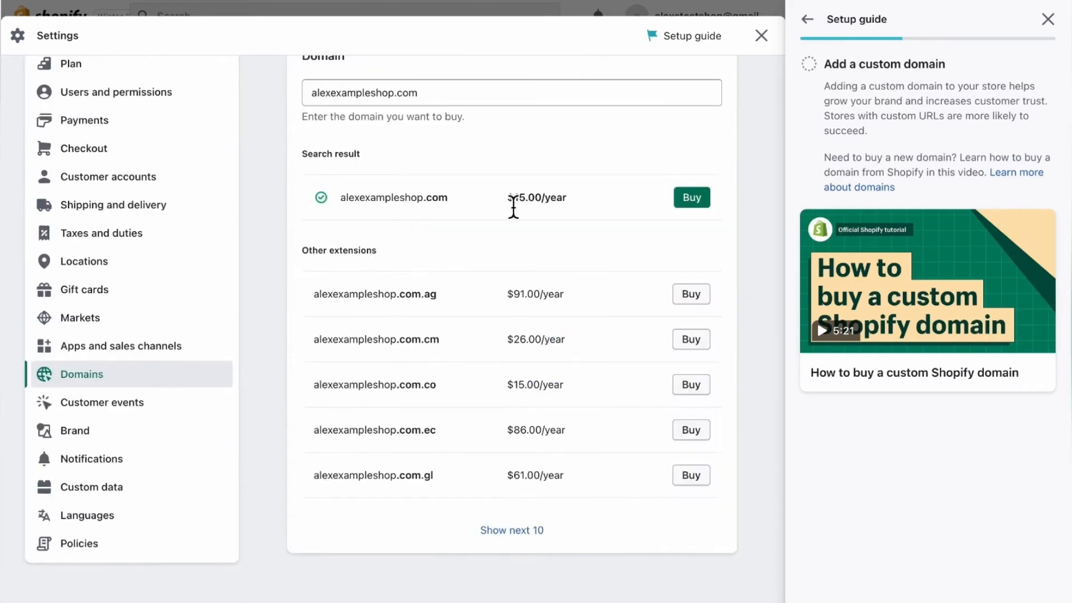
drag(509, 203, 574, 198)
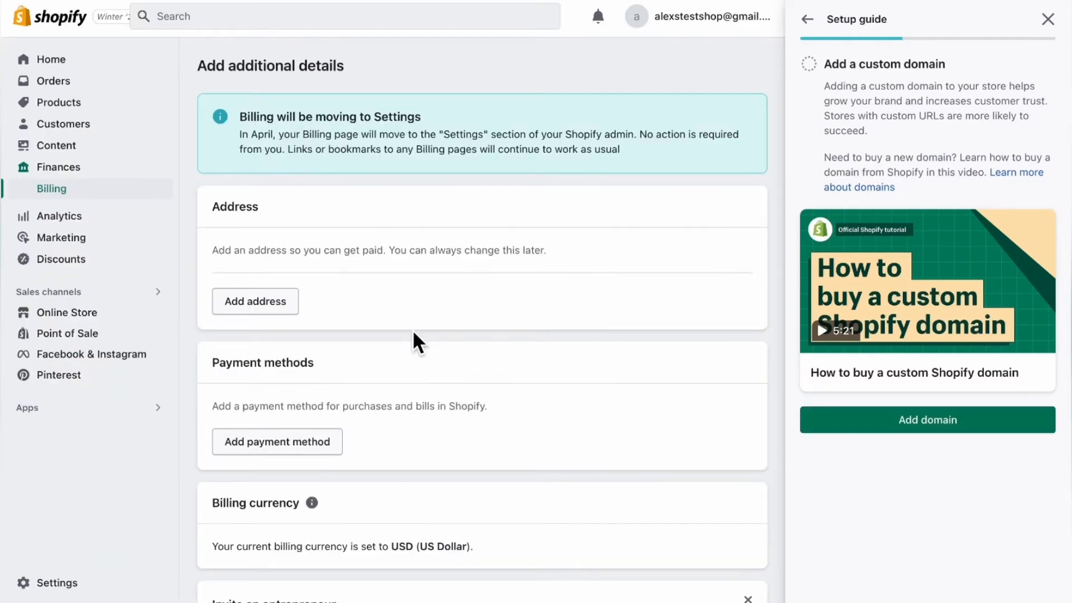
Review the address, payment method and billing currency sections required for the domain purchase, and return to the new domain page
scroll(414, 334, down, 3)
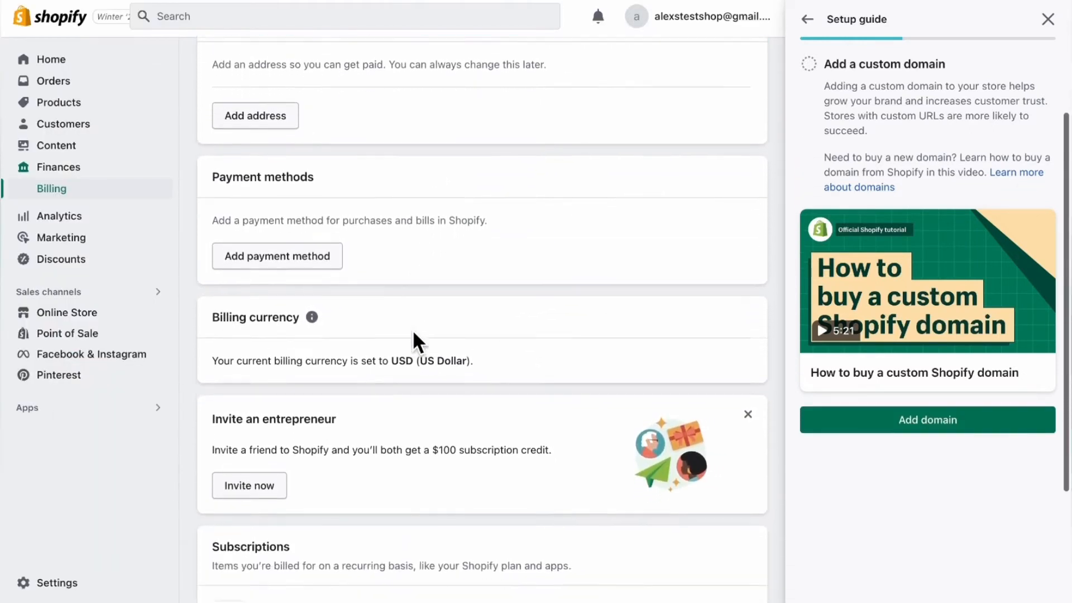
scroll(414, 334, down, 5)
click(841, 420)
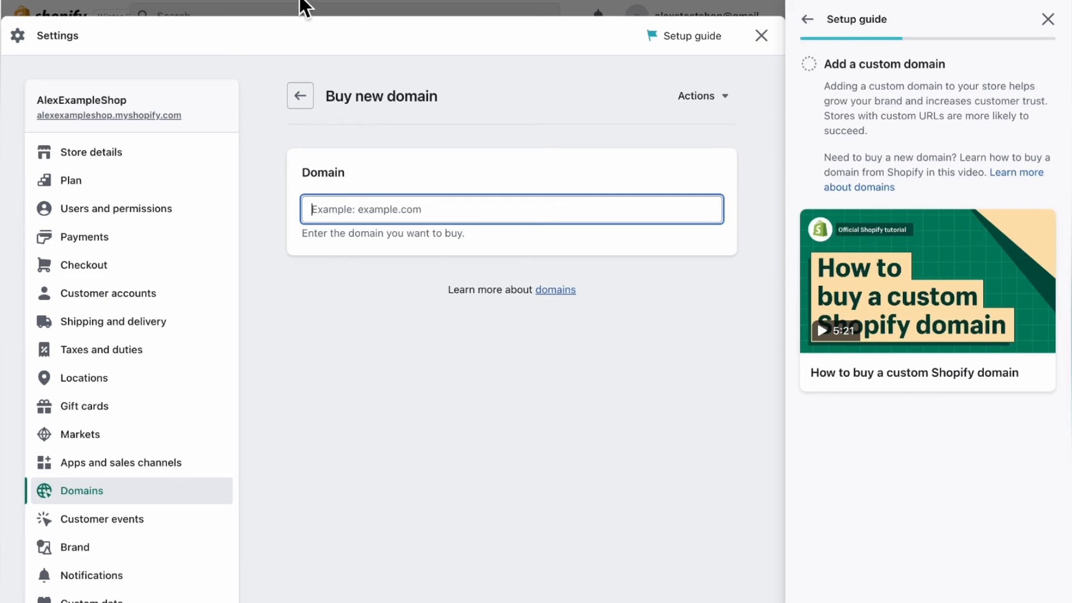
Mark the custom domain task as done in the setup guide and continue to the sales channels task
scroll(511, 279, down, 2)
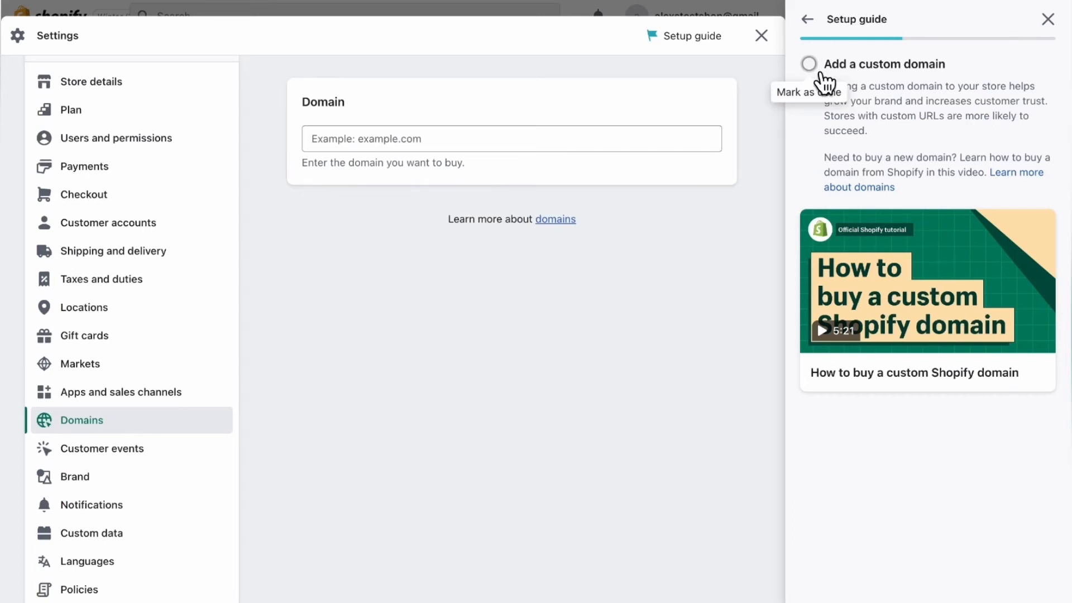
click(816, 71)
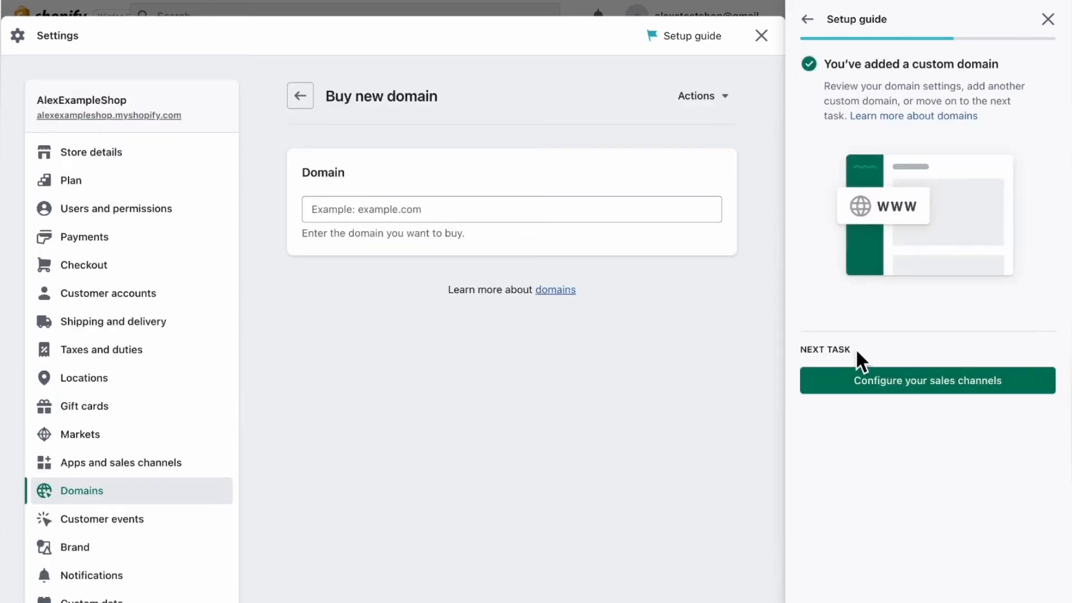
click(924, 389)
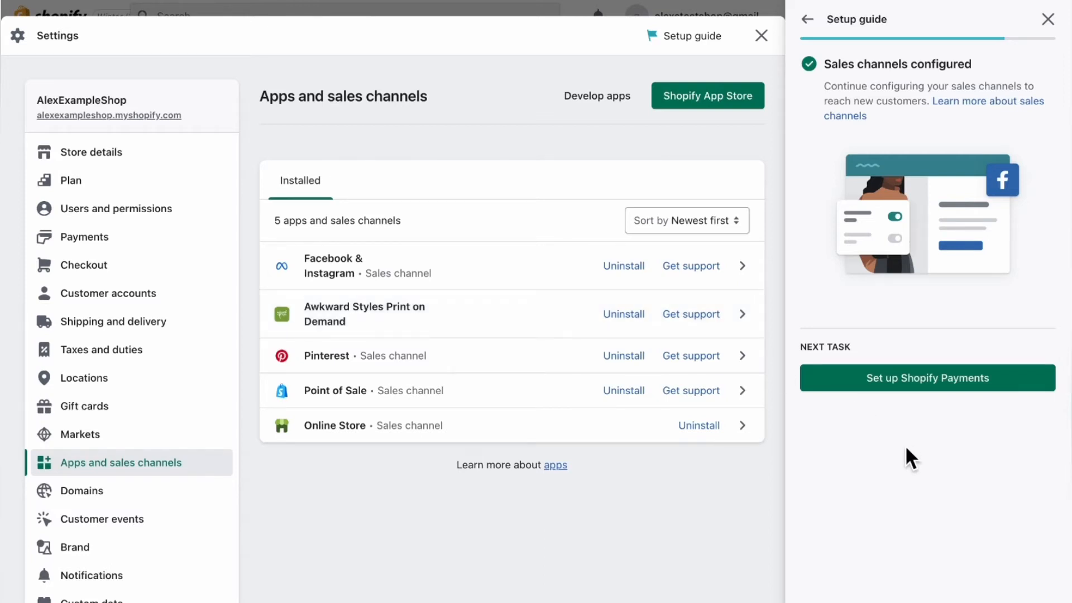
Open the Shopify Payments setup task, view the third-party payment providers and return to the payment settings
click(931, 390)
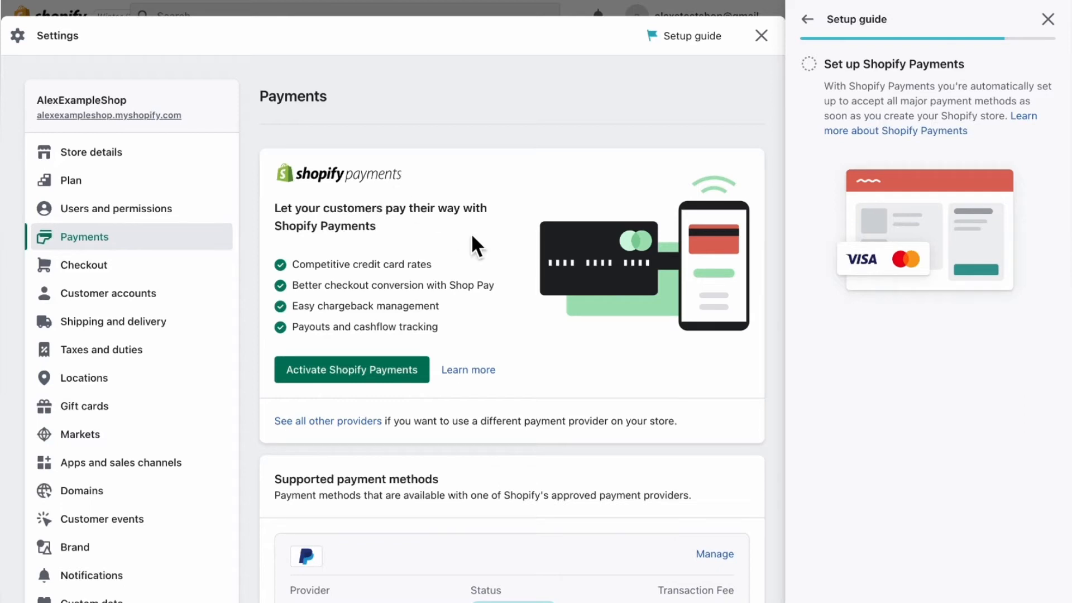
click(366, 423)
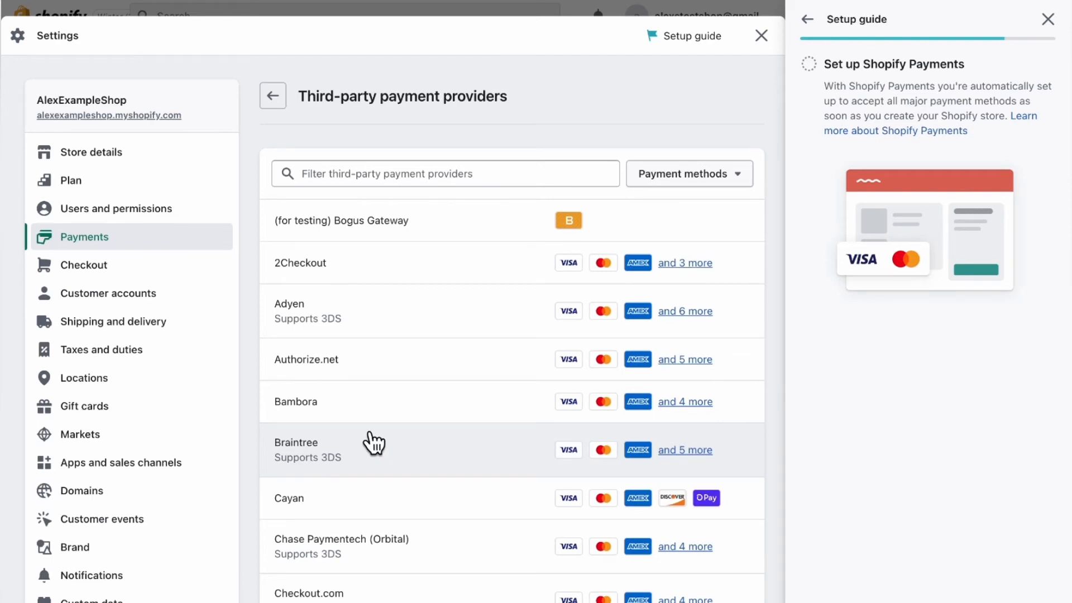
key(alt+Left)
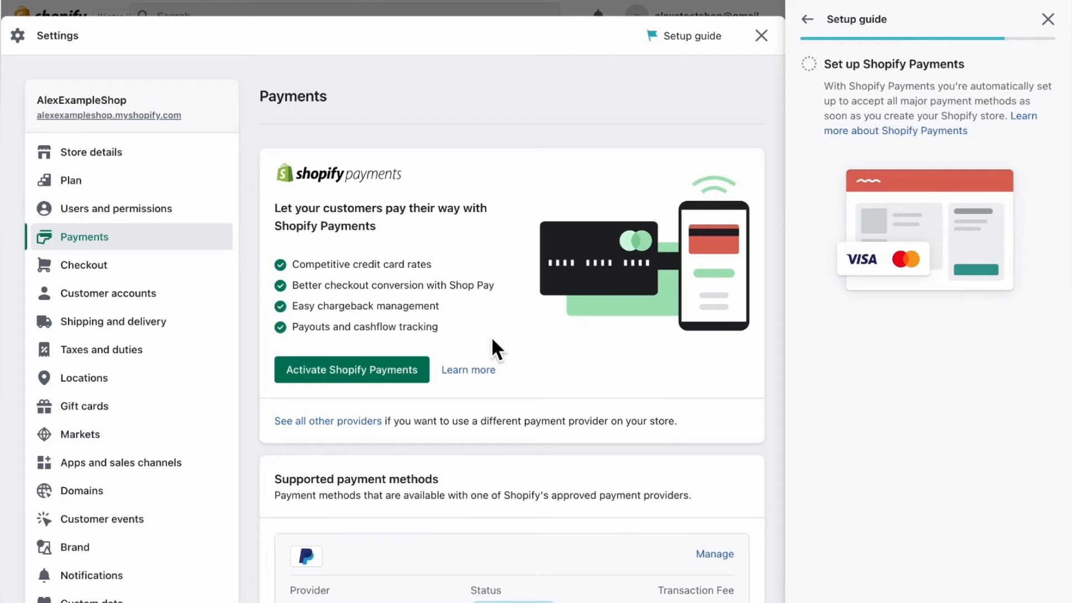
Activate Shopify Payments and submit the business address form with the owner's name, address and phone number
click(390, 382)
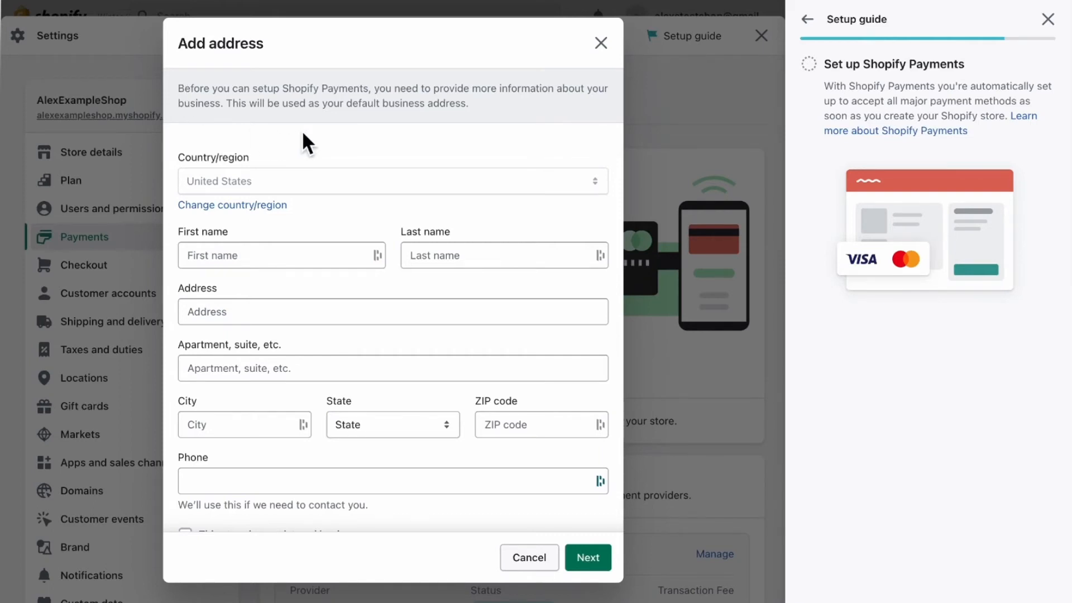
scroll(304, 142, down, 1)
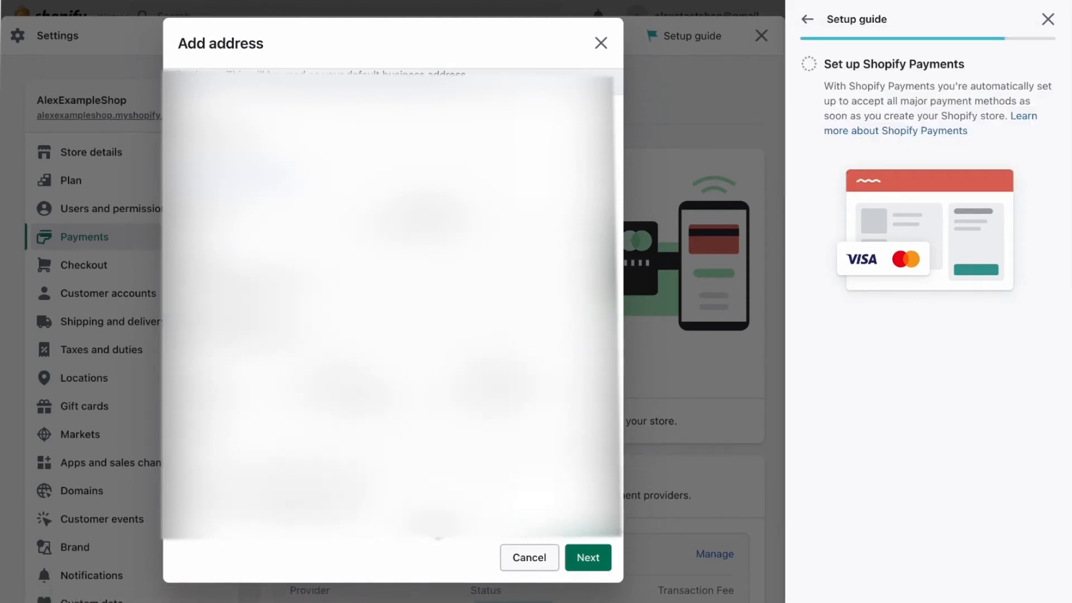
click(594, 553)
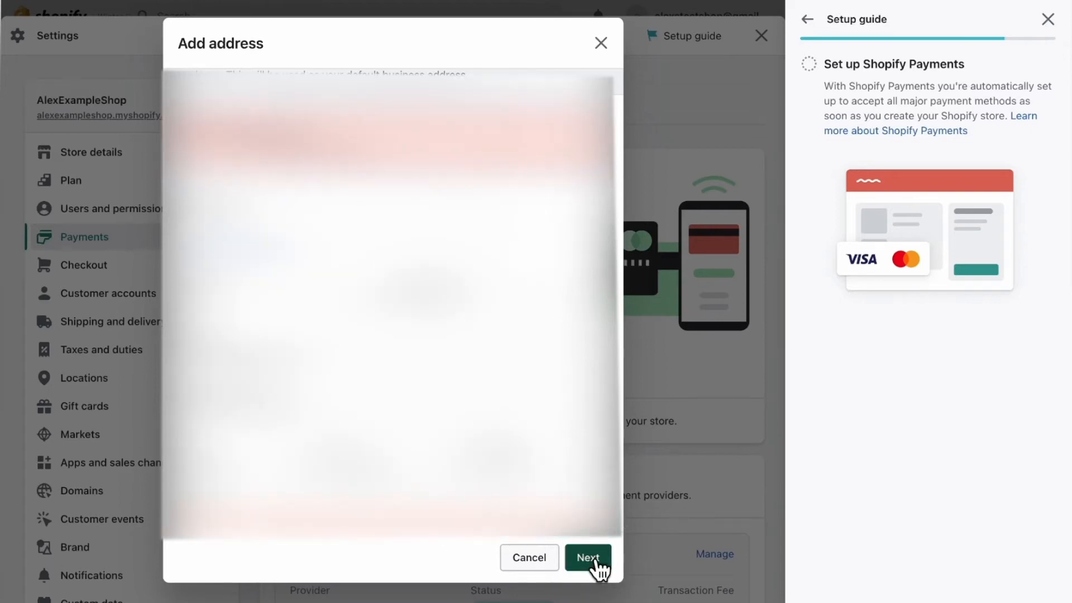
scroll(391, 302, down, 2)
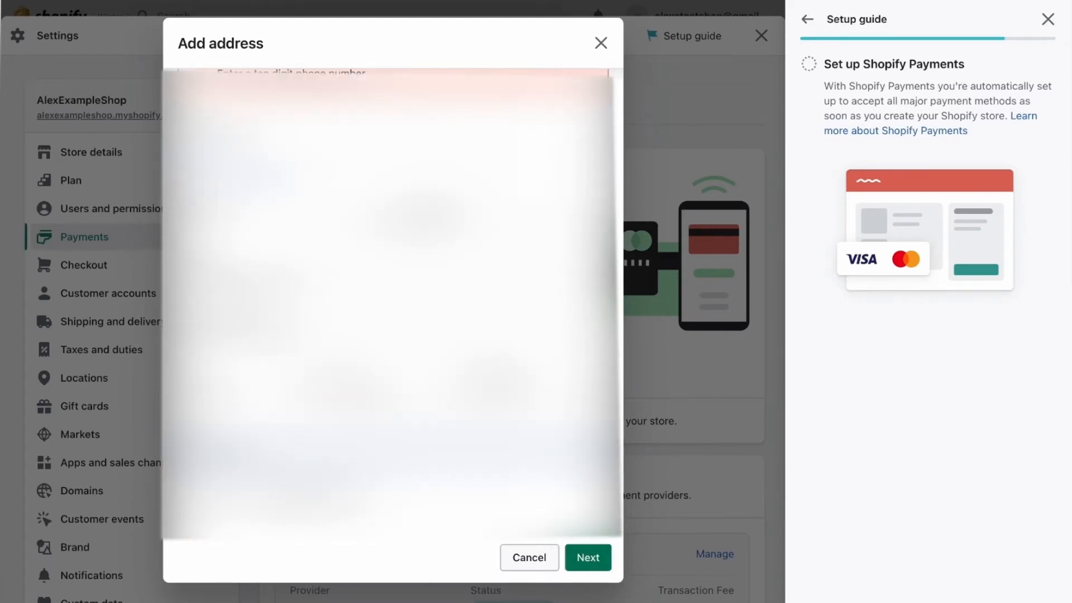
click(583, 561)
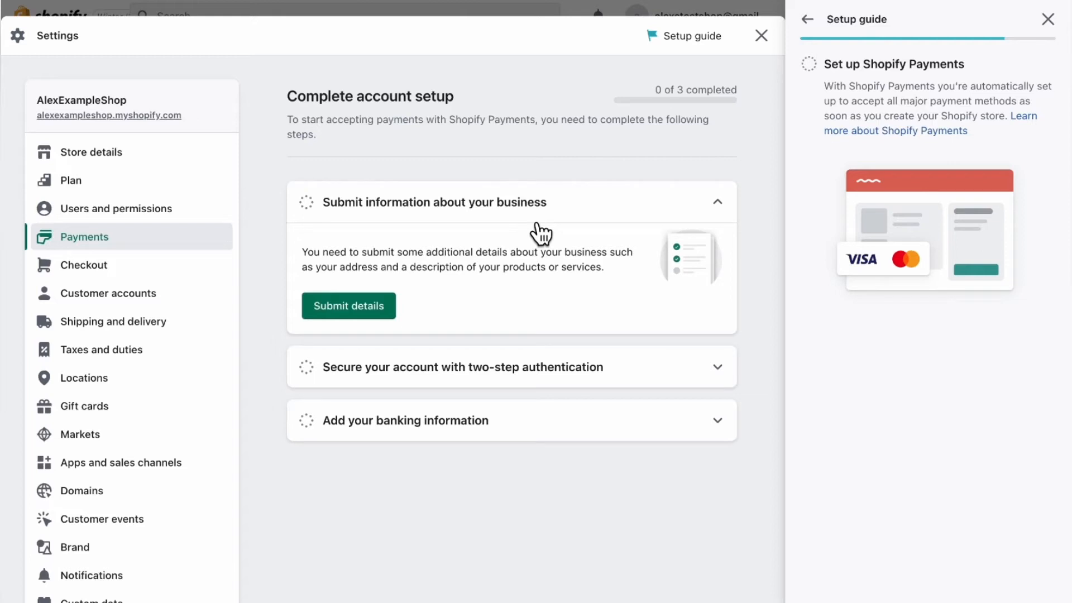
Expand the two-step authentication and banking information requirements of the Shopify Payments account setup
click(610, 384)
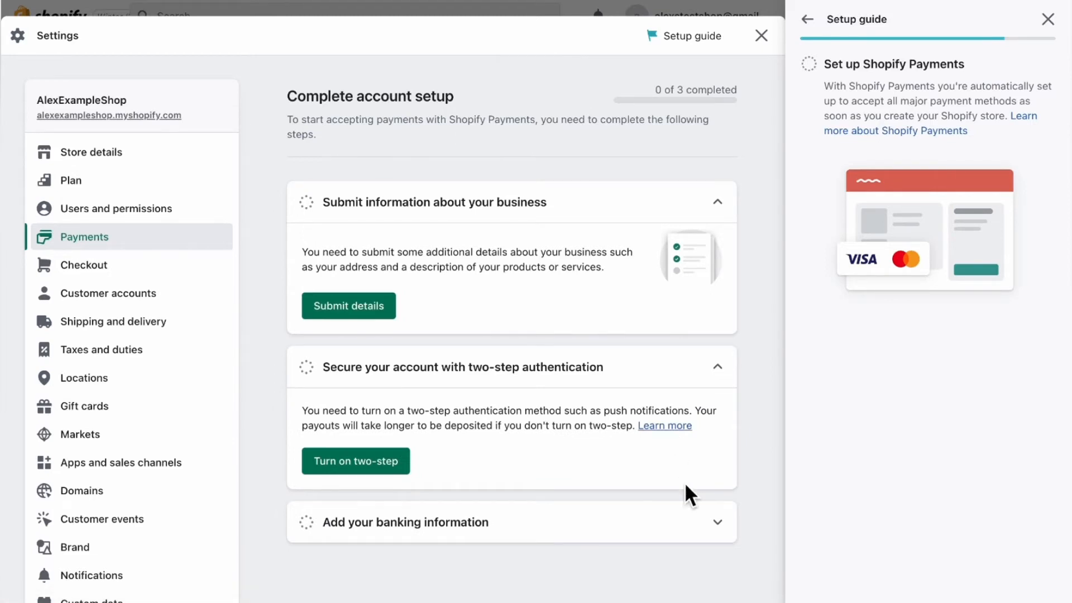
click(634, 530)
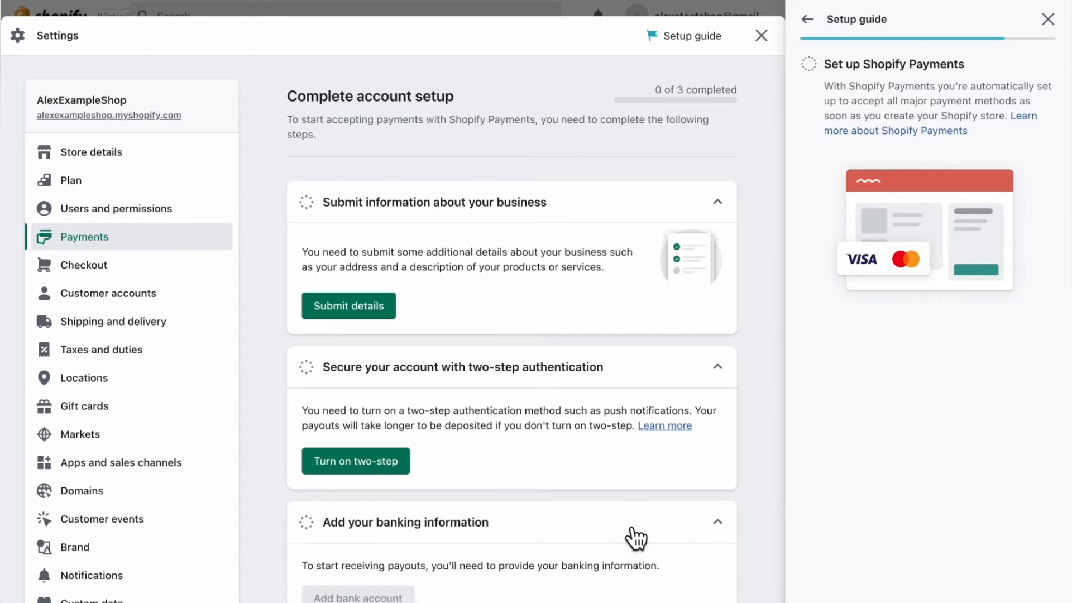
scroll(634, 534, down, 2)
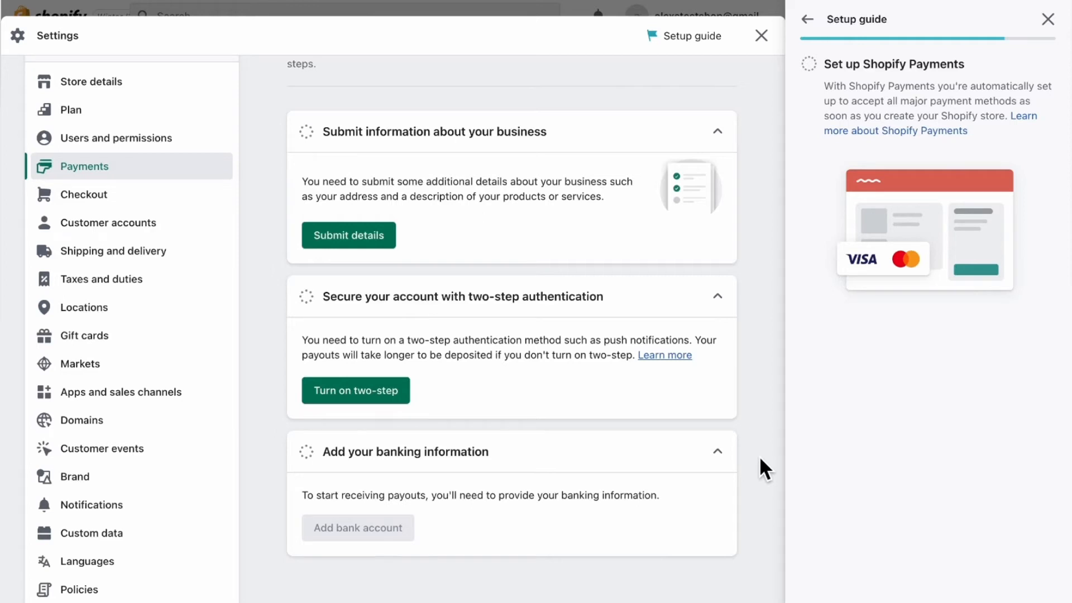
Open the form for submitting business details and check the business type selection, keeping Individual/sole proprietor
click(369, 237)
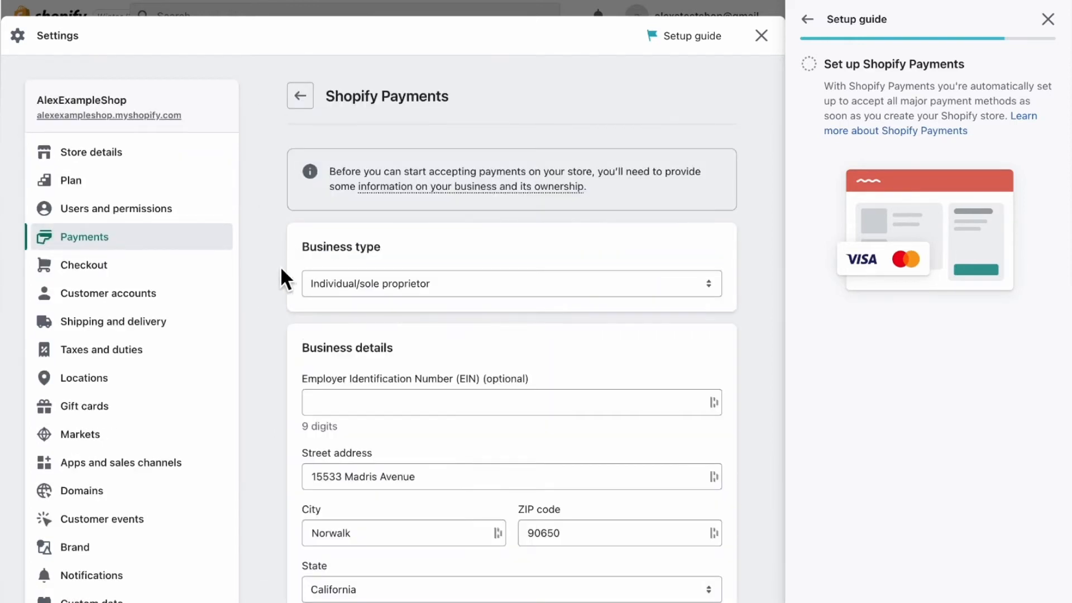
click(321, 289)
click(343, 279)
Review the personal details, product details and customer billing statement sections of the Shopify Payments form, including the statement descriptor
scroll(279, 281, down, 10)
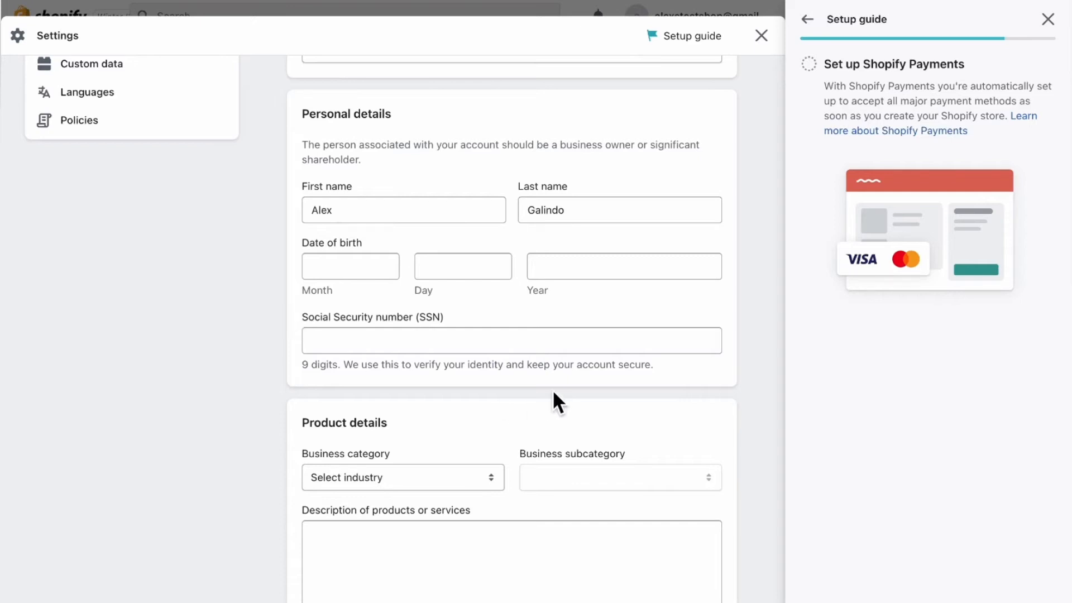
drag(542, 371, 645, 371)
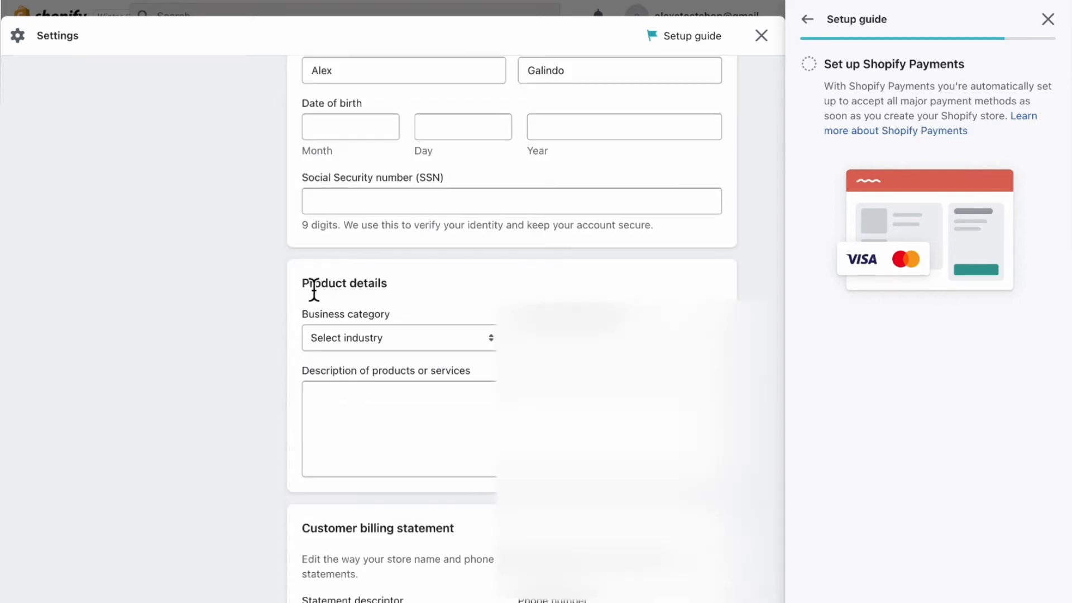
click(259, 353)
scroll(268, 335, down, 3)
scroll(285, 315, down, 5)
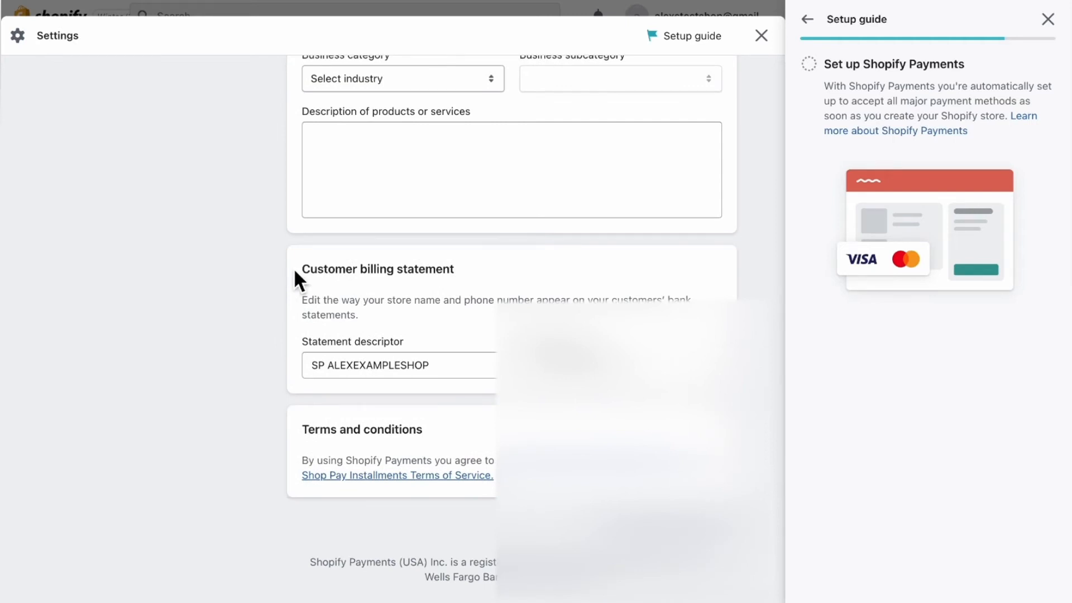
click(439, 370)
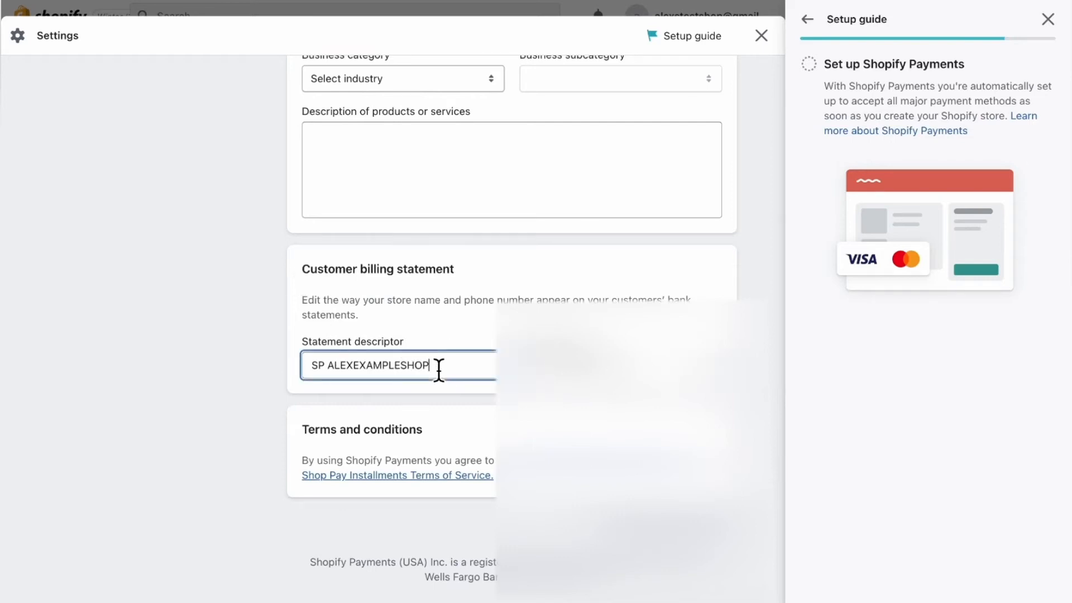
drag(439, 369, 307, 363)
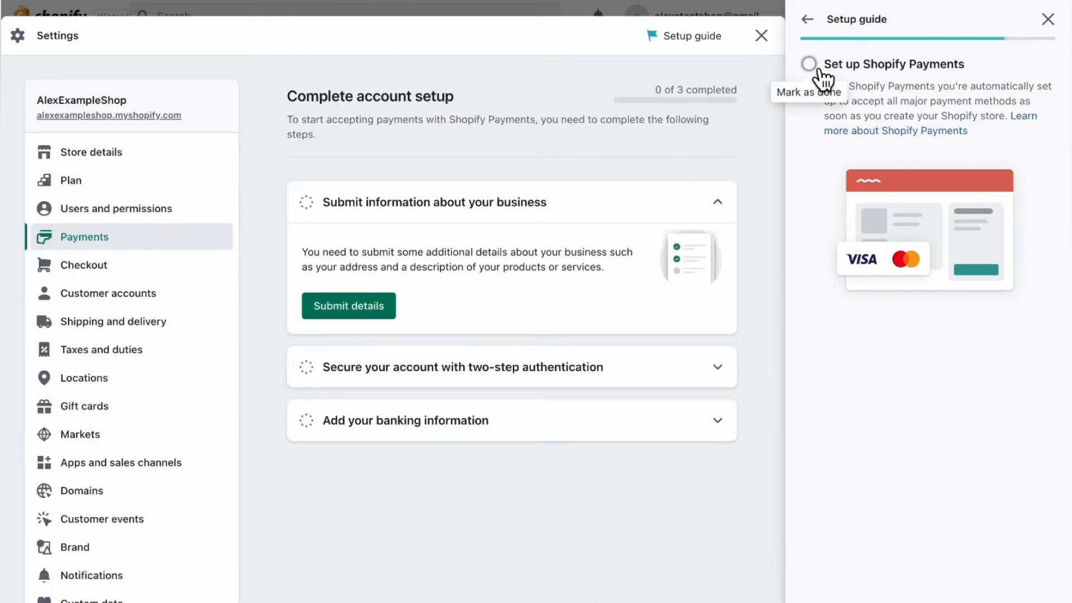
Mark the Shopify Payments task as done in the setup guide and close the guide
click(809, 62)
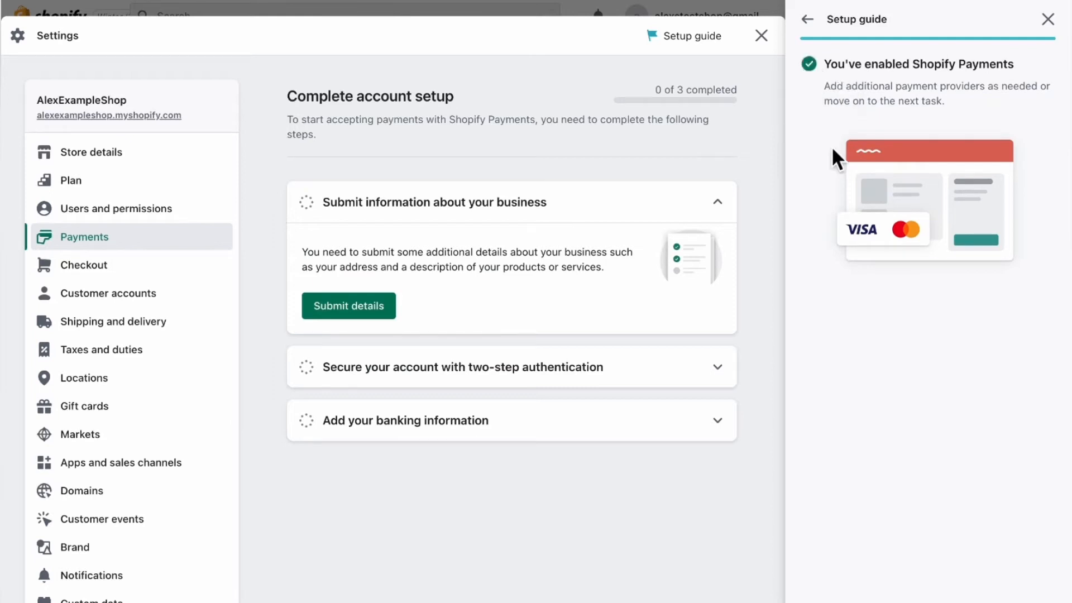
click(1048, 19)
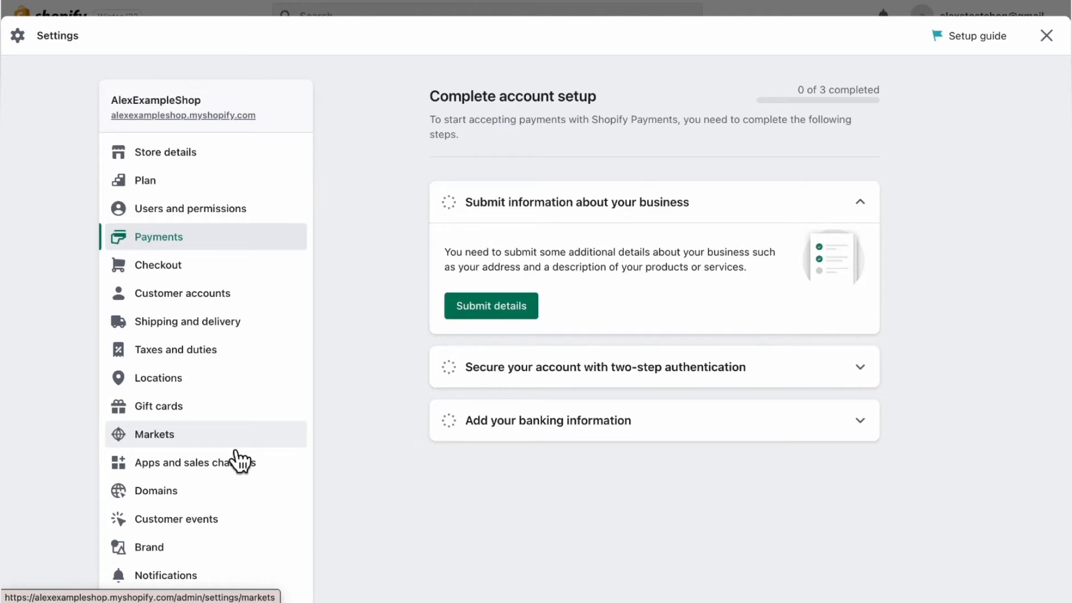
Look through the store's checkout settings, from customer contact method to marketing options
click(158, 265)
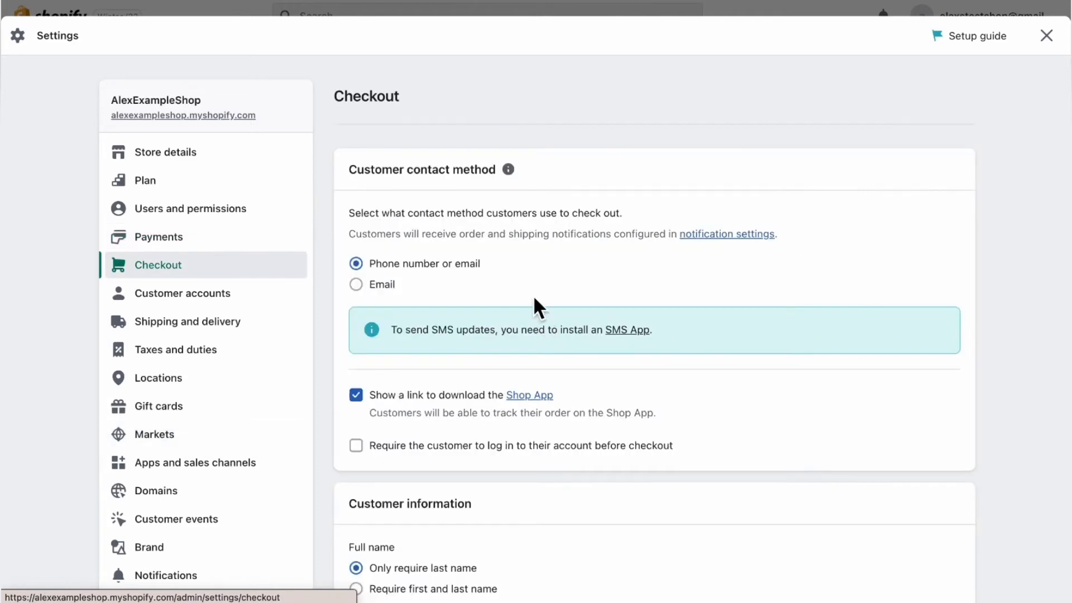
scroll(533, 301, down, 10)
scroll(525, 232, down, 15)
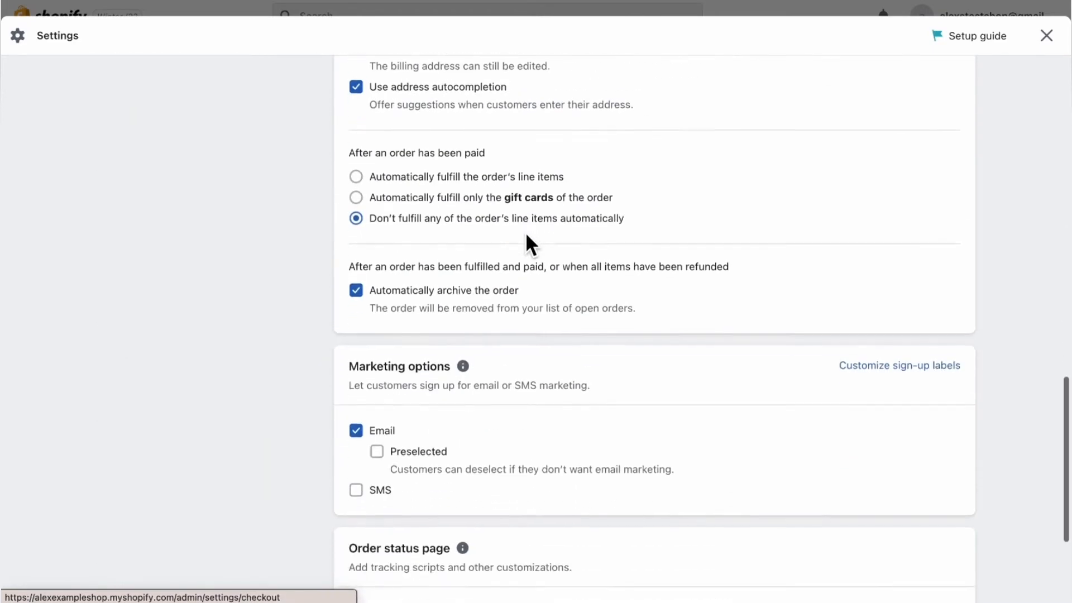
scroll(525, 232, up, 20)
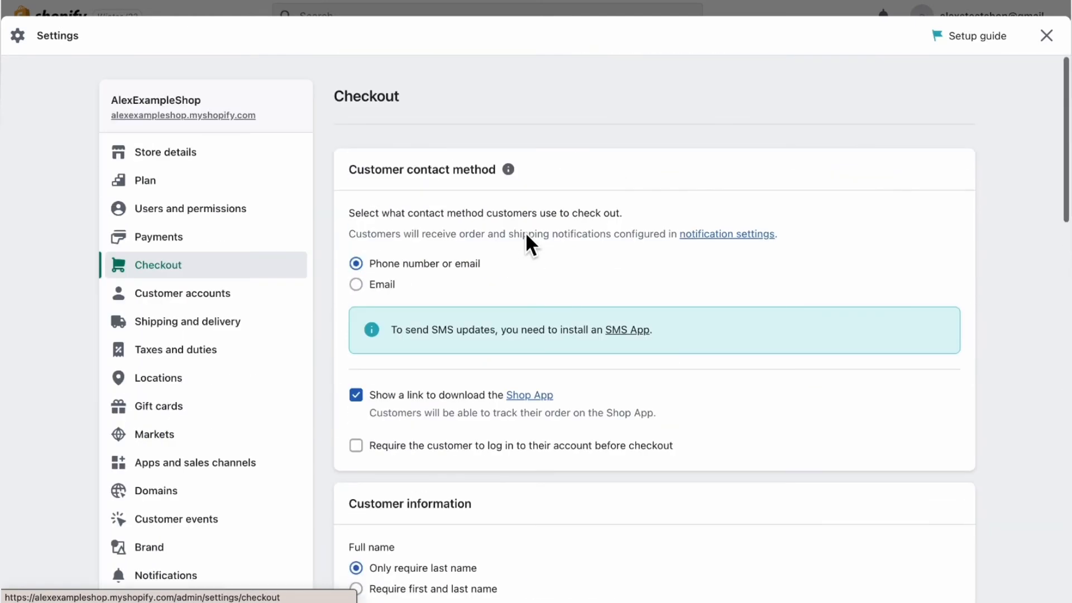
View the customer accounts, shipping and delivery, taxes and duties, and domains settings of the store
click(296, 295)
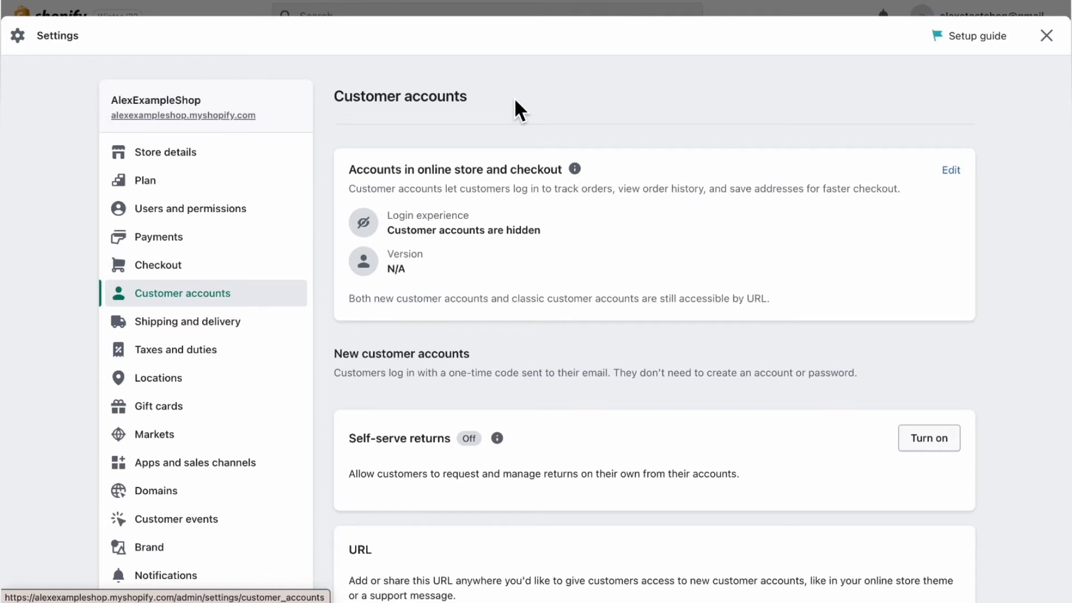
key(Tab)
key(Return)
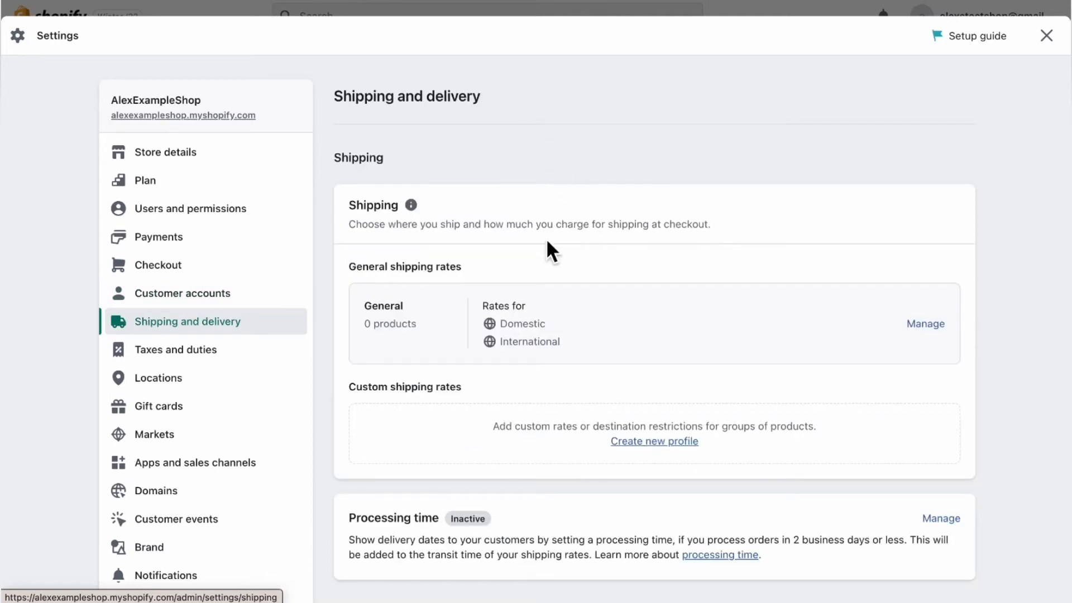
click(279, 349)
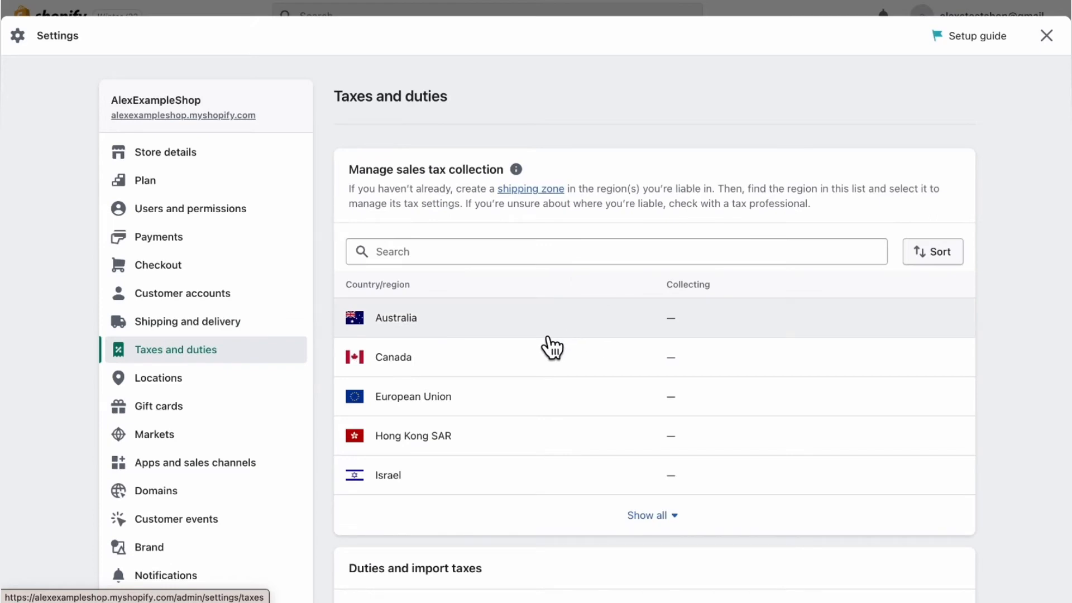
key(Return)
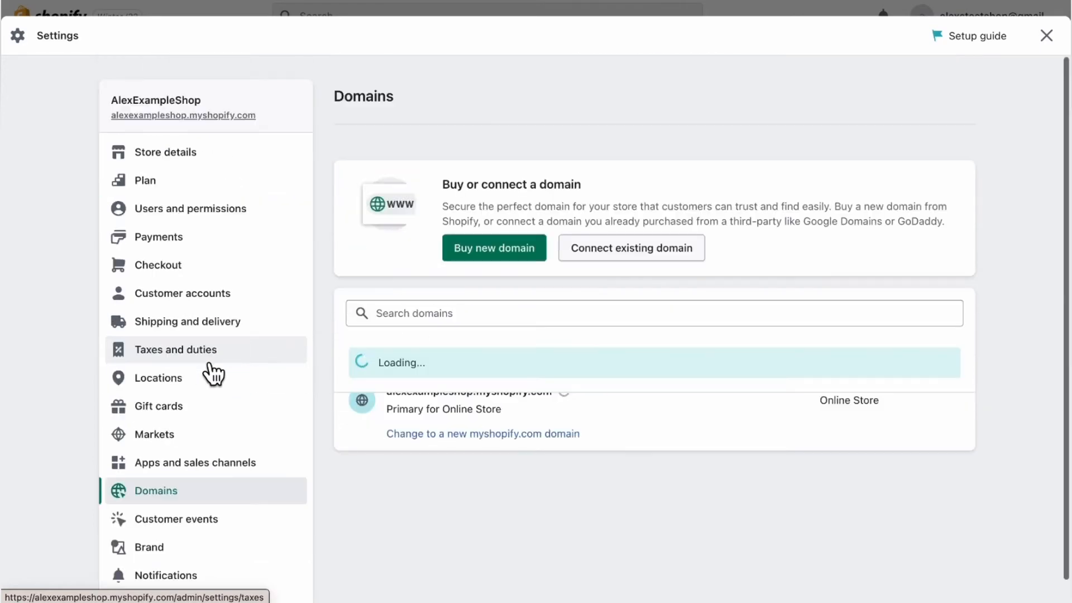
scroll(232, 488, down, 2)
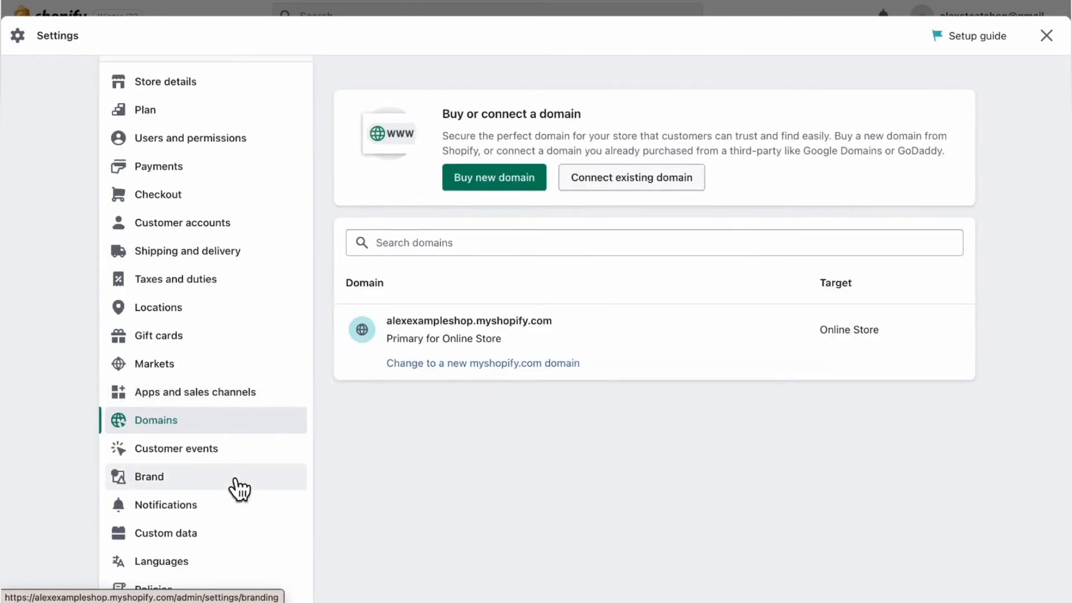
scroll(77, 228, up, 2)
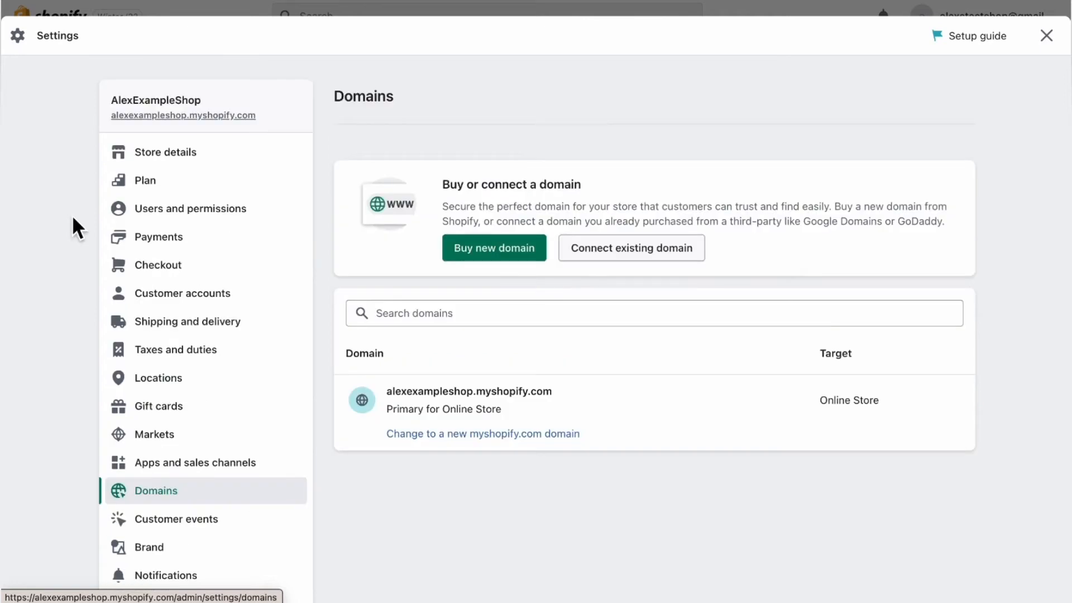
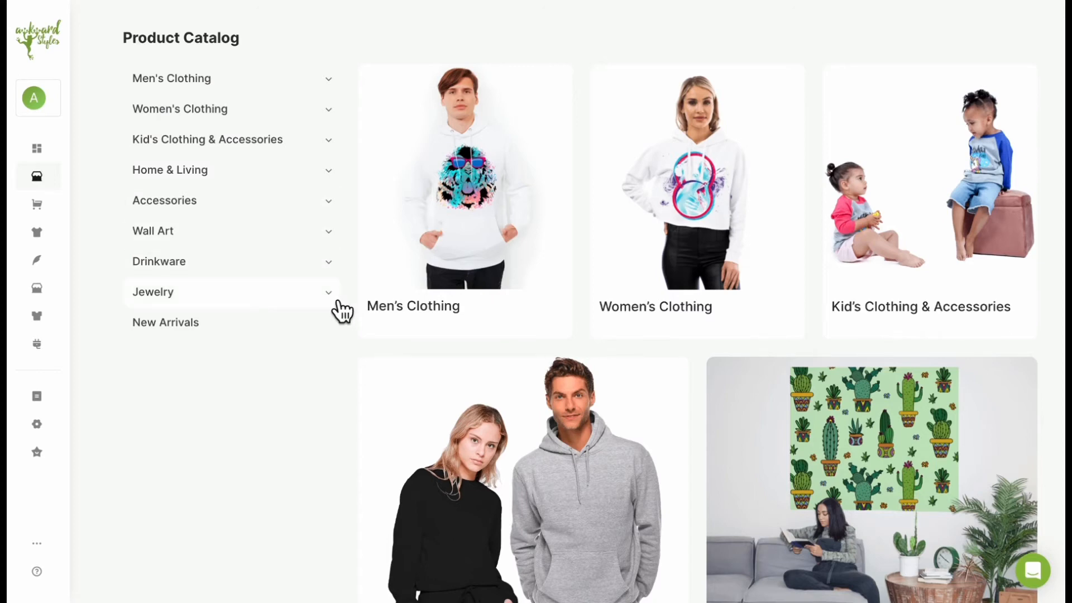
Switch to the Awkward Styles product catalog and open the Infinite Bond - Infinity Circle Necklace from the Necklace jewelry category for designing
click(338, 303)
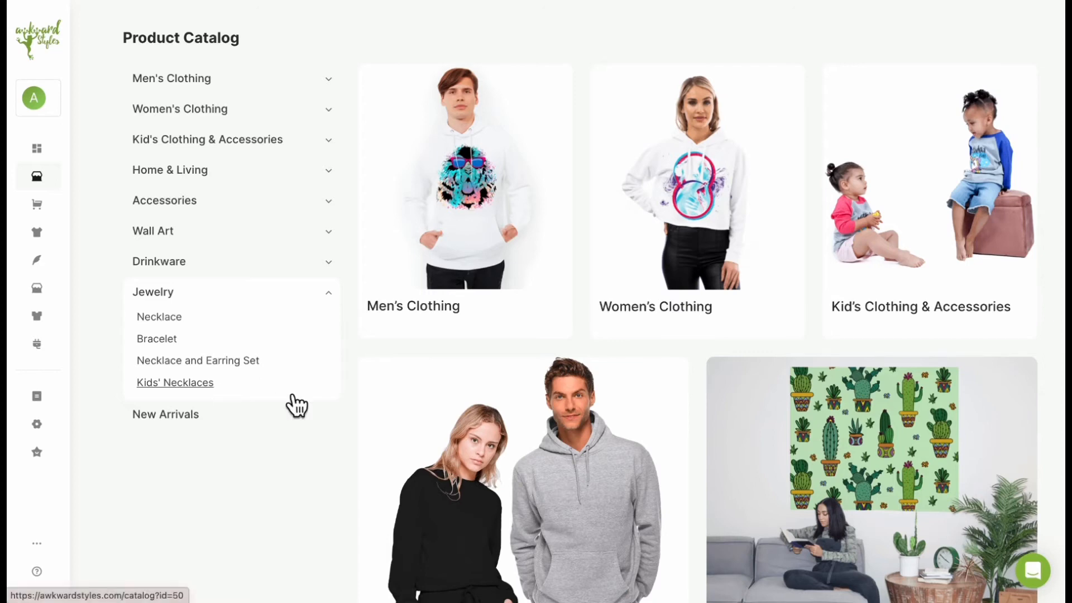
click(185, 323)
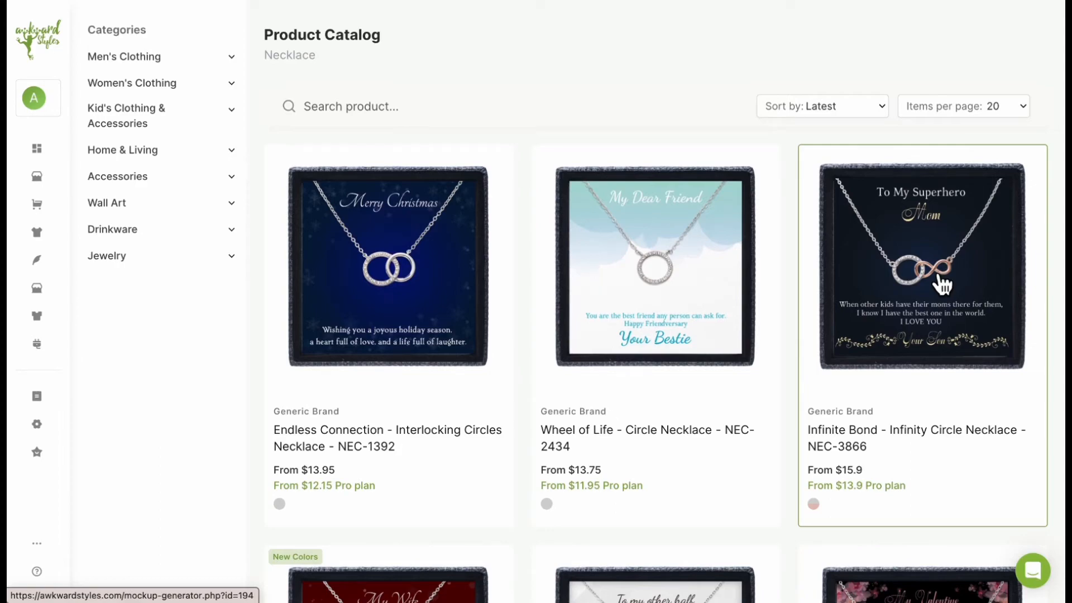
click(943, 285)
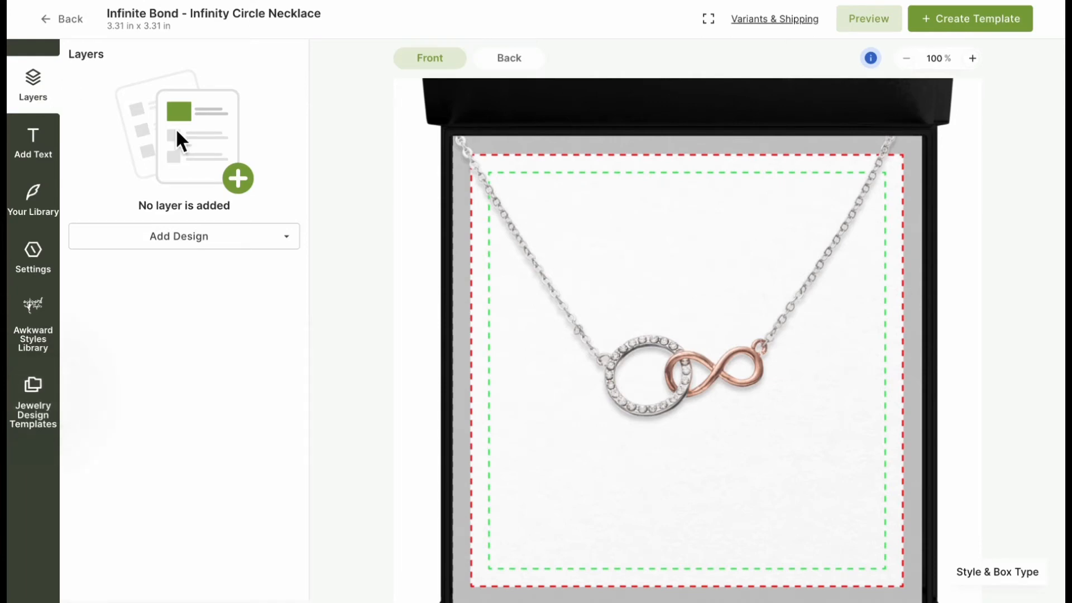
Add a "hello!" text layer to the necklace card, move it above the pendant, and look at the style and box type options
click(260, 244)
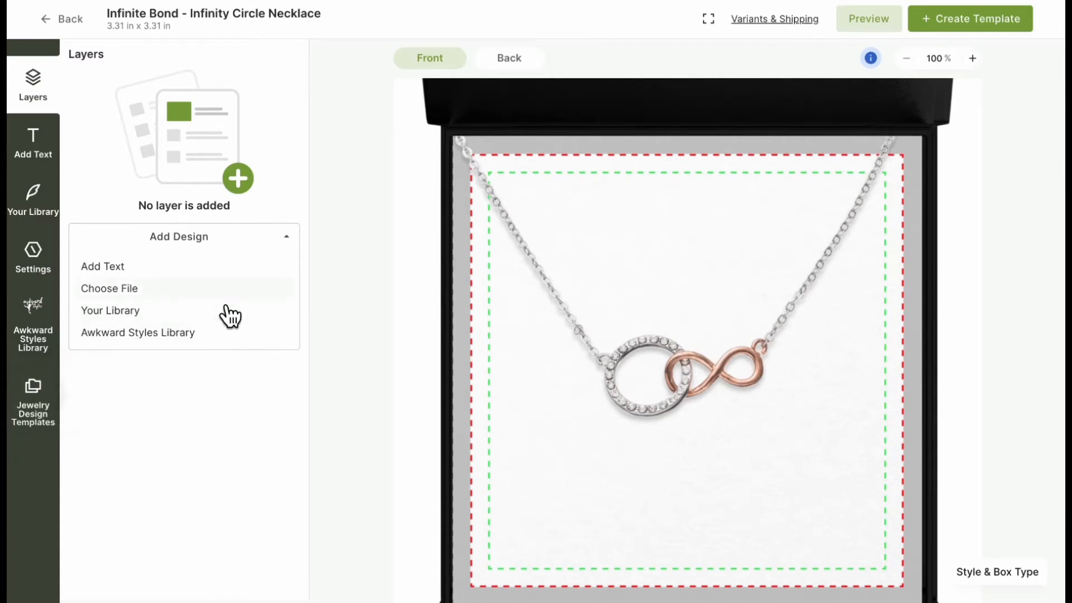
click(54, 160)
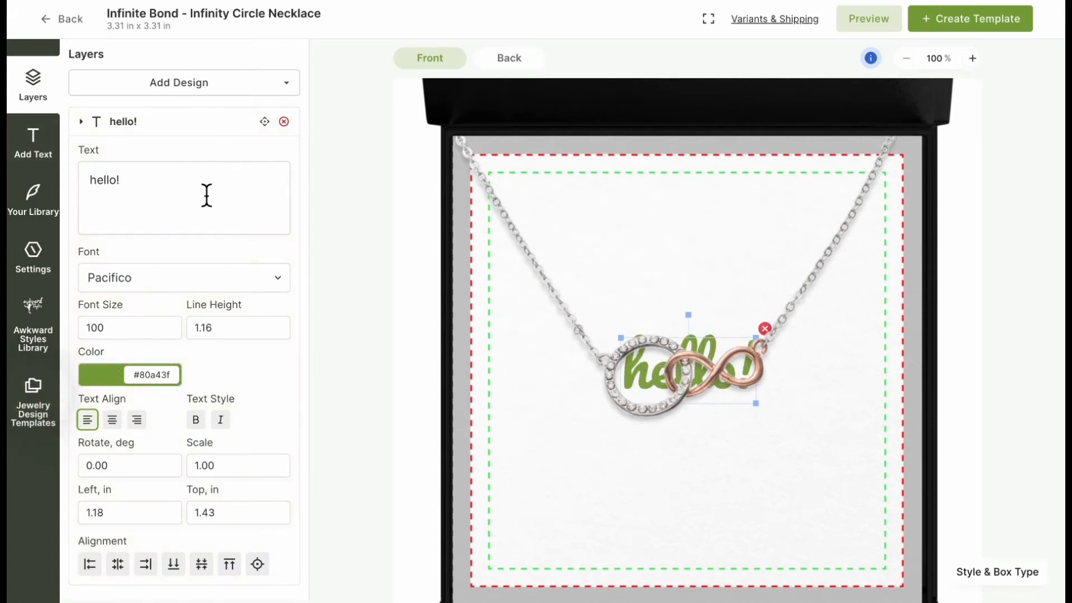
drag(712, 349, 708, 221)
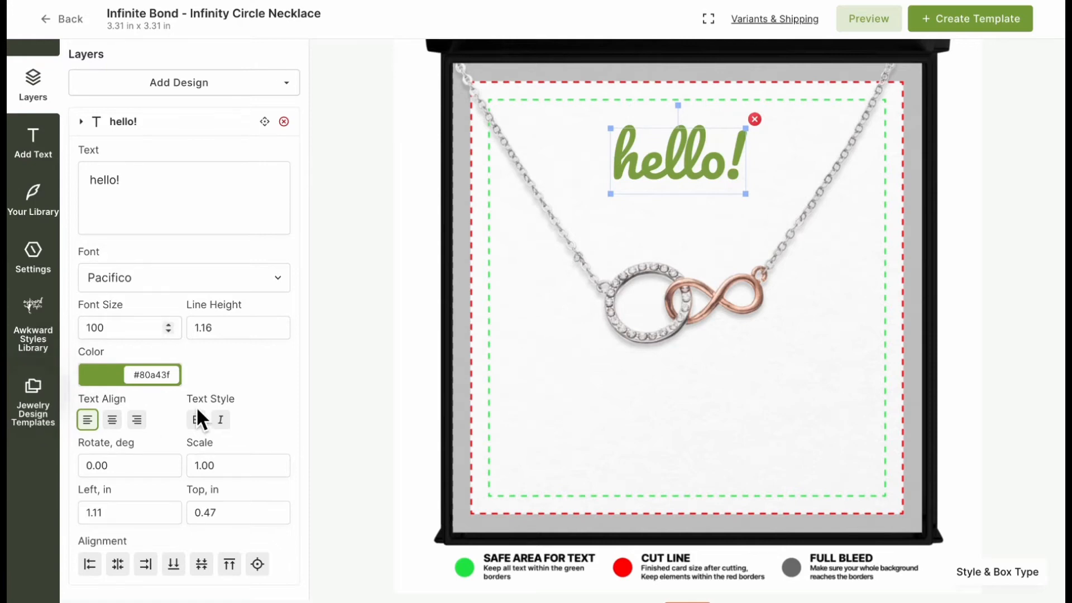
scroll(239, 446, down, 3)
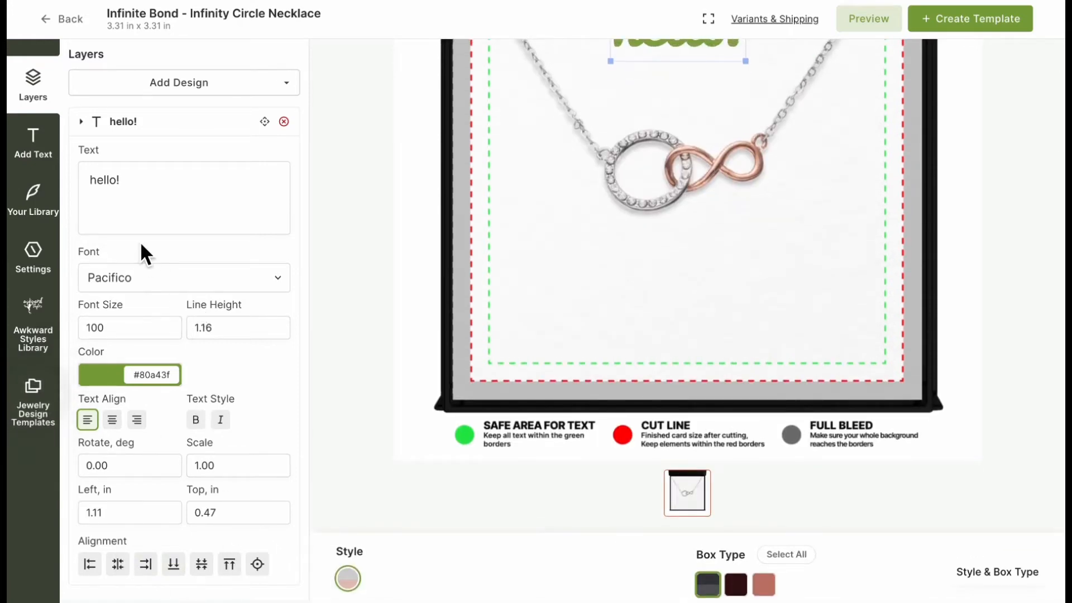
scroll(338, 253, up, 3)
Review the personal design library and the print file requirements for uploading a design from the device
click(45, 211)
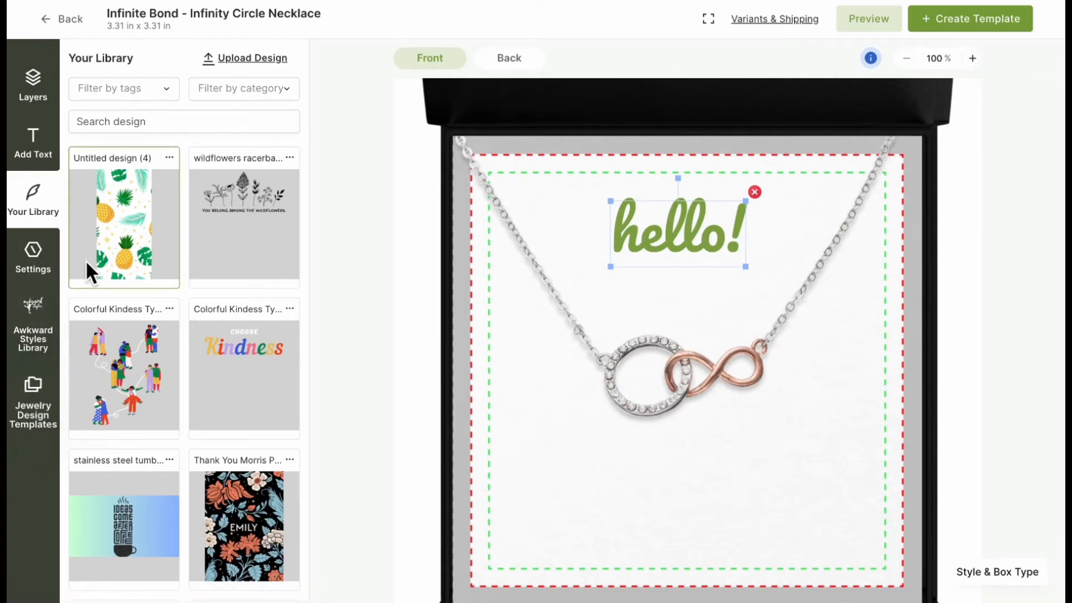
click(270, 60)
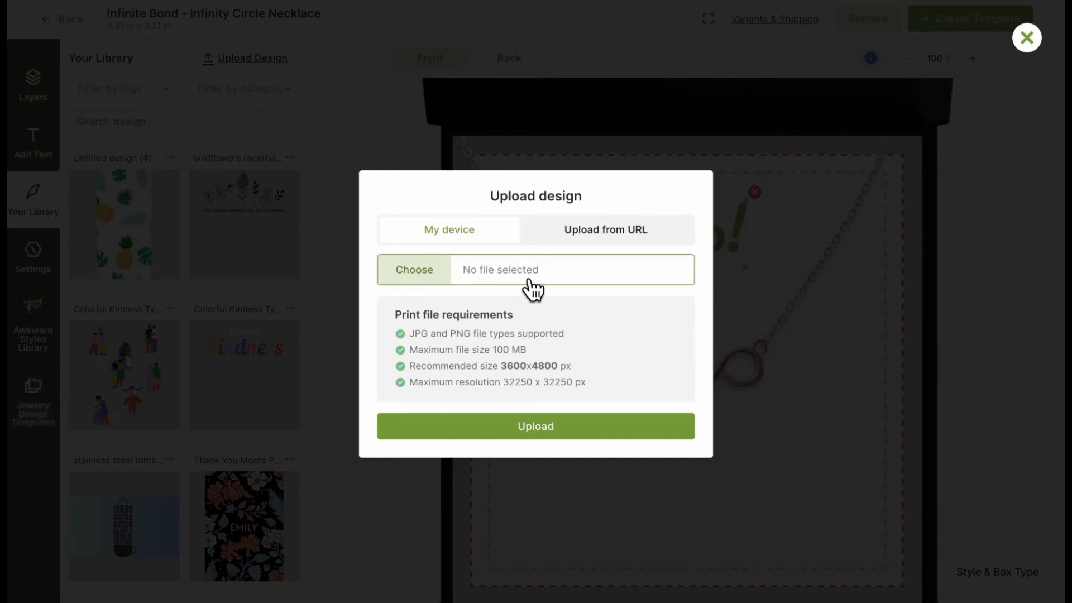
drag(410, 349, 612, 386)
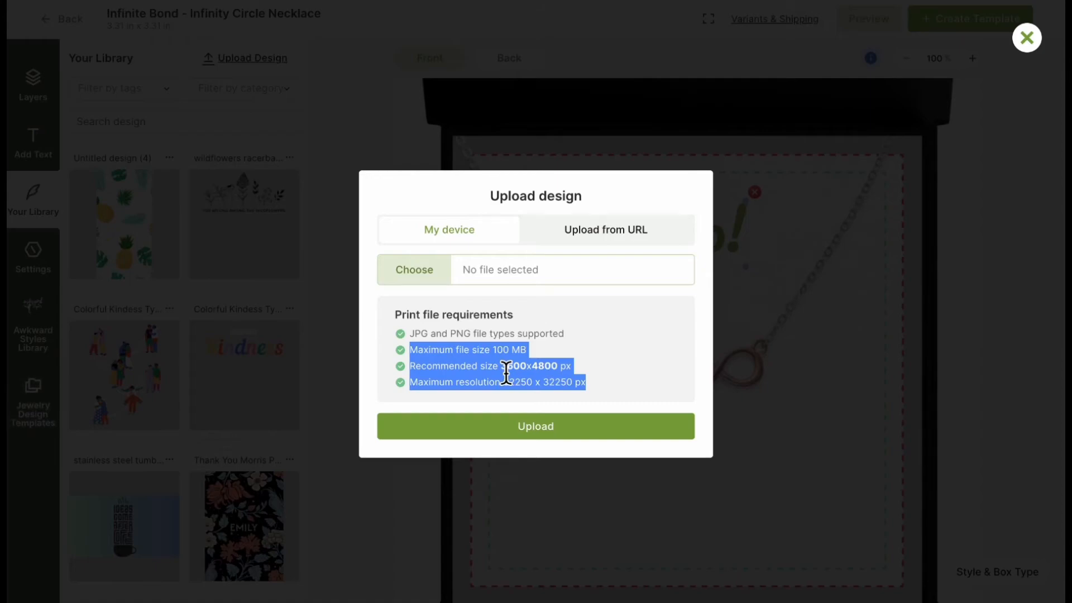
Look at the product's background color setting and its color picker without changing the color
click(43, 278)
click(43, 278)
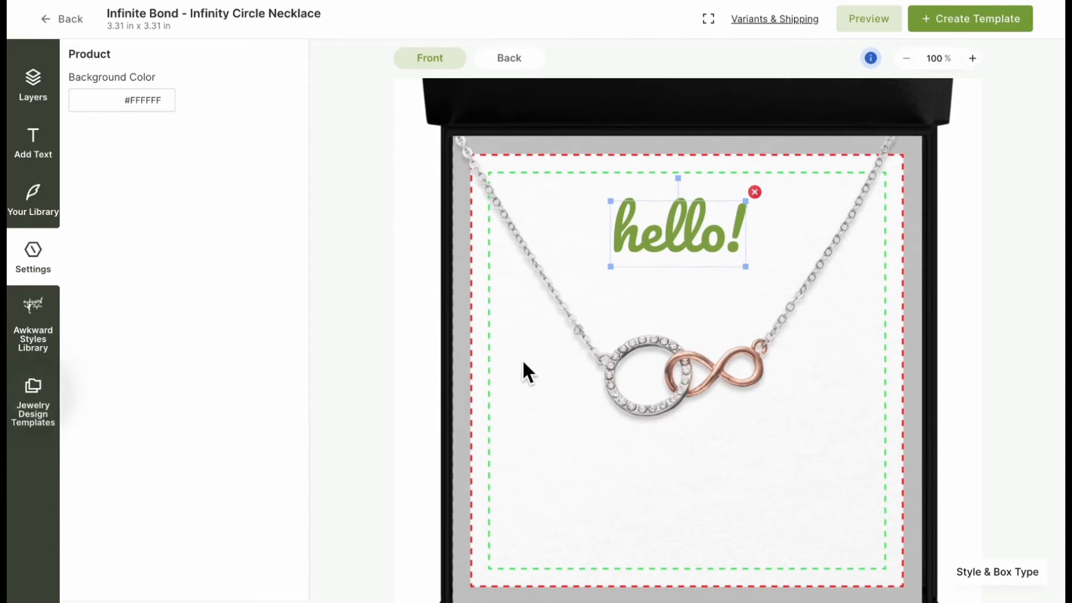
click(153, 104)
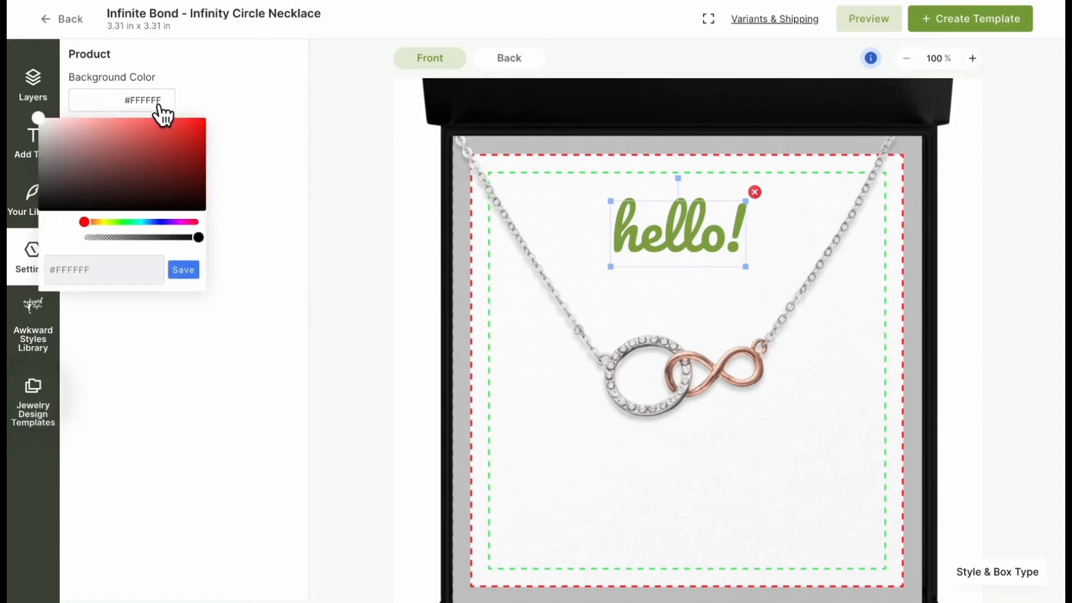
click(134, 340)
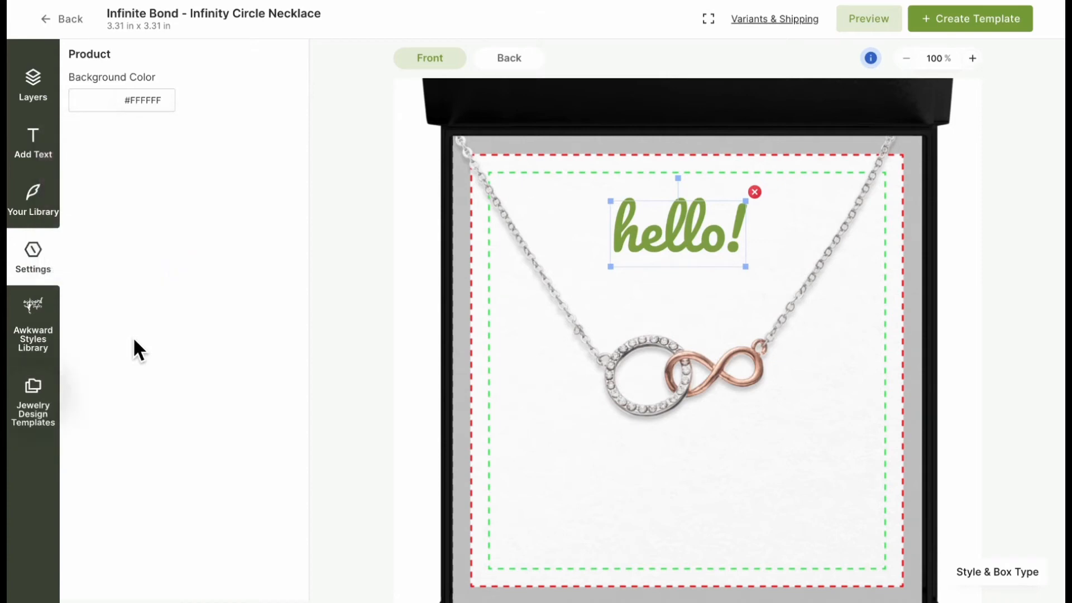
Try the US Star design from the Awkward Styles Library below the "hello!" text, then remove it from the card
click(45, 337)
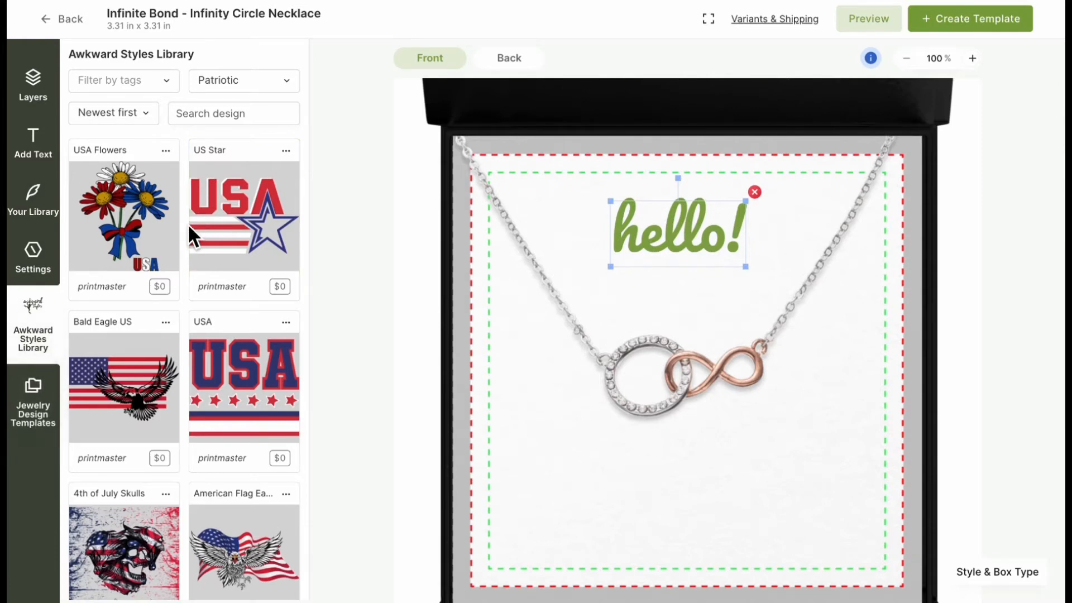
click(256, 195)
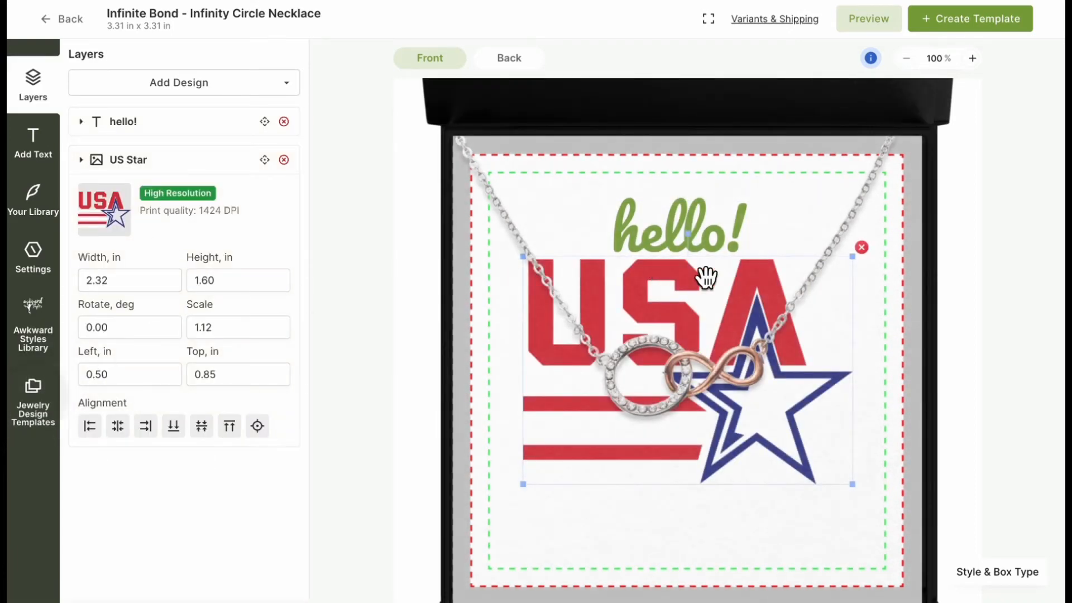
click(866, 253)
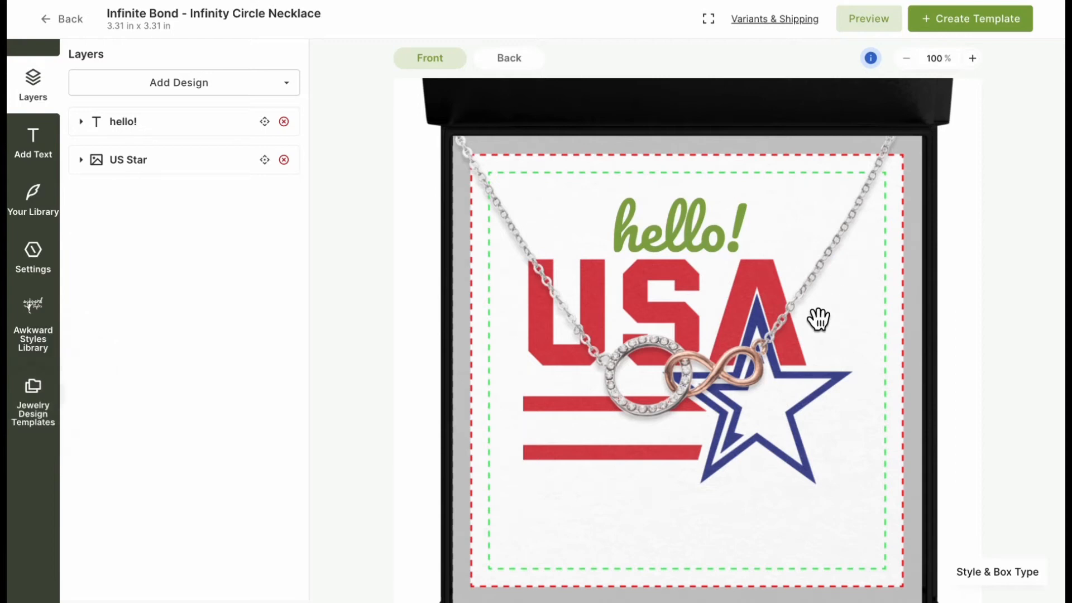
click(742, 276)
drag(771, 299, 855, 314)
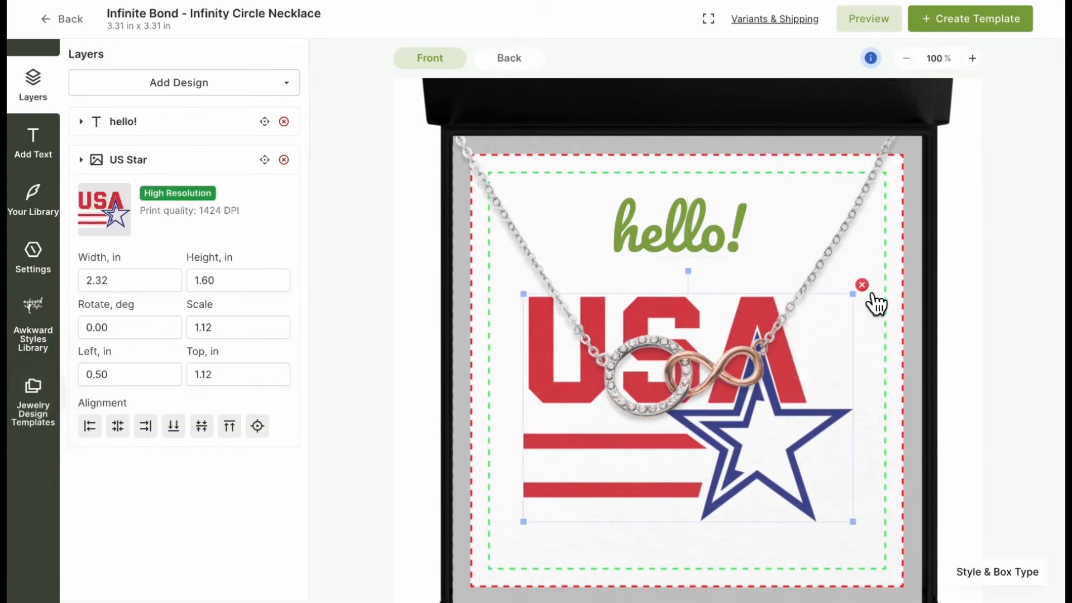
click(862, 285)
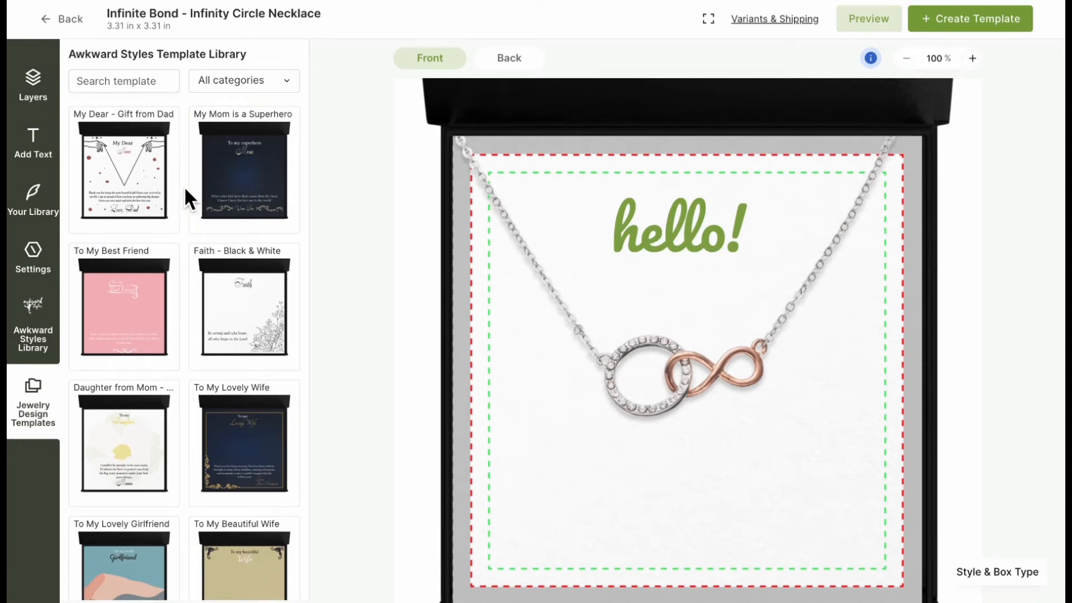
Replace the card design with the black "To My Daughter" jewelry template with white leaves, discarding the unsaved changes
scroll(186, 194, down, 1)
scroll(186, 195, down, 7)
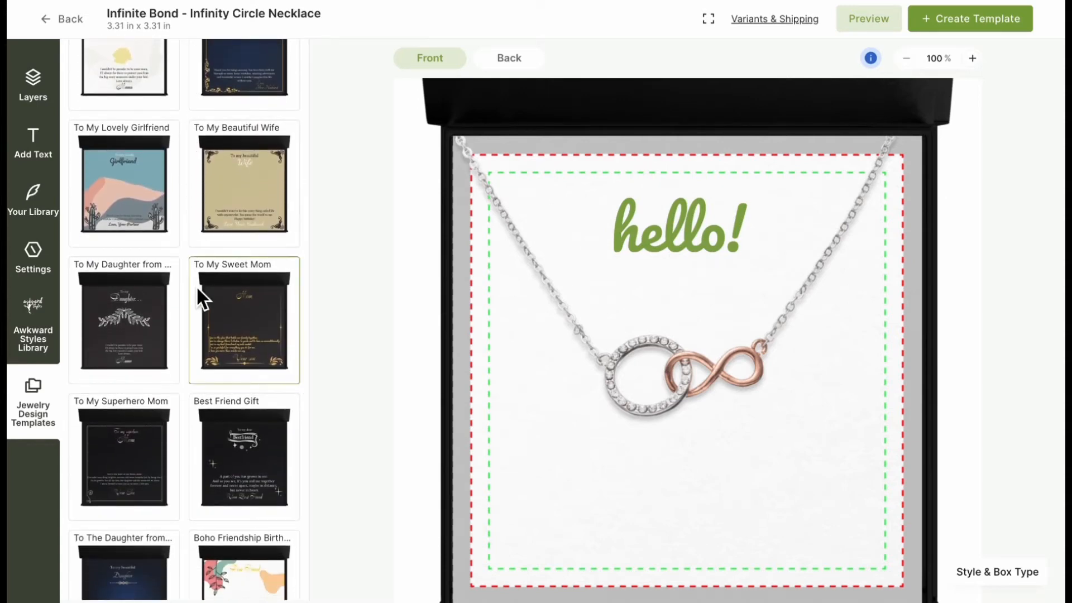
click(136, 313)
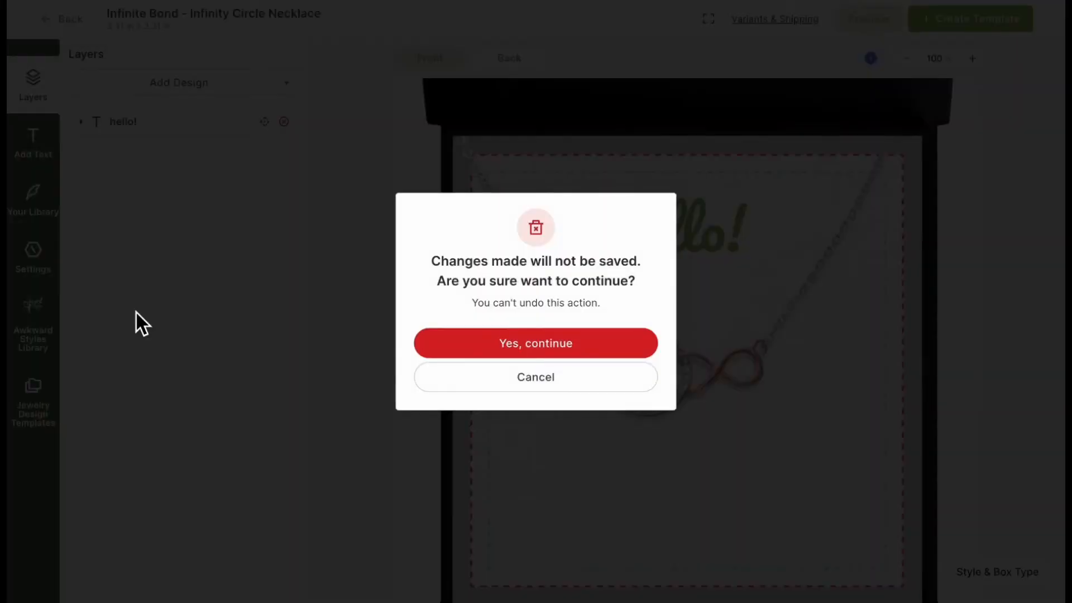
click(488, 351)
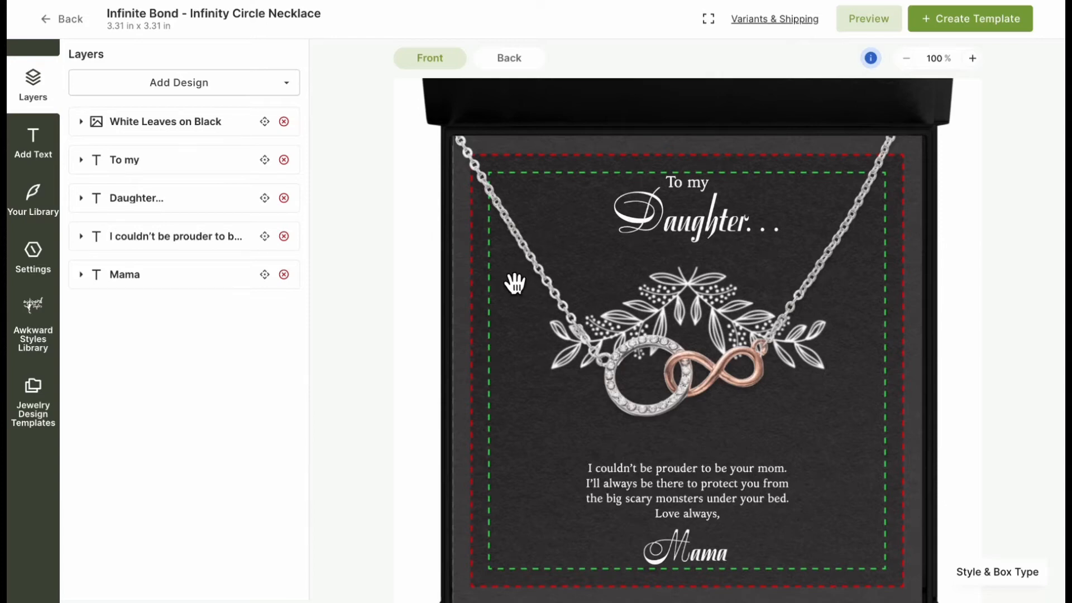
Inspect the template's White Leaves on Black background and its "Daughter...", message and "Mama" text layers
mouse_move(501, 349)
mouse_down()
mouse_move(495, 376)
mouse_move(488, 337)
mouse_move(488, 376)
mouse_move(495, 348)
mouse_up()
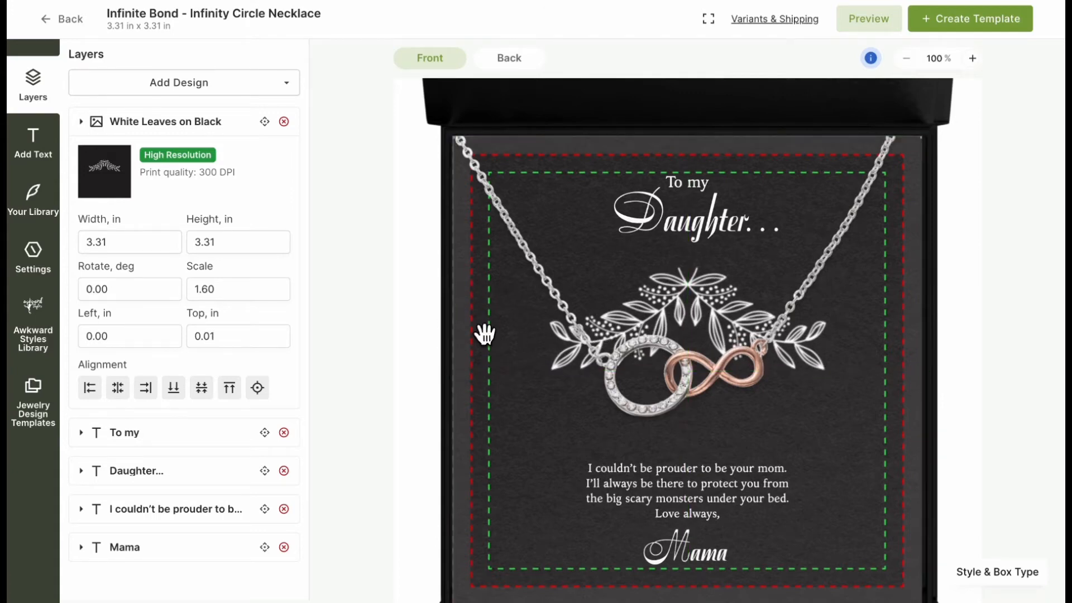
click(708, 239)
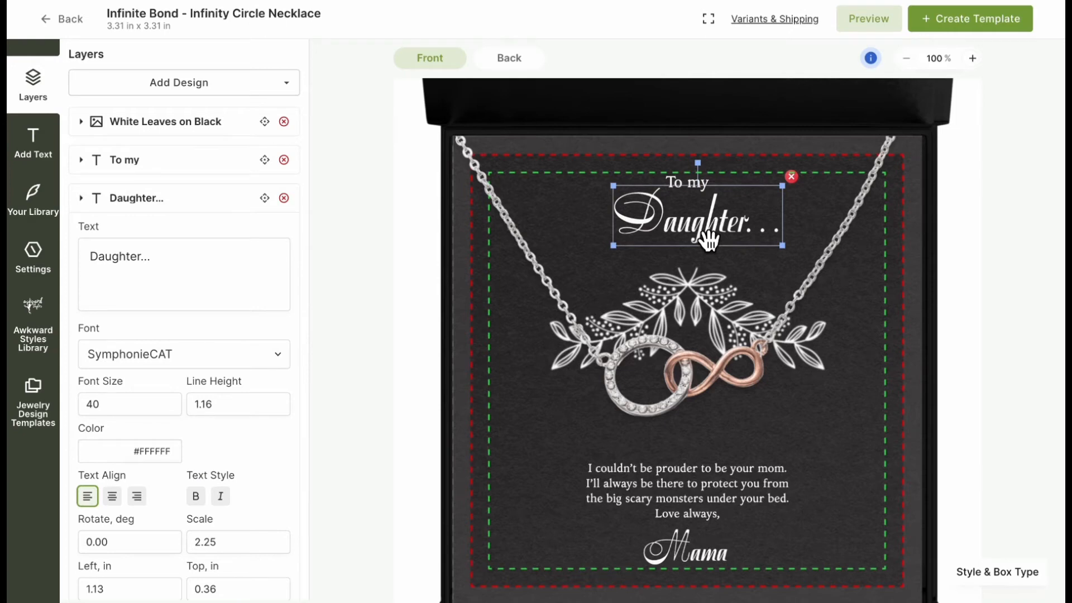
double_click(710, 234)
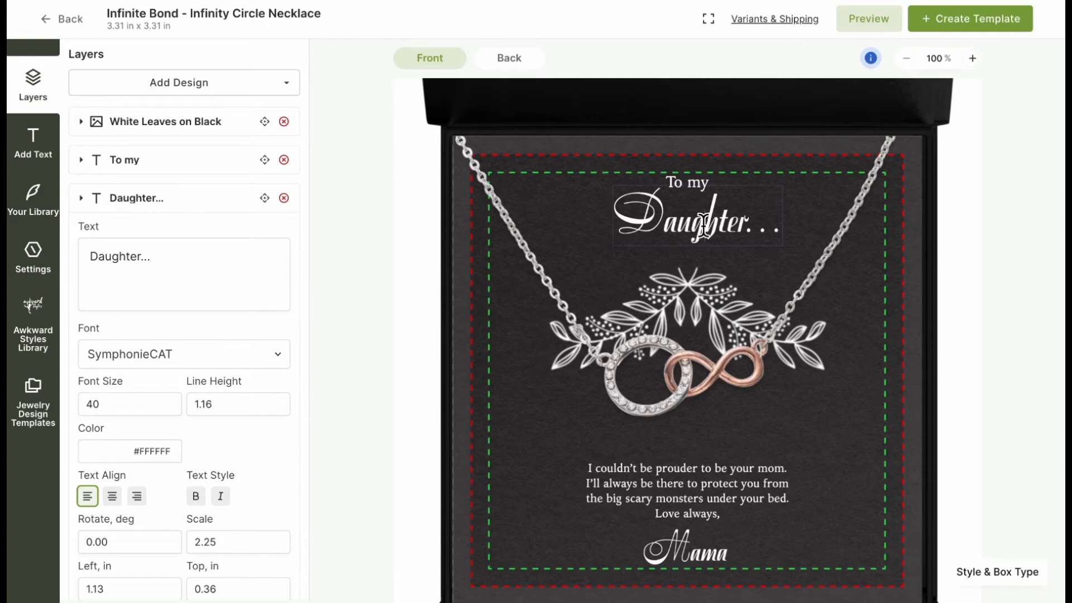
click(662, 495)
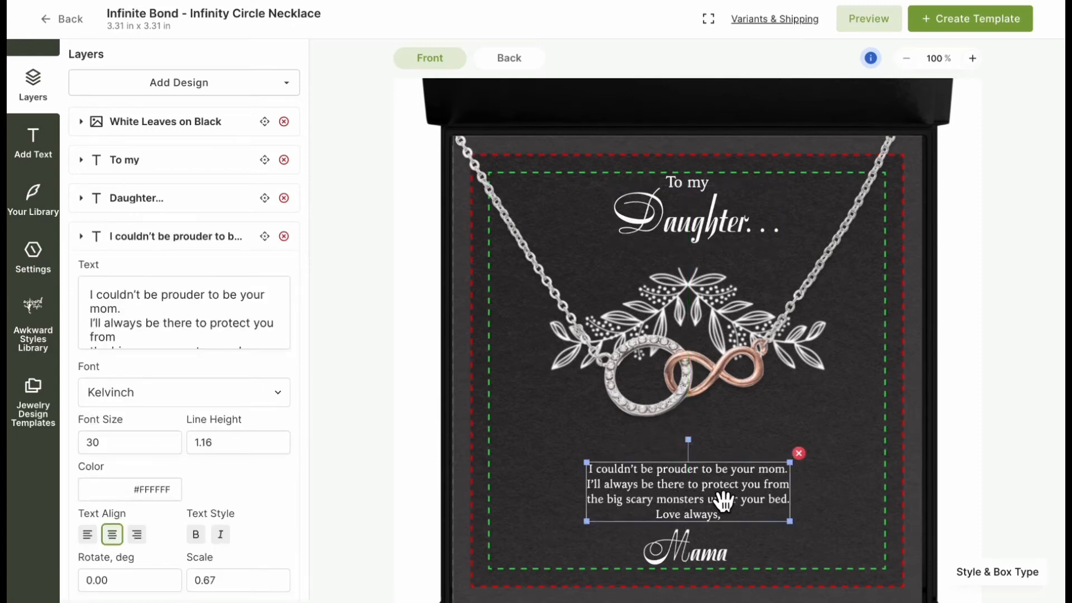
click(720, 558)
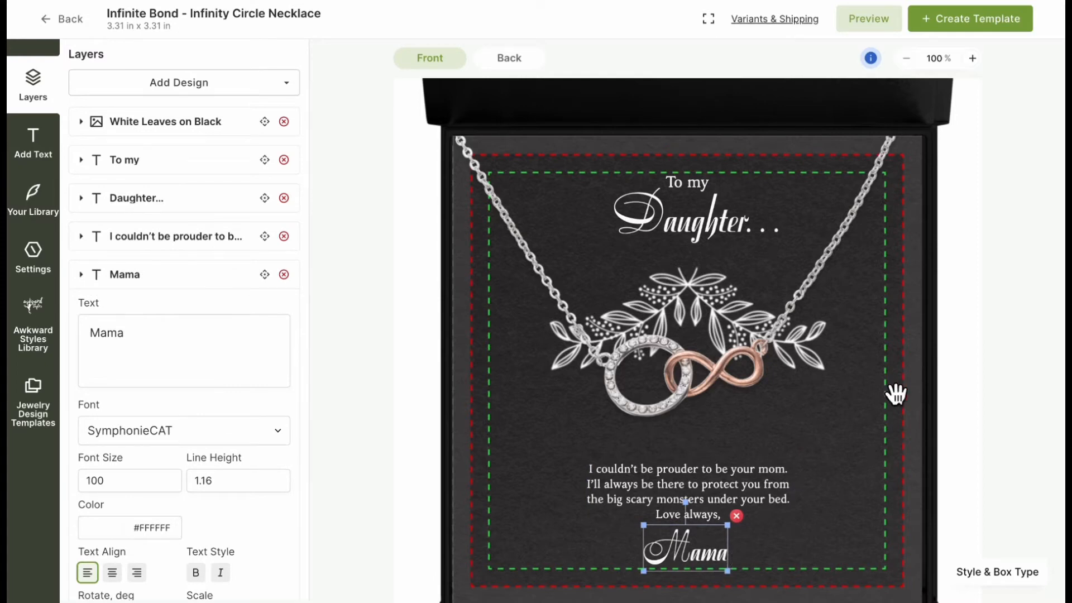
Look through the jewelry template categories and the border guide, style and box type options below the card
click(283, 89)
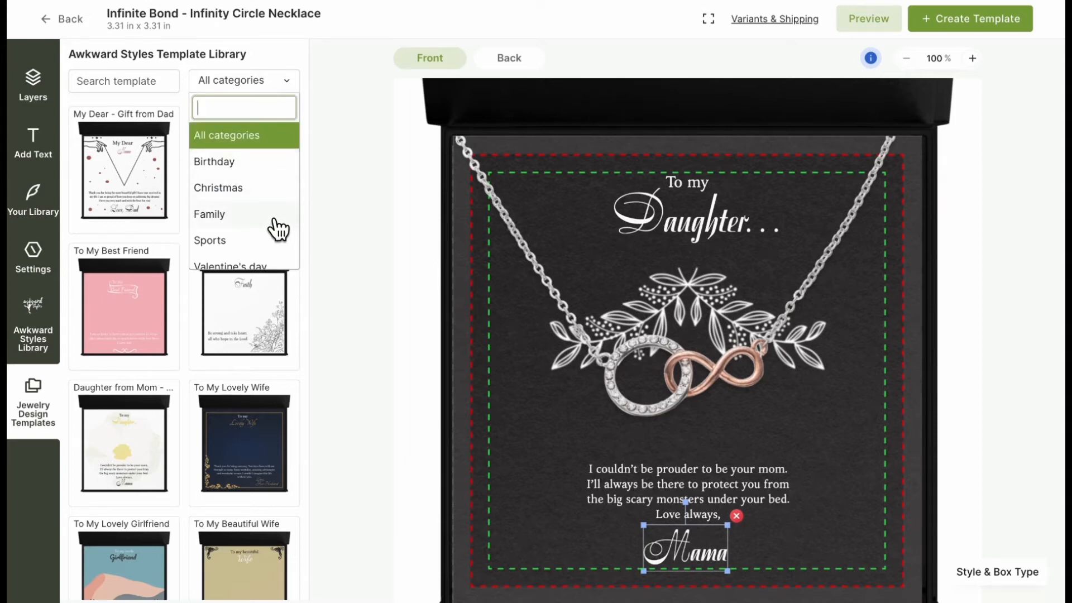
scroll(279, 226, down, 2)
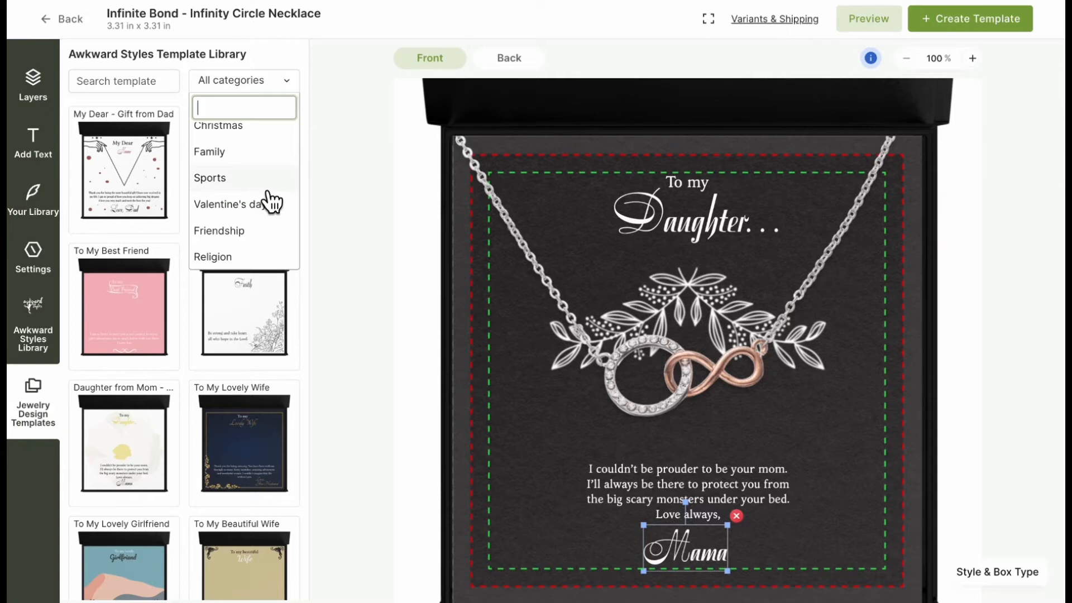
click(246, 294)
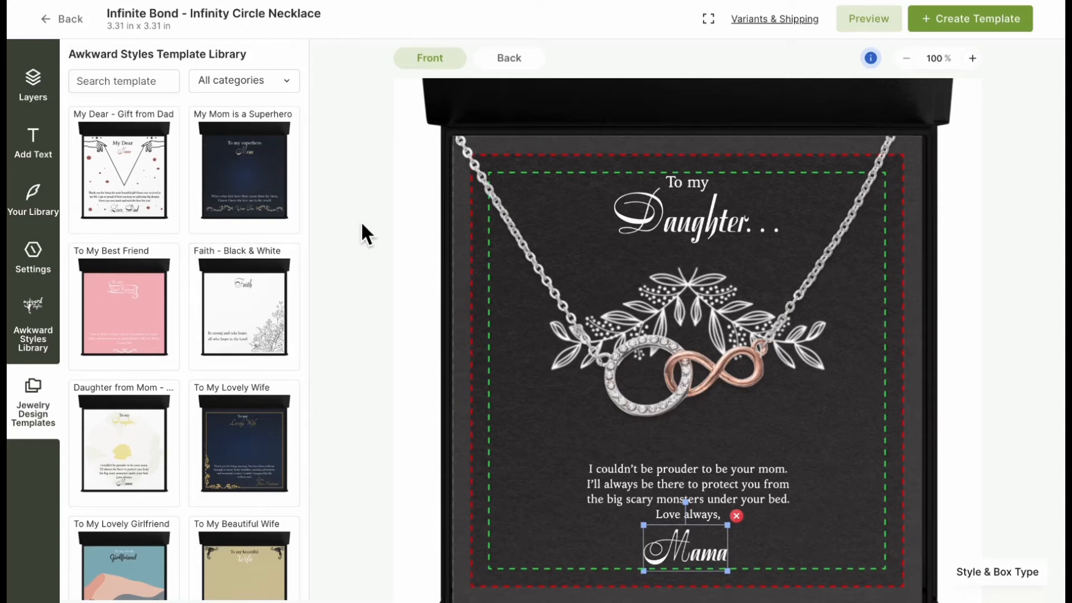
scroll(370, 280, down, 4)
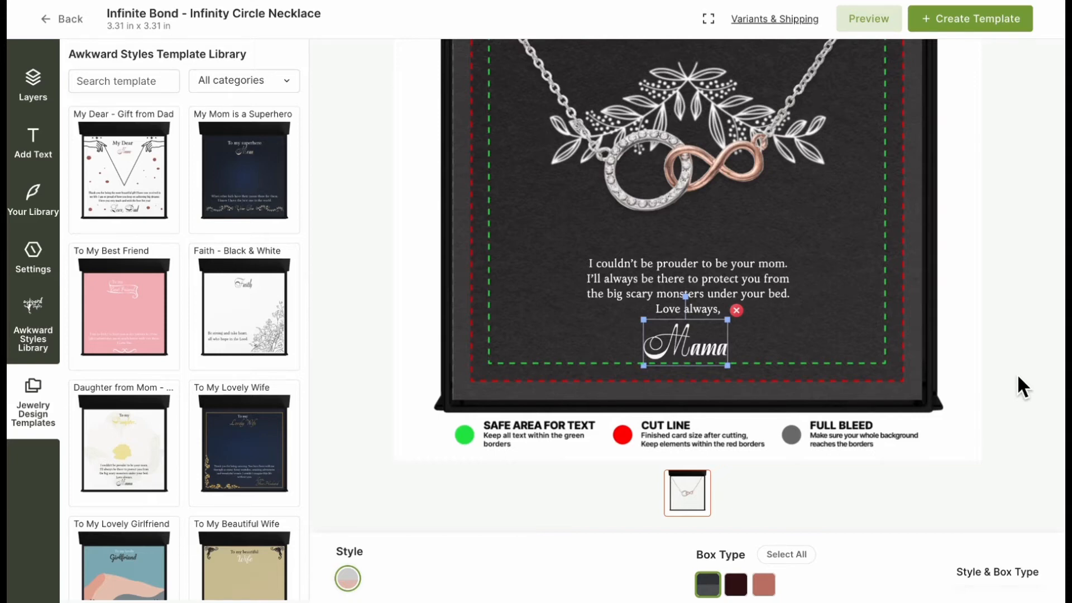
scroll(1016, 374, up, 2)
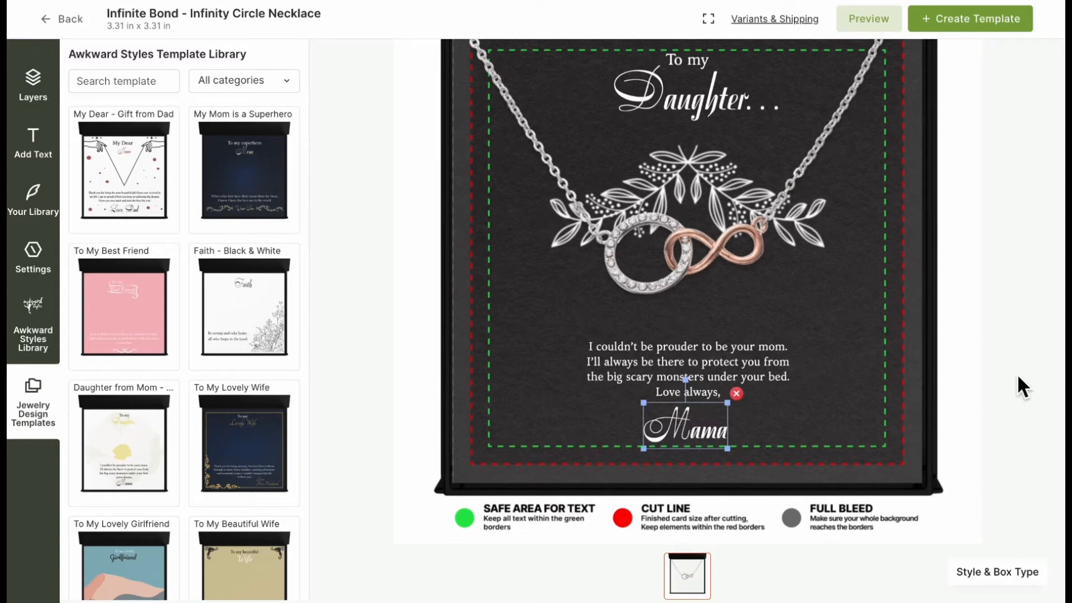
scroll(1018, 376, up, 2)
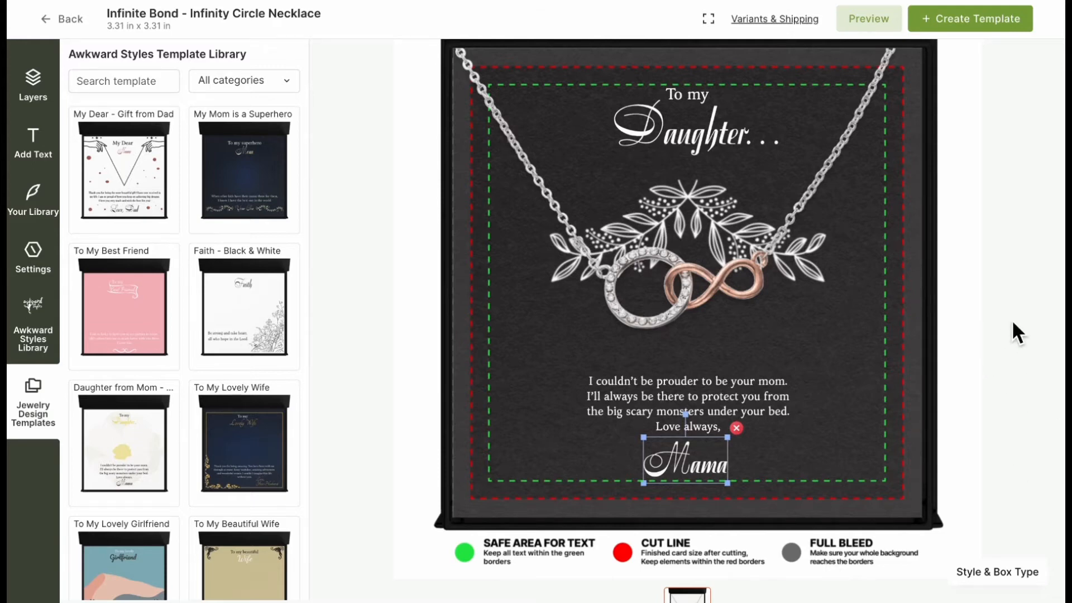
Shift the White Leaves on Black background around the card to expose the area beyond the cut line
scroll(1012, 319, up, 1)
click(920, 138)
drag(920, 126, 918, 135)
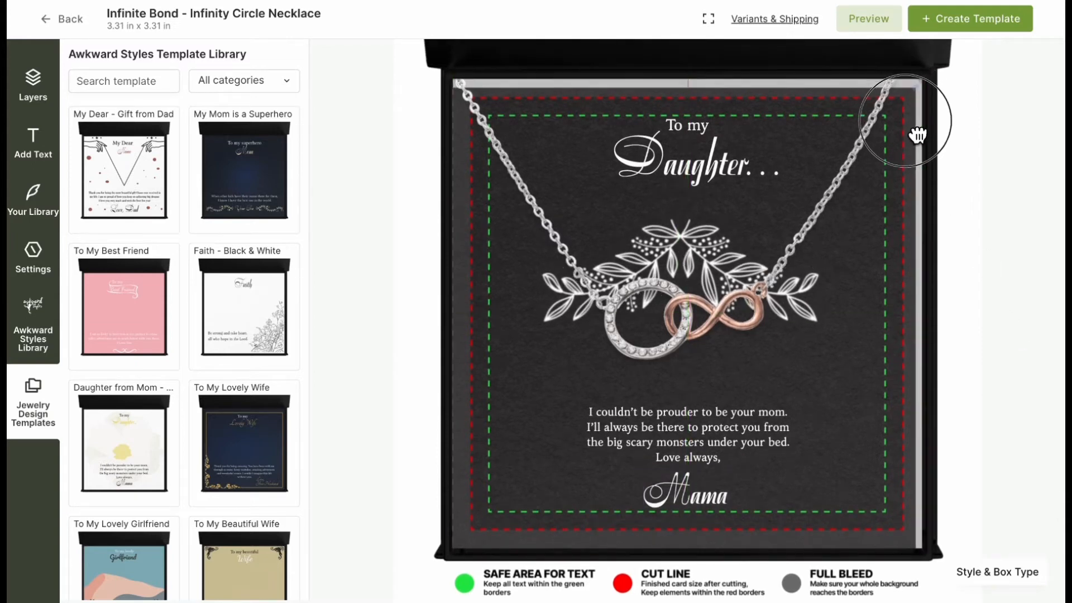
drag(925, 94, 878, 137)
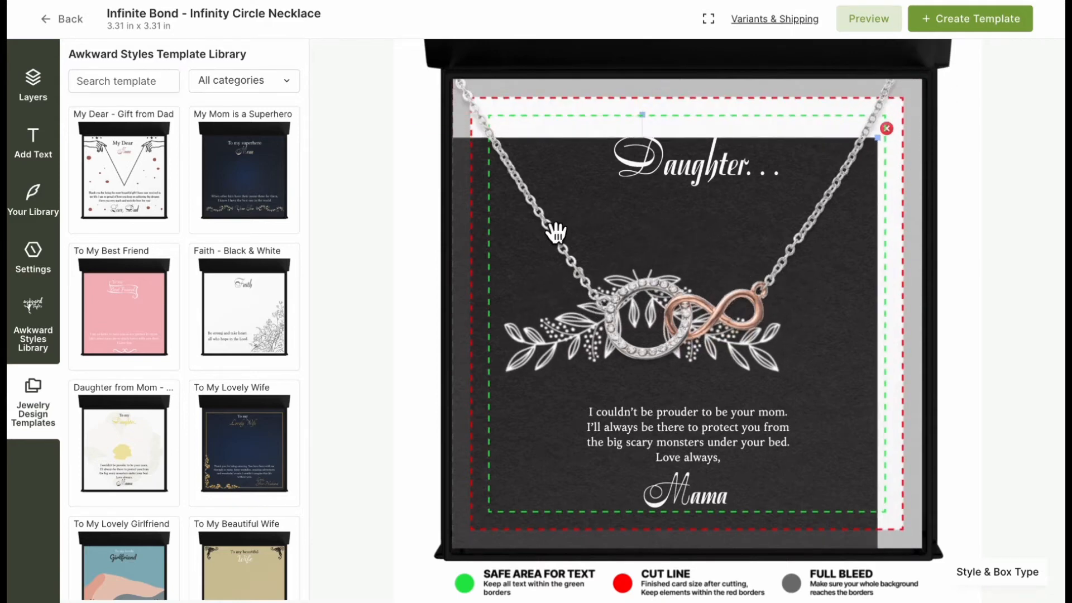
click(511, 229)
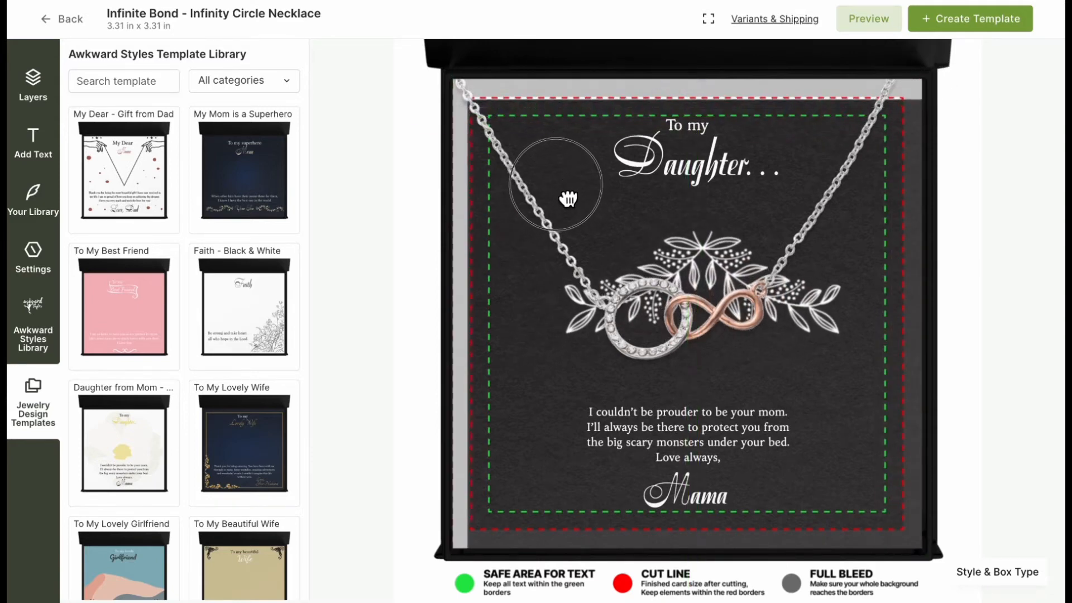
click(888, 513)
click(871, 491)
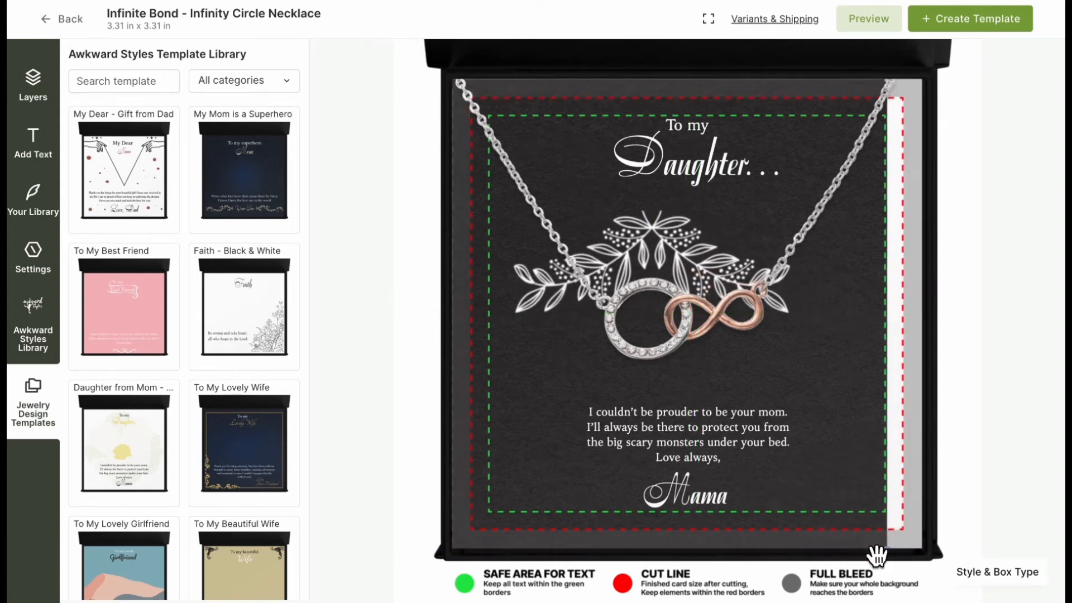
Resize and reposition the White Leaves on Black background so its edges sit between the red cut line and green safe area
drag(888, 551, 787, 462)
drag(529, 363, 583, 386)
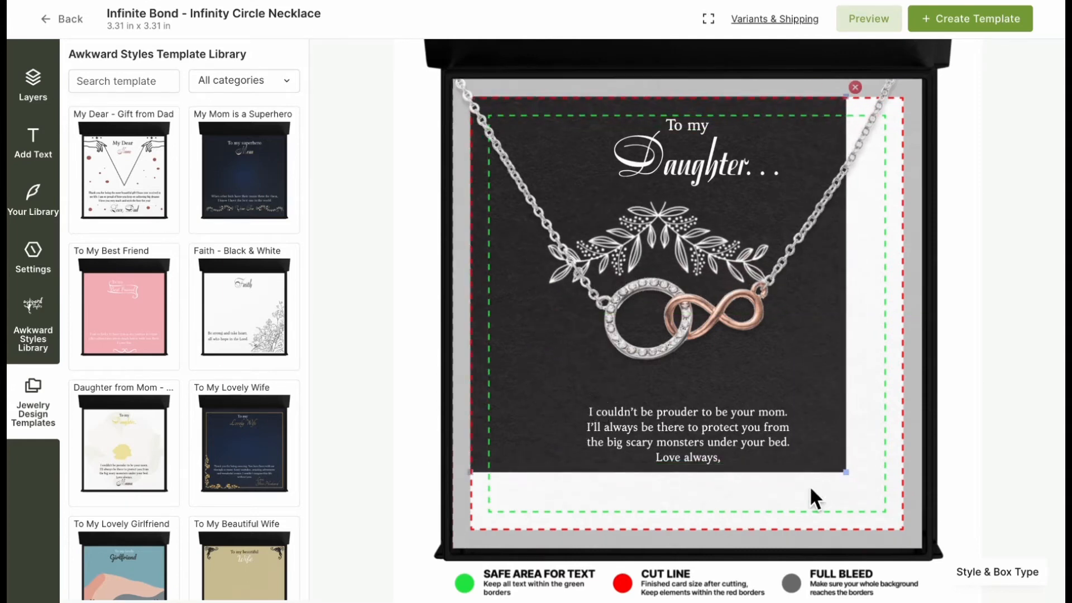
drag(847, 474, 905, 530)
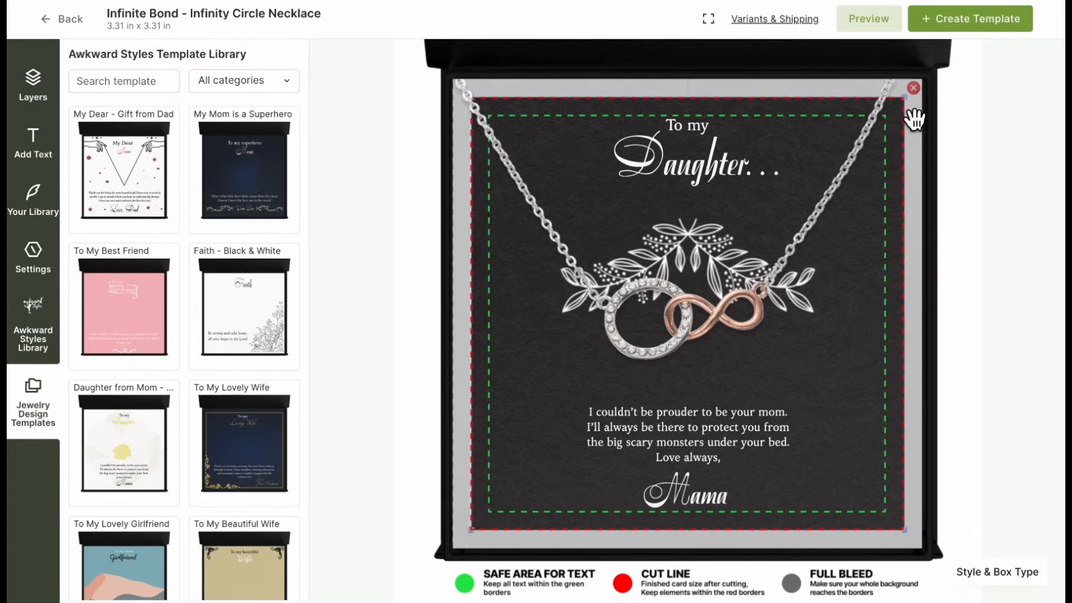
drag(908, 94, 892, 111)
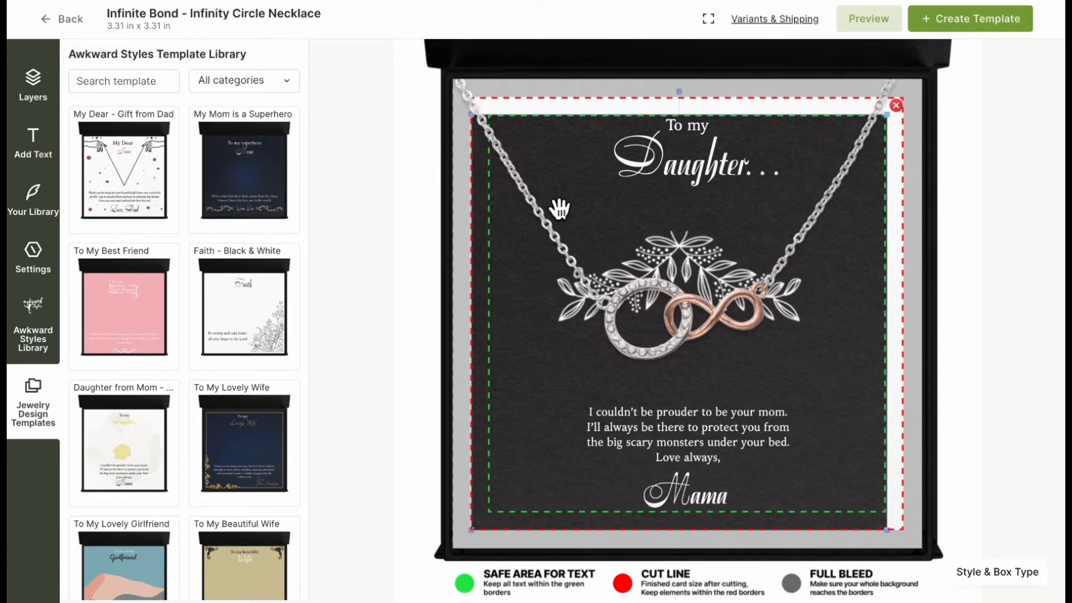
drag(518, 253, 519, 243)
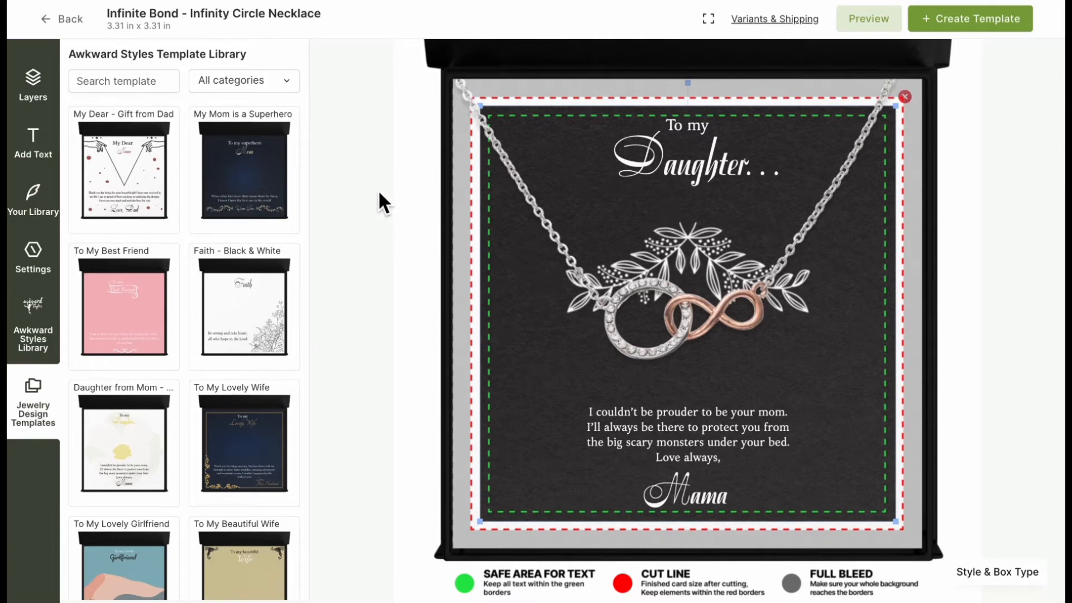
View the necklace's style option and preview the LED Box among the box types
scroll(612, 471, down, 3)
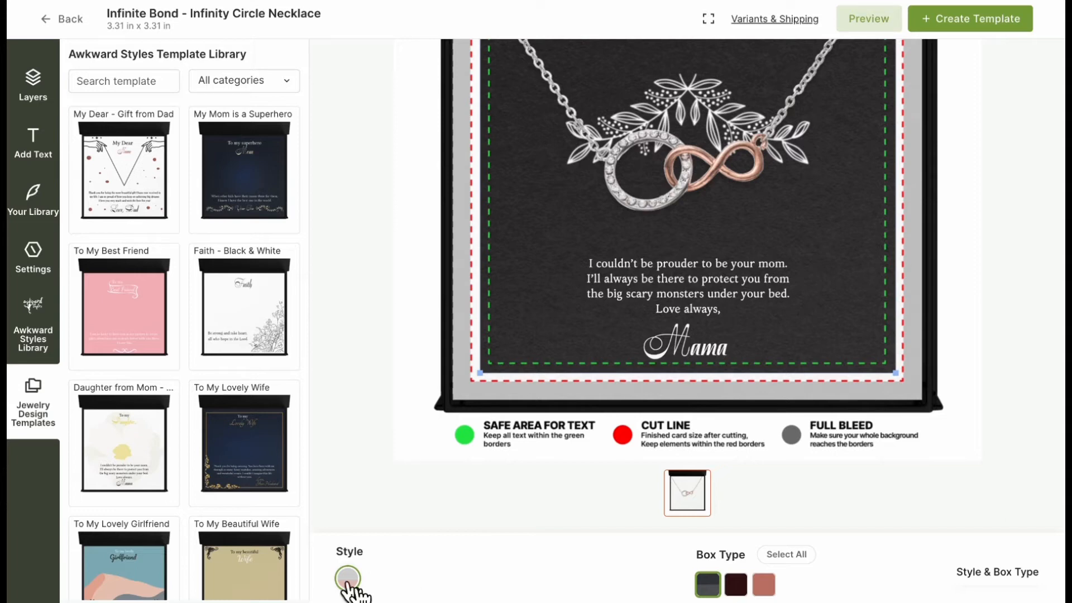
mouse_move(736, 583)
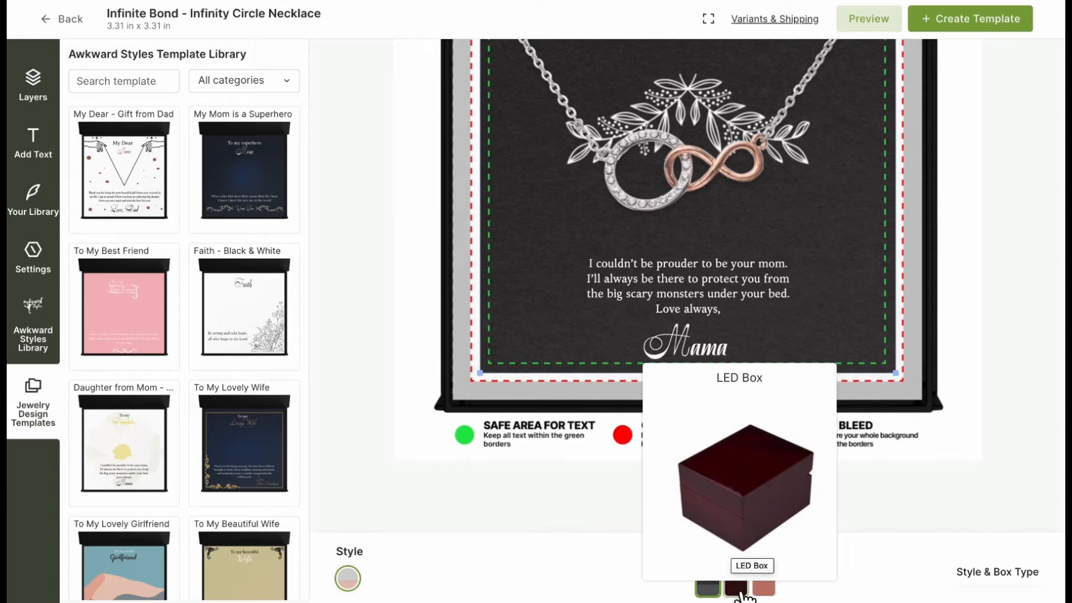
Limit the necklace's box type selection to the LED Box only
mouse_move(778, 596)
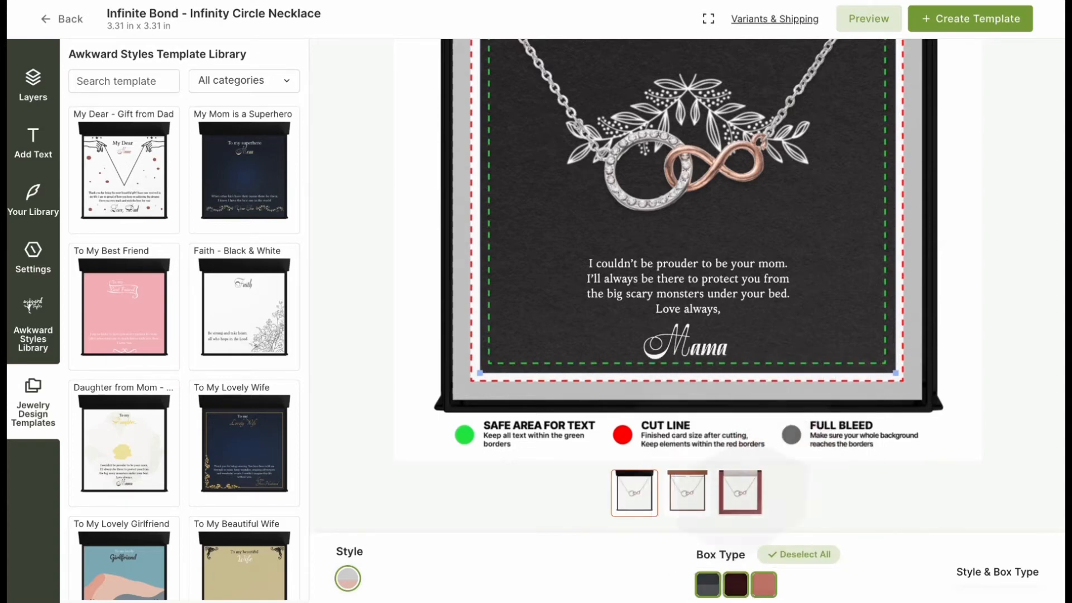
click(737, 589)
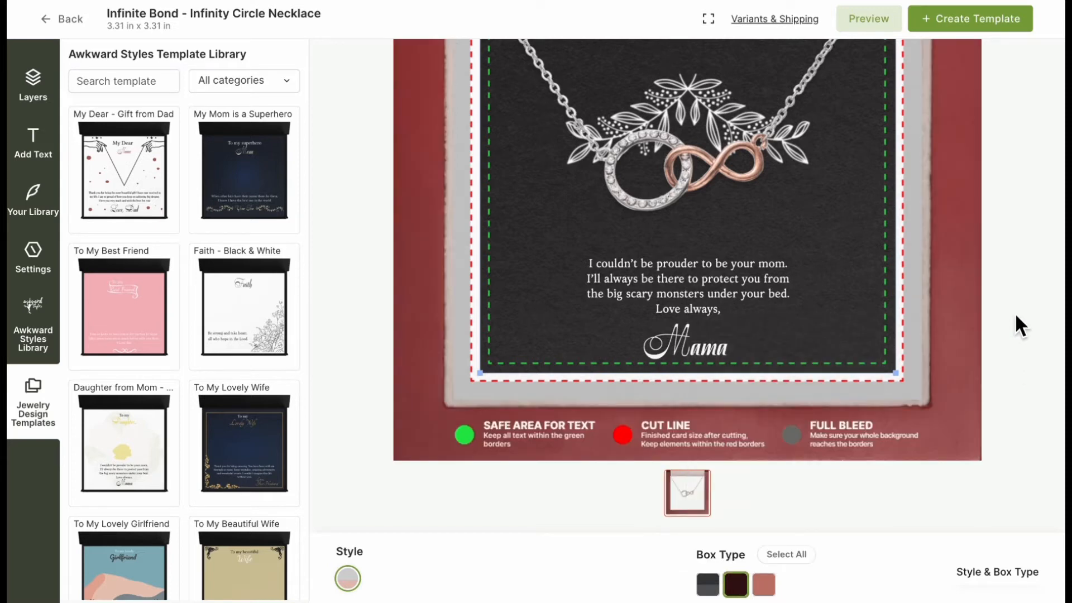
Open the back side of the gift card and examine its green-bordered decoration area
scroll(1013, 312, up, 4)
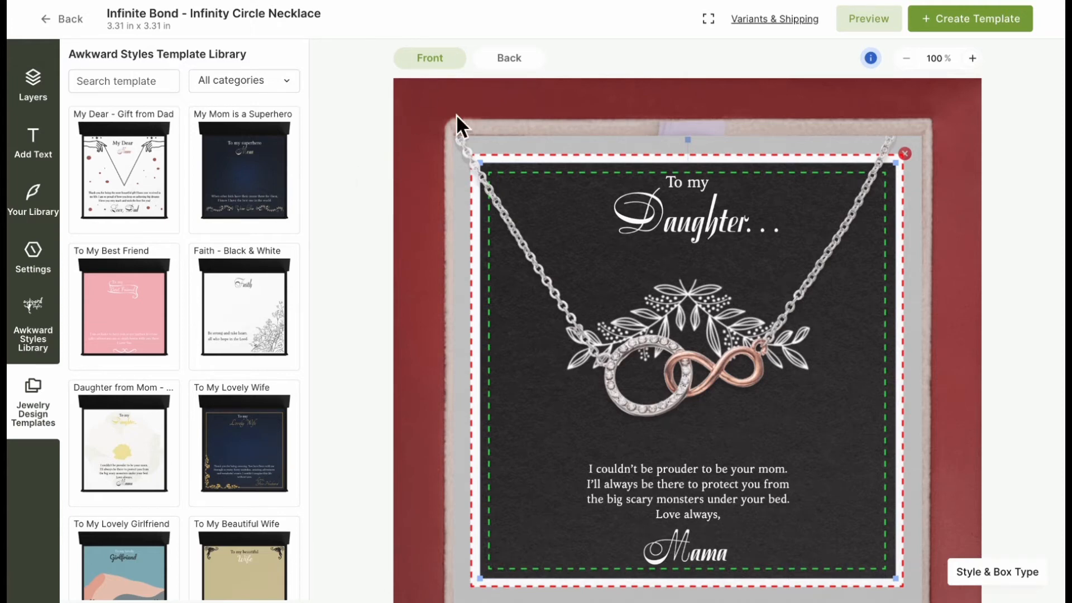
click(528, 63)
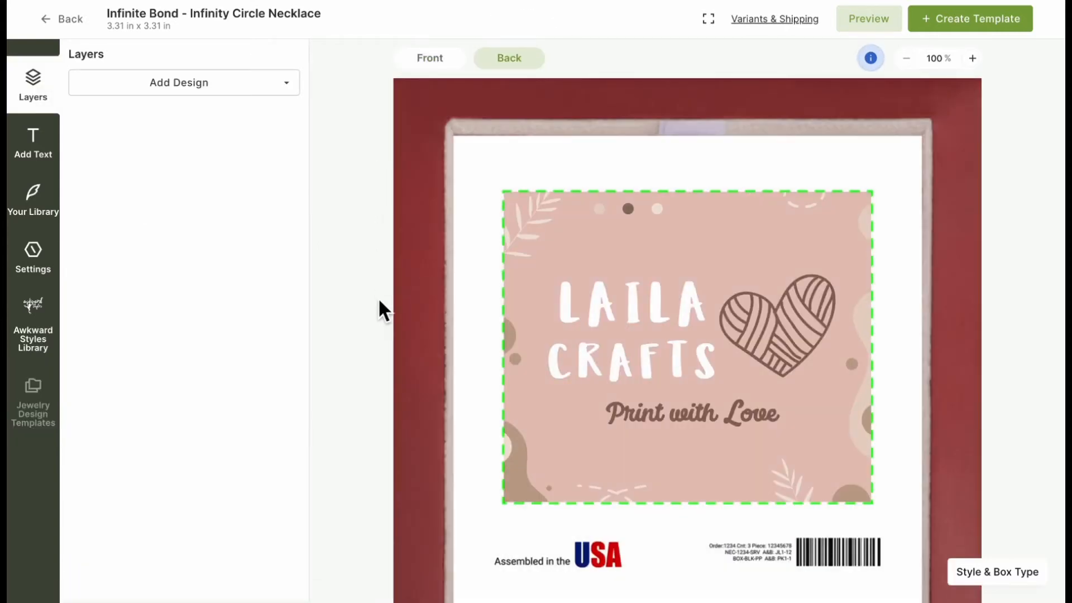
scroll(378, 307, down, 1)
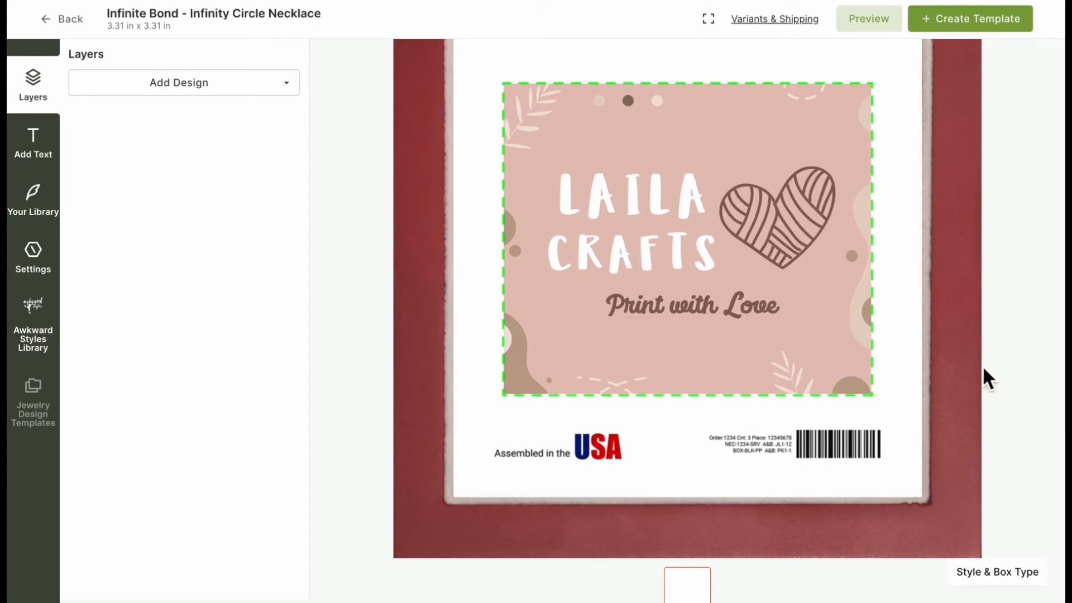
click(768, 200)
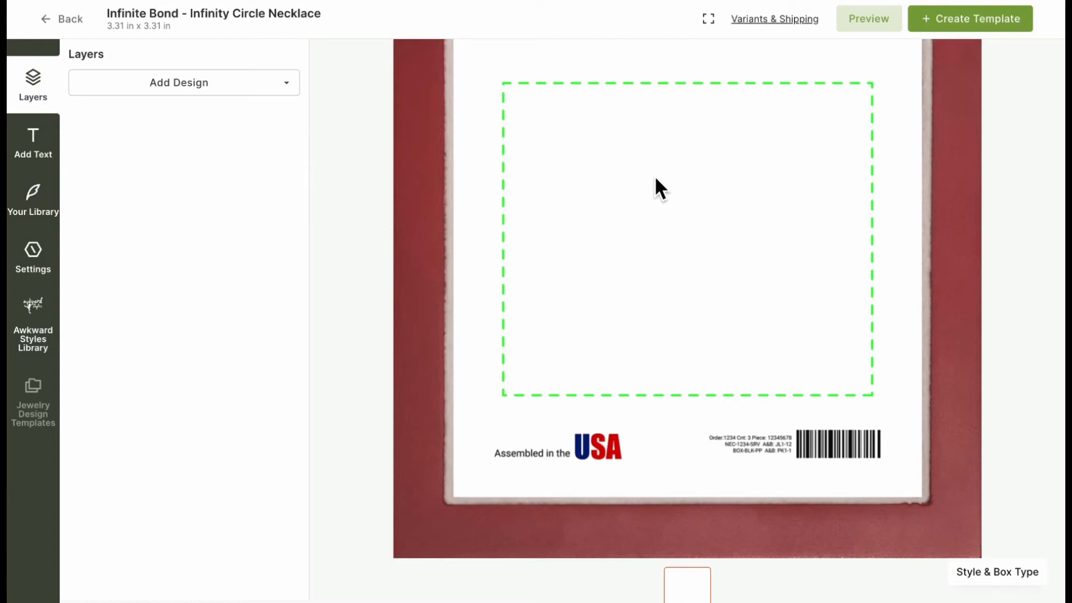
scroll(654, 176, up, 2)
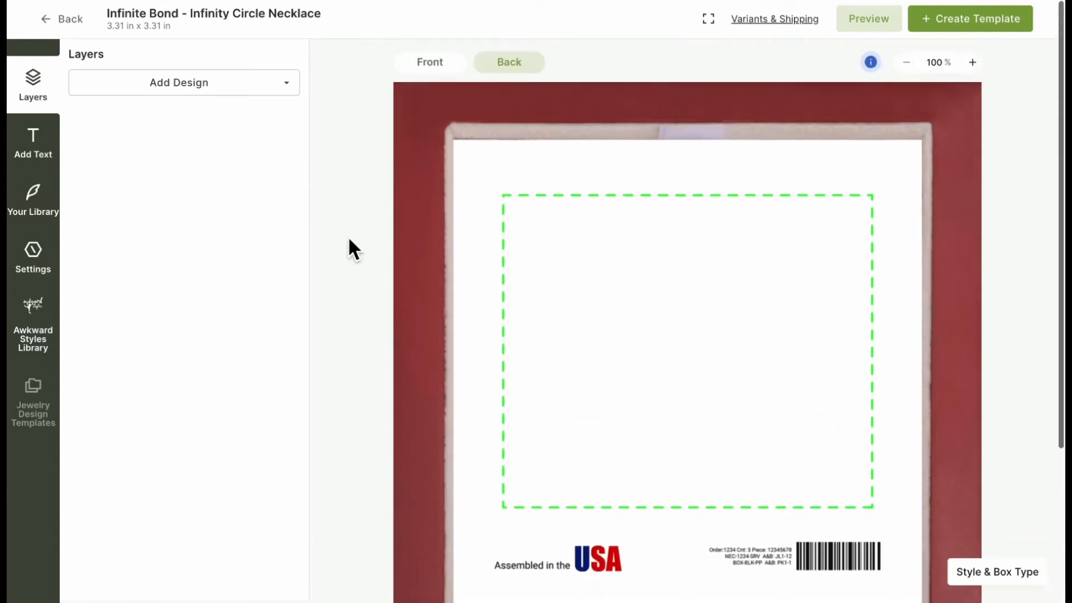
click(461, 62)
click(507, 67)
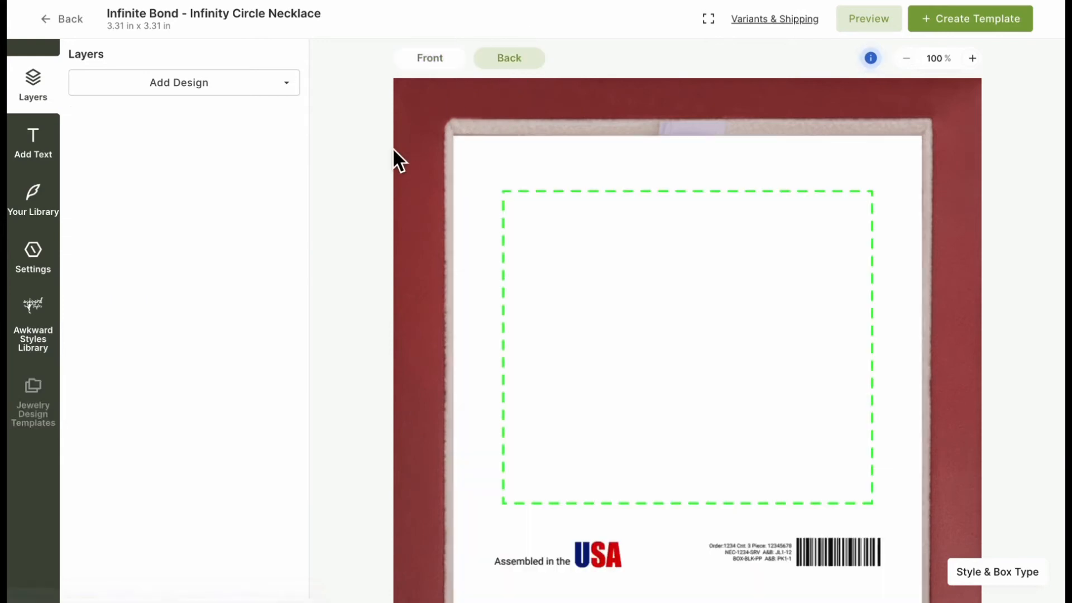
Preview the finished necklace product from the front and back, and close the preview
click(878, 26)
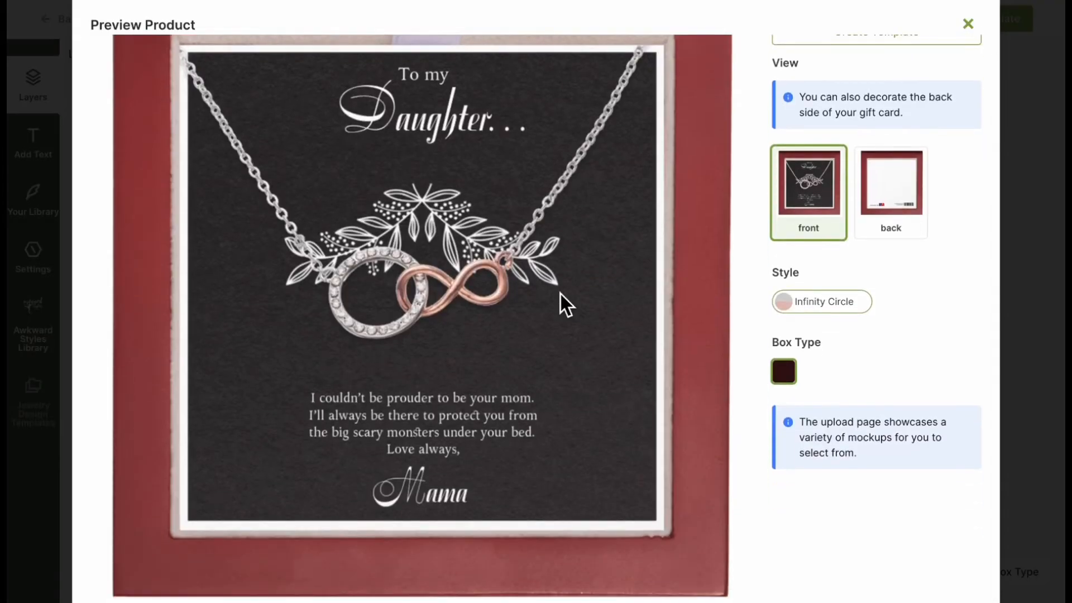
scroll(647, 152, up, 1)
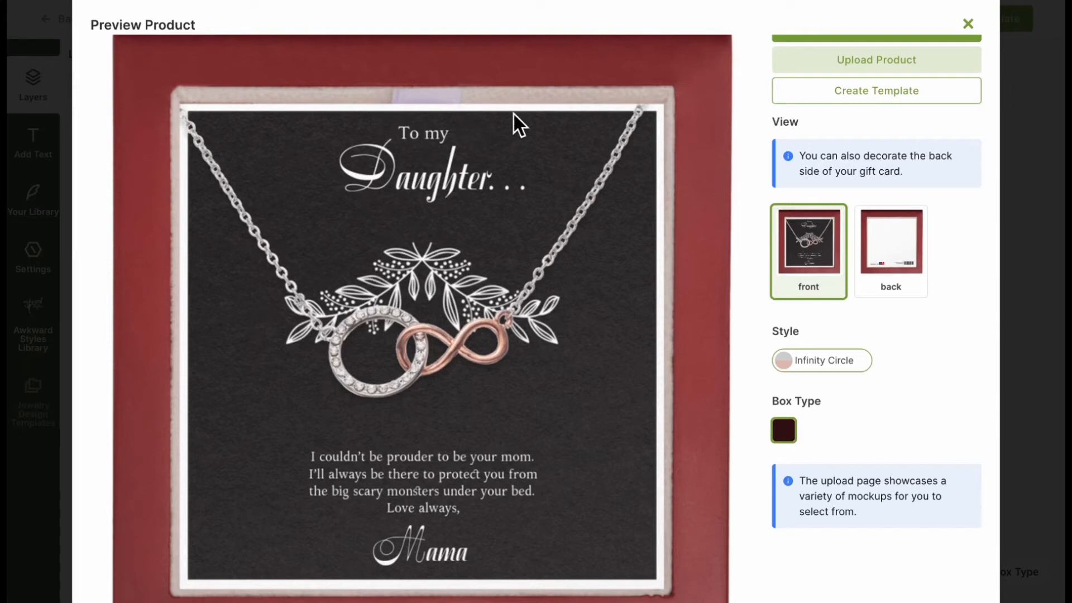
click(909, 270)
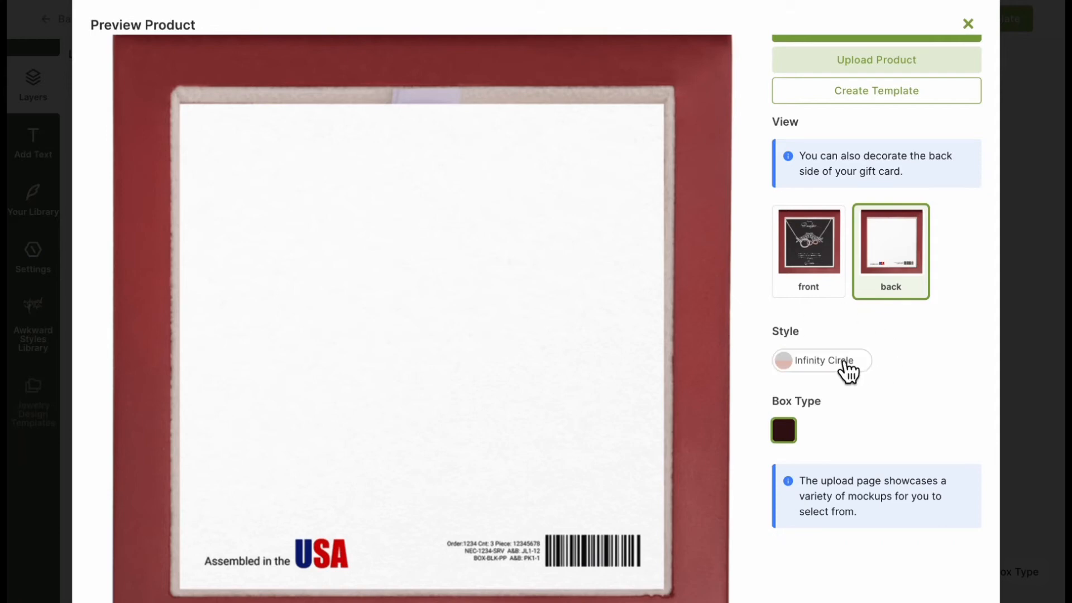
scroll(976, 175, up, 1)
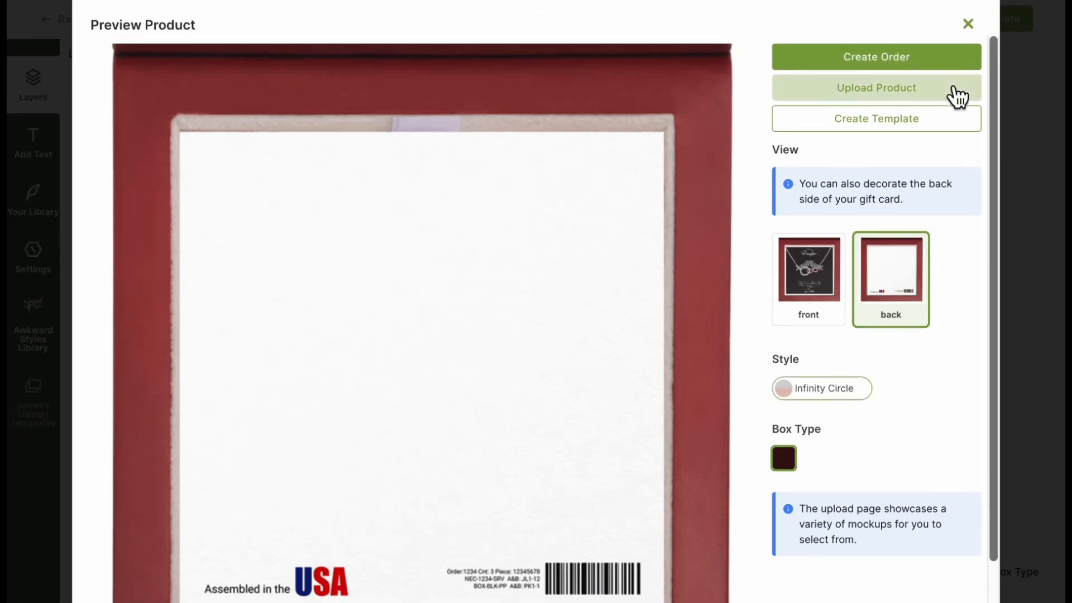
click(967, 23)
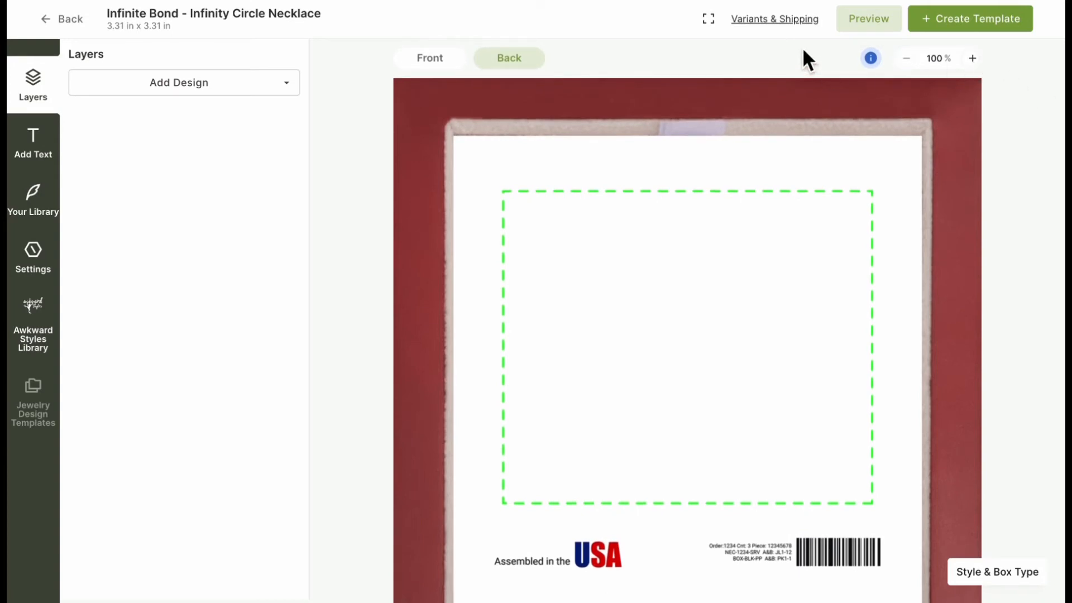
Review the product's box type and style prices and its shipping rates for the United States and all countries
click(751, 42)
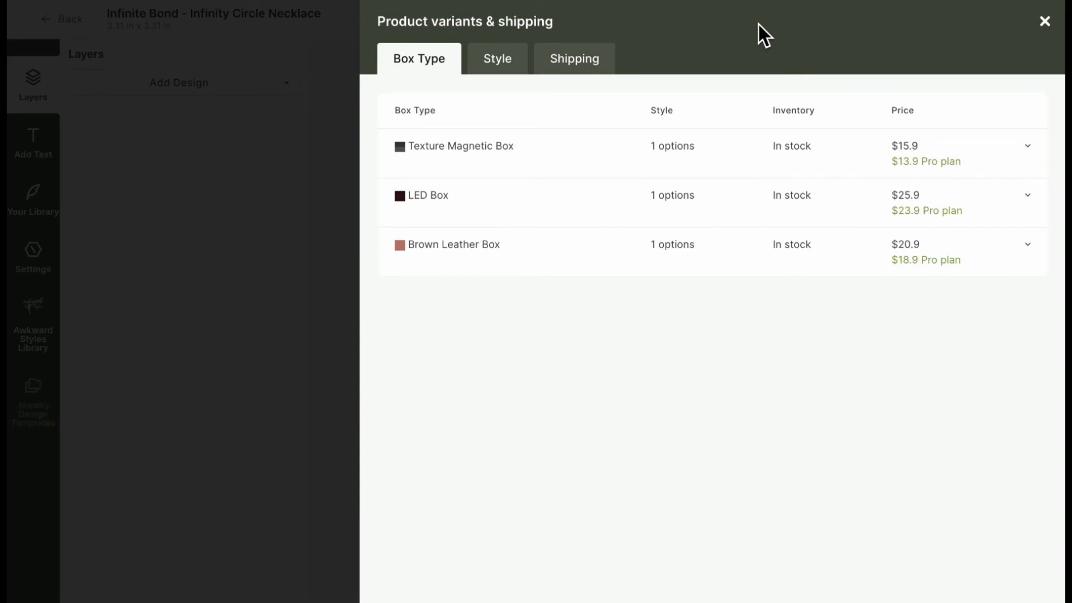
click(1039, 167)
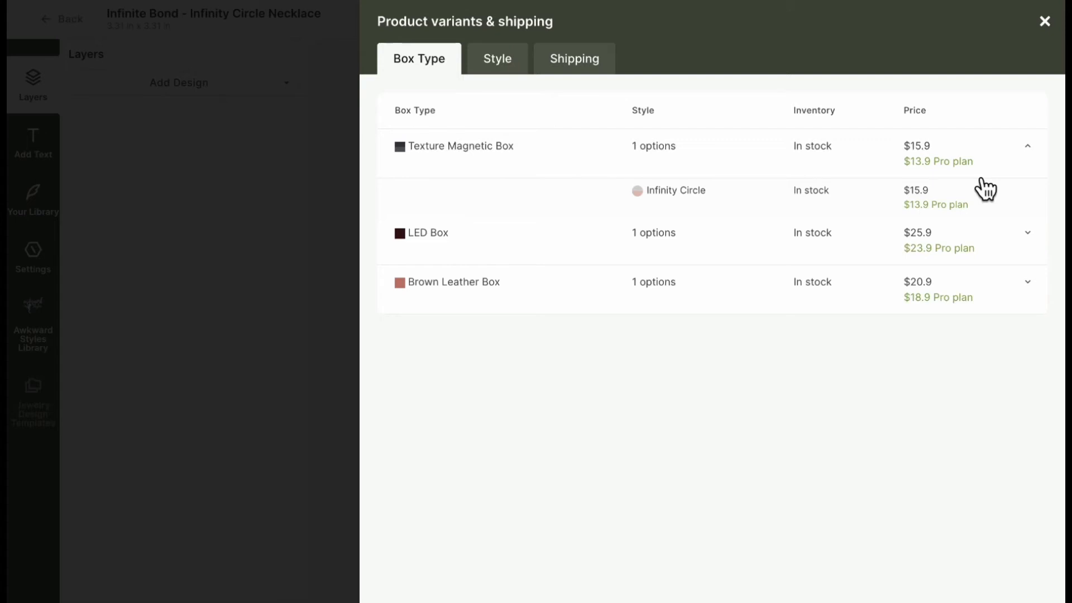
click(1031, 244)
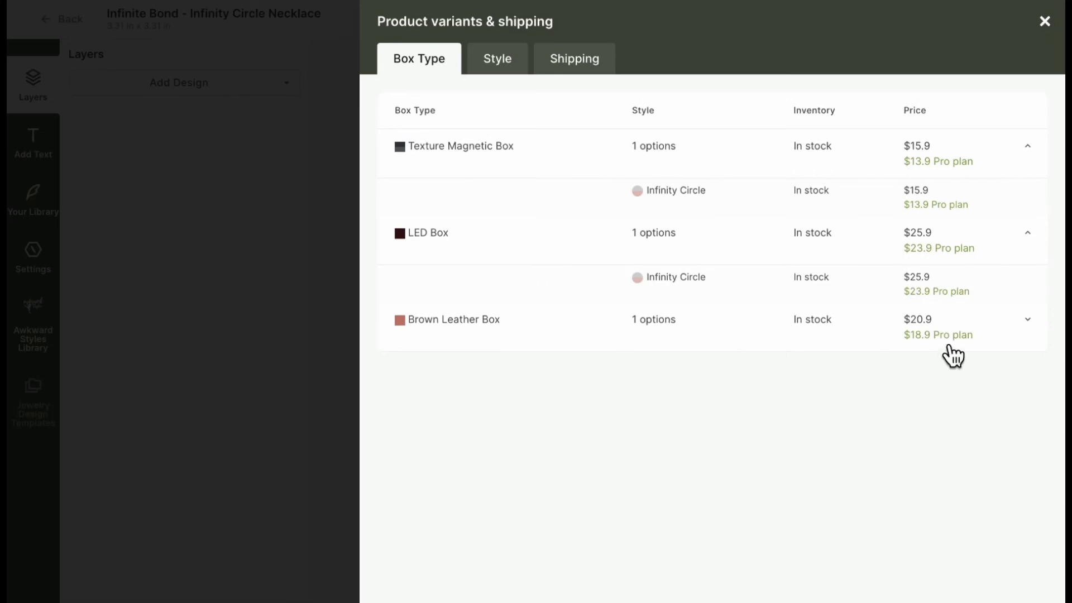
click(513, 66)
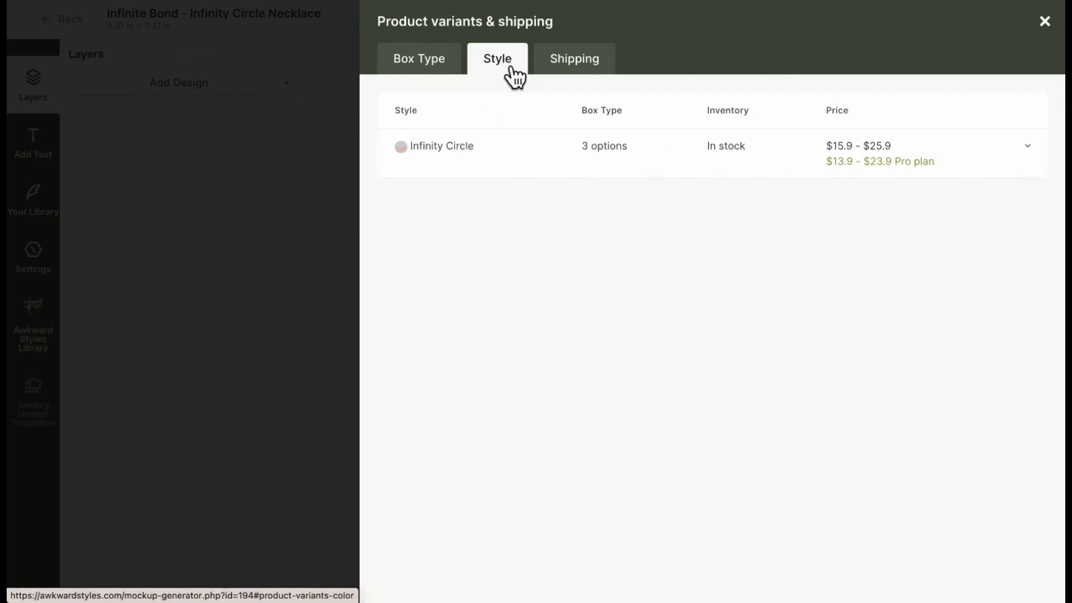
click(584, 70)
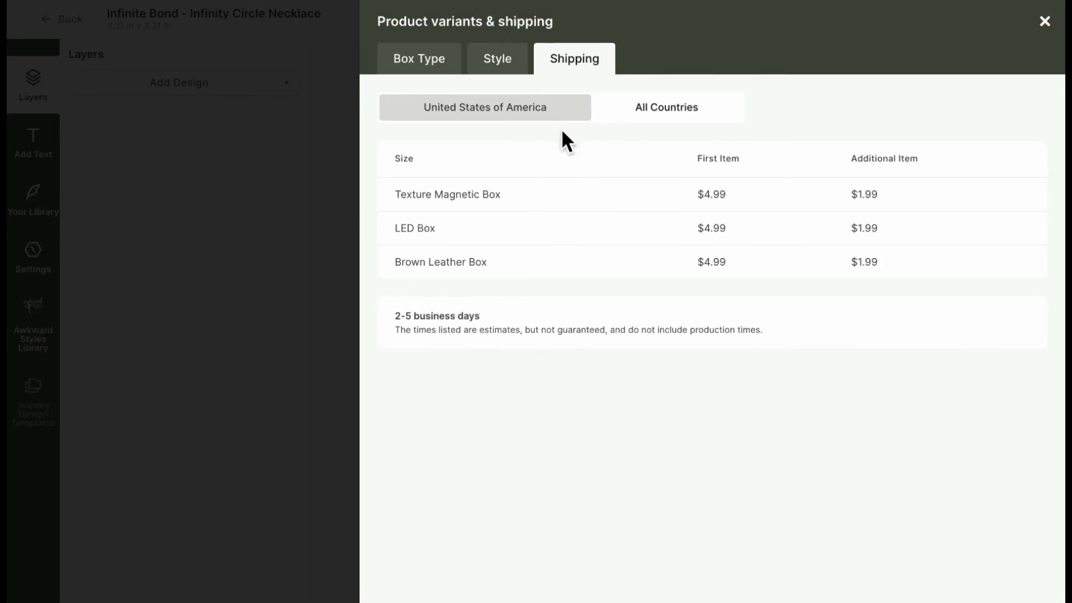
click(646, 132)
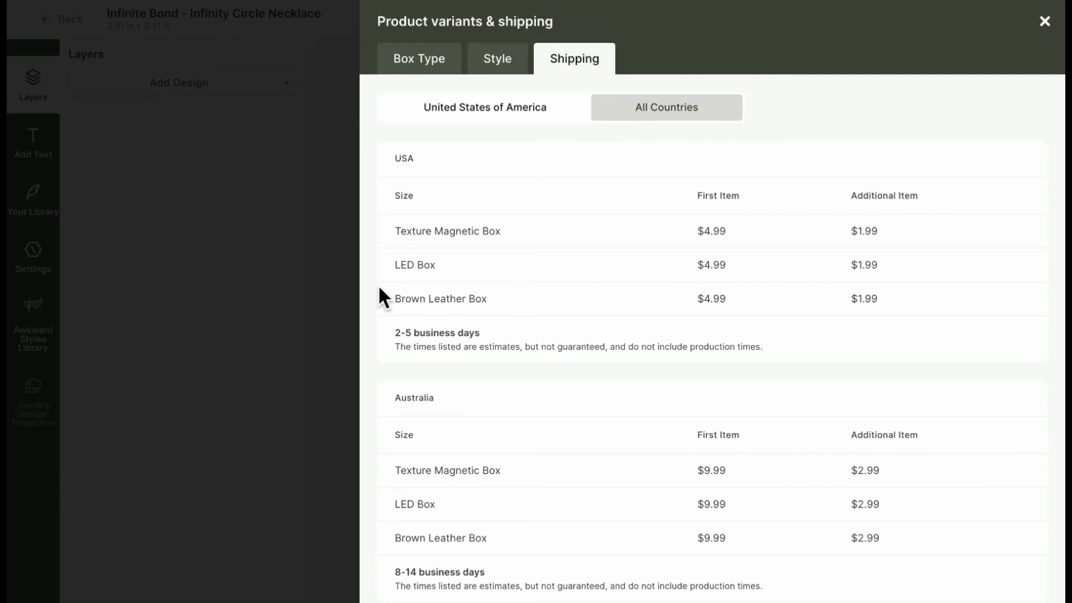
scroll(379, 287, down, 1)
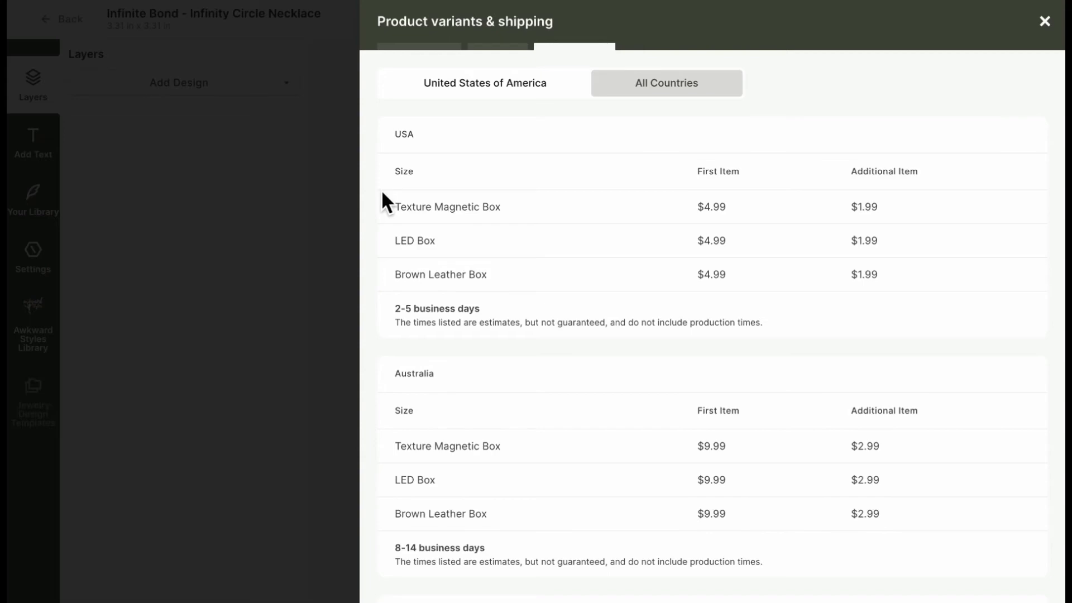
click(1044, 21)
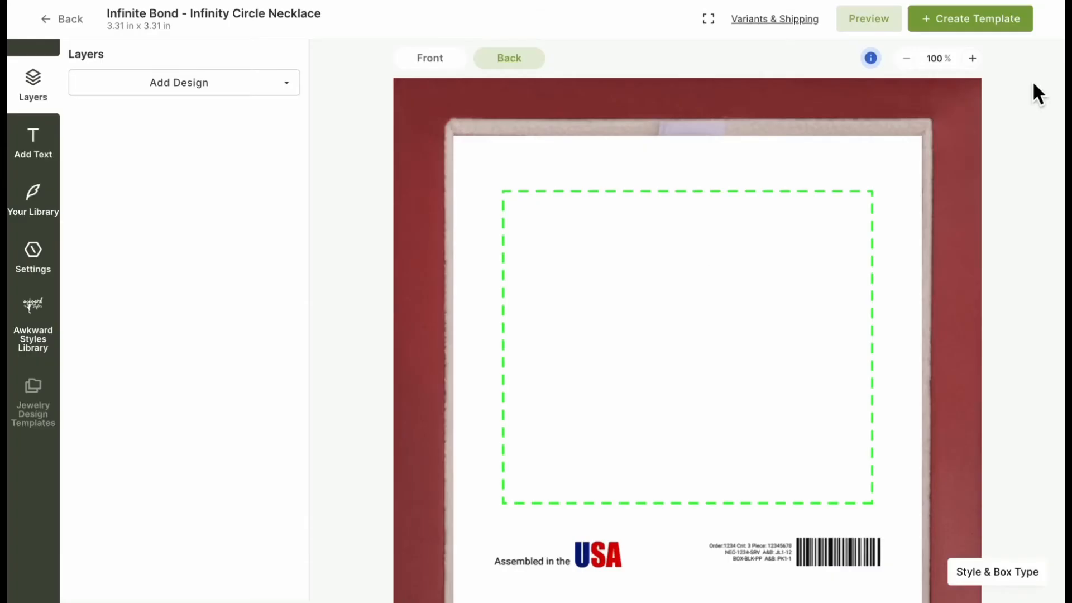
Return to the front side of the card and create the product template from the design
click(983, 62)
click(906, 59)
click(441, 73)
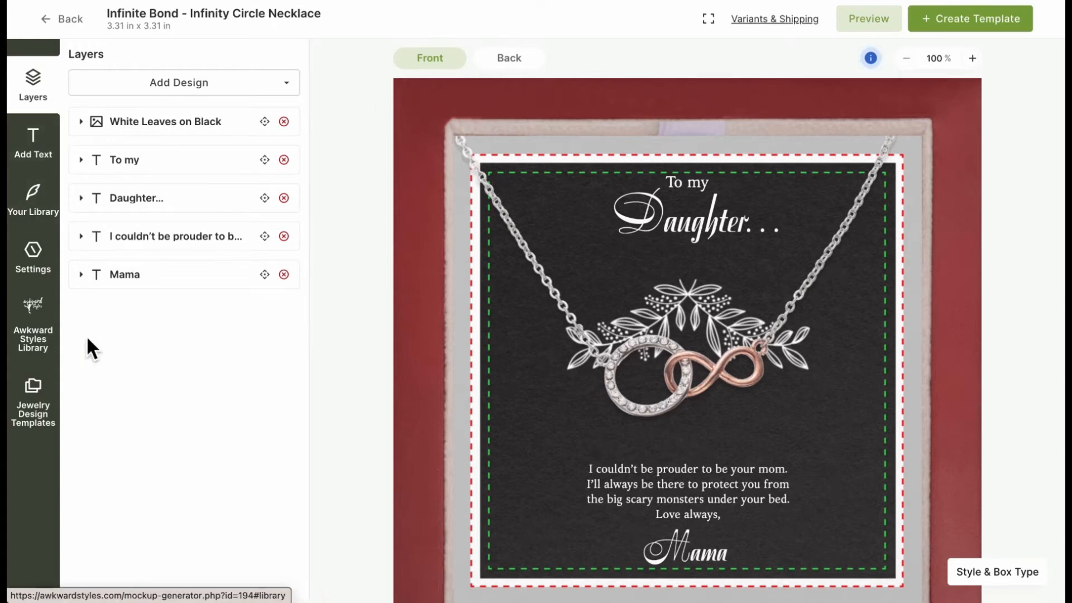
scroll(357, 292, down, 4)
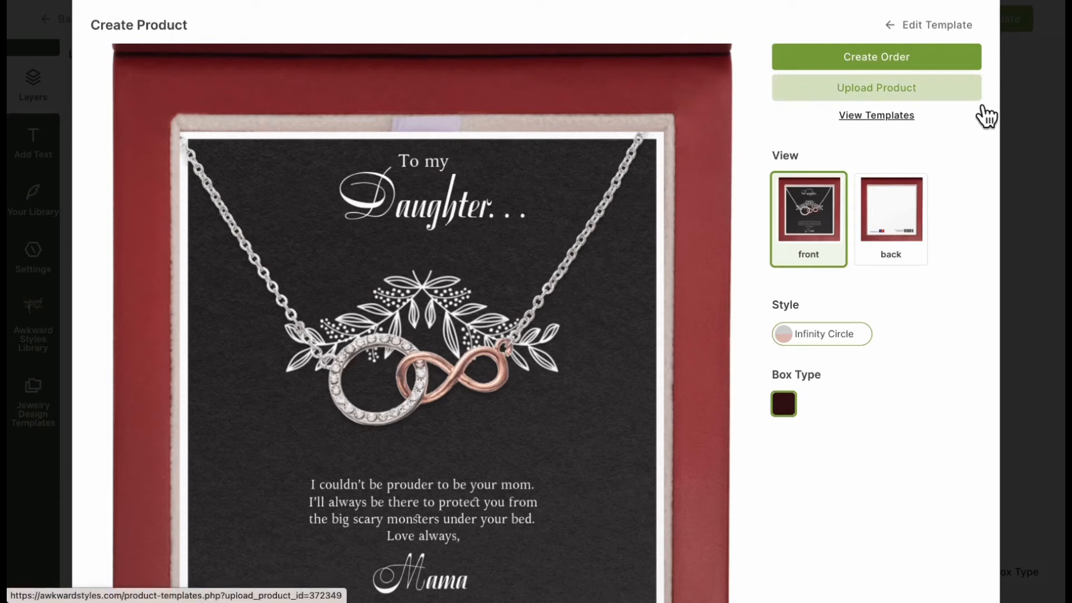
Start an order, add the Infinity Circle necklace with the LED Box to the cart, and continue to the shipping address
click(836, 70)
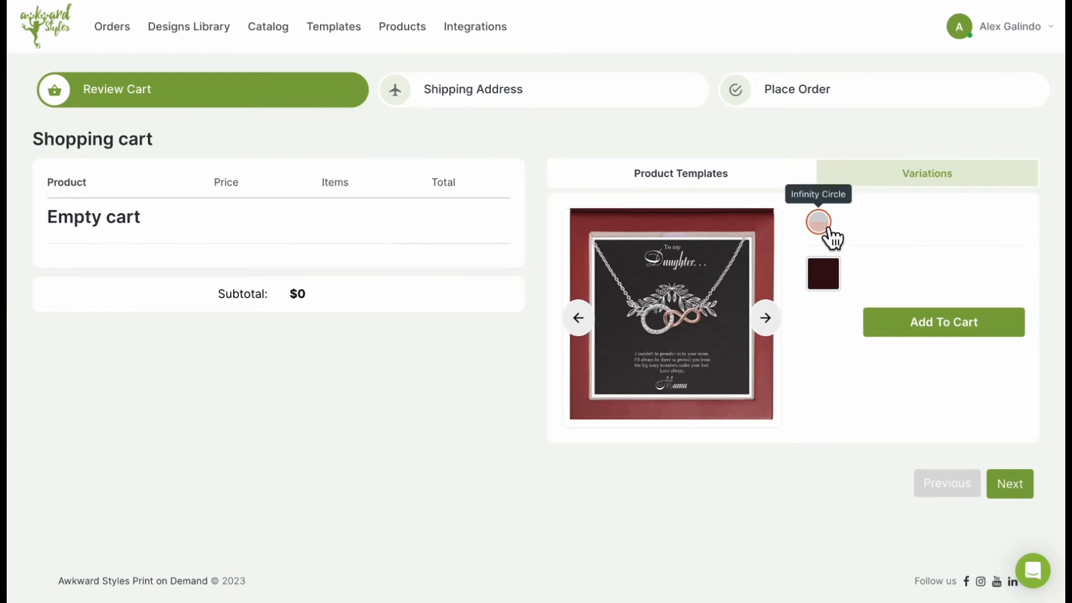
click(839, 280)
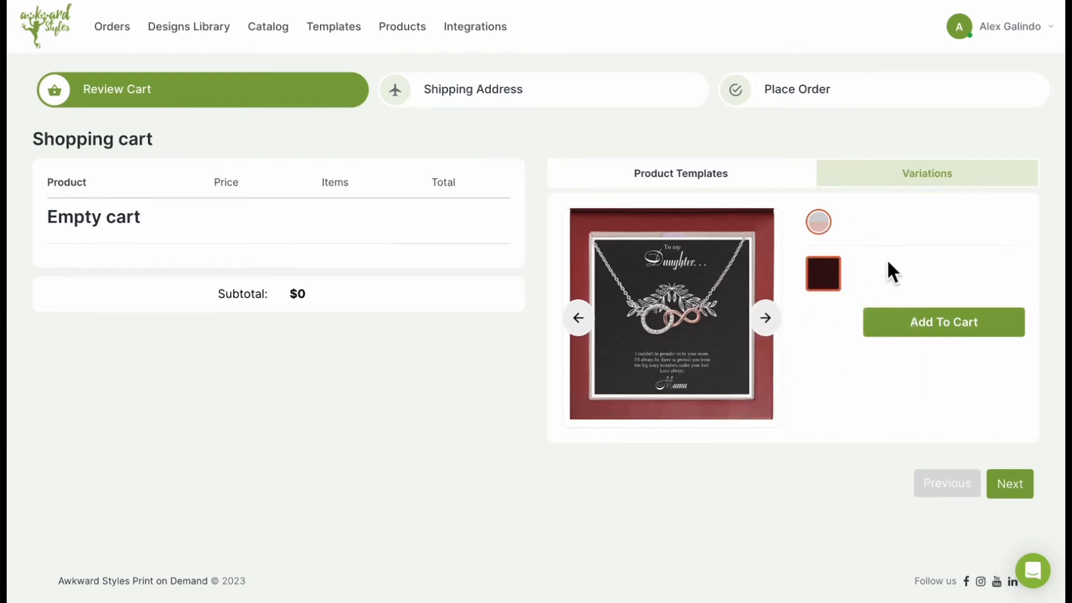
click(943, 331)
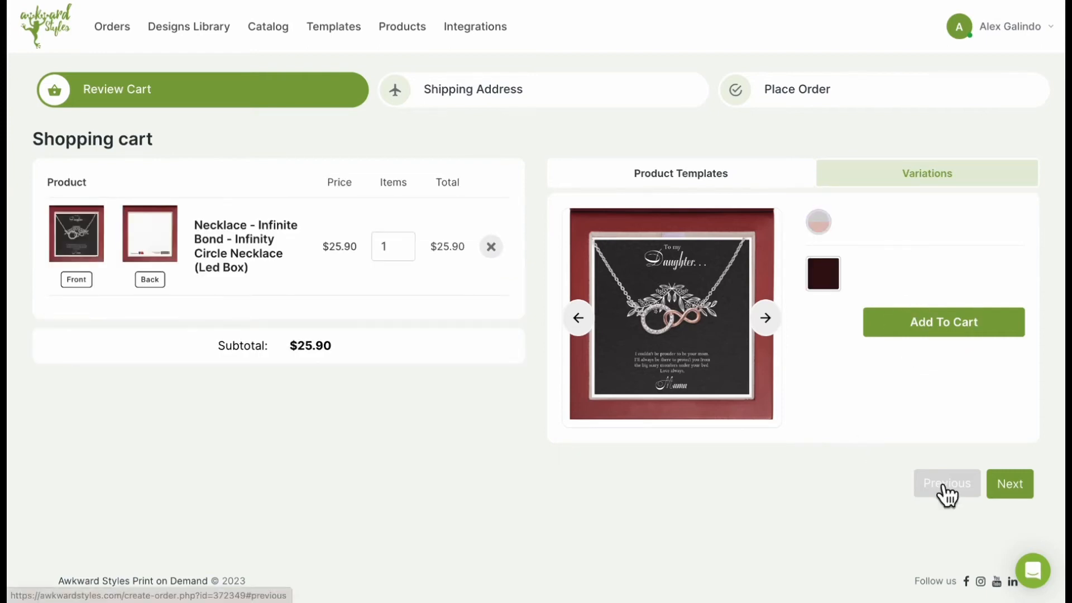
click(1025, 498)
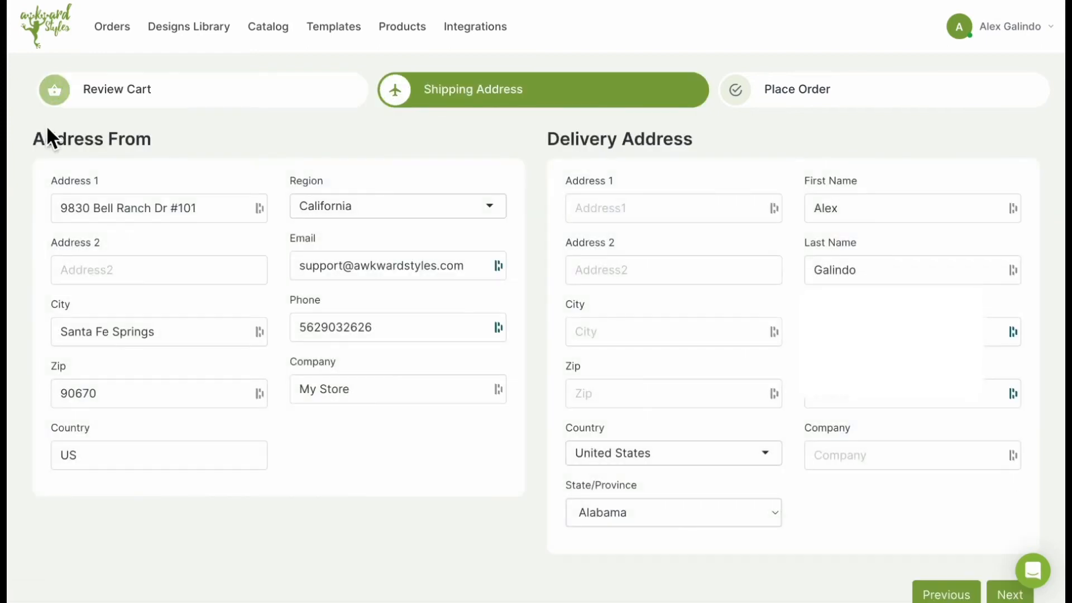
Review the sender address details and the empty delivery address fields
drag(38, 136, 277, 465)
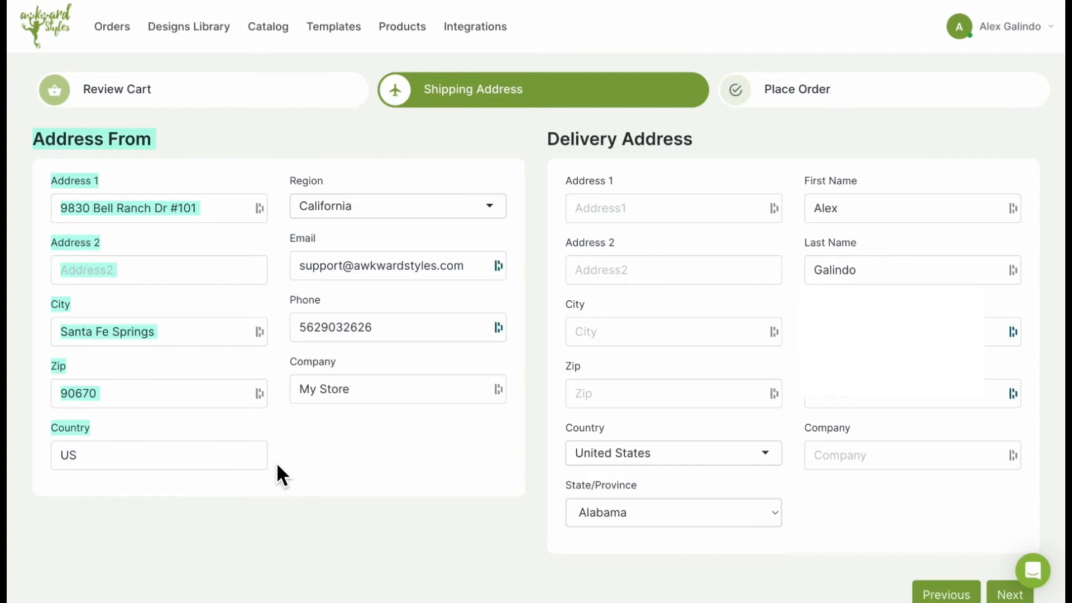
click(369, 438)
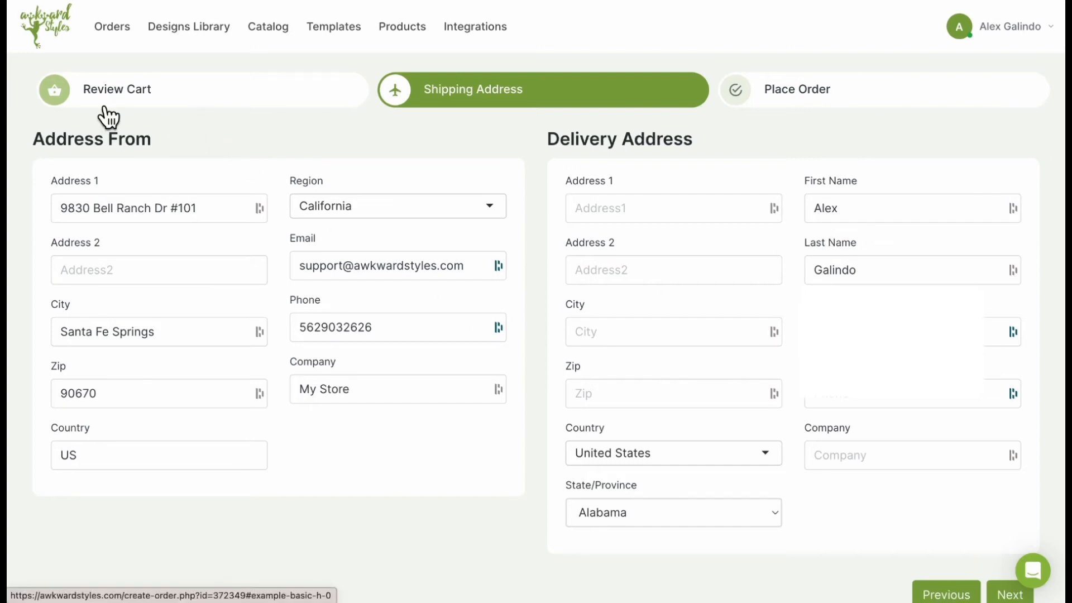
scroll(566, 354, down, 2)
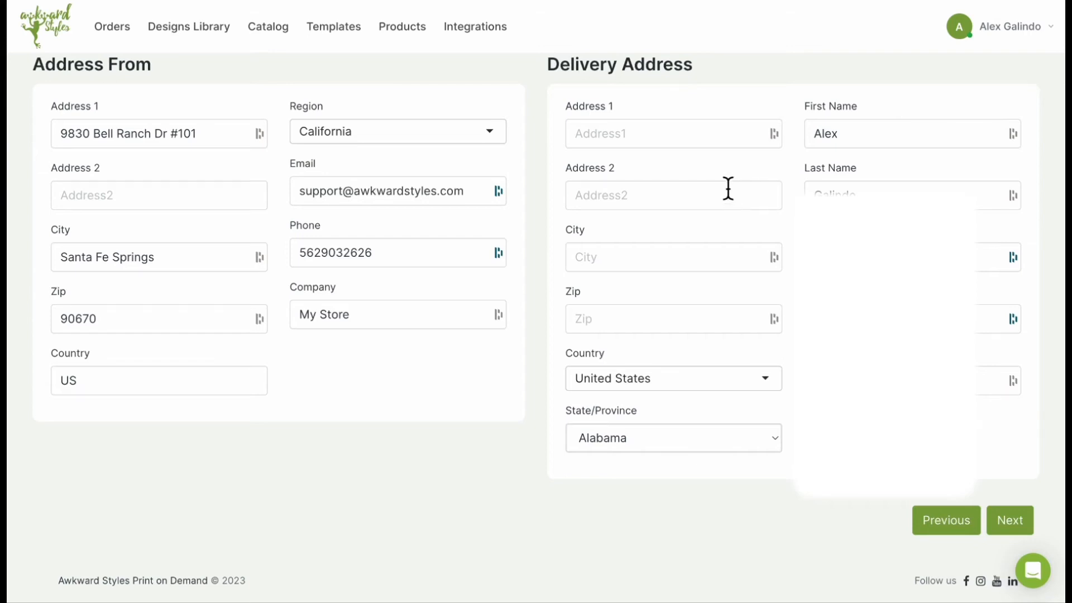
Copy the sender's street address and city into the delivery address, and continue to the order summary
triple_click(171, 130)
key(ctrl+c)
click(635, 134)
key(ctrl+v)
triple_click(152, 262)
key(ctrl+c)
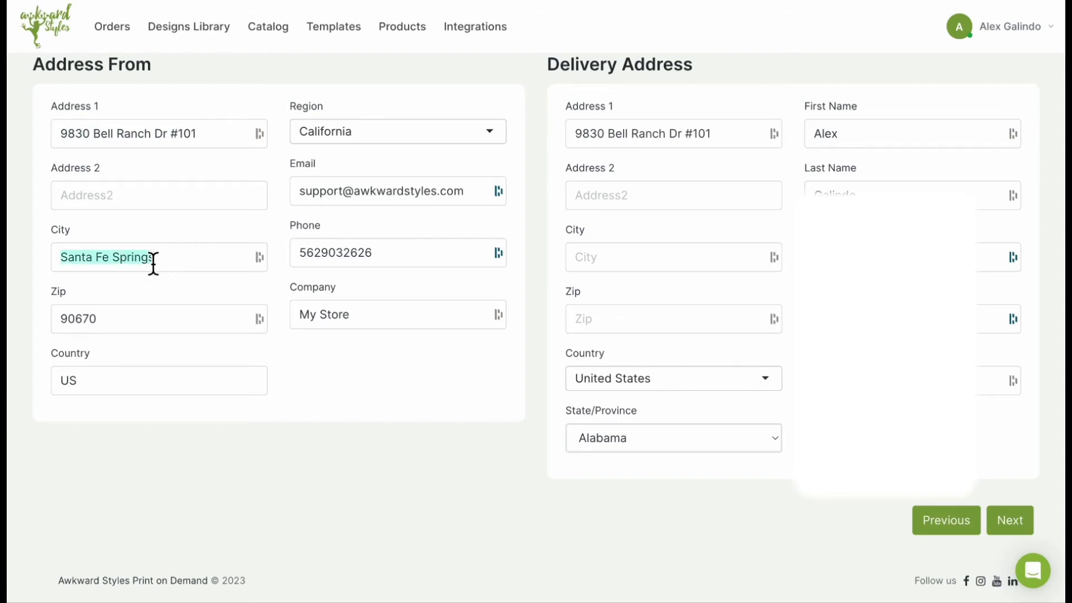
click(625, 256)
key(ctrl+v)
click(1017, 527)
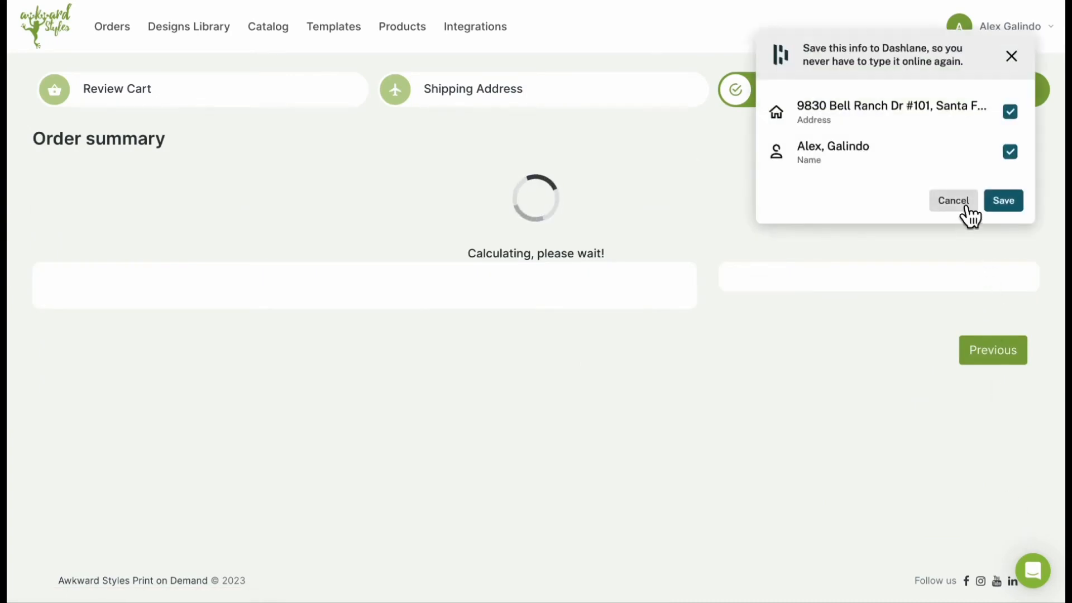
Decline saving the details to Dashlane and review the order's production, shipping, tax and total costs
click(967, 208)
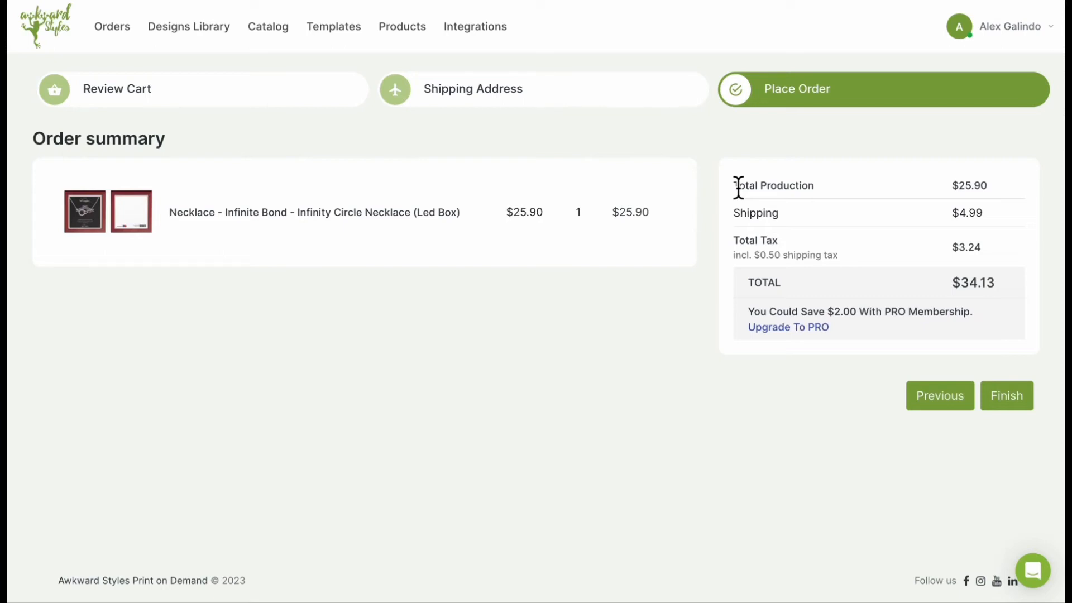
drag(738, 188, 1055, 196)
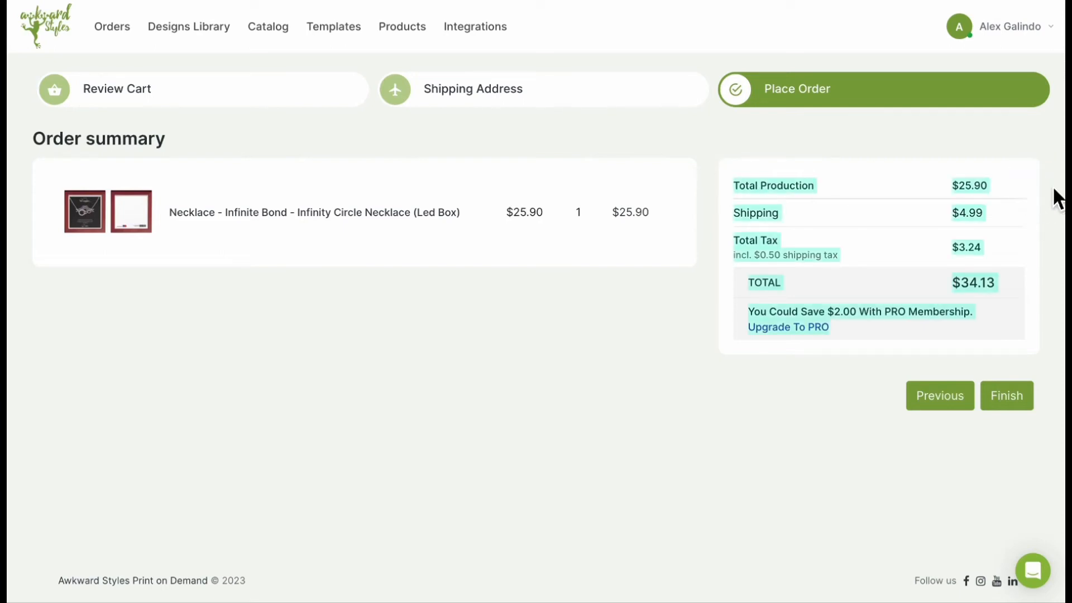
click(816, 219)
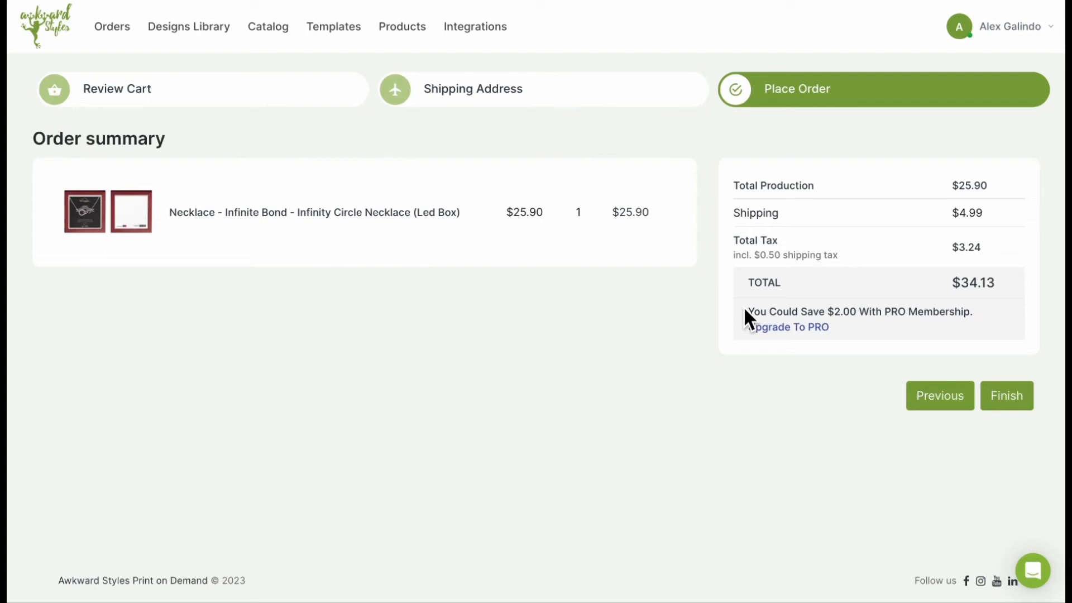
Create the necklace order, then review its details and the available order actions
click(1003, 405)
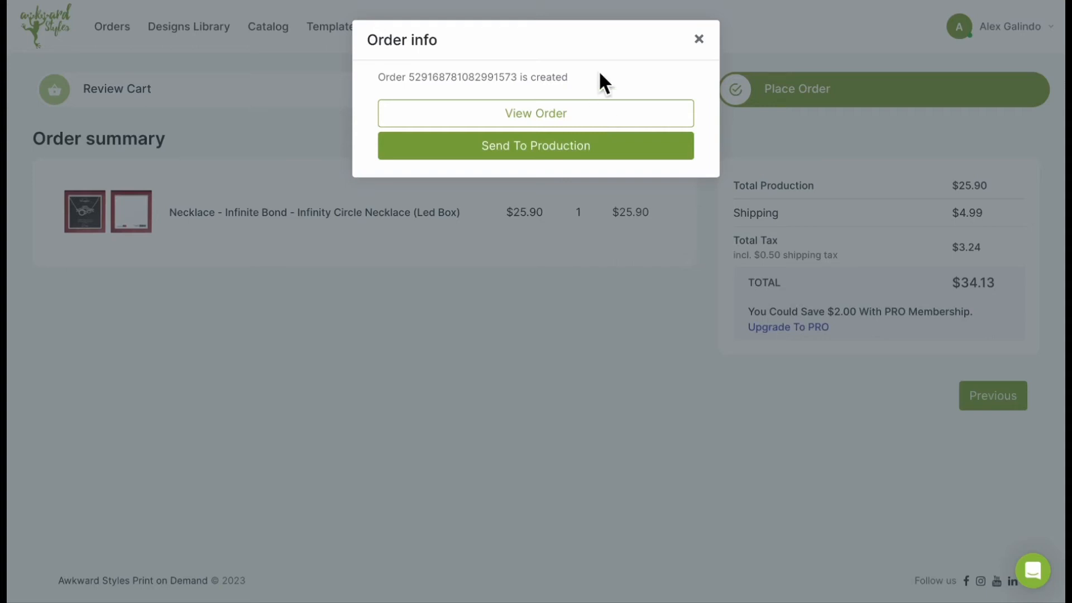
click(616, 124)
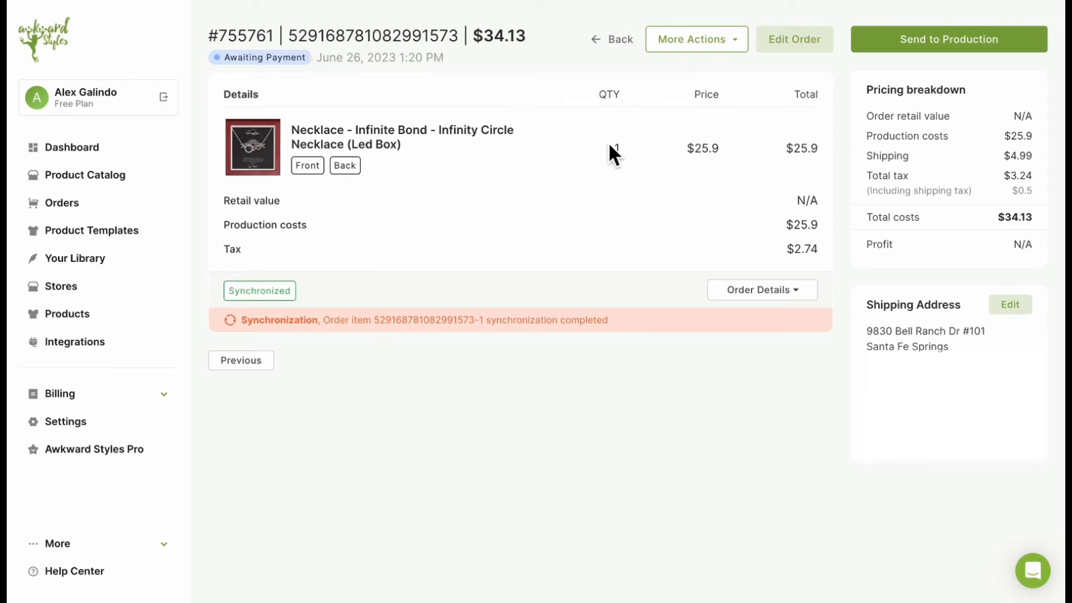
double_click(624, 152)
drag(866, 345, 1014, 462)
click(1013, 462)
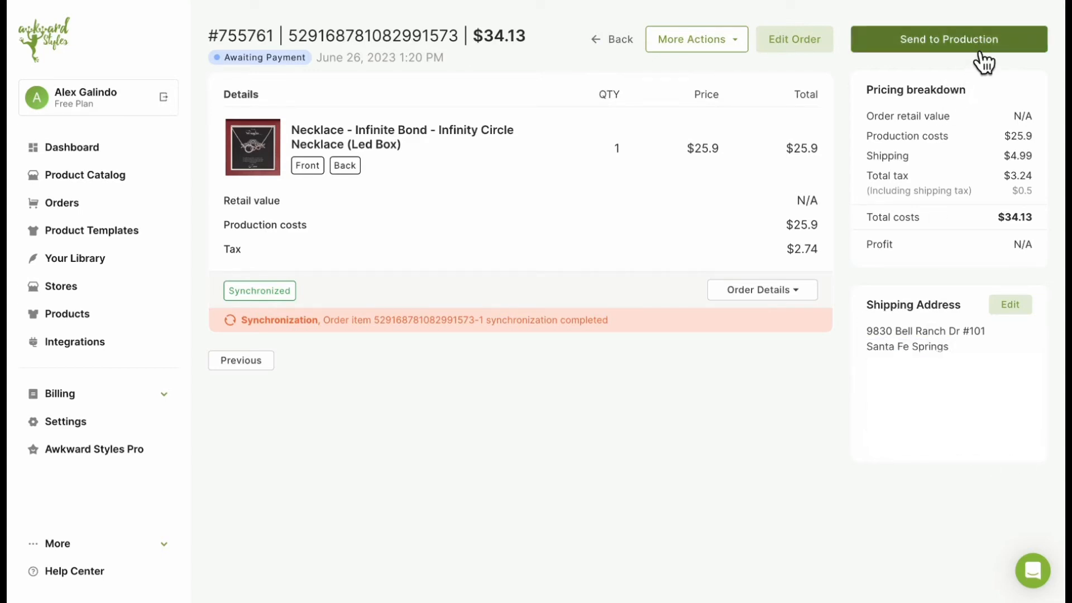
click(742, 56)
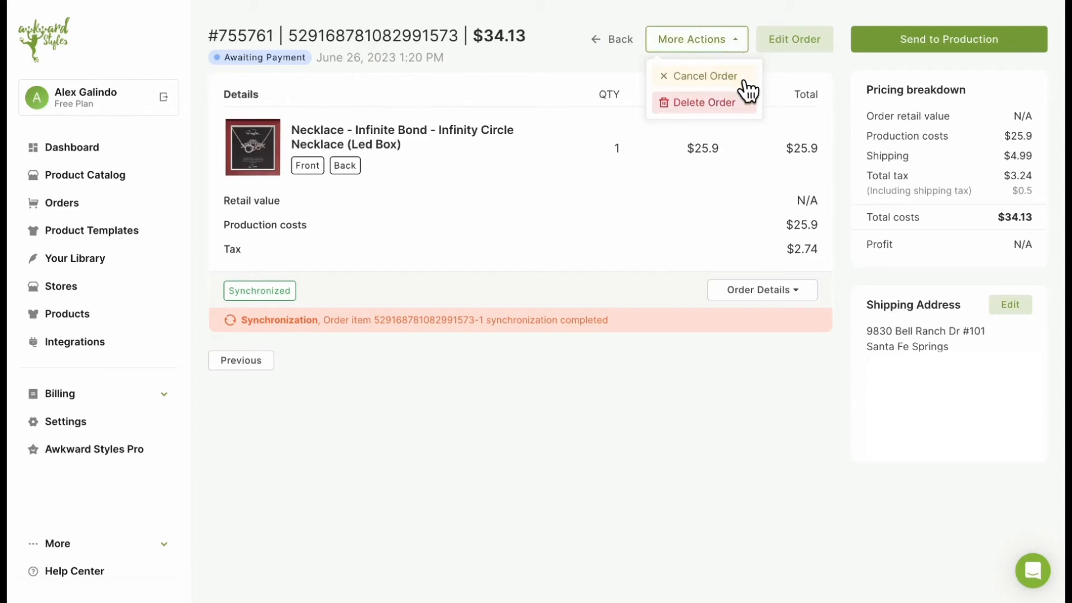
click(545, 430)
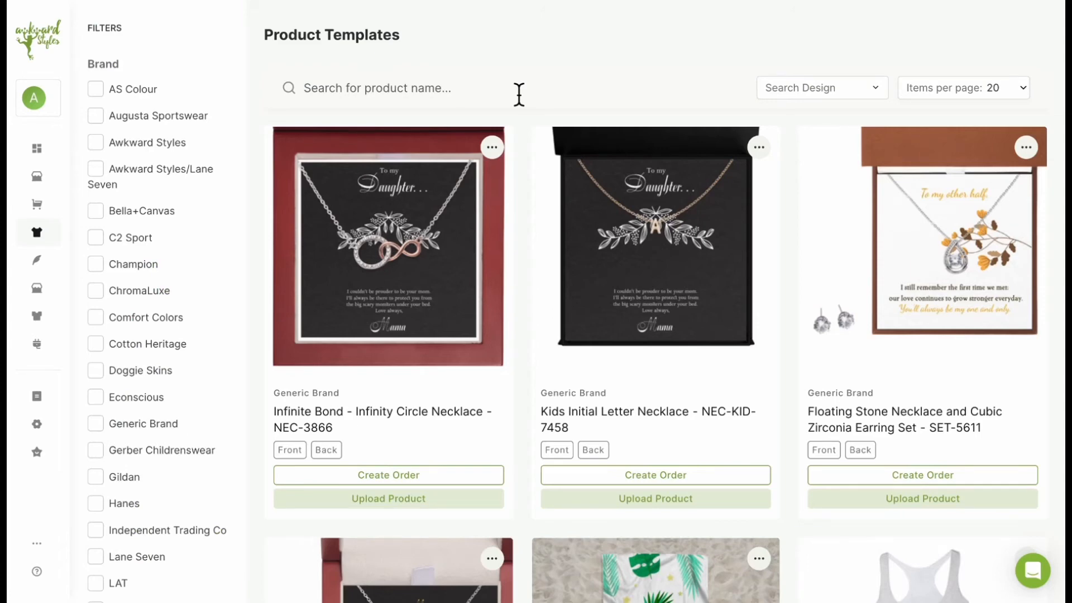
Start uploading the Infinite Bond - Infinity Circle Necklace template as a product to the connected Etsy store
mouse_move(33, 90)
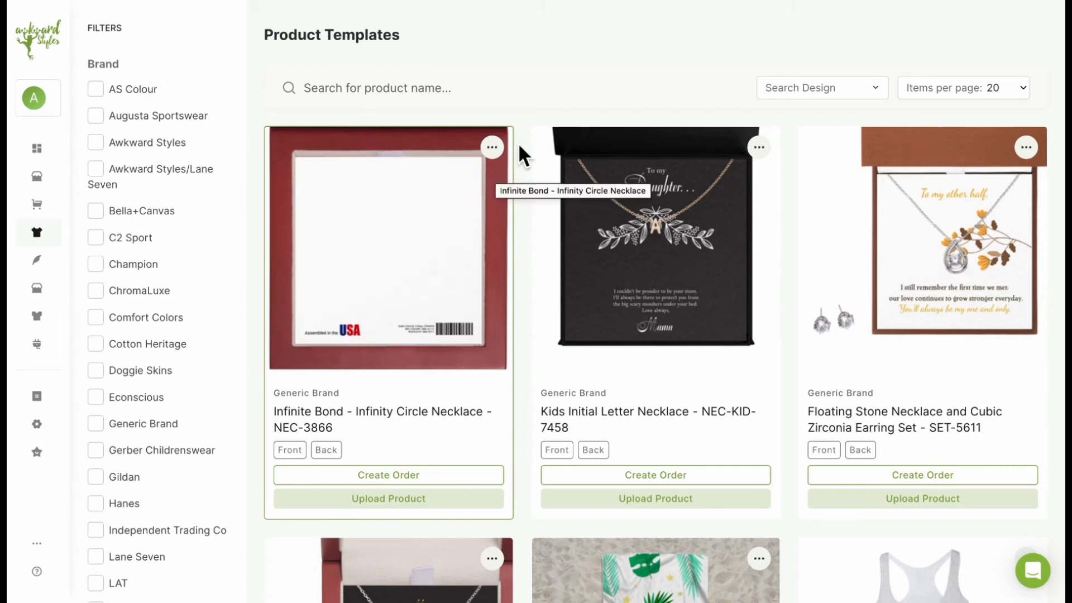
click(436, 506)
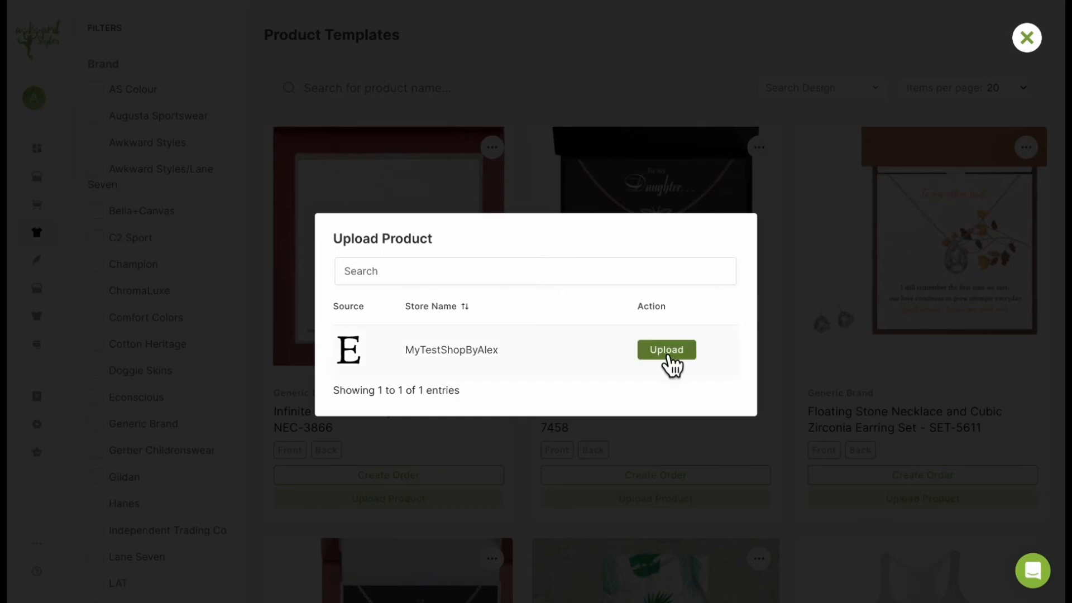
click(674, 358)
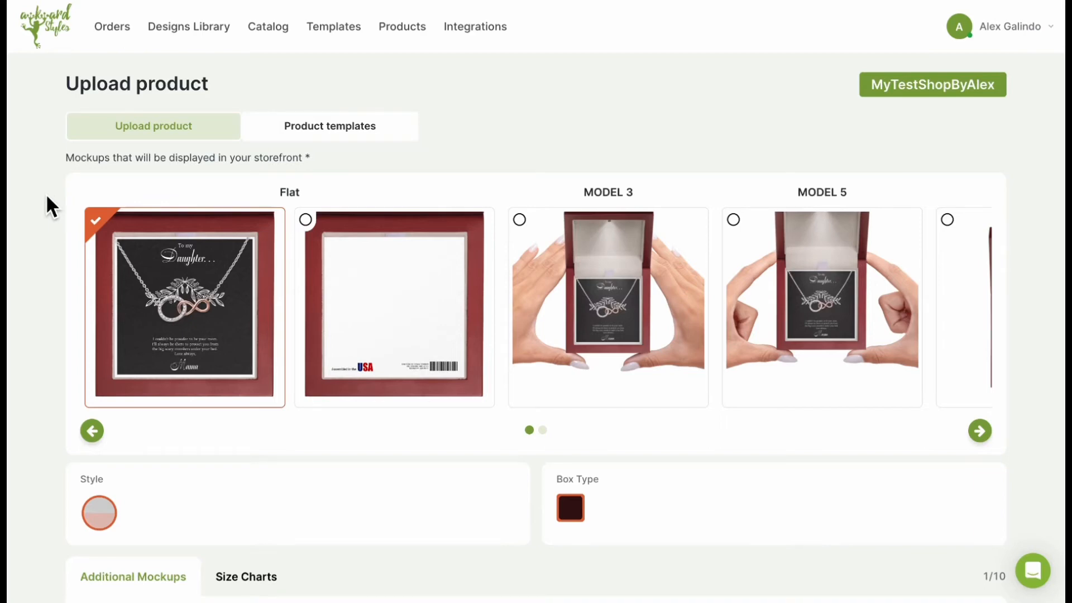
Choose the MODEL 5 mockup as the main storefront image
scroll(47, 201, down, 1)
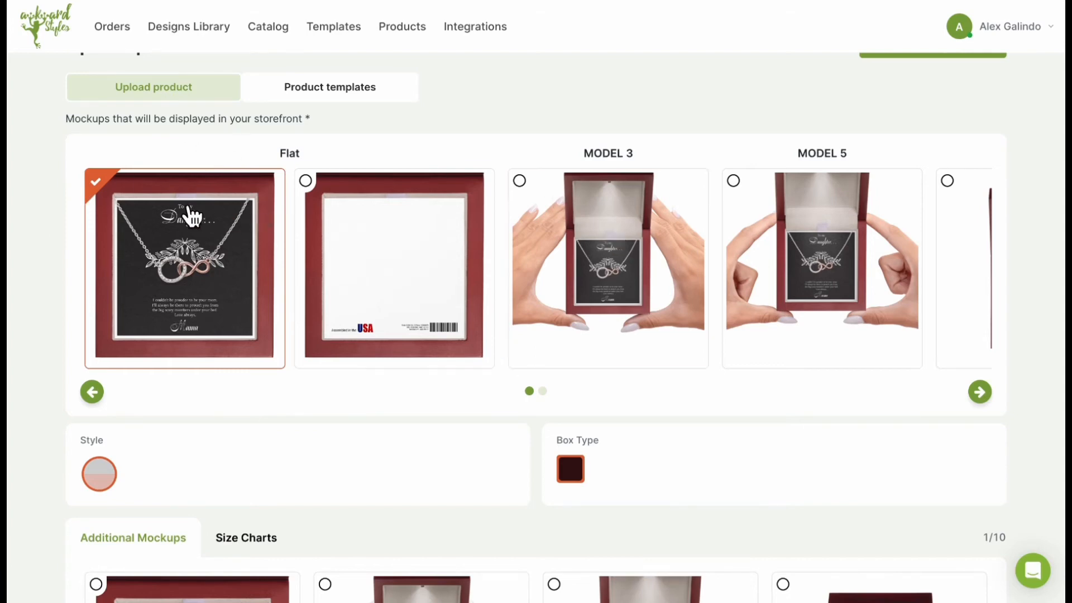
click(547, 390)
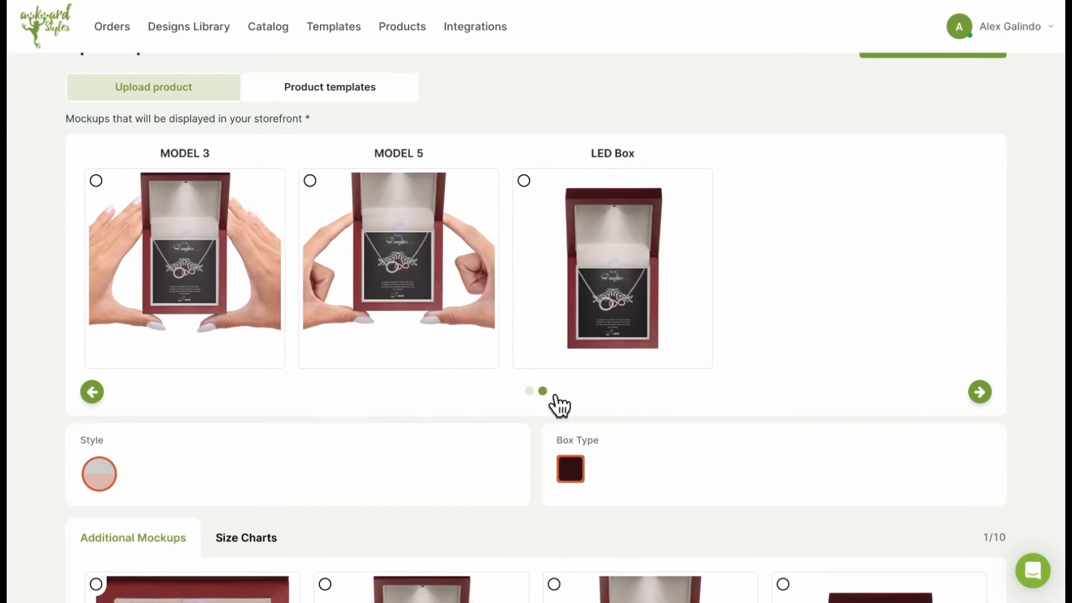
click(428, 271)
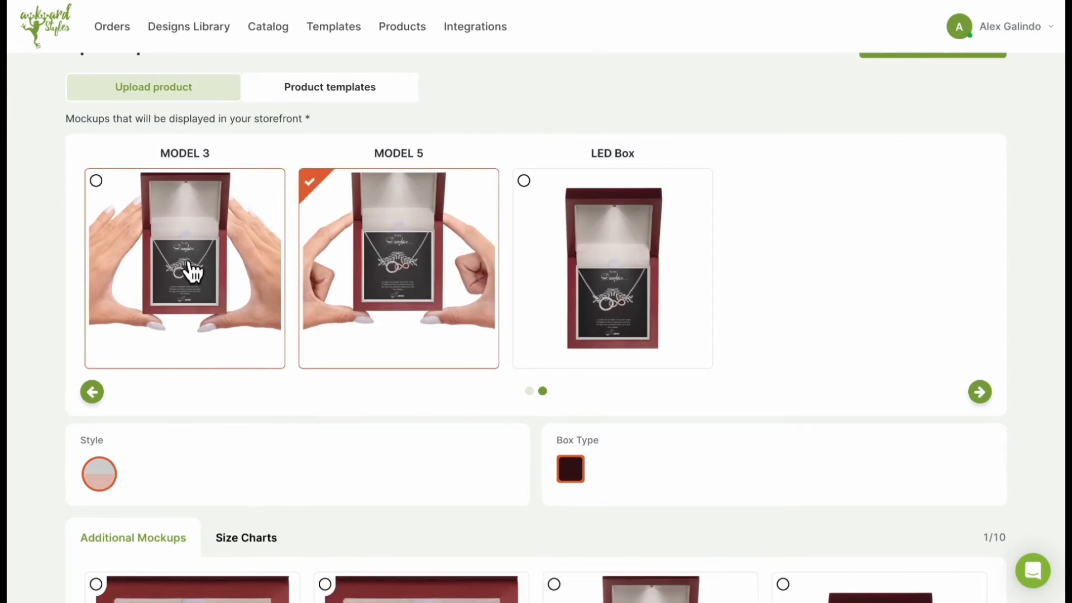
Add the flat front, flat back and LED box images as additional mockups for the product
scroll(43, 350, down, 3)
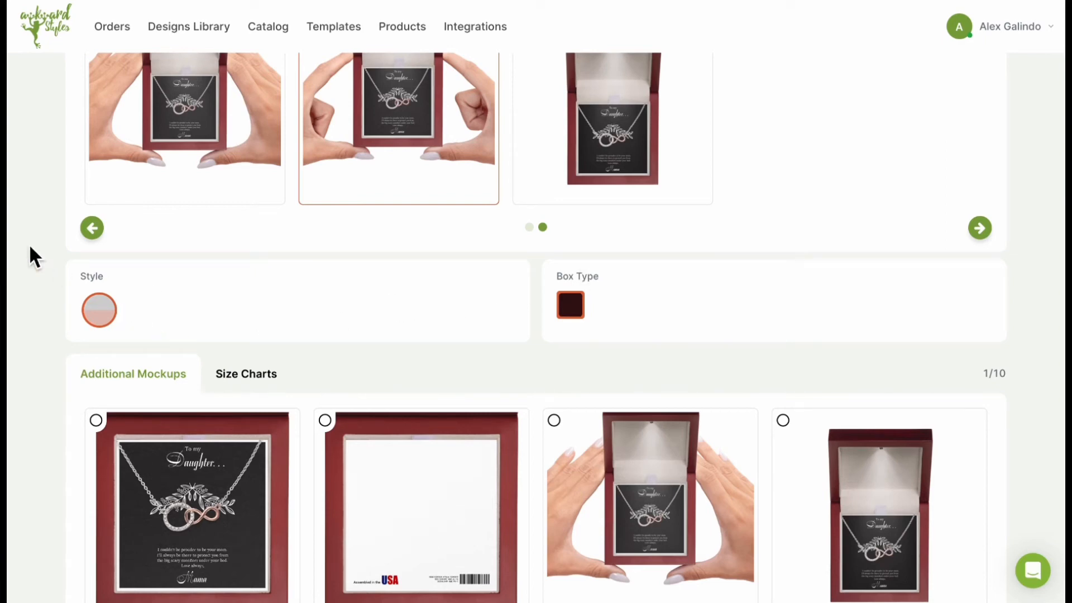
scroll(29, 243, down, 5)
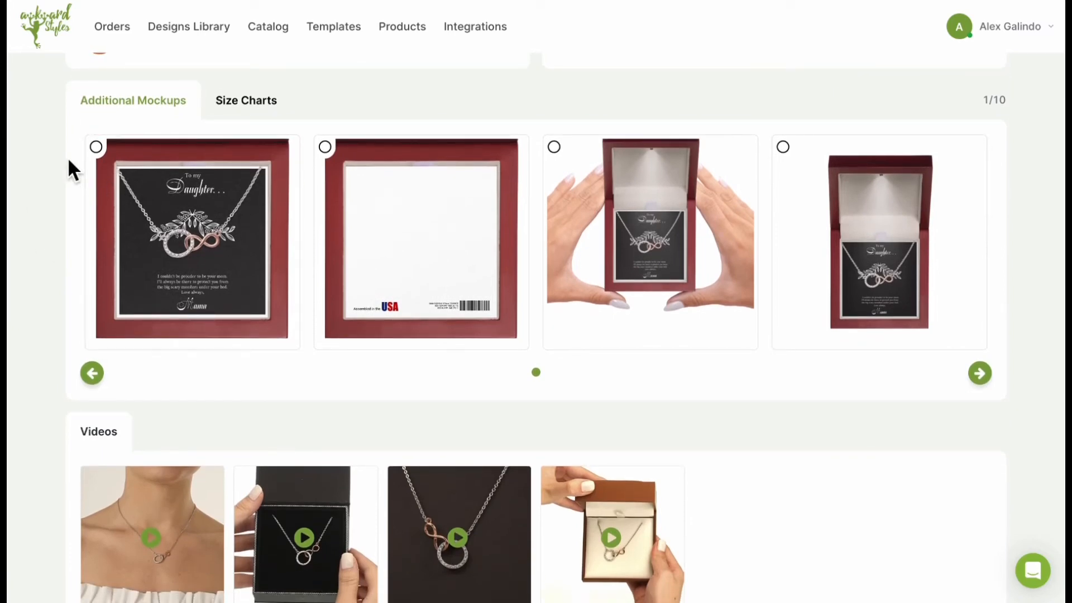
click(144, 172)
click(442, 232)
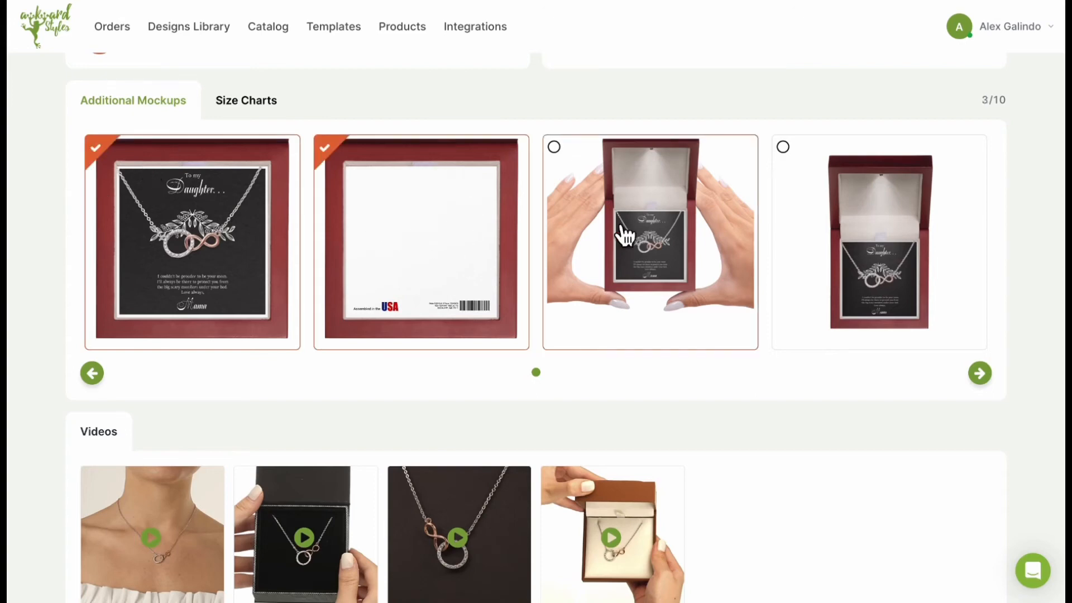
click(892, 263)
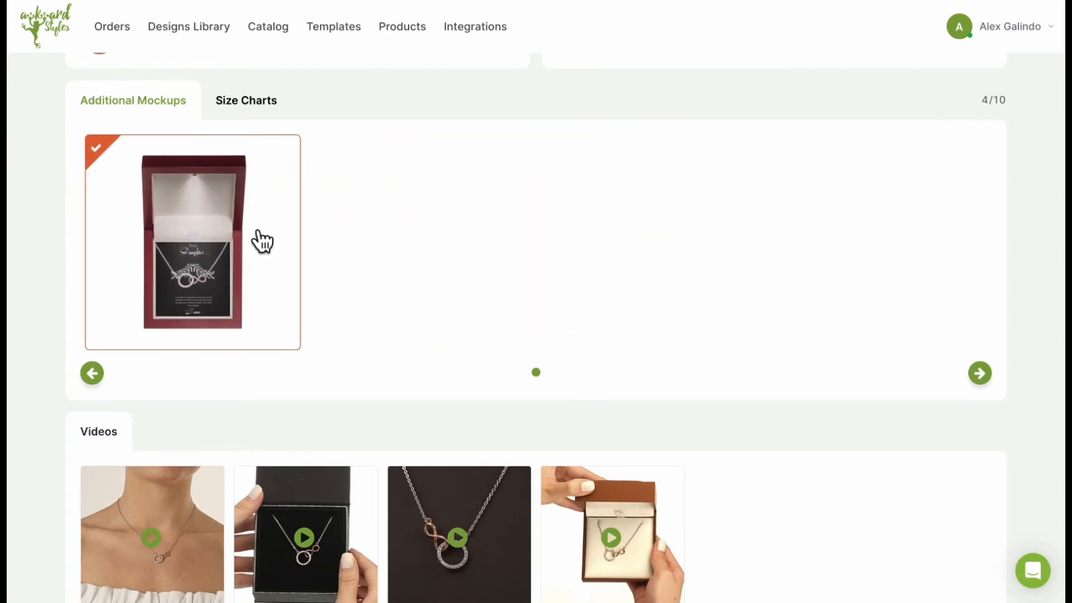
click(95, 374)
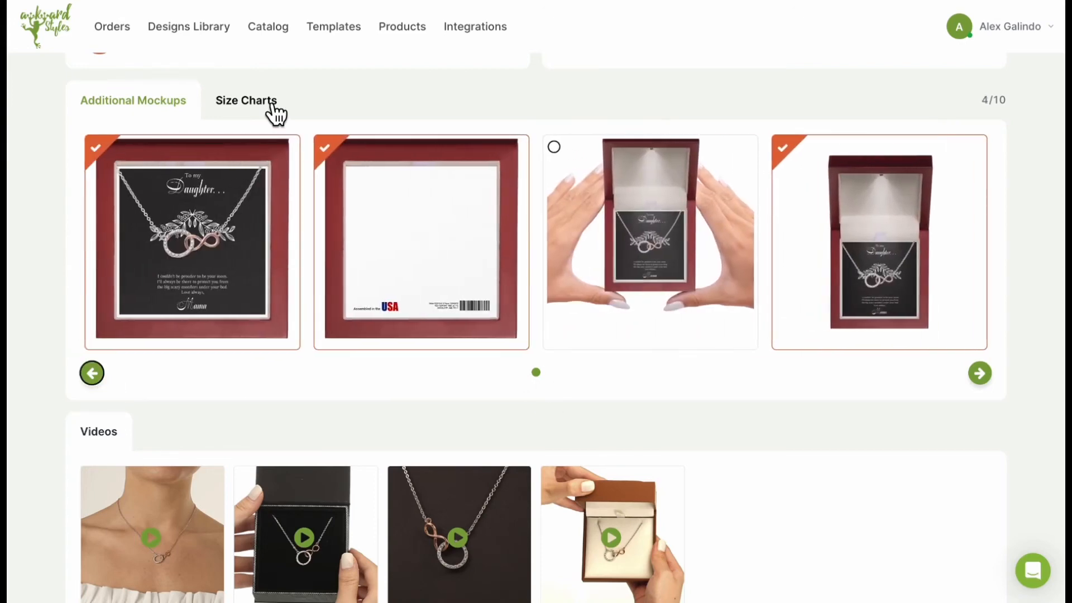
Include the necklace's size chart image in the listing and return to the additional mockups
click(271, 104)
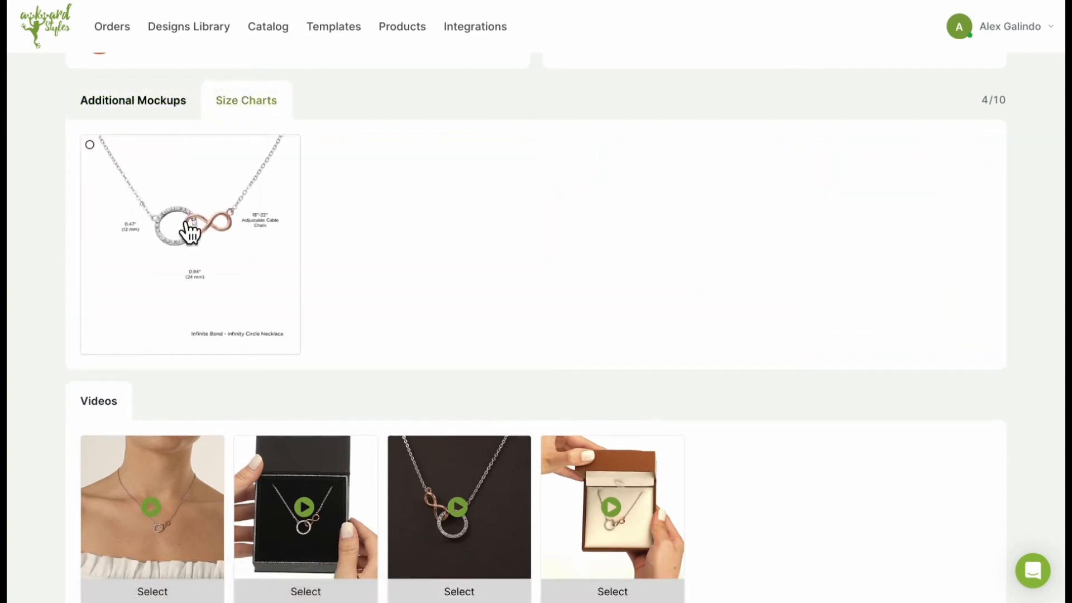
click(190, 231)
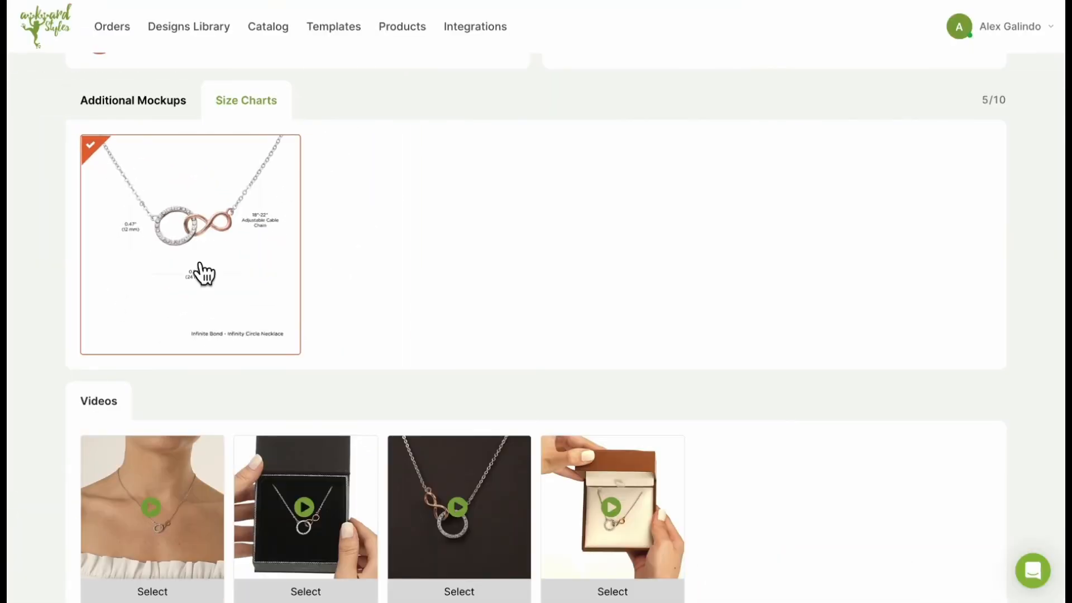
click(144, 102)
scroll(15, 257, up, 2)
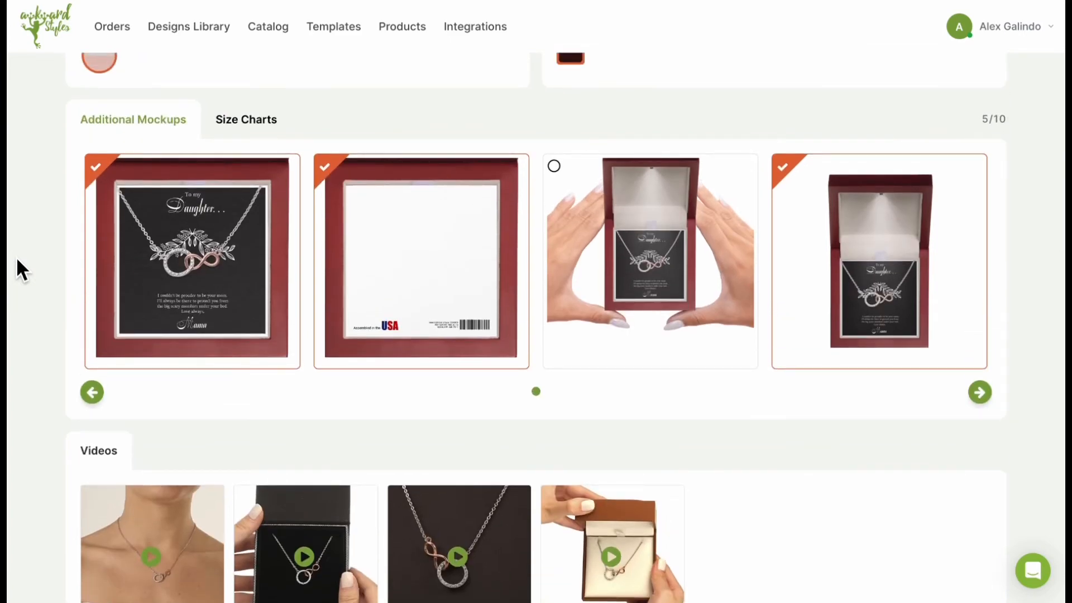
Select the product video of the necklace worn on the neck and preview it
scroll(21, 240, down, 6)
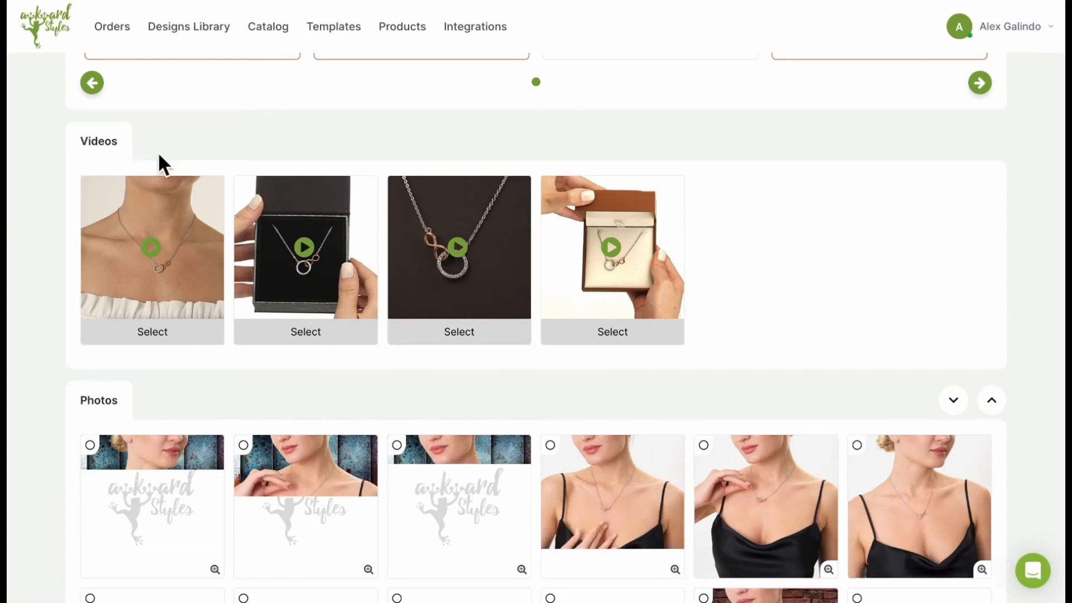
click(202, 338)
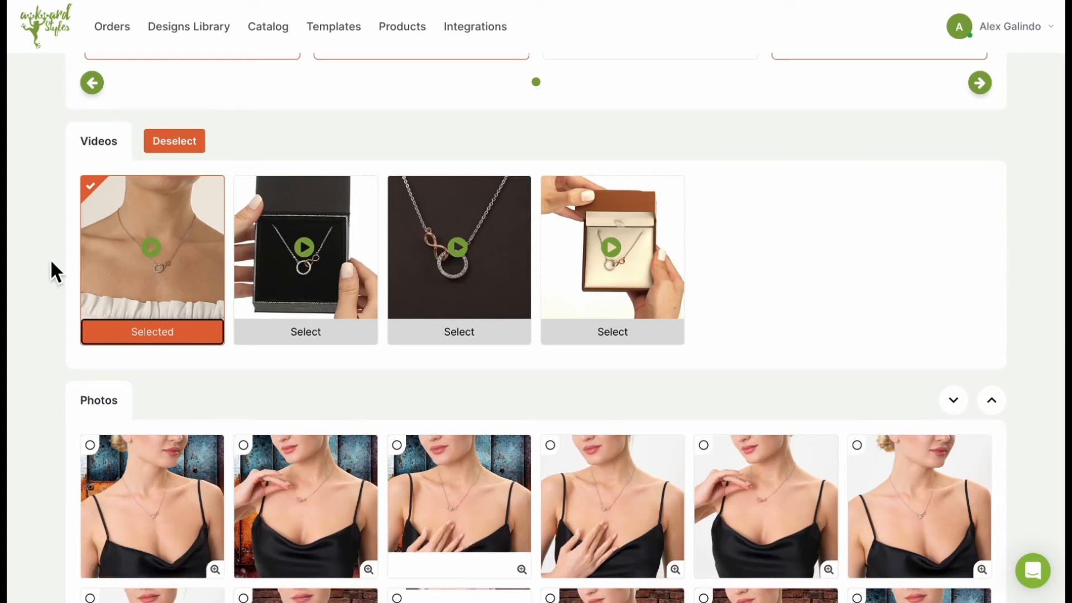
click(155, 248)
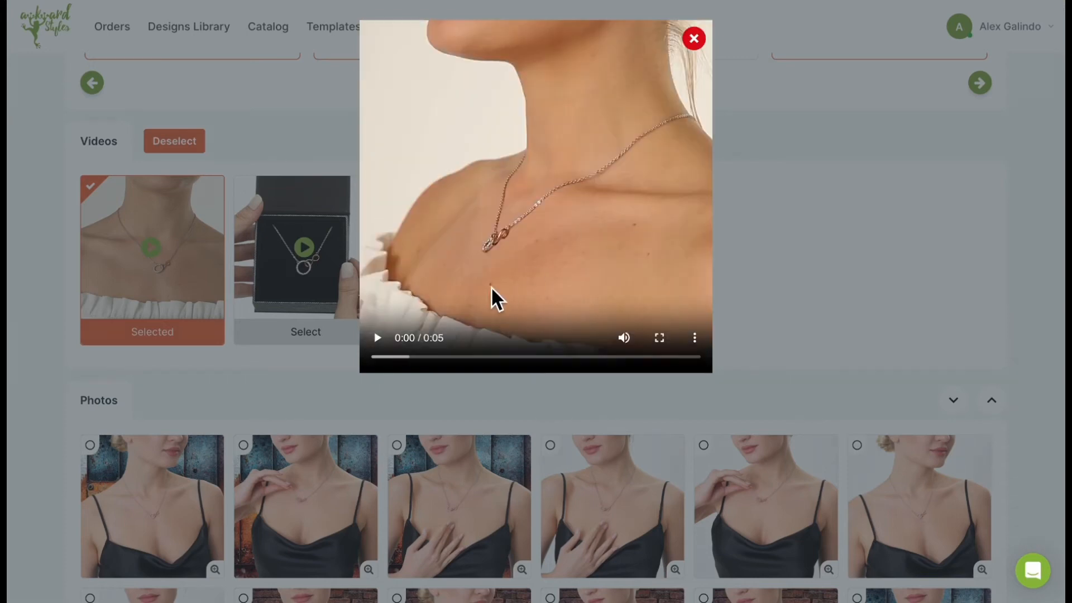
click(379, 340)
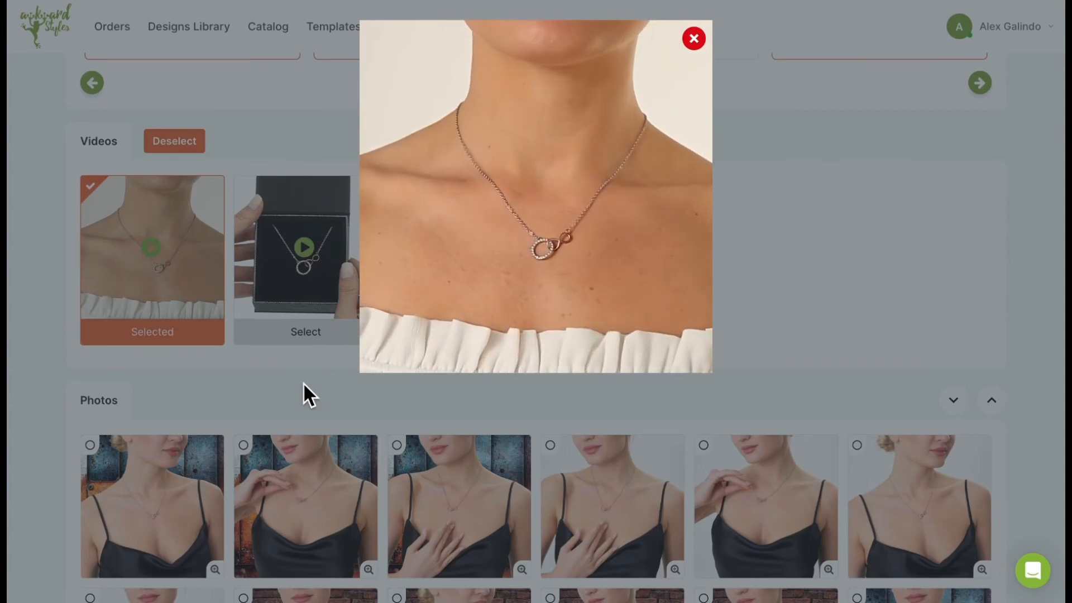
click(25, 272)
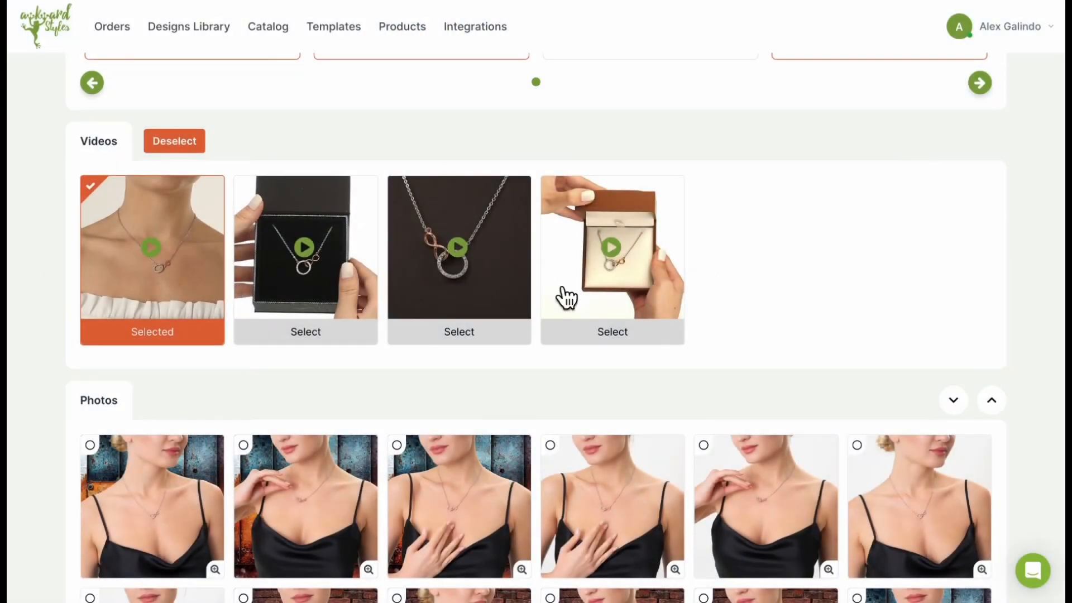
Add the photo of a man fastening the necklace on a woman facing forward to the listing images
scroll(34, 235, down, 5)
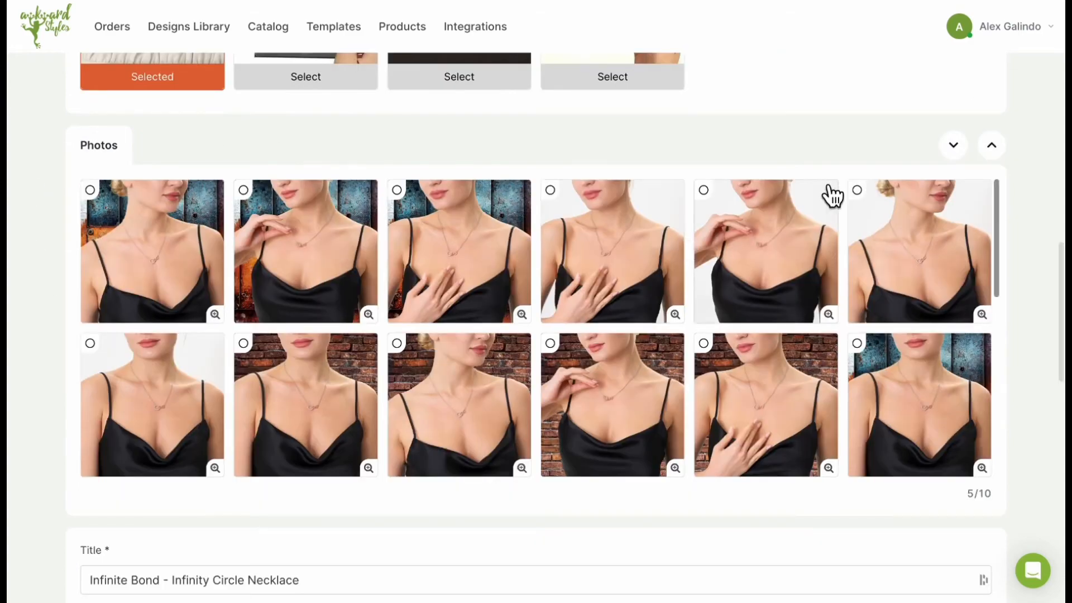
scroll(236, 333, down, 5)
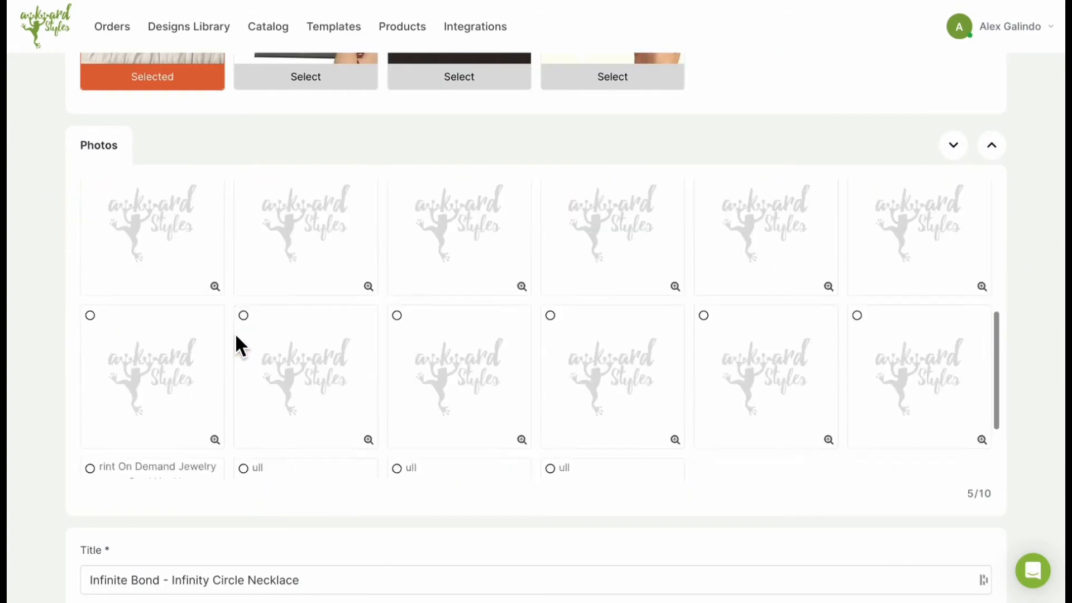
scroll(236, 334, up, 5)
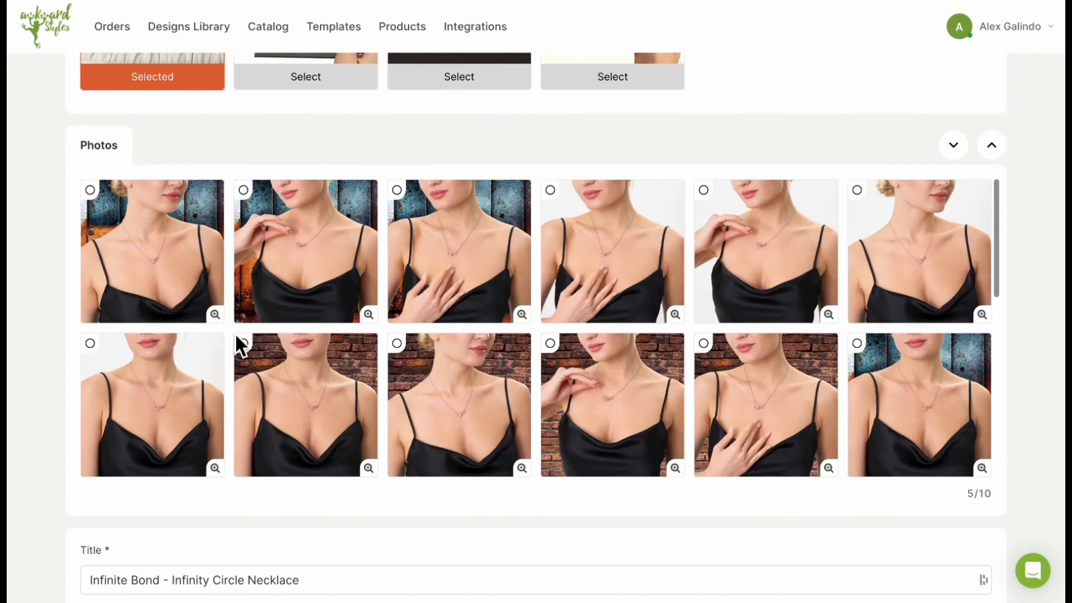
scroll(234, 333, down, 3)
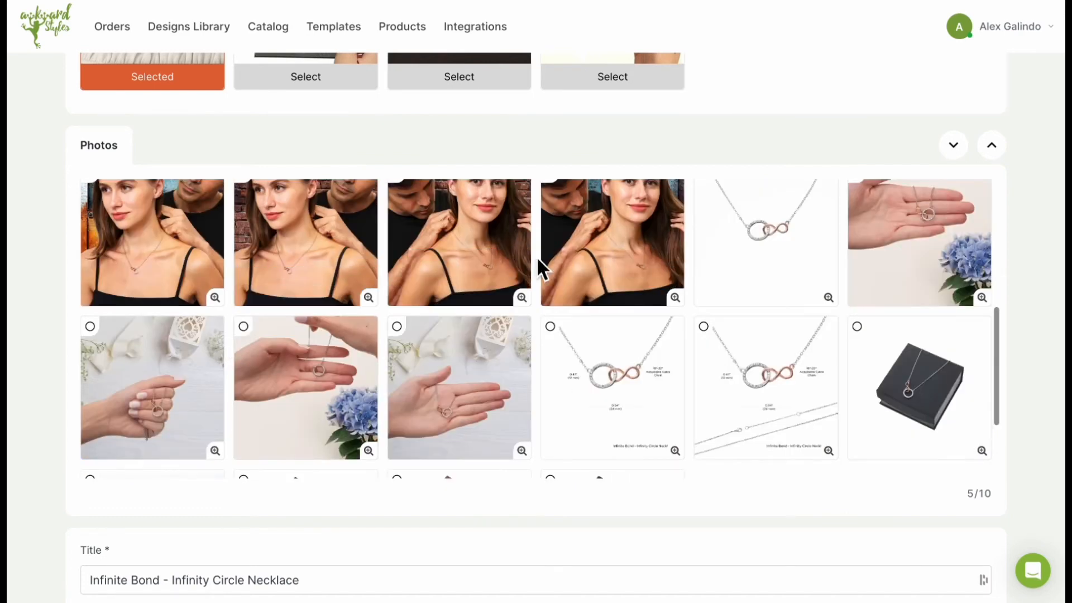
scroll(537, 258, up, 1)
click(419, 225)
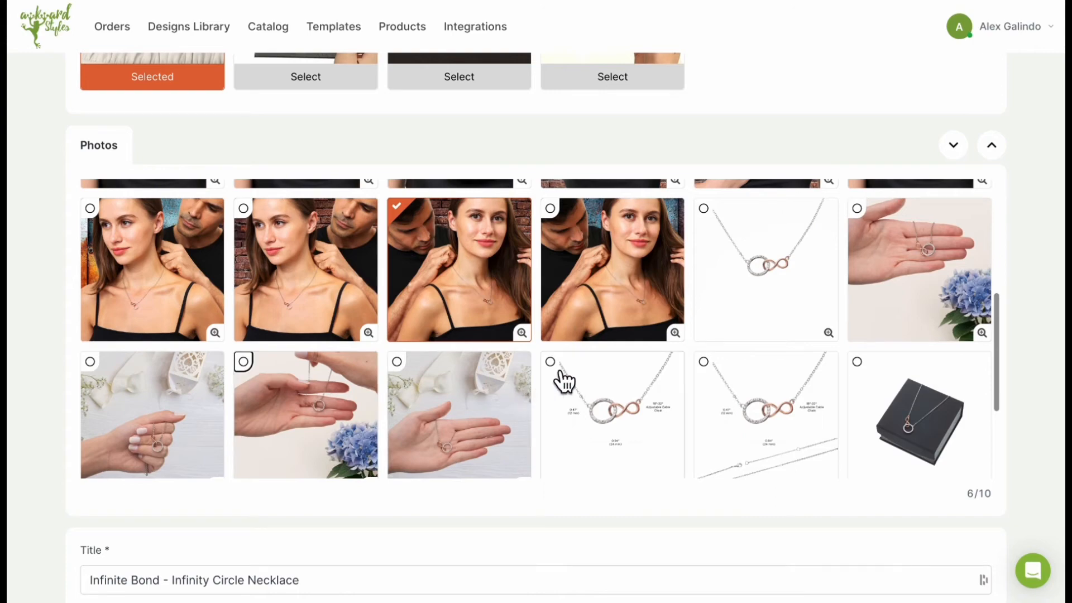
Review the remaining photos and all selected mockups and video for the listing
scroll(562, 378, down, 3)
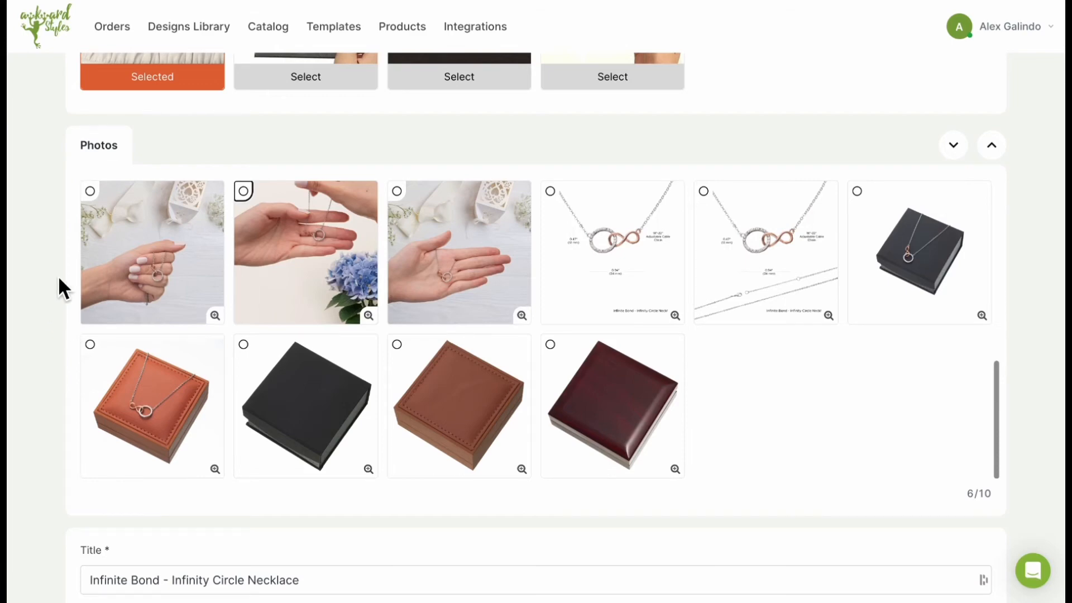
scroll(58, 276, down, 1)
scroll(58, 276, up, 5)
scroll(58, 275, up, 10)
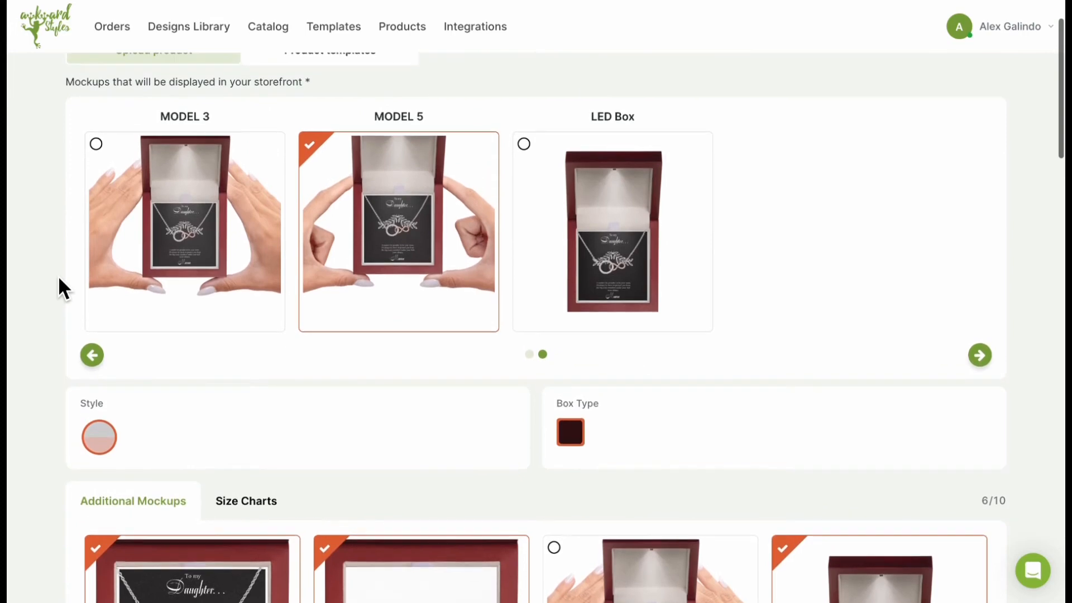
scroll(58, 277, down, 5)
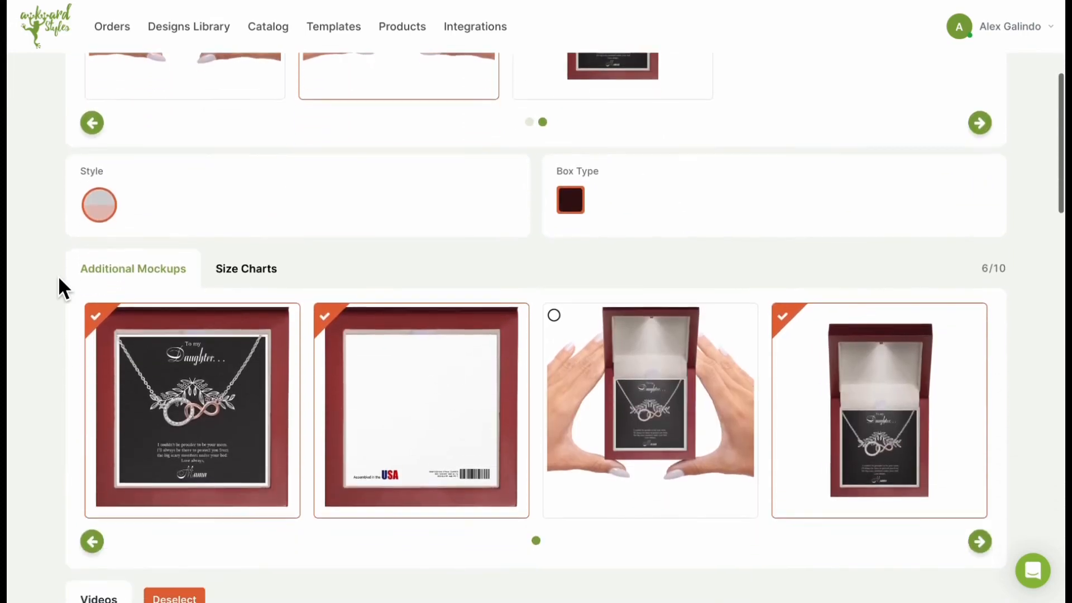
scroll(59, 277, down, 5)
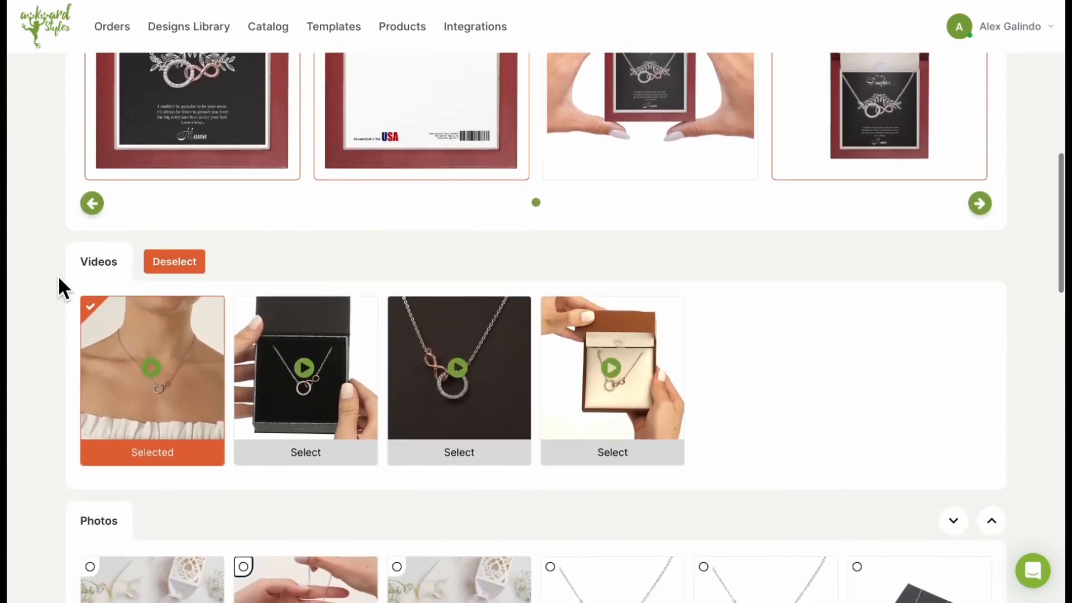
scroll(58, 276, down, 5)
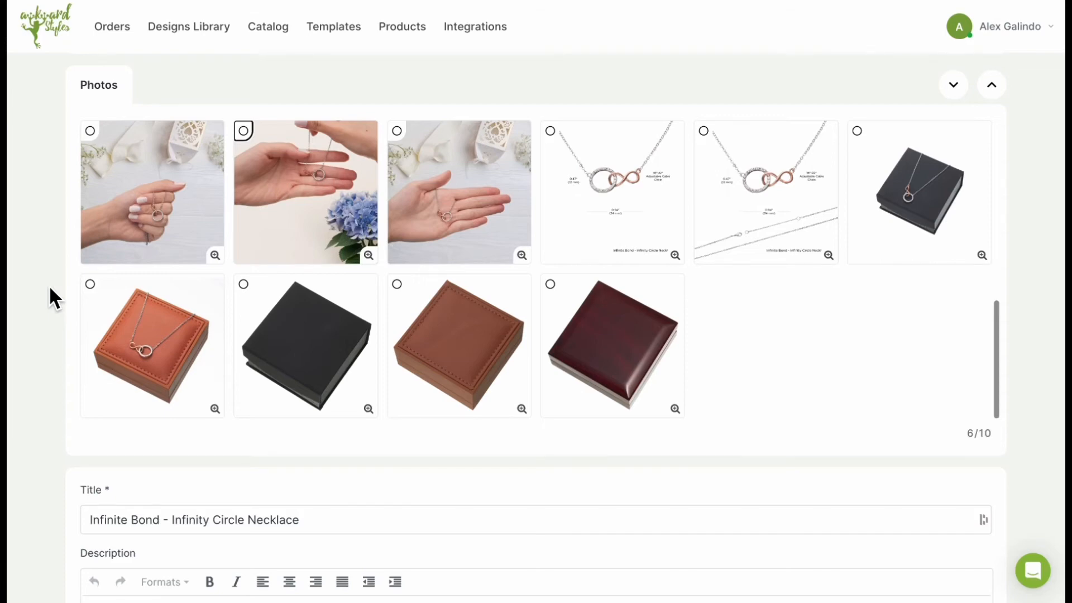
Review the listing's title and highlight the list of necklace features in its description
scroll(49, 284, down, 6)
click(212, 189)
key(ctrl+a)
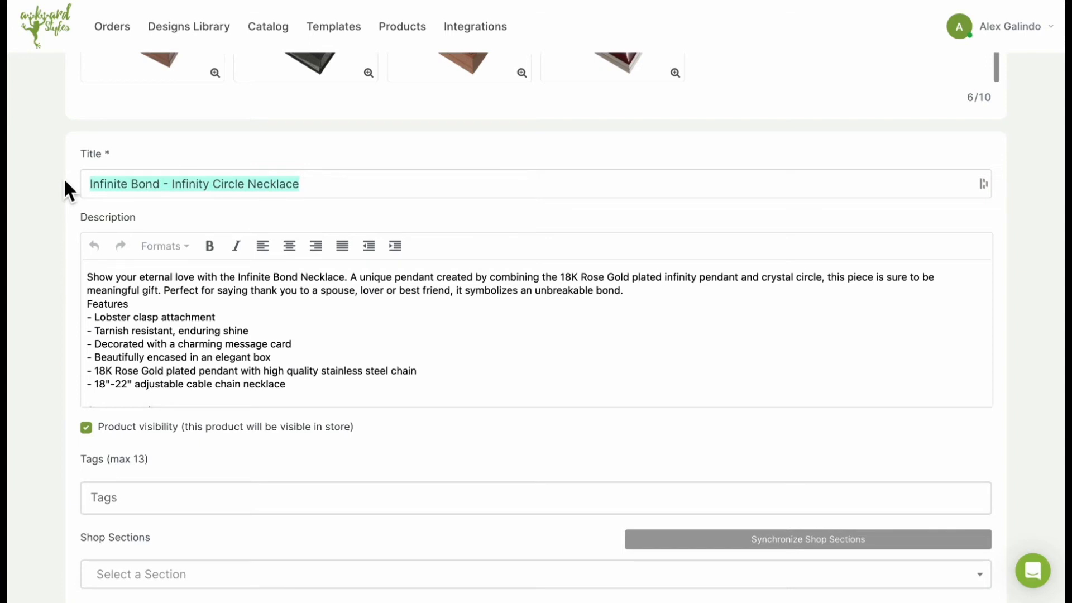
key(Tab)
scroll(268, 270, down, 1)
click(304, 326)
drag(303, 327, 82, 253)
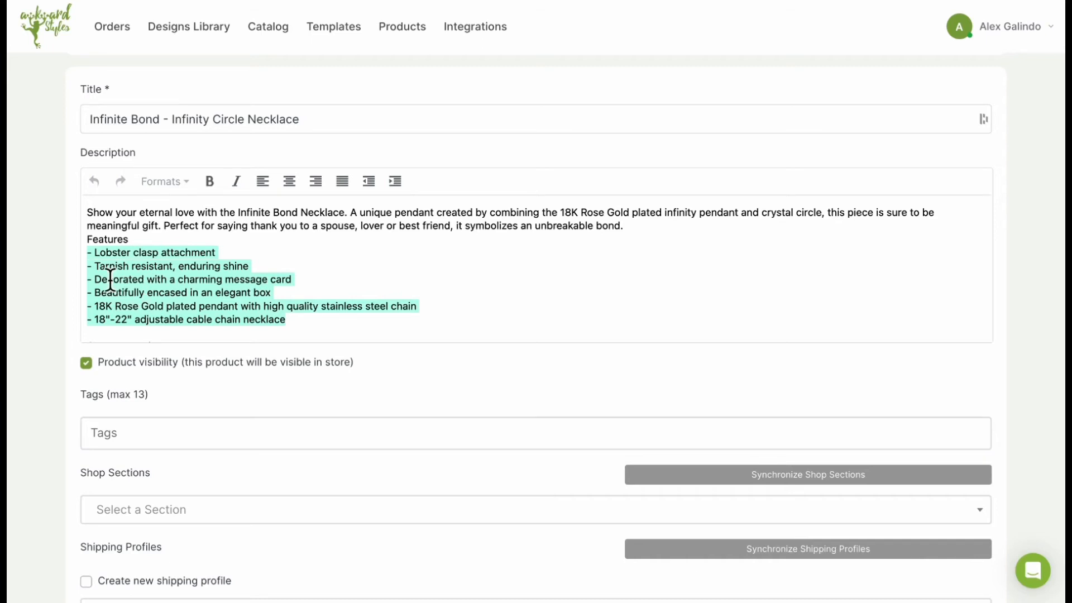
Examine the listing's product visibility, tags, shop section, shipping profile, occasion and variation settings
scroll(65, 256, down, 2)
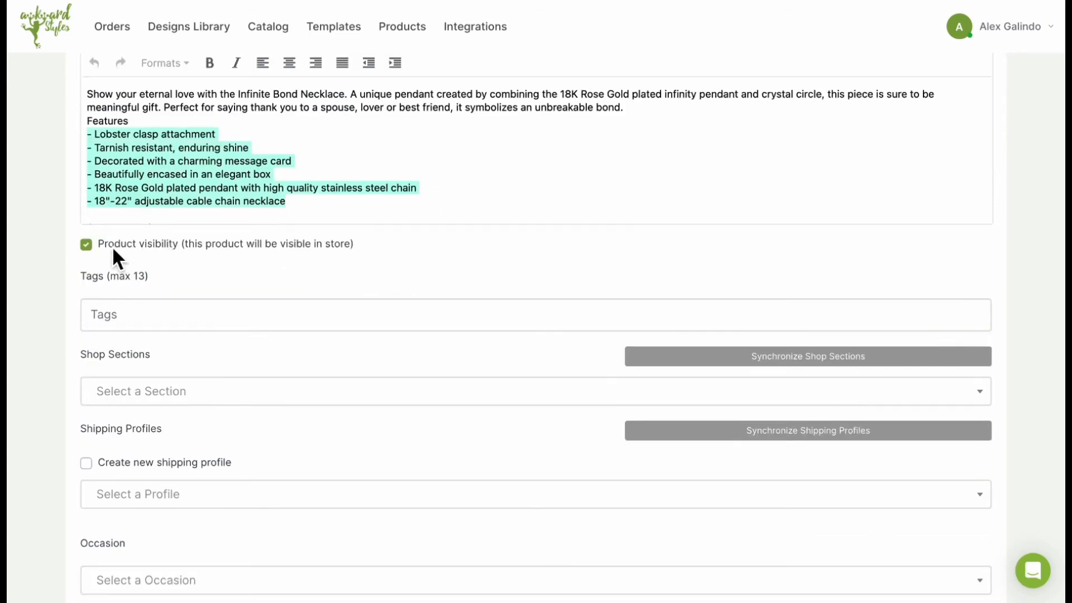
click(89, 246)
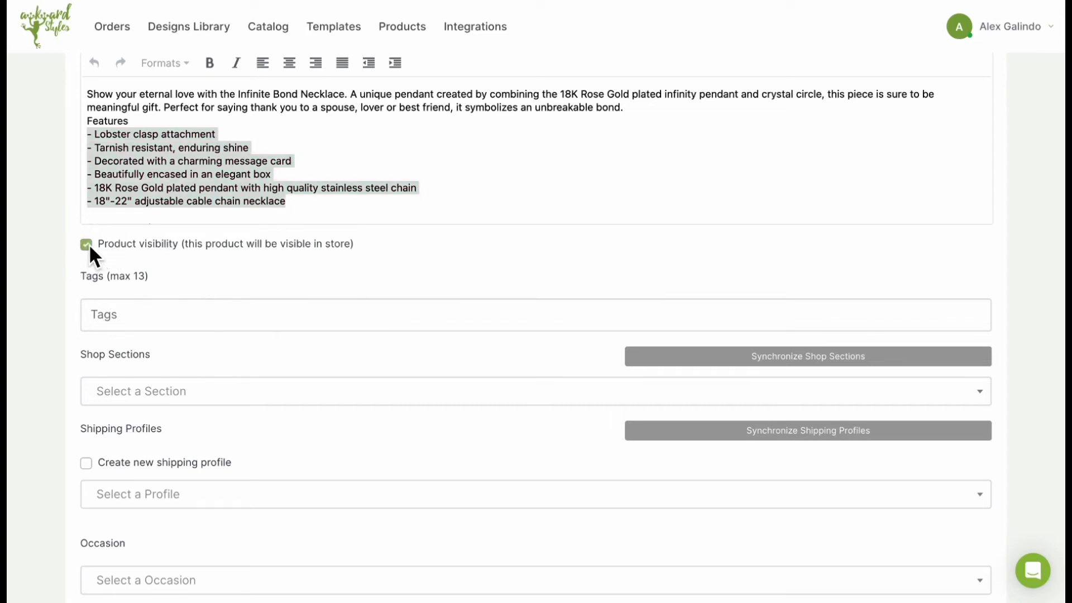
scroll(41, 277, down, 1)
key(Tab)
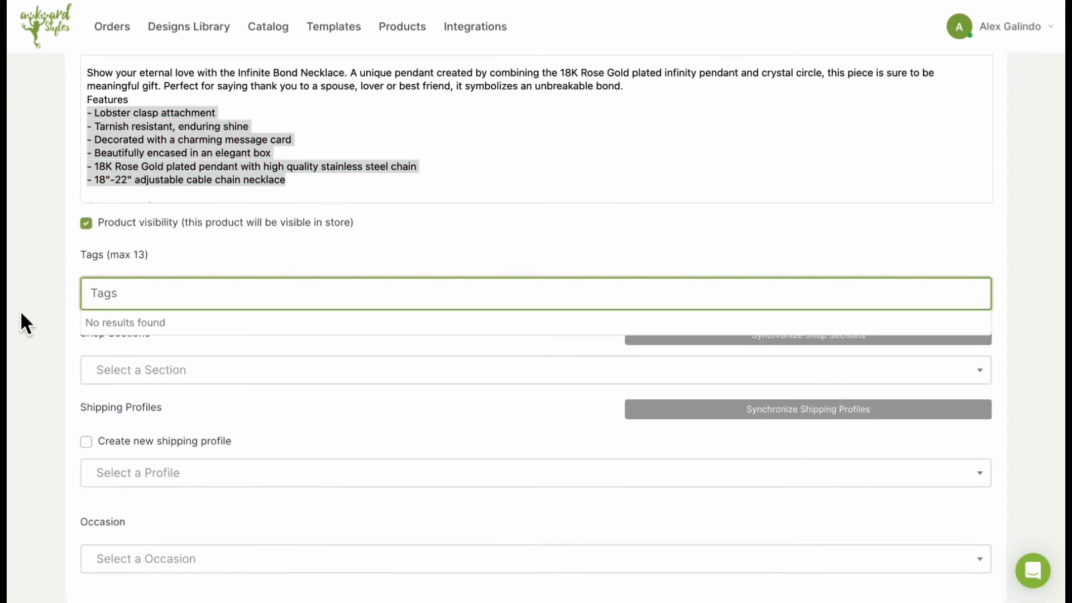
key(Escape)
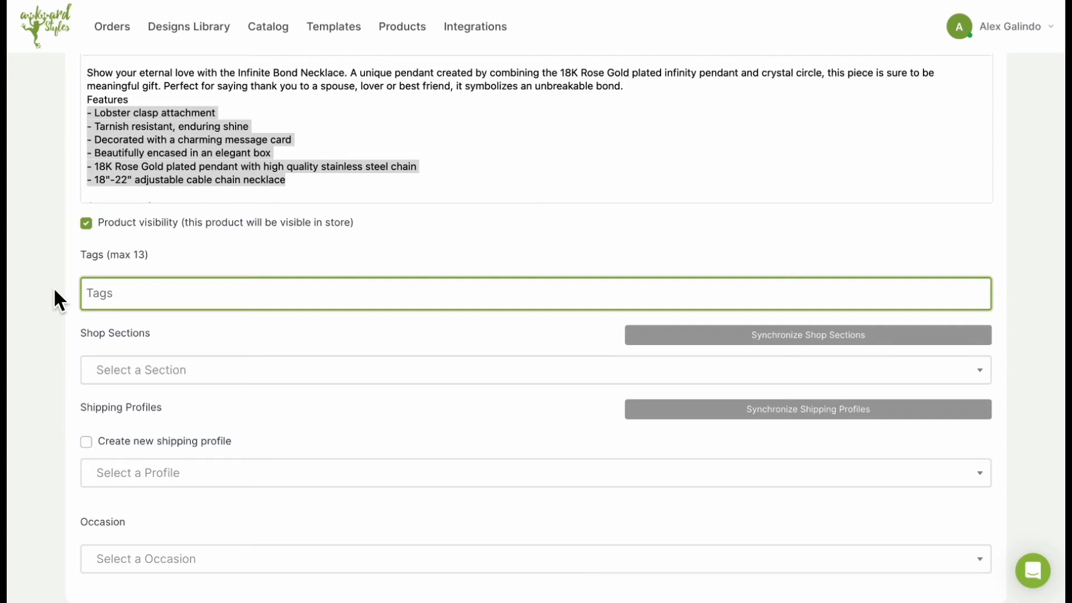
scroll(54, 287, down, 3)
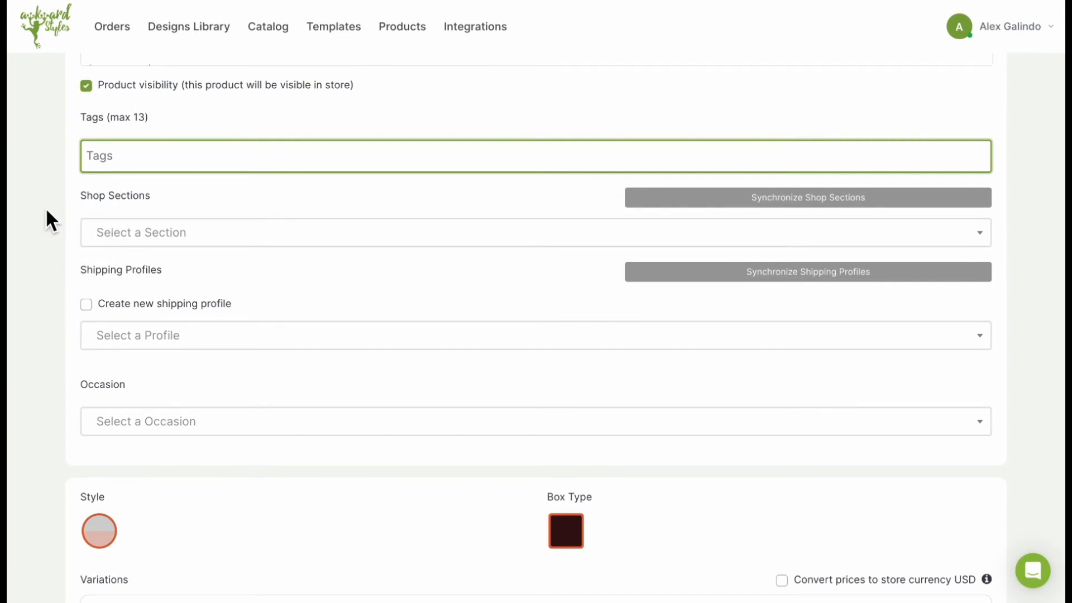
scroll(39, 285, down, 5)
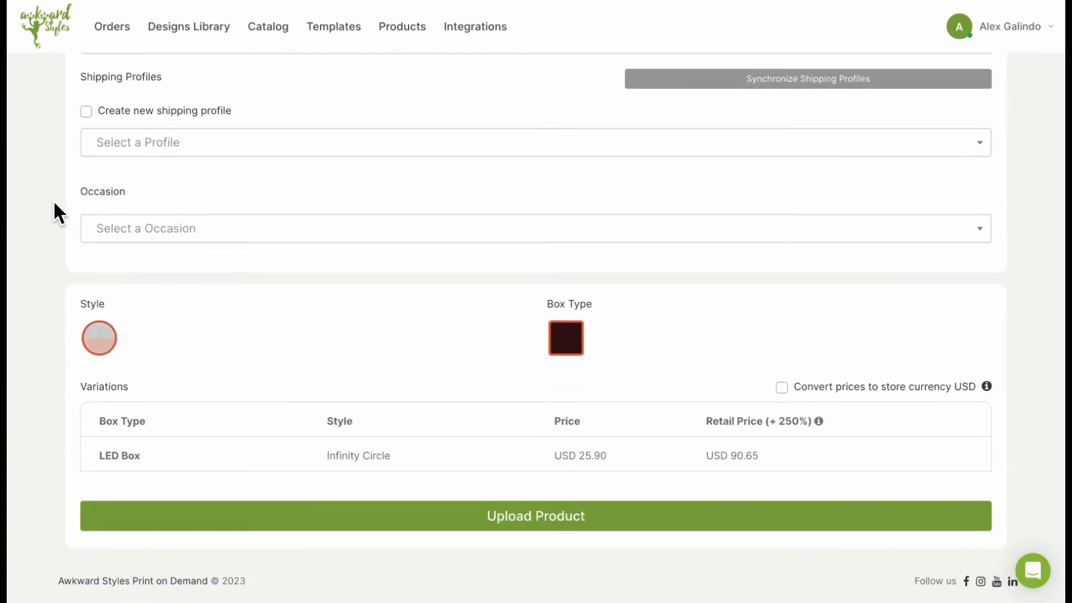
scroll(52, 208, up, 2)
scroll(54, 206, up, 2)
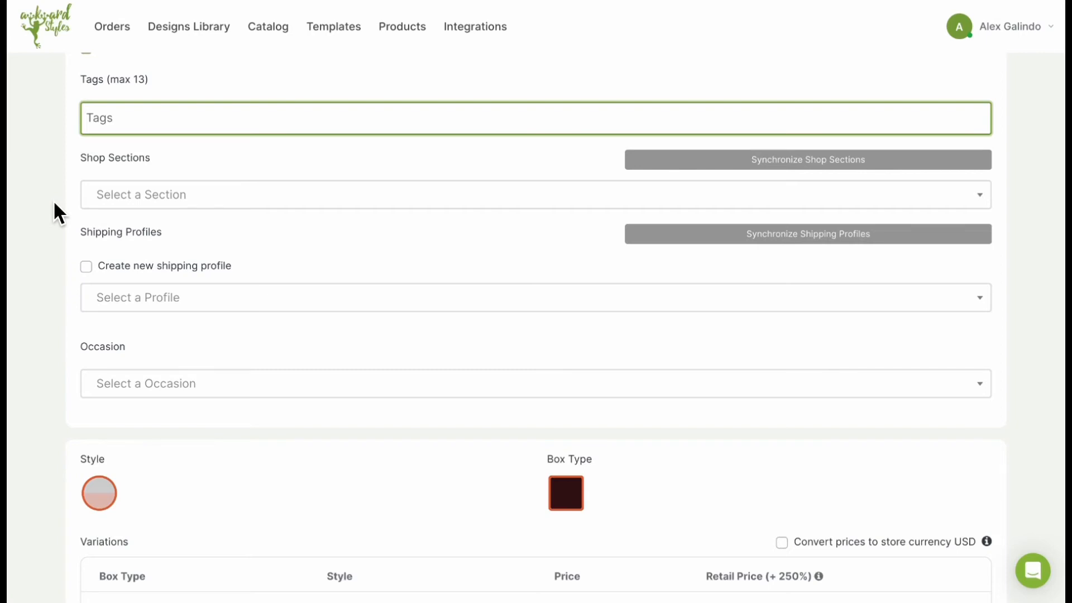
scroll(54, 203, down, 3)
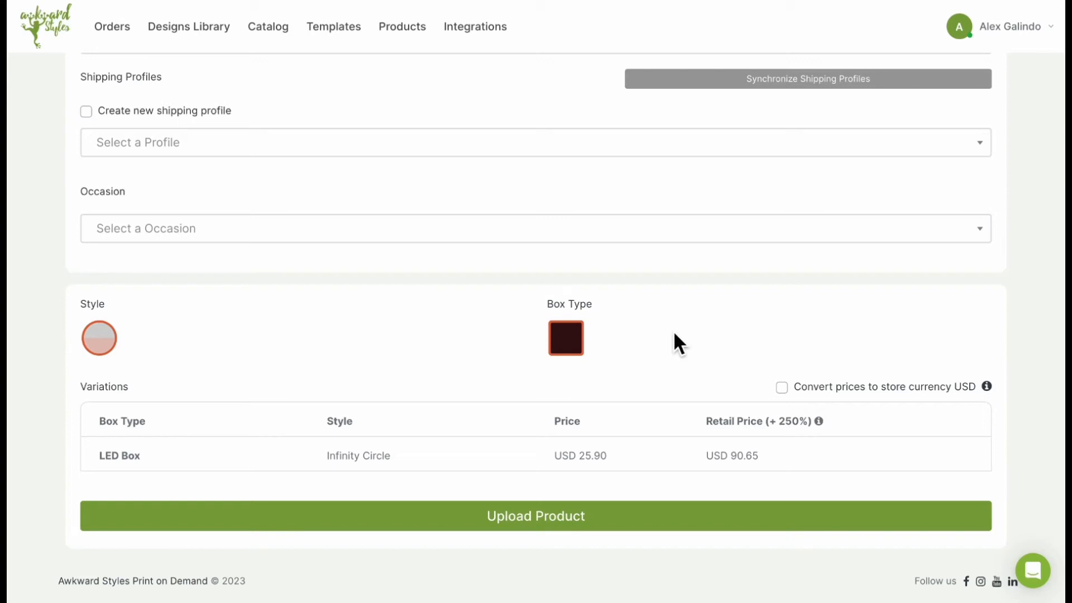
Set the LED Box variation's retail price to 70 and enable price conversion to the store currency USD
mouse_move(762, 413)
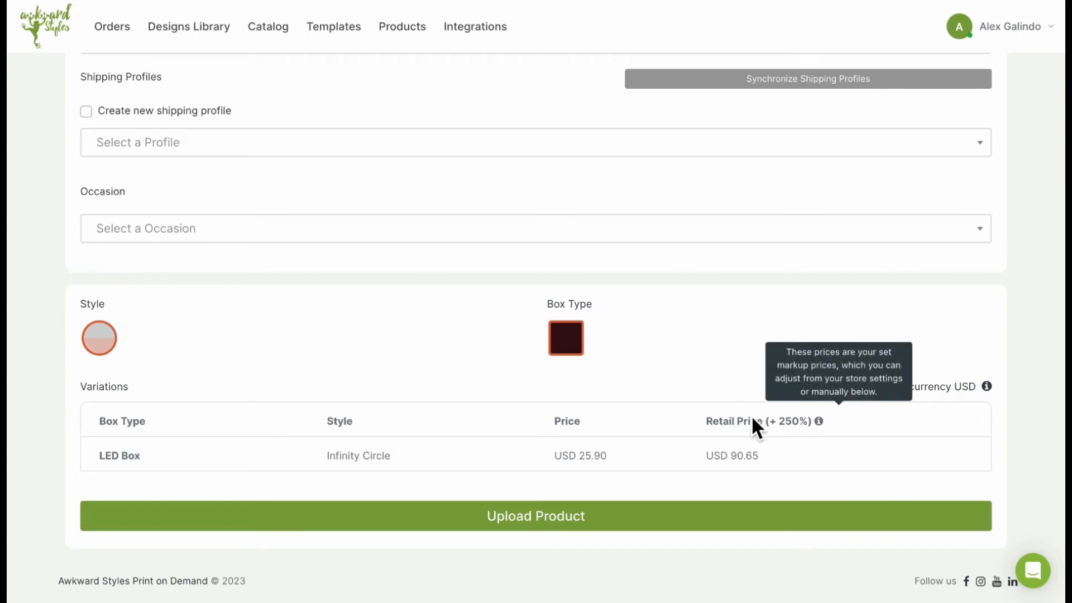
click(753, 462)
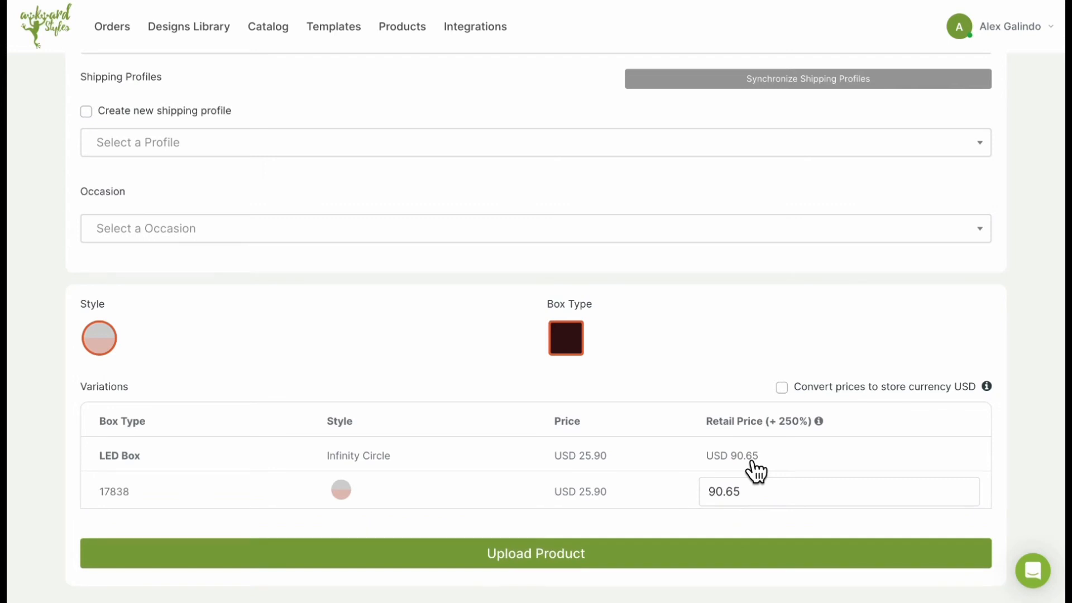
mouse_move(588, 349)
double_click(756, 496)
text(70)
click(785, 388)
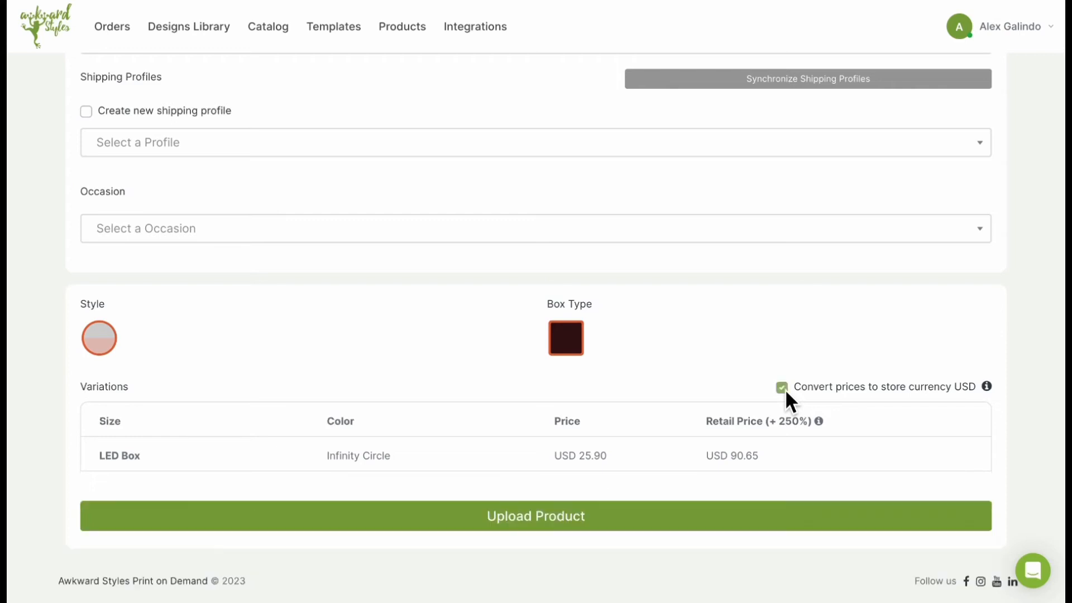
mouse_move(987, 387)
scroll(66, 158, up, 15)
scroll(66, 158, up, 12)
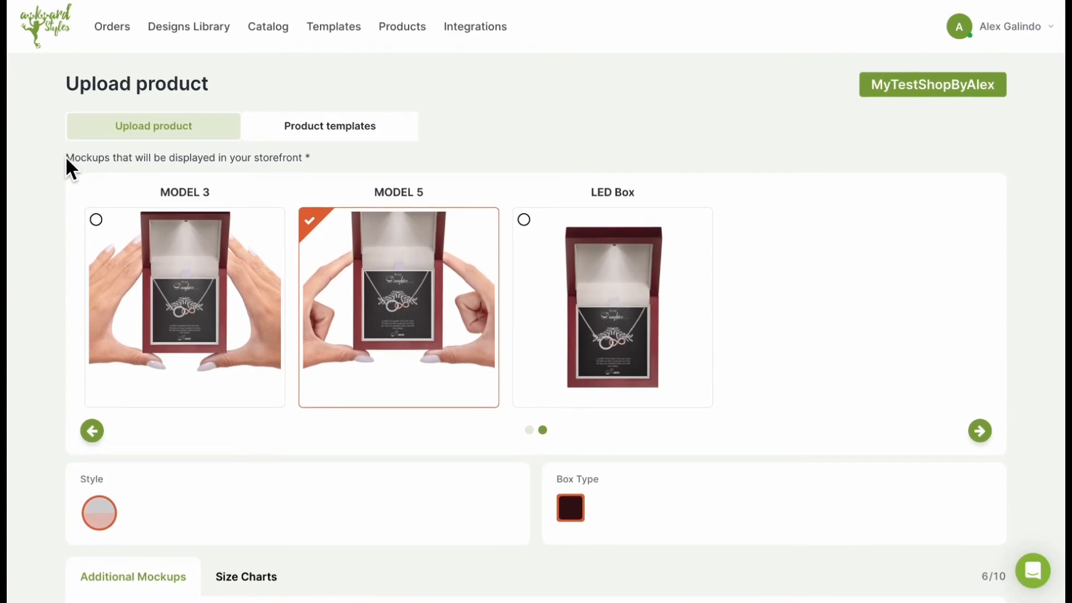
scroll(66, 156, down, 1)
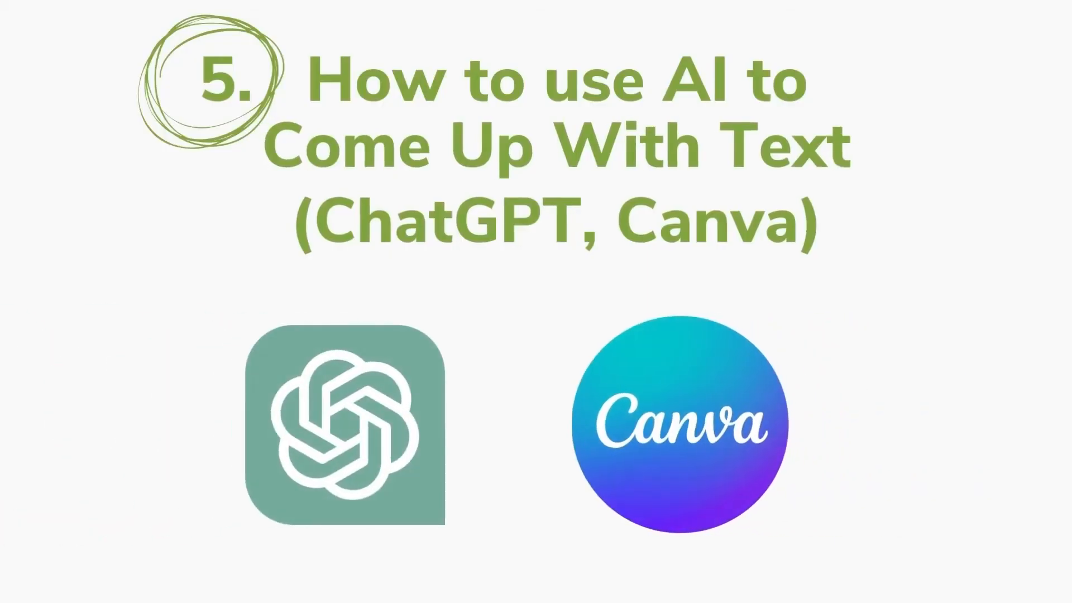
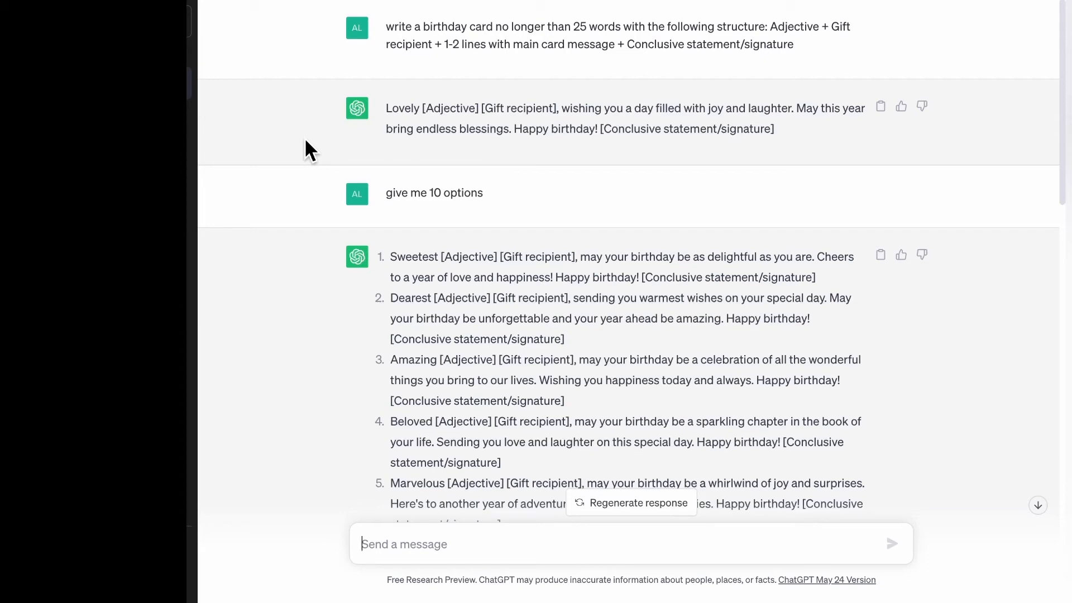
Switch to ChatGPT and read the 25-word birthday card prompt and the first ten message options
scroll(305, 141, down, 3)
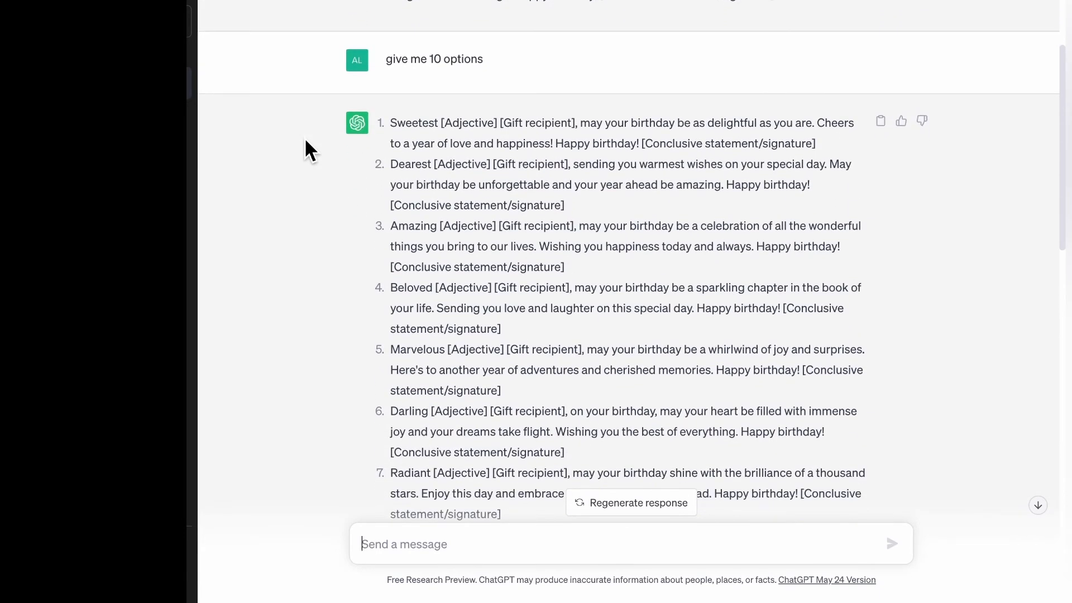
scroll(310, 229, down, 2)
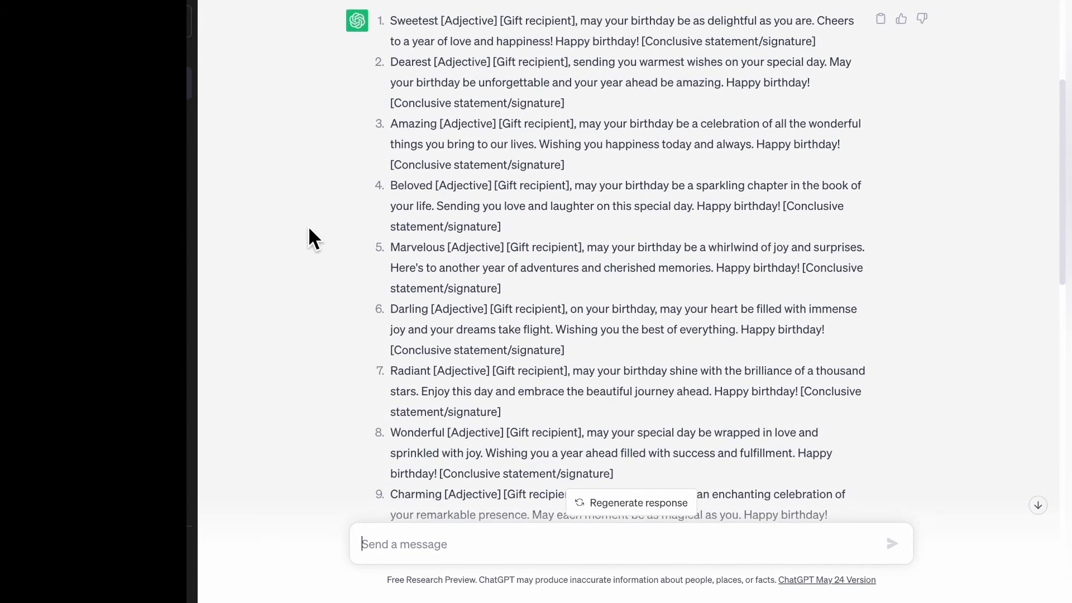
scroll(310, 229, up, 1)
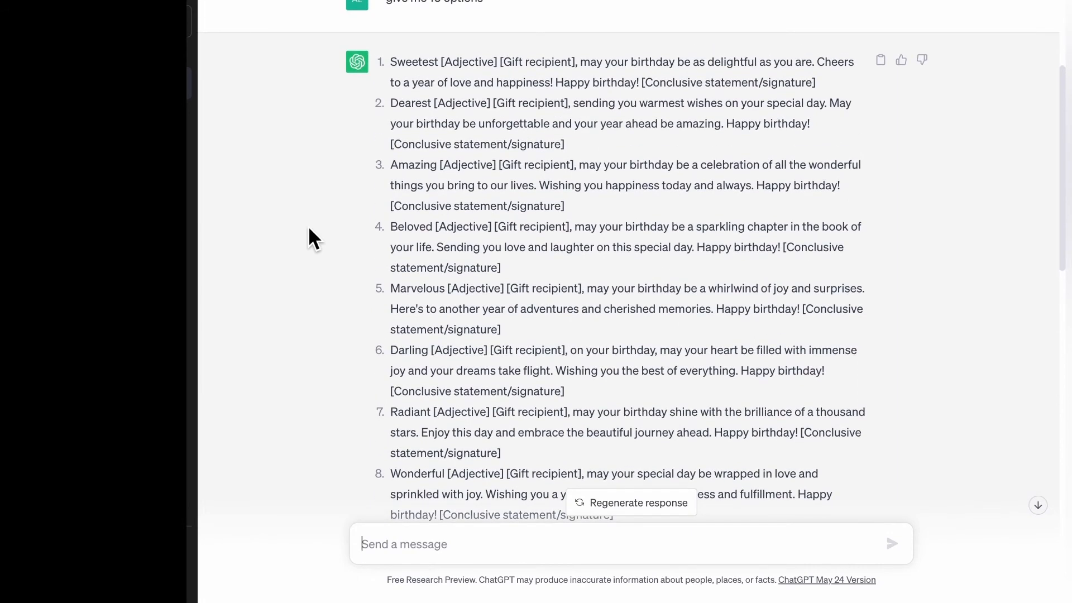
scroll(309, 229, up, 4)
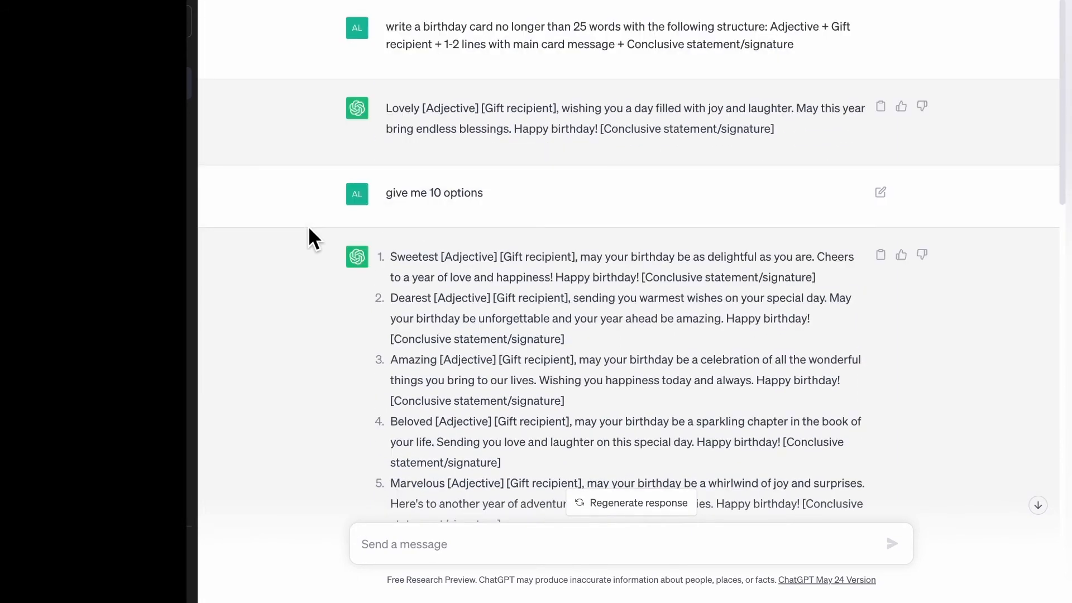
scroll(314, 310, down, 3)
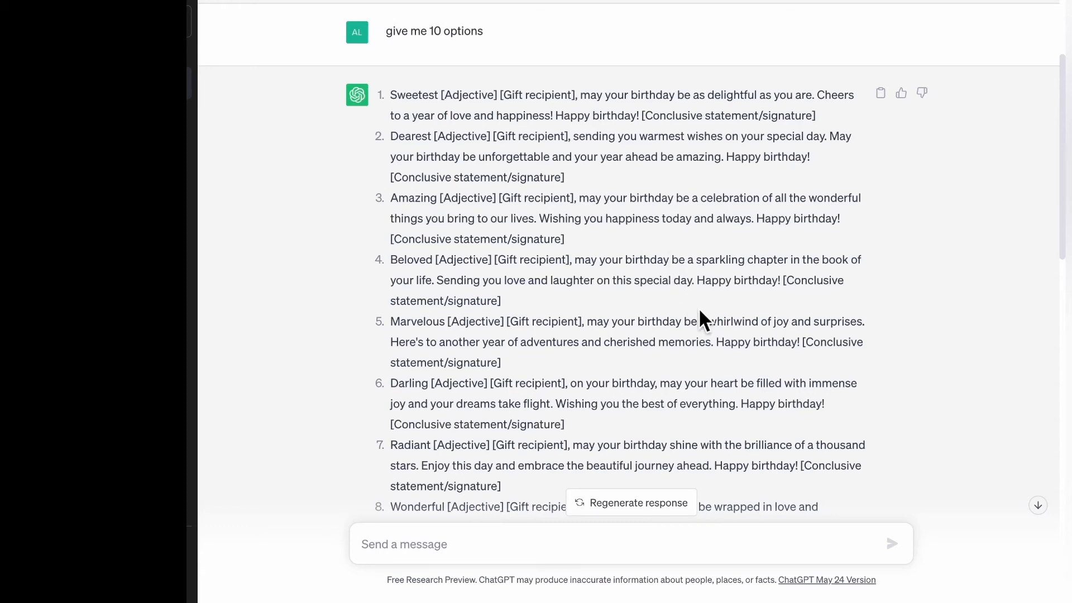
scroll(699, 307, down, 2)
scroll(698, 307, down, 3)
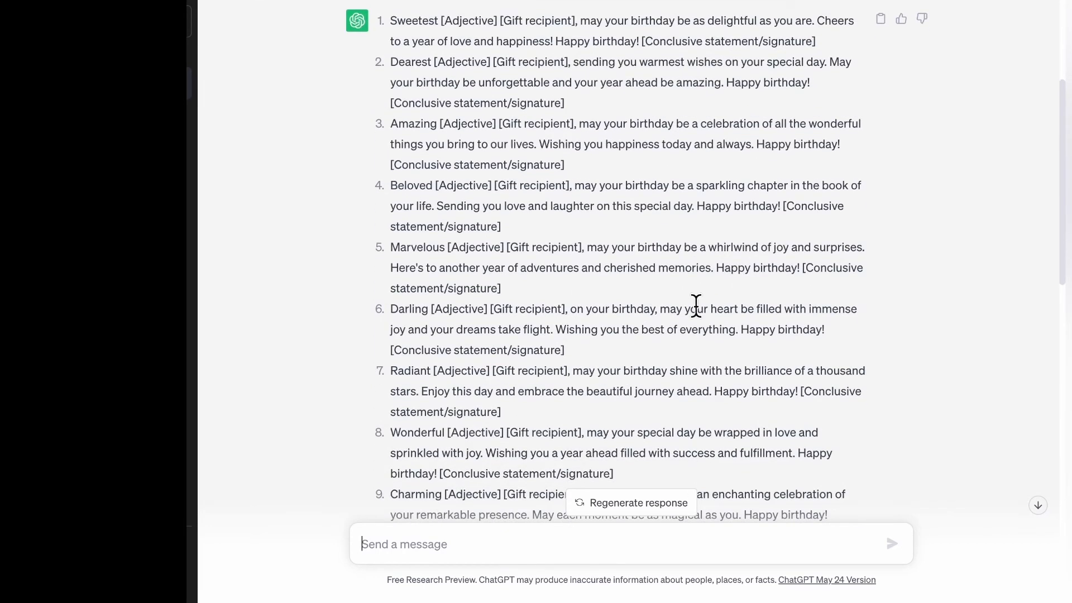
Examine the follow-up request for more variety and the second list of birthday card messages
scroll(695, 329, down, 5)
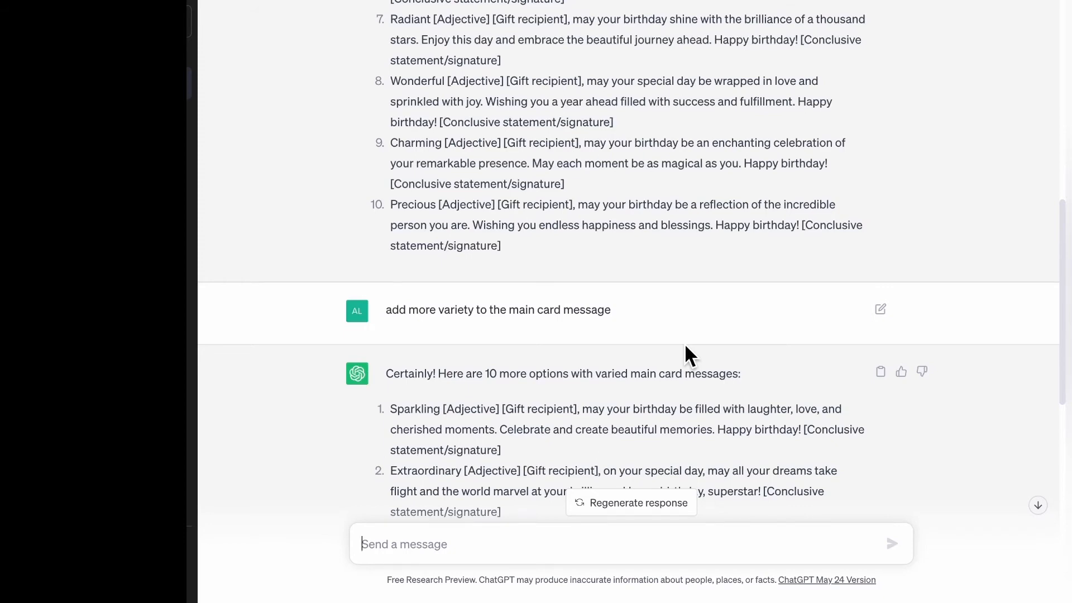
scroll(685, 346, down, 3)
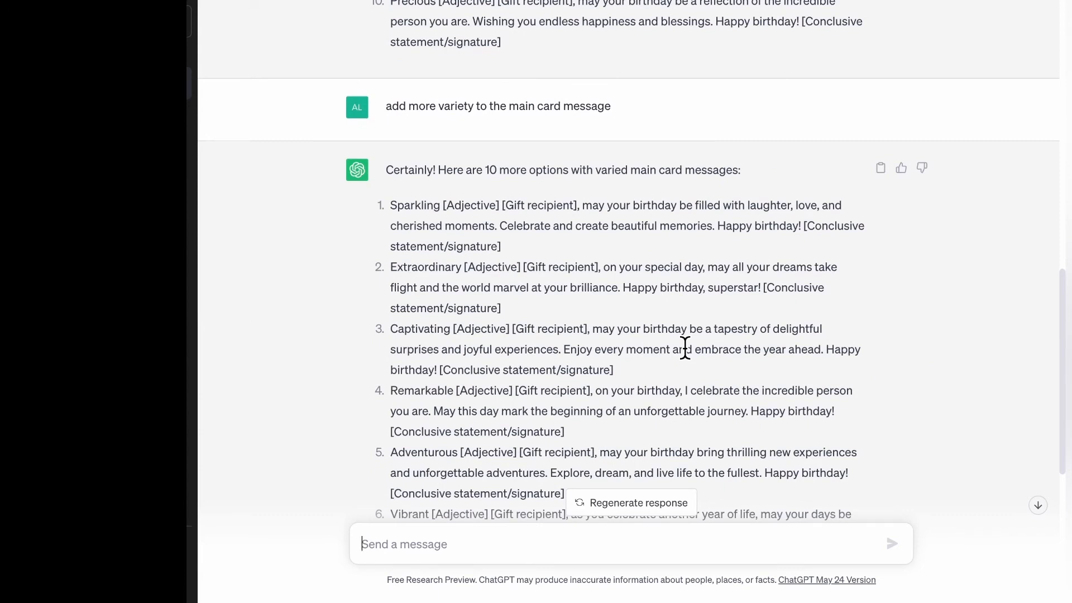
scroll(686, 346, down, 1)
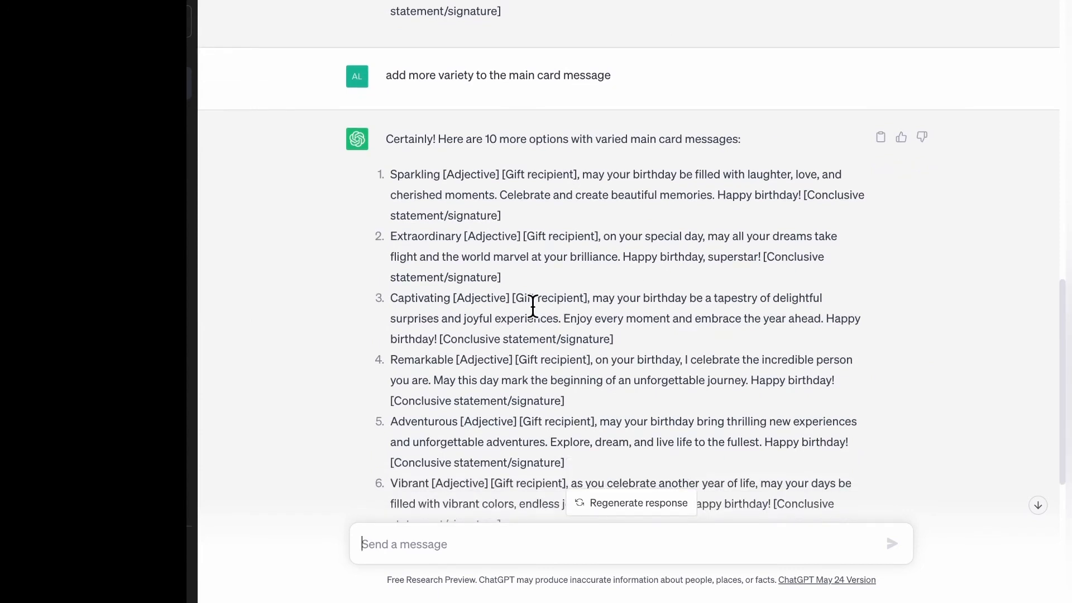
scroll(477, 335, up, 3)
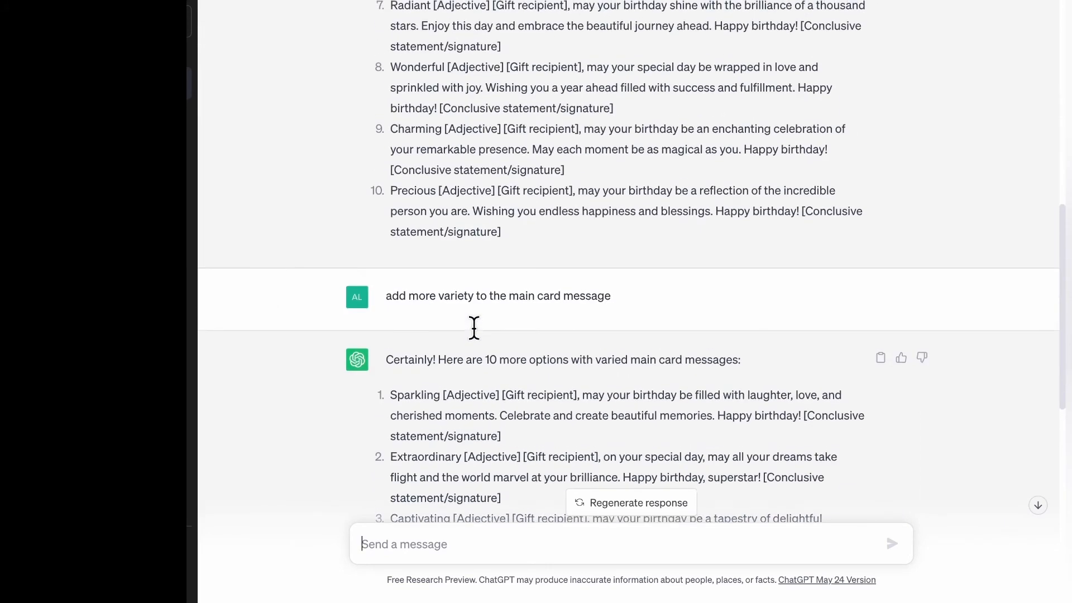
scroll(476, 337, down, 3)
scroll(474, 329, down, 1)
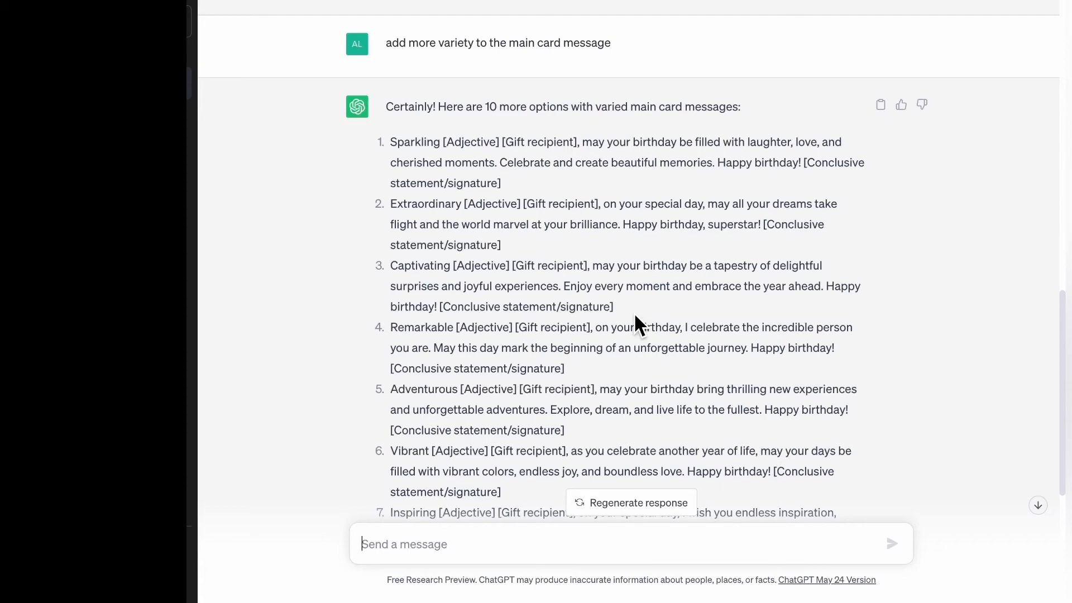
scroll(634, 314, down, 1)
scroll(635, 316, down, 3)
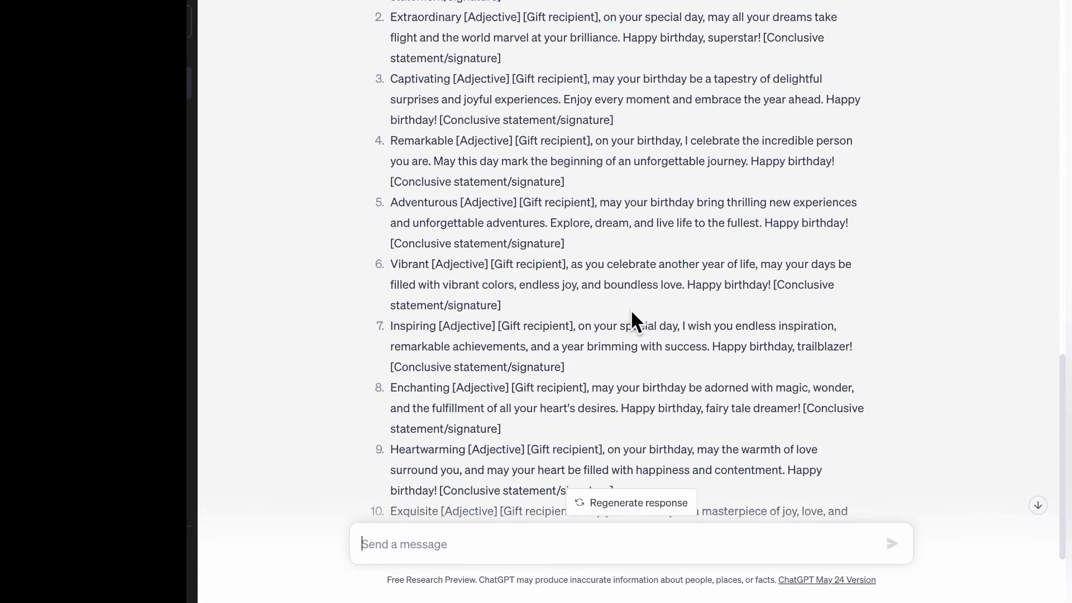
scroll(632, 313, down, 2)
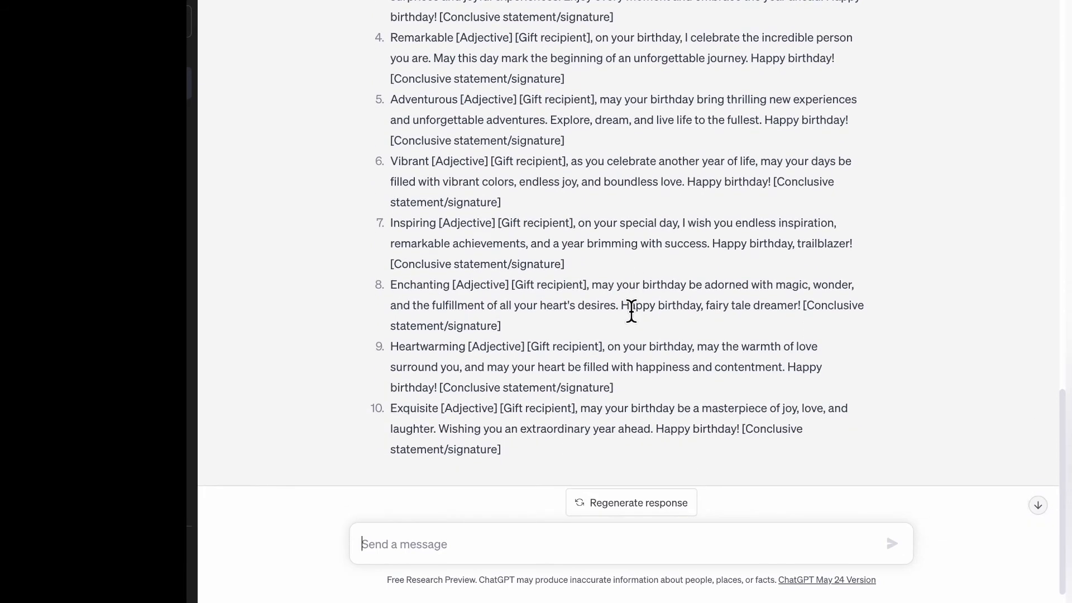
Highlight the [Gift recipient] placeholder in the eighth varied message and go back up through the conversation
scroll(632, 311, up, 3)
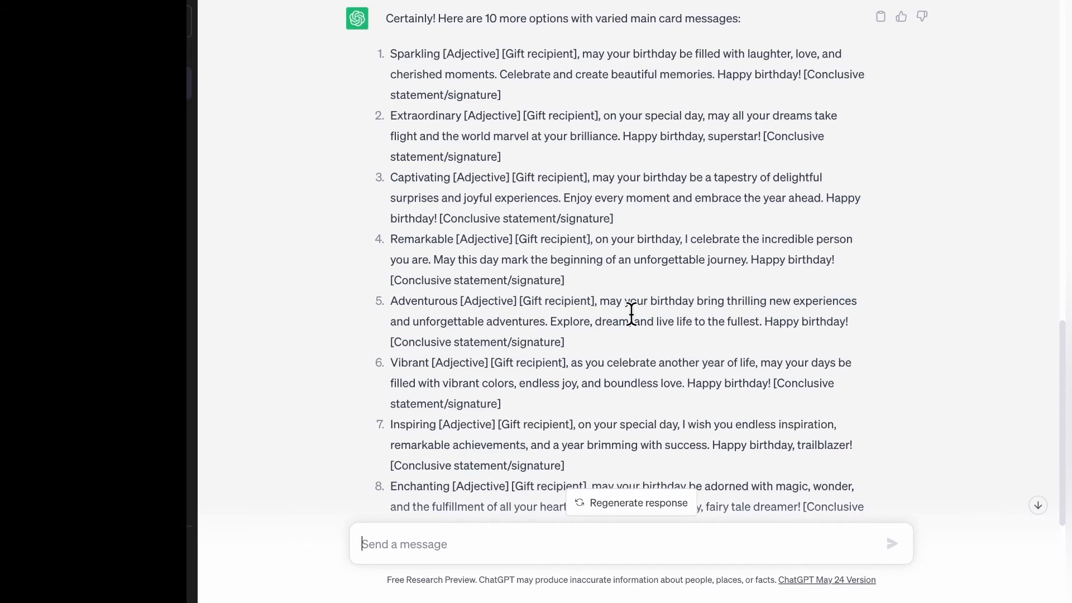
scroll(630, 314, down, 5)
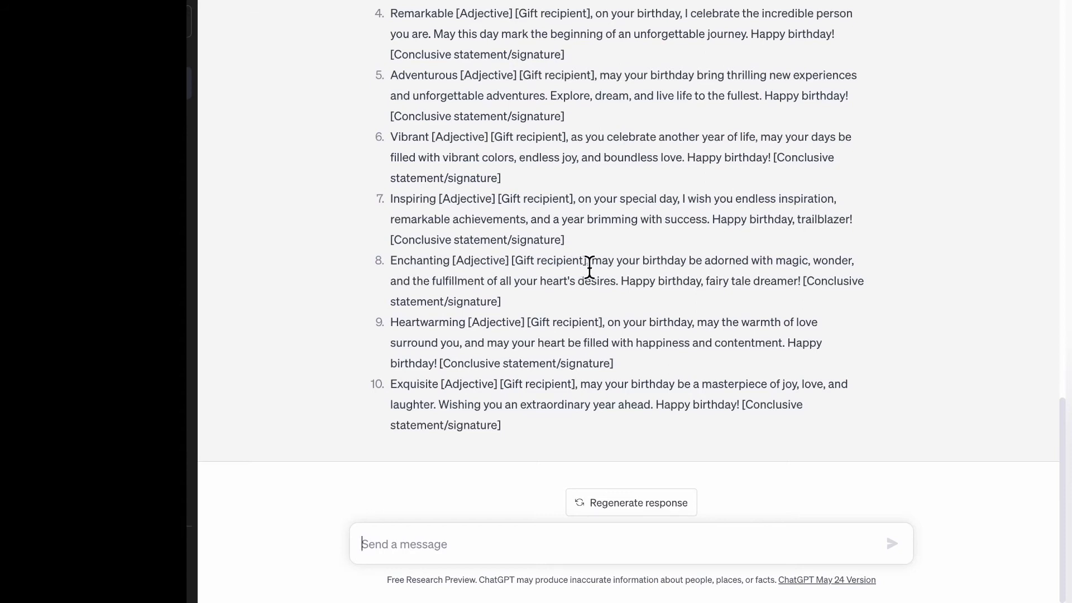
drag(587, 262, 511, 261)
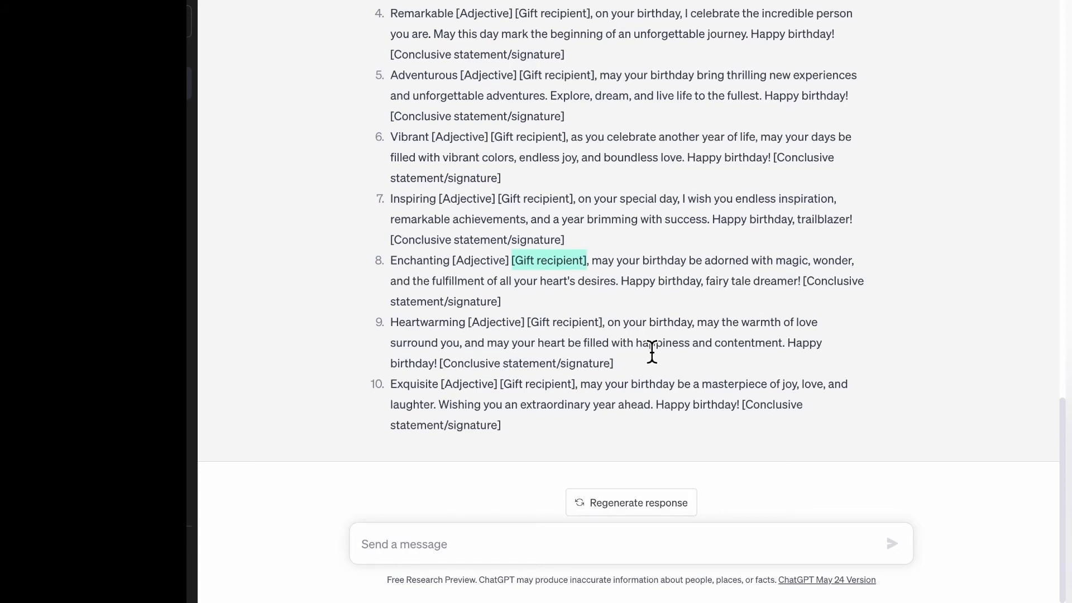
scroll(651, 352, up, 20)
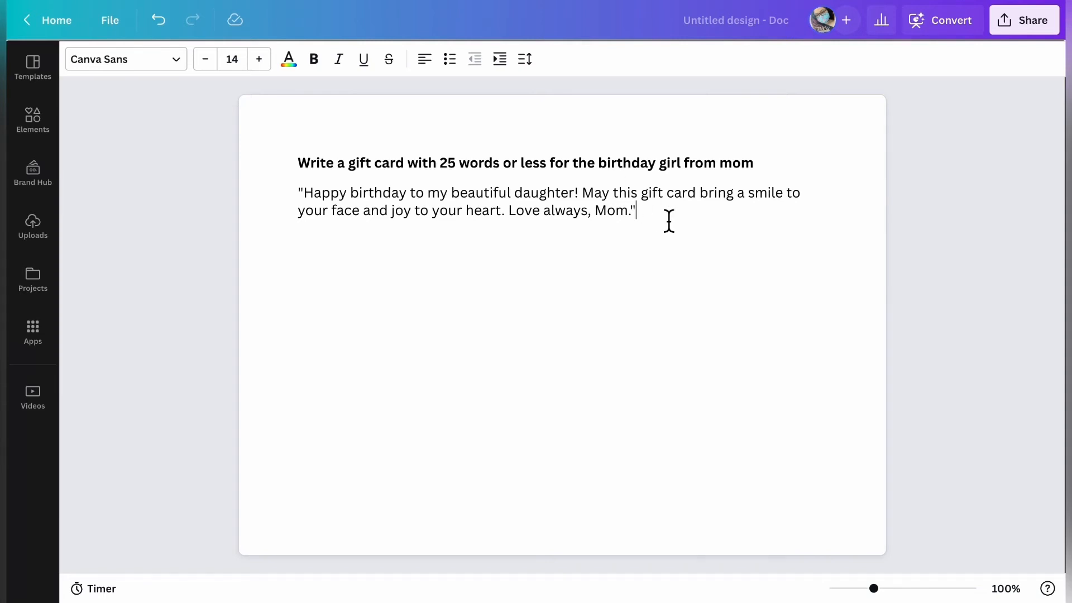
Add the greeting lines "To my beautiful daughter," and "Happy birthday," as separate paragraphs below the generated card message
key(Return)
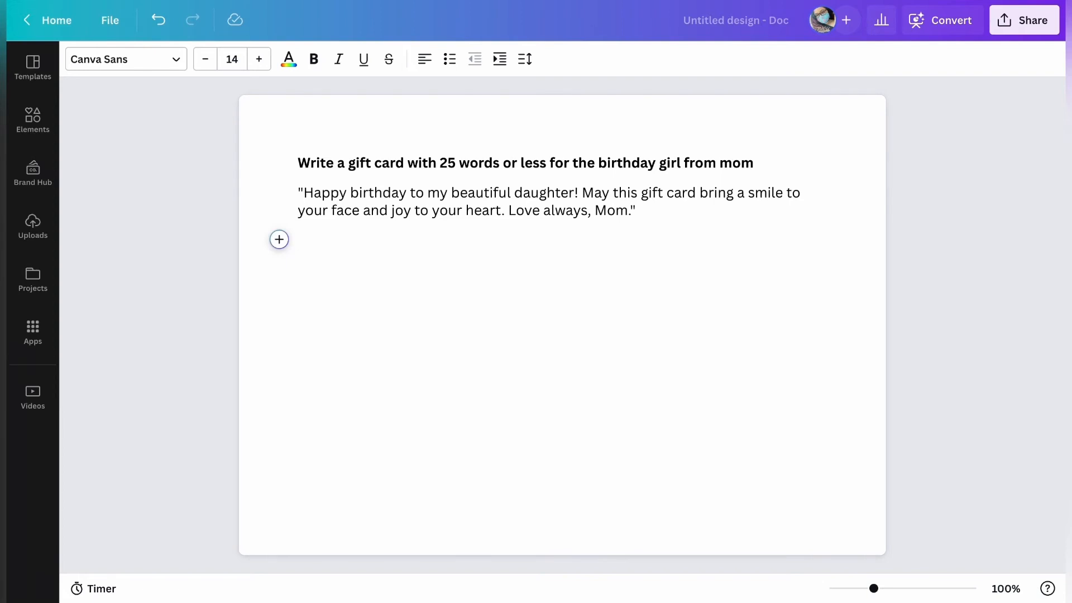
text(To my beautiful daug)
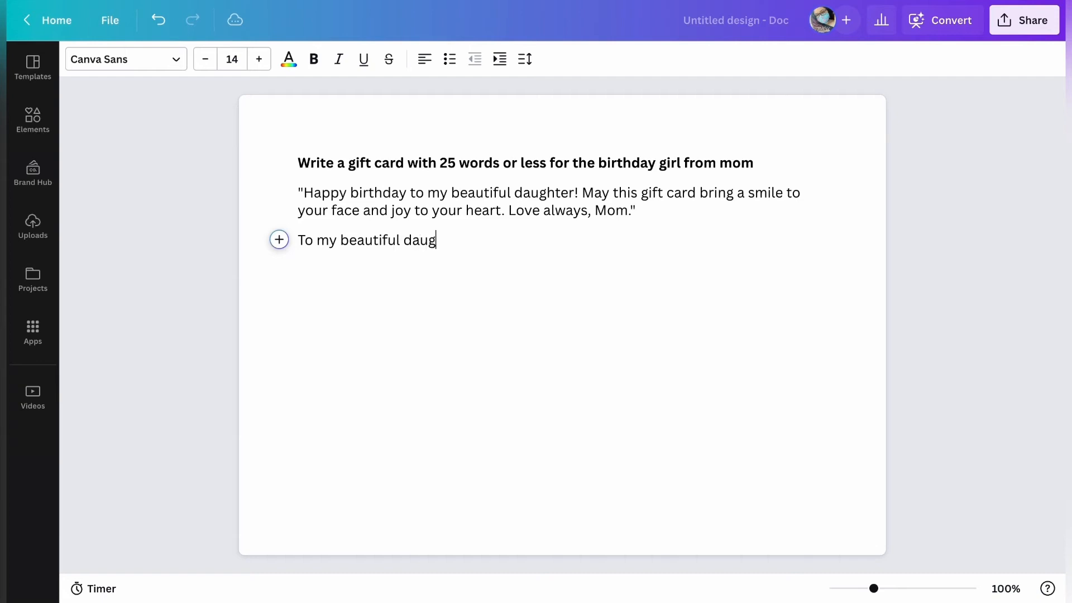
text(hter,)
key(Return)
text(H)
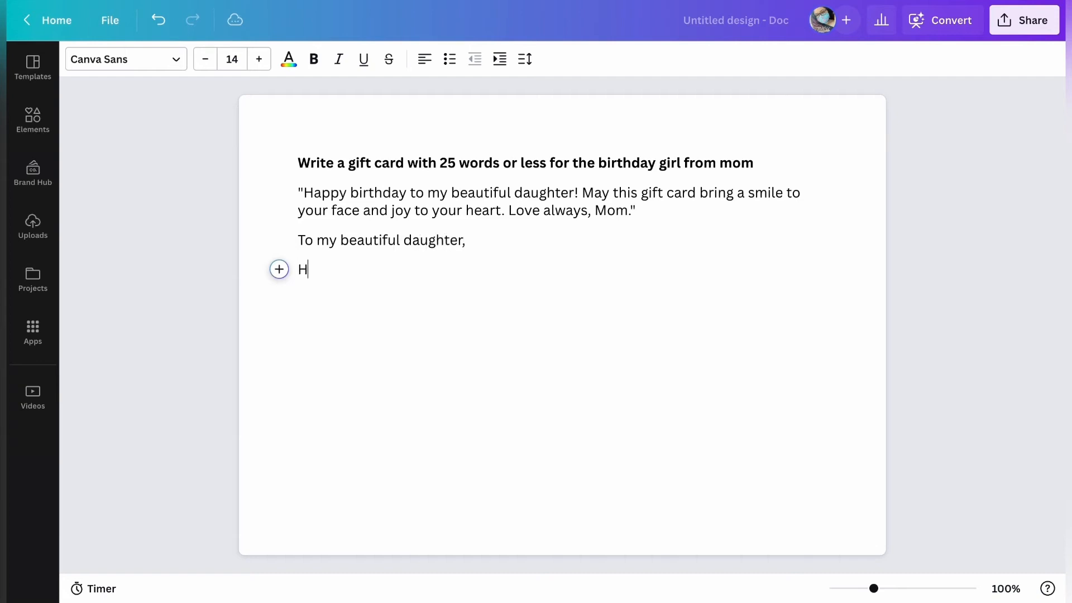
text(appy birthday,)
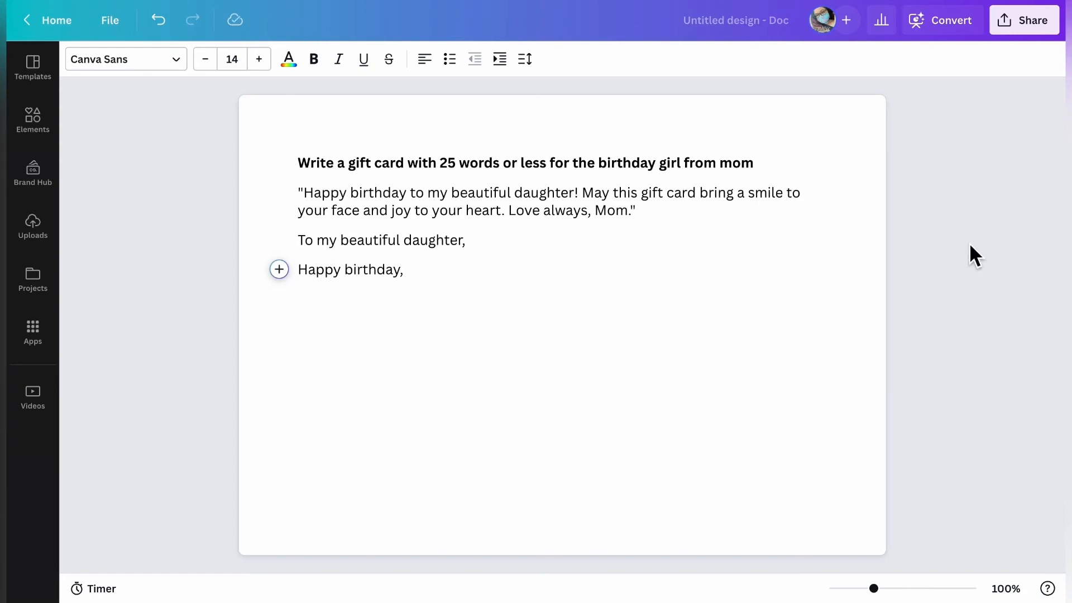
Complete the card outline with a "Message" placeholder line, the closing "Love always," and the signature "Mom"
key(Return)
text(Mssage)
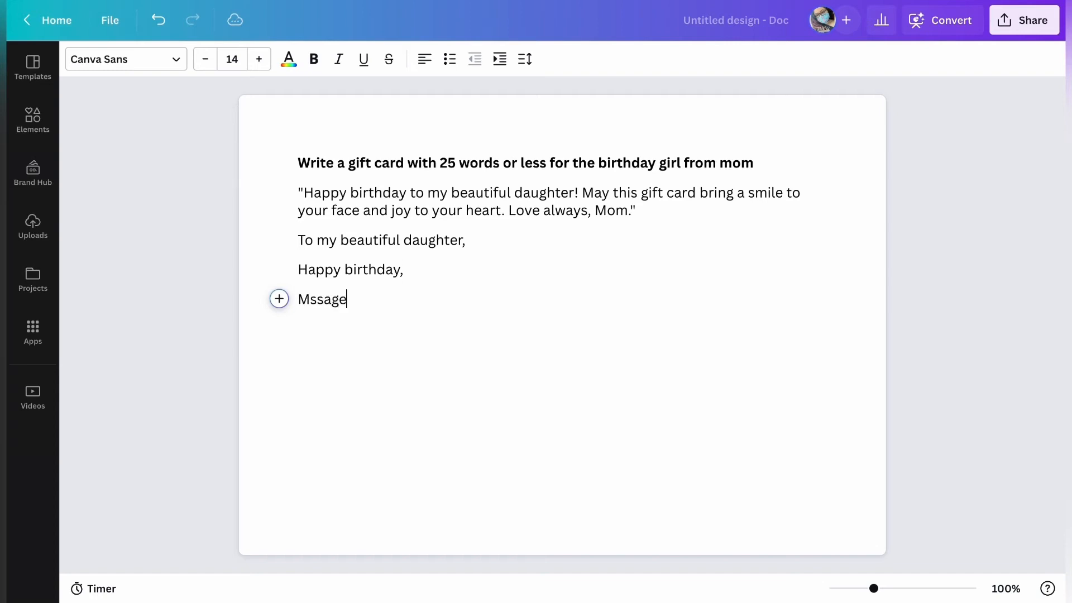
key(Return)
text(Love)
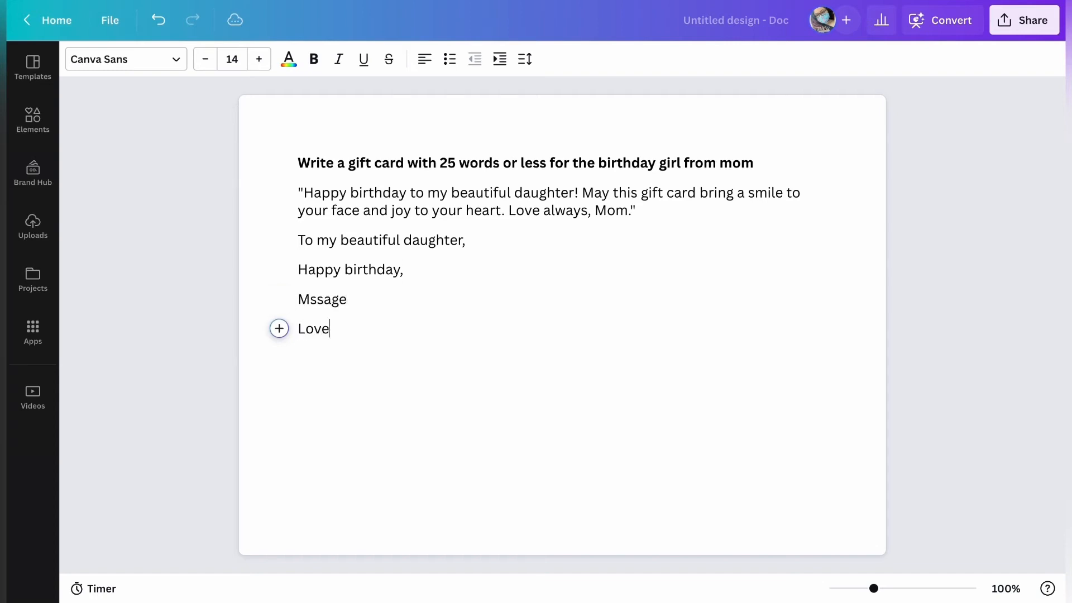
text( always,)
key(Return)
text(MO)
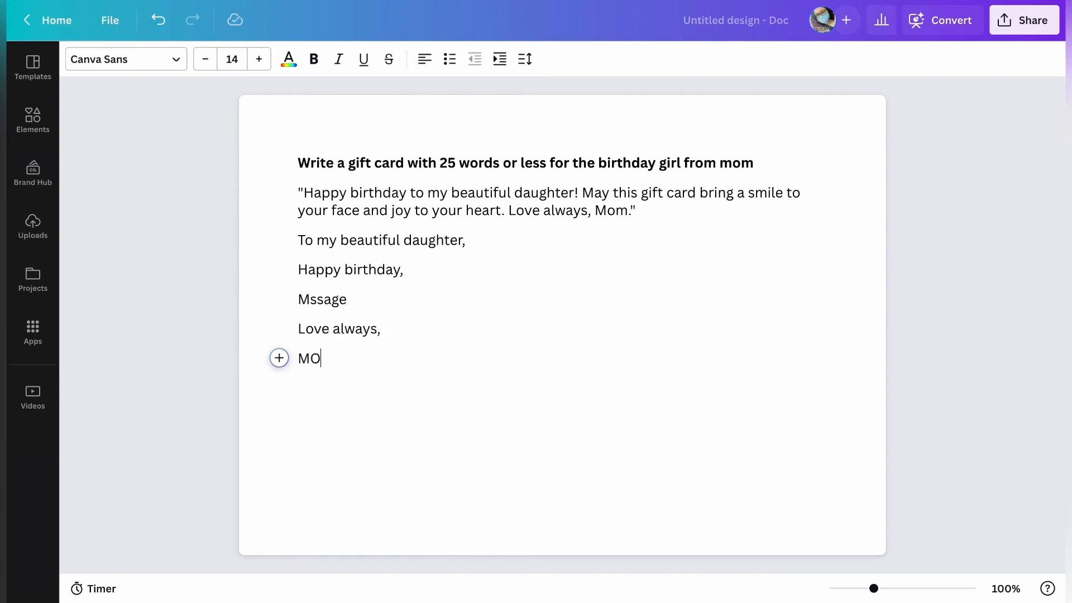
key(BackSpace)
text(om)
click(306, 299)
text(e)
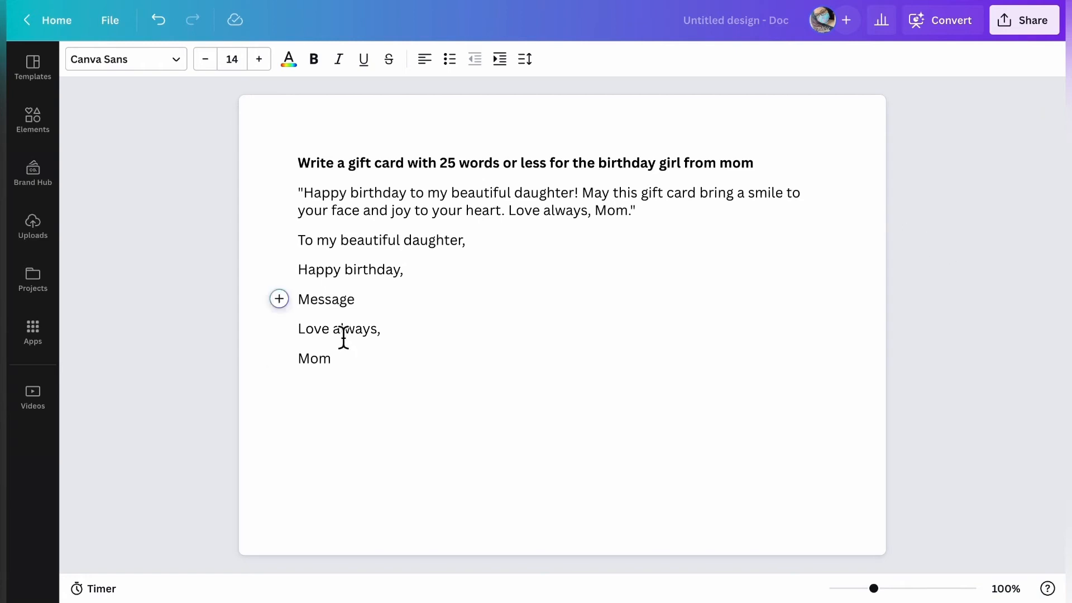
click(379, 374)
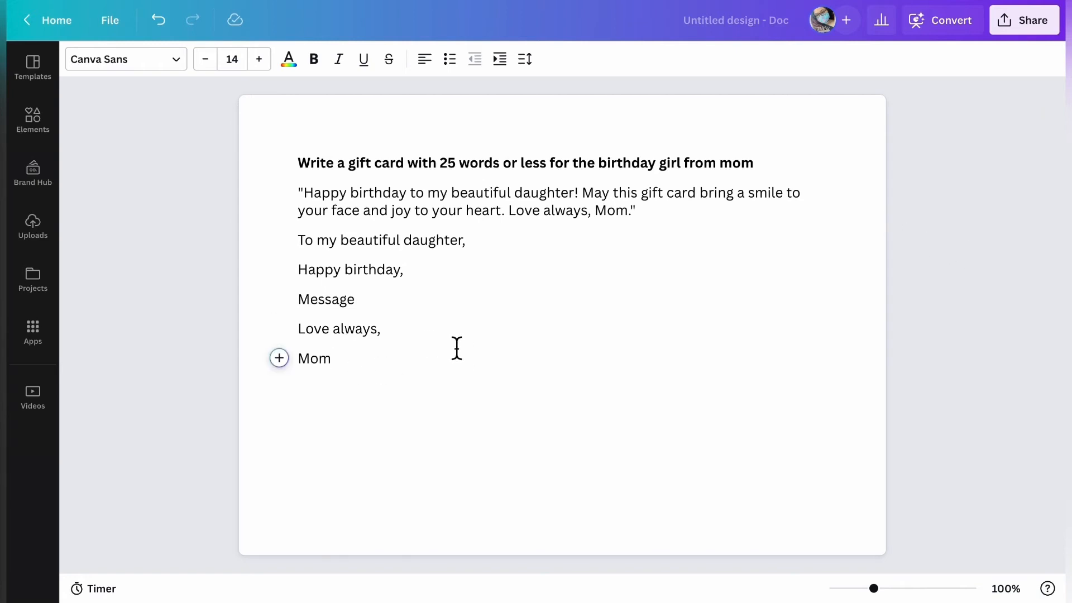
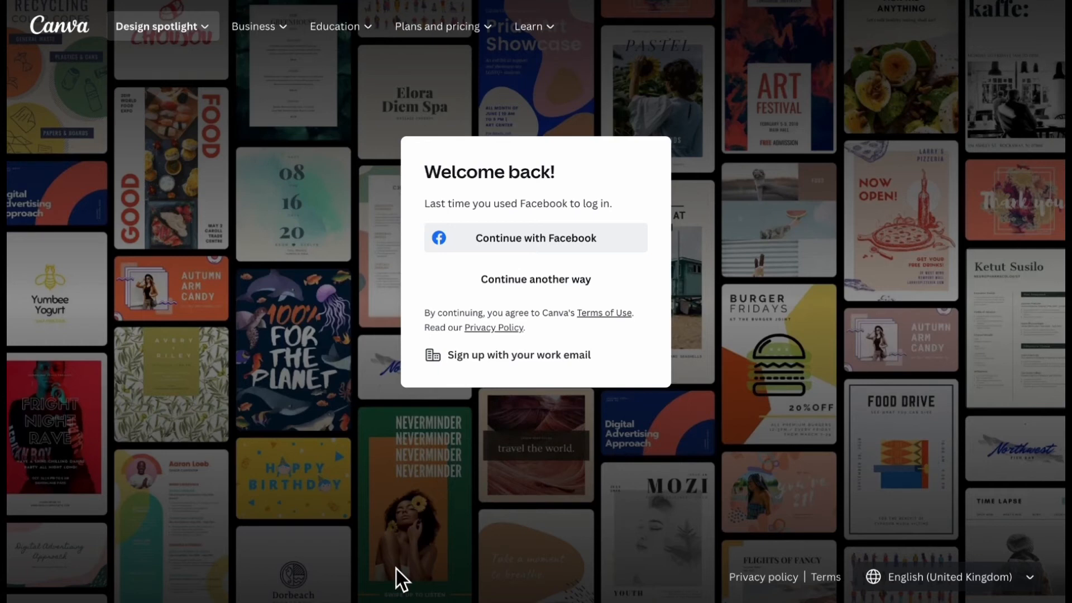
Log in to Canva with Facebook and open the Teams plan page
click(608, 249)
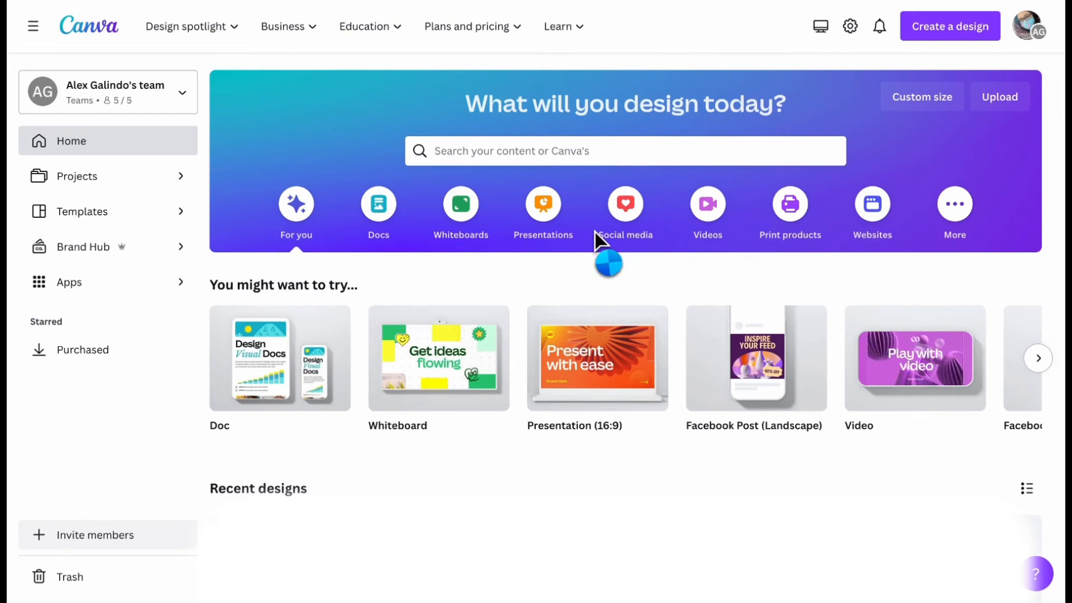
click(506, 39)
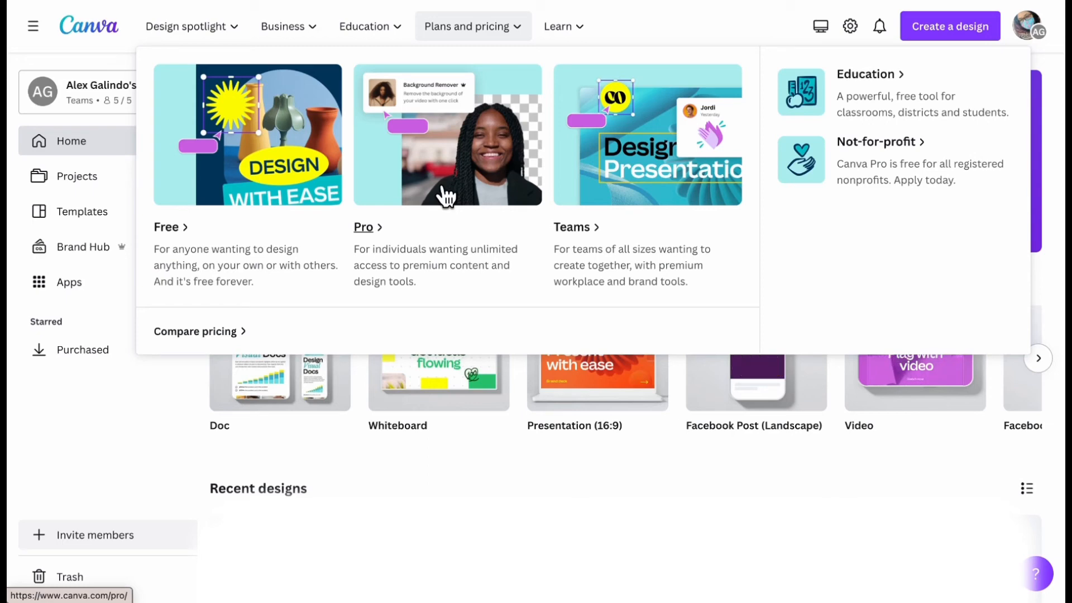
click(677, 199)
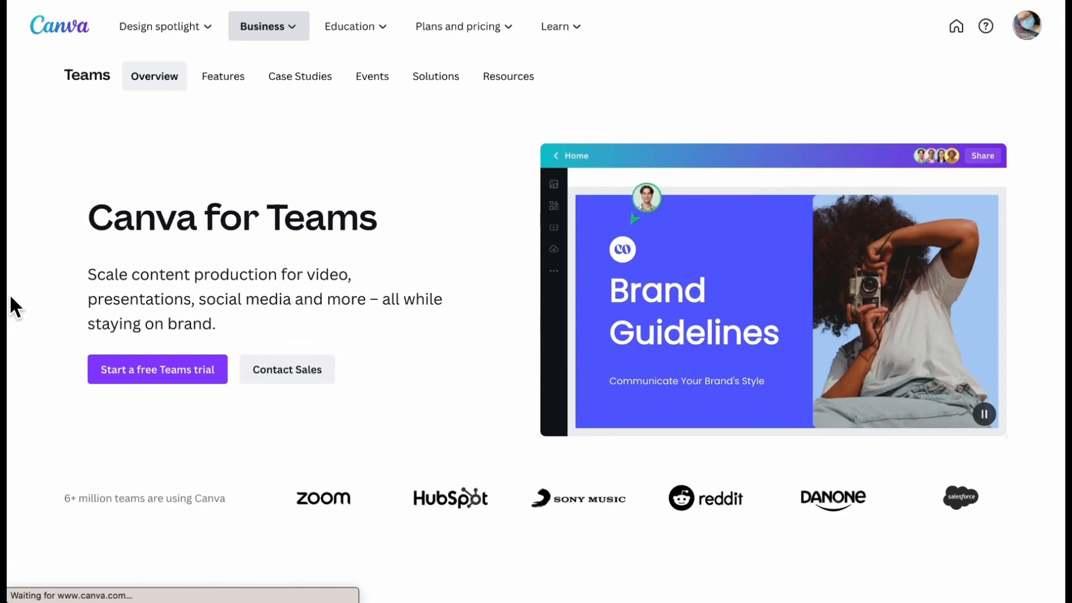
Look through the Canva for Teams overview page and return to the Canva home page
scroll(35, 326, down, 10)
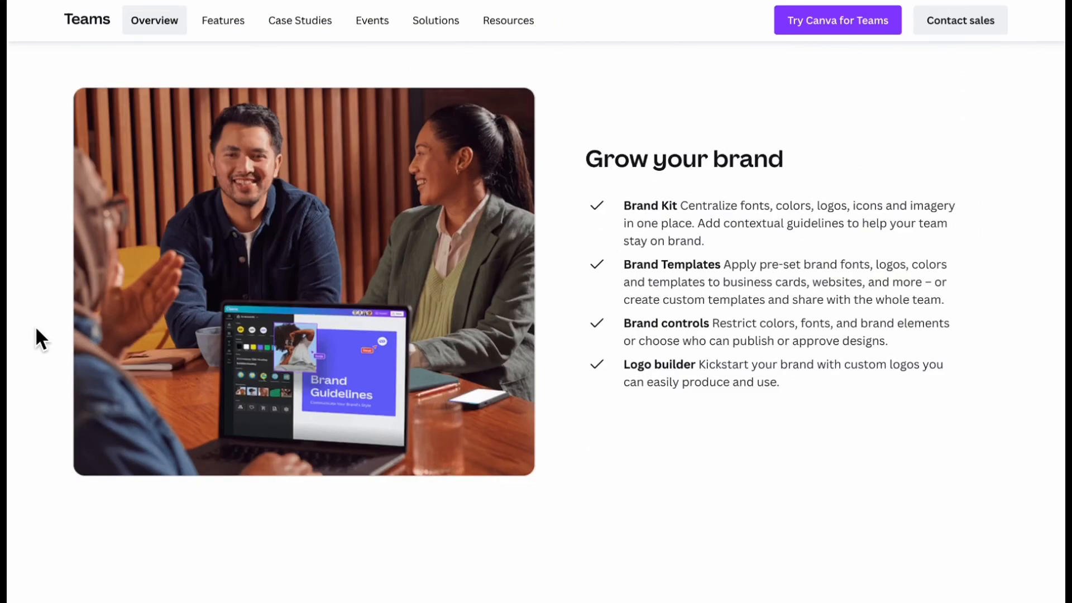
scroll(35, 326, up, 10)
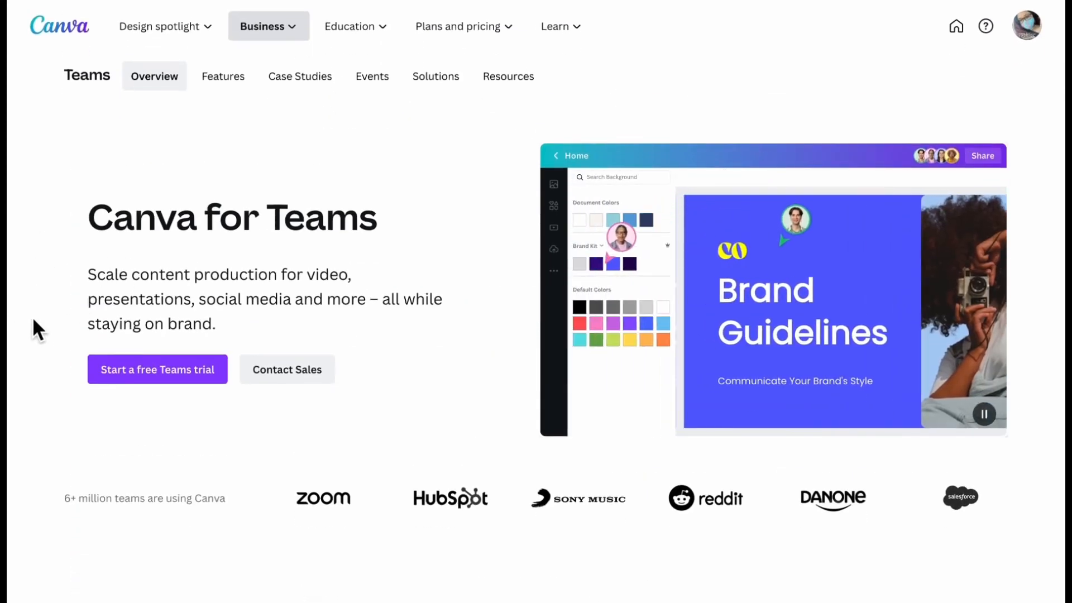
scroll(33, 321, down, 5)
scroll(34, 321, up, 5)
scroll(32, 319, down, 4)
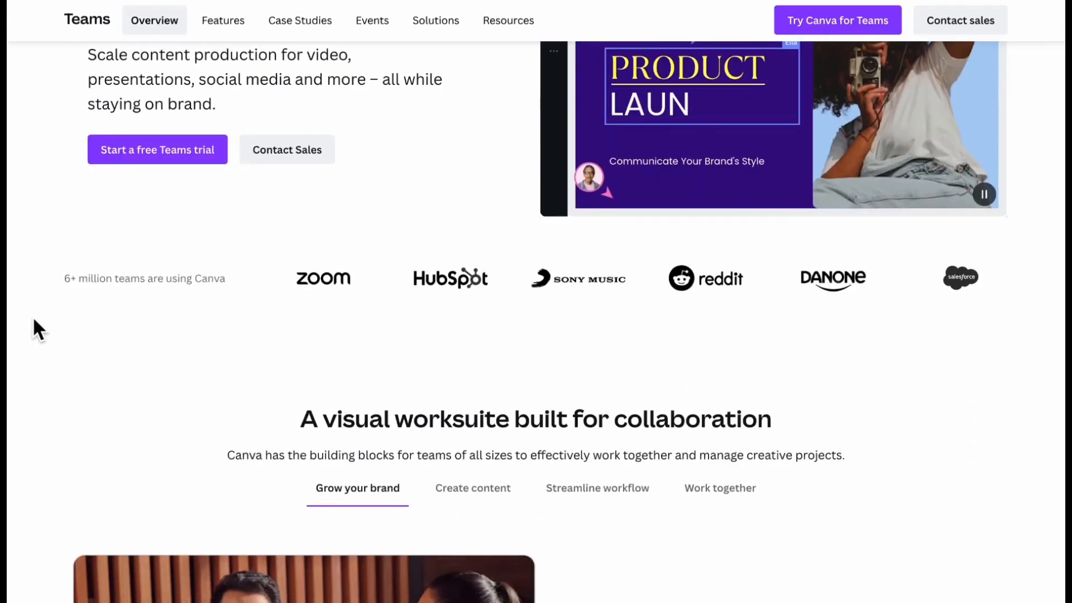
scroll(33, 316, down, 1)
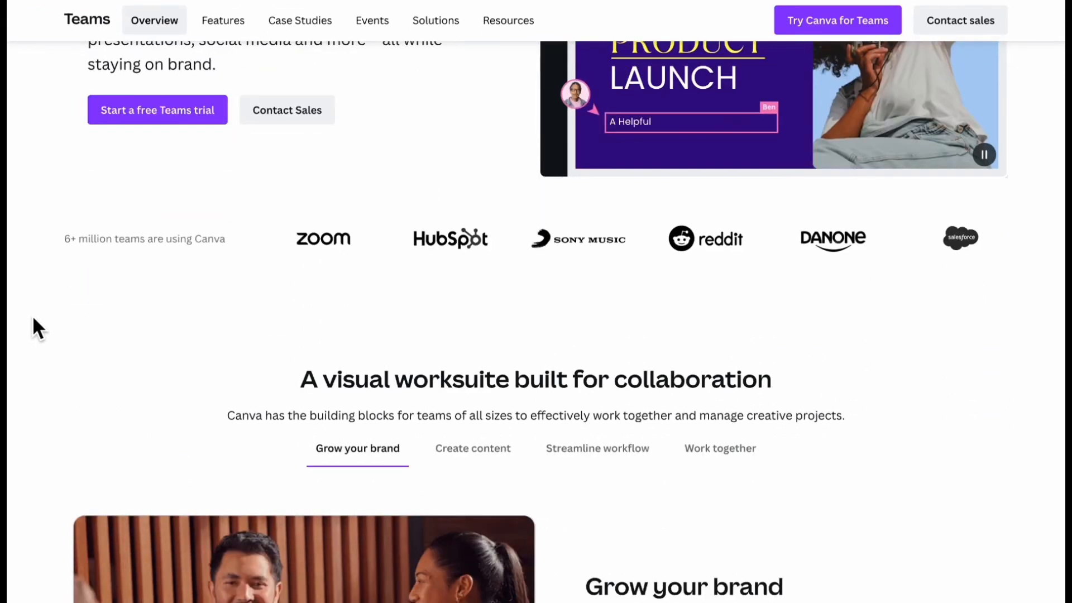
scroll(33, 317, up, 5)
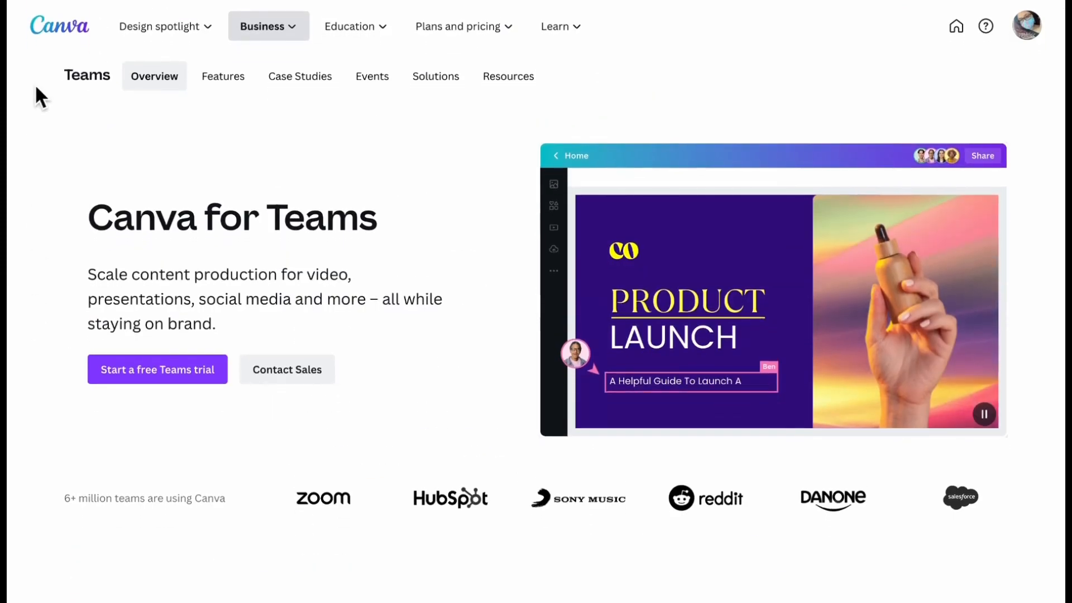
click(60, 40)
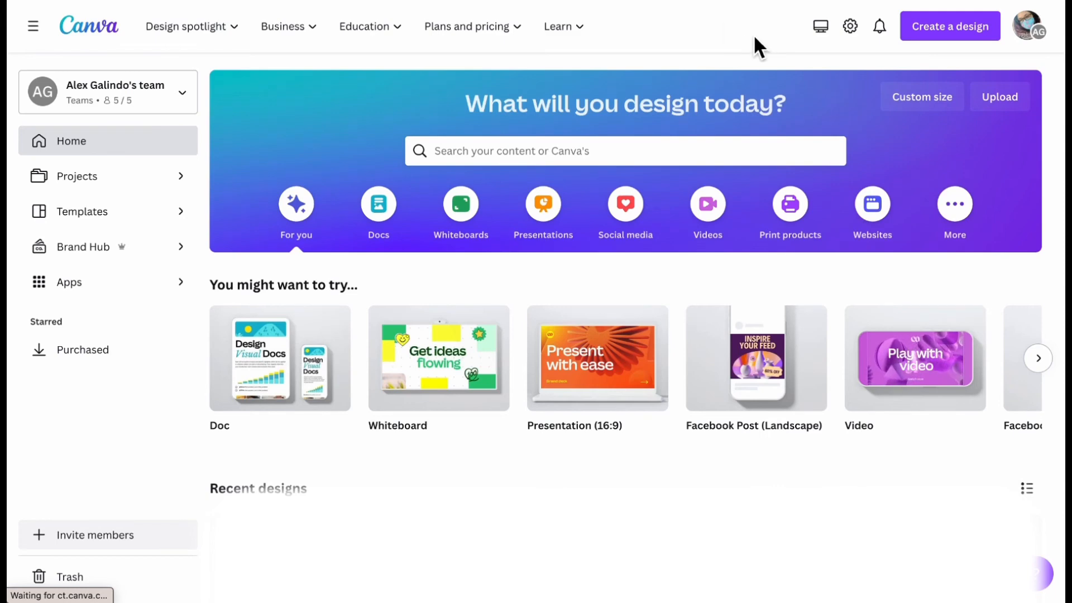
Start a custom-size design and set its measurement unit to inches
click(969, 49)
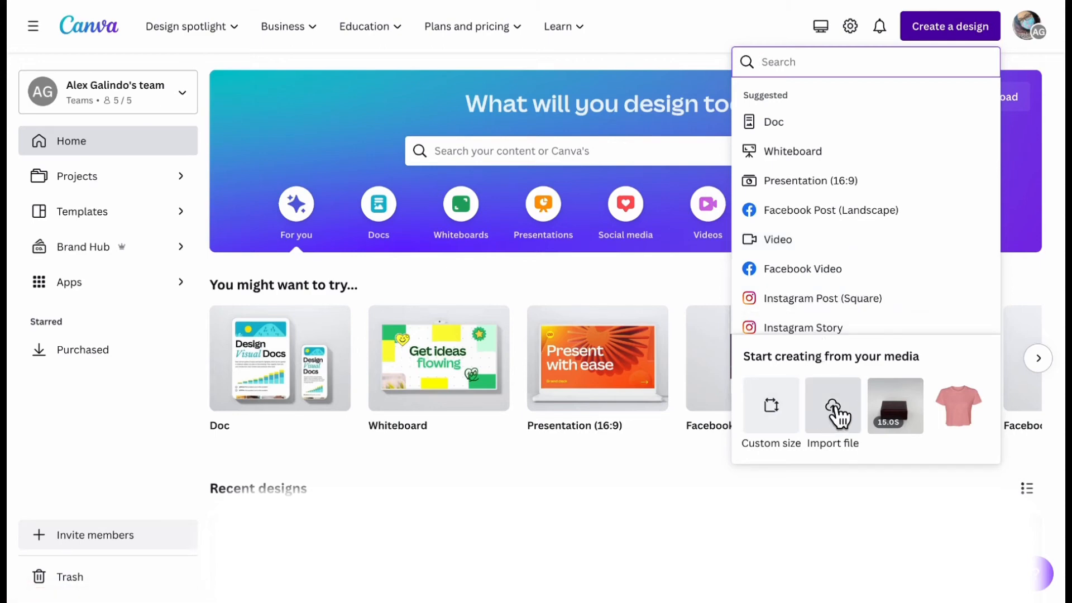
click(796, 420)
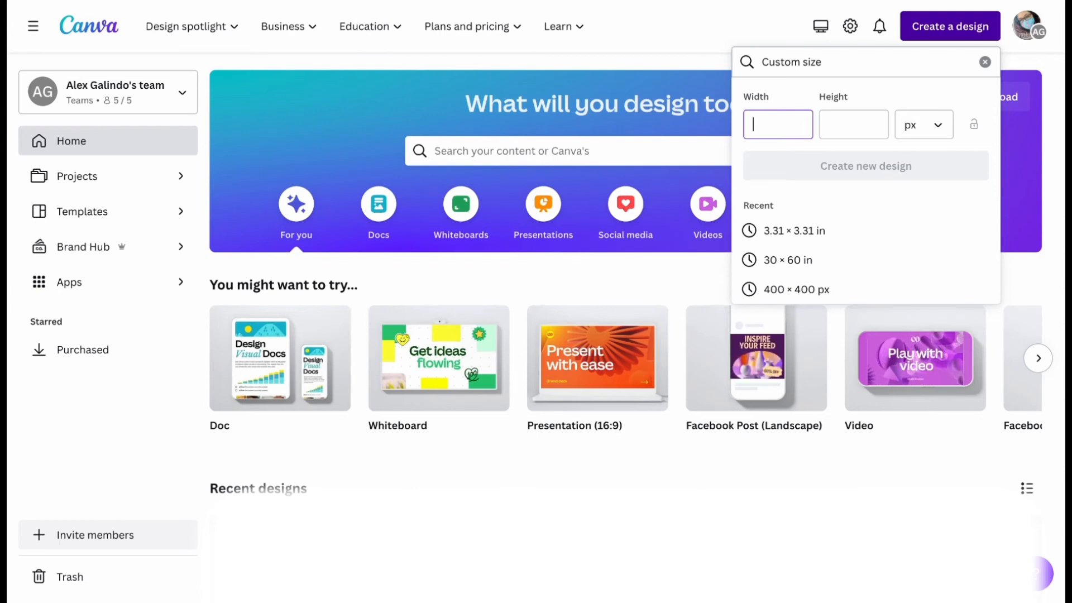
text(3.31)
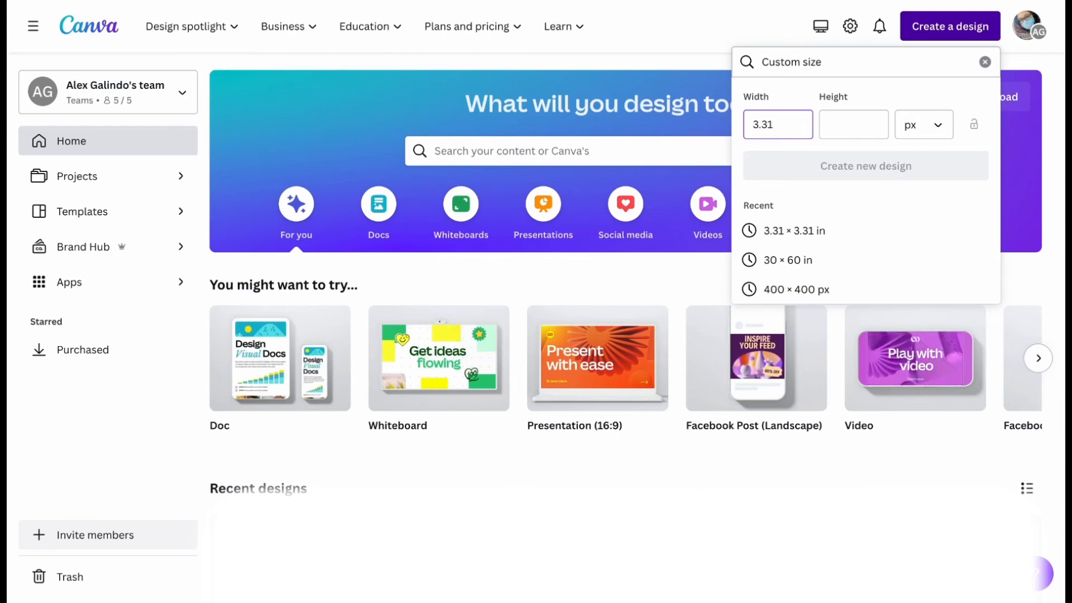
click(854, 130)
text(3.31)
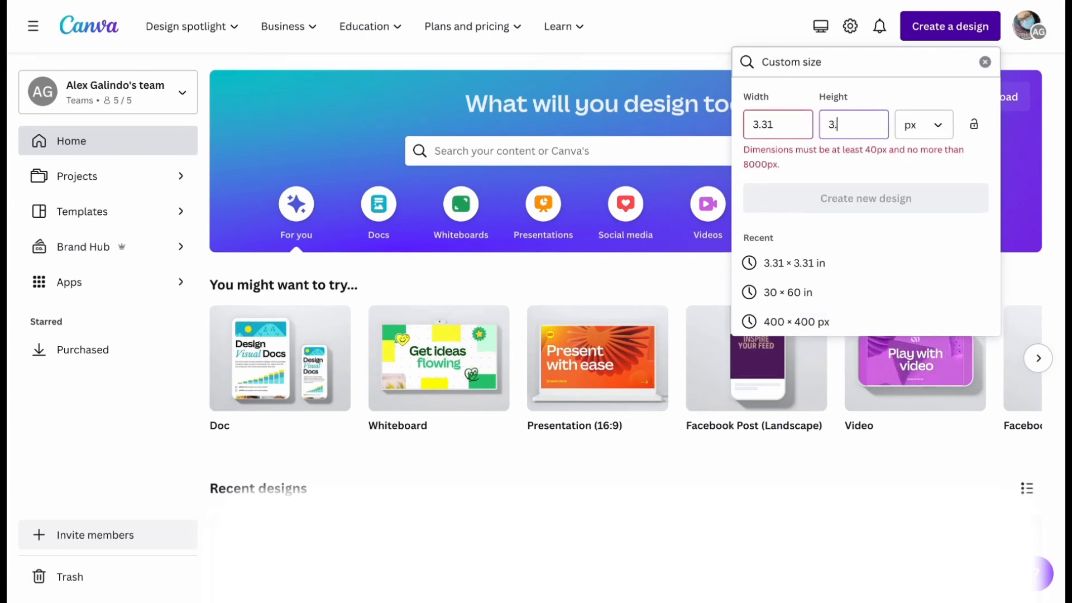
click(942, 128)
click(930, 194)
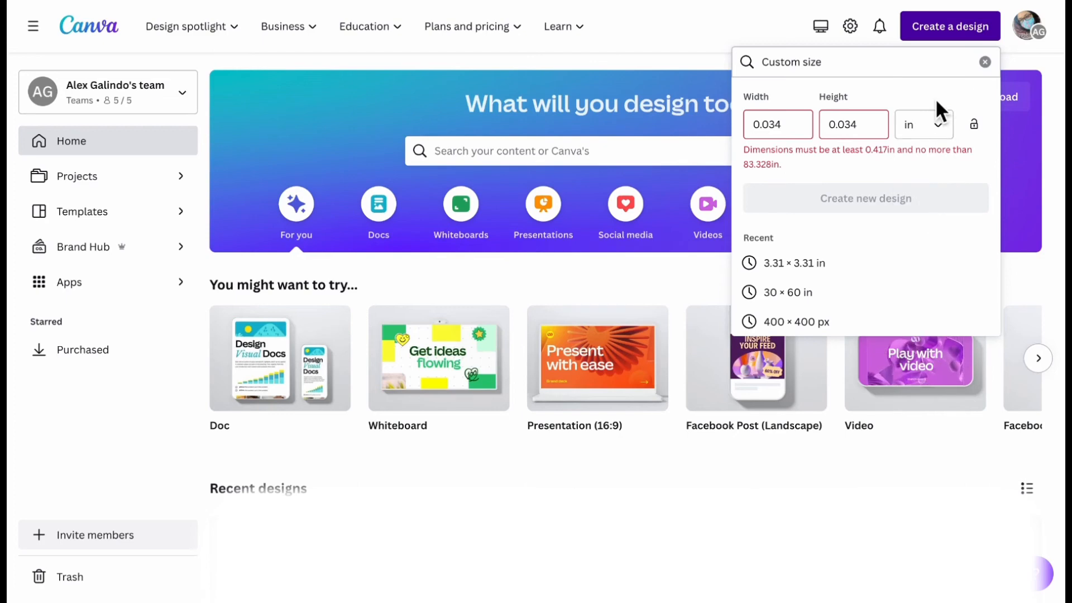
Set the custom width and height to 3.31 in each and create the new design
click(765, 124)
double_click(765, 124)
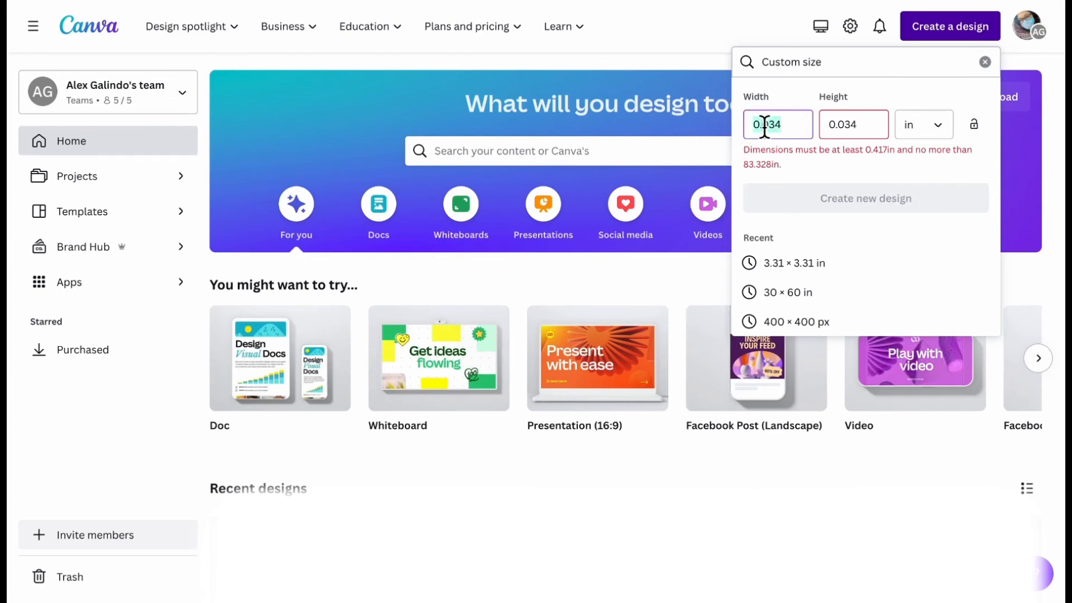
text(3.31)
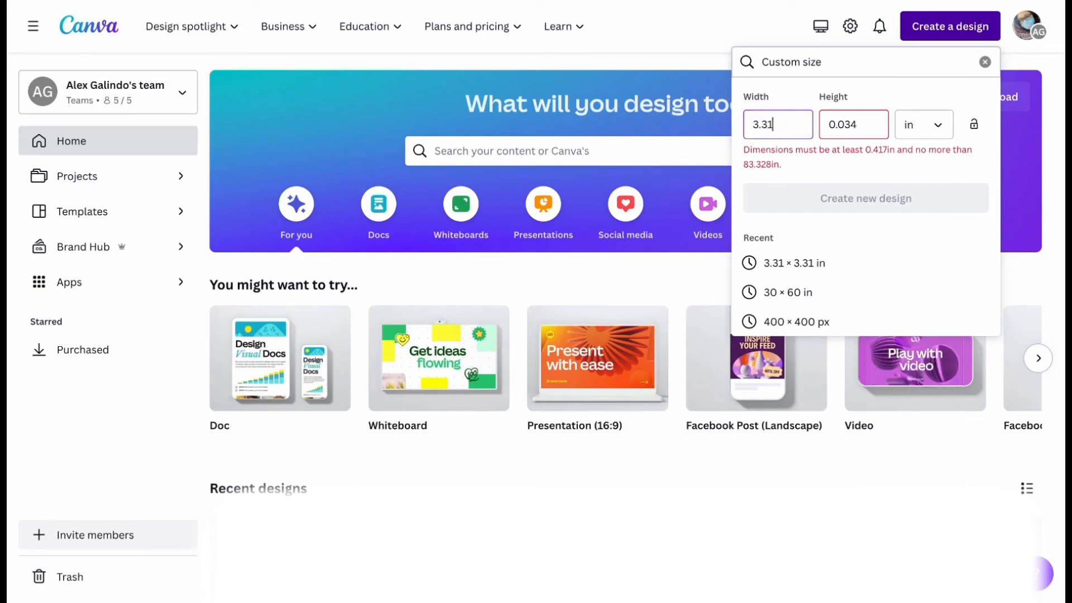
double_click(835, 132)
text(3.31)
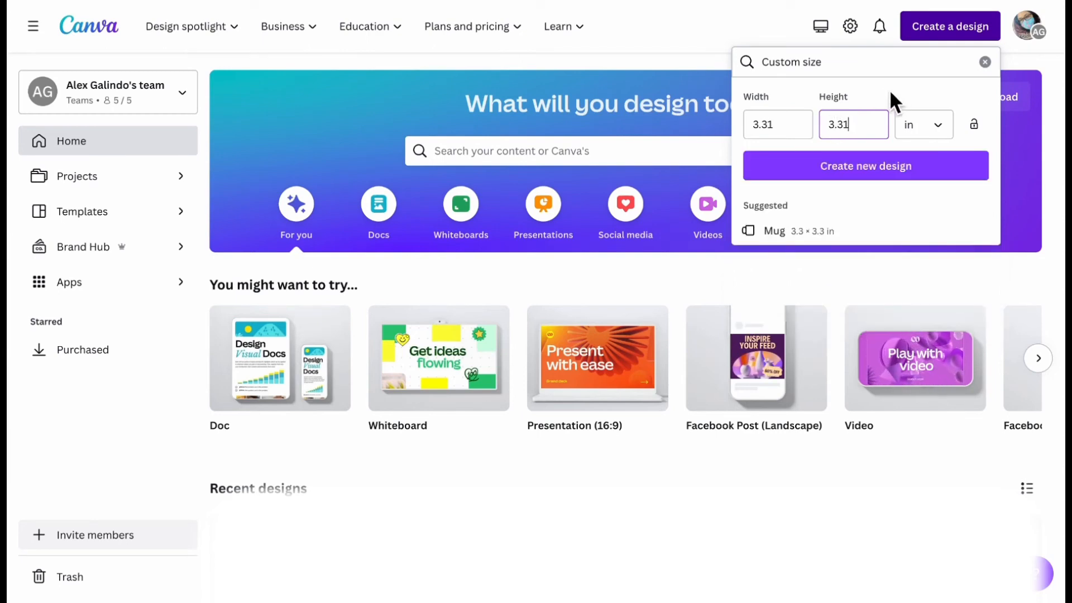
click(874, 173)
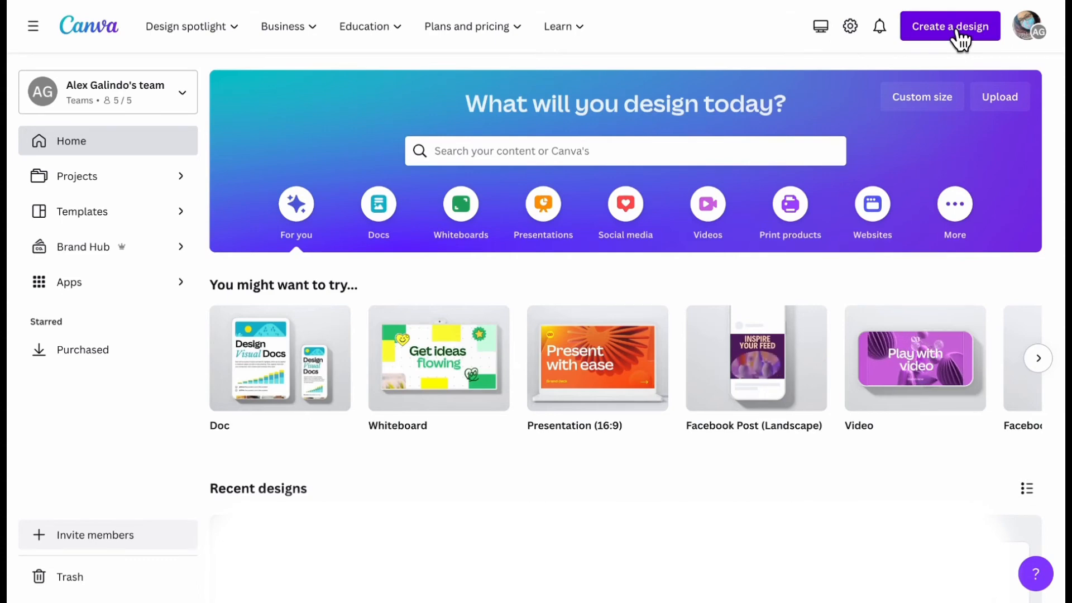
Create another custom-size design with a width of 2.6 in and a height of 2.4 in
click(958, 33)
click(792, 426)
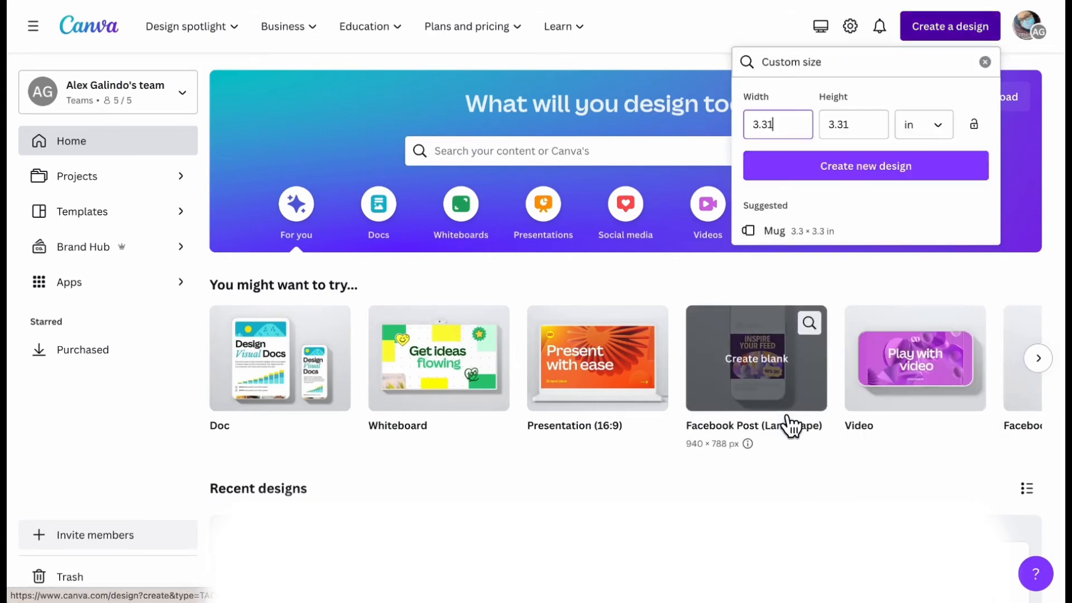
click(796, 131)
drag(796, 131, 746, 133)
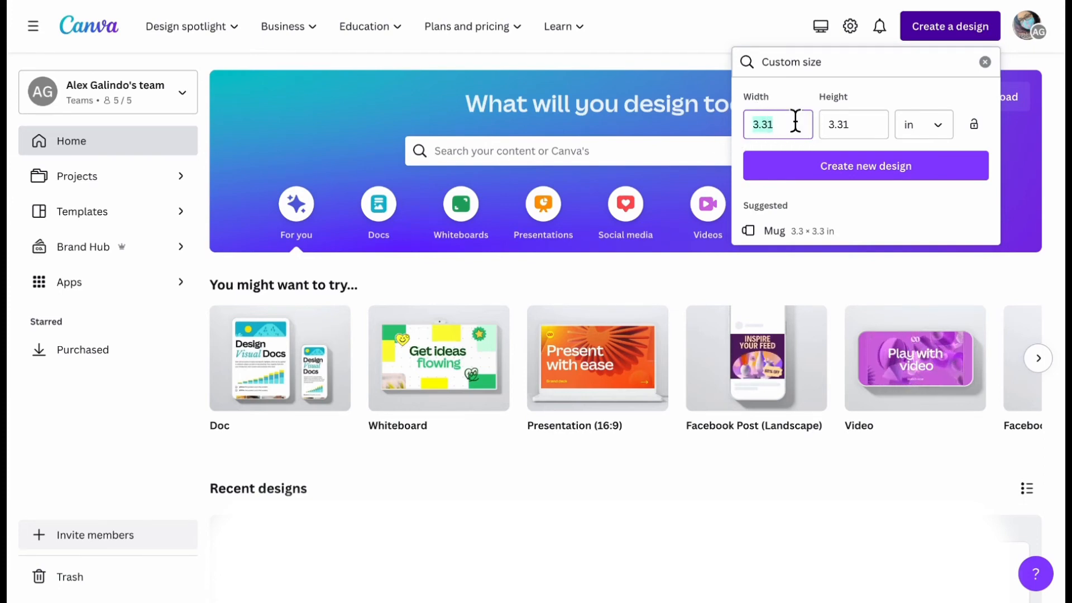
text(2.6)
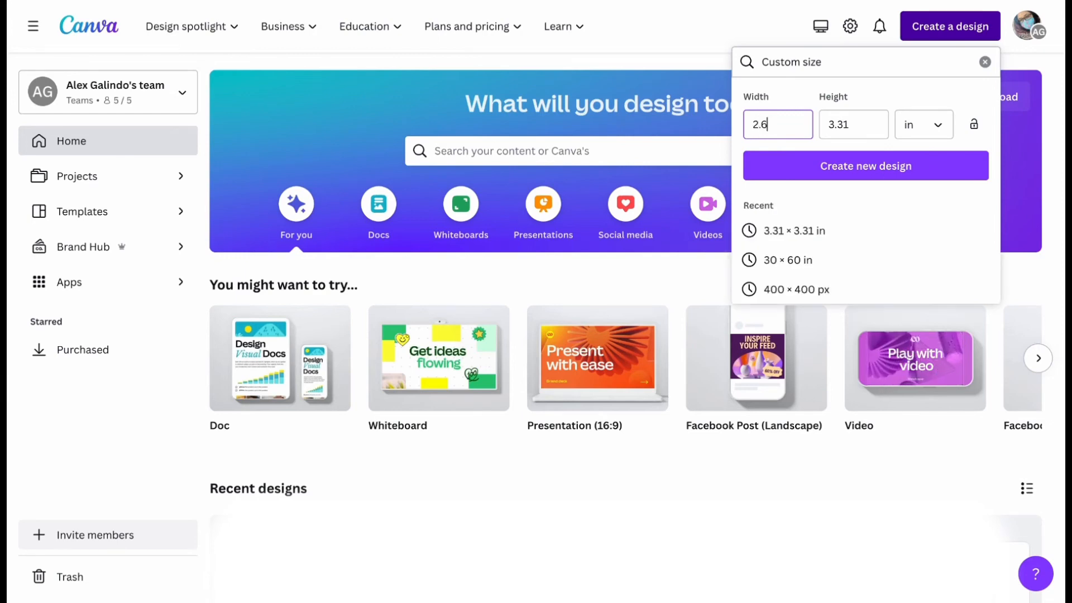
drag(861, 127, 809, 127)
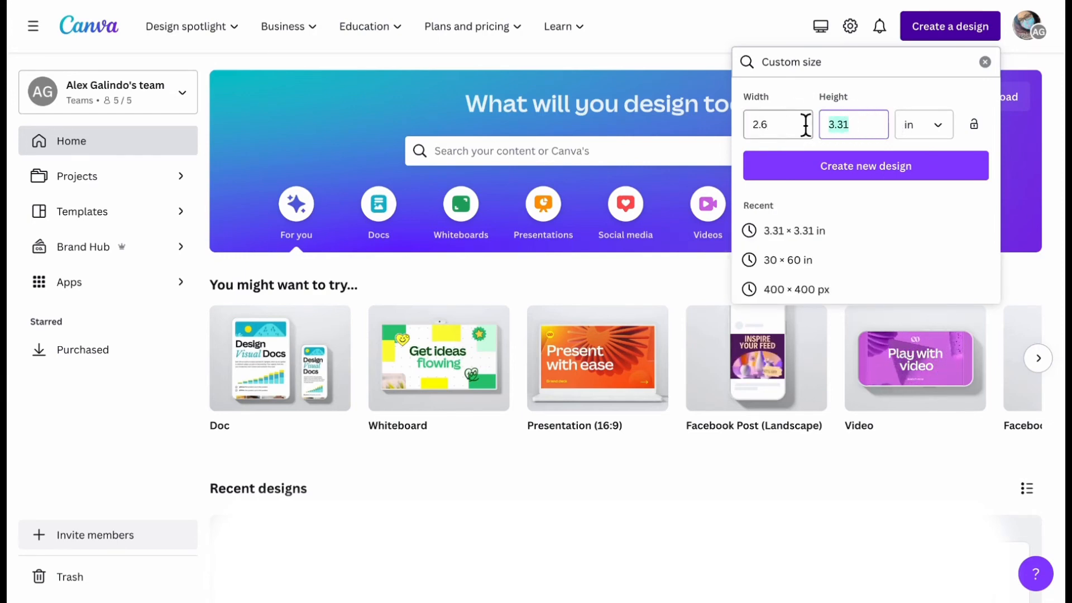
text(2.4)
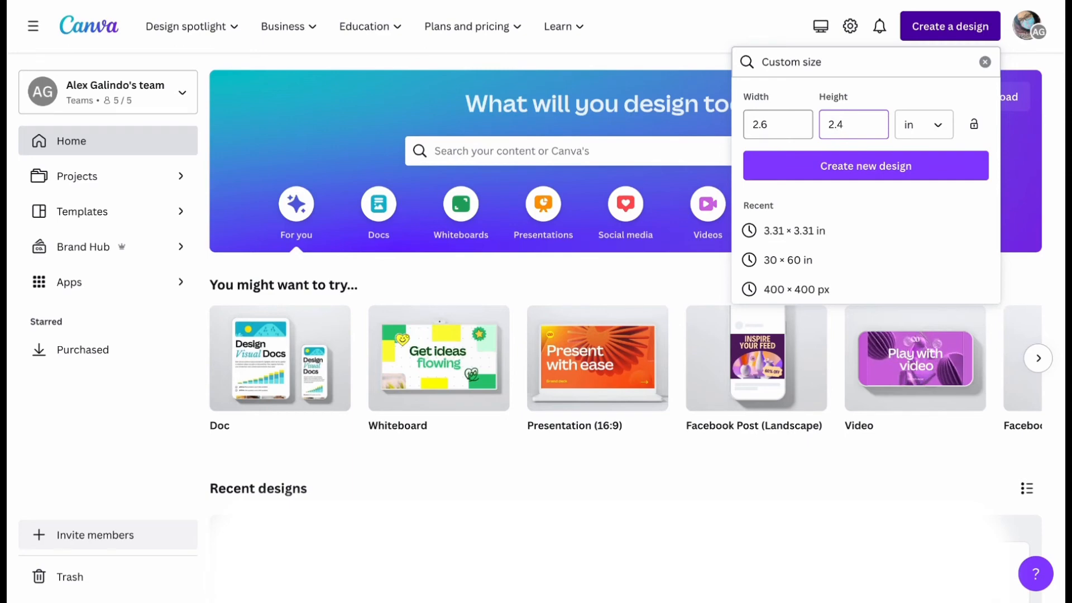
click(876, 167)
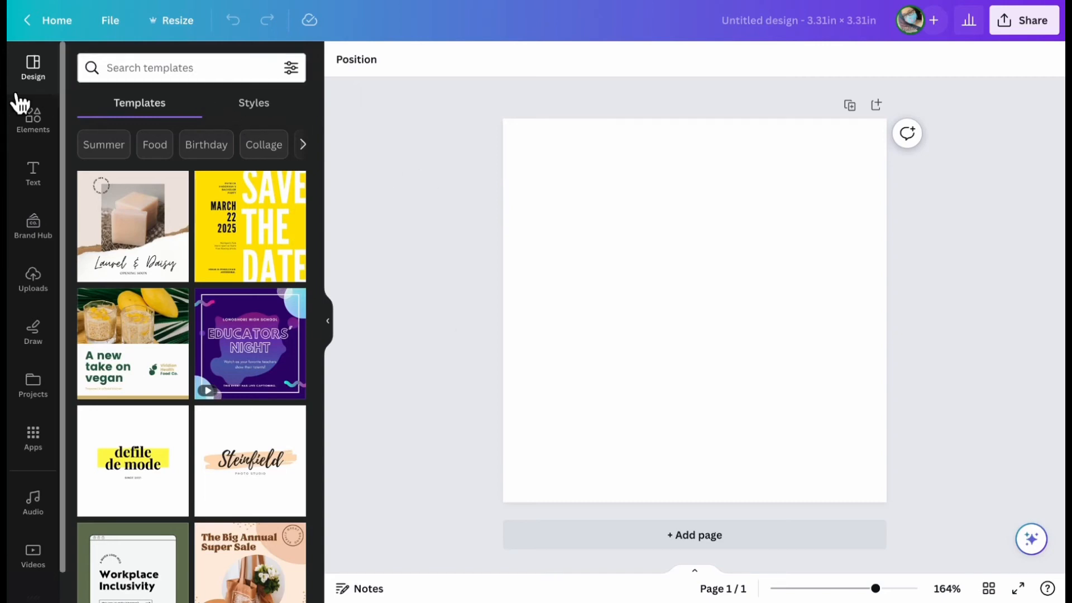
Search the templates for "gift card" and apply the green and beige watercolor floral birthday card to the blank page
click(195, 67)
text(gif)
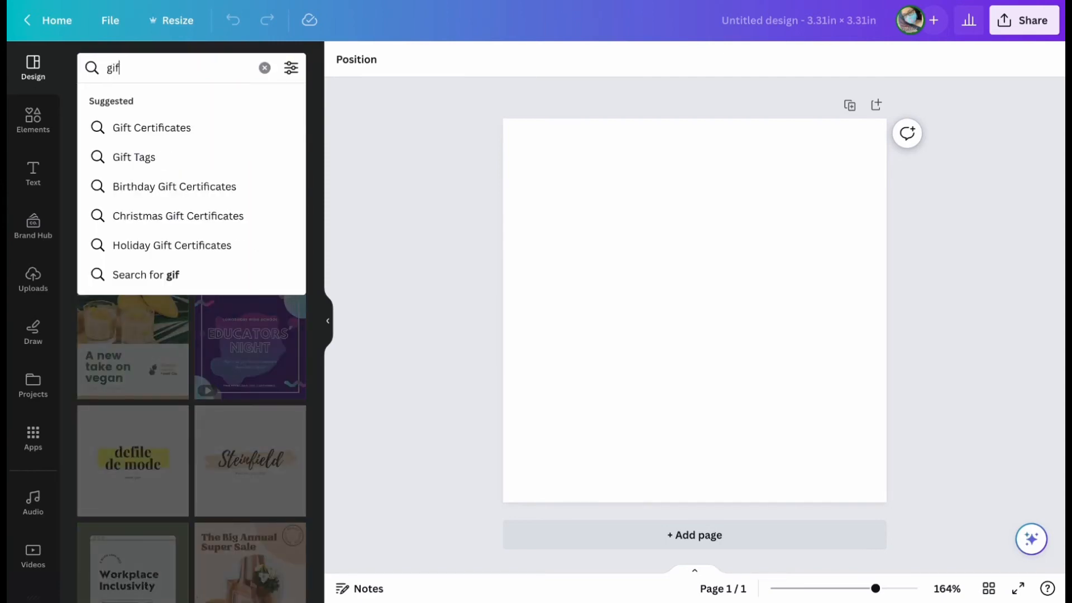
text(t card)
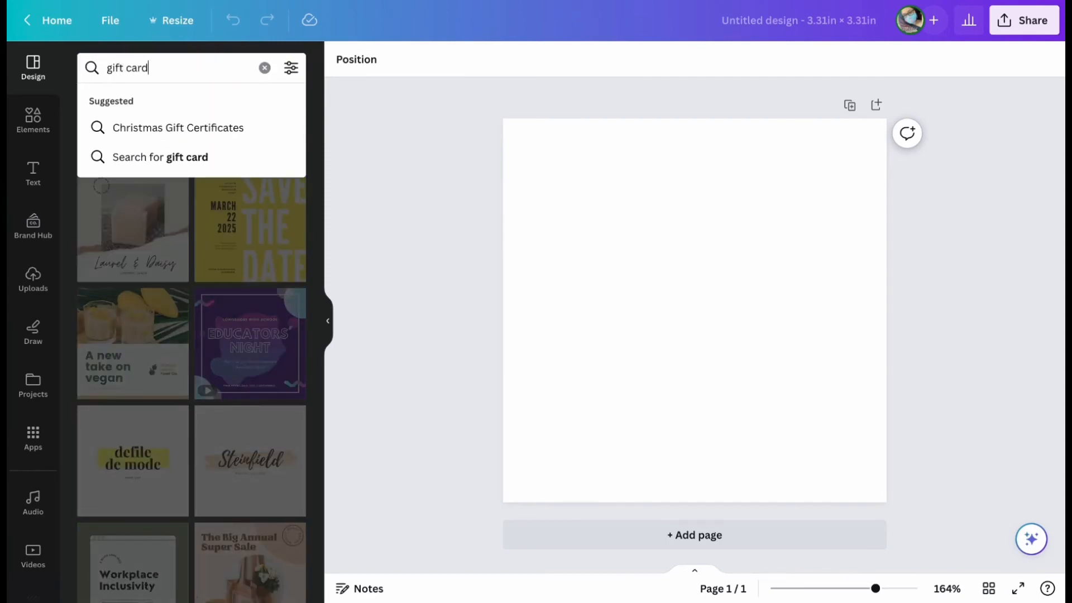
key(Return)
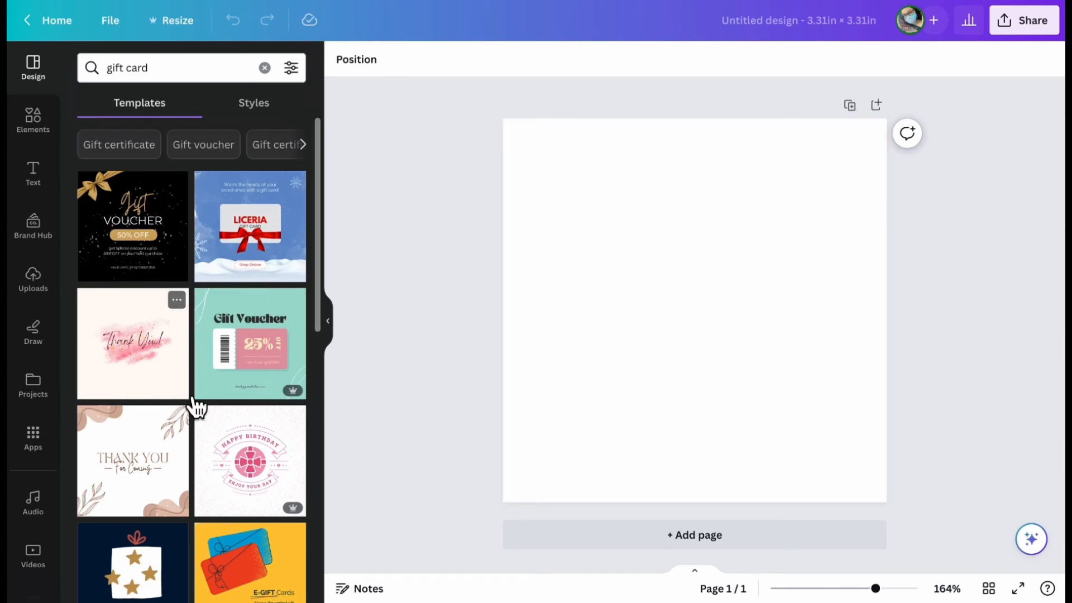
scroll(159, 453, down, 6)
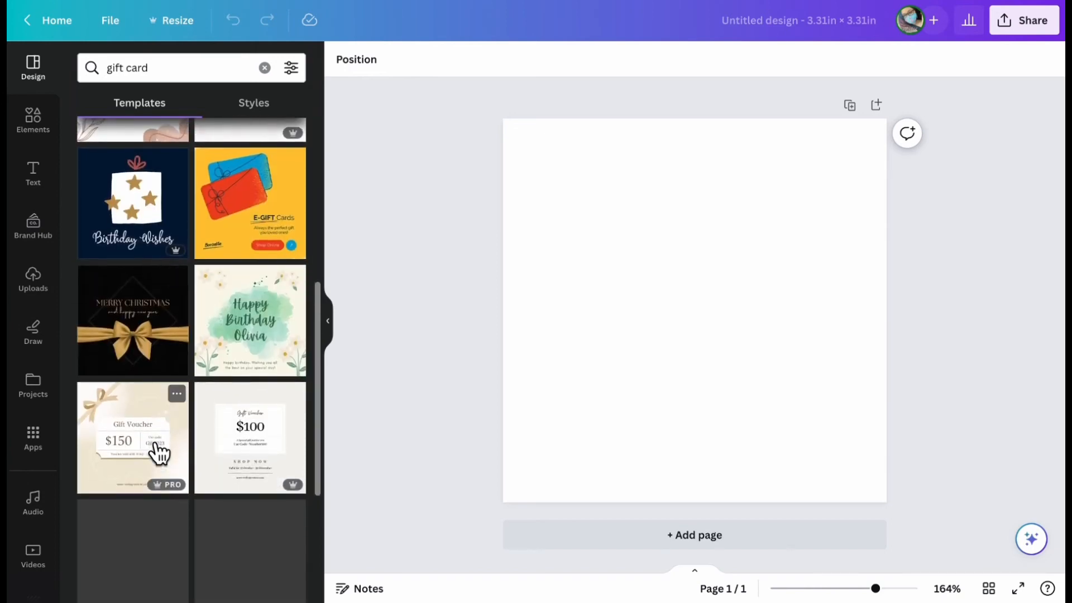
scroll(159, 453, down, 1)
scroll(156, 447, down, 3)
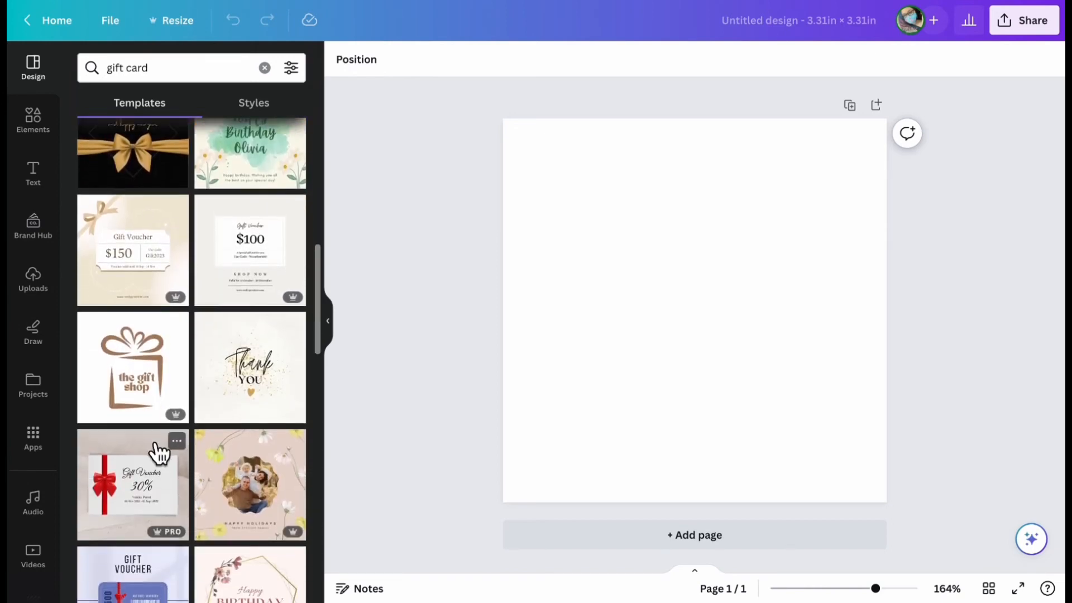
scroll(159, 453, up, 2)
click(239, 237)
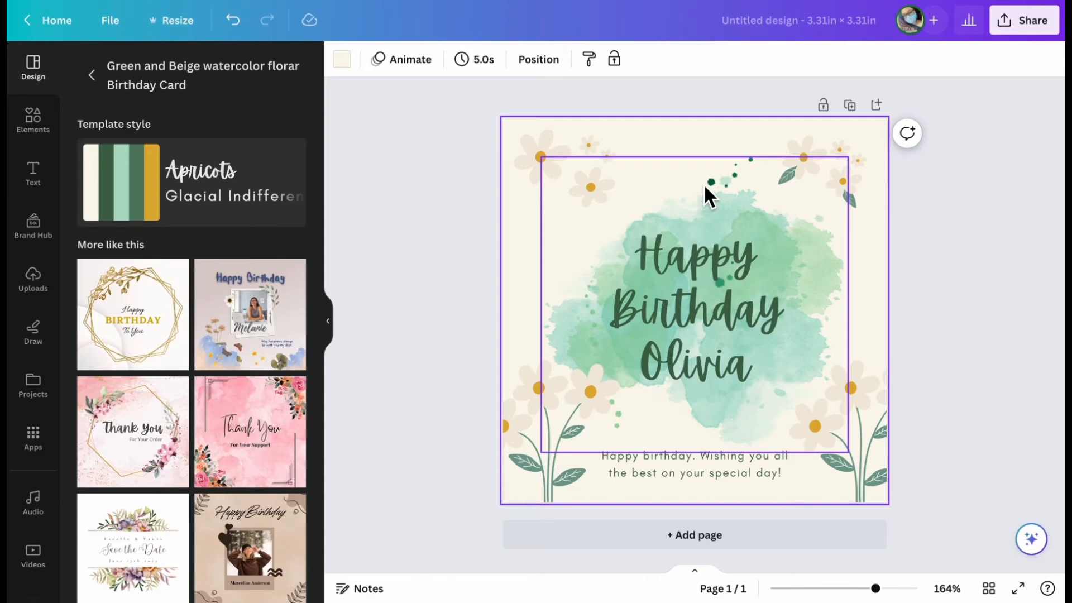
Set the font size of the card's large birthday heading to 15
click(693, 290)
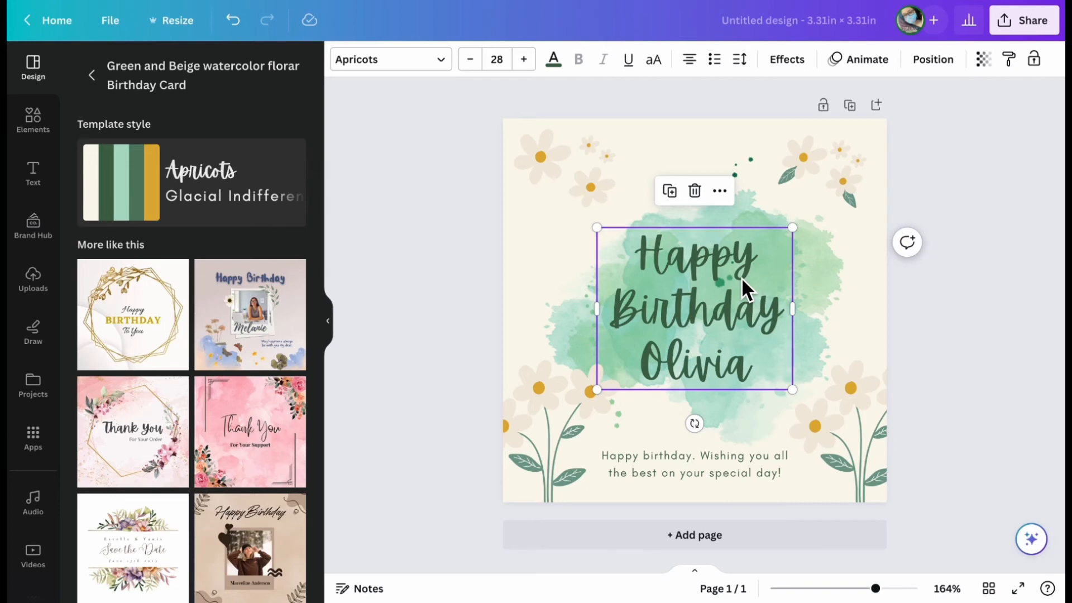
click(501, 61)
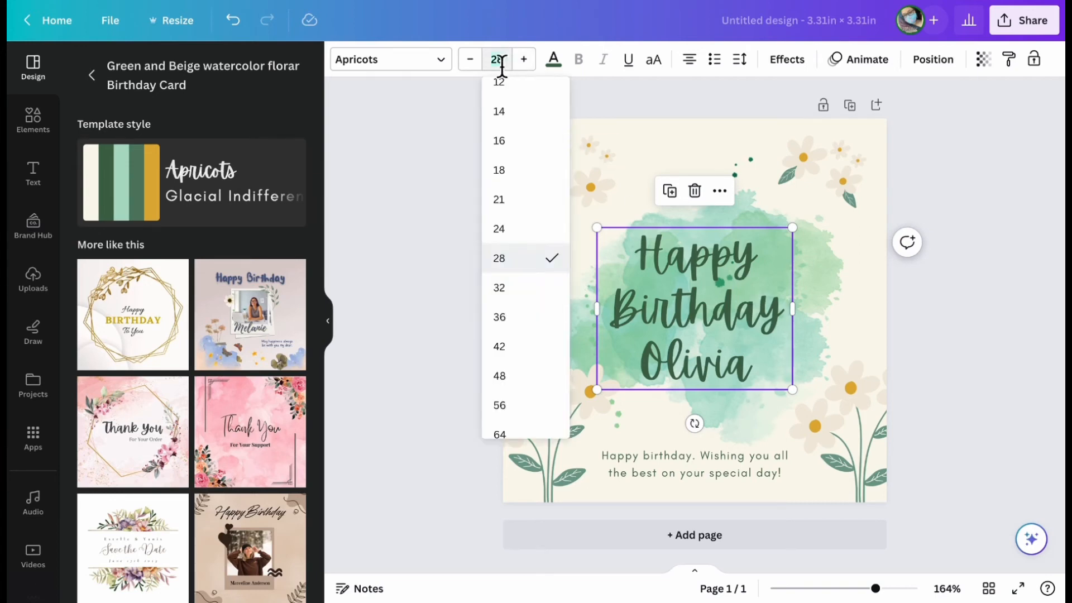
text(15)
key(Return)
Move the birthday heading to the upper part of the card and shift the small wishes text slightly up
drag(725, 266, 728, 215)
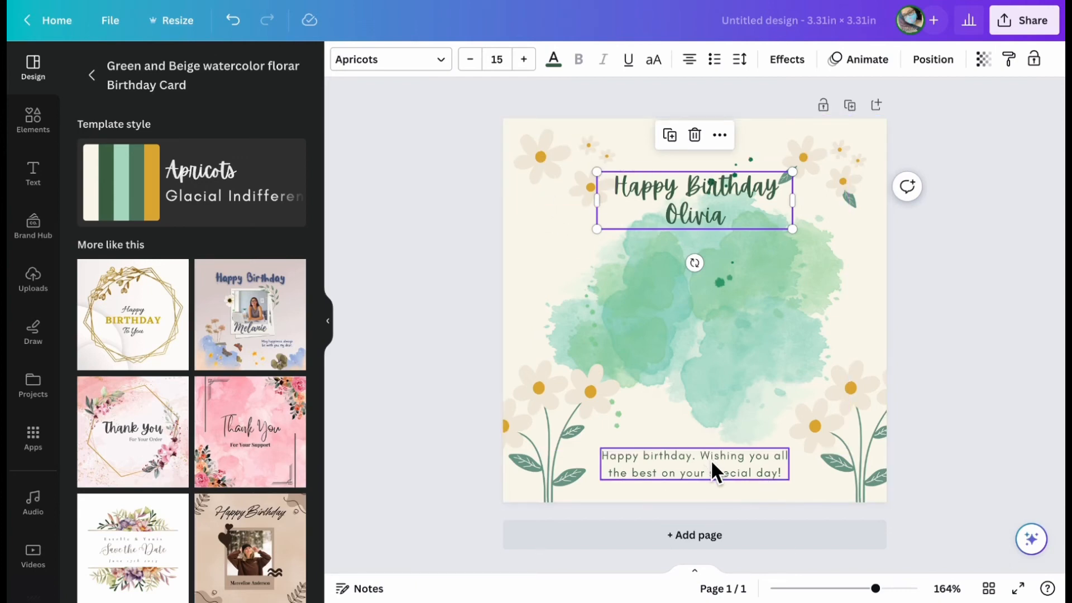
drag(711, 460, 715, 378)
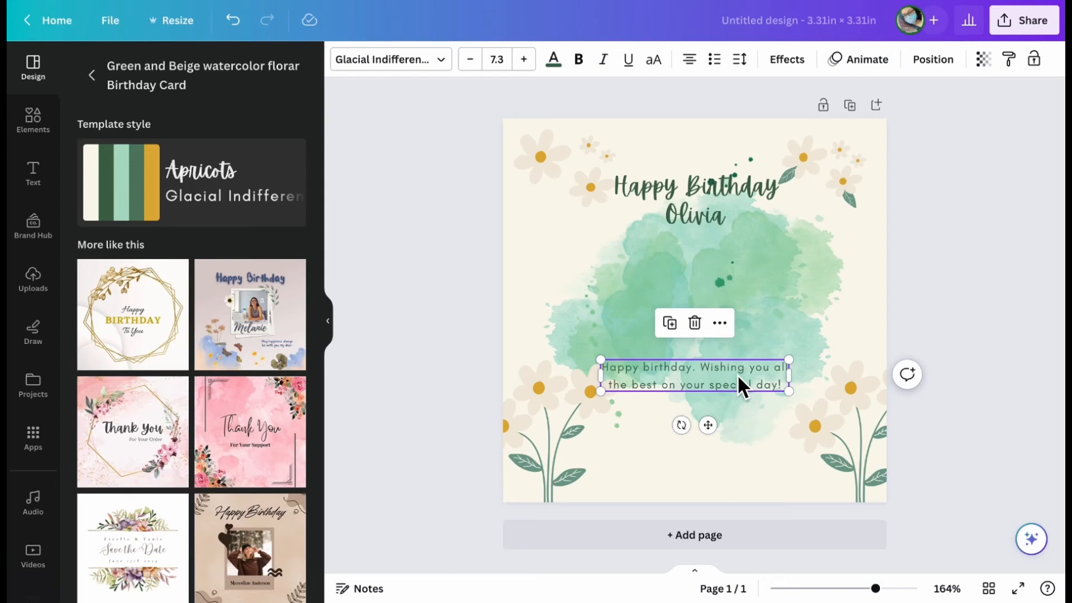
drag(738, 378, 742, 421)
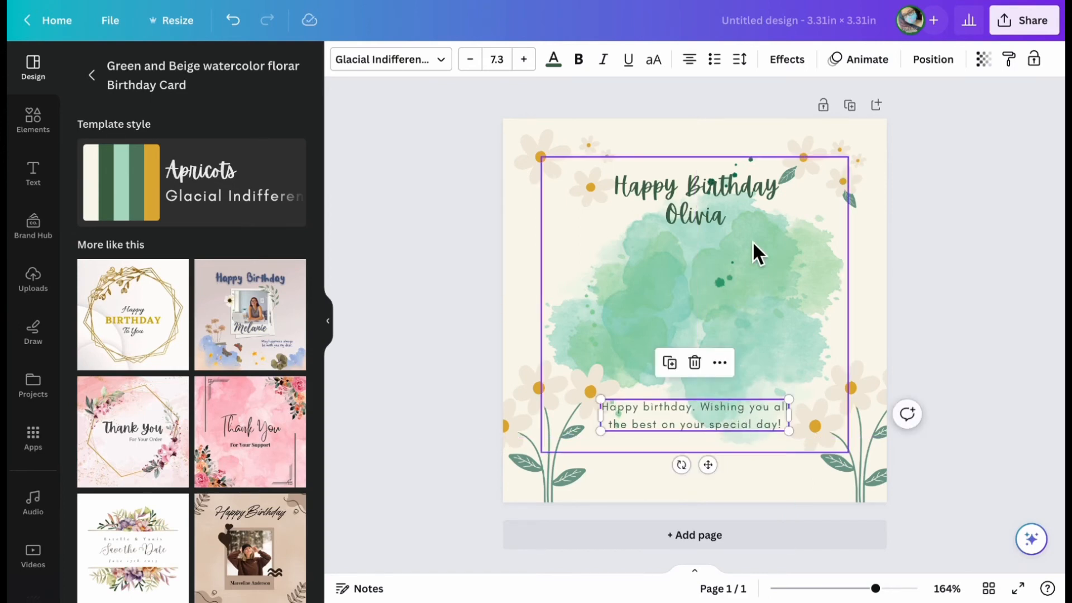
Duplicate the birthday heading and place the copy in the middle of the card
click(733, 212)
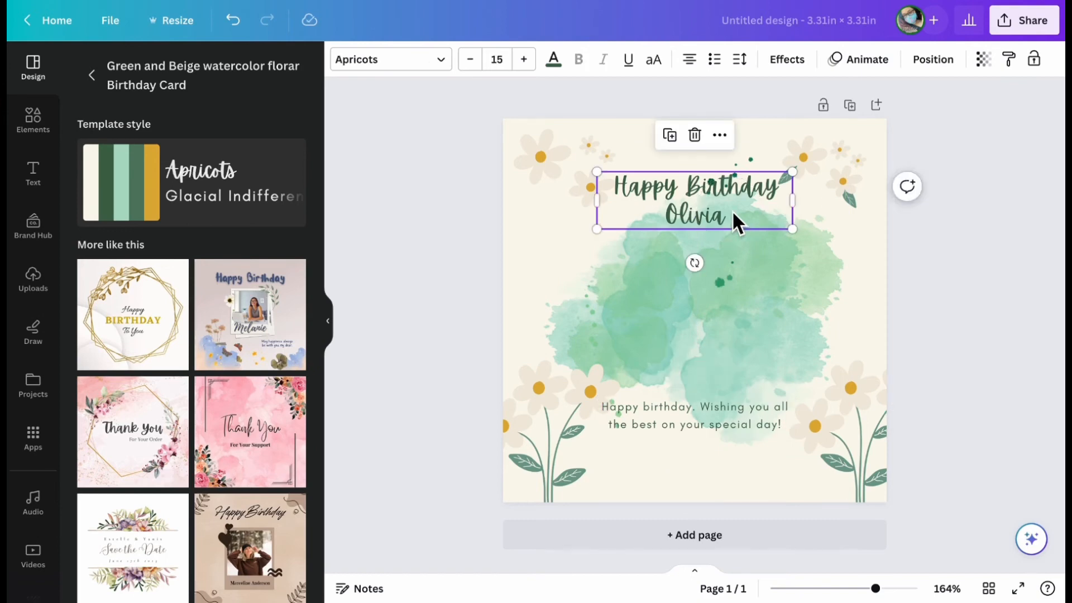
key(ctrl+d)
drag(733, 212, 733, 310)
Replace the copied heading's text with "Love," and "Mom" on two separate lines
double_click(733, 307)
click(733, 304)
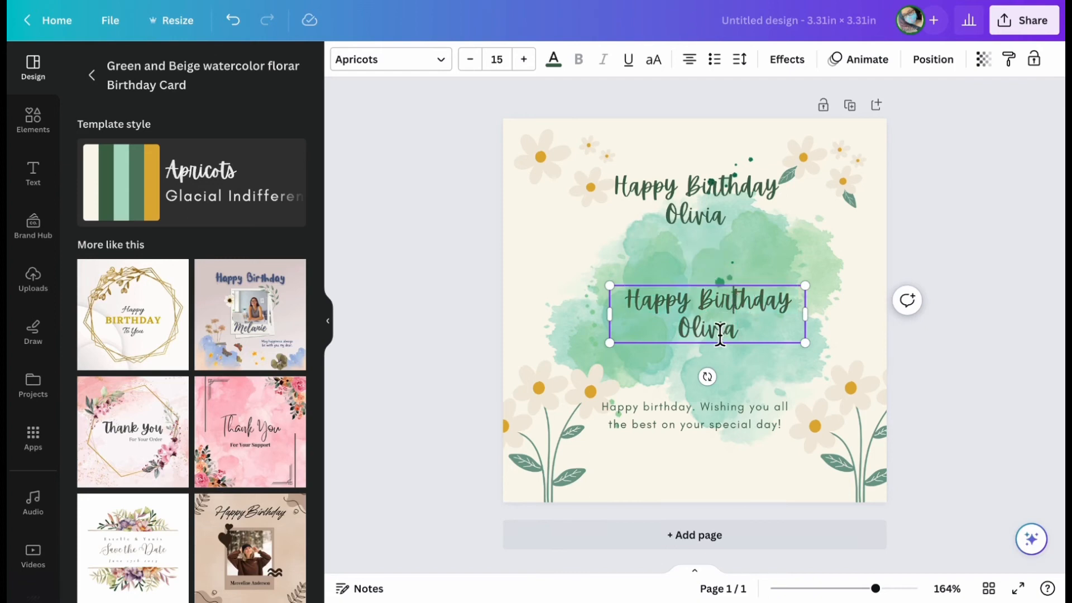
drag(737, 334, 708, 335)
text(Mom)
drag(797, 313, 627, 300)
text(Lov)
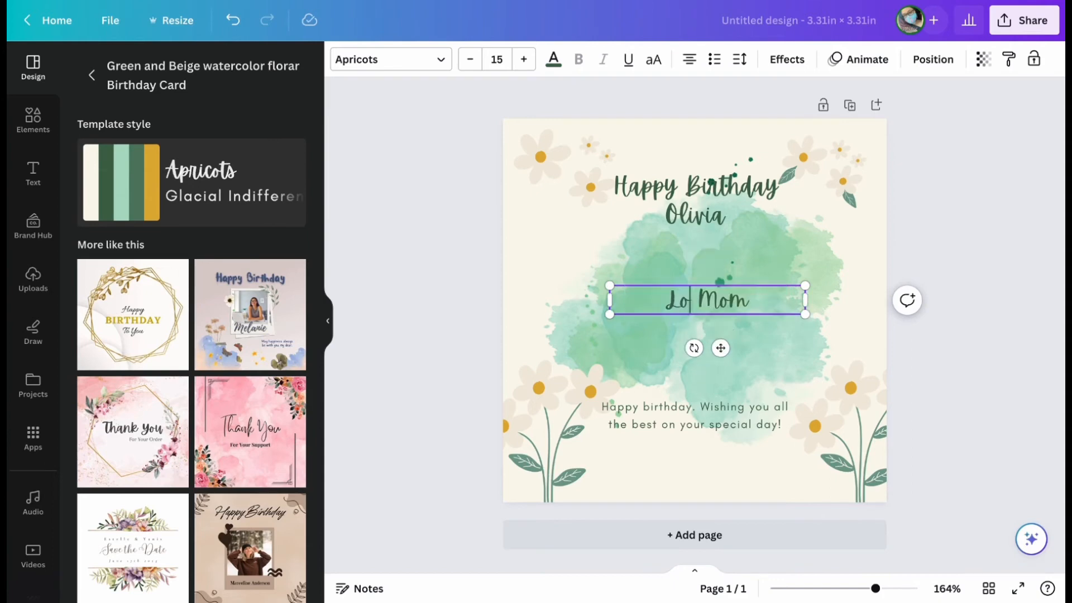
text(e,)
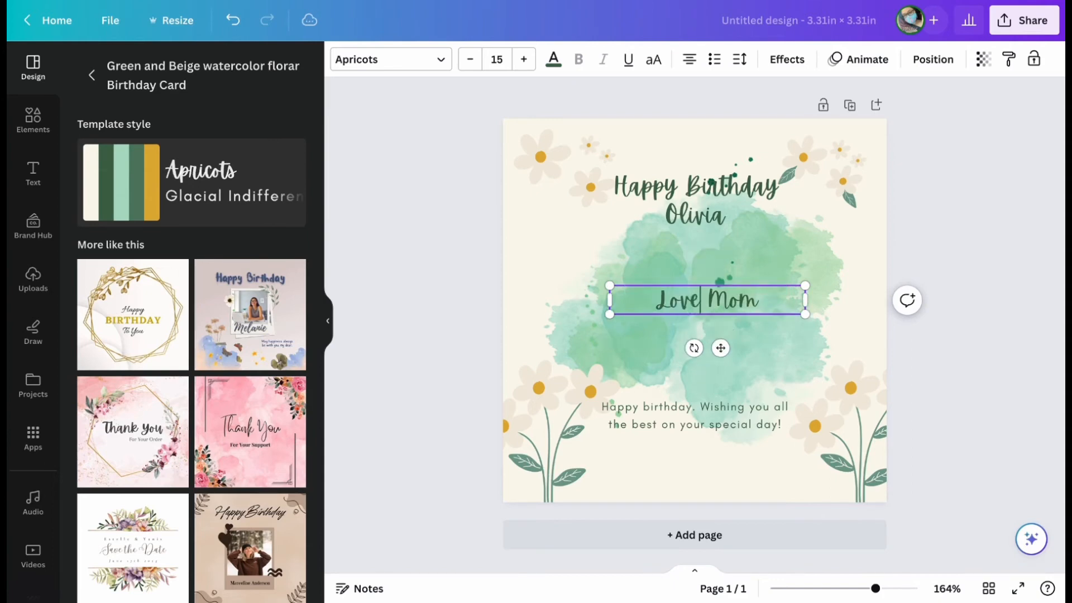
key(Return)
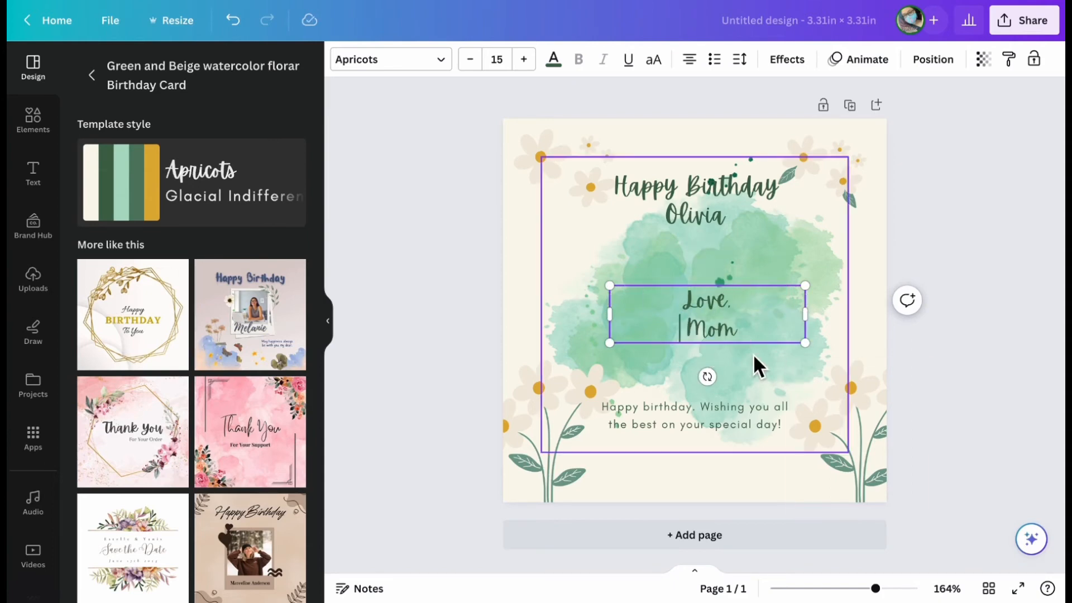
Move the "Love, Mom" sign-off below the wishes text and set its font size to 17
drag(747, 315, 738, 457)
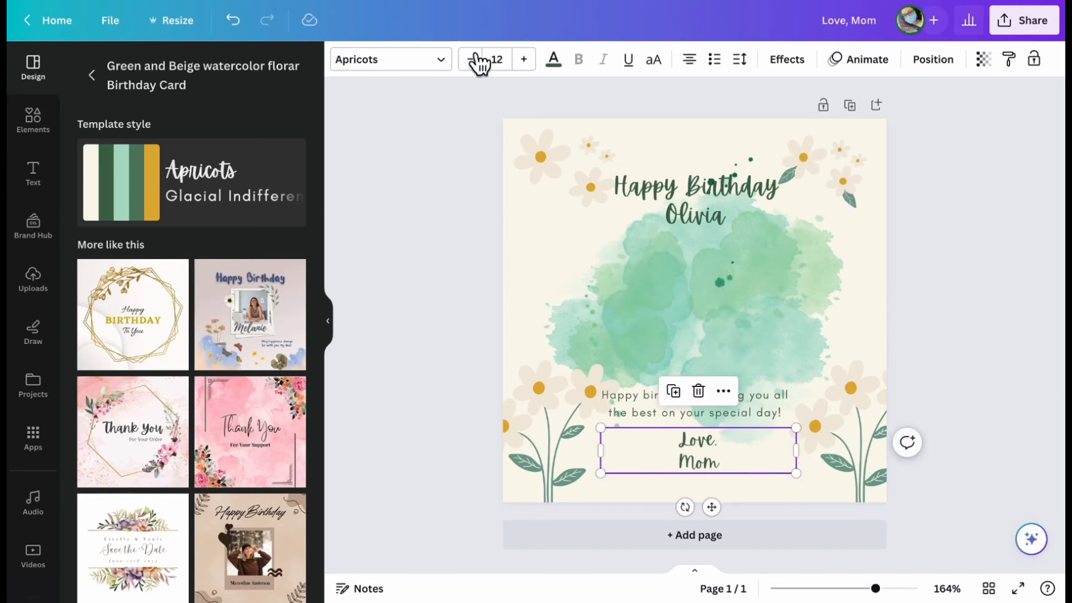
click(523, 59)
click(523, 59)
click(524, 59)
click(523, 59)
click(523, 59)
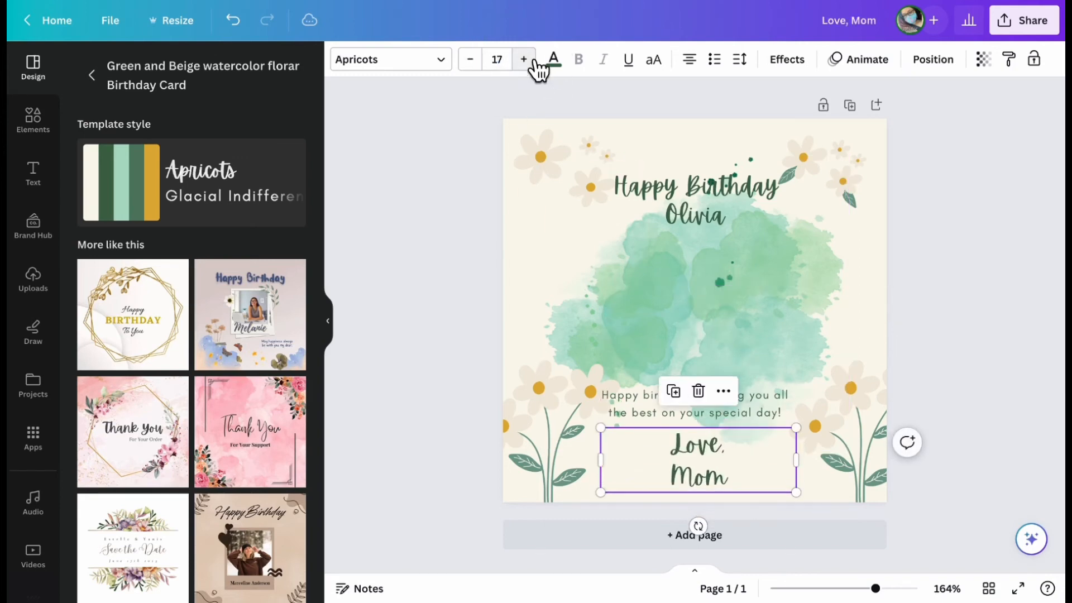
click(394, 461)
Move the wishes text slightly up and enlarge its font size to 10.3
drag(774, 398, 774, 386)
key(ctrl+shift+period)
key(ctrl+shift+period)
key(ctrl+shift+period)
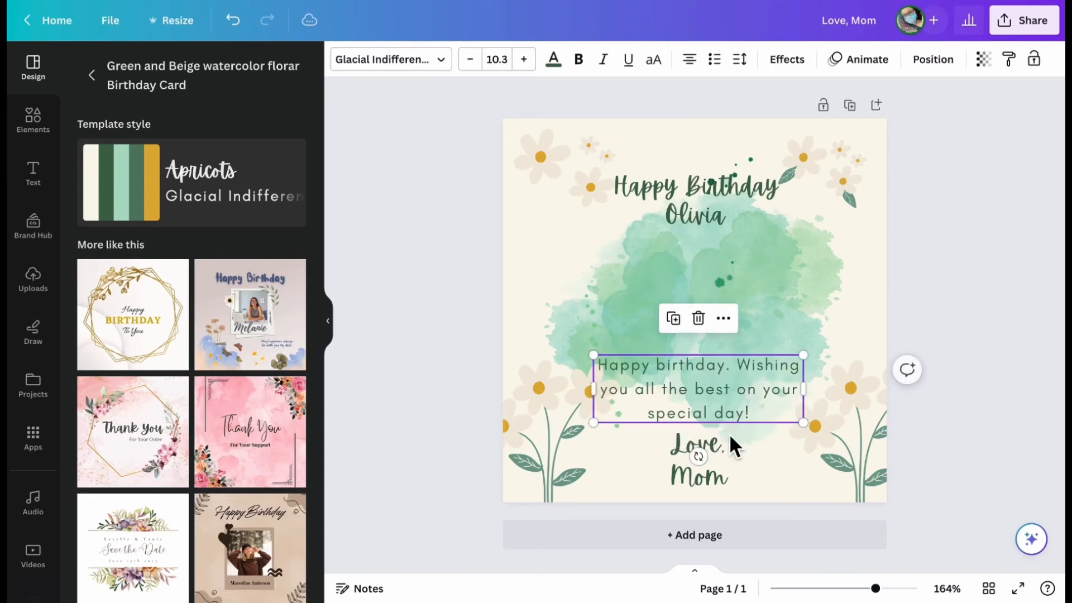
Widen the "Love, Mom" text box until it fits on one line and center it under the wishes text
click(726, 471)
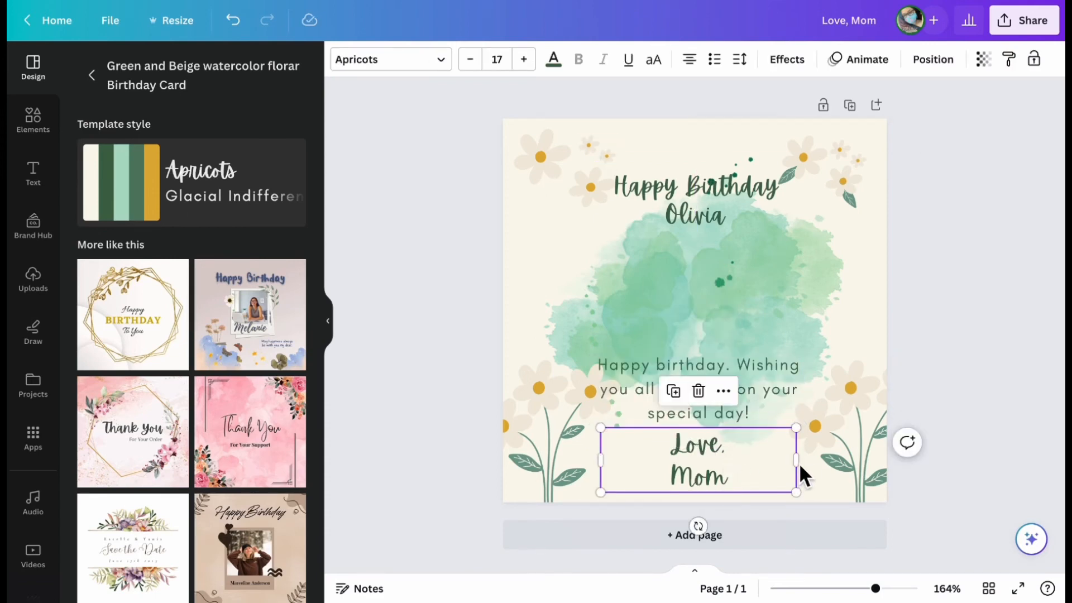
drag(799, 463, 843, 453)
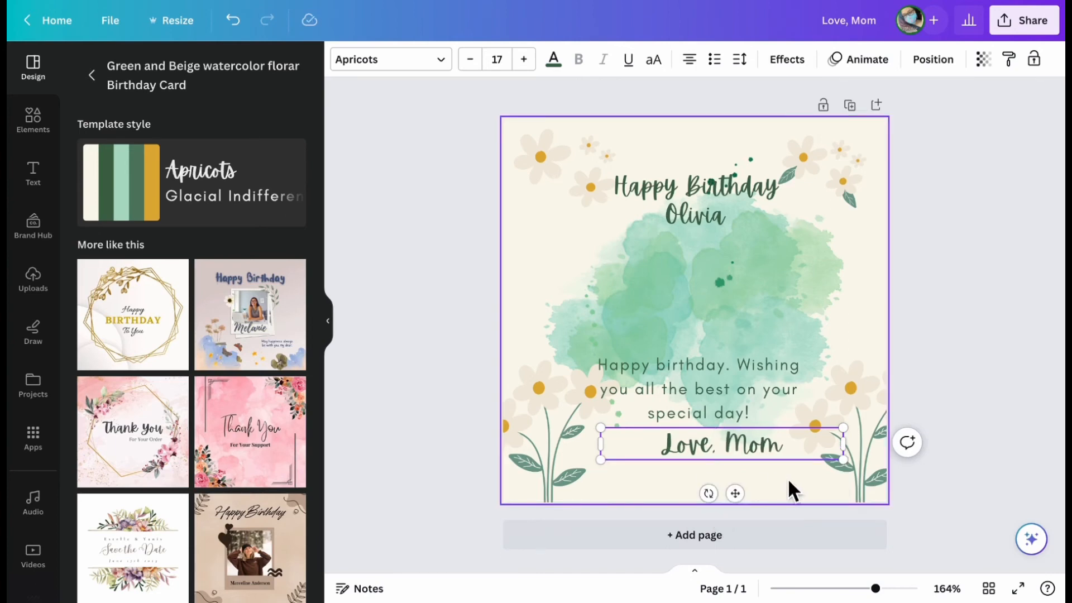
drag(735, 493, 717, 500)
Search the design elements for "watercolor" and limit the results to graphics
click(531, 461)
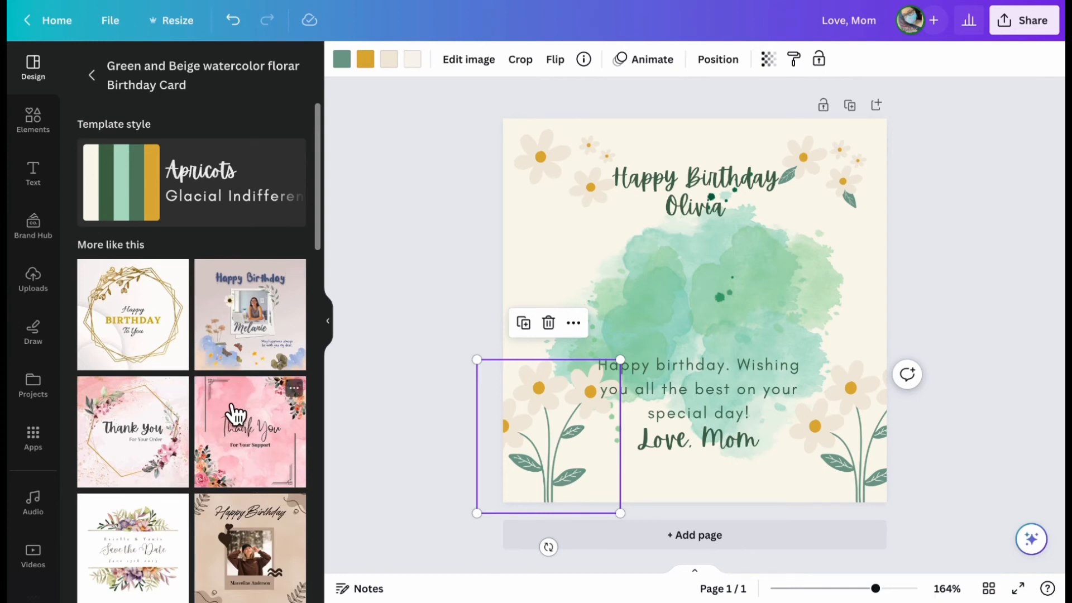
click(49, 132)
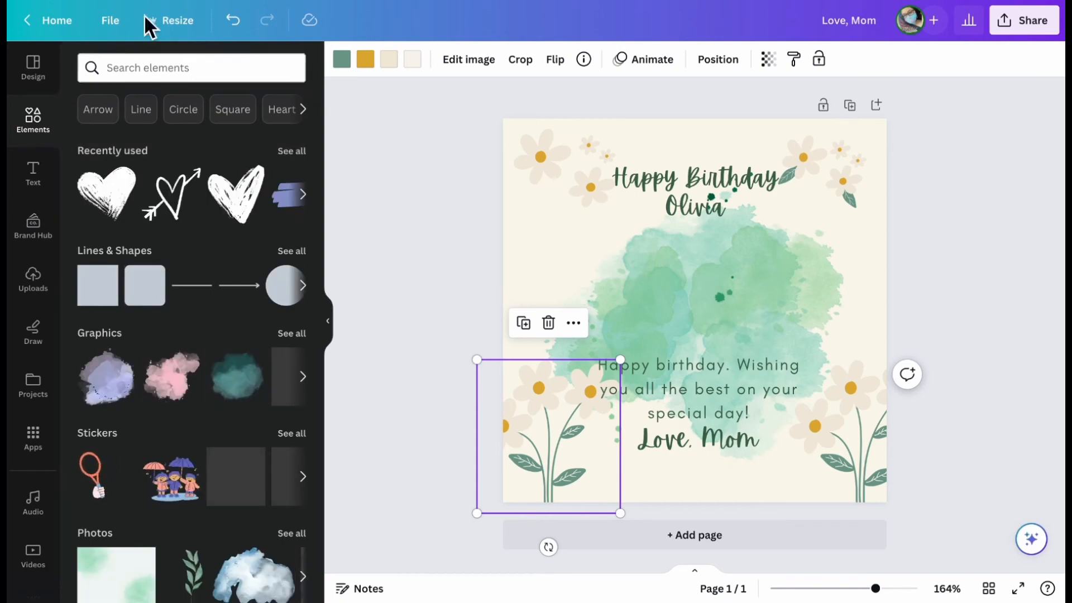
click(187, 66)
text(a)
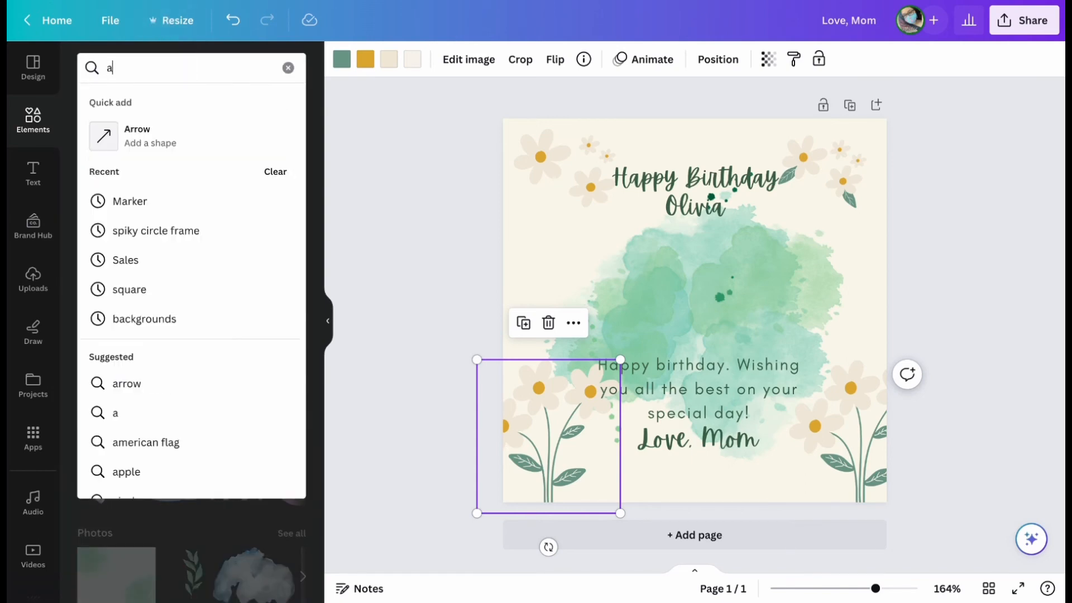
key(BackSpace)
text(wat)
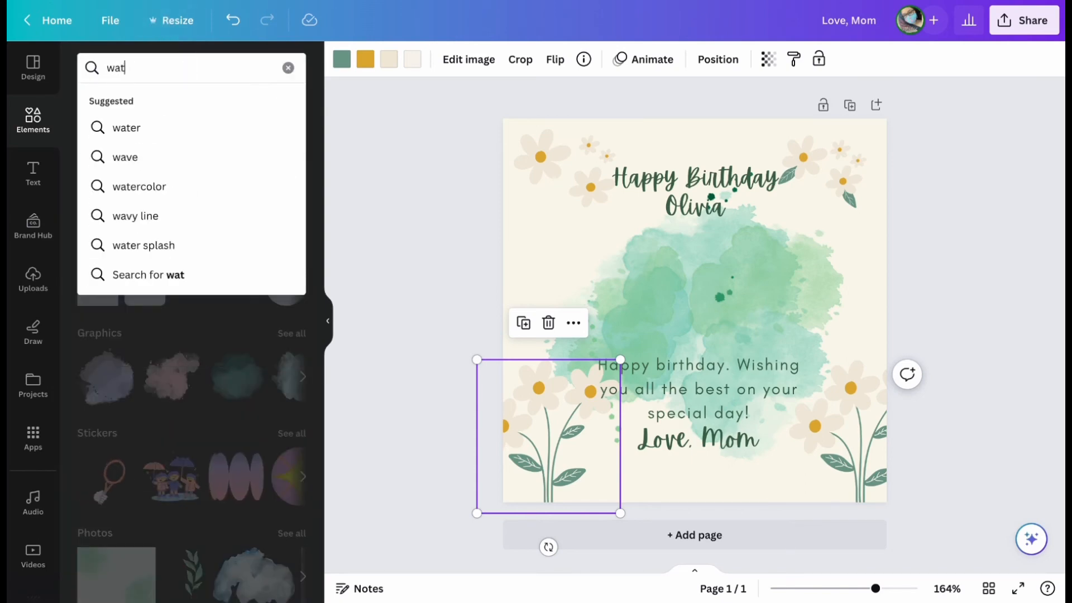
text(ercolor)
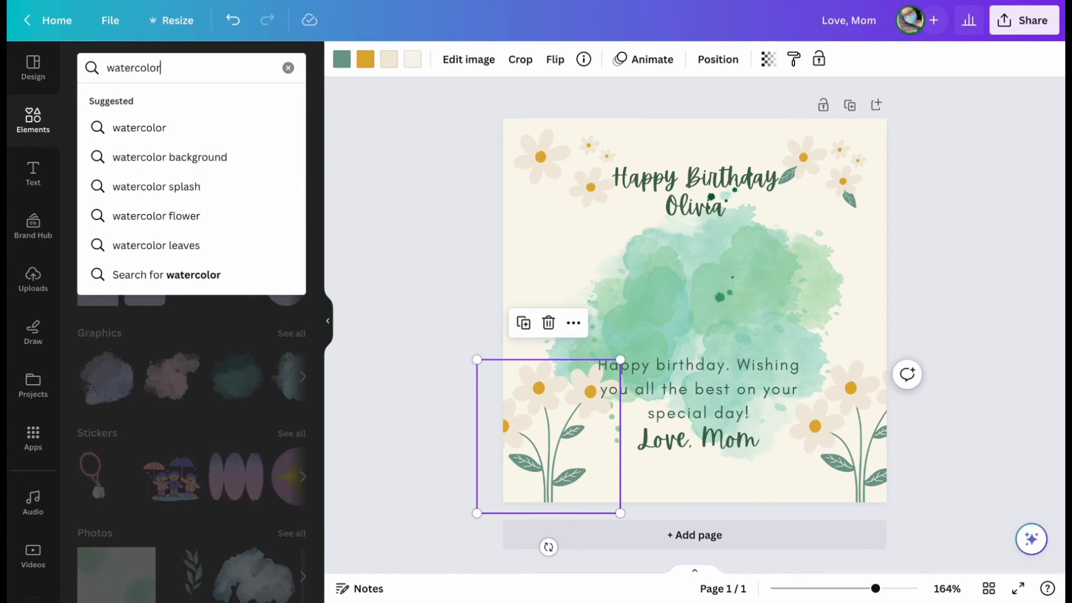
key(Return)
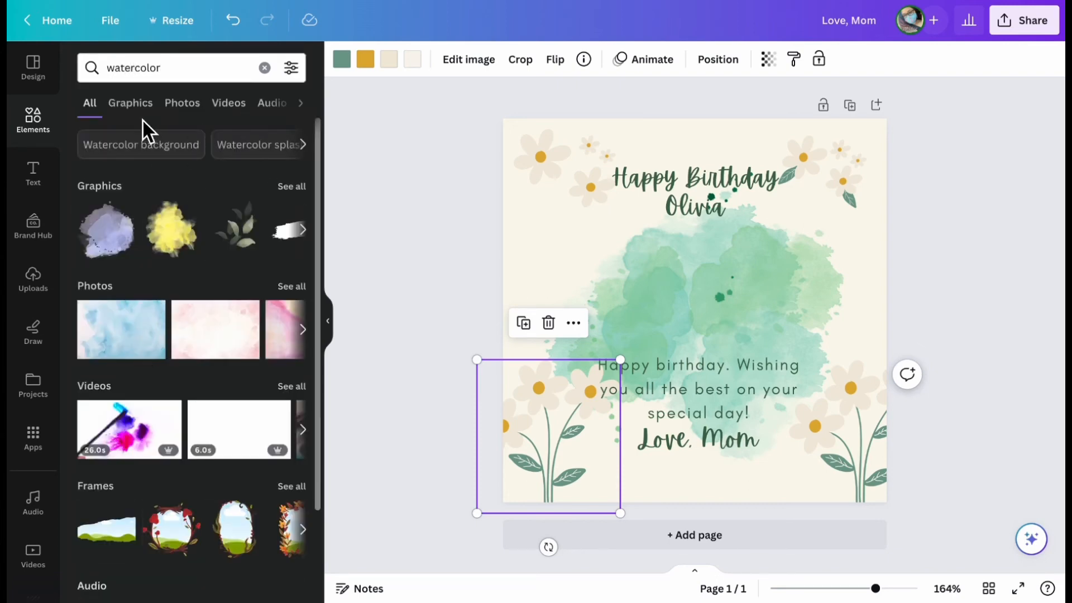
click(141, 114)
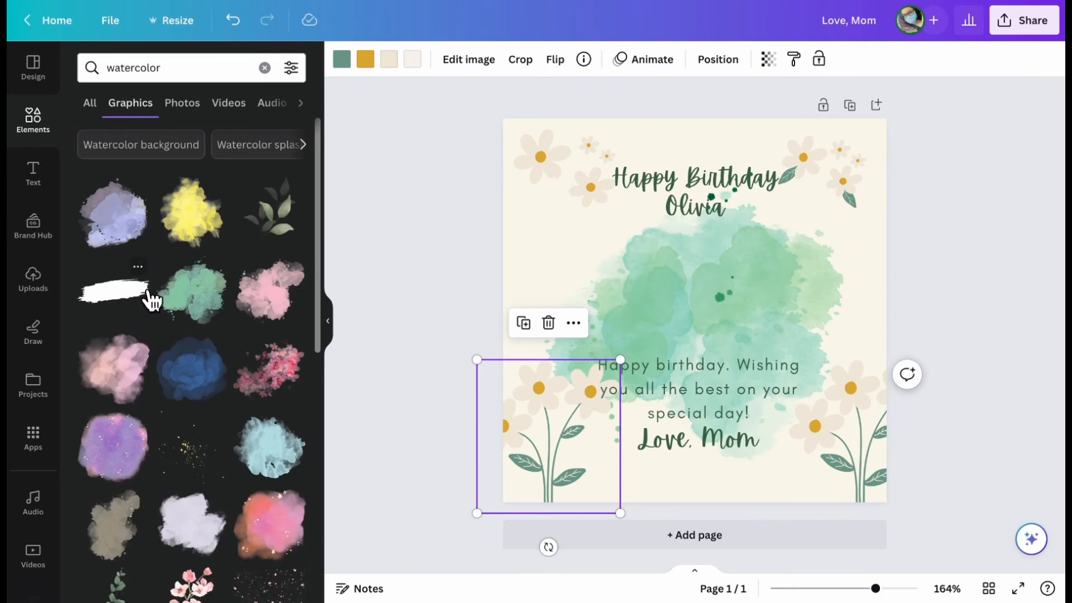
Add the pink watercolor blossom branch to the card and delete the daisy plant in its lower-left corner
scroll(153, 414, down, 5)
scroll(153, 416, down, 3)
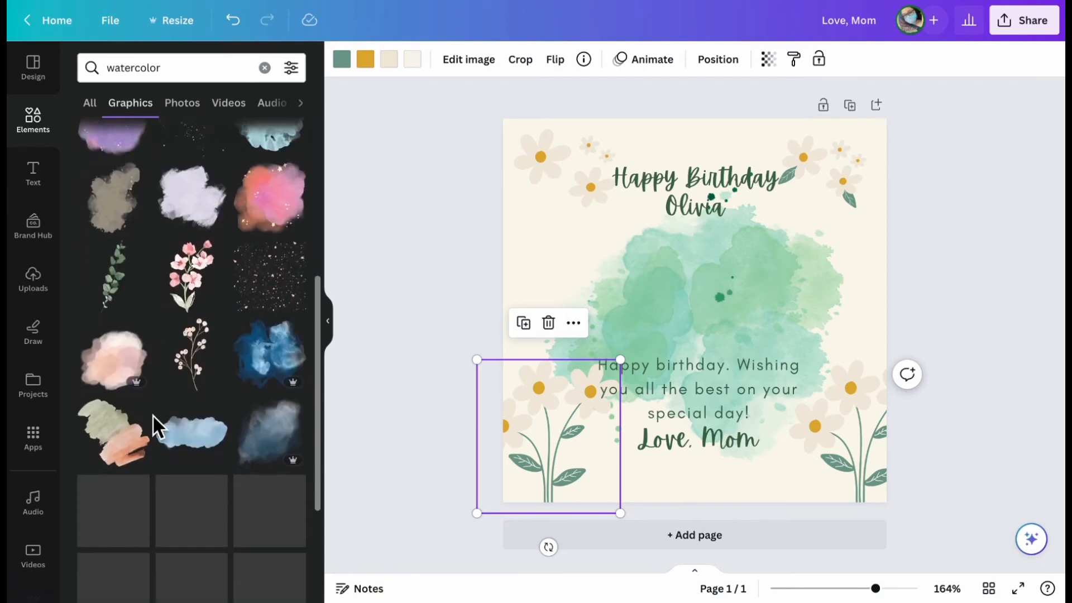
click(205, 244)
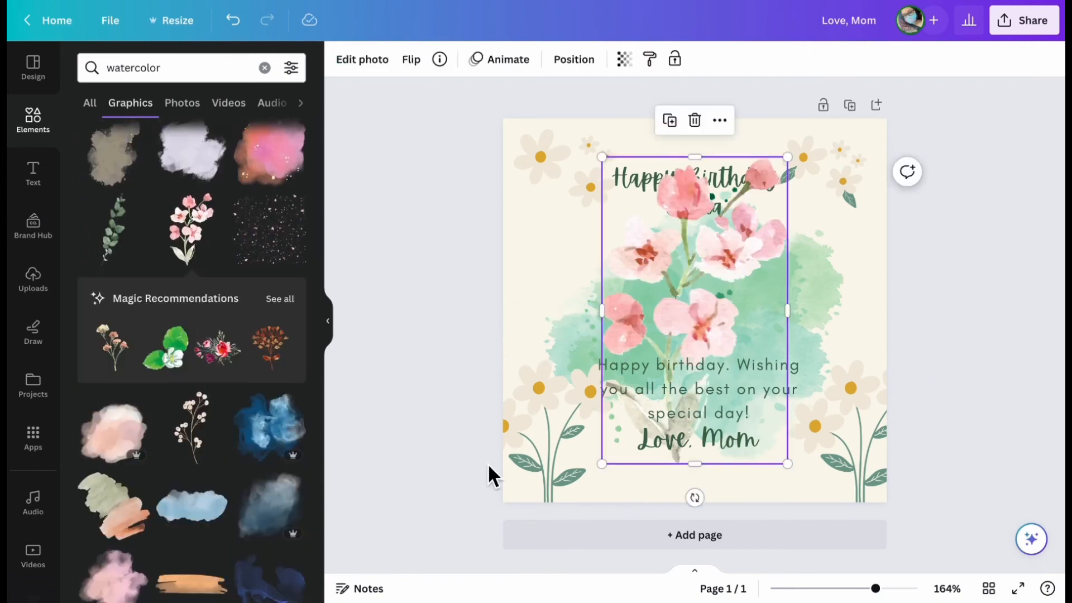
click(536, 447)
click(540, 446)
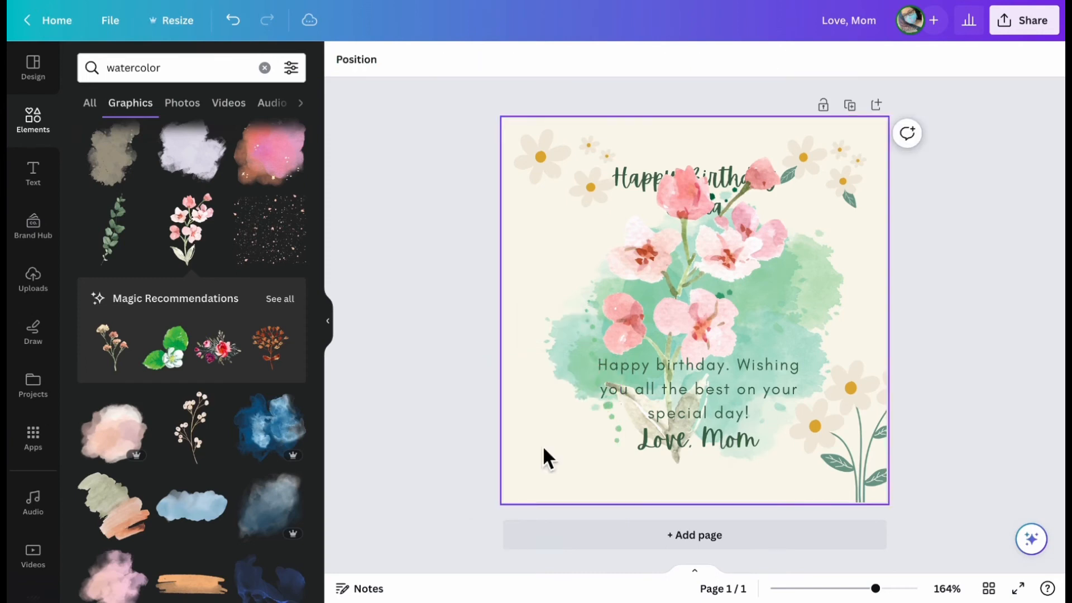
Shrink the pink blossom branch and fit it into the card's lower-left corner beside the wishes text
drag(702, 289, 603, 334)
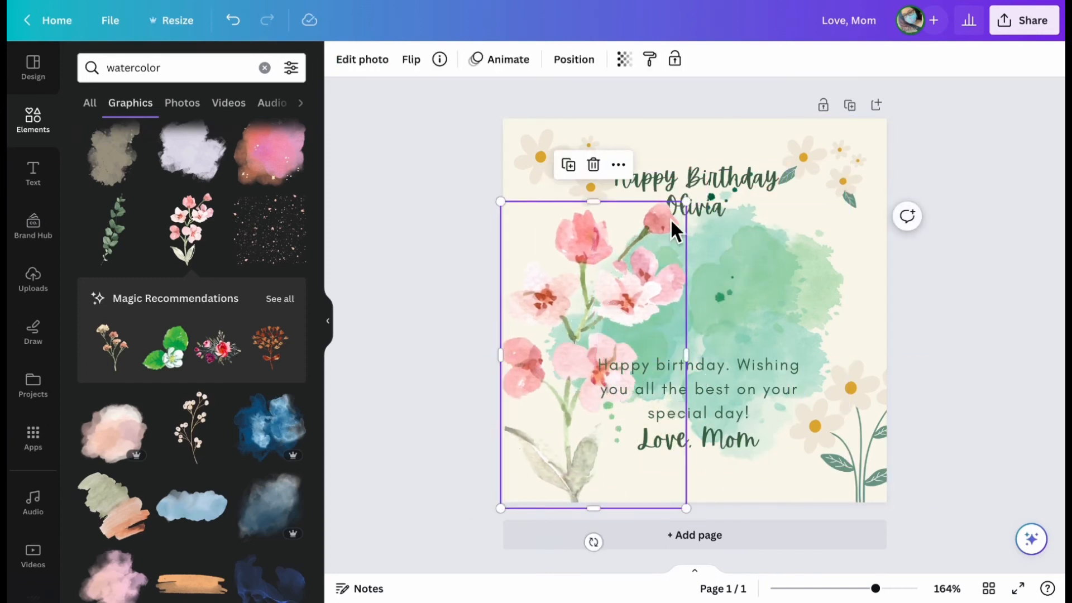
drag(685, 205, 634, 275)
click(631, 269)
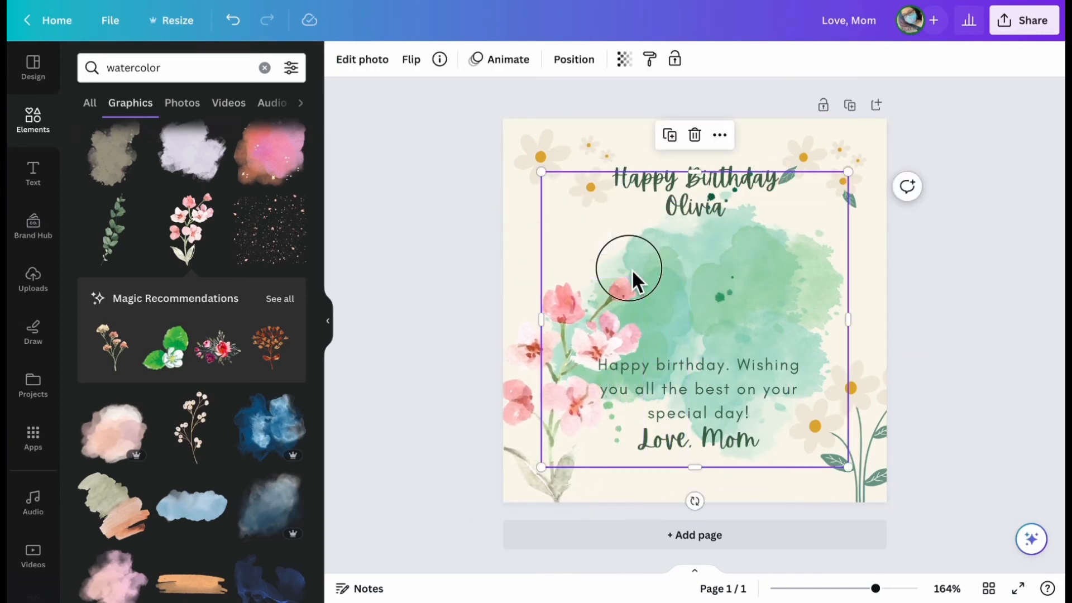
click(516, 411)
drag(514, 408, 542, 420)
drag(643, 281, 585, 375)
click(465, 353)
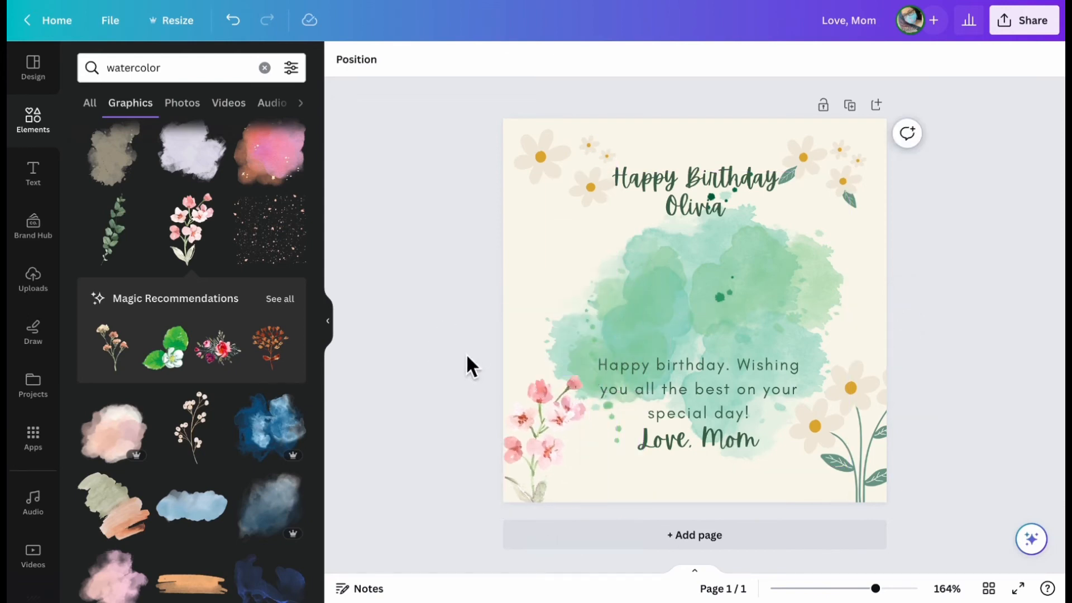
Browse the "watercolor" photos and graphics for other elements that could decorate the card
scroll(189, 223, down, 2)
click(194, 115)
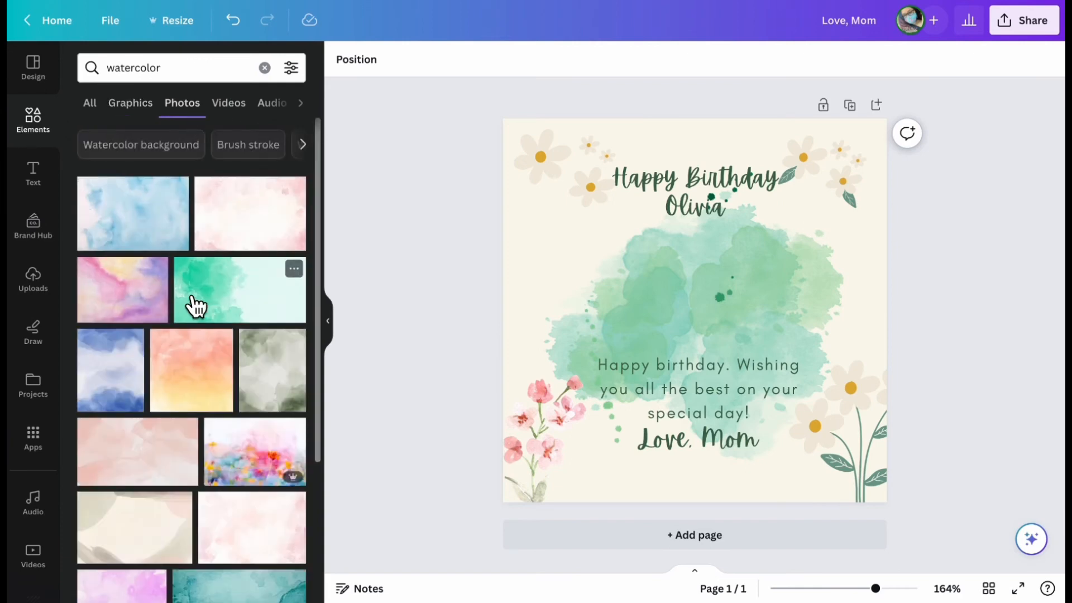
scroll(192, 304, down, 5)
scroll(191, 306, down, 2)
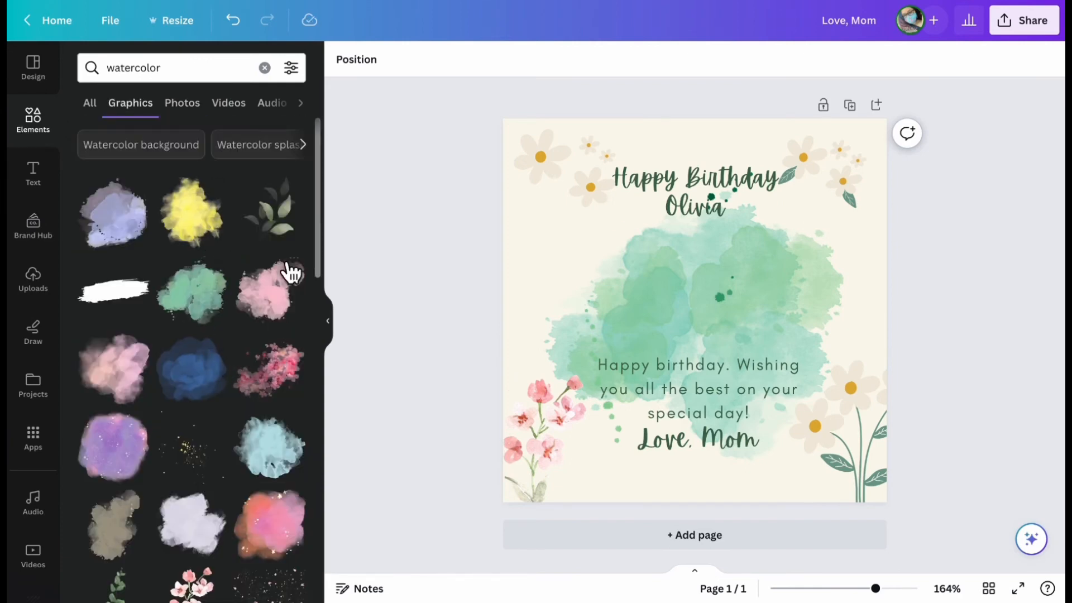
scroll(218, 423, down, 5)
scroll(218, 422, down, 2)
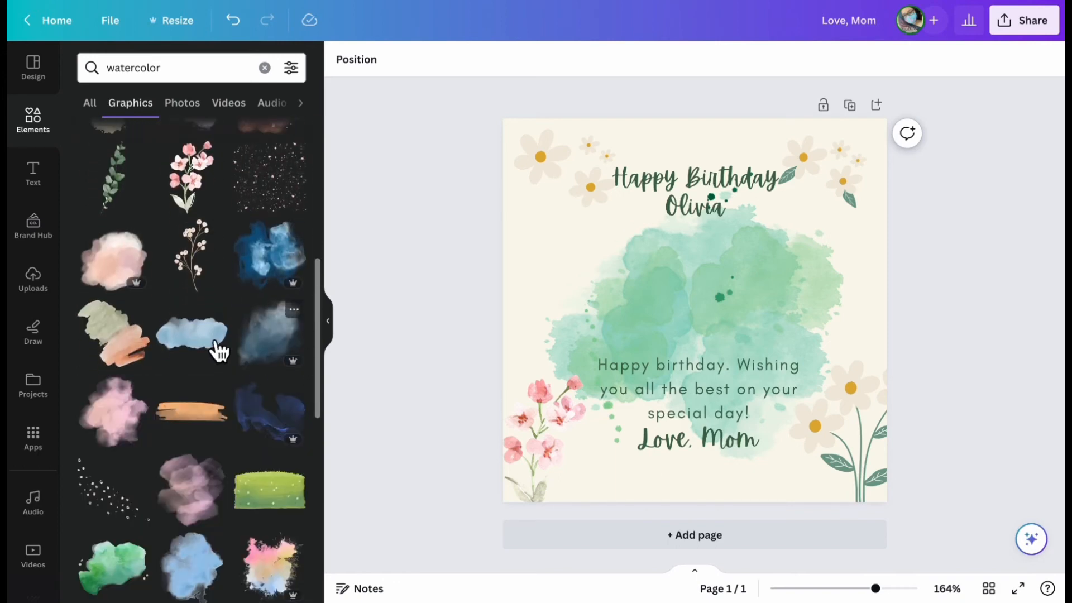
scroll(195, 310, up, 5)
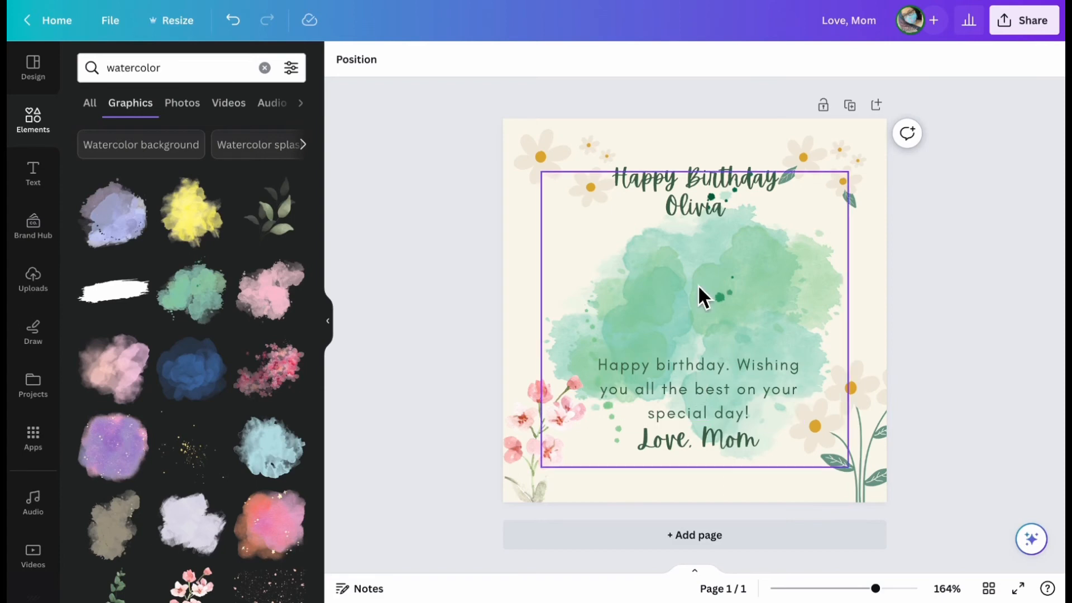
Move the birthday heading slightly higher on the card
click(713, 195)
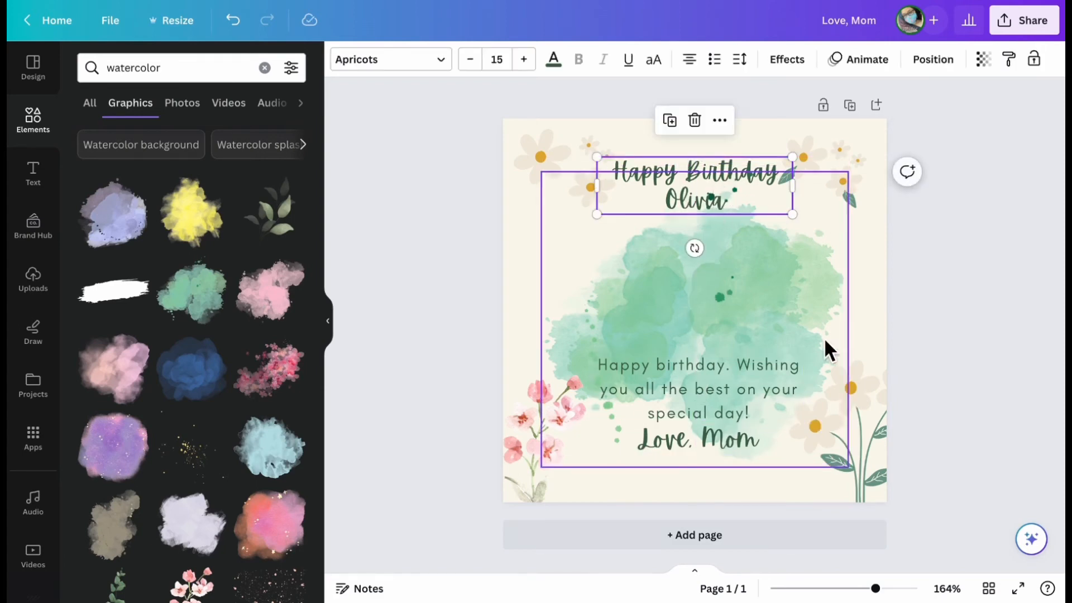
click(995, 254)
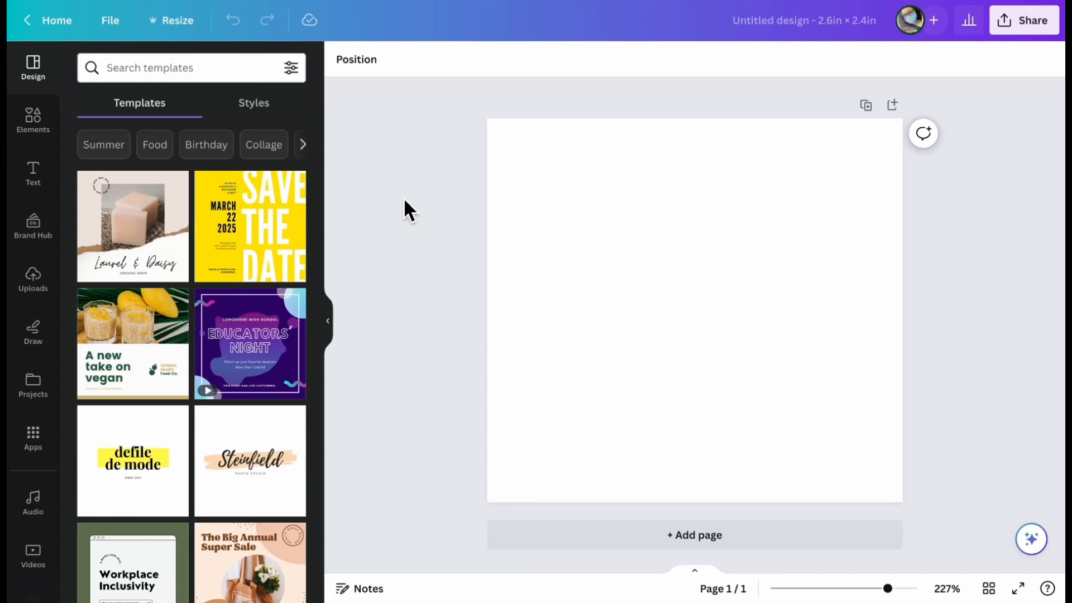
Search the templates for "gift card" and apply the green and beige watercolor birthday card to the blank 2.6 × 2.4 in design
click(234, 68)
text(gif)
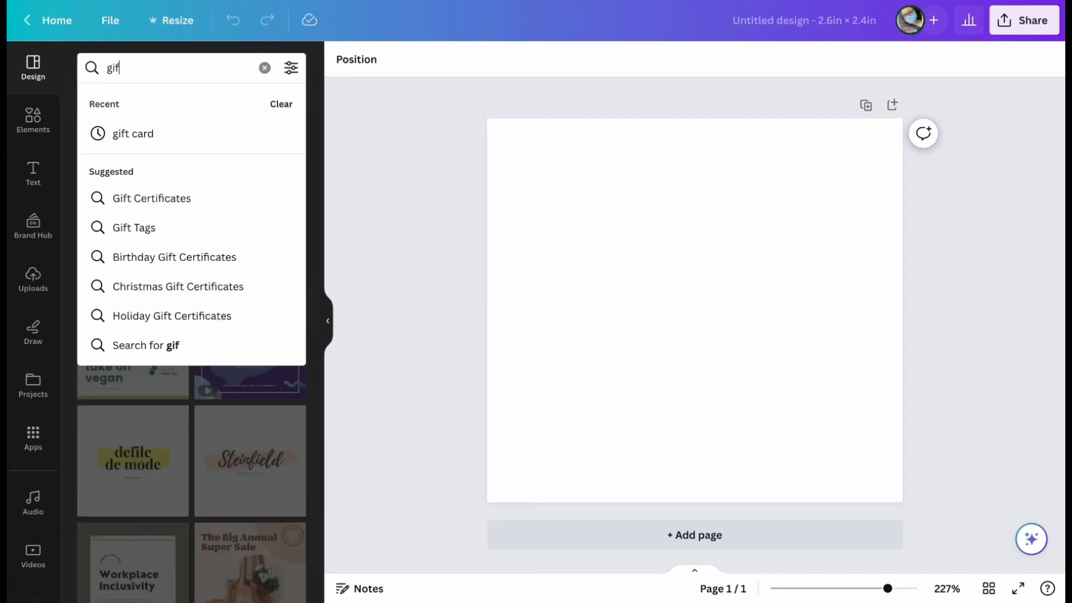
text(t)
key(Down)
key(Return)
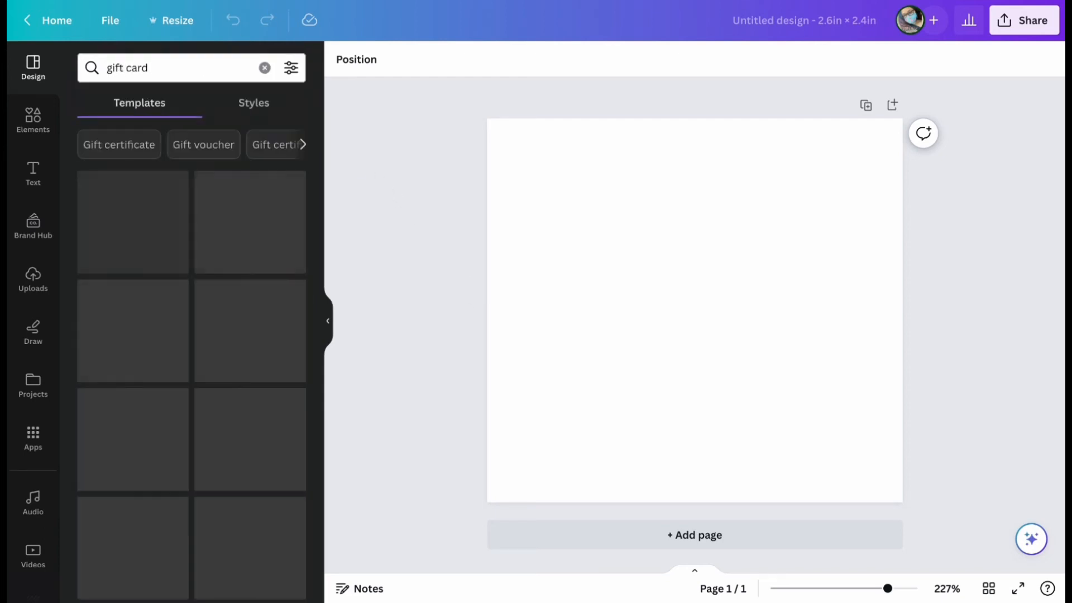
scroll(236, 364, down, 5)
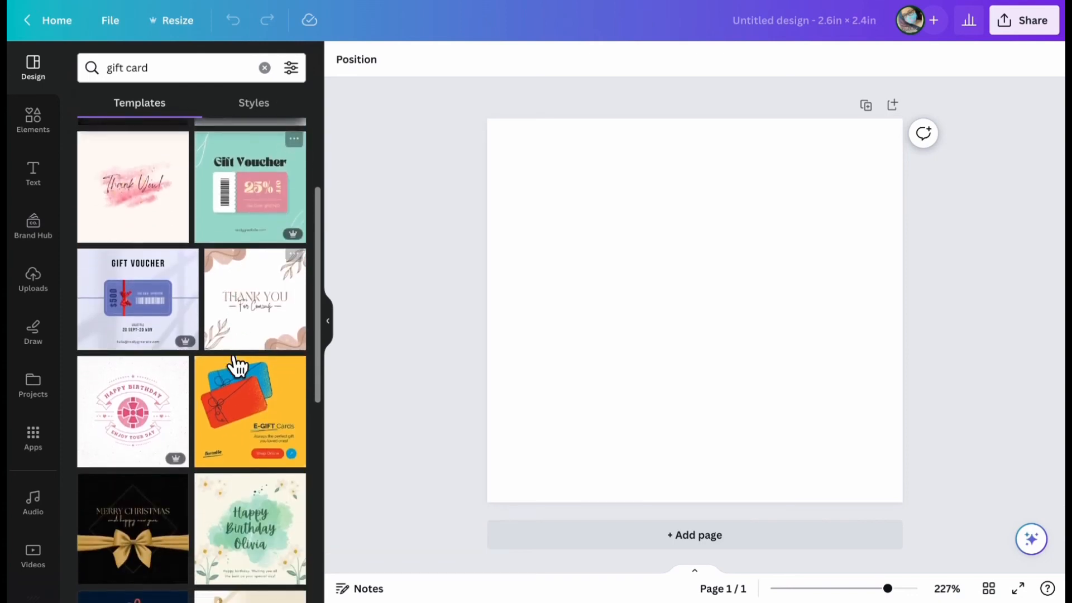
click(253, 414)
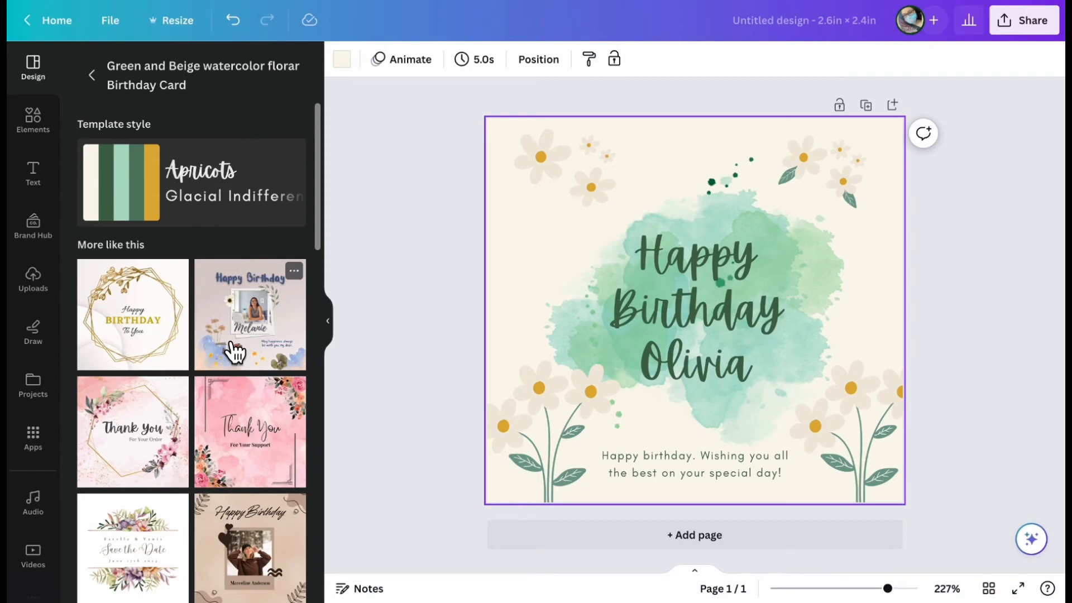
Shuffle the template style's colors on the card until all the daisies have green petals
click(210, 219)
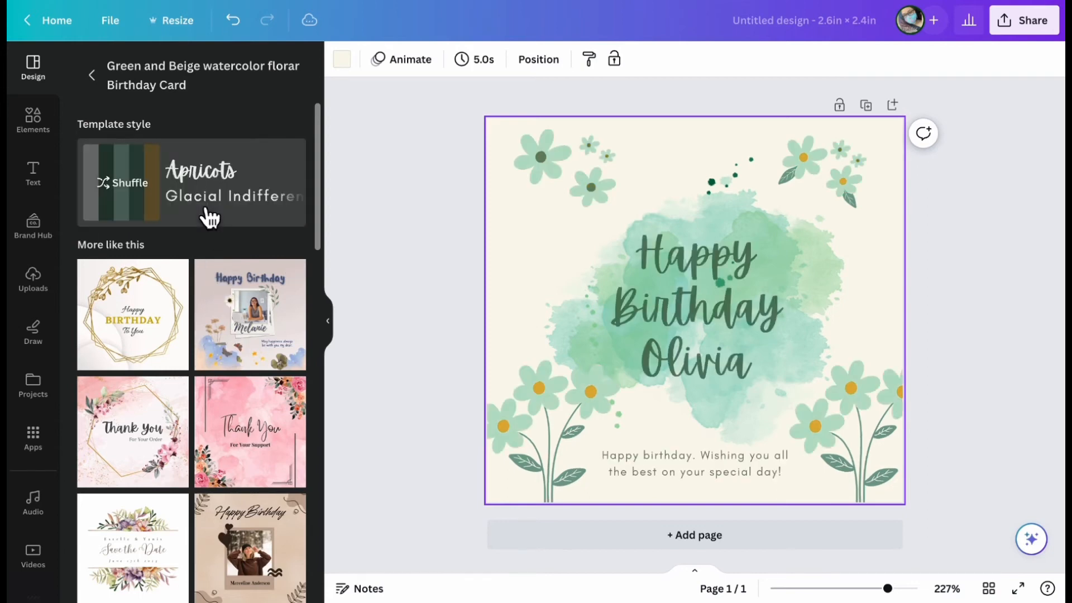
click(139, 200)
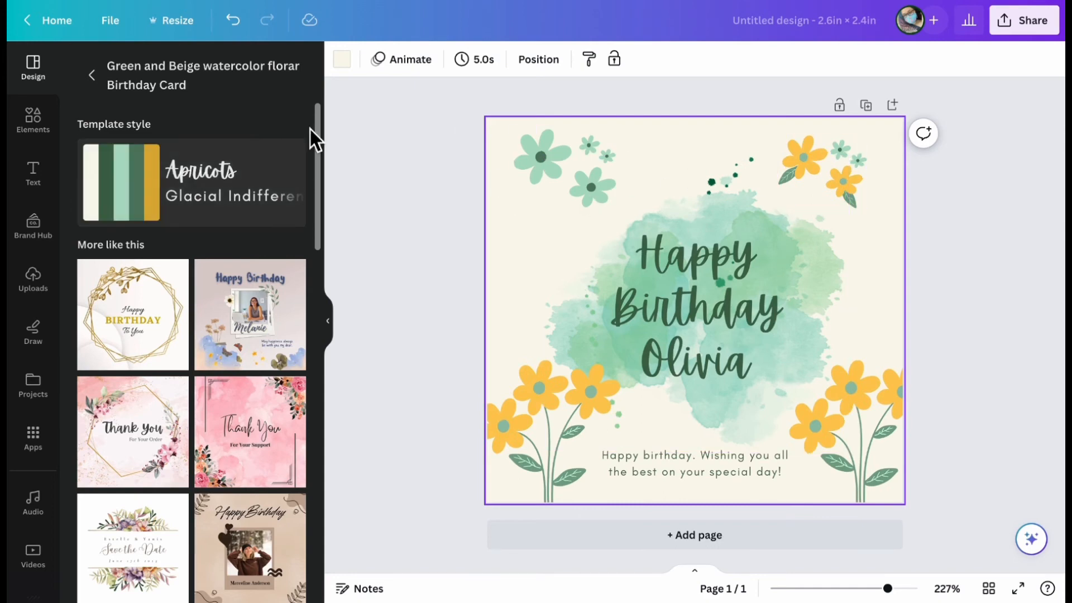
click(142, 202)
Browse the similar templates for other birthday and thank-you card designs
scroll(239, 429, down, 6)
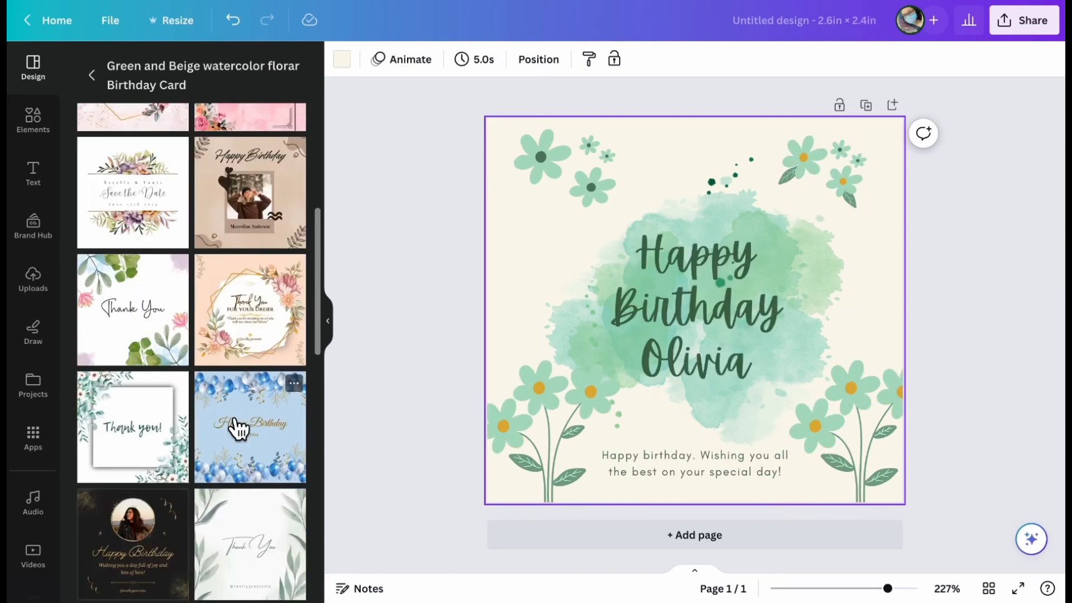
scroll(239, 429, down, 2)
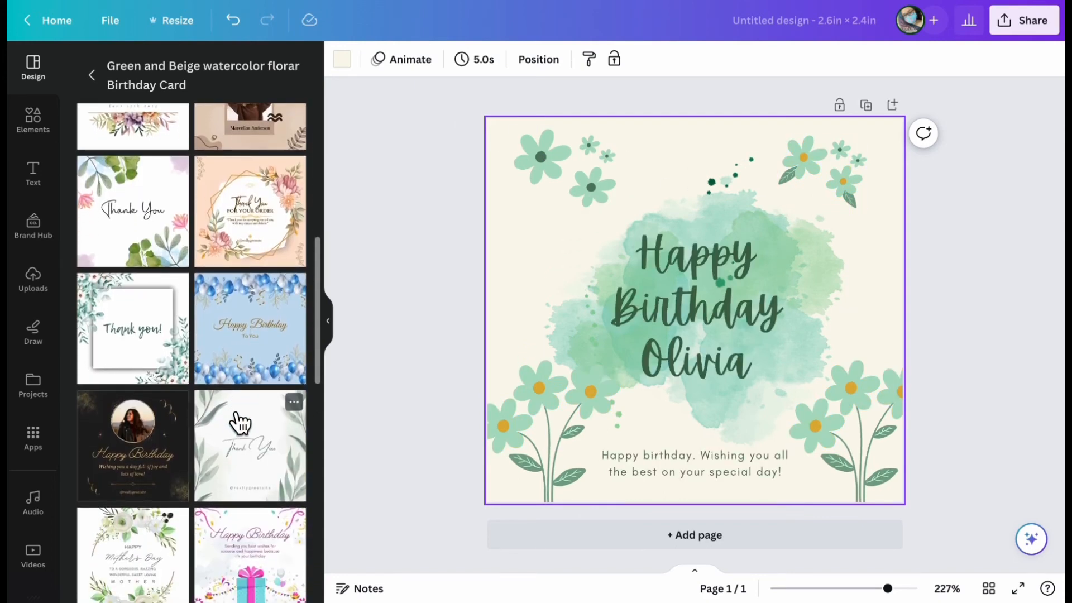
scroll(240, 419, down, 3)
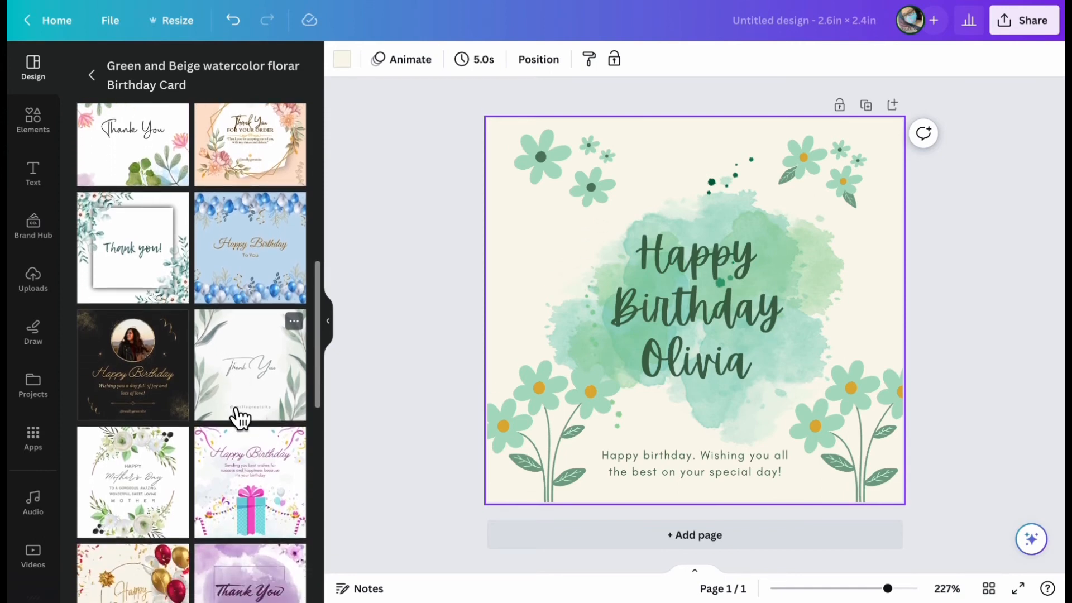
Browse the similar card templates and apply the Green And White Watercolor Thank You Card to the page
scroll(240, 413, down, 3)
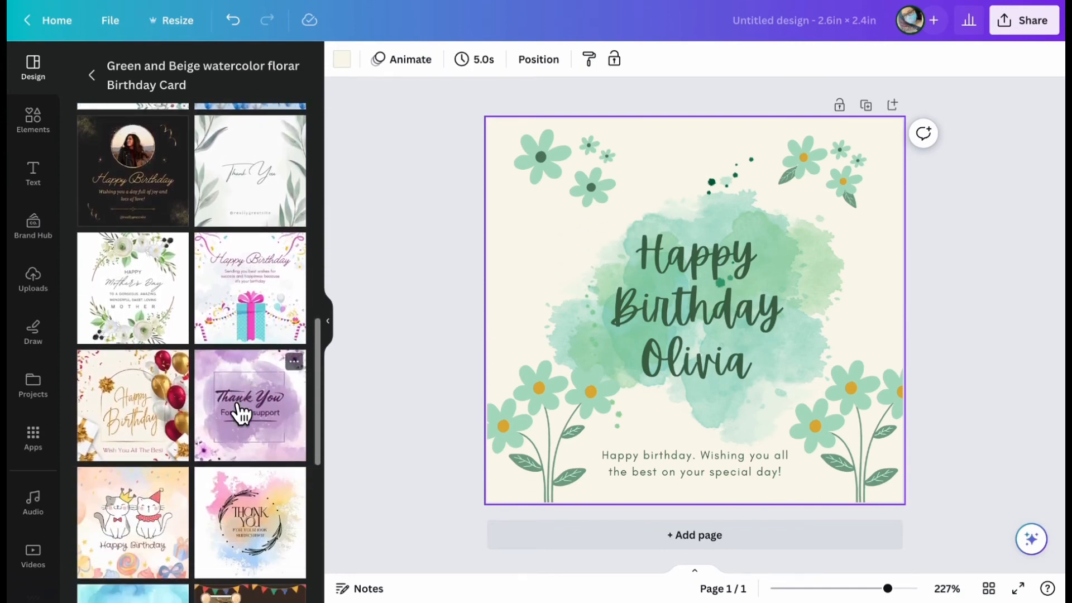
scroll(230, 404, up, 1)
scroll(230, 404, up, 3)
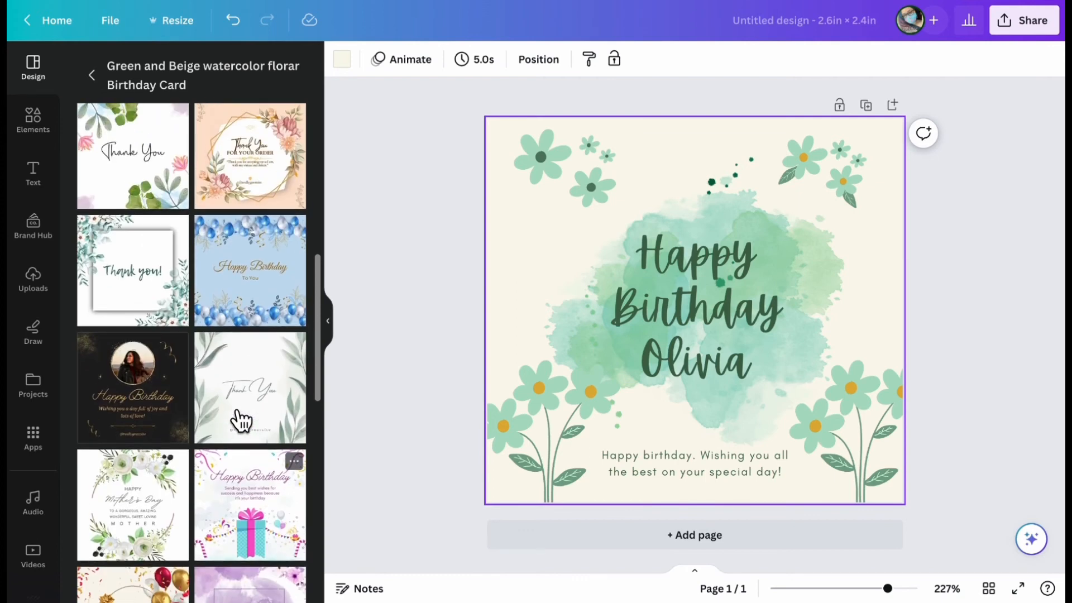
click(274, 404)
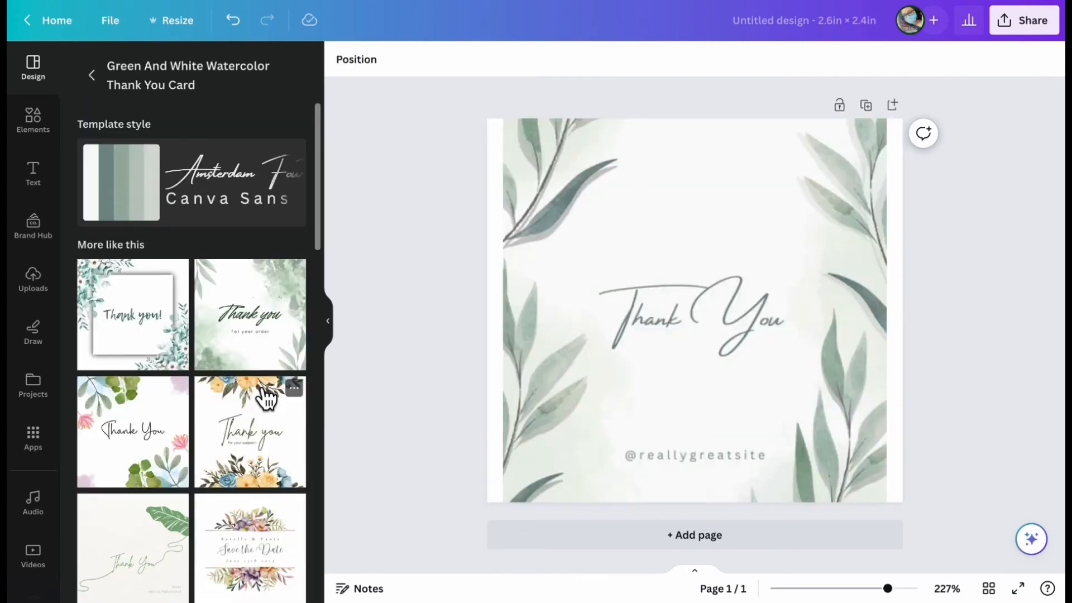
drag(718, 462, 712, 374)
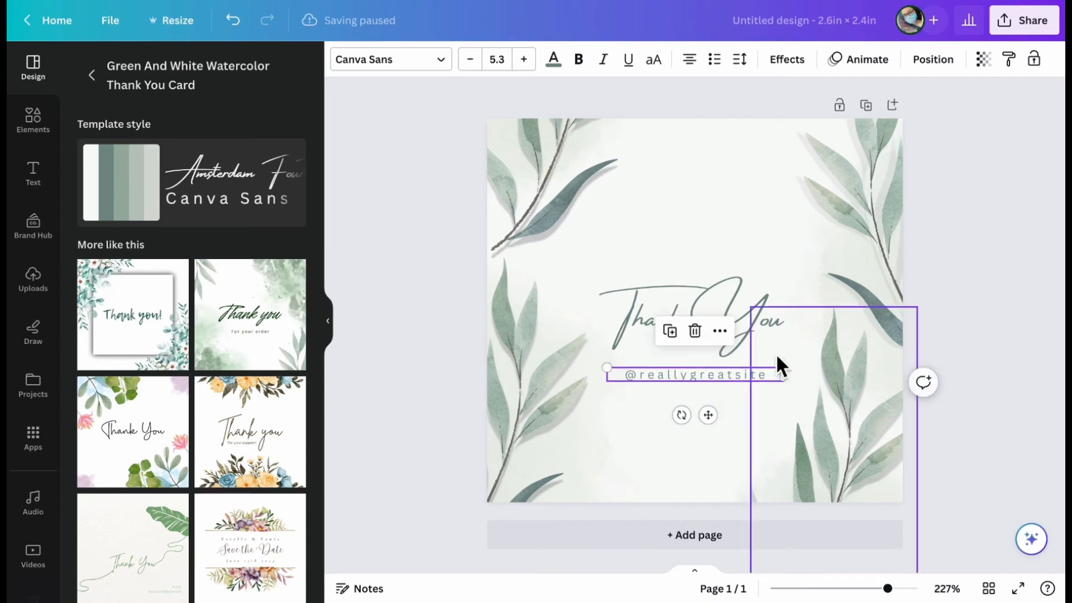
key(Return)
text(@myetsyshop)
click(880, 288)
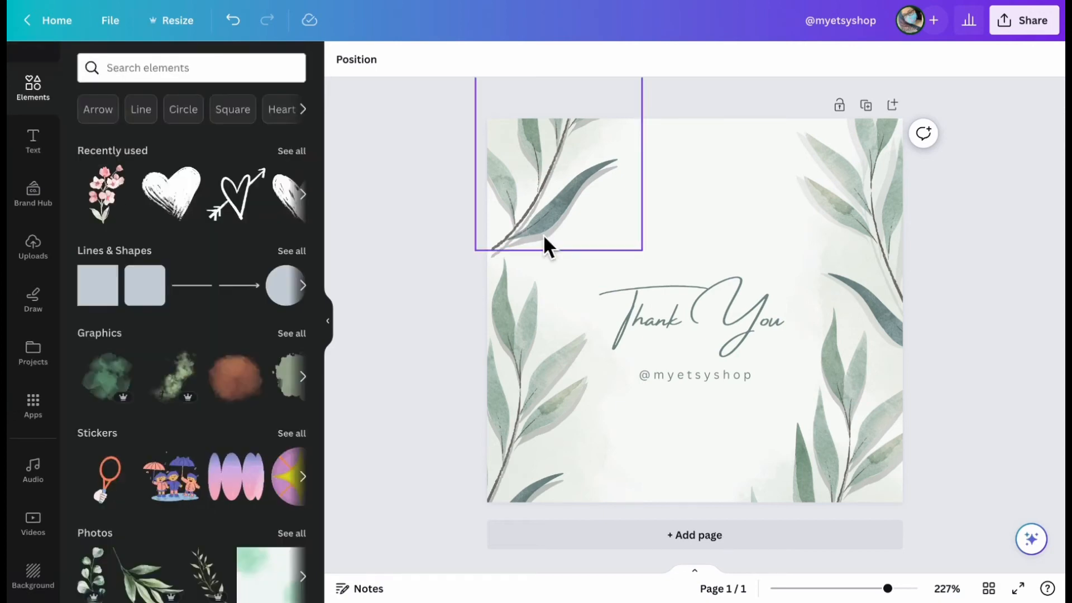
click(46, 430)
scroll(245, 396, down, 1)
scroll(246, 396, down, 8)
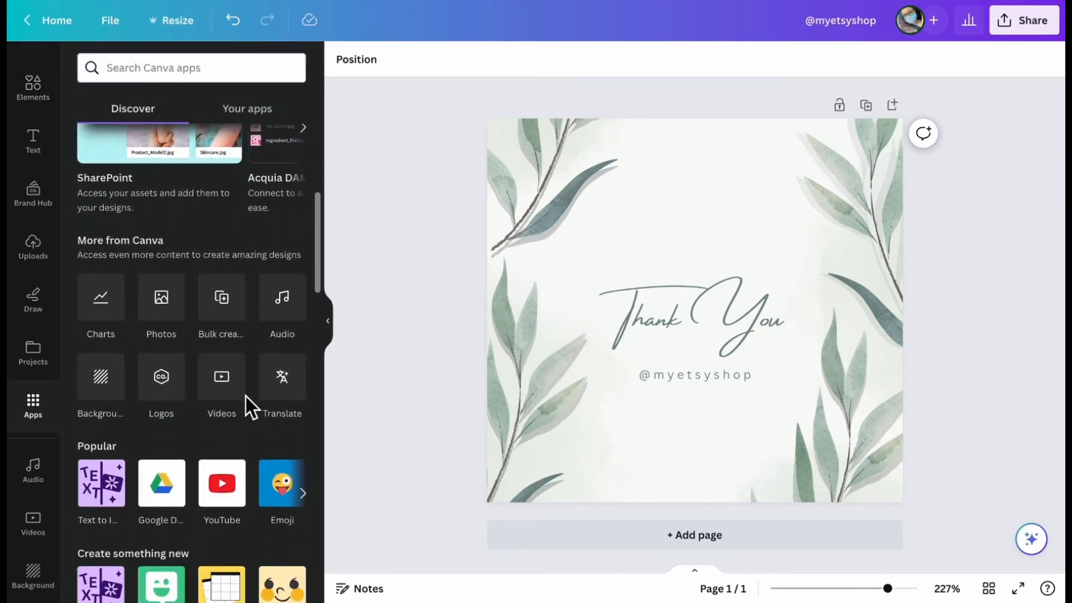
scroll(244, 394, down, 2)
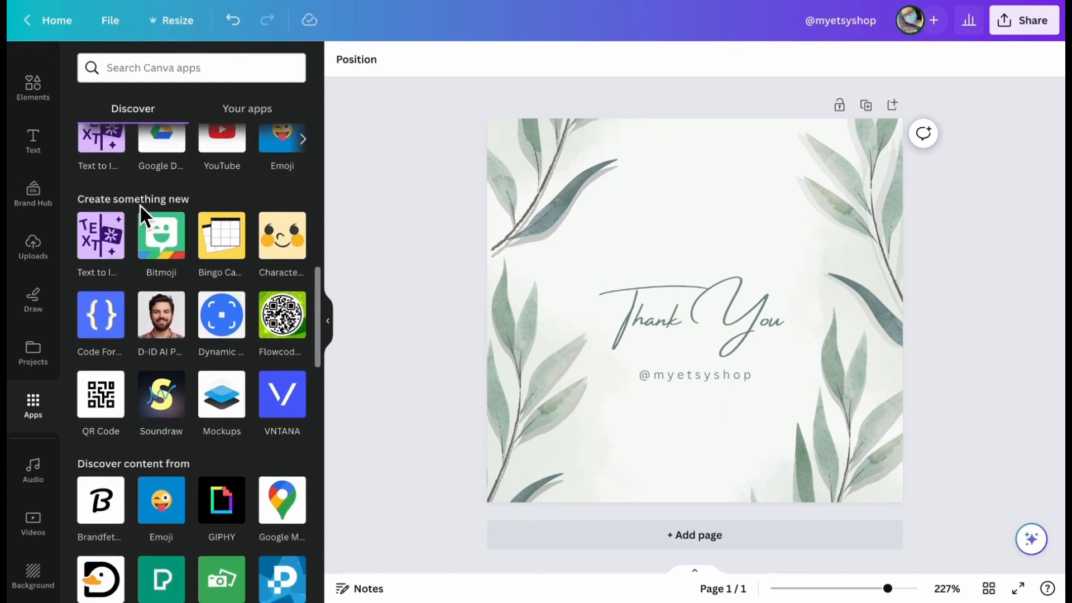
click(104, 394)
click(220, 540)
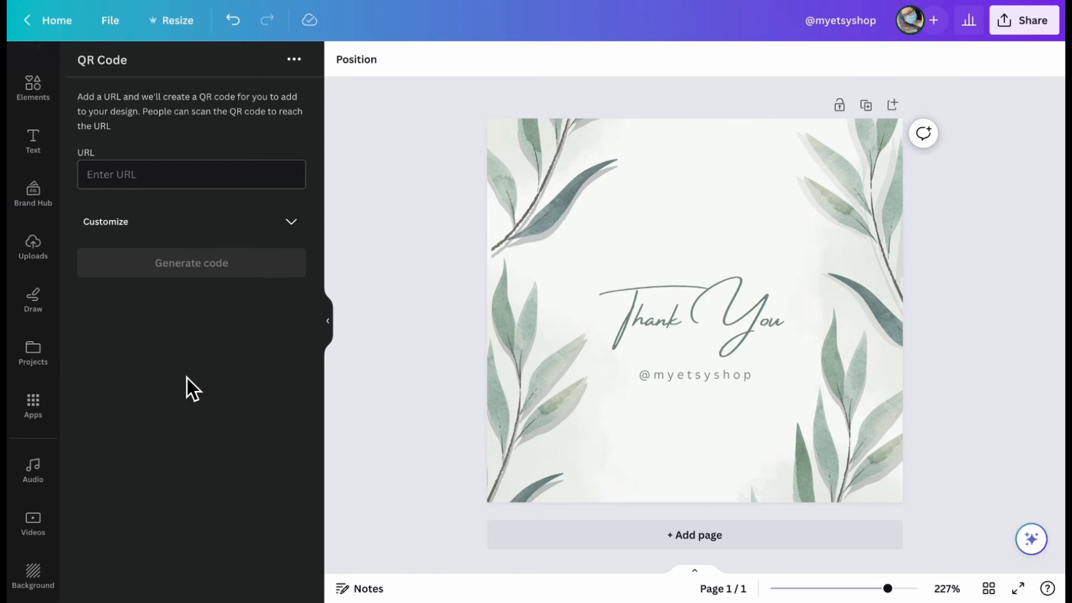
click(153, 184)
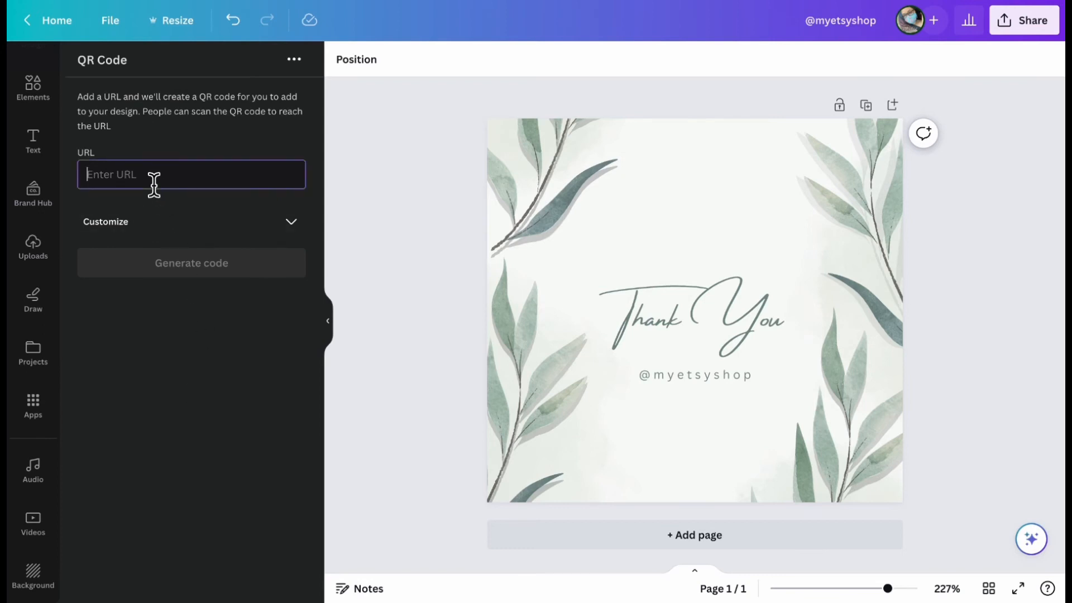
text(https://awkwardstyles.com/)
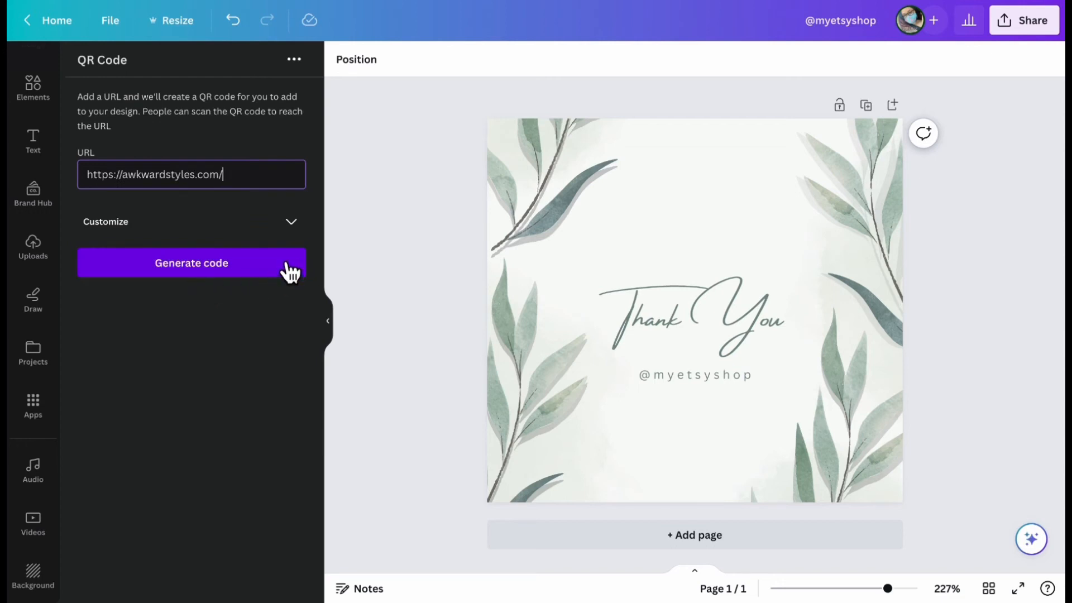
Set the QR code's foreground color to #798F8B and generate the code onto the card
click(288, 222)
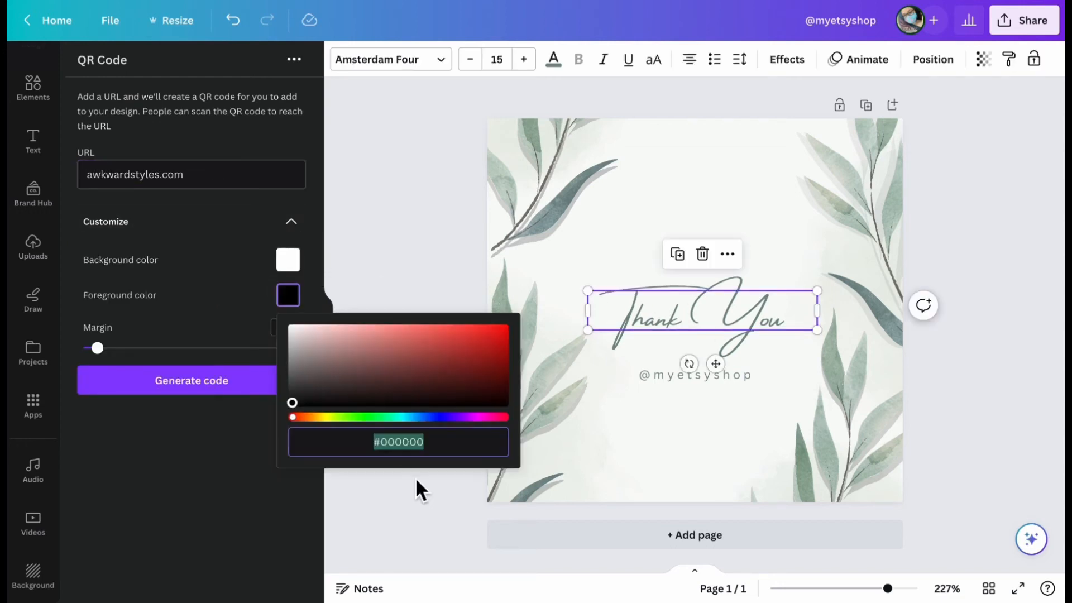
click(416, 455)
double_click(416, 444)
text(798F8B)
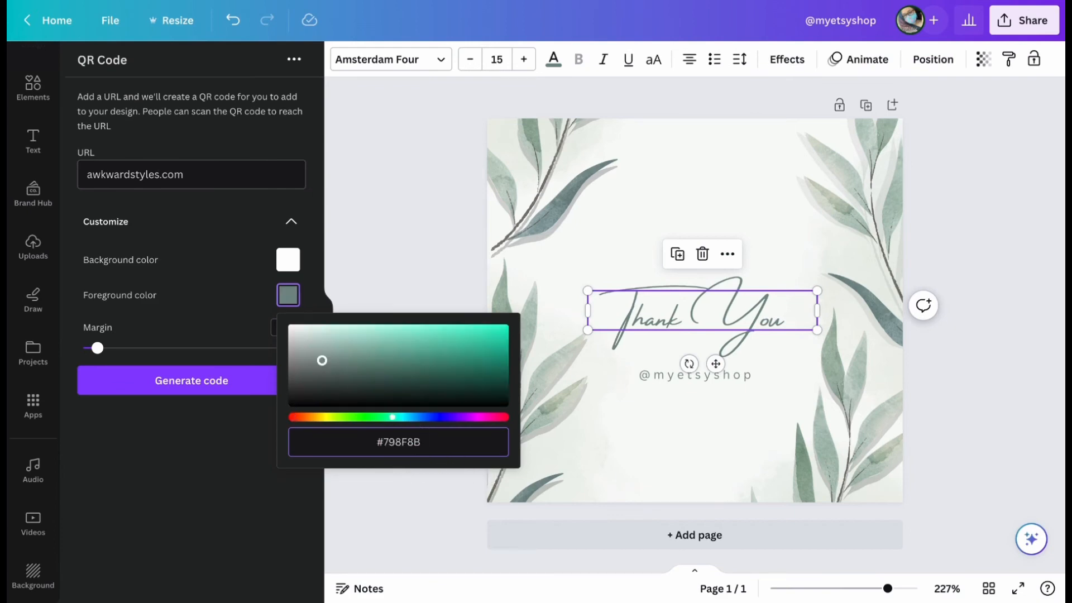
click(219, 459)
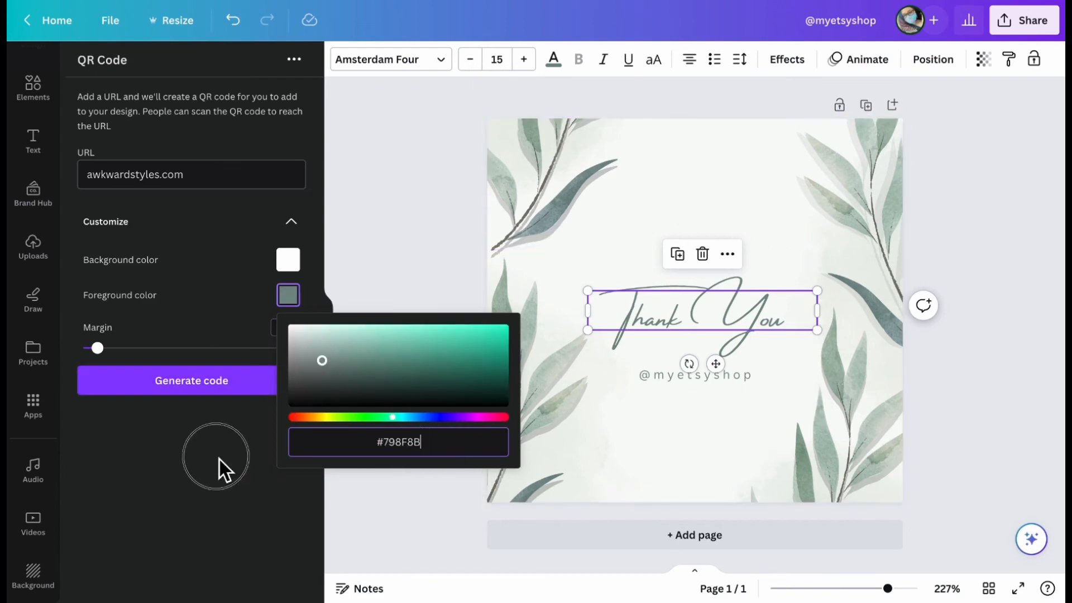
click(240, 386)
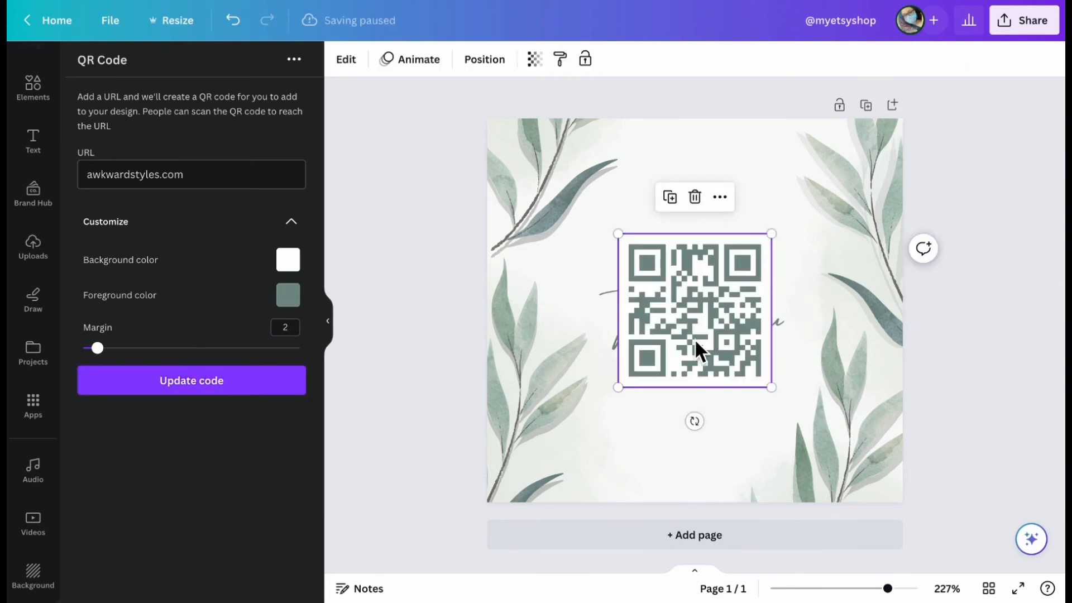
Shrink the QR code and center it above the Thank You heading, checking the card in full screen
drag(730, 324, 778, 189)
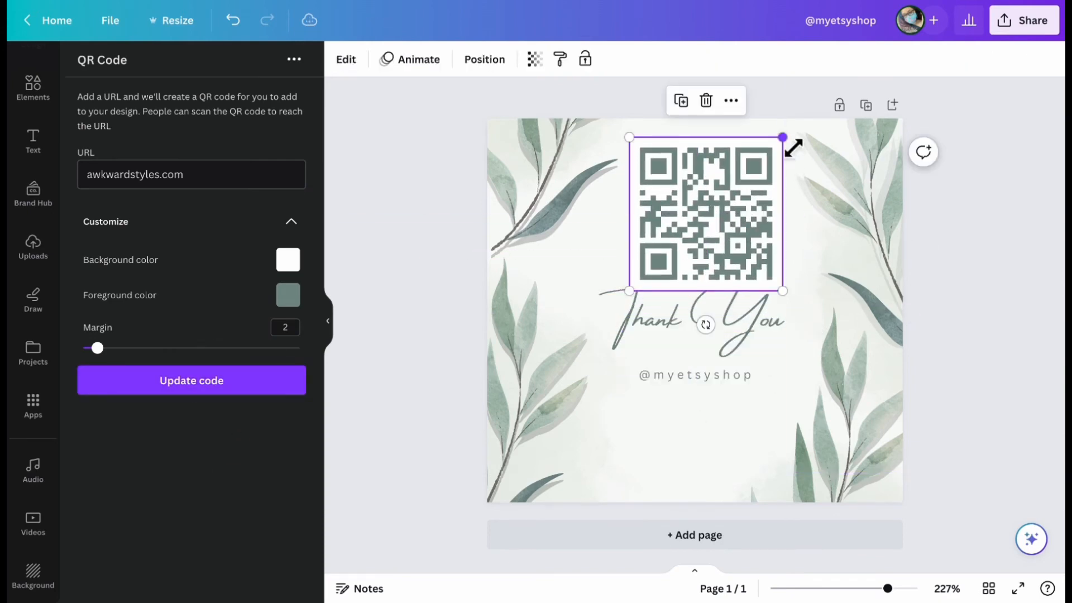
drag(782, 137, 720, 200)
drag(693, 252, 711, 219)
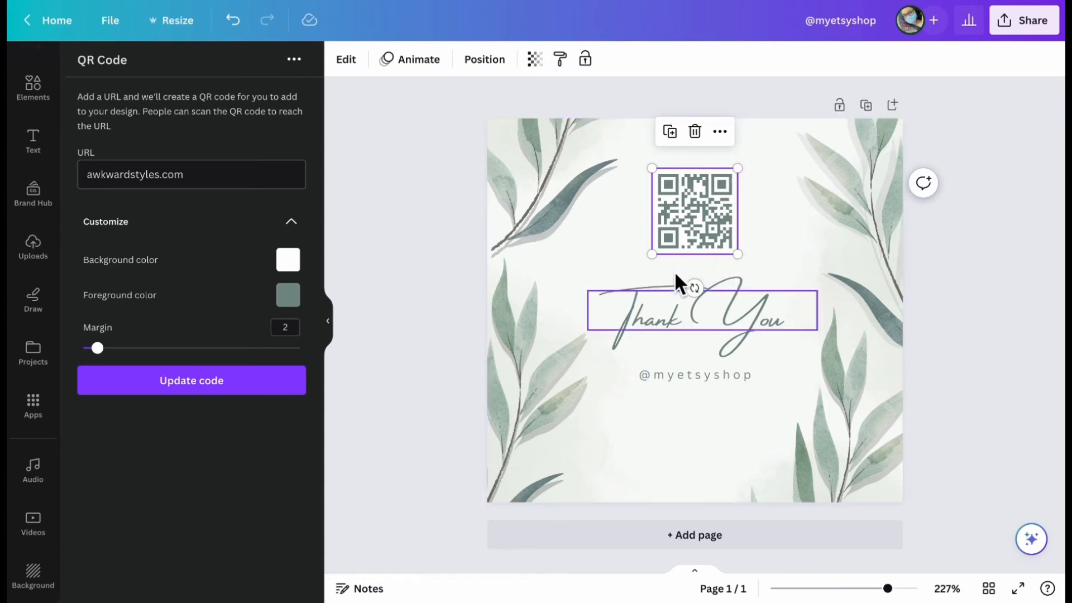
click(925, 247)
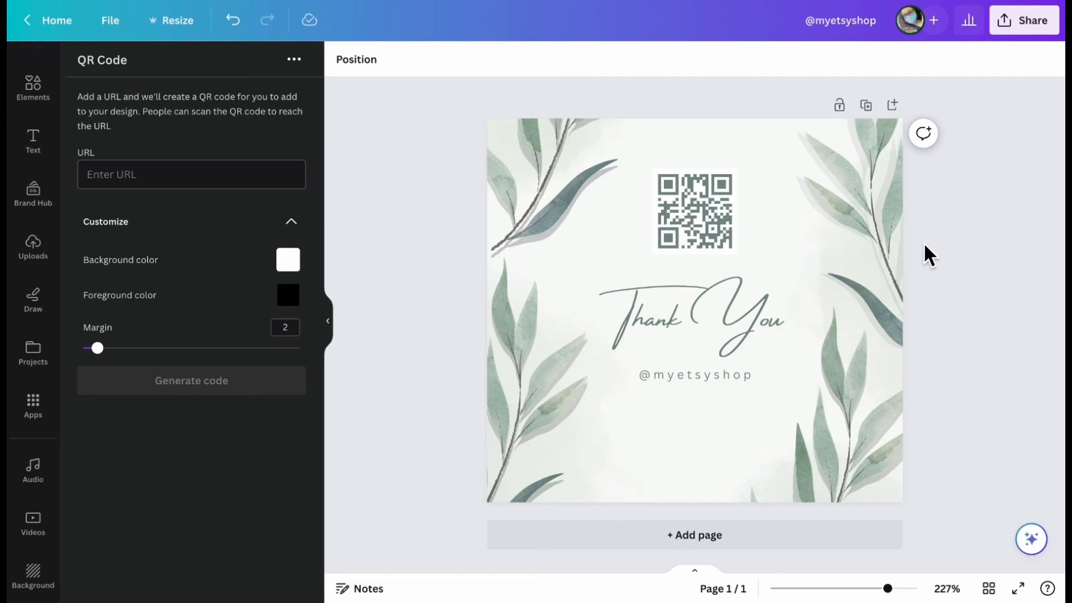
click(1018, 588)
click(973, 363)
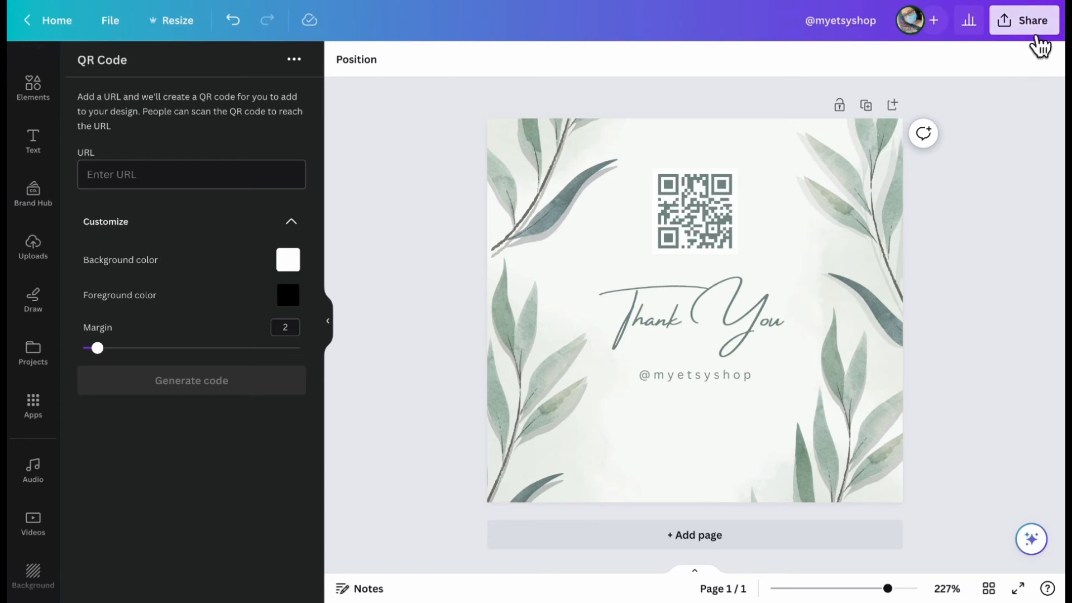
click(1033, 25)
click(908, 409)
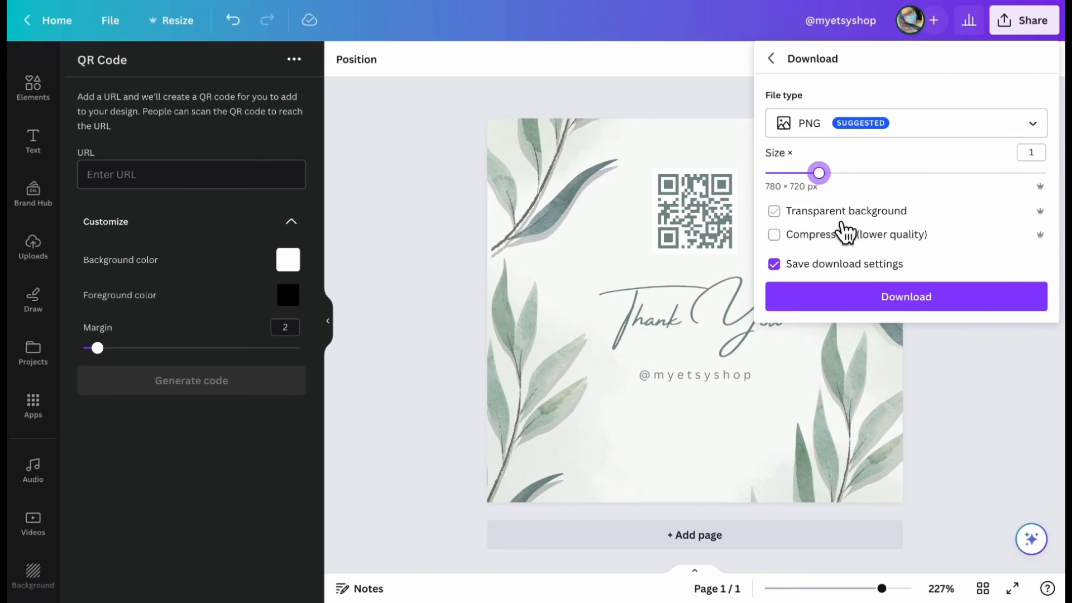
click(436, 178)
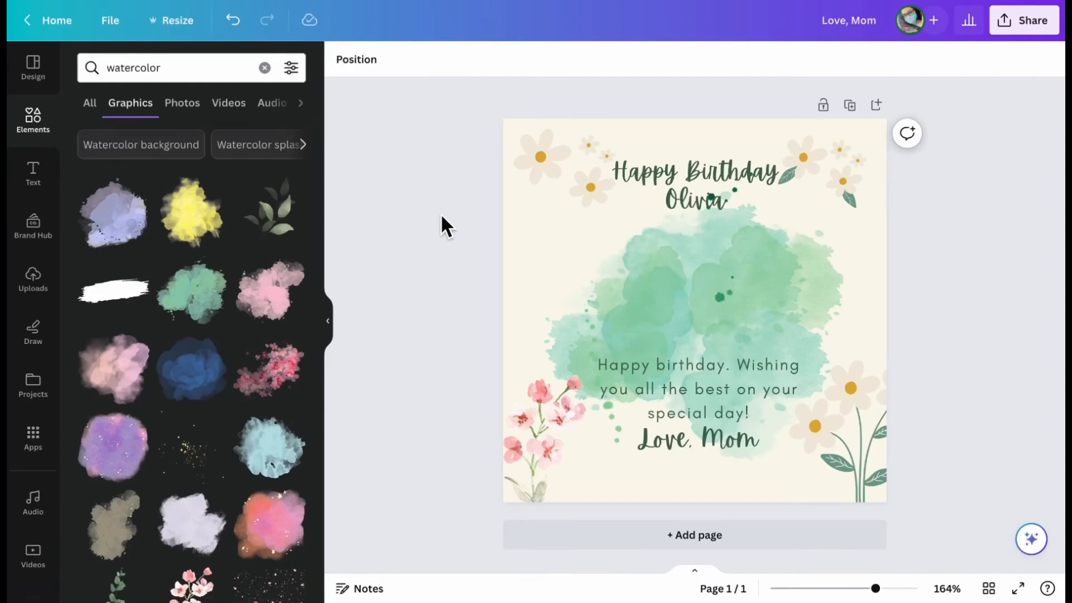
In the Love, Mom birthday card design, raise the PNG download size to the maximum
click(1022, 21)
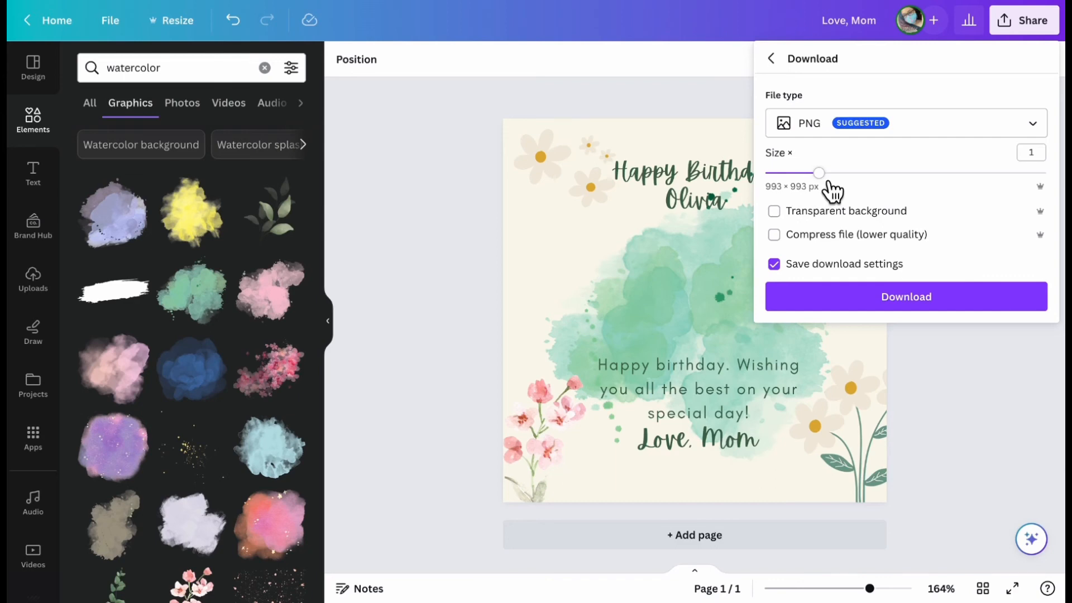
drag(820, 174, 1046, 173)
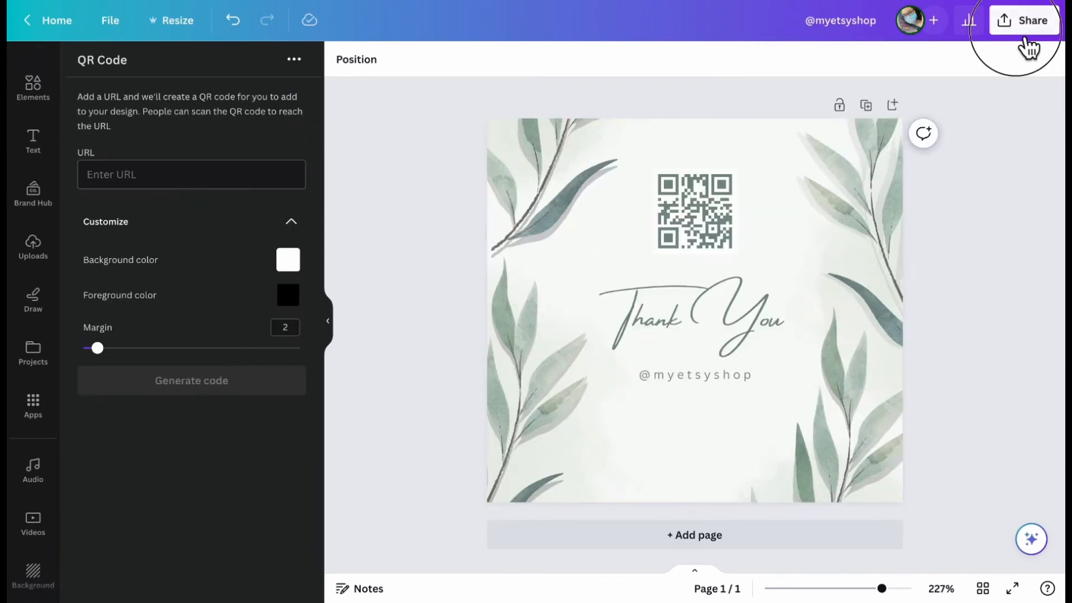
click(1023, 22)
click(874, 393)
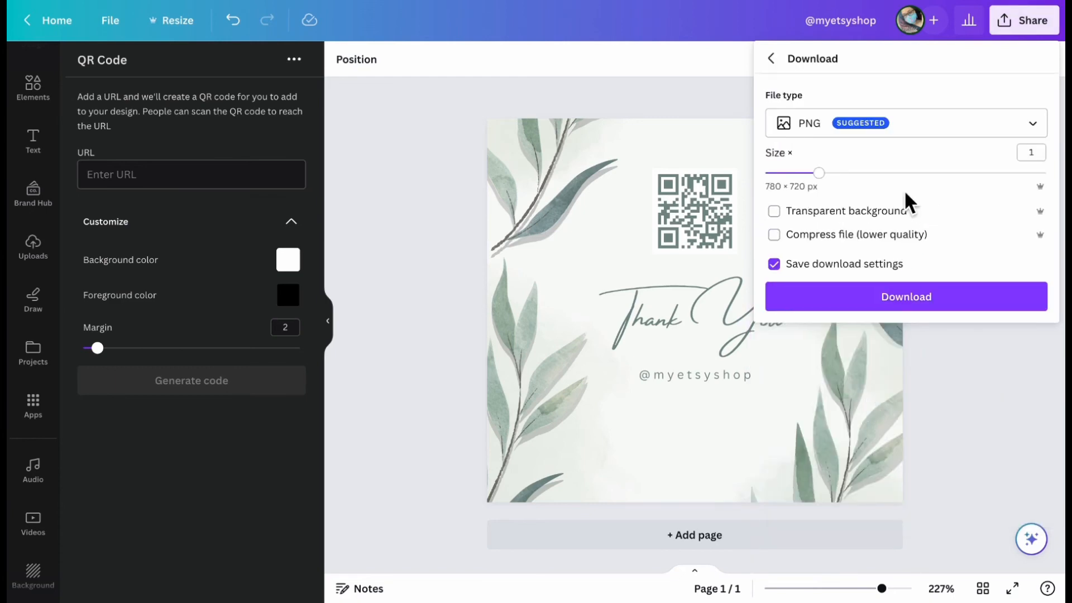
click(916, 301)
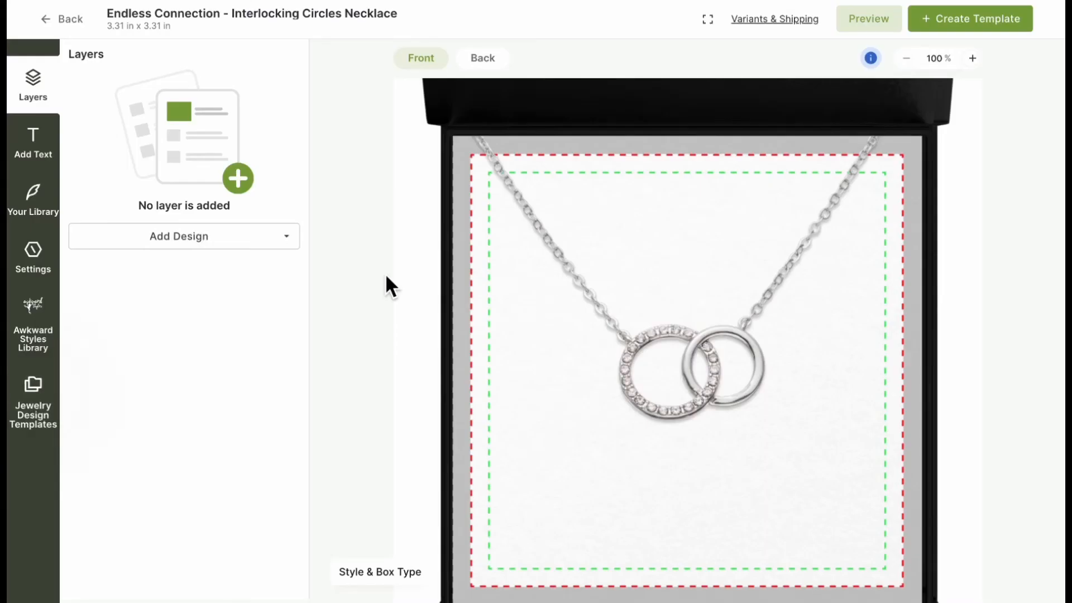
In the Awkward Styles mockup generator, upload the Love, Mom image to the necklace card's front and check its print quality
click(204, 249)
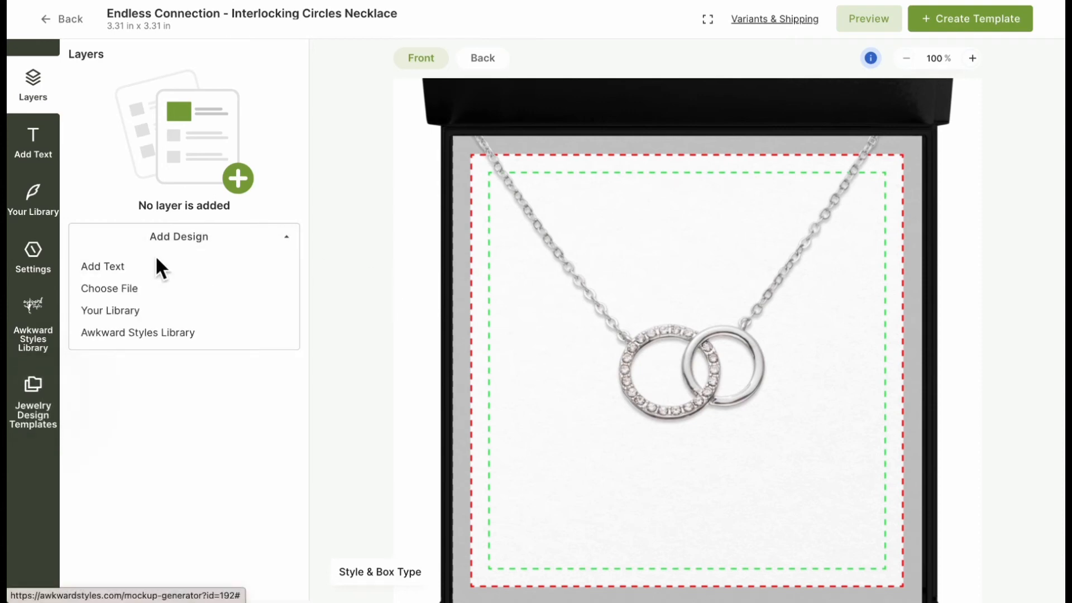
click(140, 289)
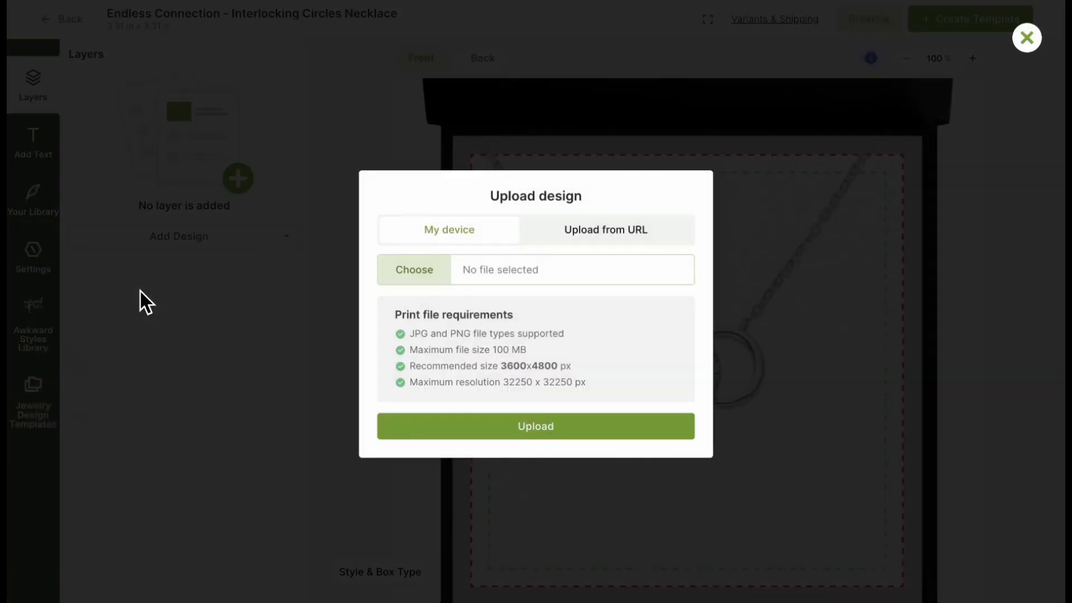
click(441, 271)
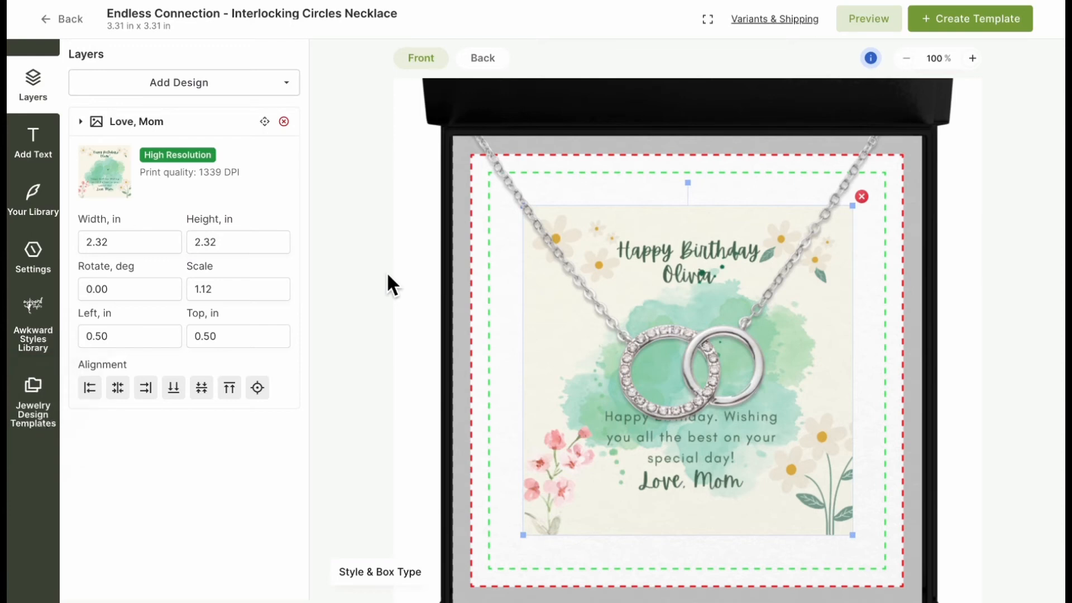
double_click(211, 172)
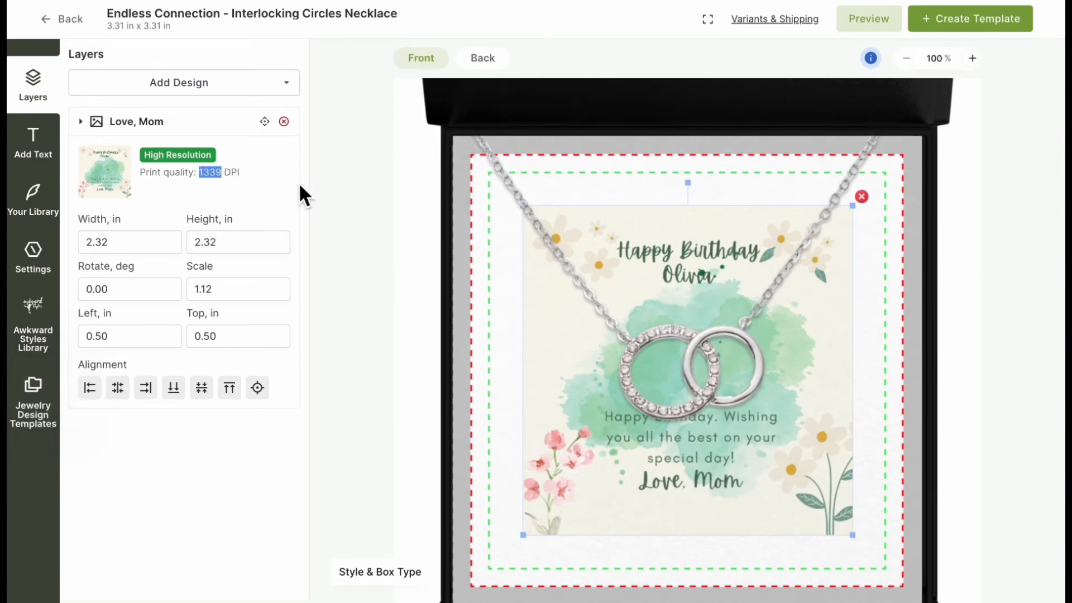
Enlarge the Love, Mom design to 3.31 × 3.31 in to cover the full bleed area and center it vertically
drag(678, 268, 612, 200)
scroll(952, 333, down, 1)
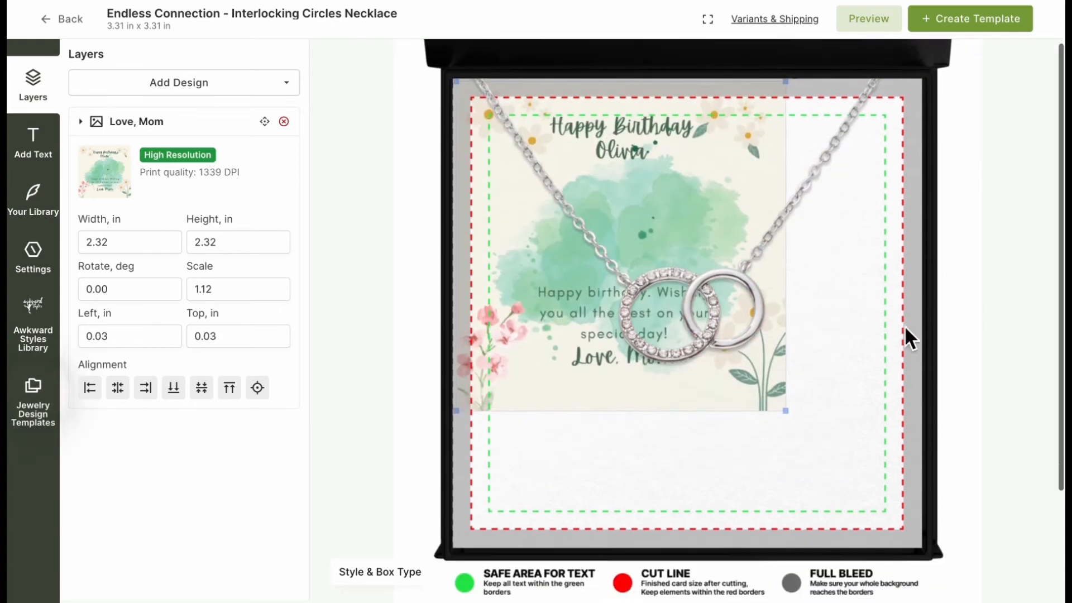
drag(785, 411, 958, 529)
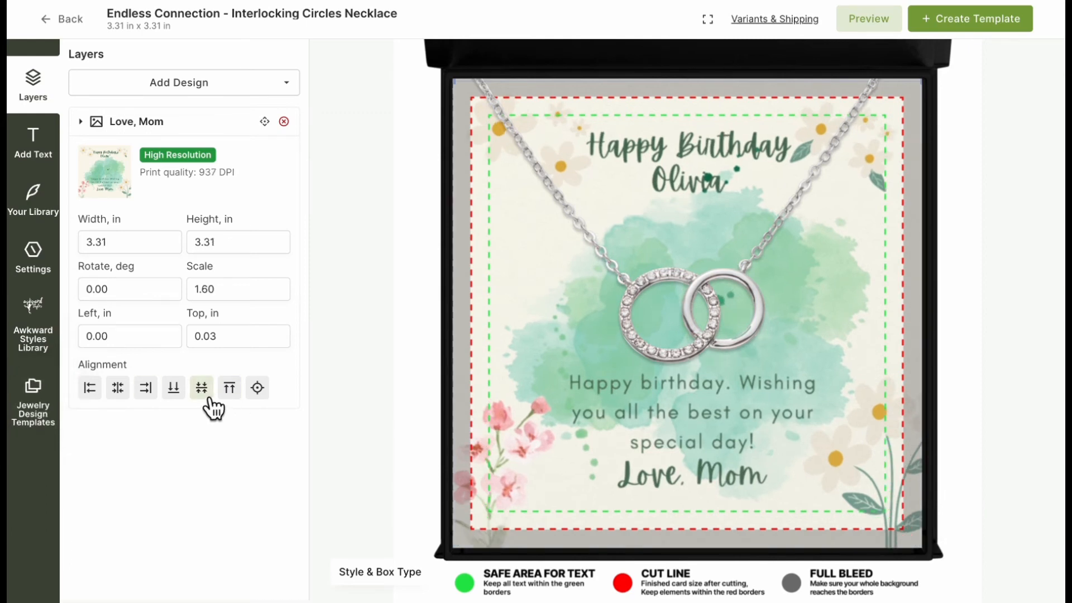
click(206, 397)
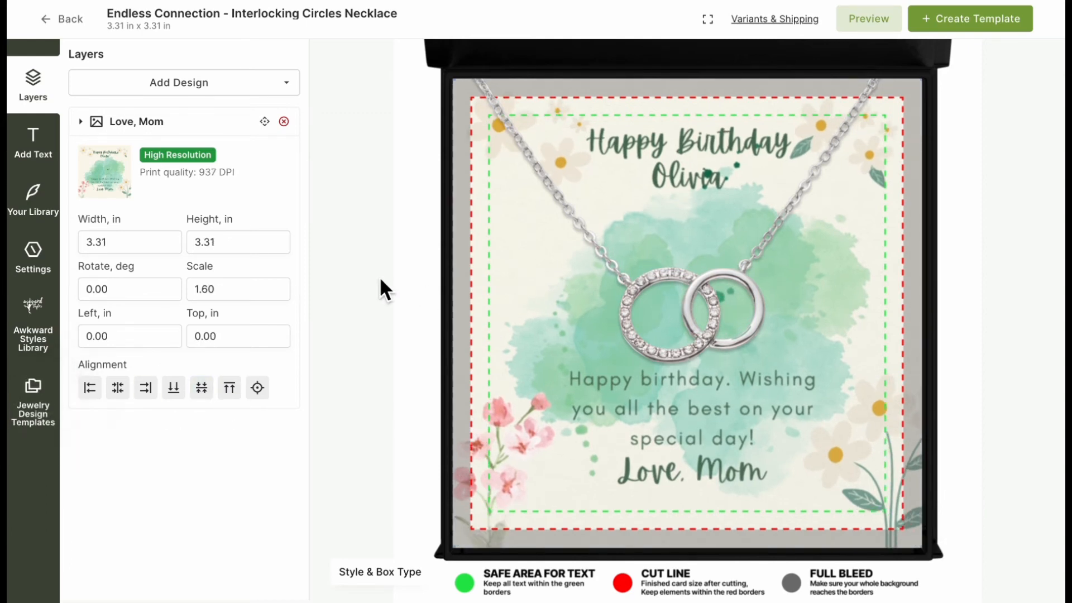
Preview the necklace product with the front card design and close the preview
click(882, 22)
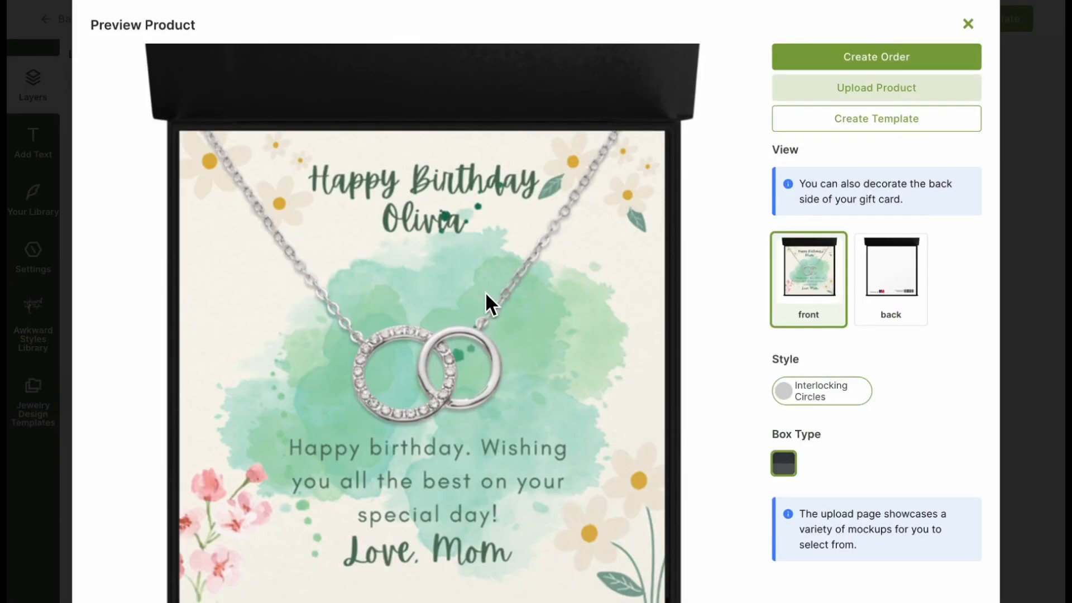
scroll(516, 248, down, 2)
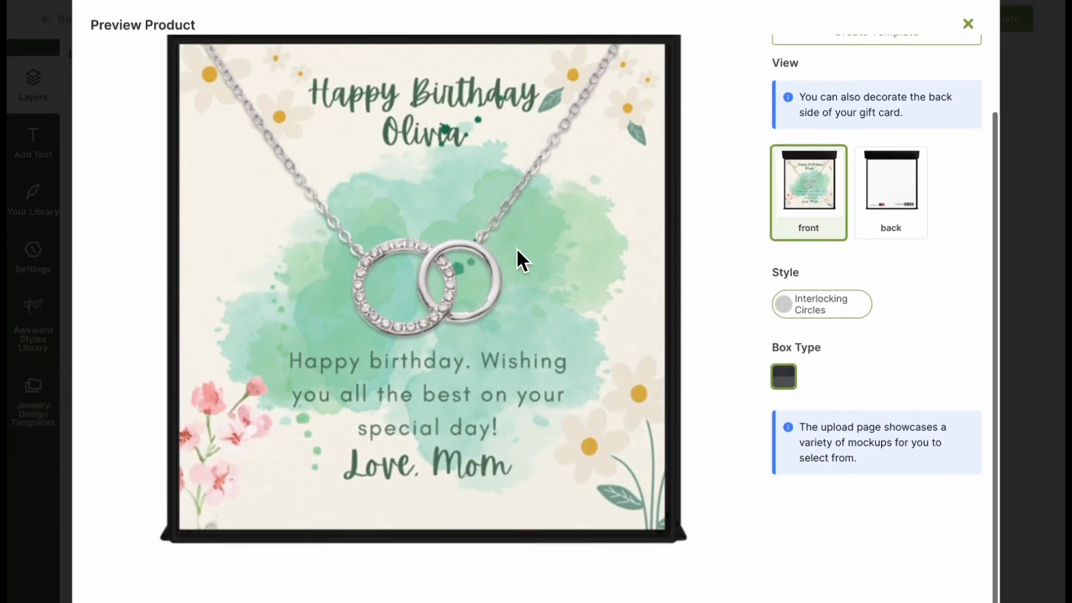
key(Escape)
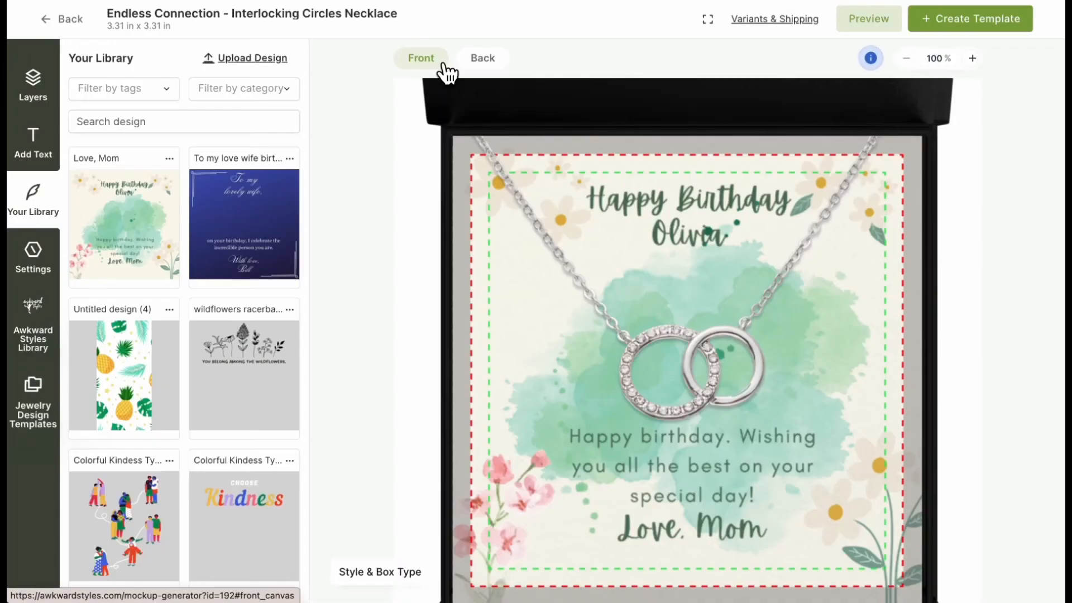
click(490, 67)
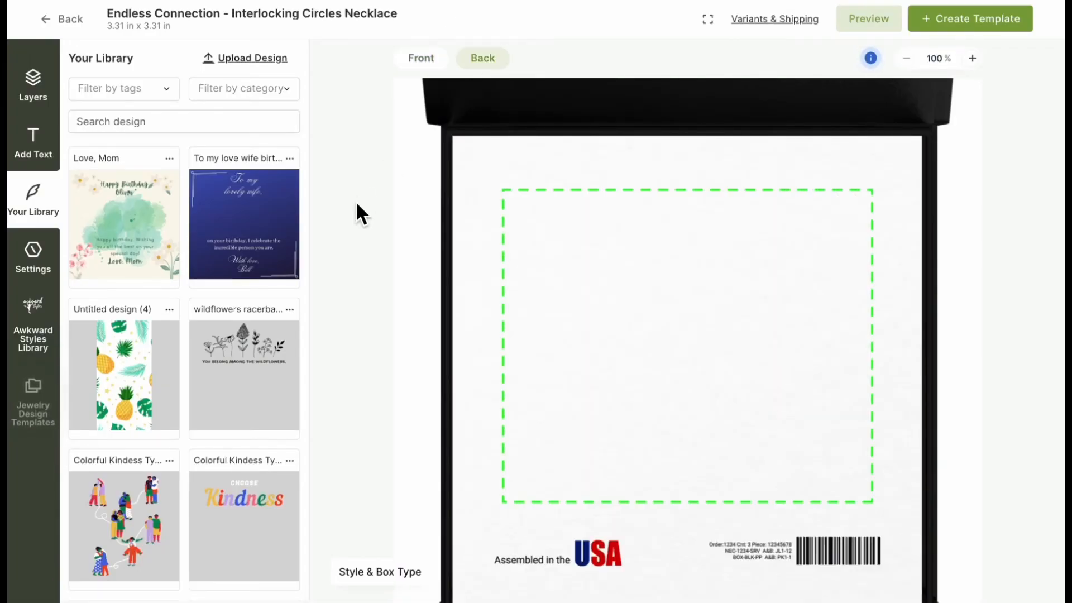
click(273, 61)
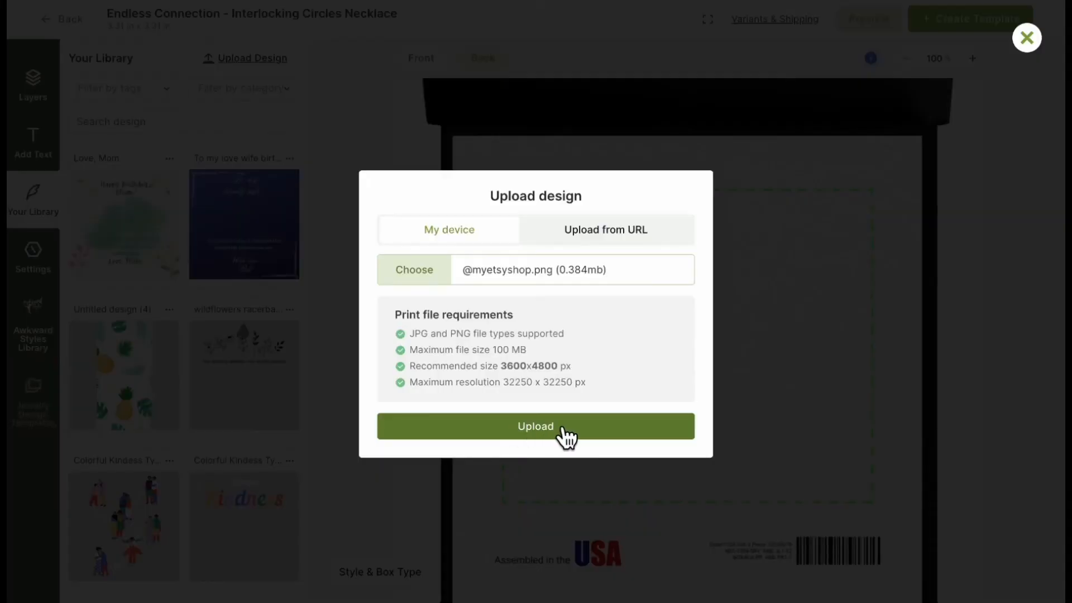
click(566, 433)
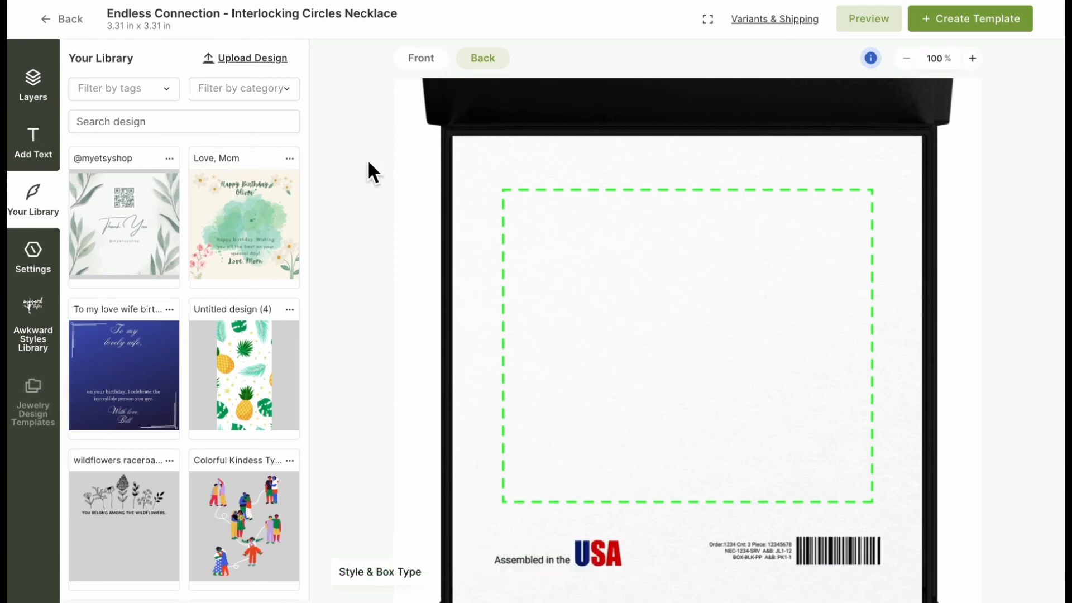
click(145, 219)
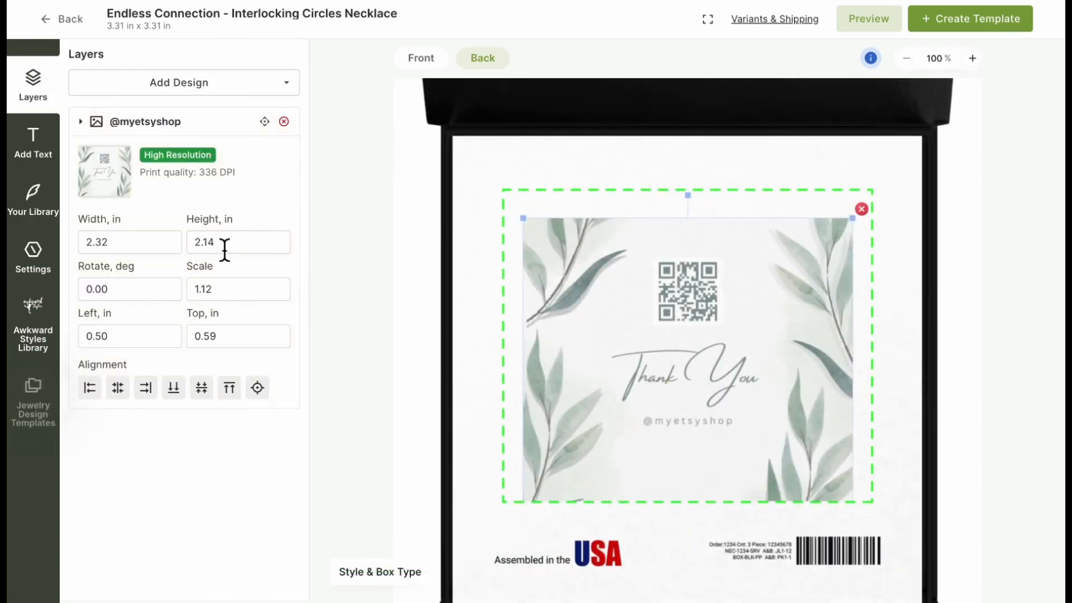
Set the thank-you design's width to 2.60 in and center it horizontally and vertically in the back print area
click(137, 246)
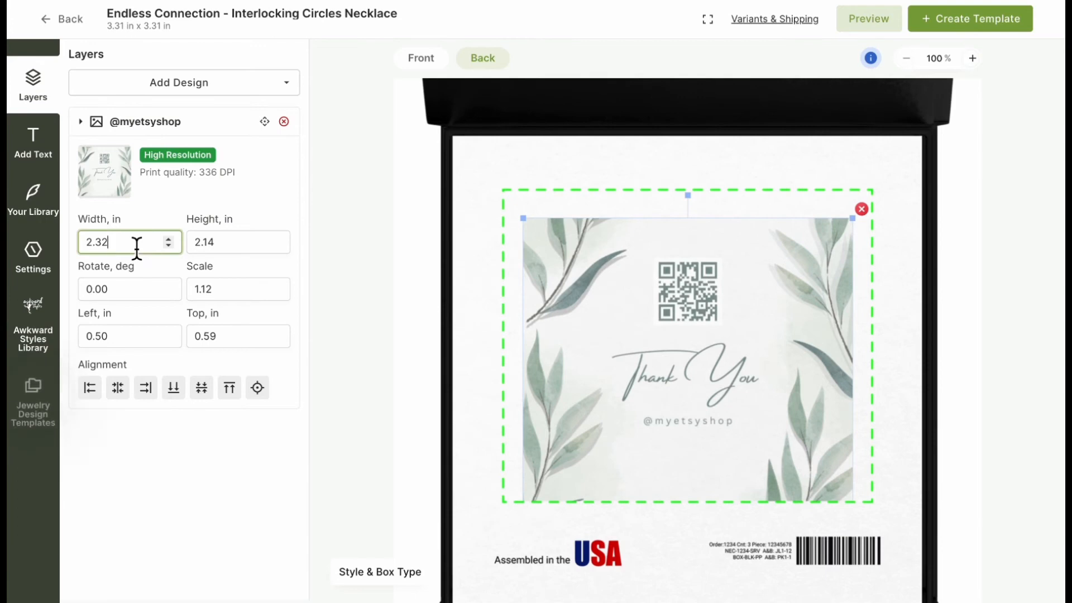
key(BackSpace)
key(BackSpace)
text(004)
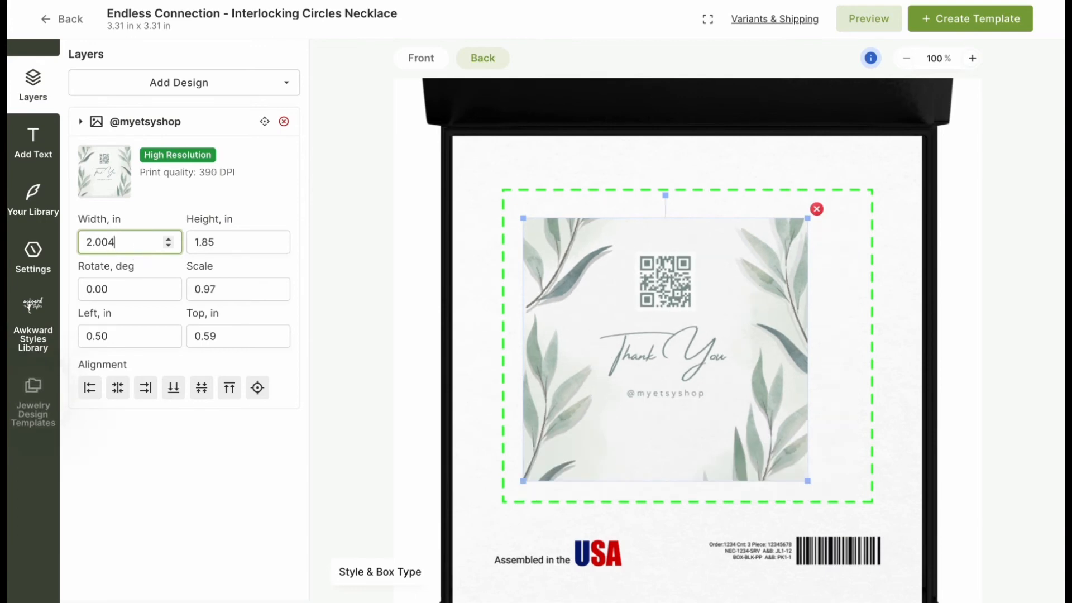
key(BackSpace)
key(BackSpace)
key(BackSpace)
text(60)
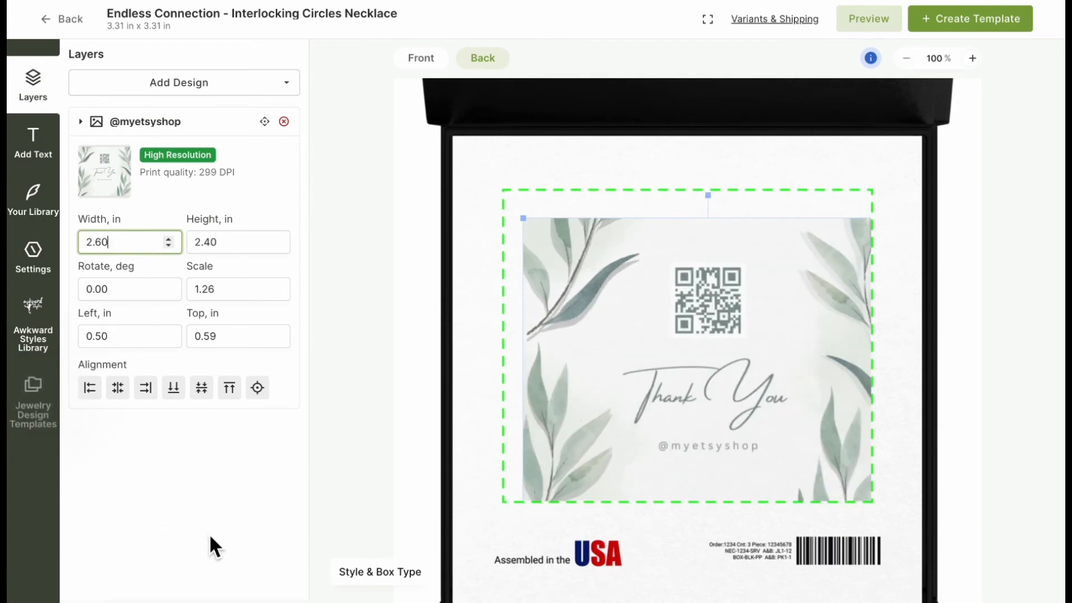
click(118, 387)
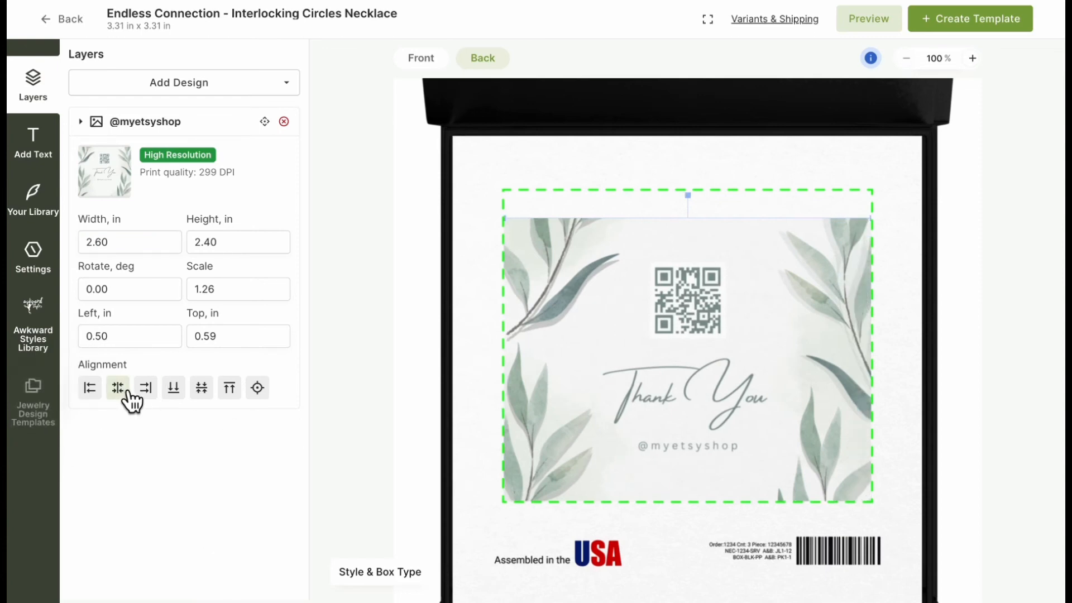
click(211, 391)
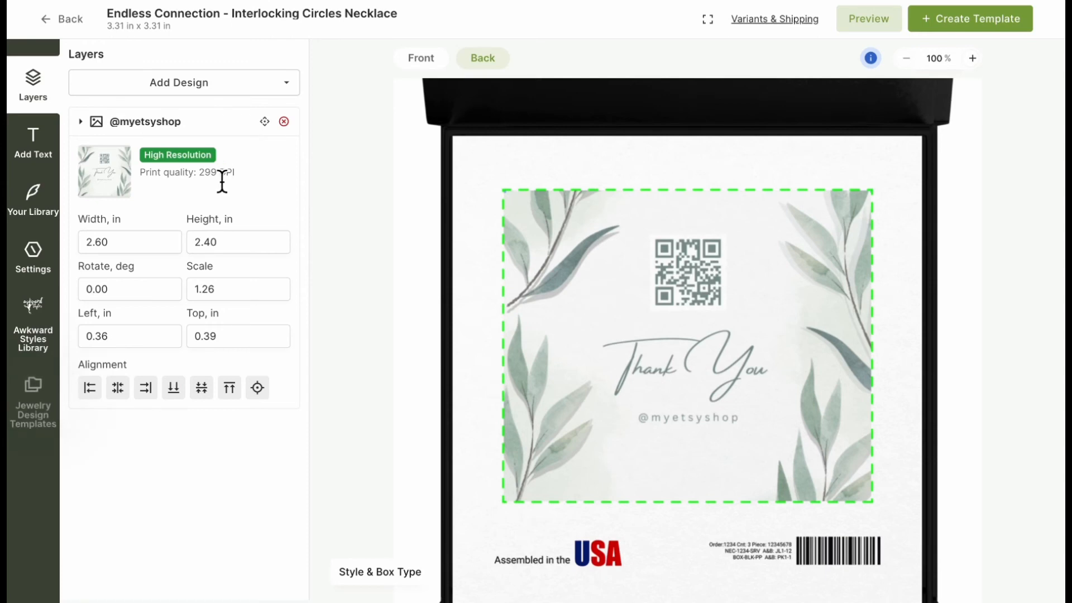
Preview the necklace product's front and back card designs, and close the preview
click(891, 19)
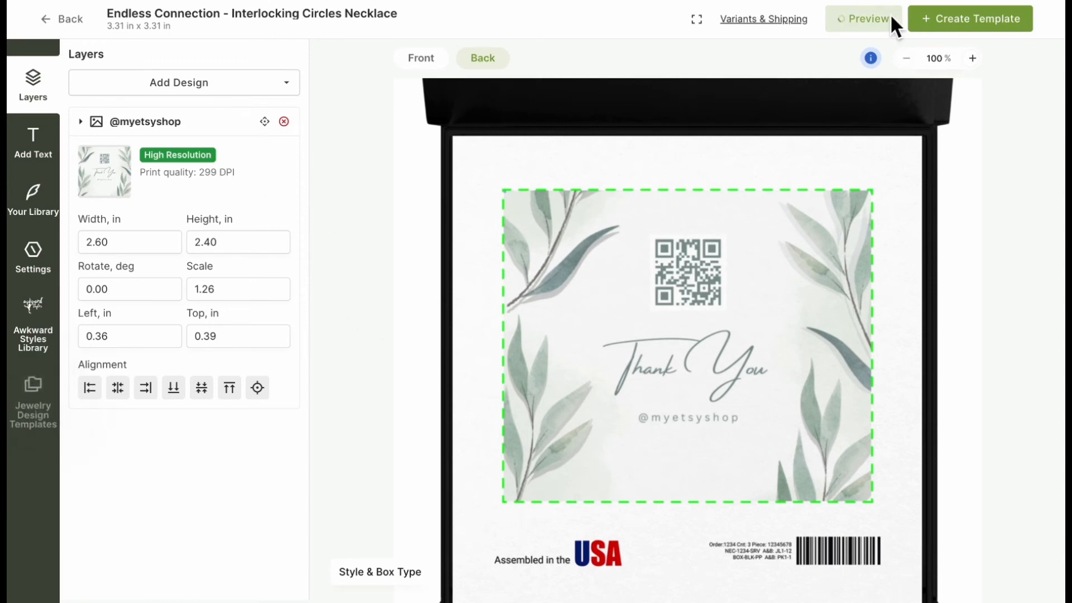
scroll(639, 358, down, 2)
scroll(639, 358, up, 1)
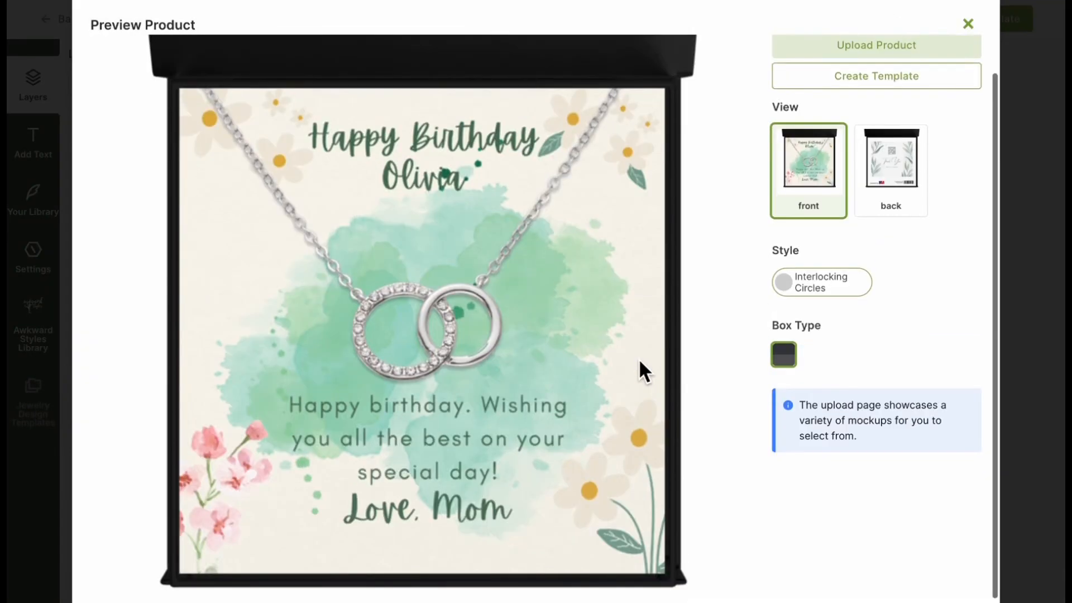
scroll(639, 359, up, 1)
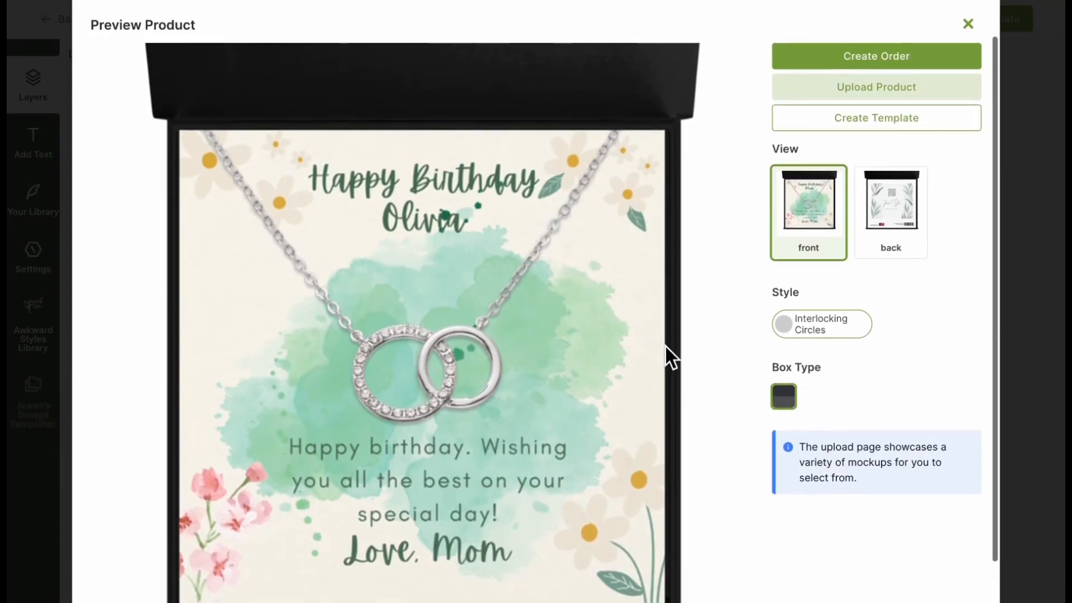
click(858, 211)
key(Escape)
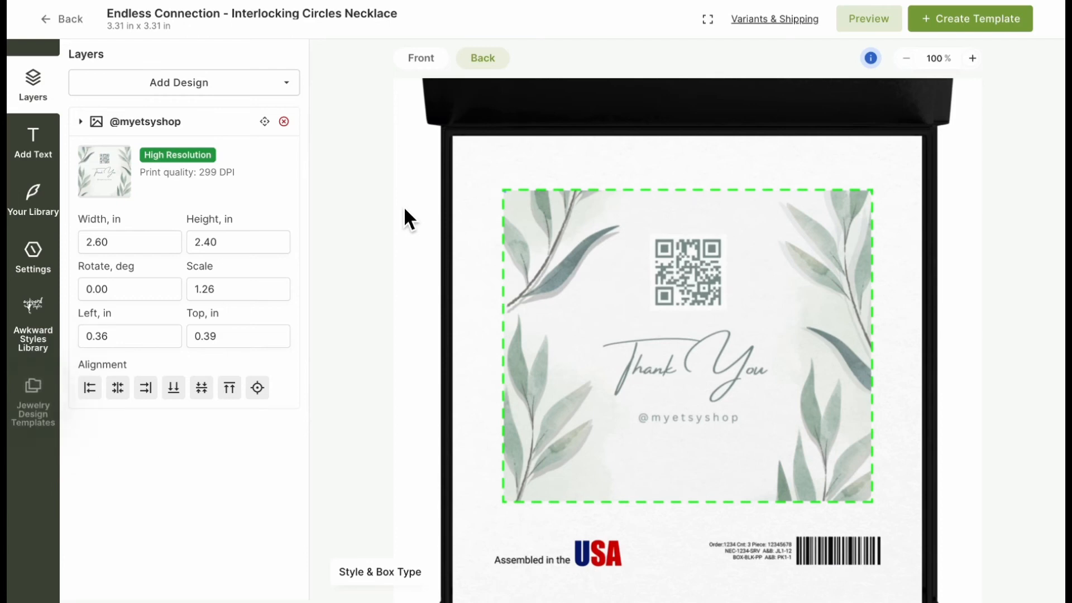
Check the print quality of the back design and examine the available box types
click(209, 180)
drag(199, 173, 244, 174)
click(244, 173)
scroll(1010, 269, down, 4)
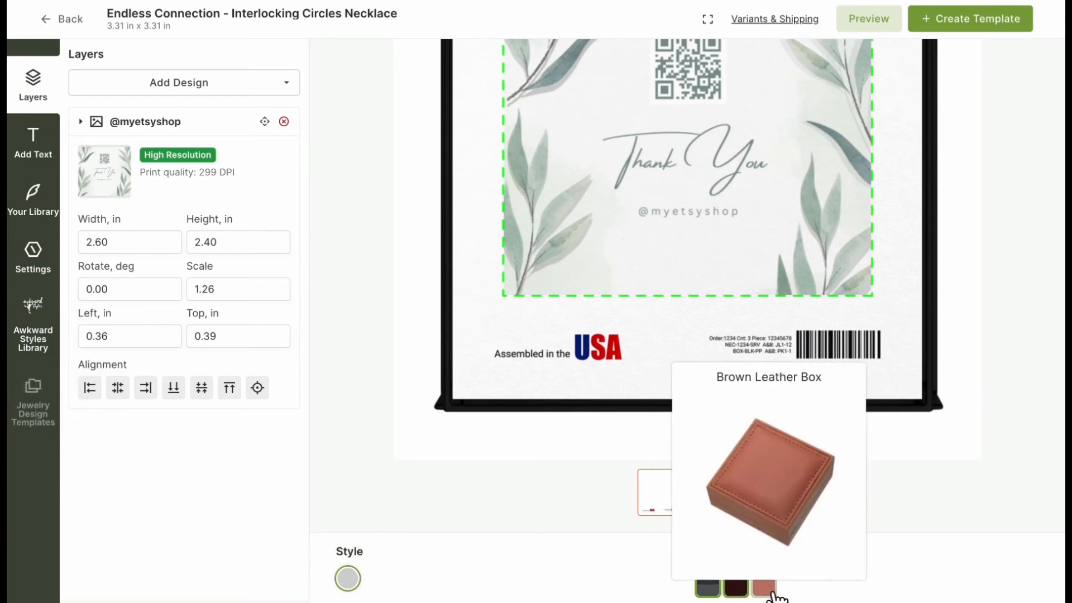
mouse_move(719, 593)
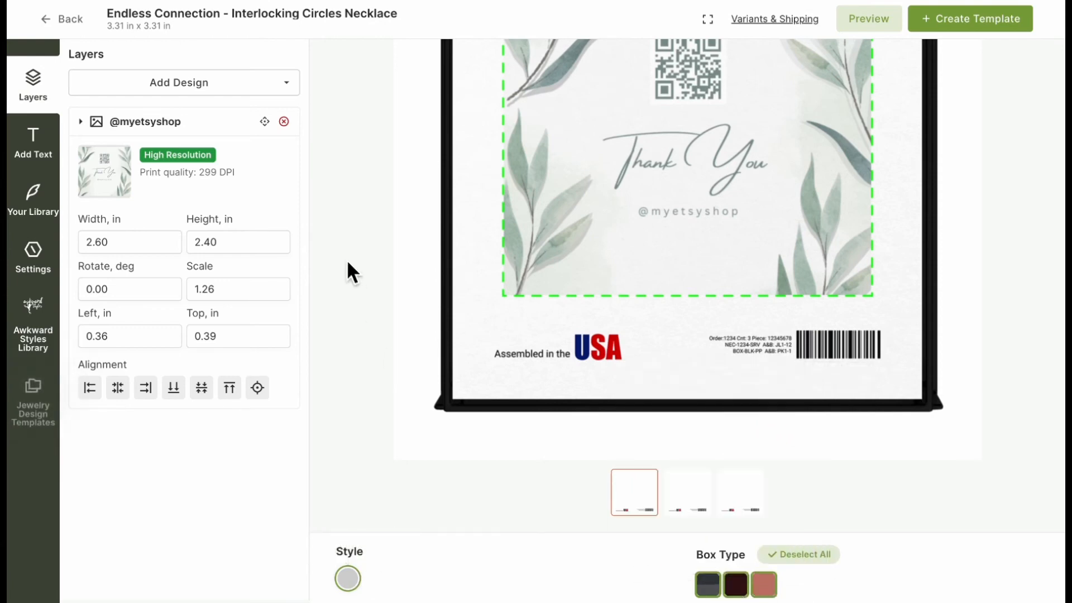
scroll(360, 241, up, 4)
Add a sample text layer to the card's back, delete it, and start creating the product template
click(34, 162)
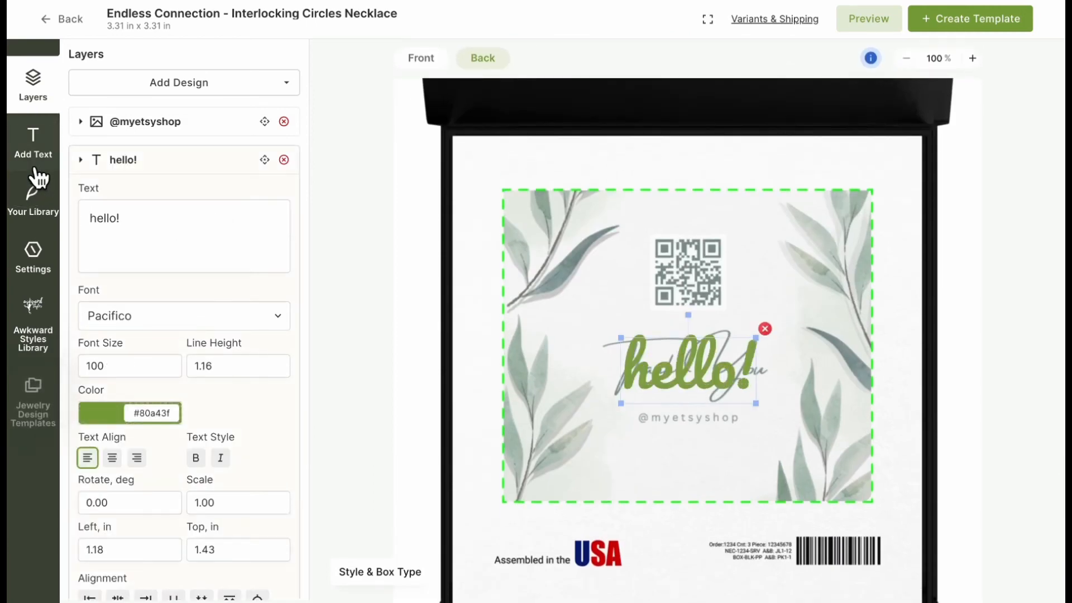
click(765, 329)
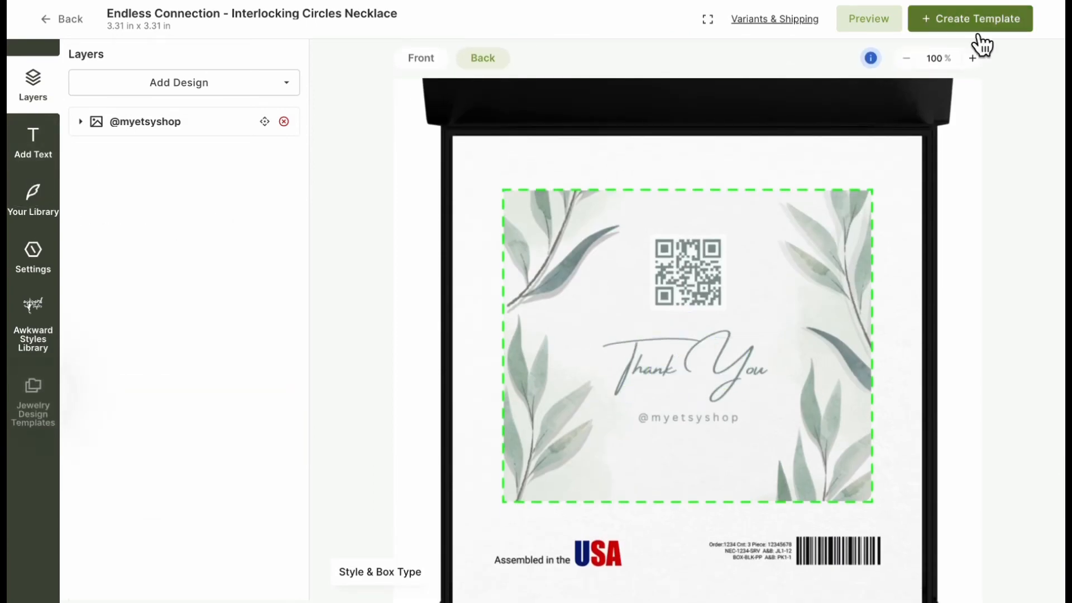
click(974, 25)
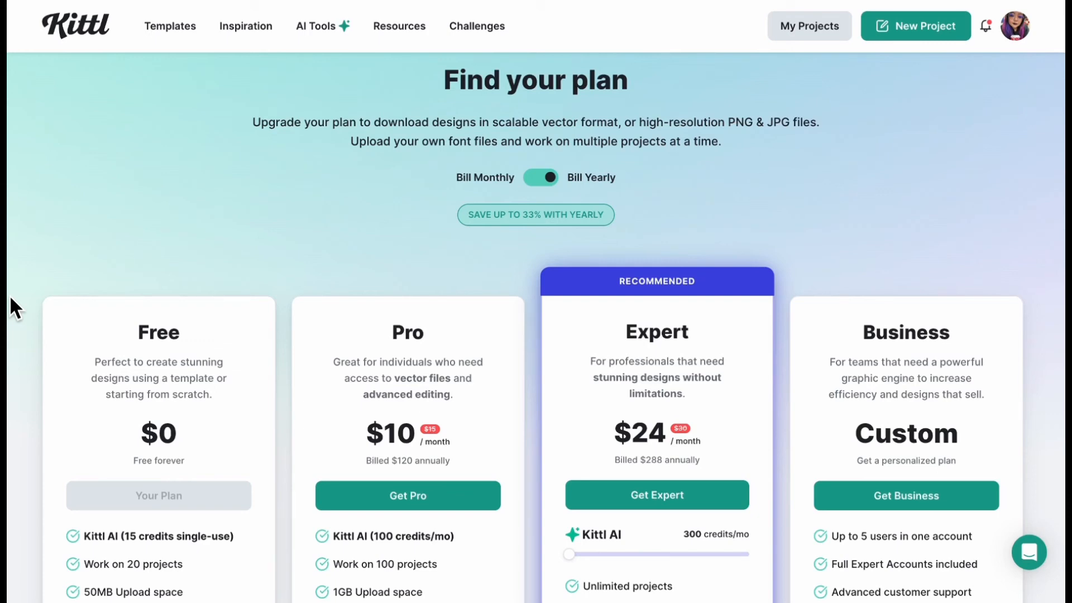
Switch to Kittl and compare the features and prices of the Free, Pro, Expert and Business plans
scroll(11, 299, down, 3)
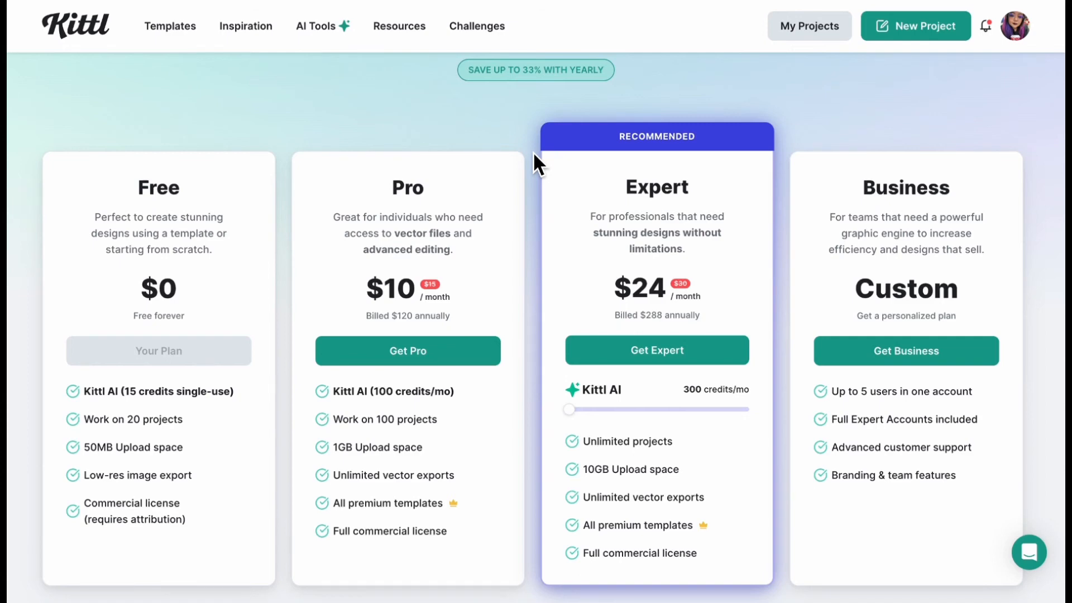
scroll(534, 154, down, 2)
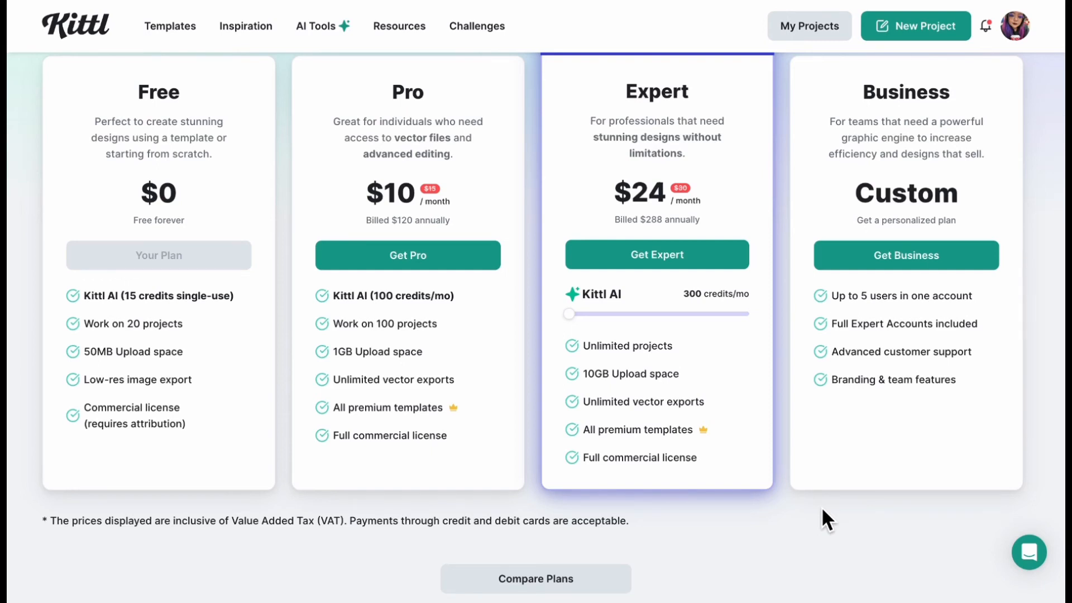
scroll(822, 507, up, 1)
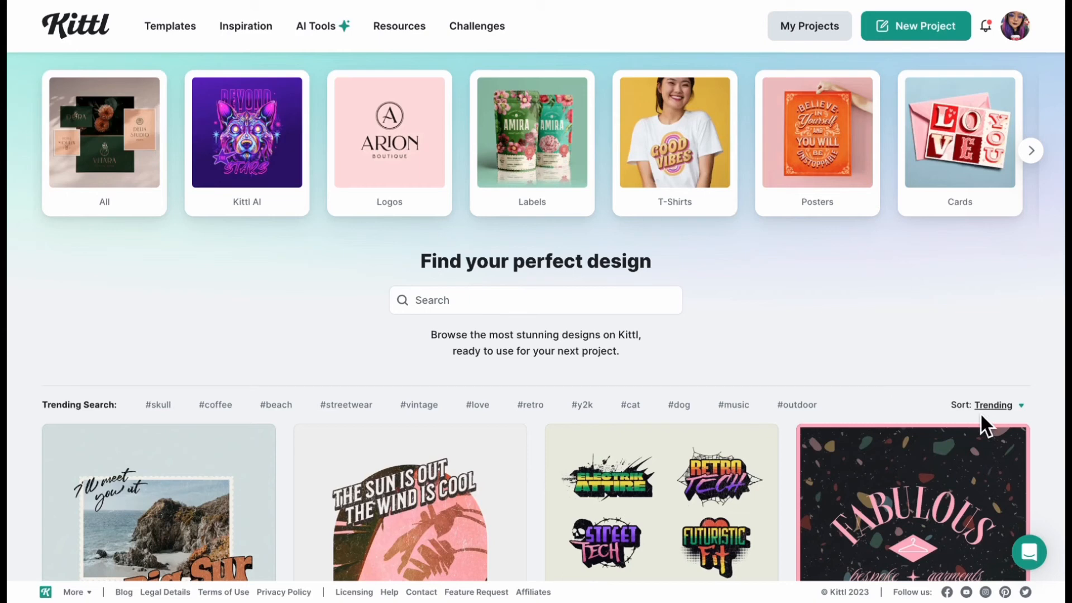
Filter the Kittl templates to the Cards category and browse the card designs
click(980, 144)
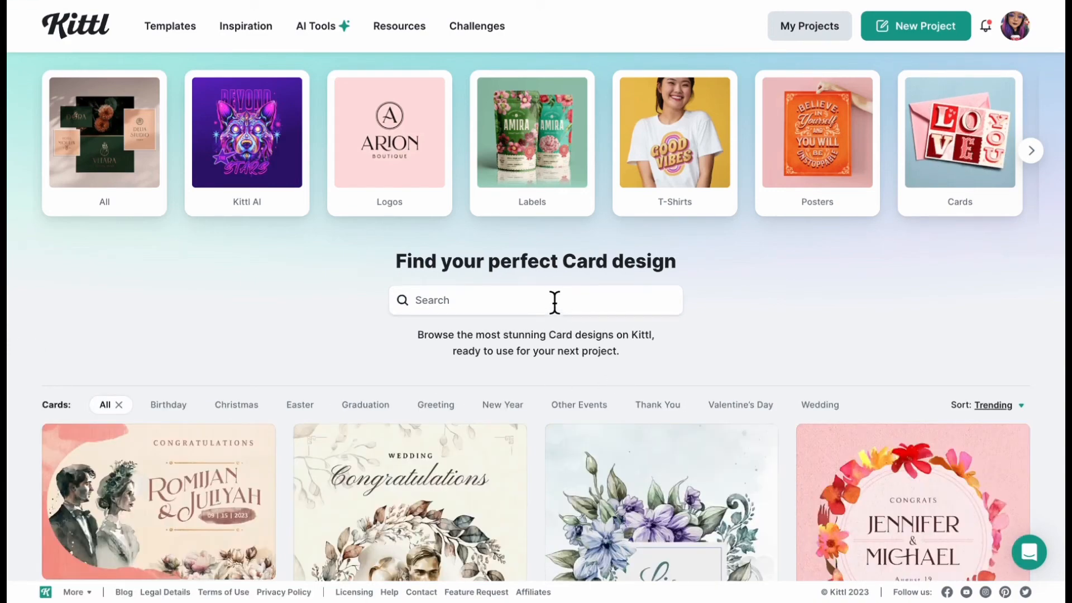
scroll(25, 426, down, 4)
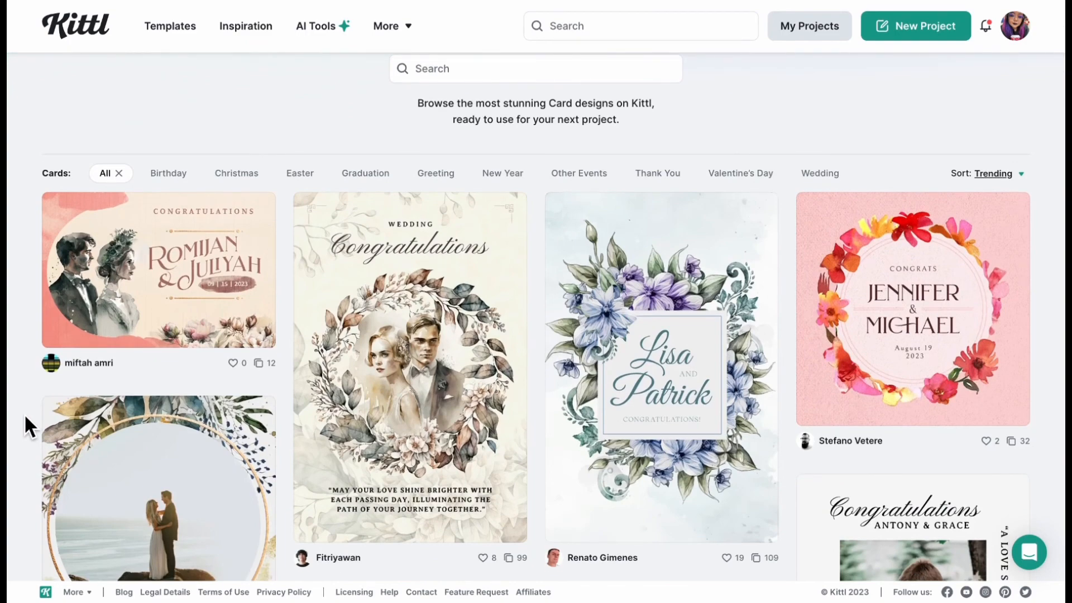
scroll(25, 413, up, 1)
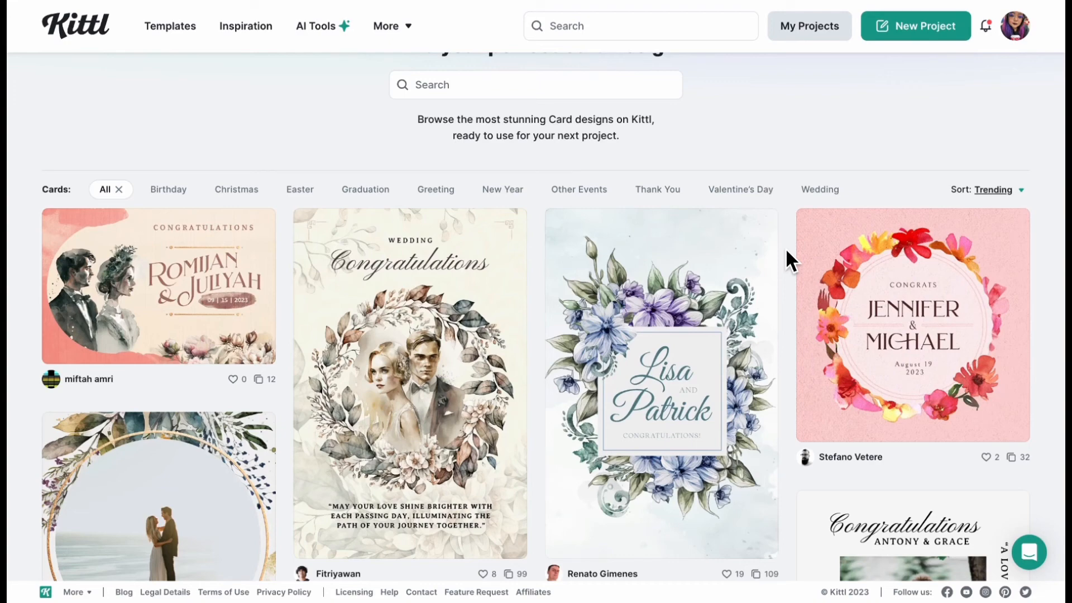
scroll(786, 250, down, 1)
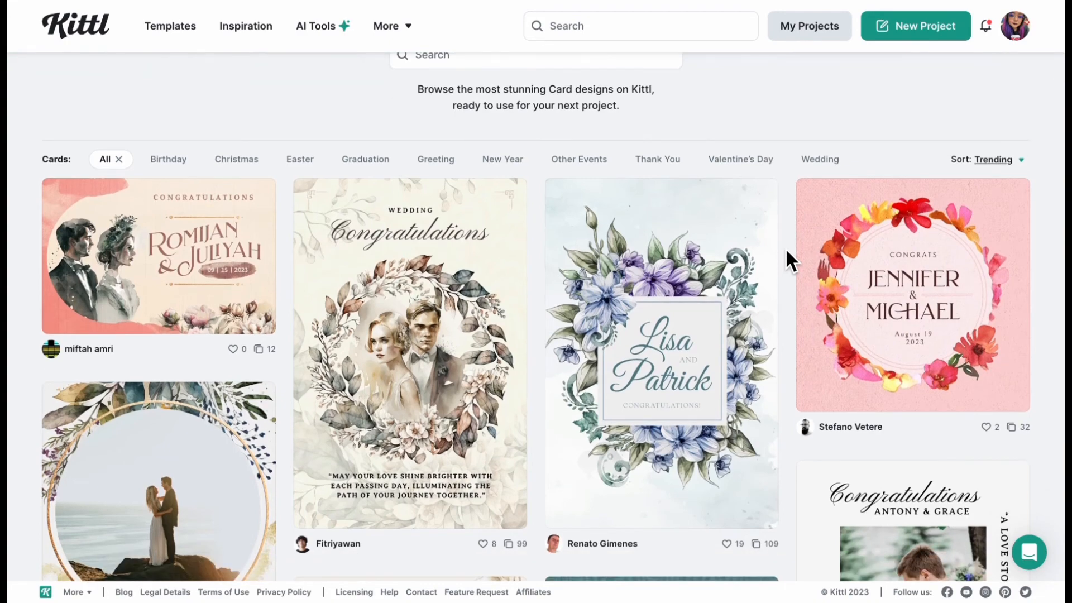
scroll(785, 247, up, 5)
Narrow the card templates to Birthday and start a project from the Happy Birthday - Hand Drawn Flower design
click(178, 406)
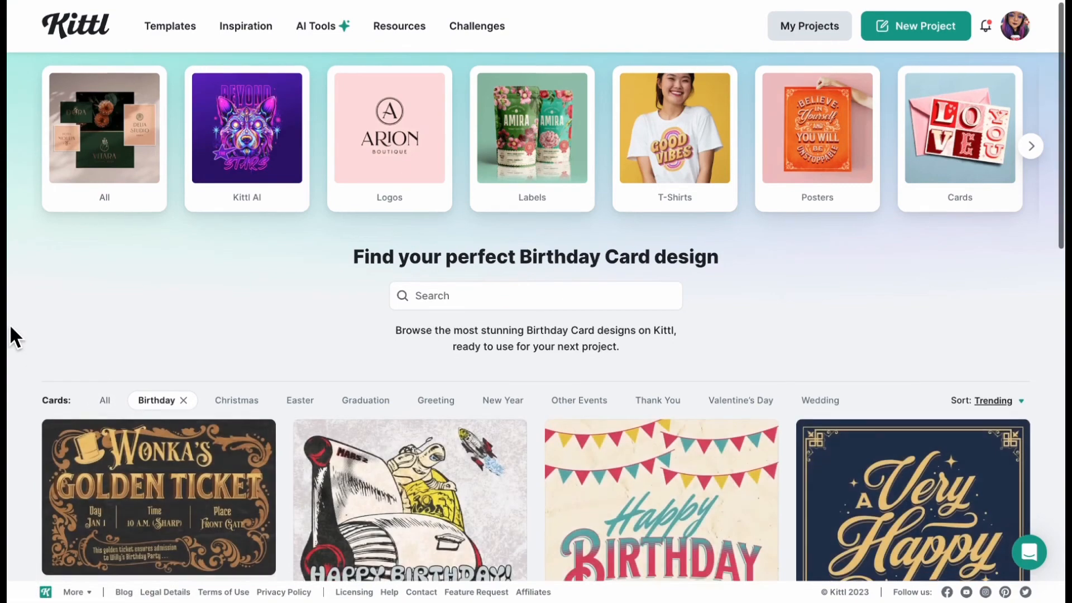
scroll(10, 327, down, 4)
scroll(11, 329, down, 10)
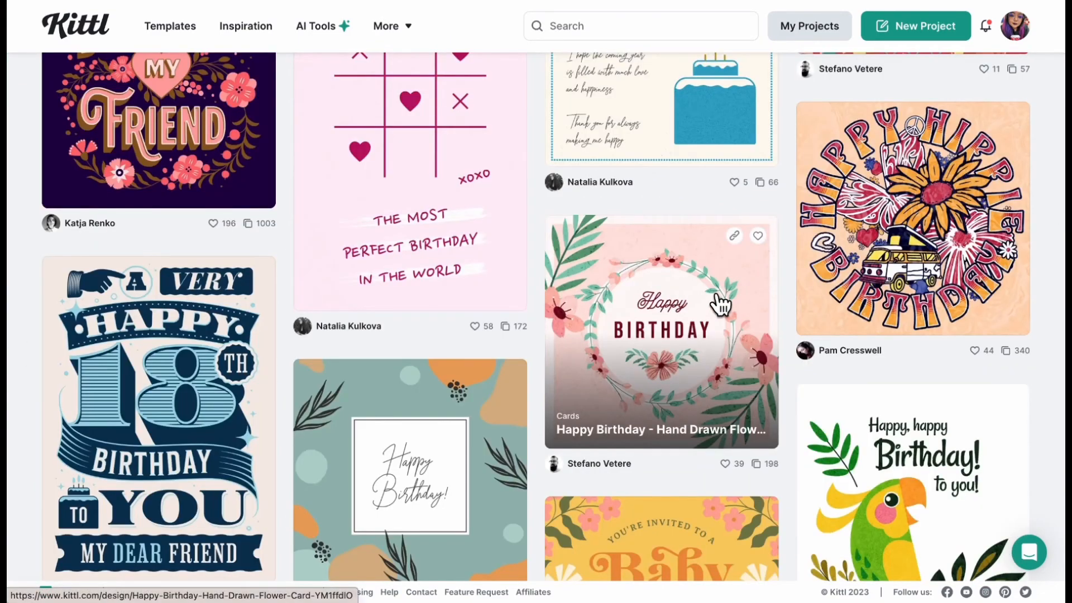
click(731, 308)
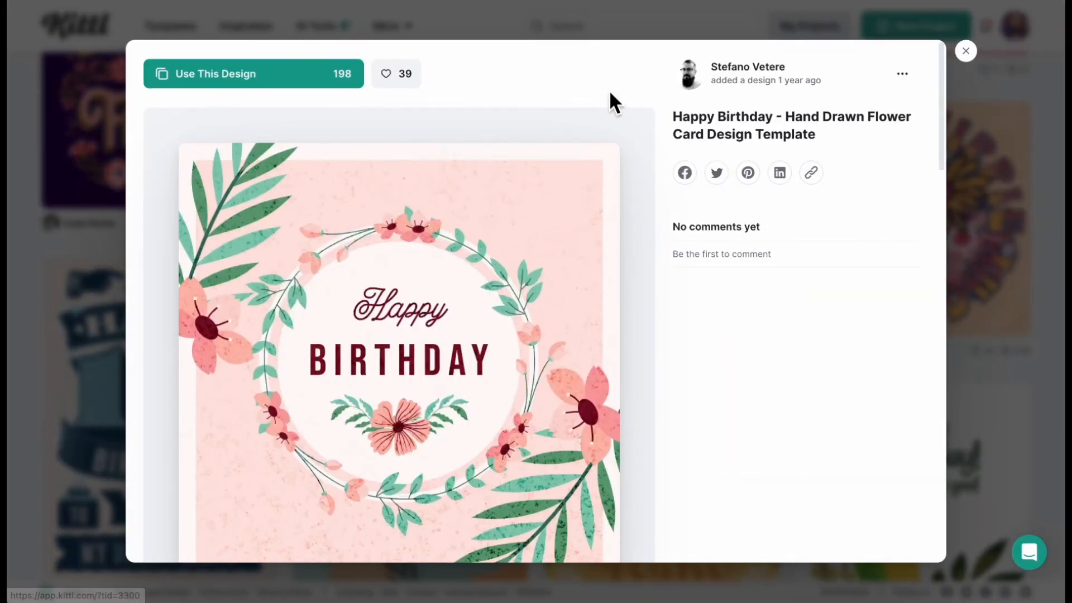
click(266, 79)
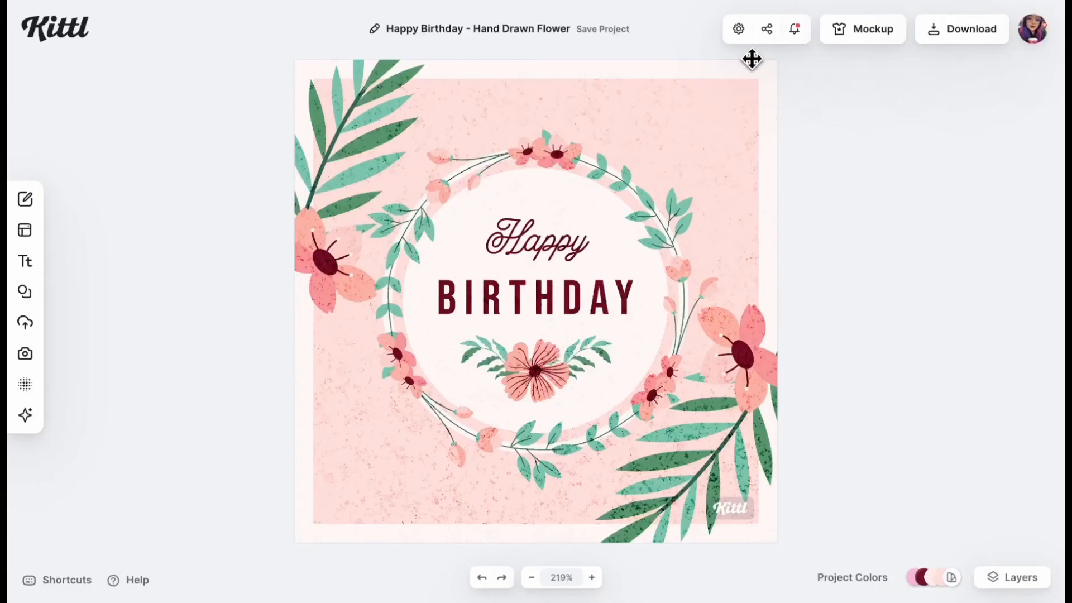
Review the artboard size presets, portrait orientation and custom size options in the project settings
click(746, 42)
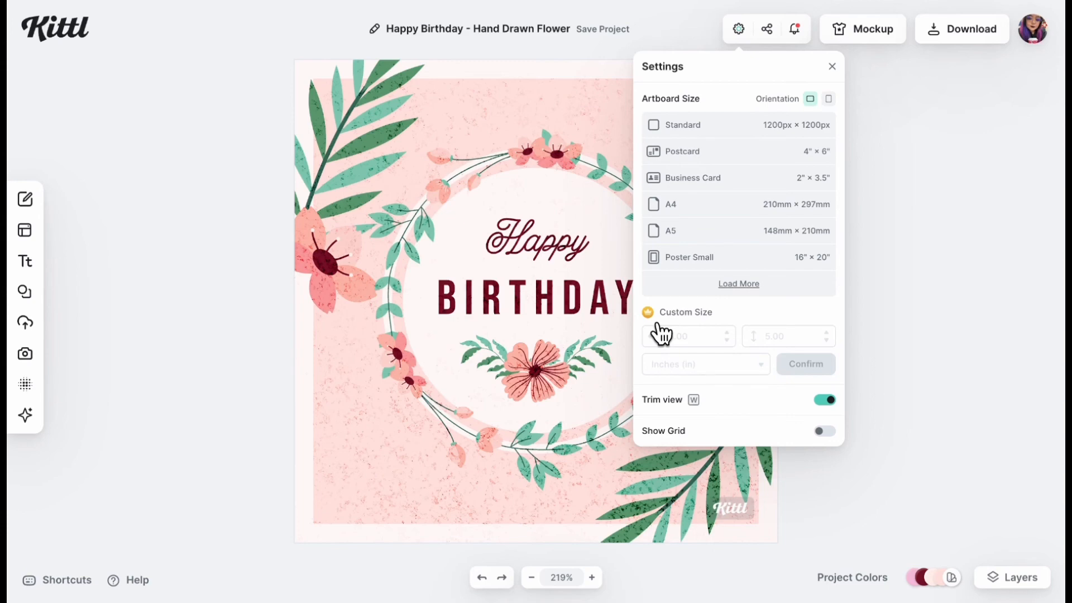
click(828, 99)
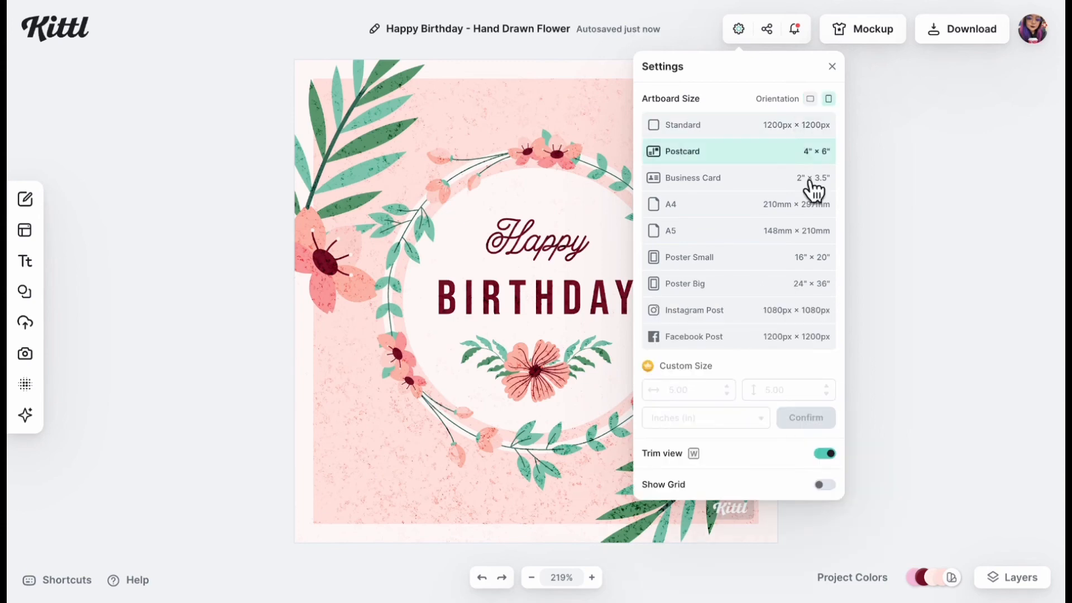
click(795, 132)
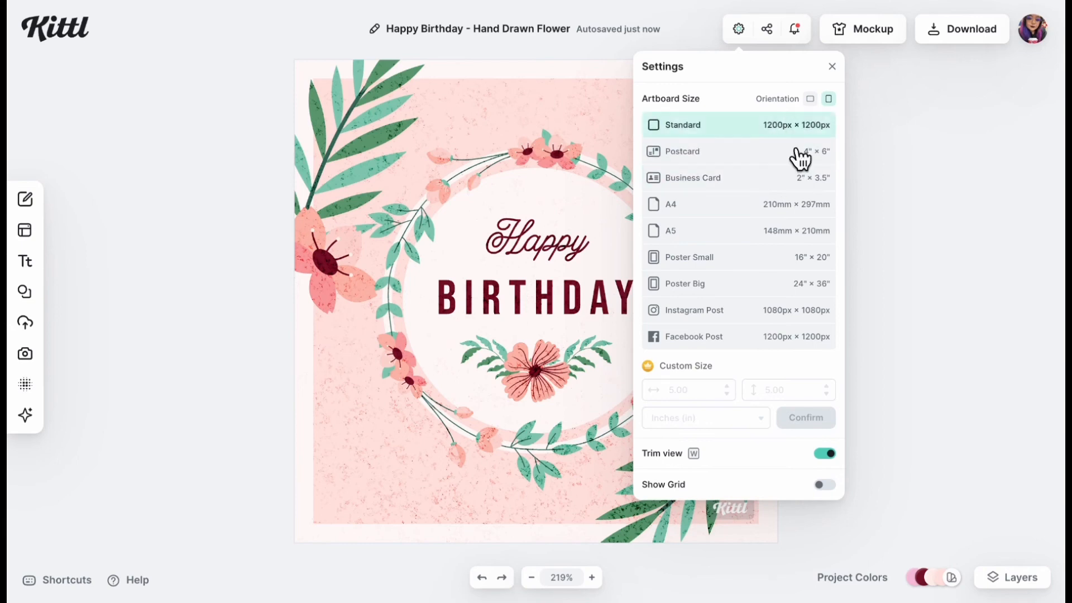
click(796, 314)
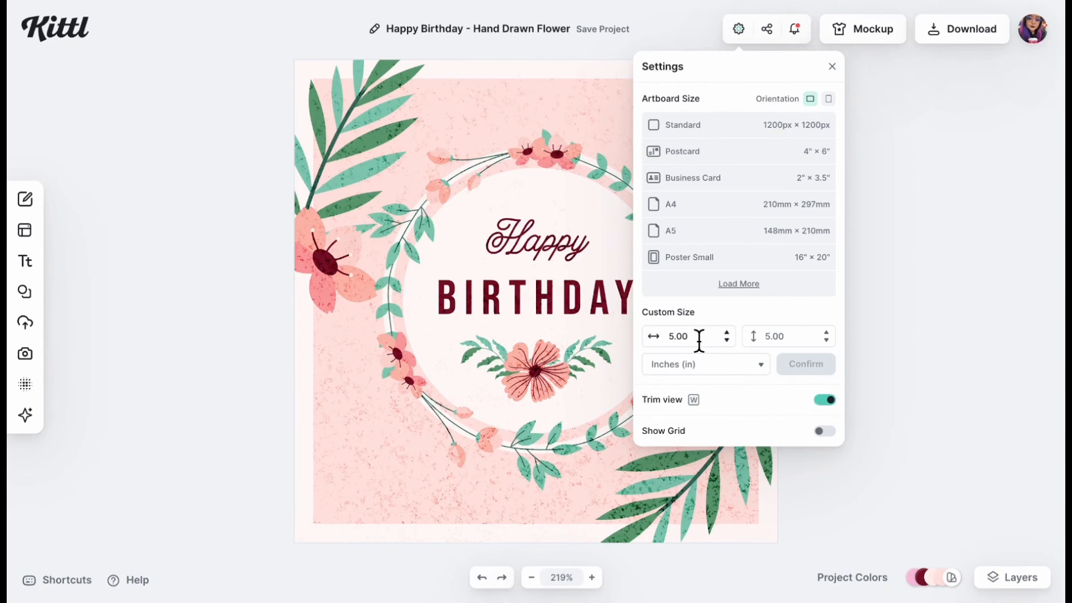
click(874, 230)
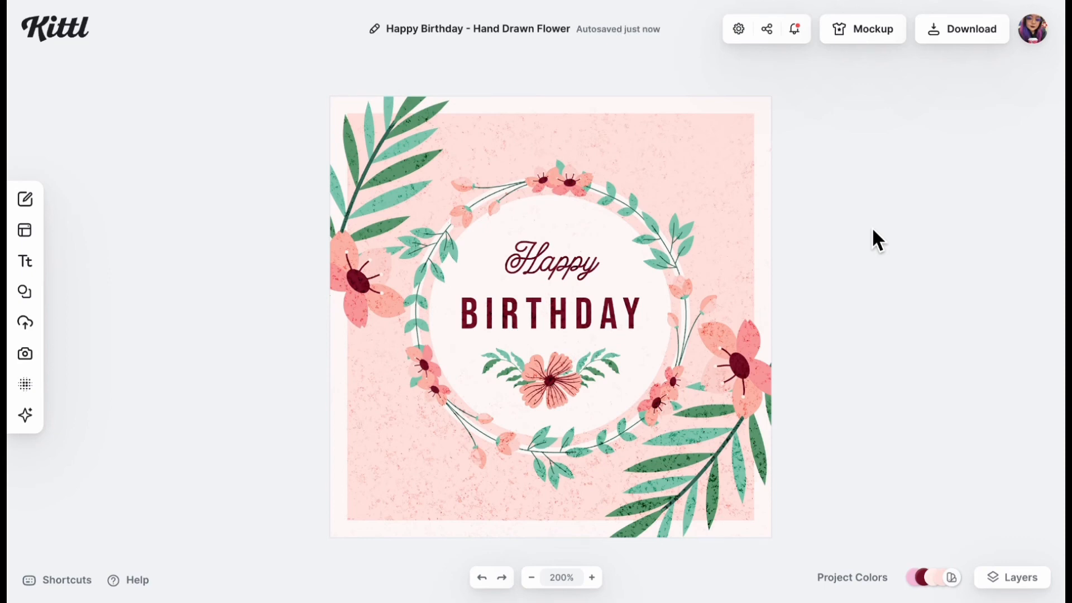
Set a custom artboard size of 3.6 × 3.6 inches for the birthday card
click(742, 34)
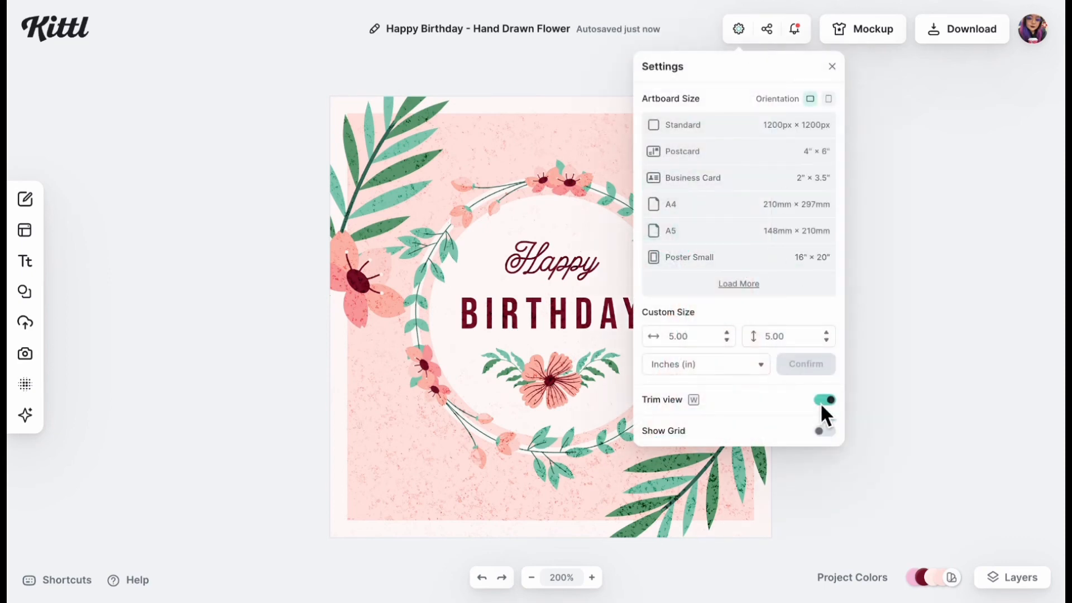
double_click(697, 339)
text(3.6)
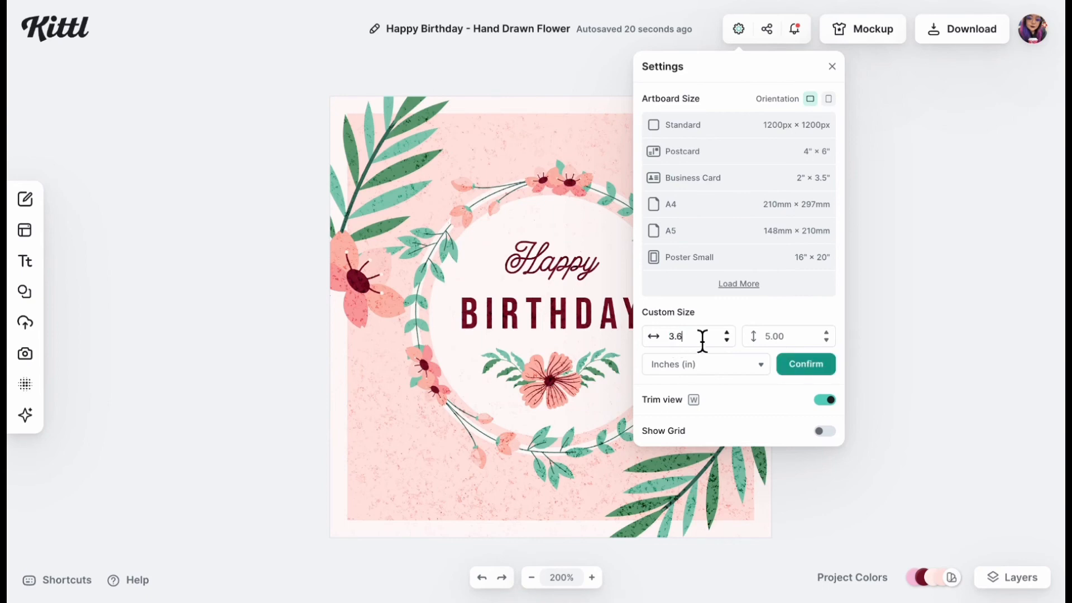
double_click(782, 335)
text(3.6)
click(808, 371)
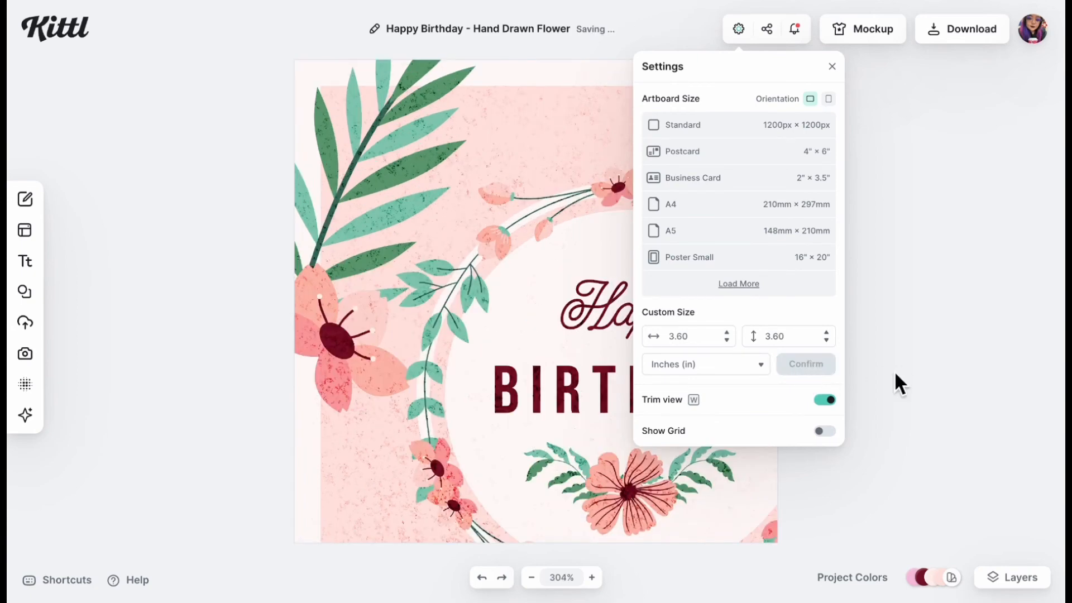
click(893, 371)
scroll(859, 304, down, 3)
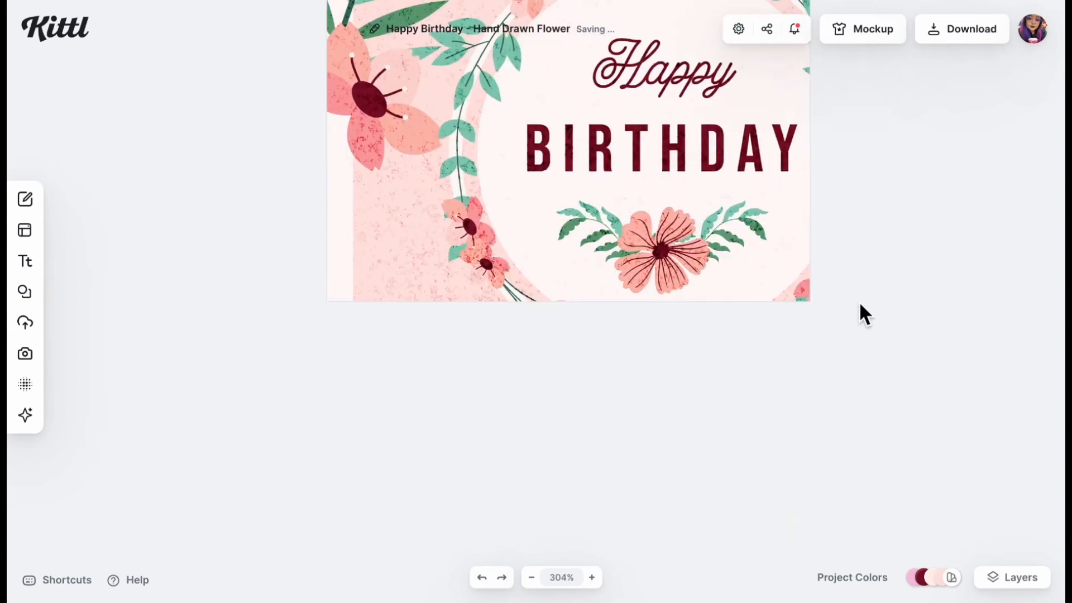
scroll(247, 127, down, 2)
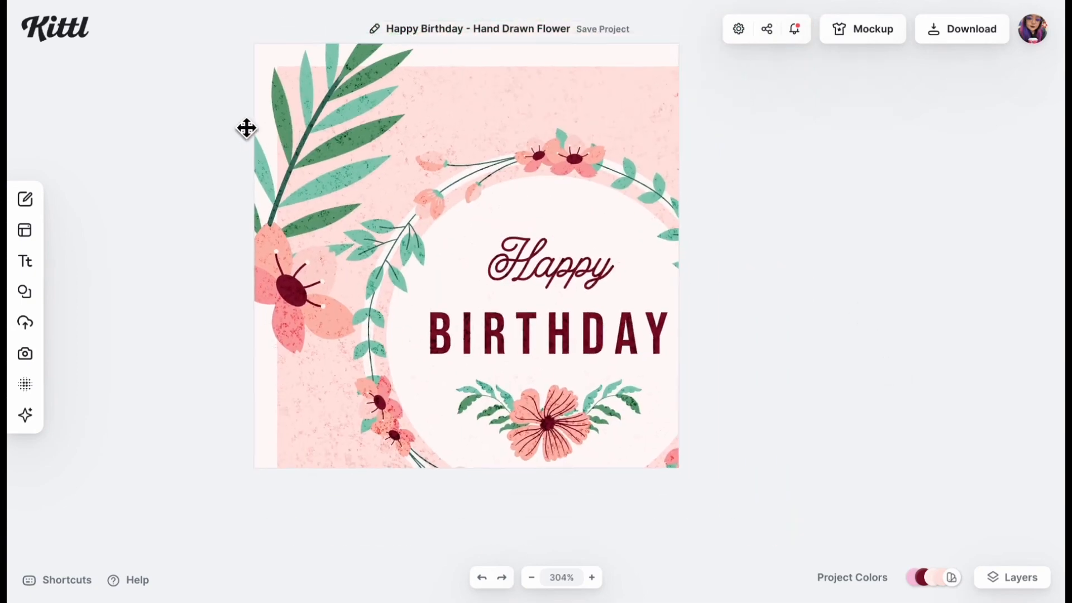
Try to scale all the design elements together to fit the smaller artboard, and restore the original card layout
click(254, 83)
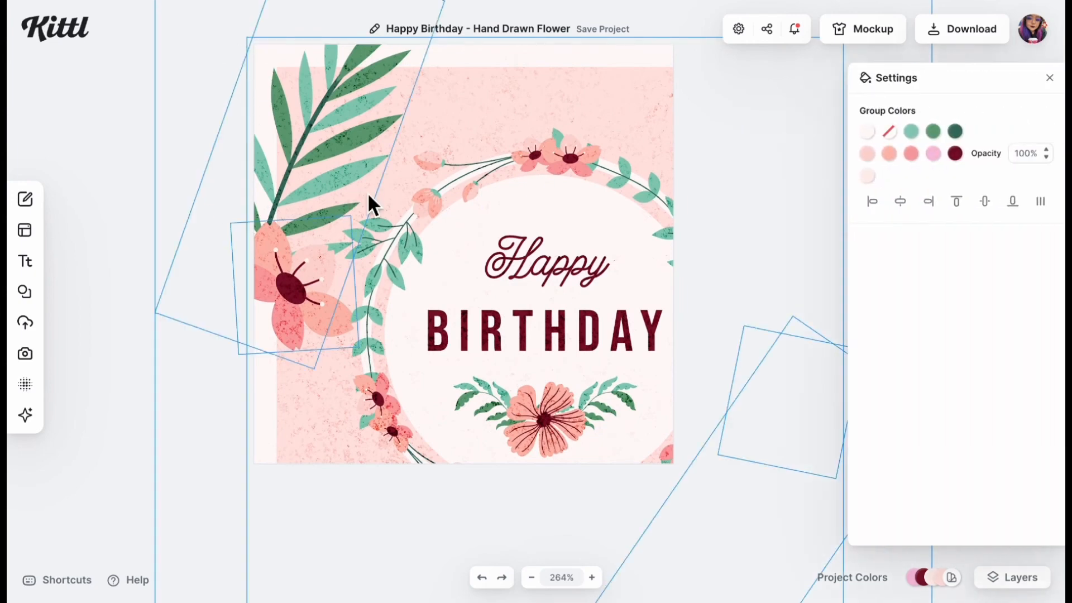
key(ctrl+a)
key(shift+1)
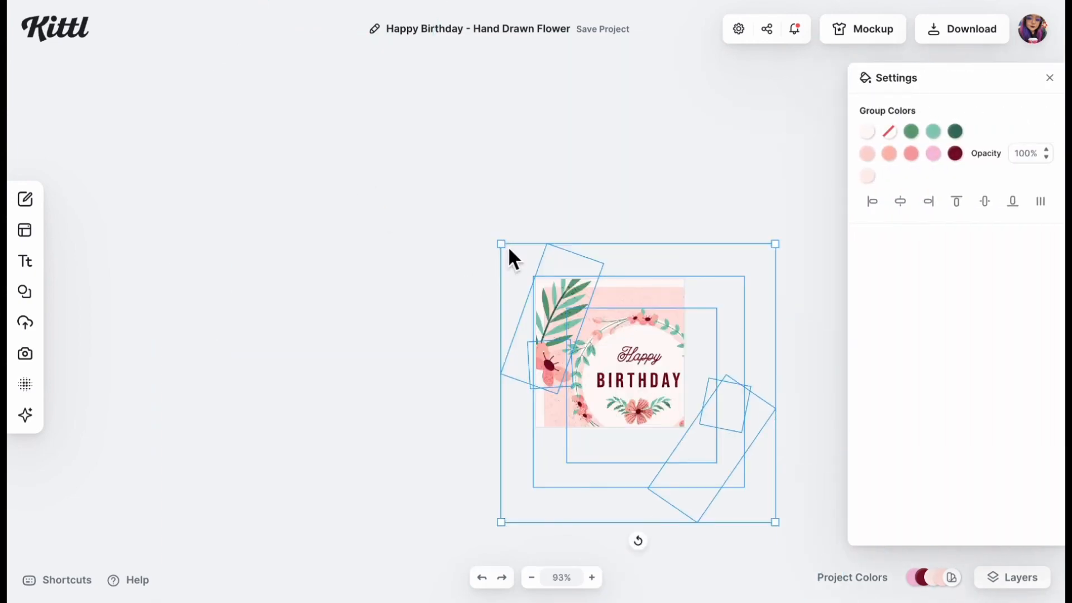
drag(503, 244, 574, 299)
scroll(649, 370, right, 3)
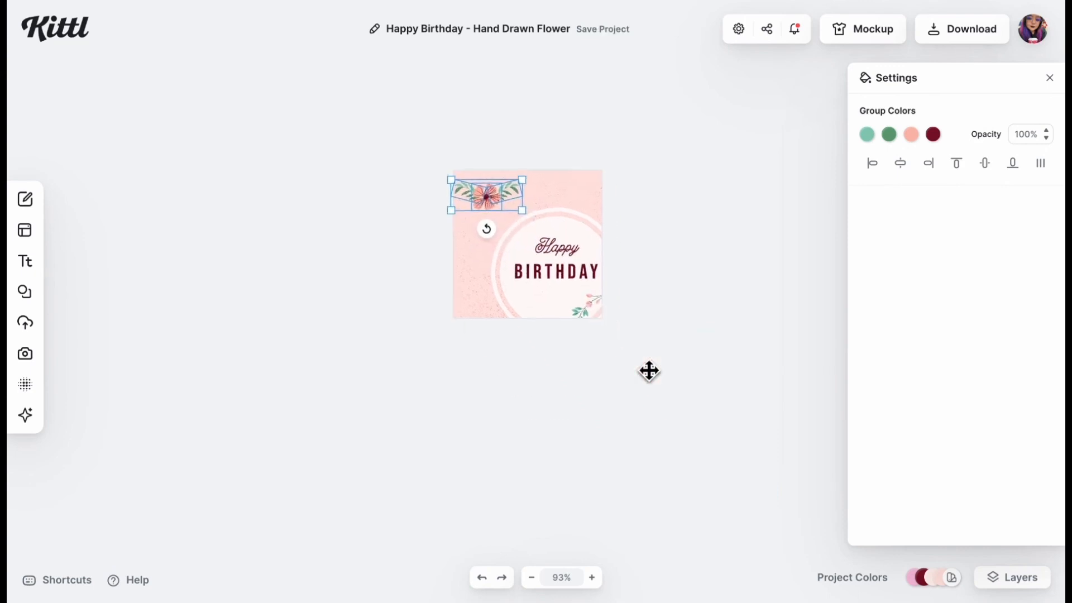
scroll(649, 370, down, 3)
scroll(648, 371, up, 5)
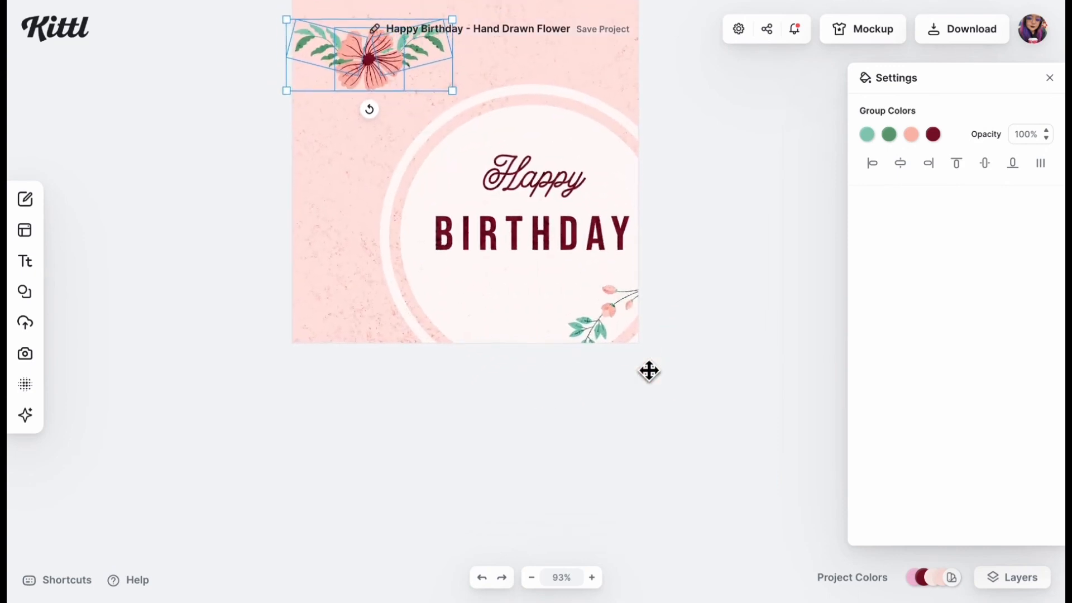
scroll(648, 370, up, 5)
scroll(649, 371, down, 4)
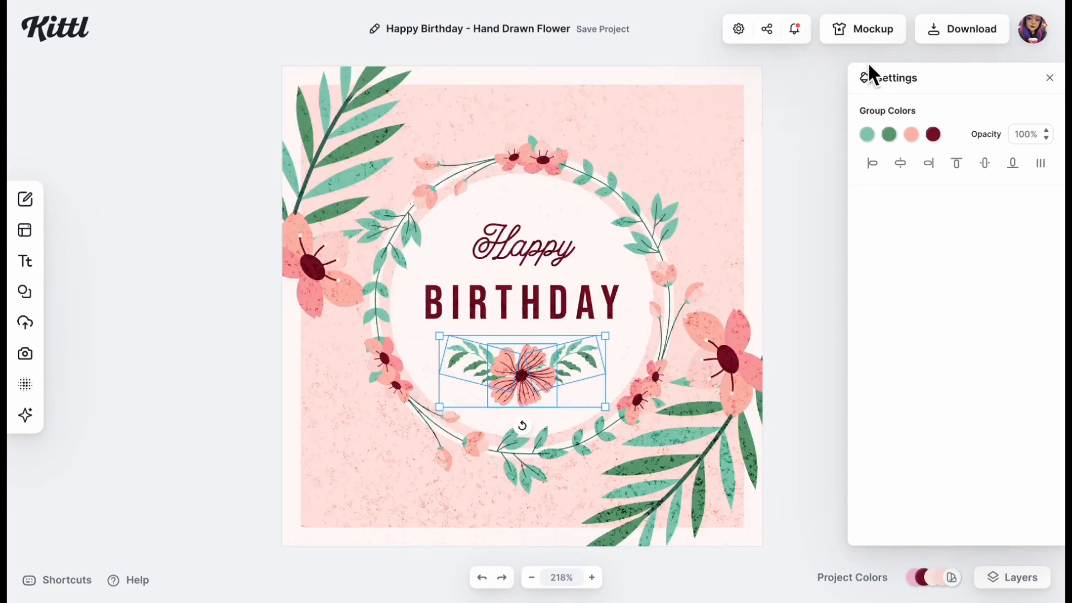
Review the download options for size, unit, DPI, background removal and file formats, and leave without exporting
click(972, 34)
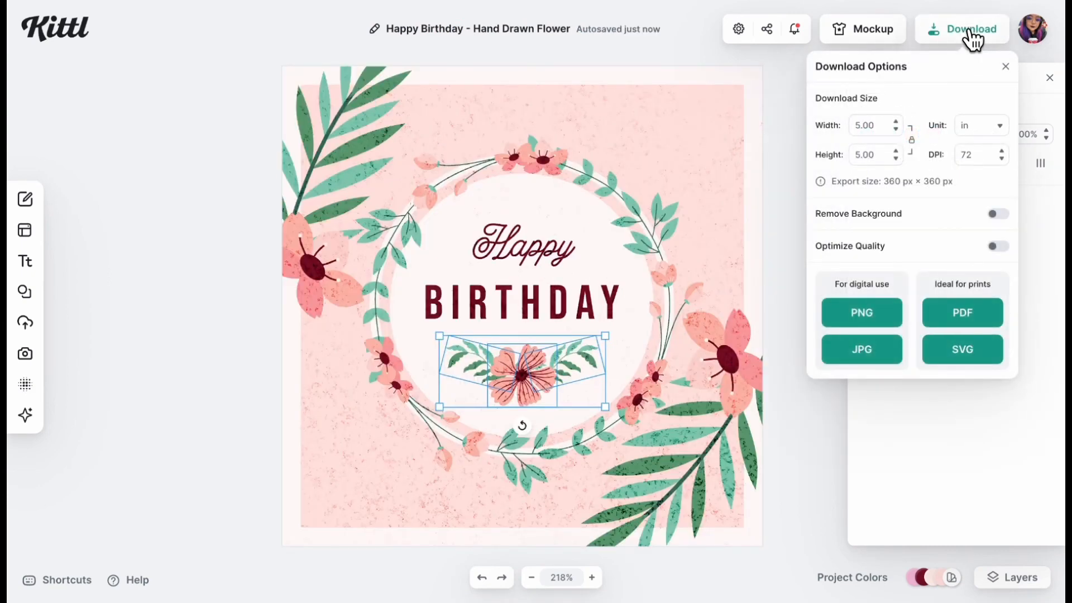
double_click(885, 131)
click(785, 210)
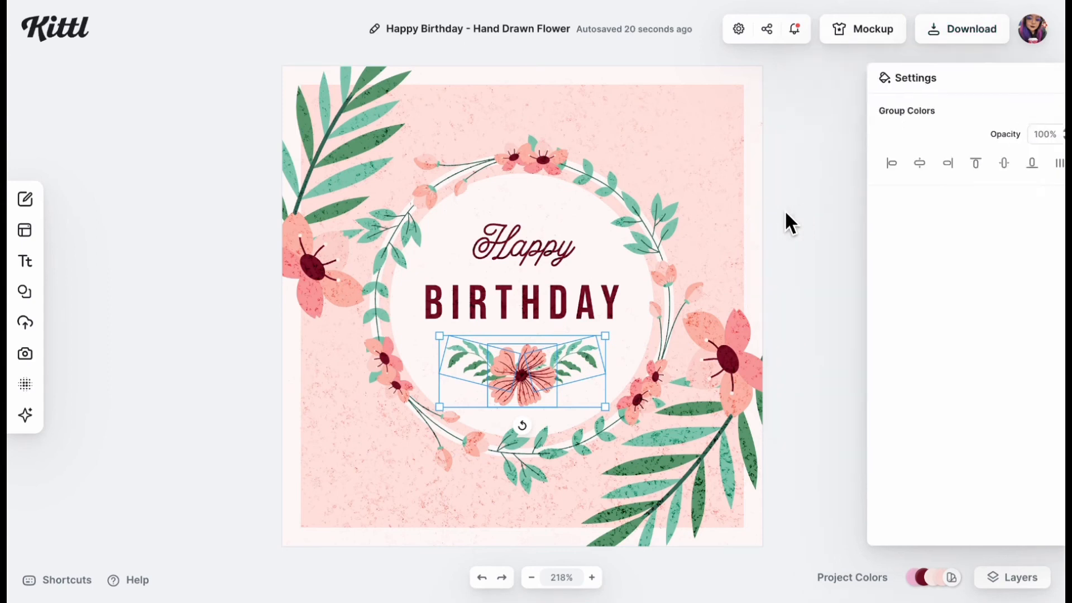
click(785, 210)
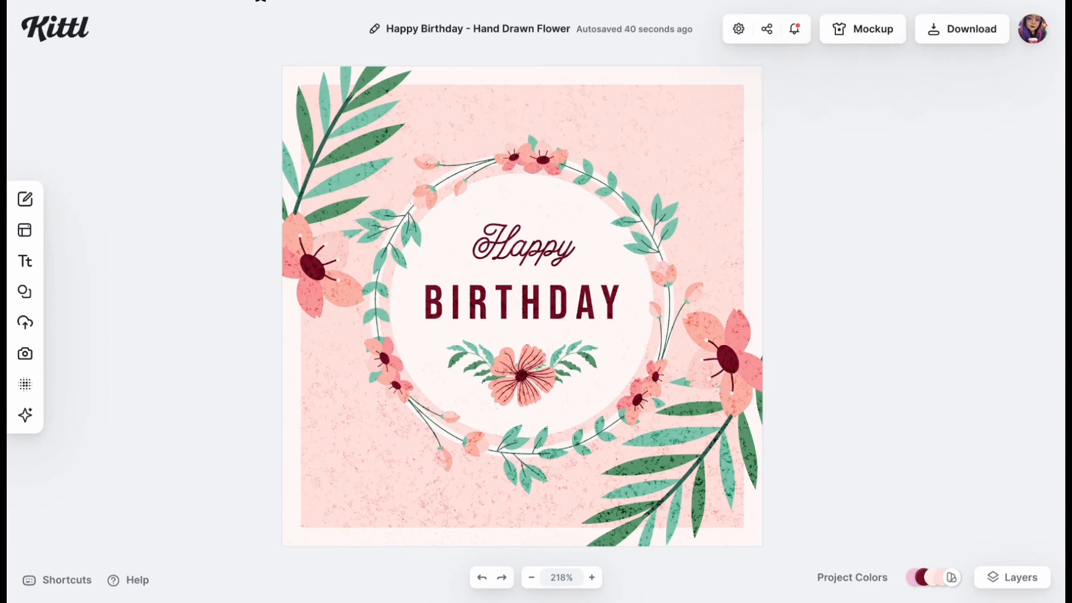
click(760, 137)
click(186, 216)
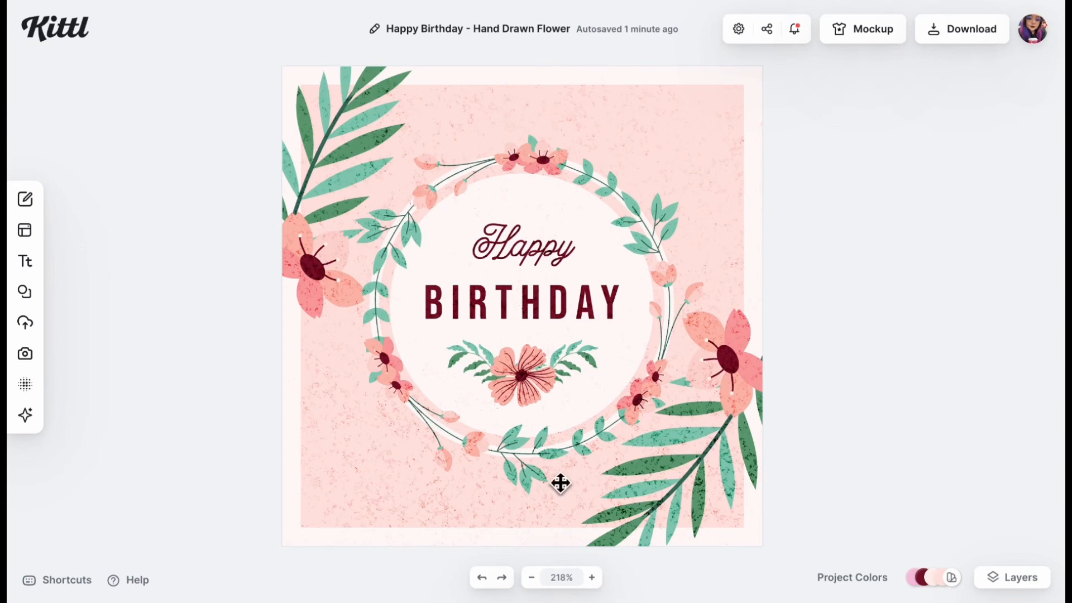
Recolour the dark red flower centres of the circular wreath to dark green
click(731, 114)
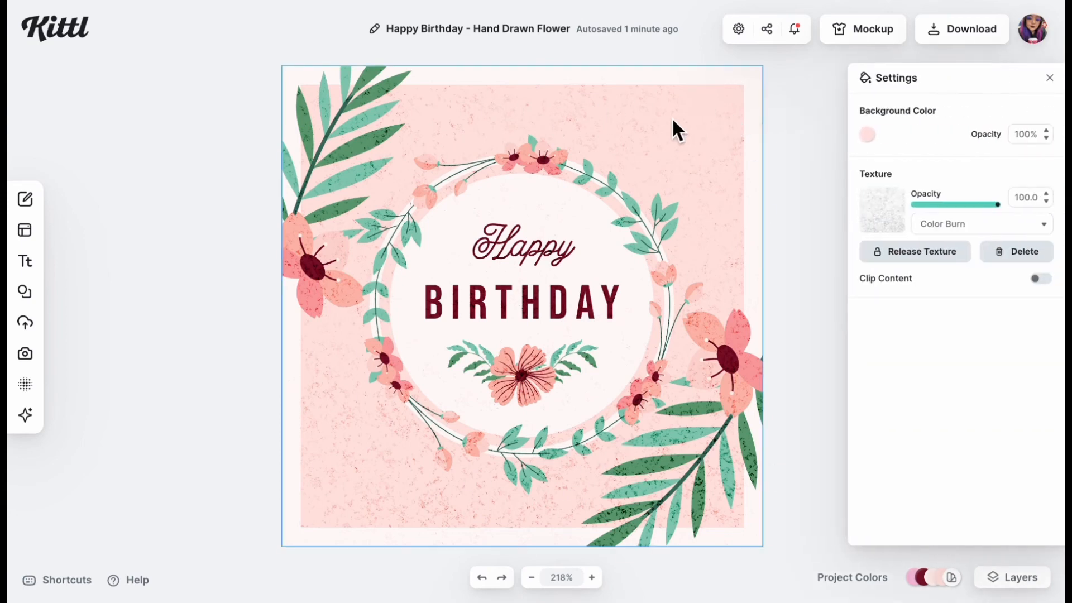
click(535, 167)
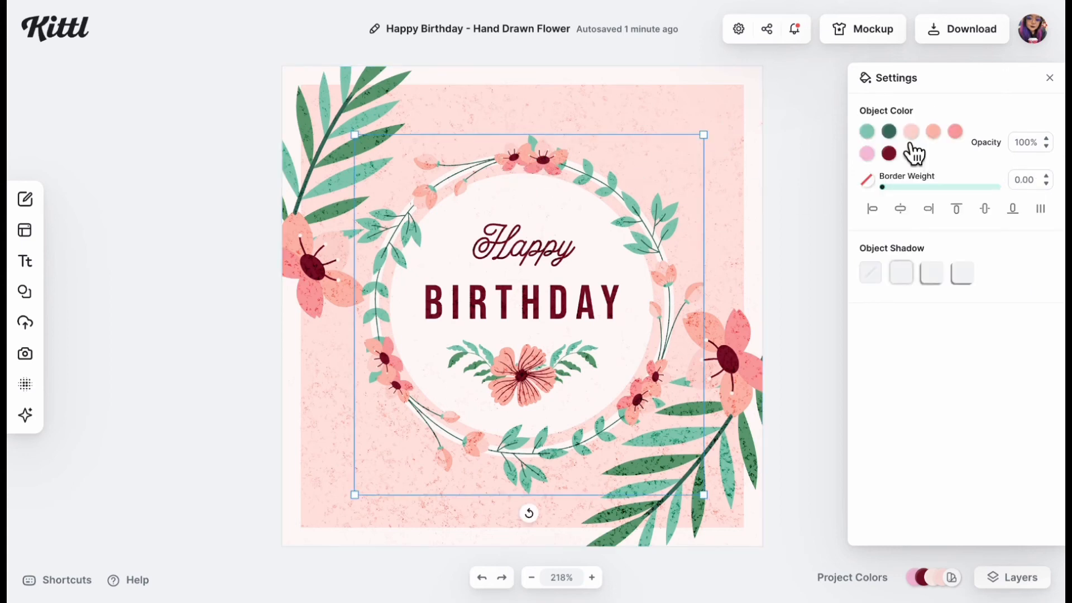
click(892, 154)
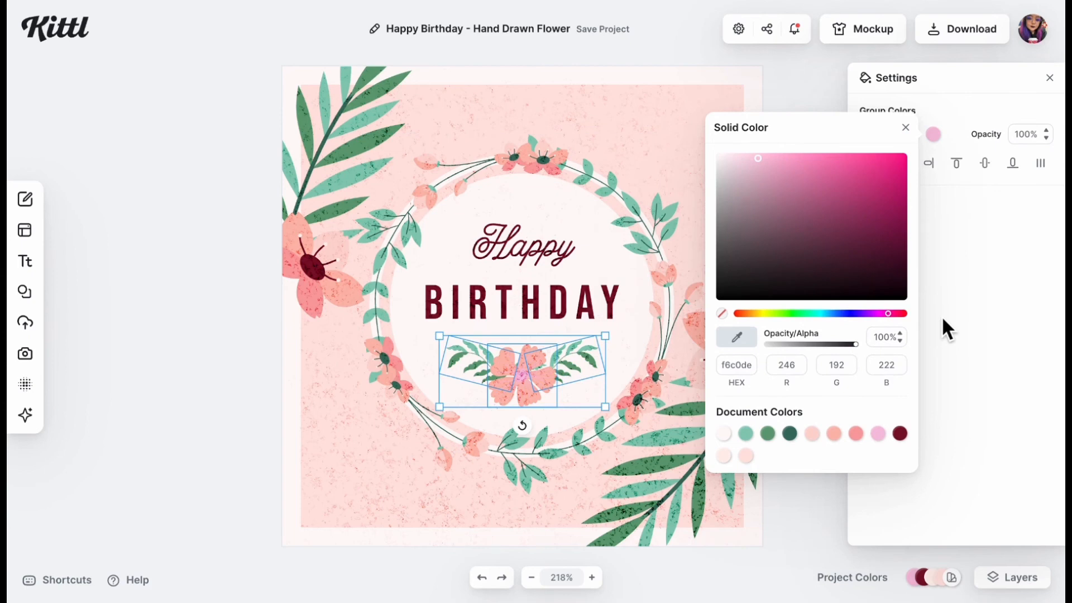
Try teal and green document colours on the dark red details of the flower below BIRTHDAY, and restore dark red
click(941, 316)
click(933, 134)
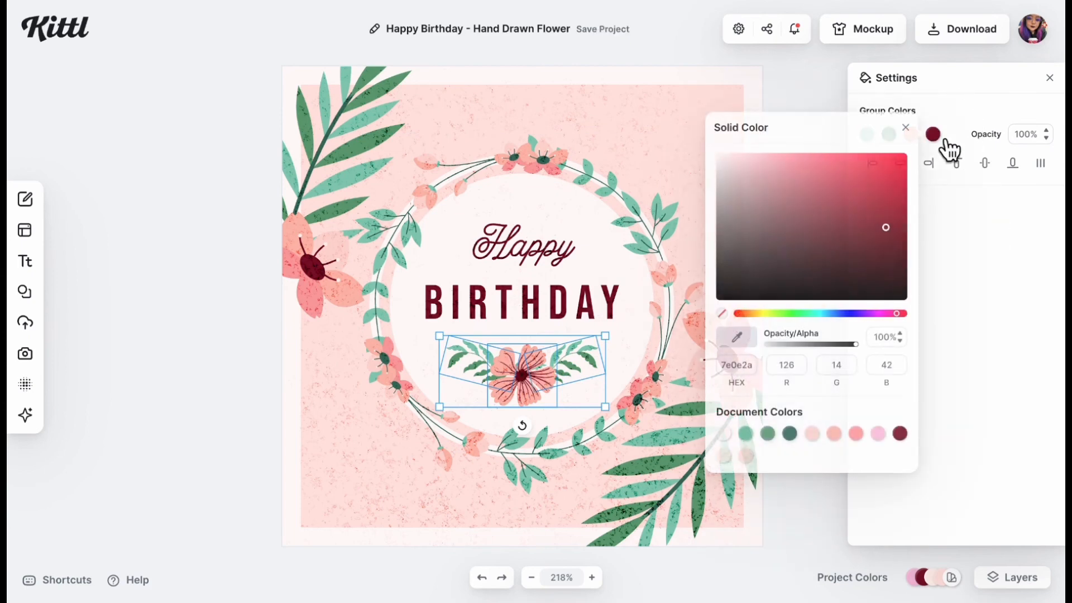
click(749, 436)
click(768, 436)
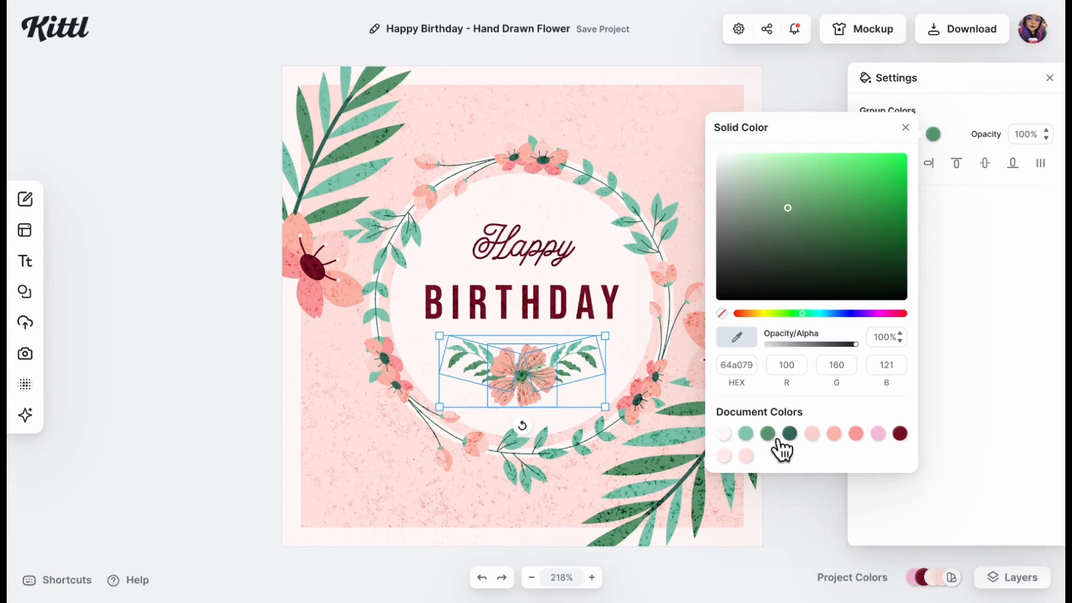
click(899, 434)
click(936, 414)
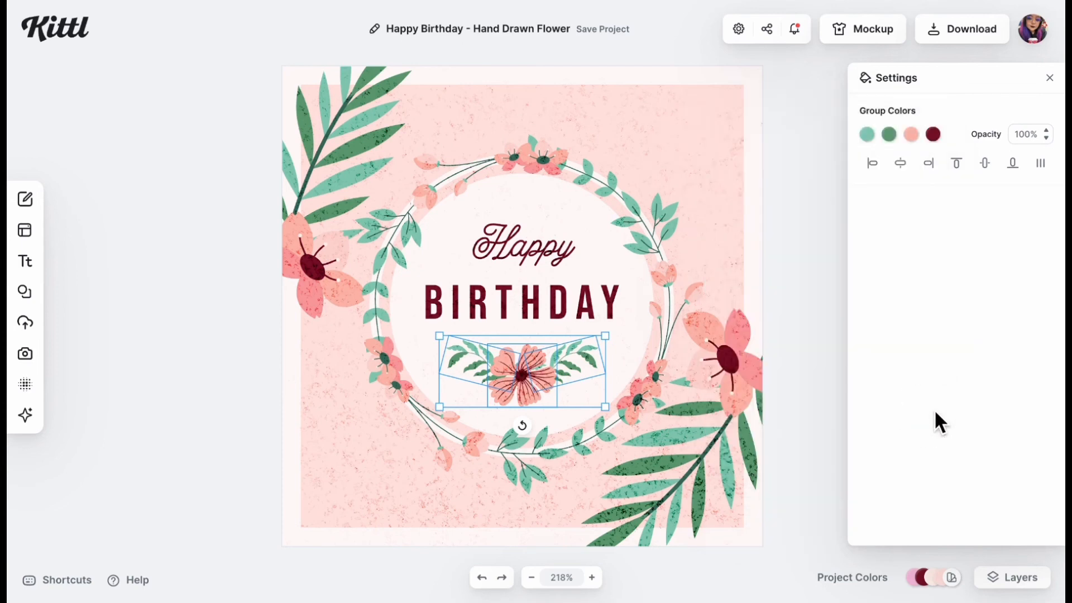
Try green, off-white and pink on the card's textured background and settle on the pale pink fdefed
click(823, 321)
click(698, 122)
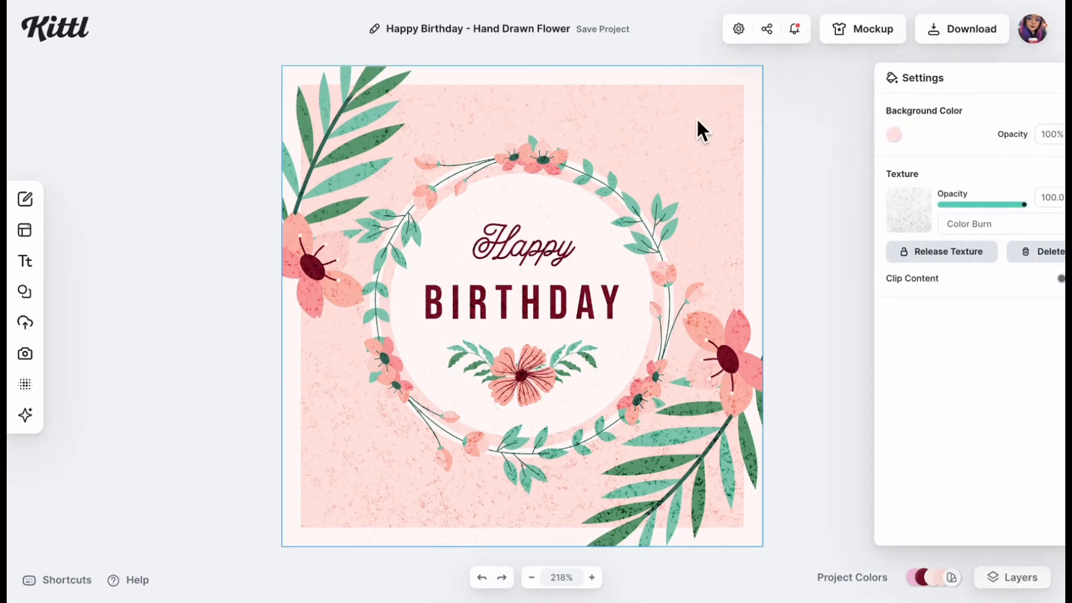
click(868, 135)
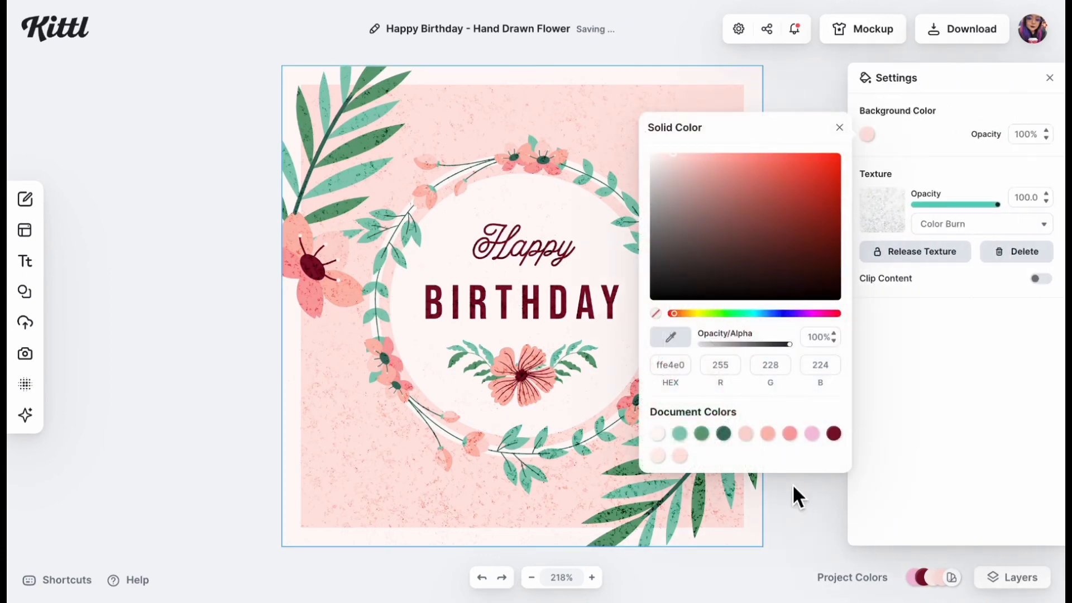
click(715, 438)
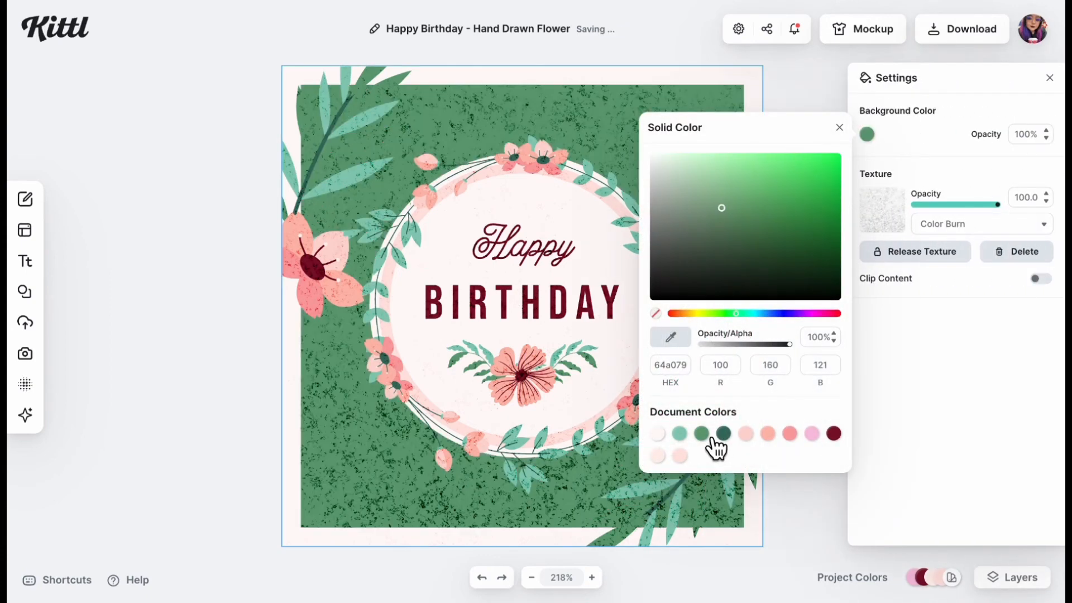
click(659, 434)
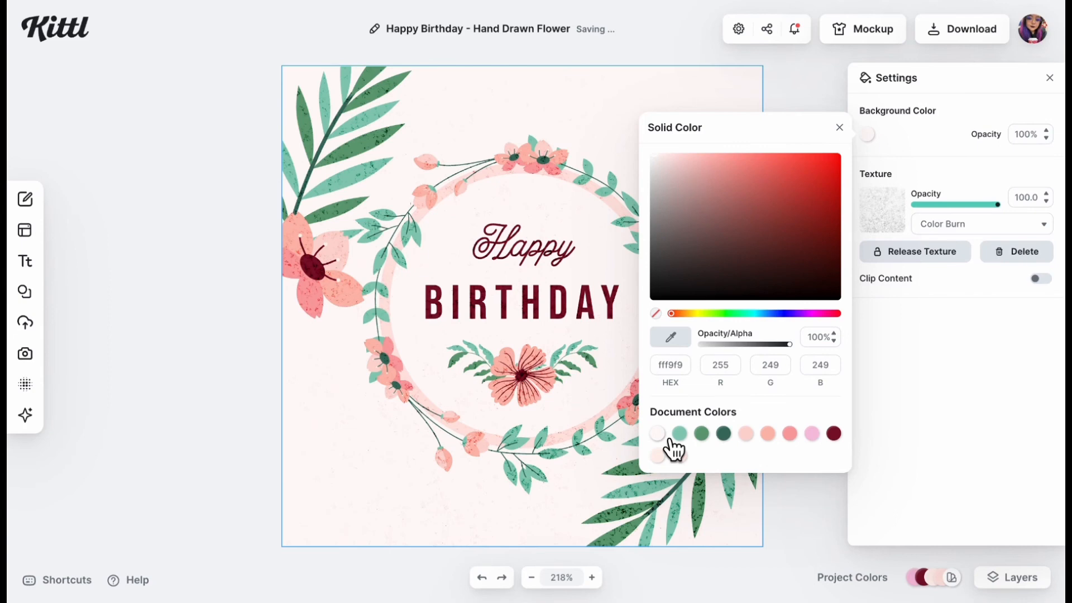
click(747, 434)
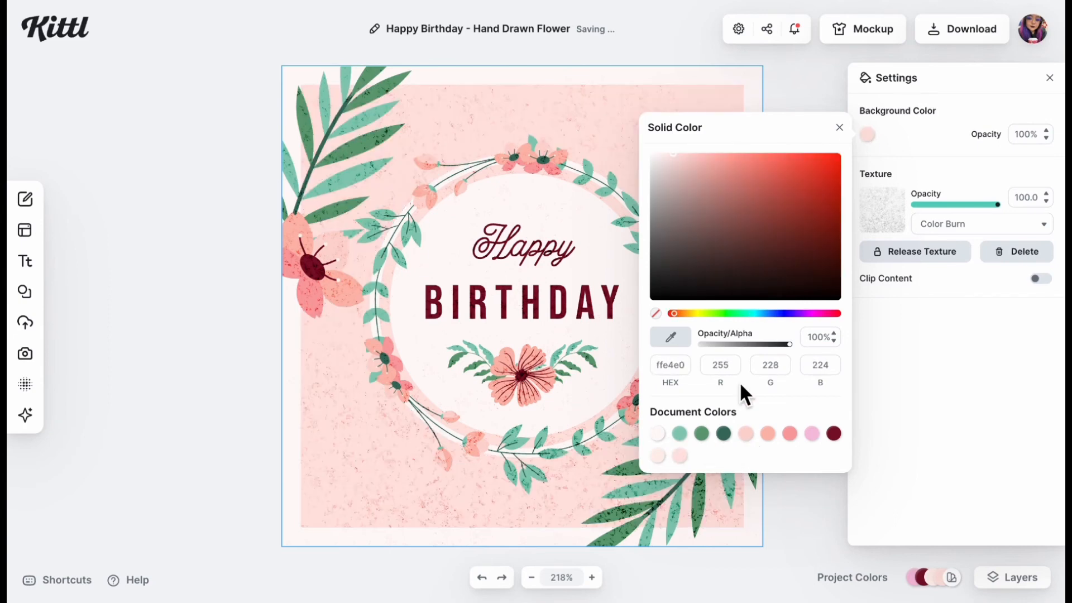
drag(665, 156, 672, 163)
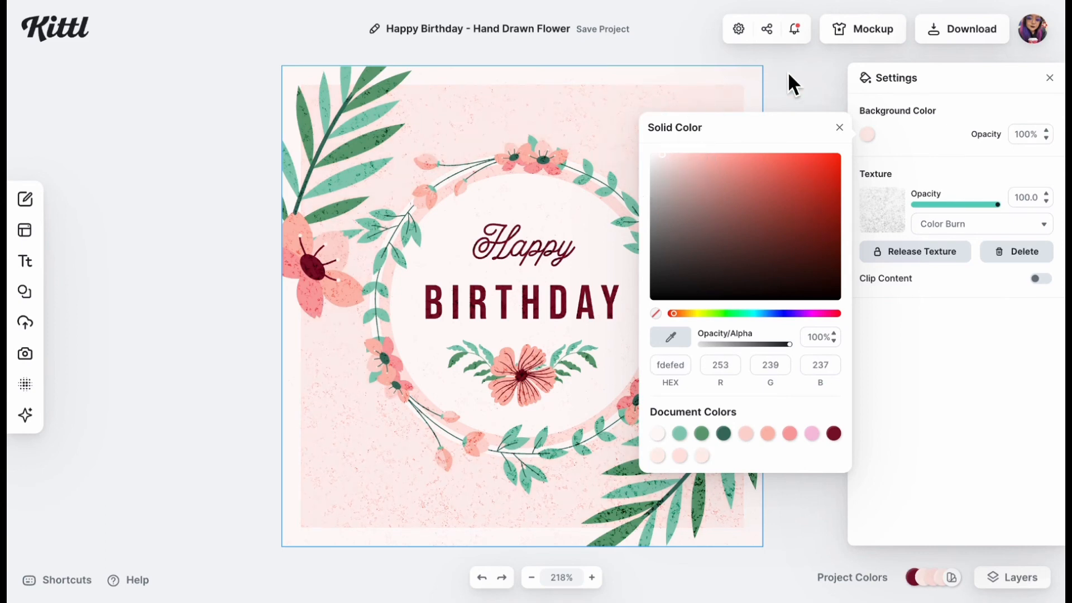
click(793, 88)
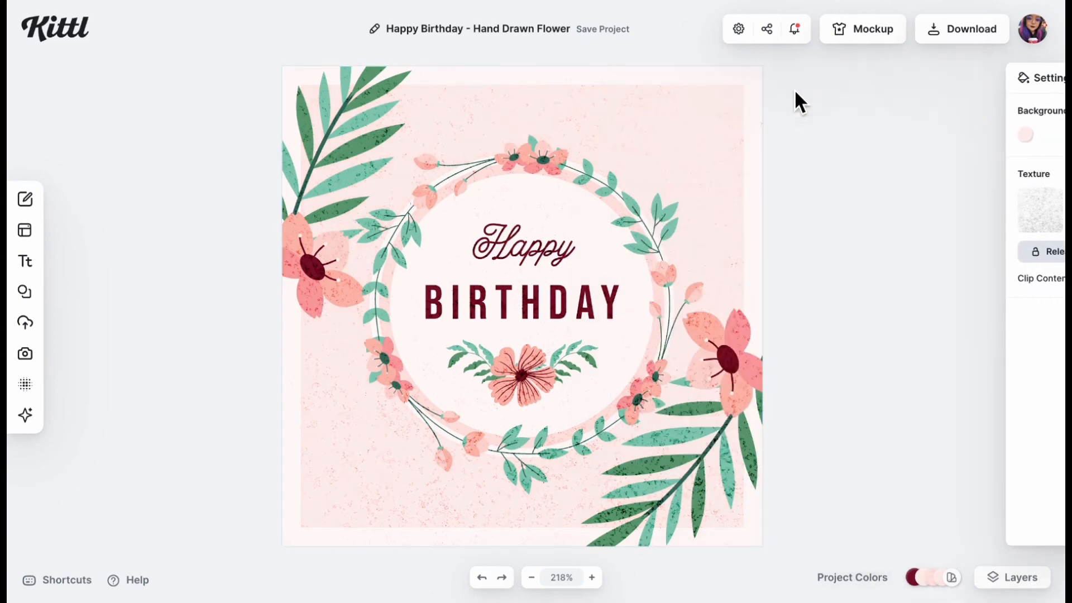
Examine the font and text settings of the Happy and BIRTHDAY lines
click(538, 316)
click(539, 260)
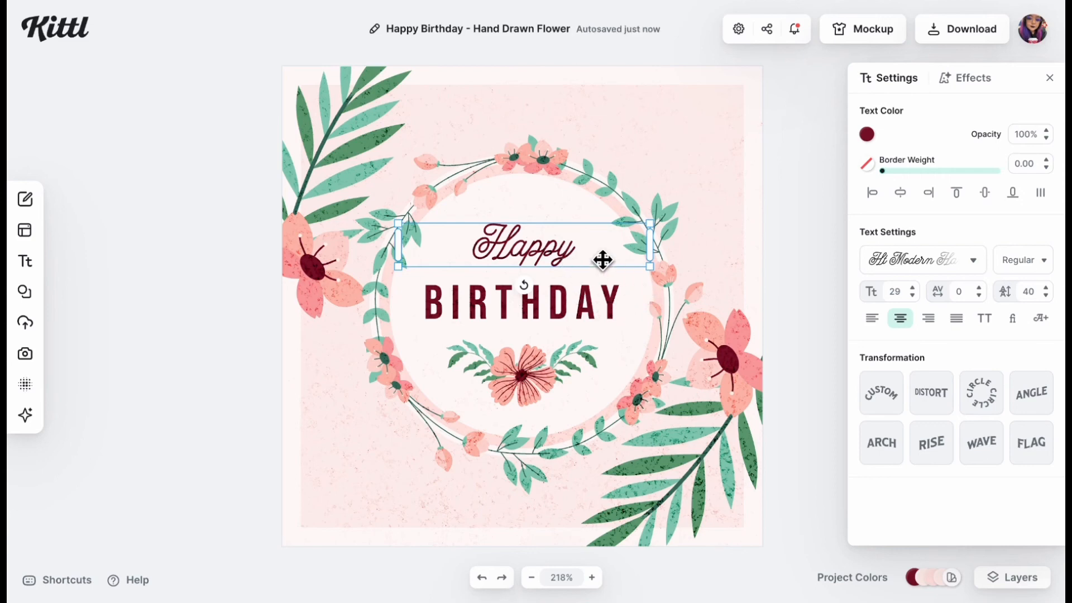
click(578, 327)
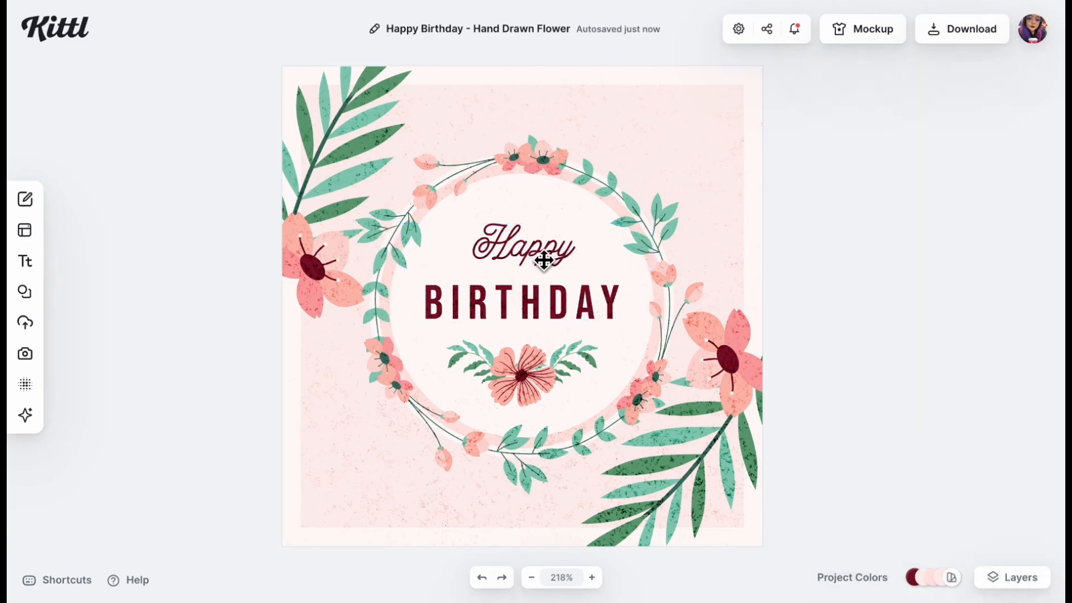
click(551, 313)
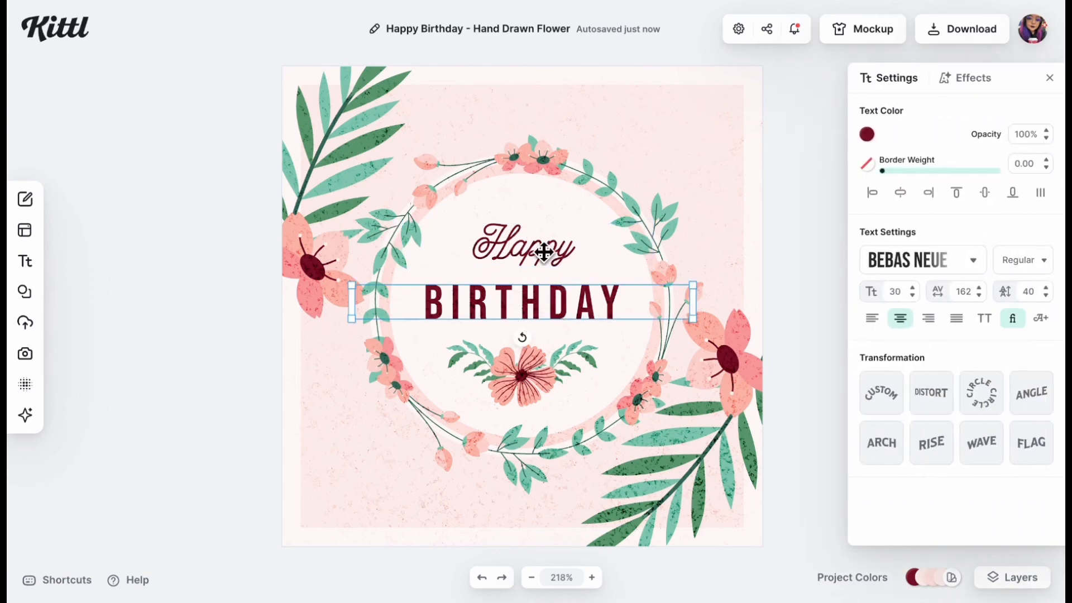
Delete the large leaf and flower decorations with the pale border from the card's corners
click(323, 118)
key(Delete)
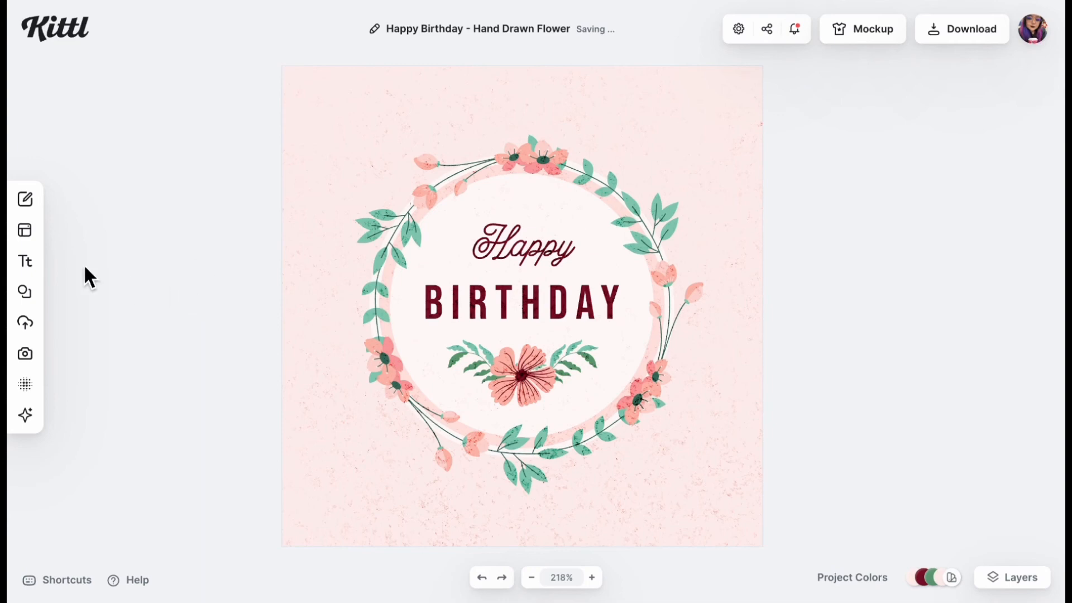
Browse the elements library's shapes and ornaments, including spot elements, flourishes, Victorian pieces and panels
mouse_move(20, 246)
click(45, 305)
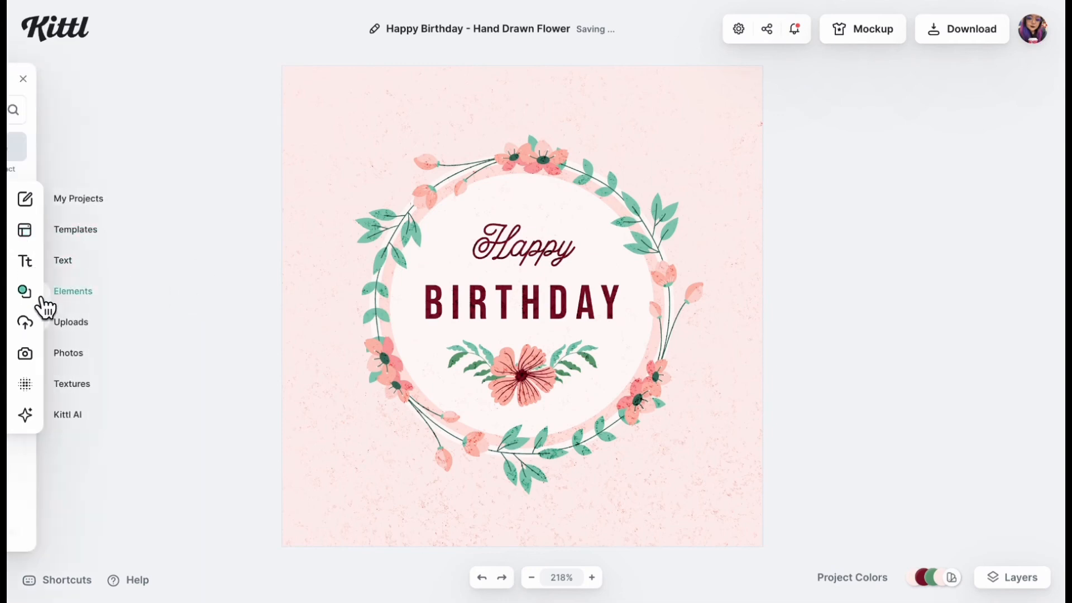
scroll(191, 346, down, 6)
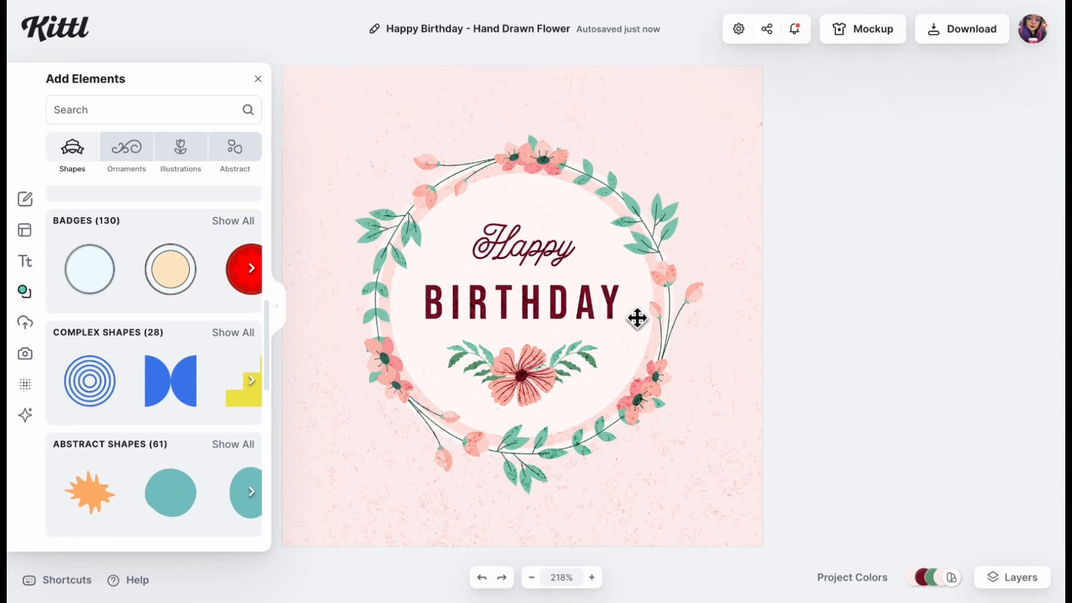
click(146, 166)
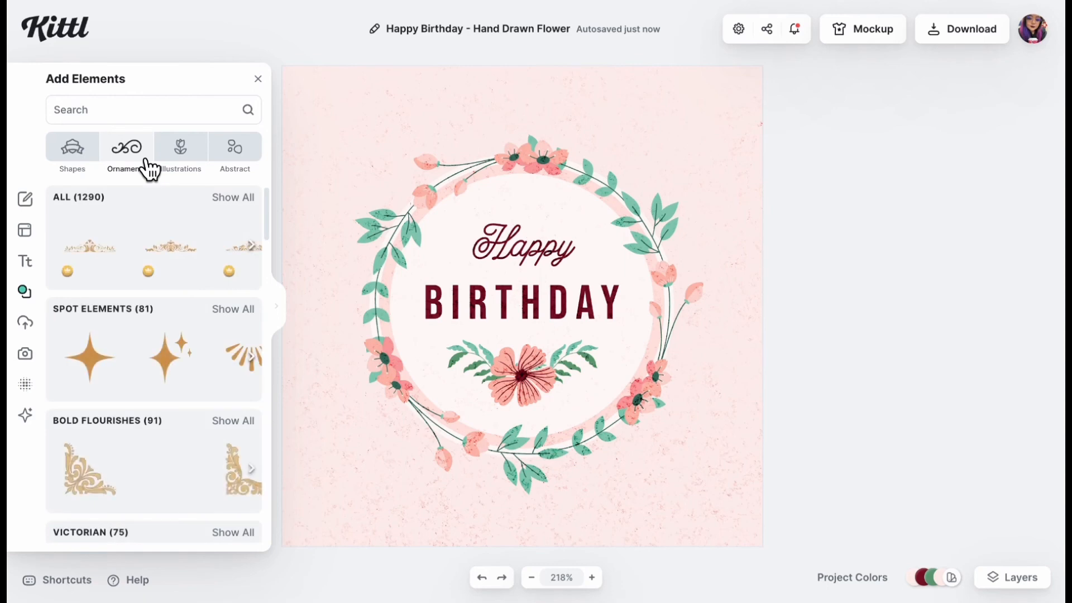
scroll(196, 356, right, 5)
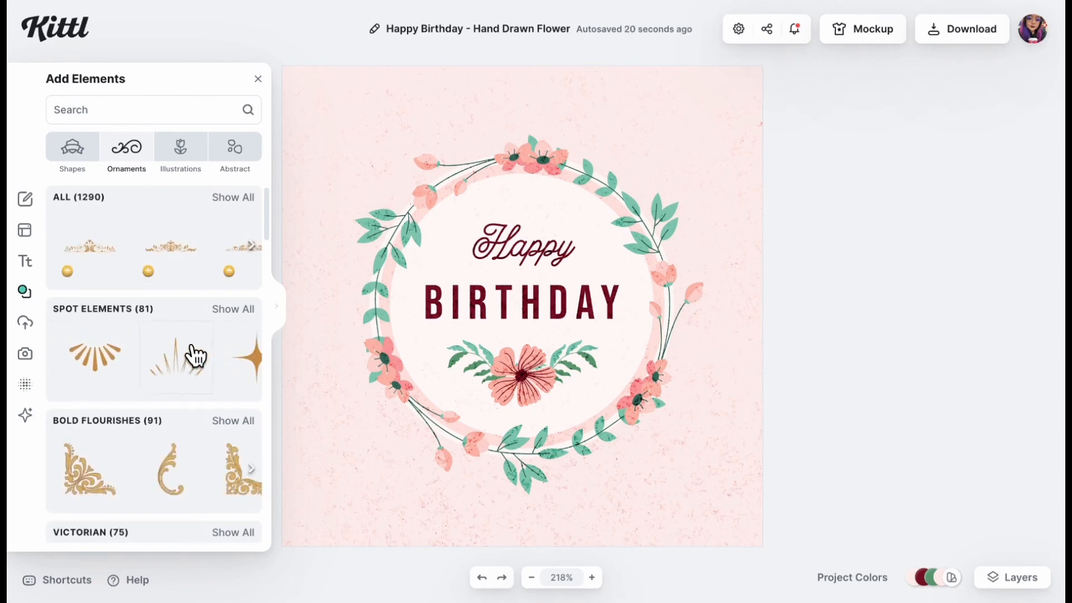
scroll(195, 356, right, 5)
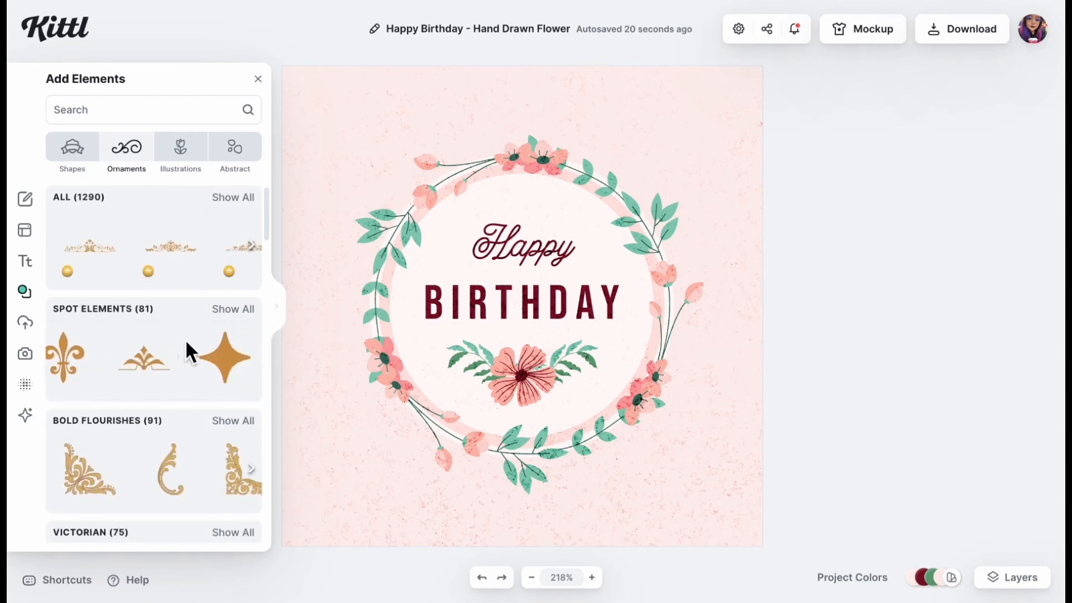
scroll(196, 355, down, 4)
scroll(240, 281, right, 5)
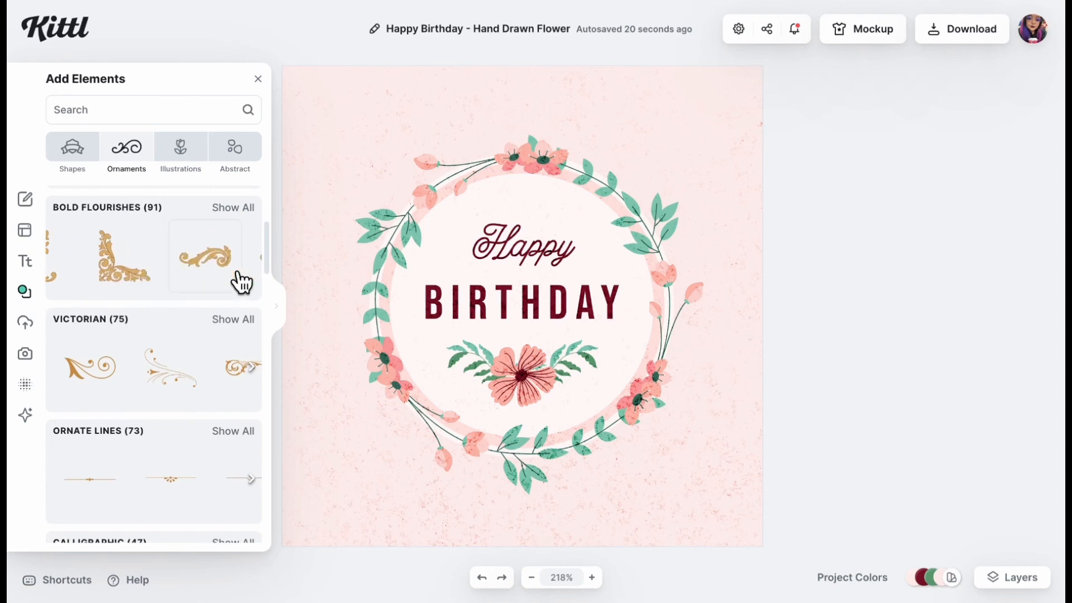
scroll(211, 367, right, 5)
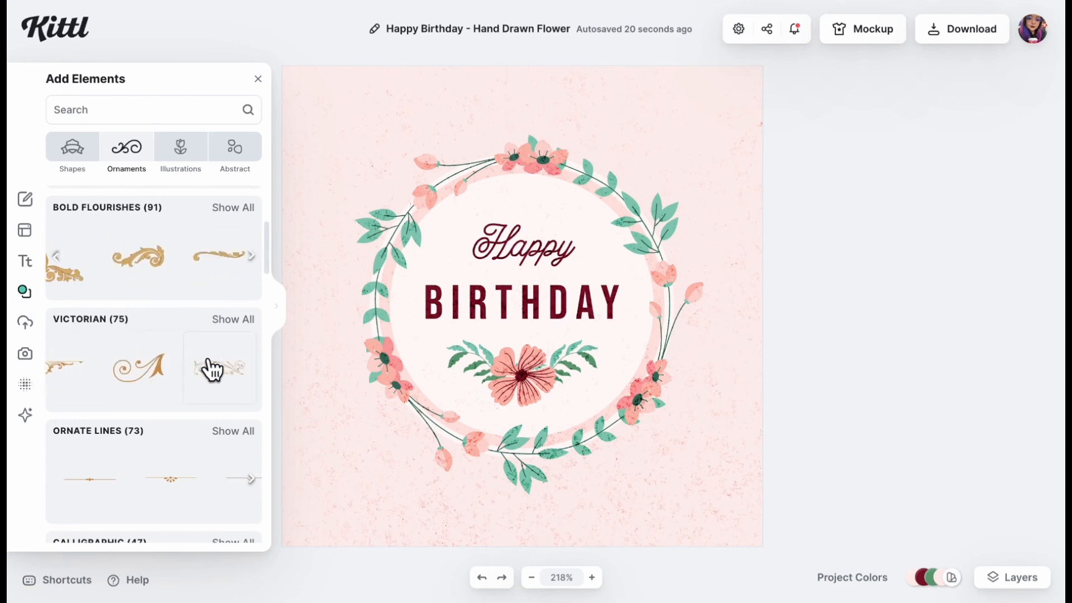
scroll(201, 424, down, 7)
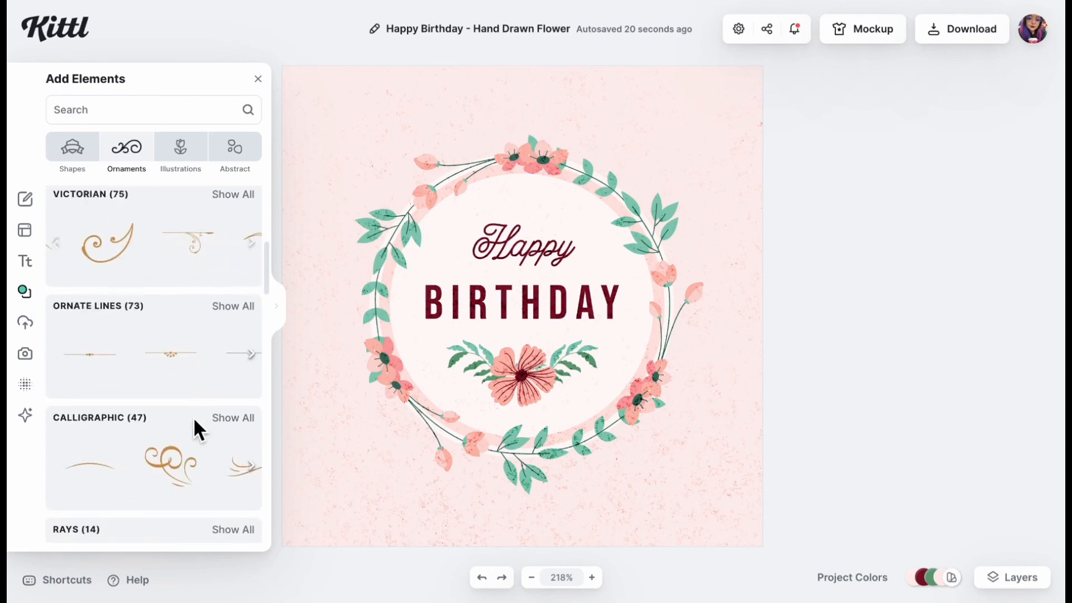
scroll(204, 434, down, 2)
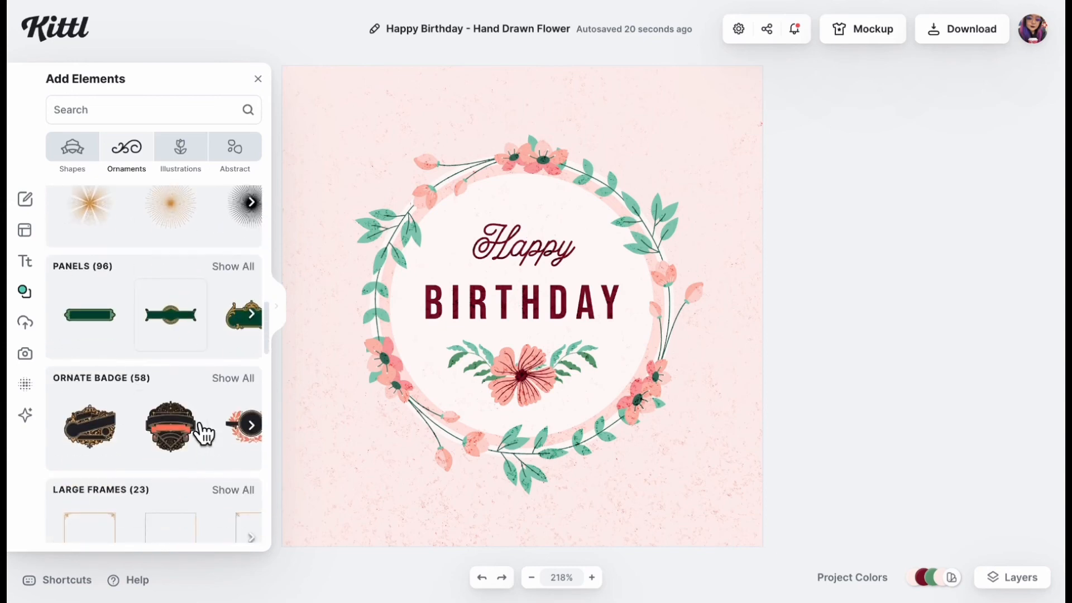
scroll(235, 353, right, 3)
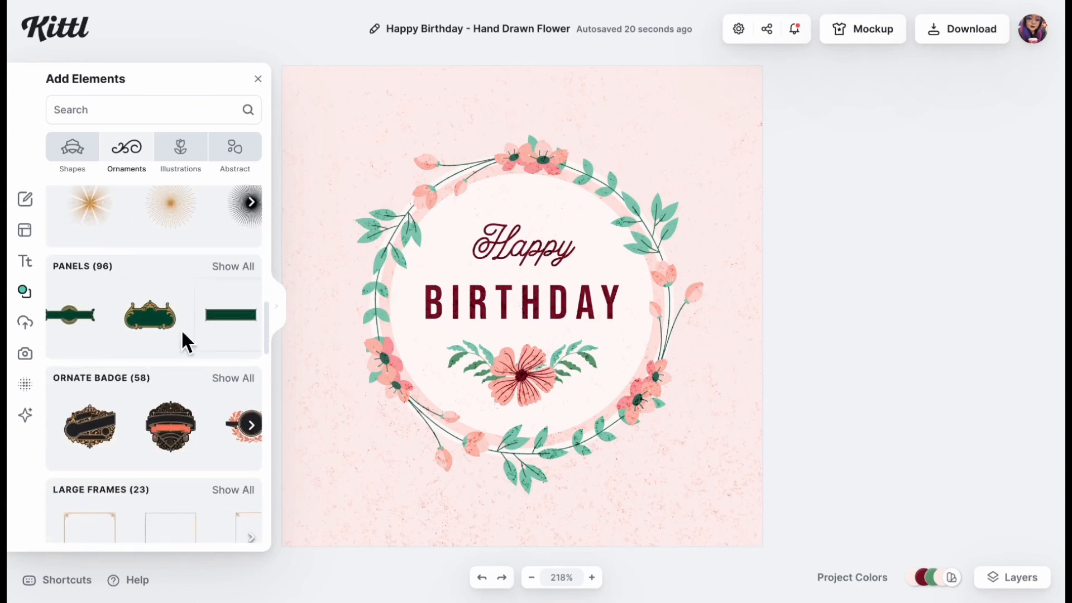
Try the ornate green and gold panel on the card and remove it
click(165, 339)
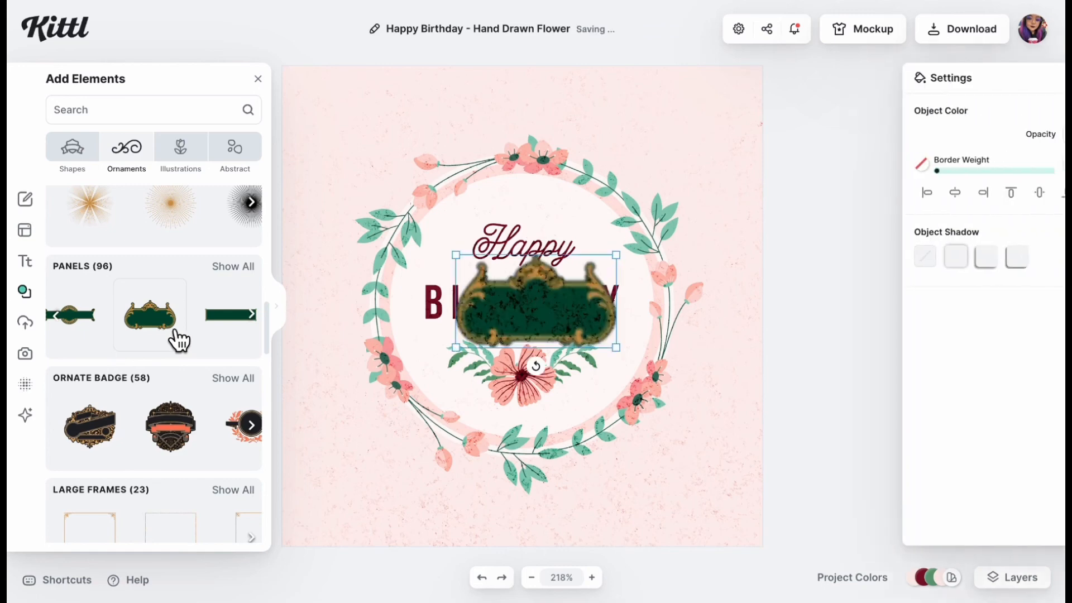
key(Delete)
Add the first gold flourish from the Corners ornaments and duplicate it, placing copies in the card's lower-left and upper-right corners
scroll(110, 339, down, 6)
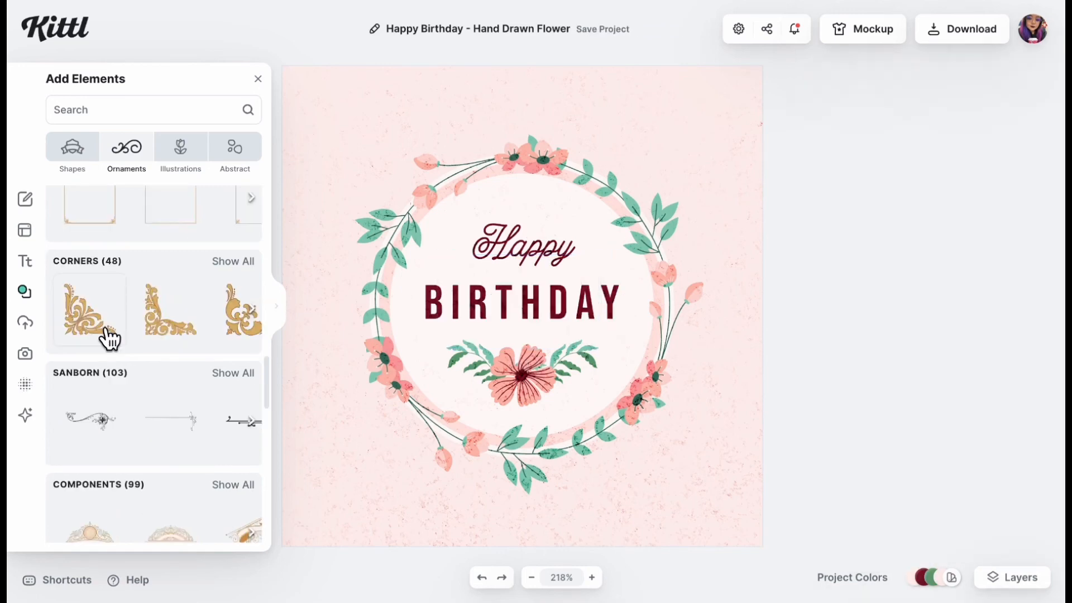
click(110, 339)
drag(538, 306, 684, 177)
key(ctrl+v)
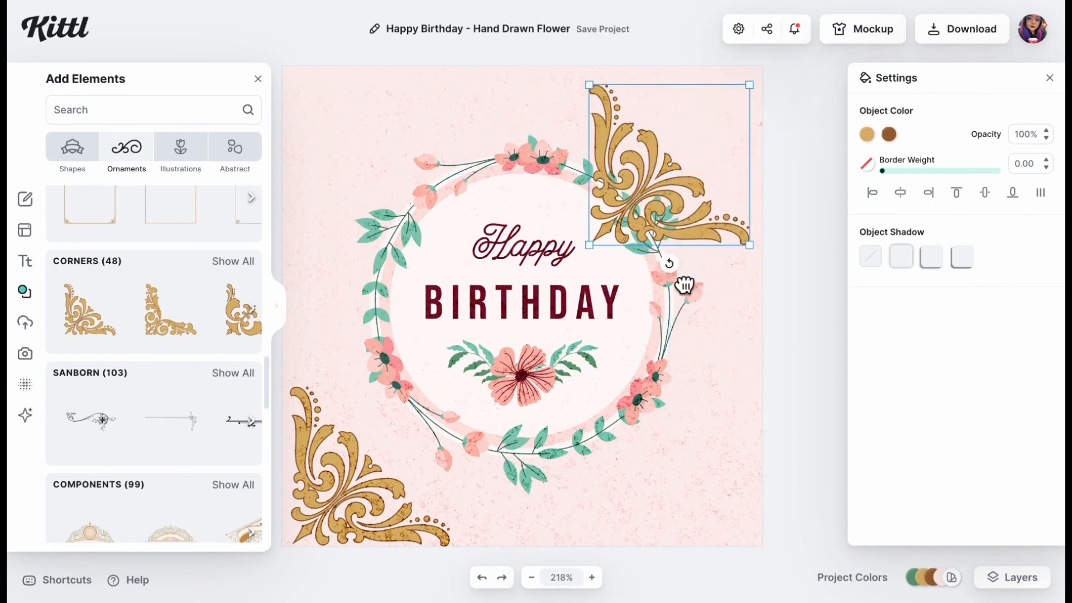
Rotate the upper-right flourish to fit its corner and move the lower-left flourish slightly inward from the card's edges
drag(684, 283, 683, 131)
drag(335, 515, 360, 495)
click(638, 495)
click(693, 129)
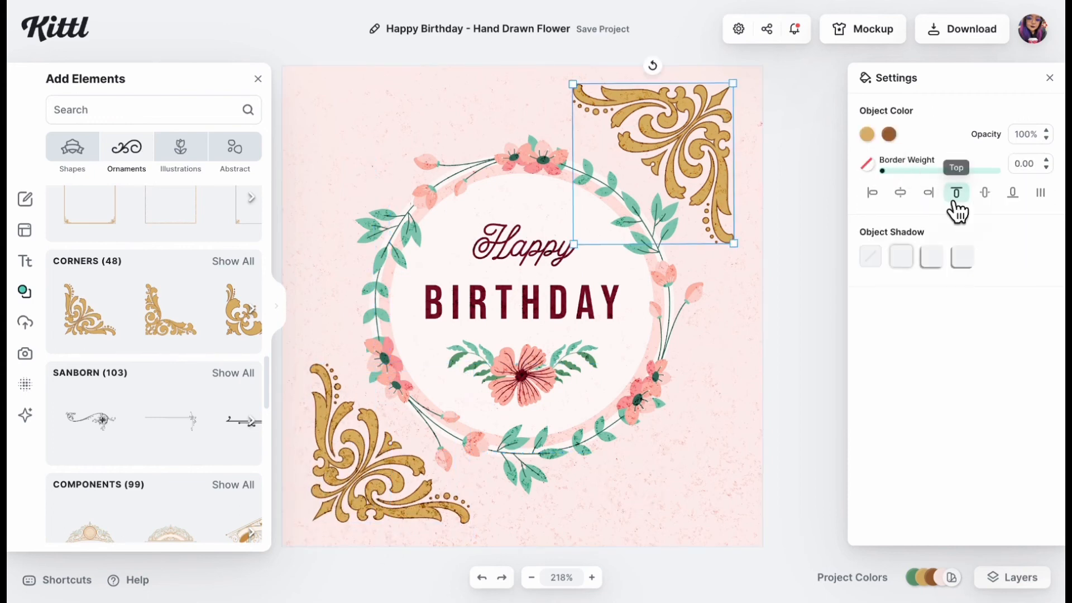
Recolour the gold fill of both corner flourishes to the document pink f8a1a3
click(874, 137)
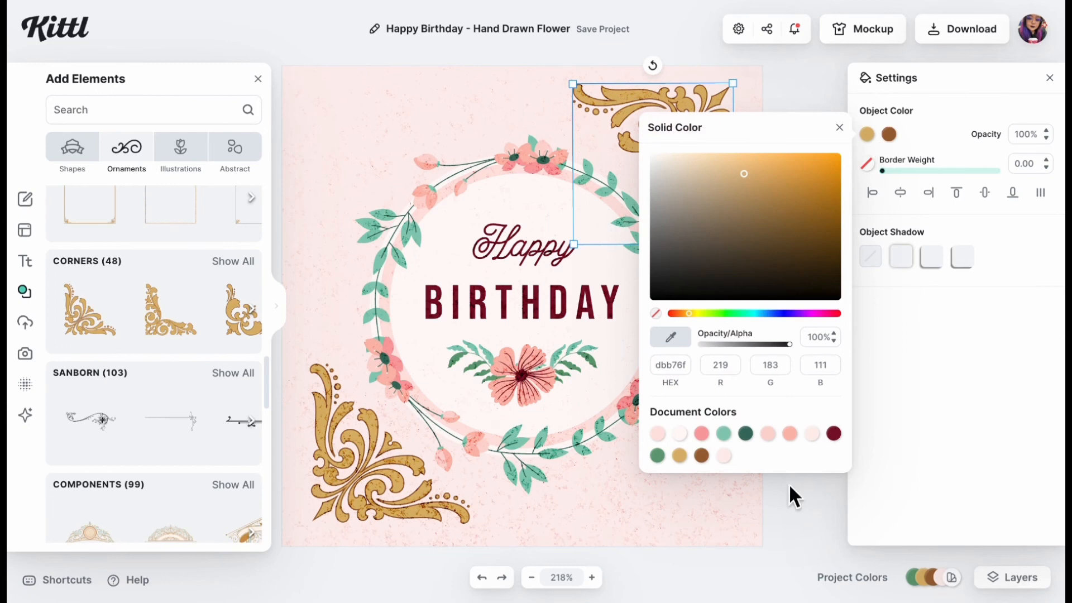
click(705, 435)
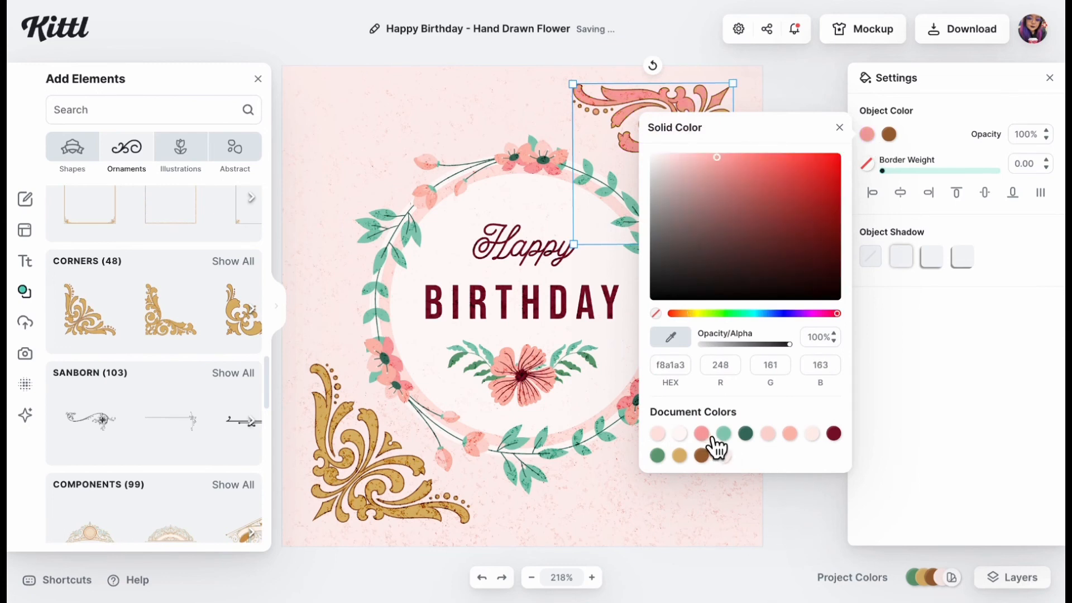
click(723, 434)
click(702, 434)
click(377, 475)
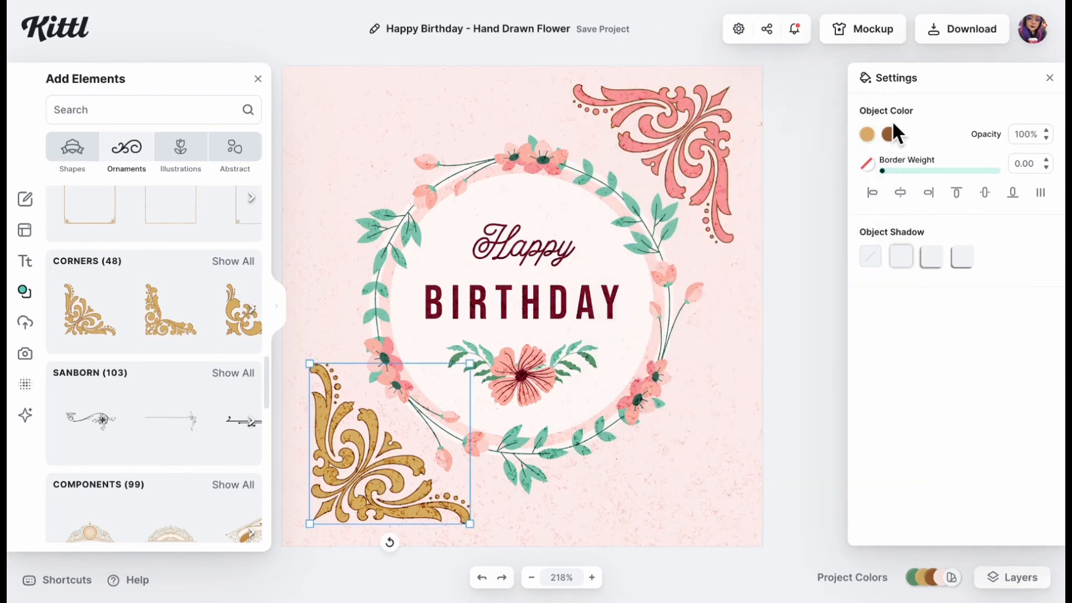
click(867, 134)
click(703, 435)
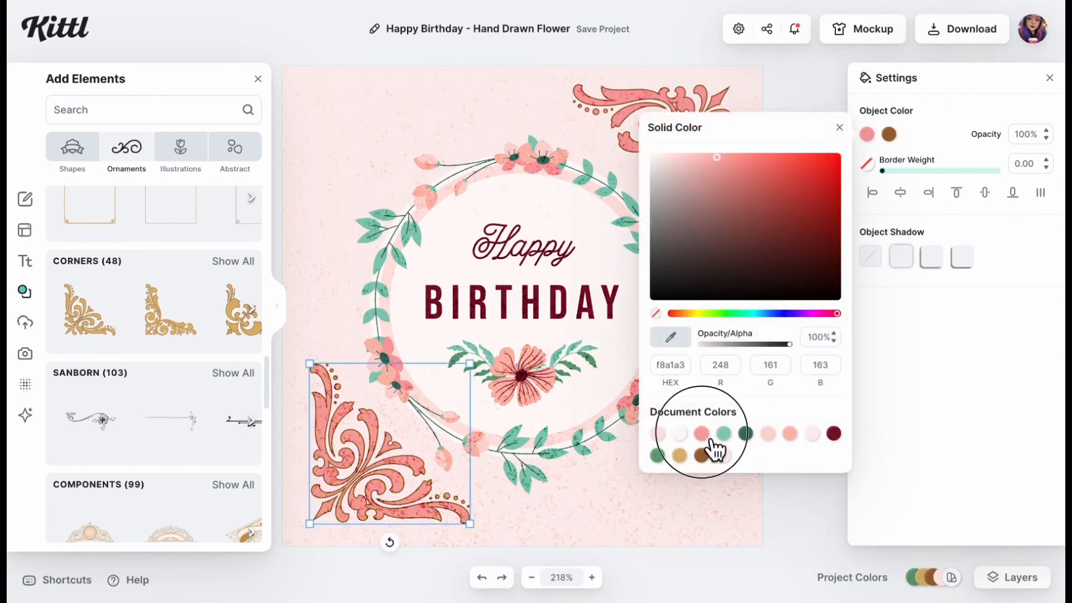
Try the Multiply blend mode on the card's background texture and undo it
click(738, 425)
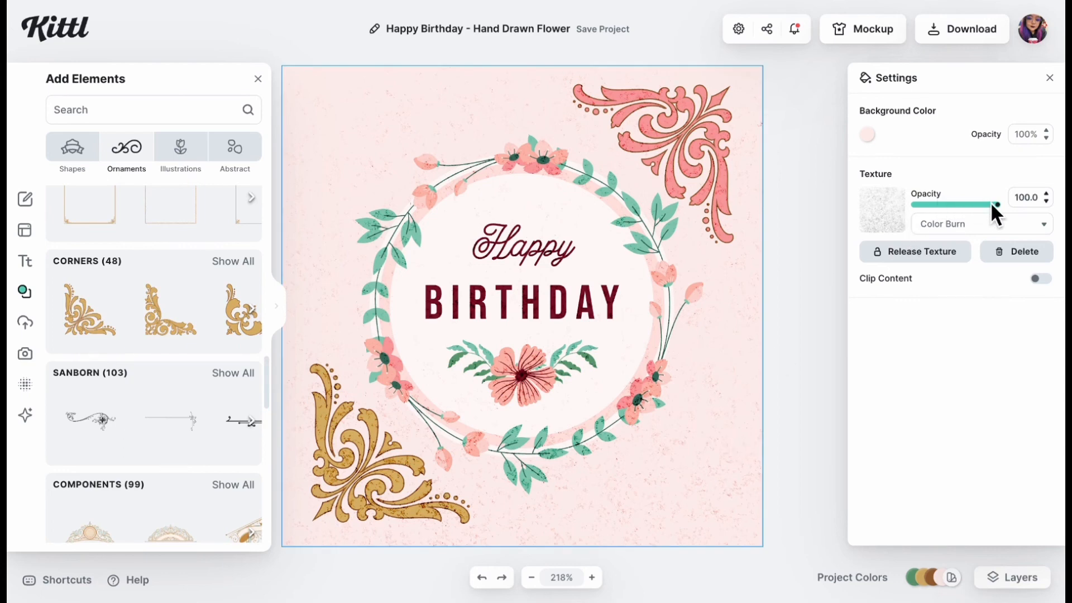
drag(997, 205, 1043, 220)
click(1044, 225)
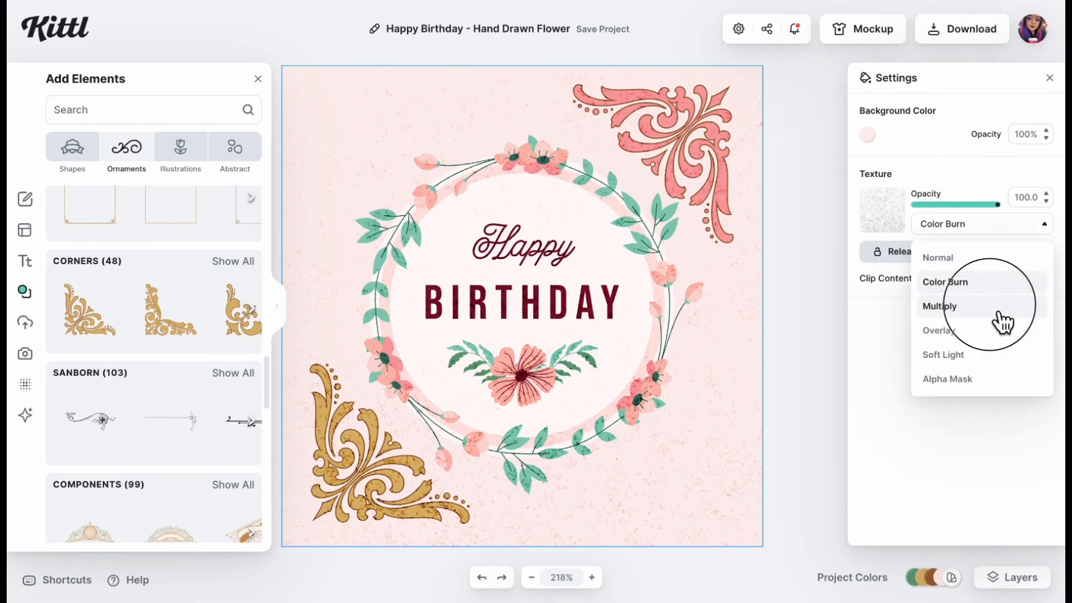
click(1002, 323)
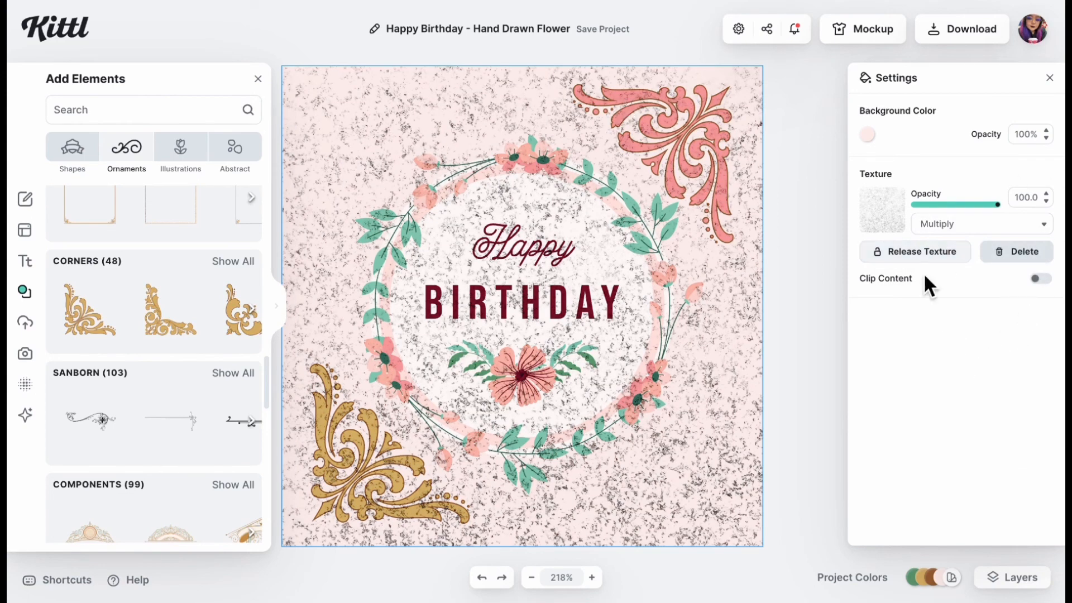
click(482, 576)
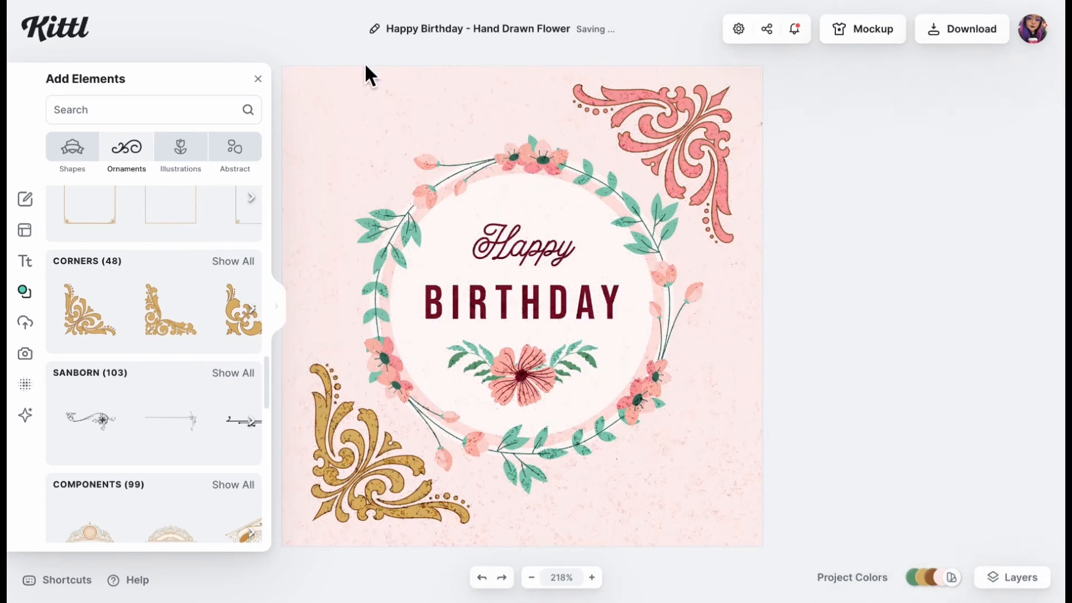
Browse the illustrations and abstract elements, including outdoor pictograms, brushstrokes, scribbles and watercolor stains
click(181, 146)
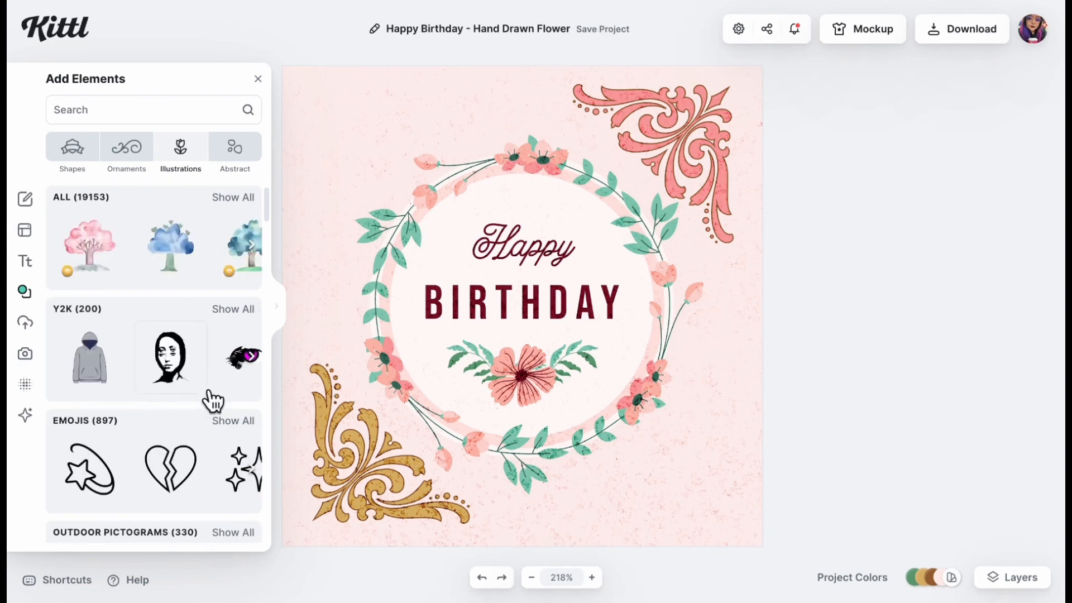
scroll(210, 401, down, 3)
scroll(237, 276, down, 2)
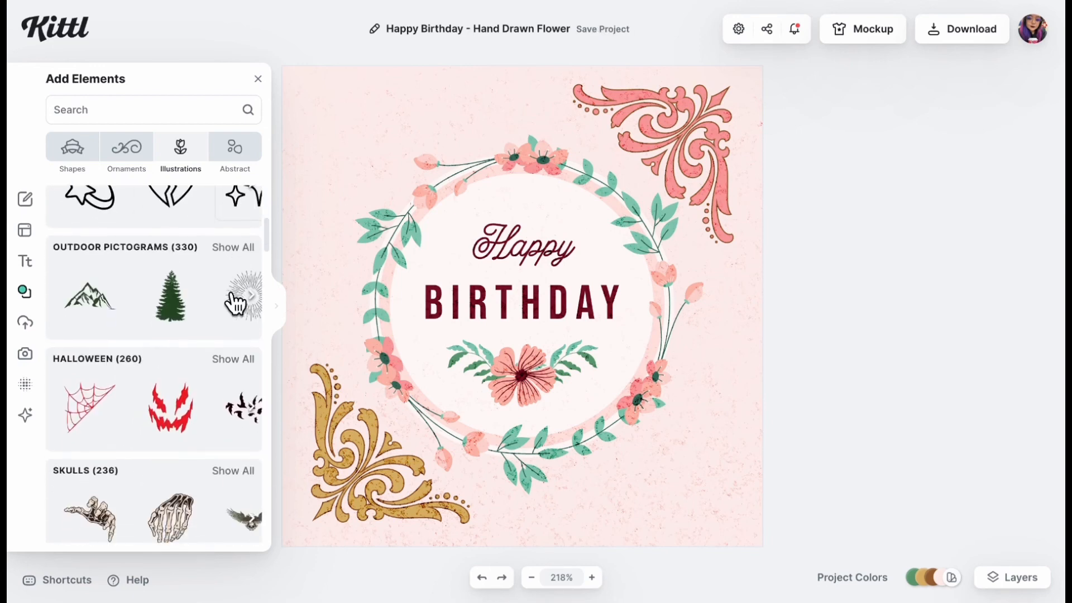
click(246, 246)
scroll(220, 383, down, 2)
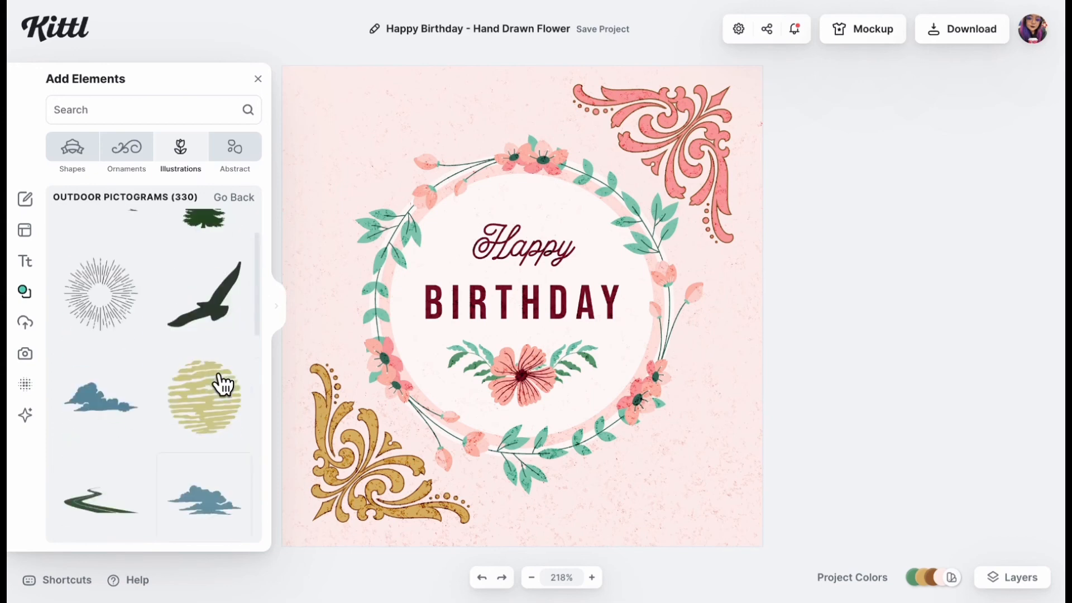
scroll(229, 312, up, 2)
click(237, 198)
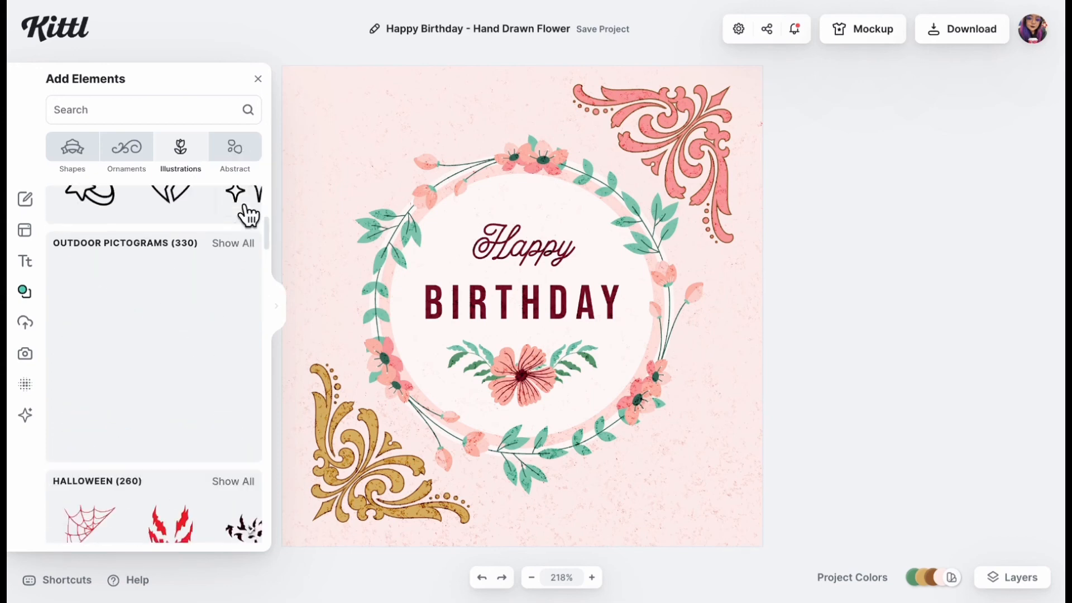
click(235, 149)
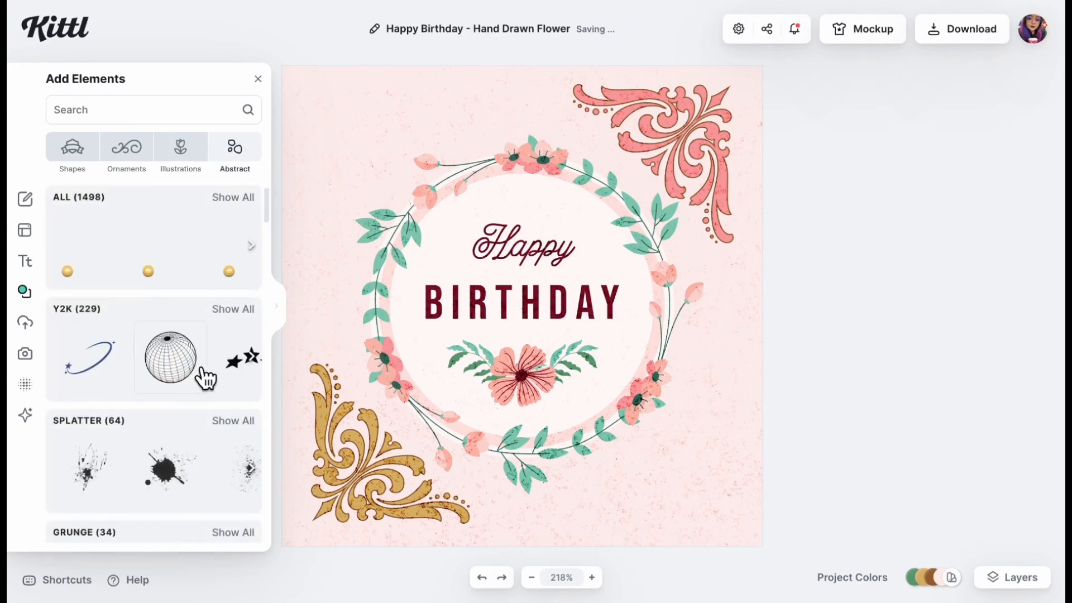
scroll(206, 371, down, 4)
scroll(206, 371, down, 10)
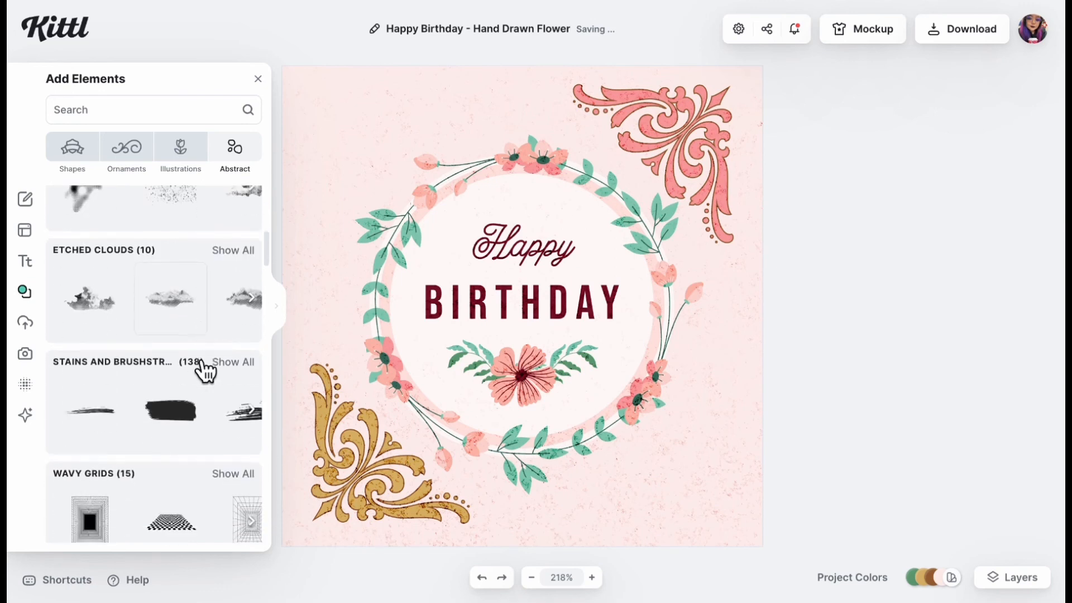
scroll(195, 364, down, 5)
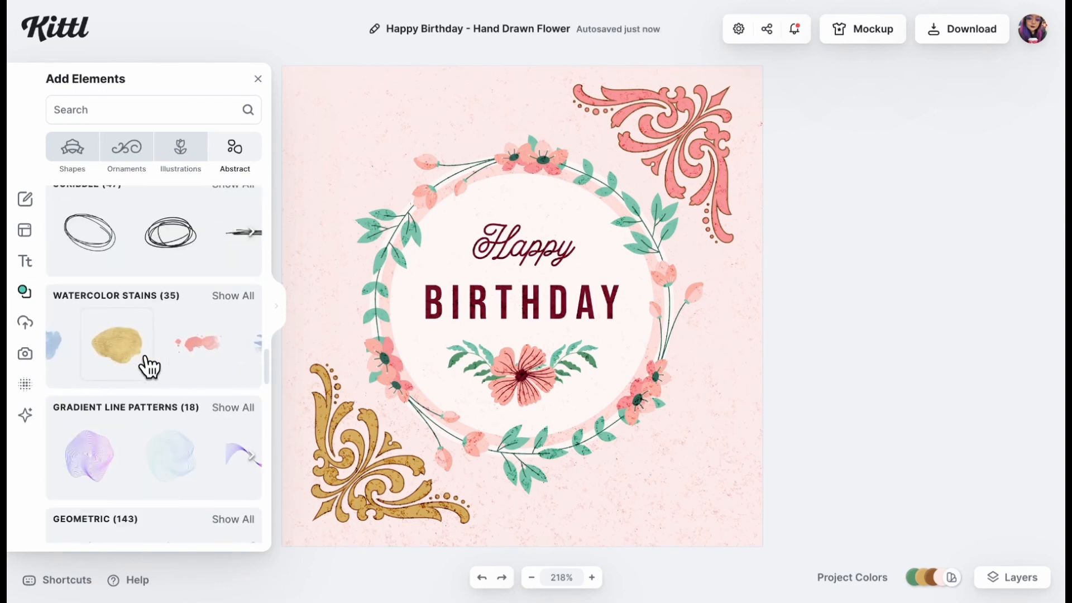
Add the coral watercolor stain to the card, enlarge it and place it just below BIRTHDAY
click(202, 356)
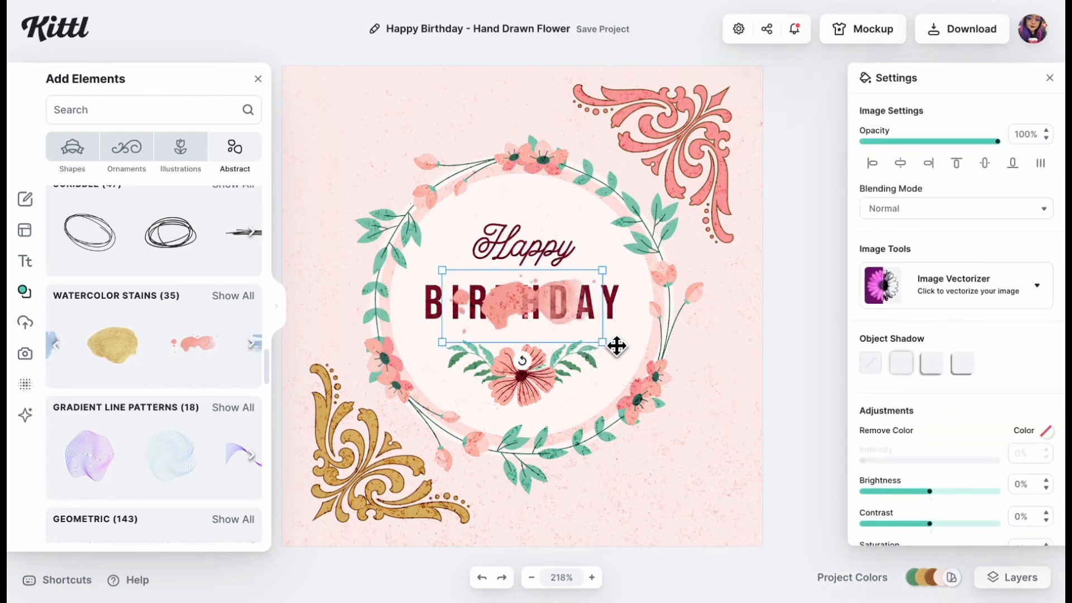
drag(443, 271, 380, 243)
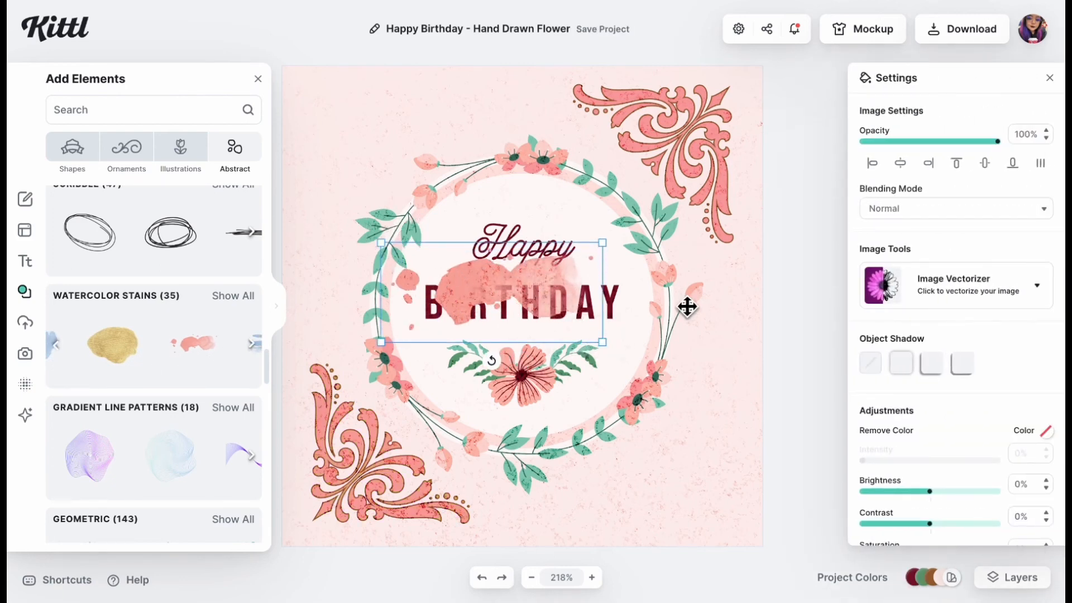
drag(613, 352, 629, 354)
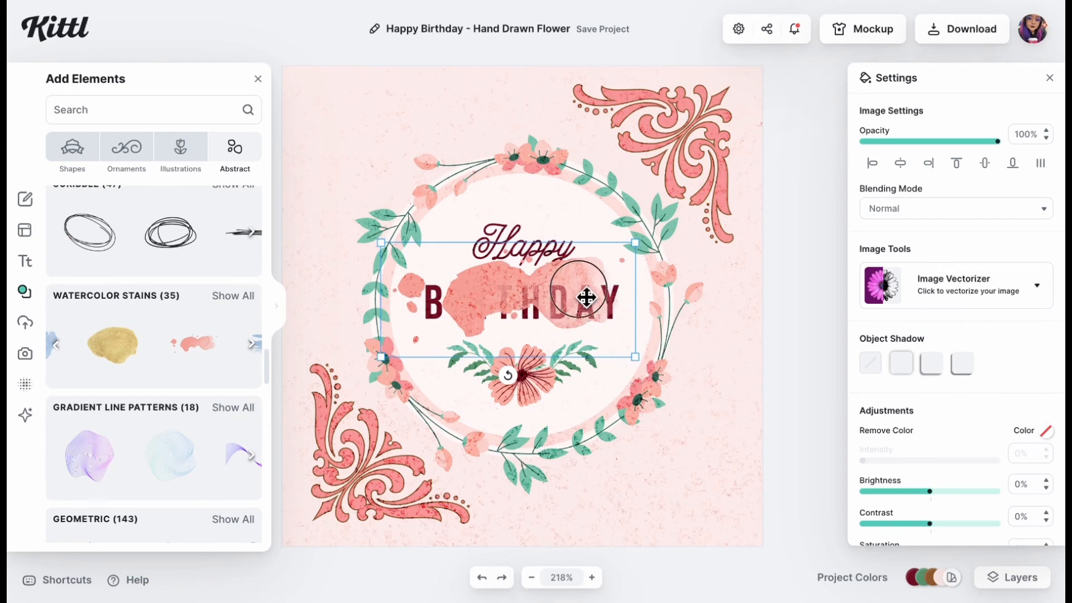
drag(584, 299, 567, 359)
Delete the flower and leaves beneath BIRTHDAY, and select the BIRTHDAY text
click(554, 394)
key(Delete)
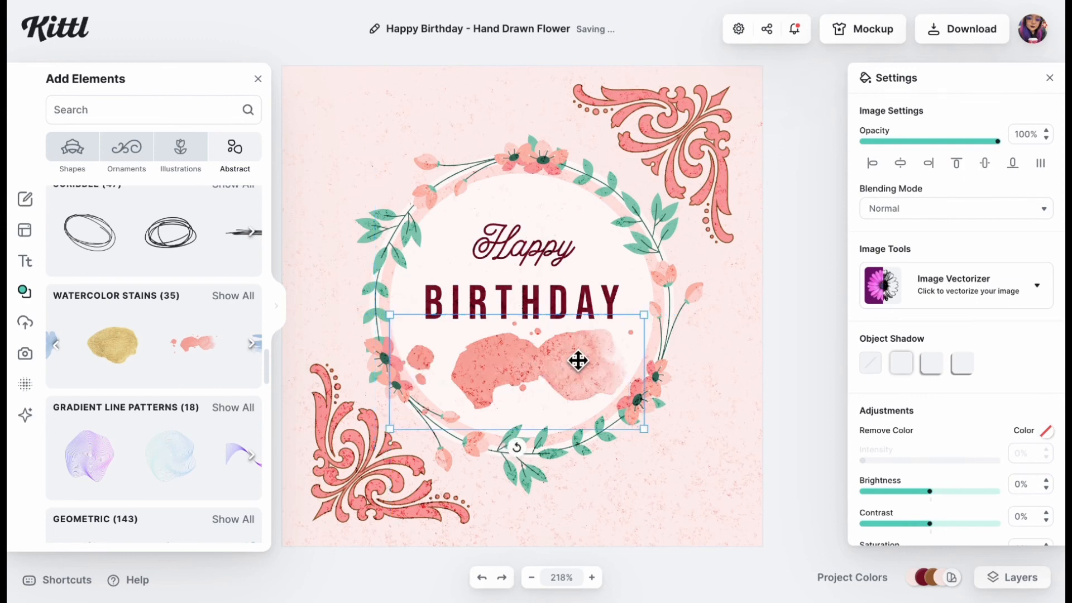
click(539, 305)
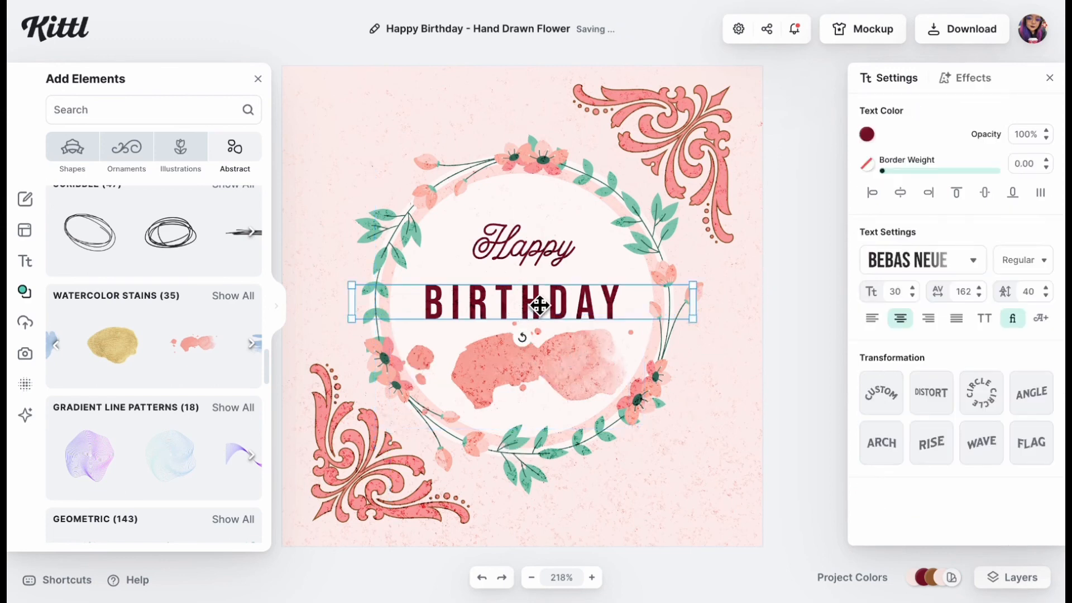
Duplicate the BIRTHDAY text onto the coral watercolor stain and move the stain's layer beneath both Birthday text layers
key(ctrl+c)
key(ctrl+v)
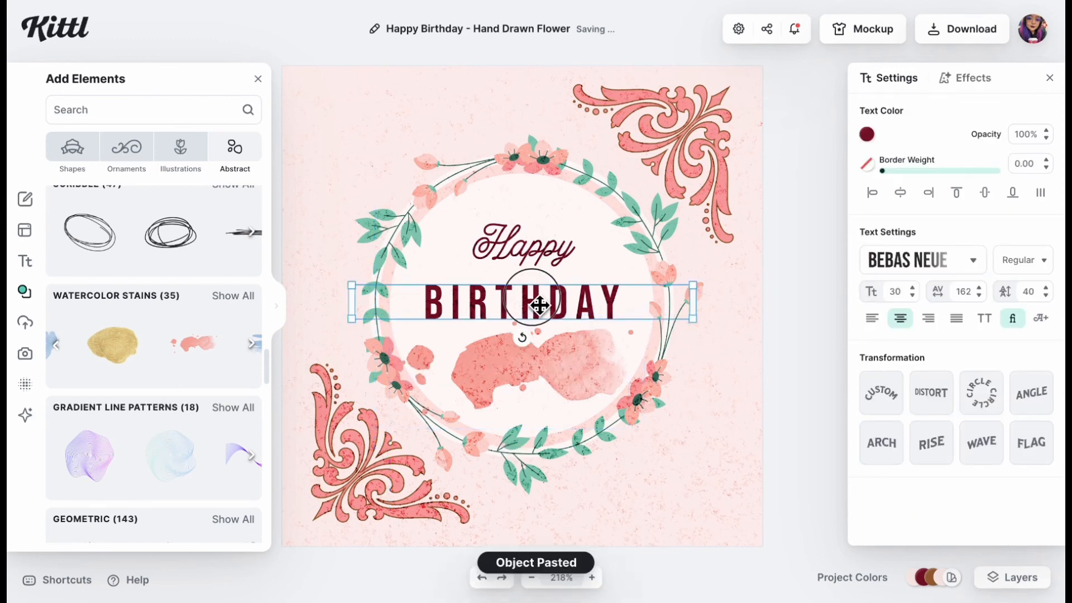
drag(539, 305, 541, 366)
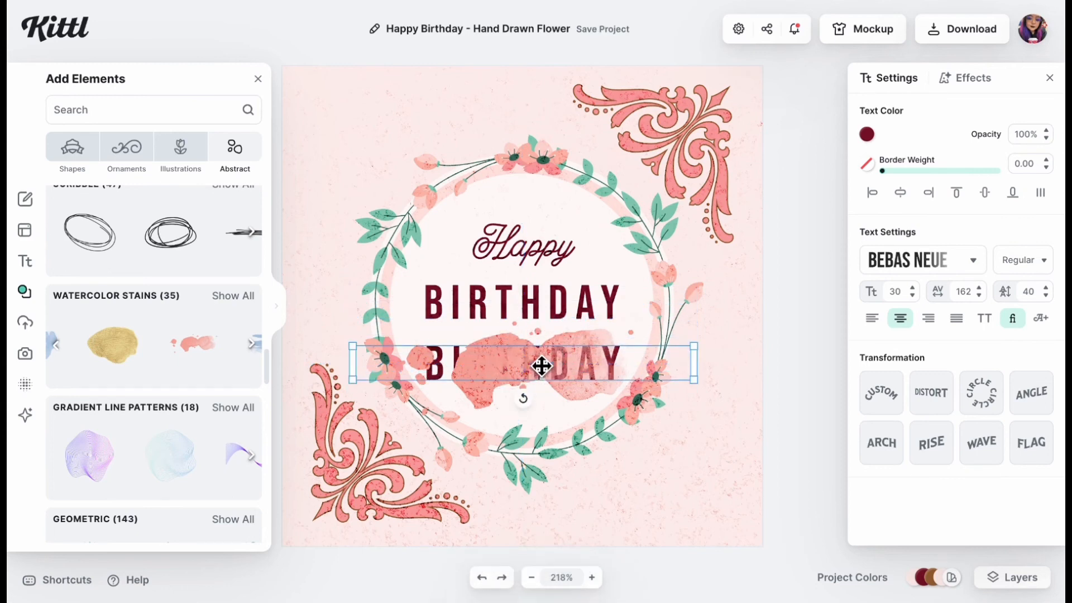
click(1015, 579)
click(906, 464)
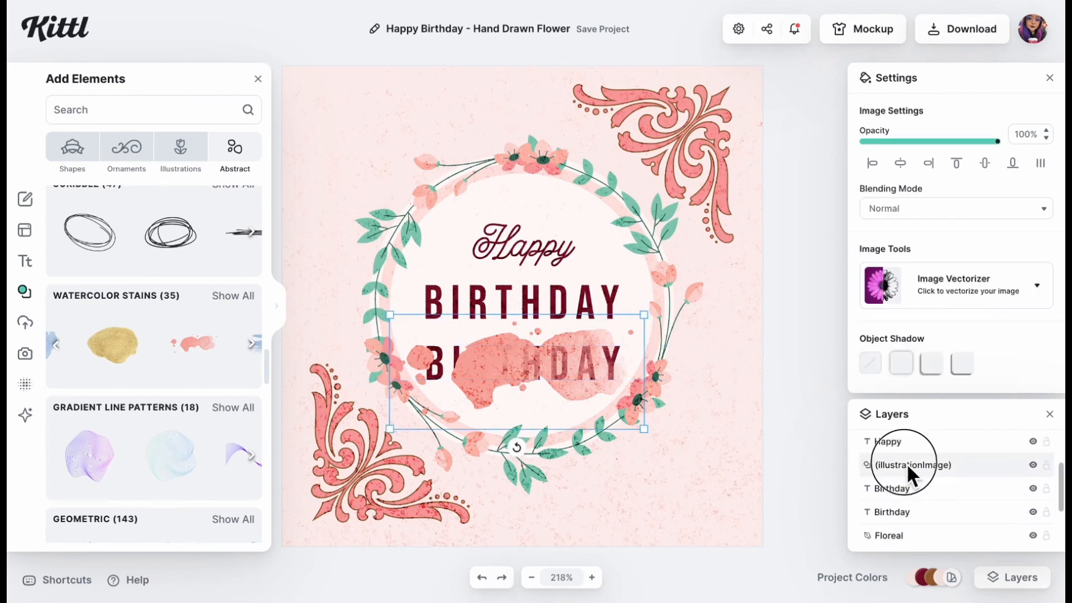
drag(906, 464, 924, 541)
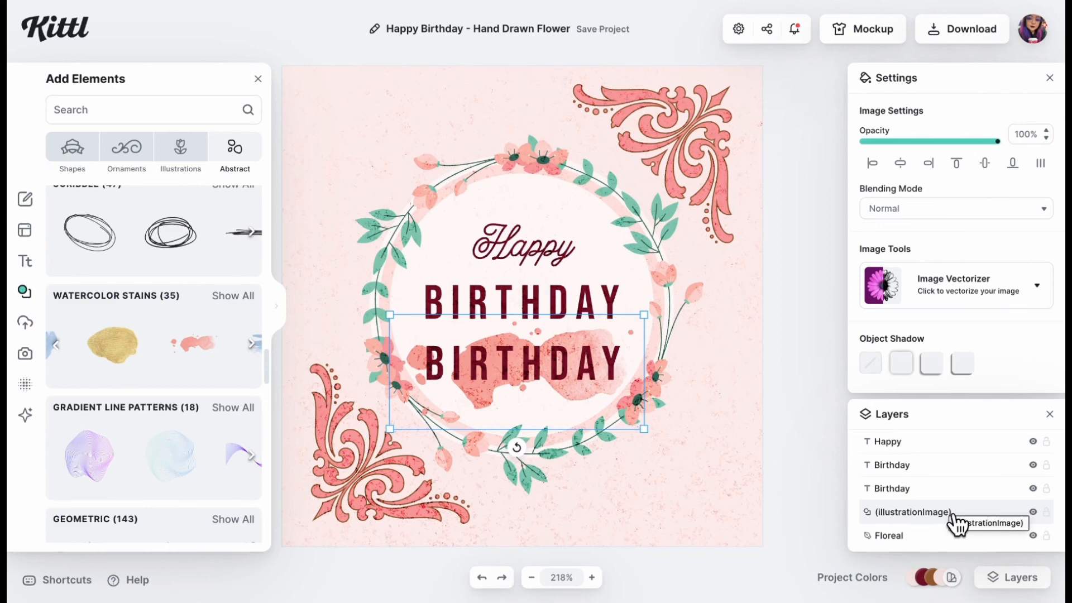
Replace the lower BIRTHDAY copy's wording with YOUR NAME and deselect the text
click(546, 375)
click(551, 371)
click(533, 373)
double_click(533, 373)
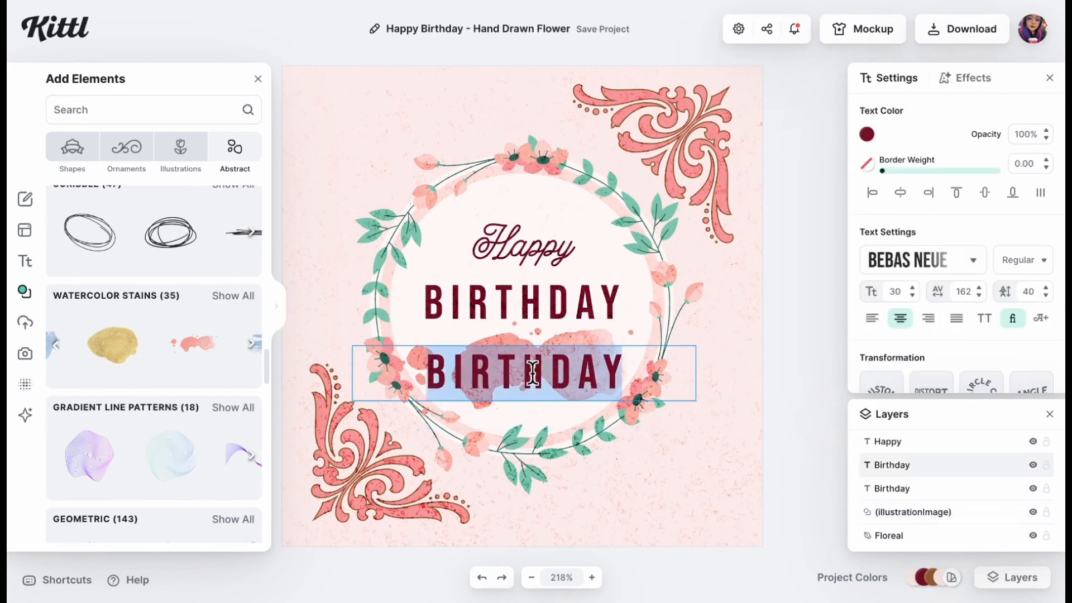
text(YO)
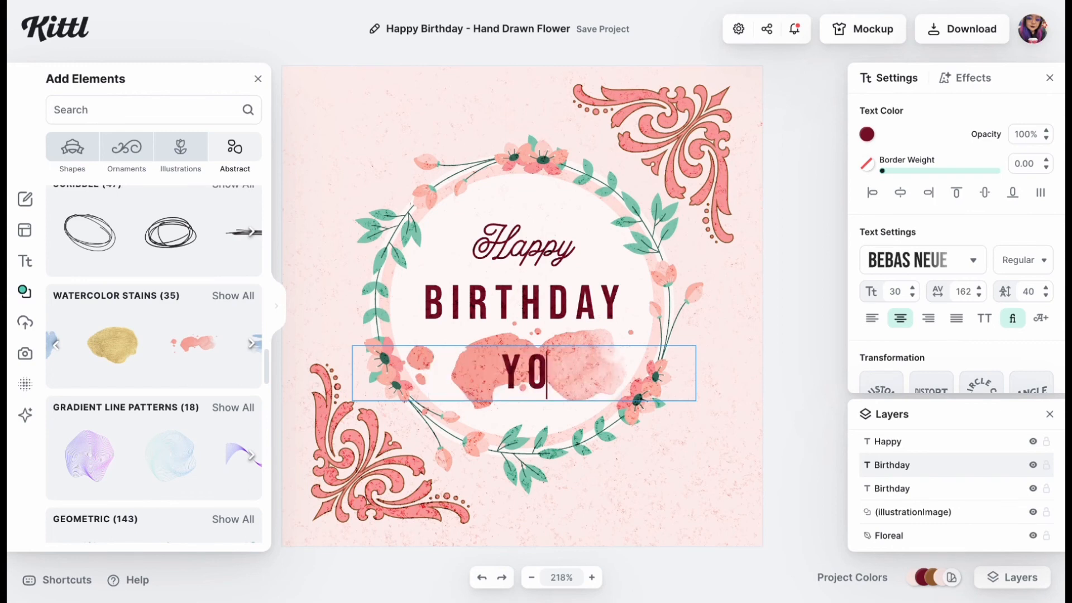
text(UR)
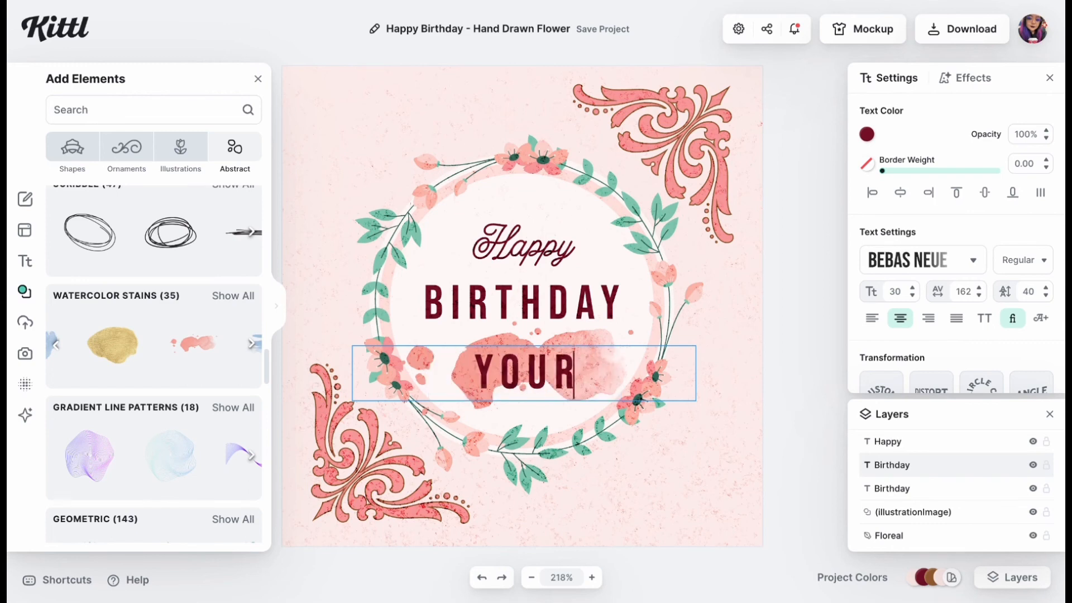
text( NAME)
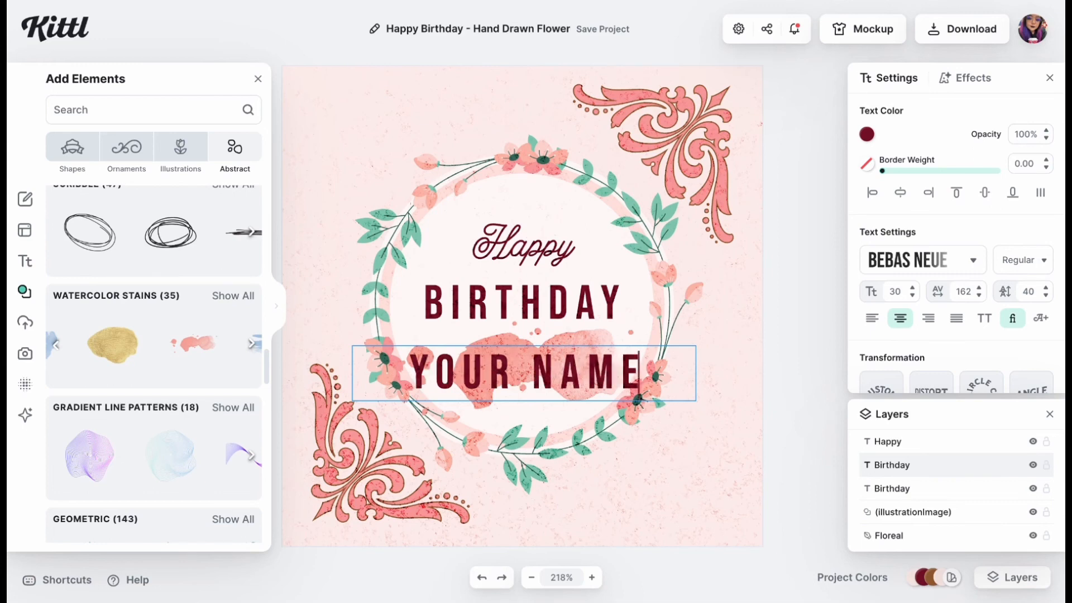
key(Escape)
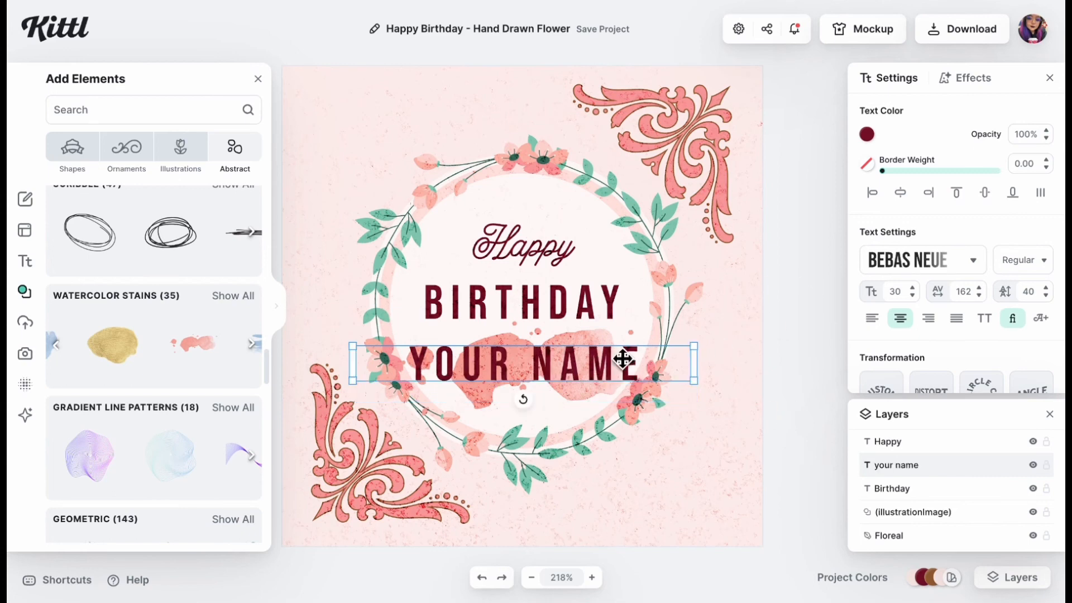
click(739, 301)
click(804, 330)
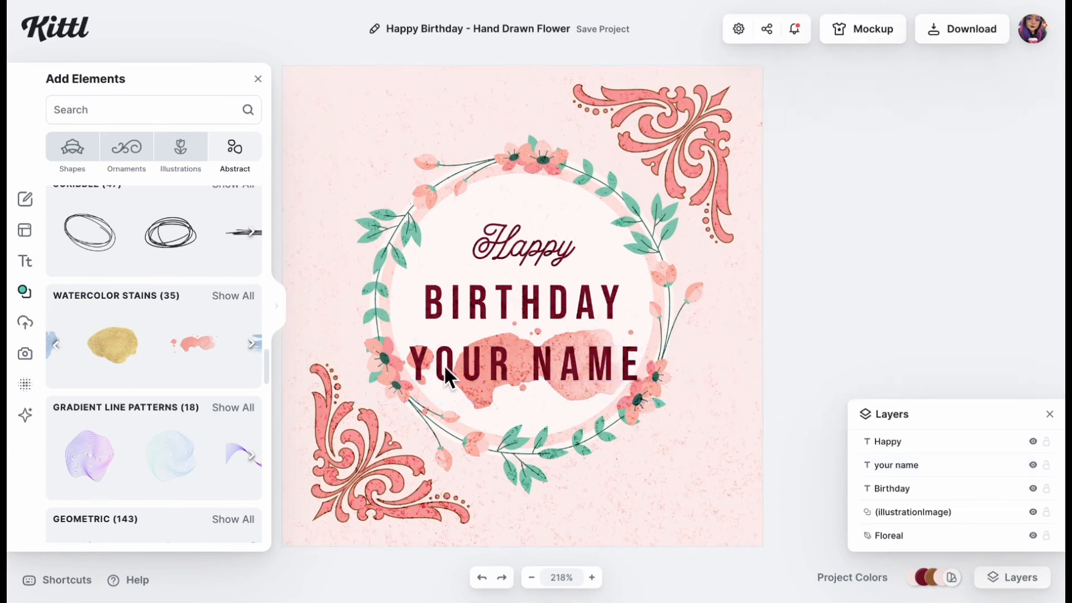
Open the download options and set the card's download size to 3.31 in wide by 3.31 in high
click(963, 37)
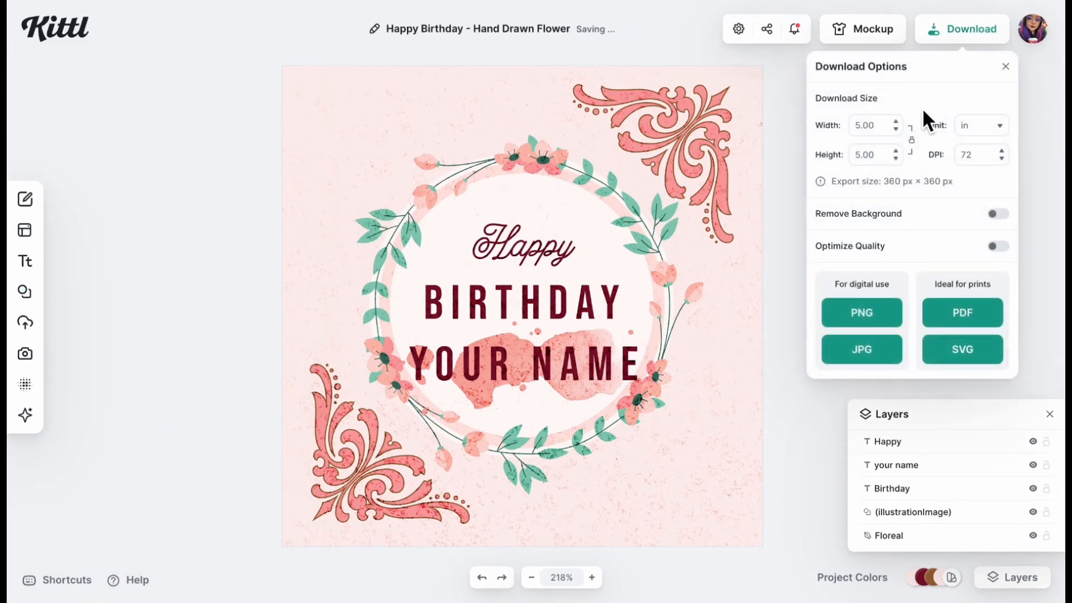
click(889, 126)
text(3)
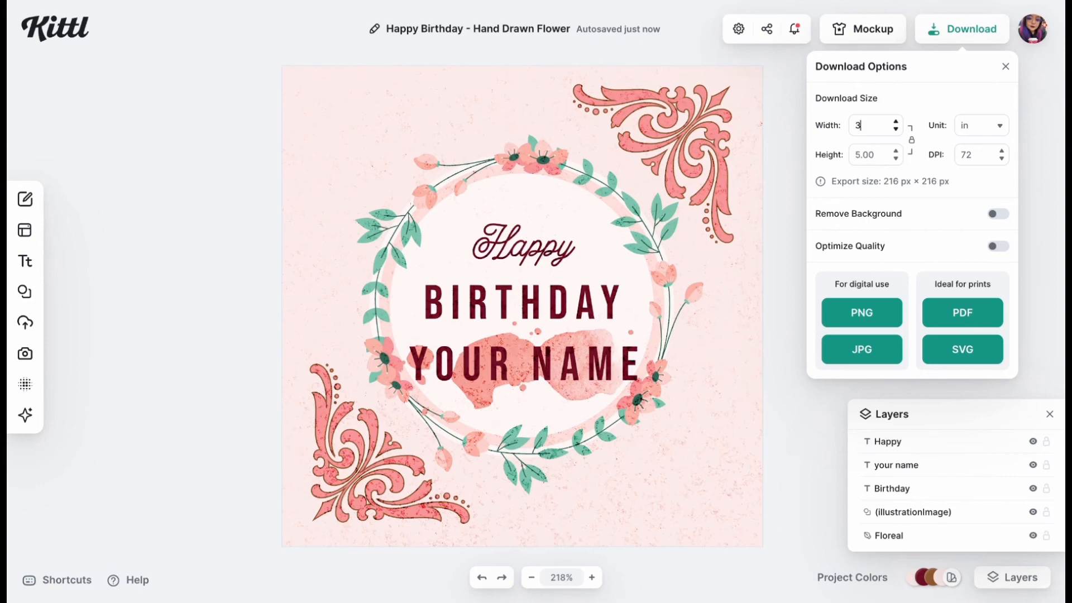
text(.31)
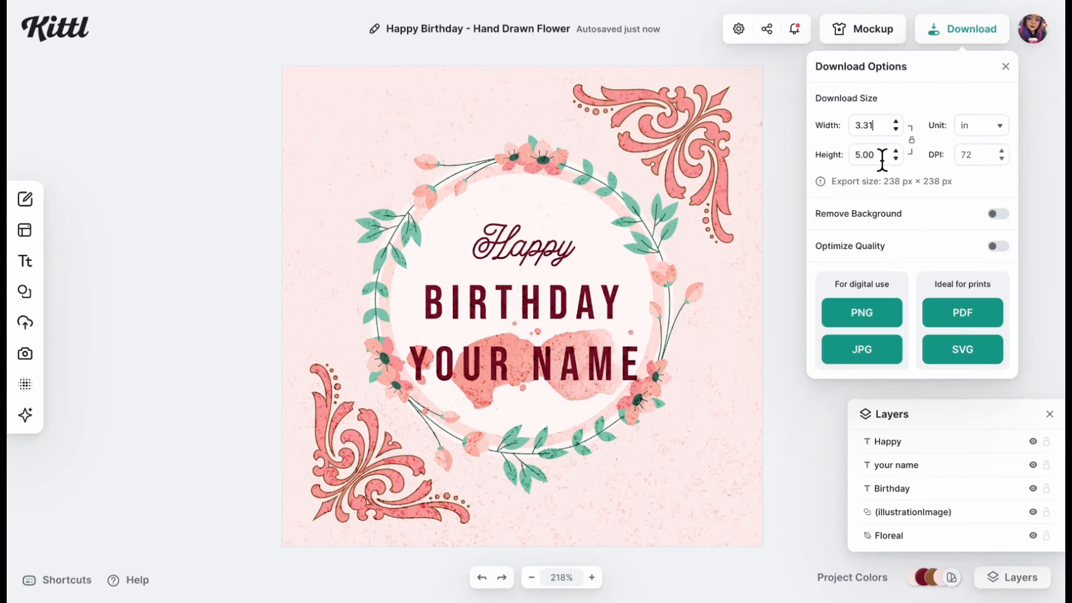
click(882, 161)
text(3.31)
Set the download resolution to 300 DPI, enable quality optimization and export the card as a PNG
click(985, 161)
key(BackSpace)
key(BackSpace)
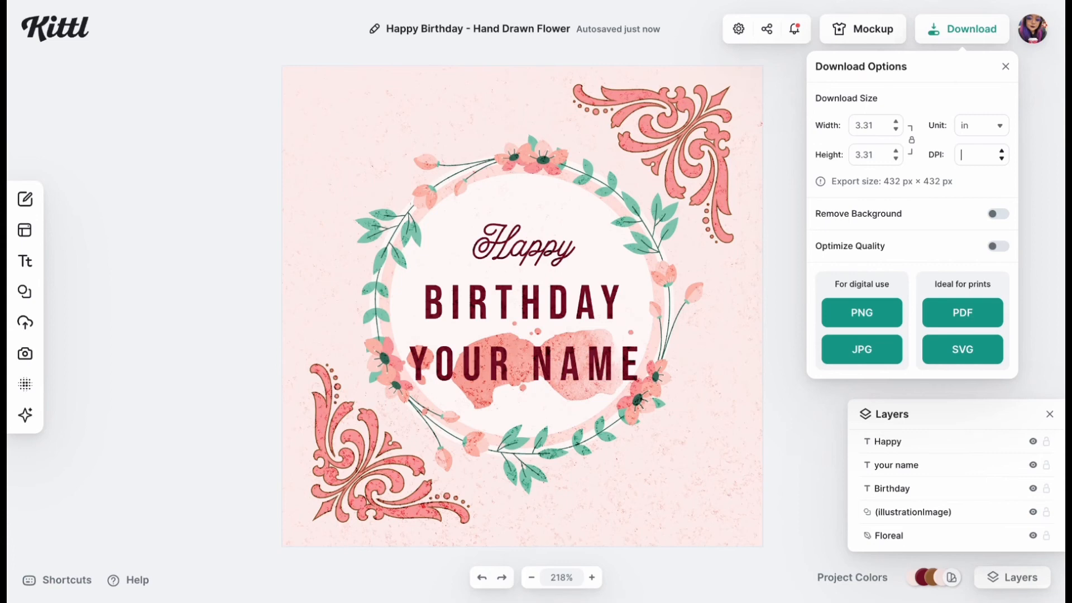
text(3)
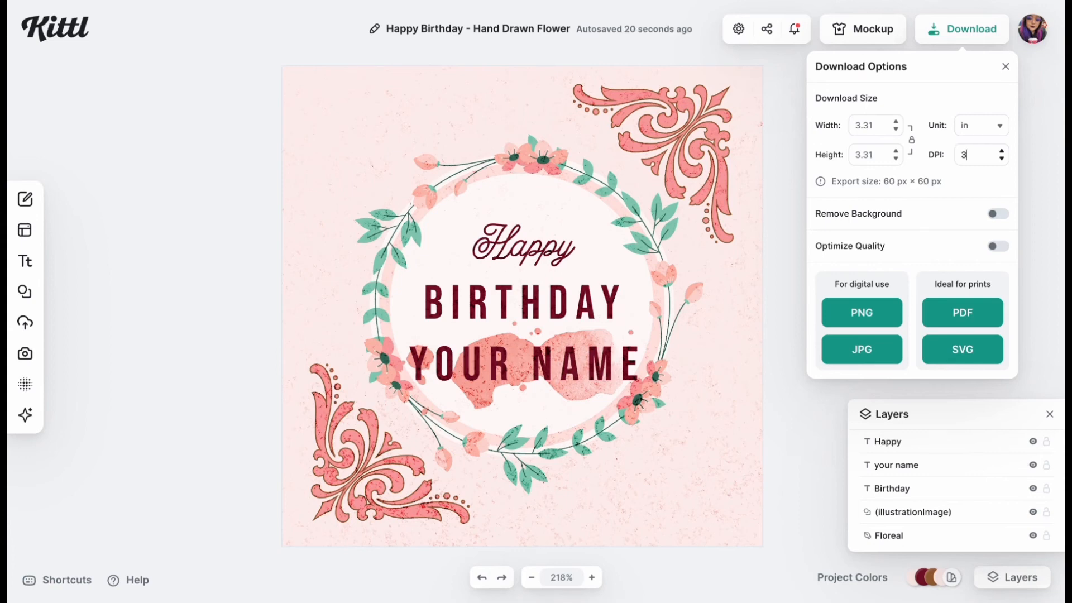
text(00)
click(1003, 247)
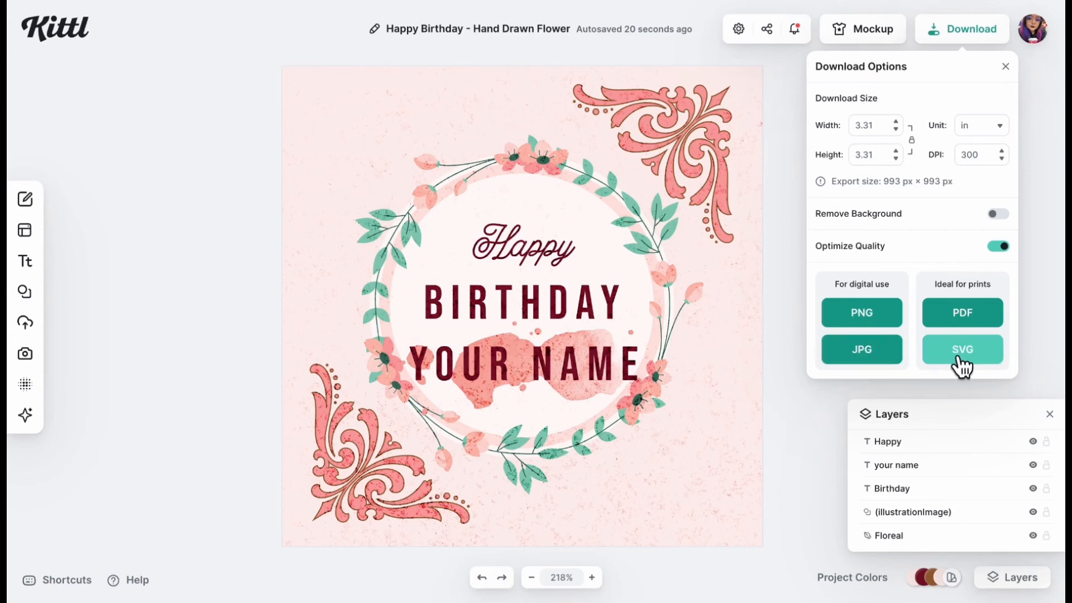
click(893, 321)
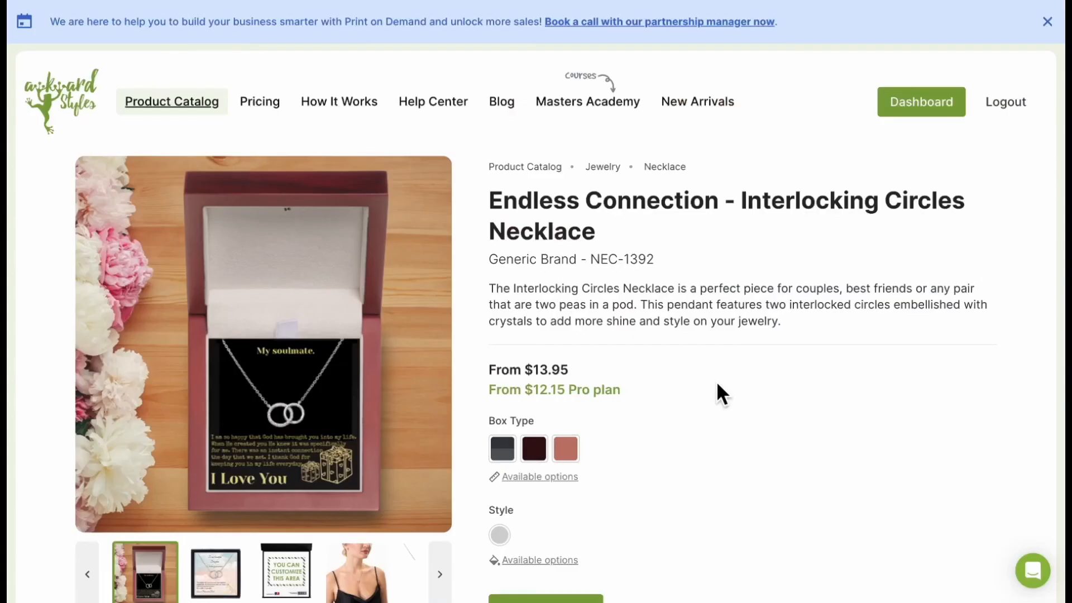
Switch to Awkward Styles, start designing the Endless Connection necklace, and add the uploaded Happy Birthday - Hand Drawn Flower.png to the card's front
scroll(717, 385, down, 3)
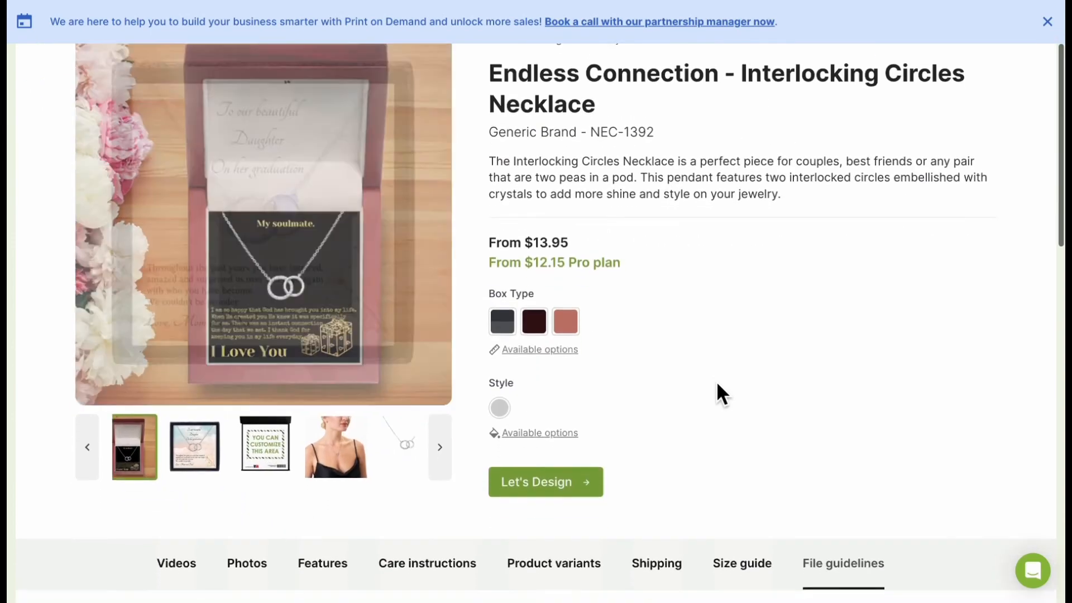
click(550, 491)
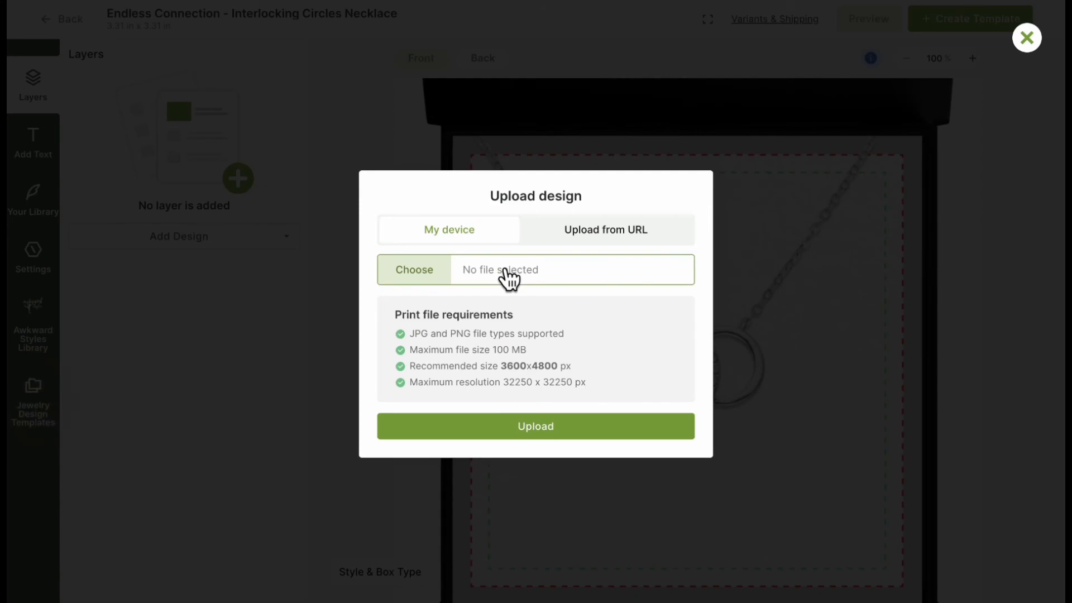
click(508, 277)
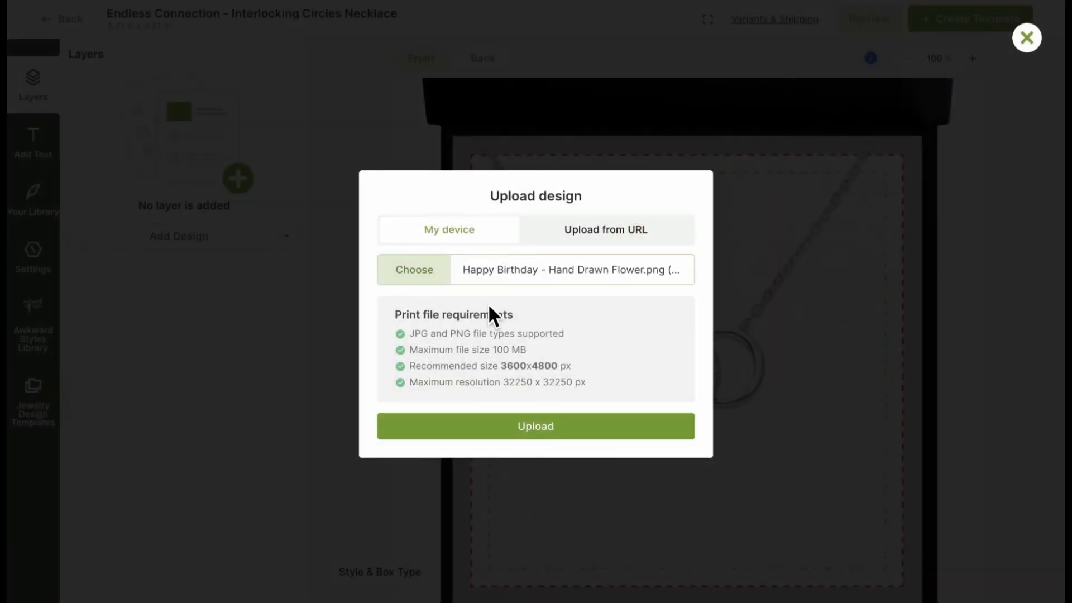
click(490, 438)
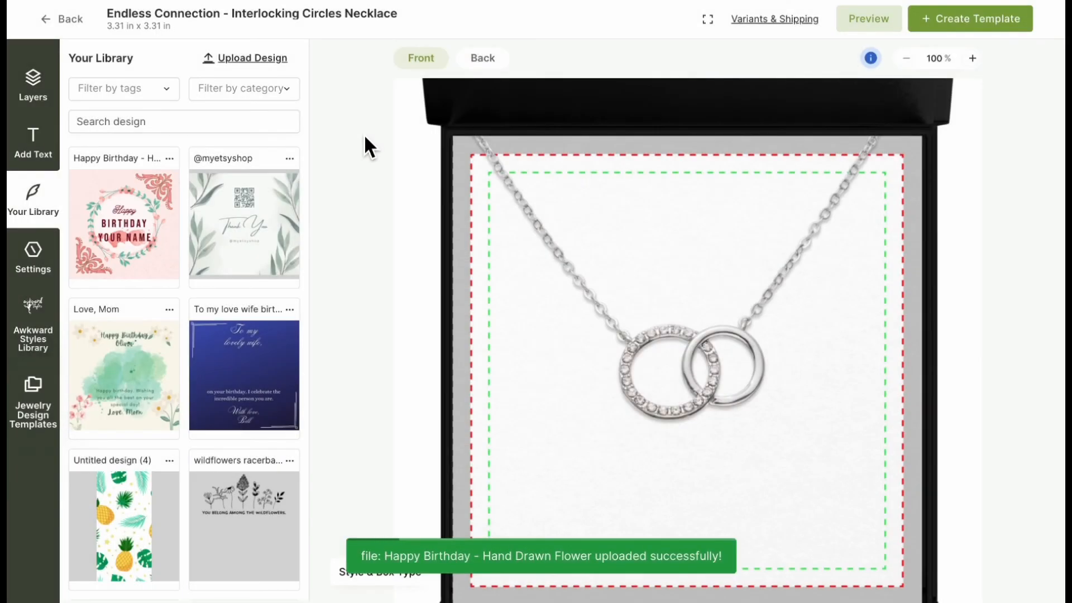
click(130, 236)
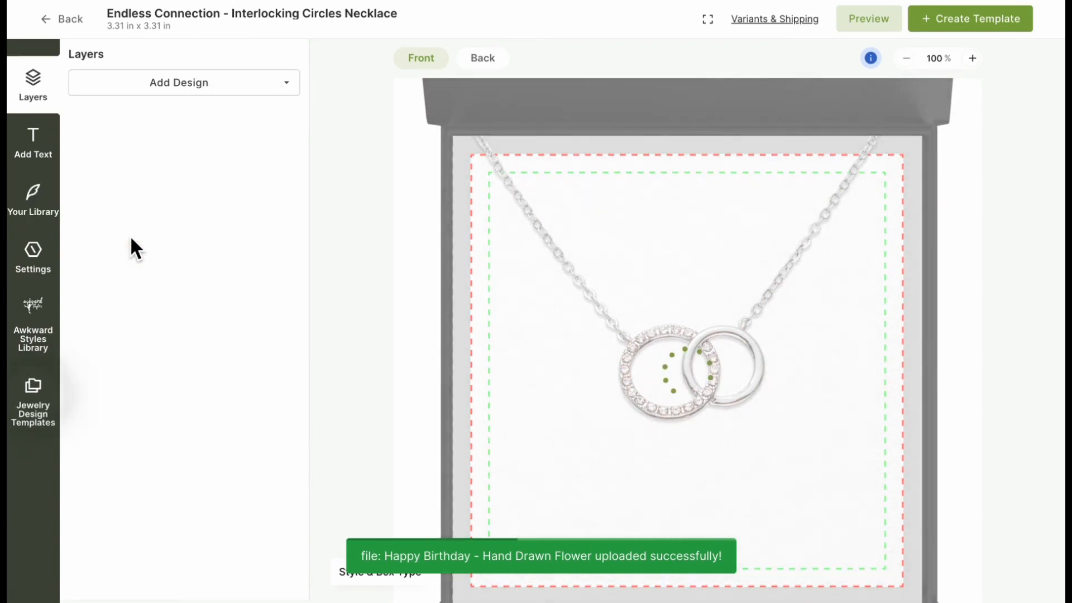
scroll(377, 292, down, 1)
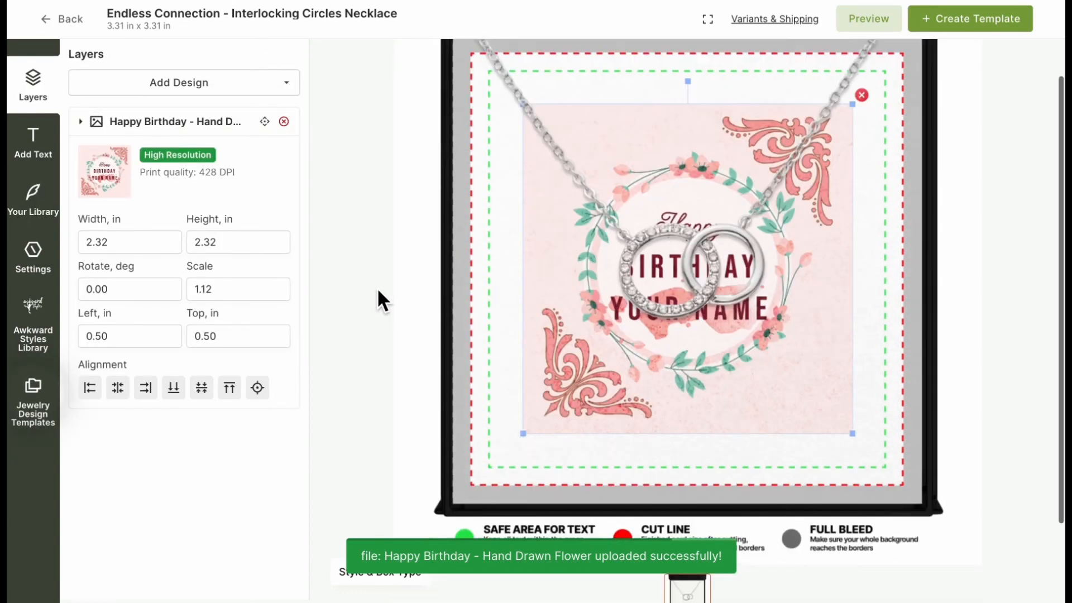
Set the birthday design's width to 3.31 in and centre it horizontally and vertically on the necklace card
scroll(377, 287, up, 1)
double_click(106, 241)
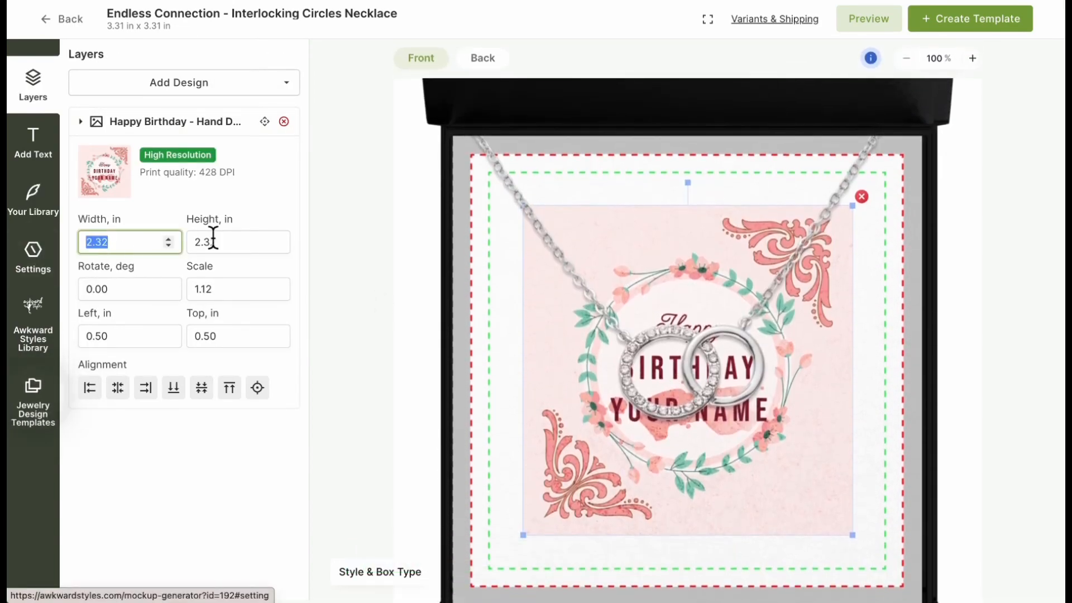
text(3.31)
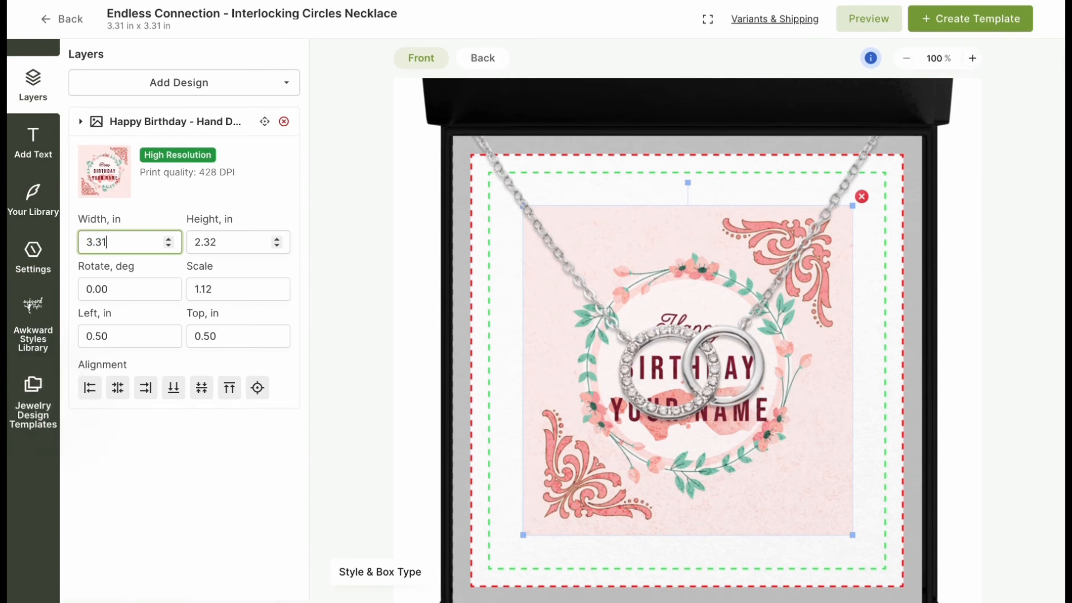
click(371, 263)
click(118, 388)
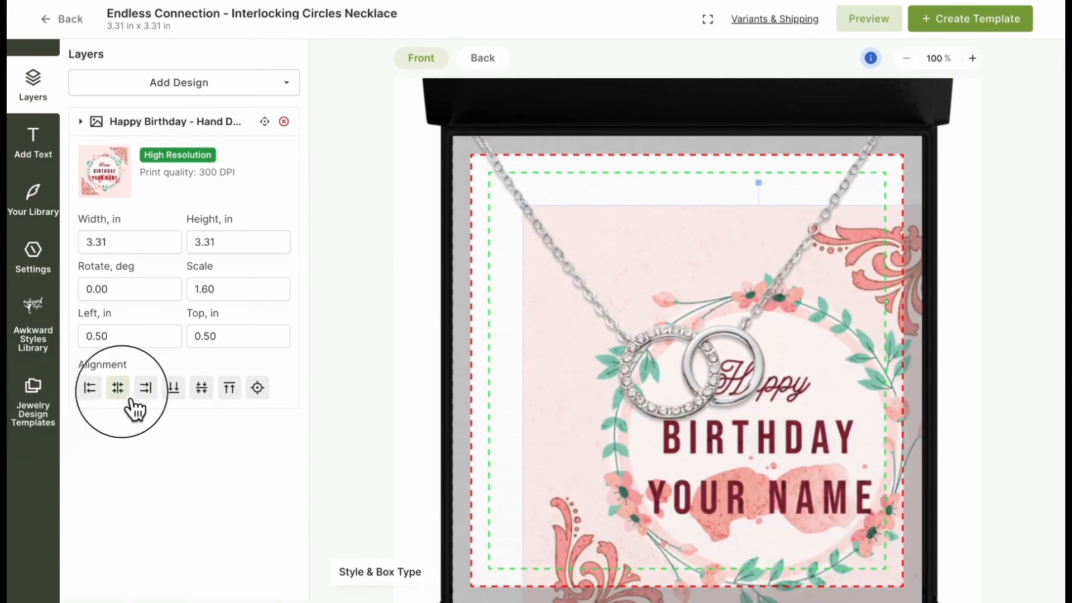
click(204, 389)
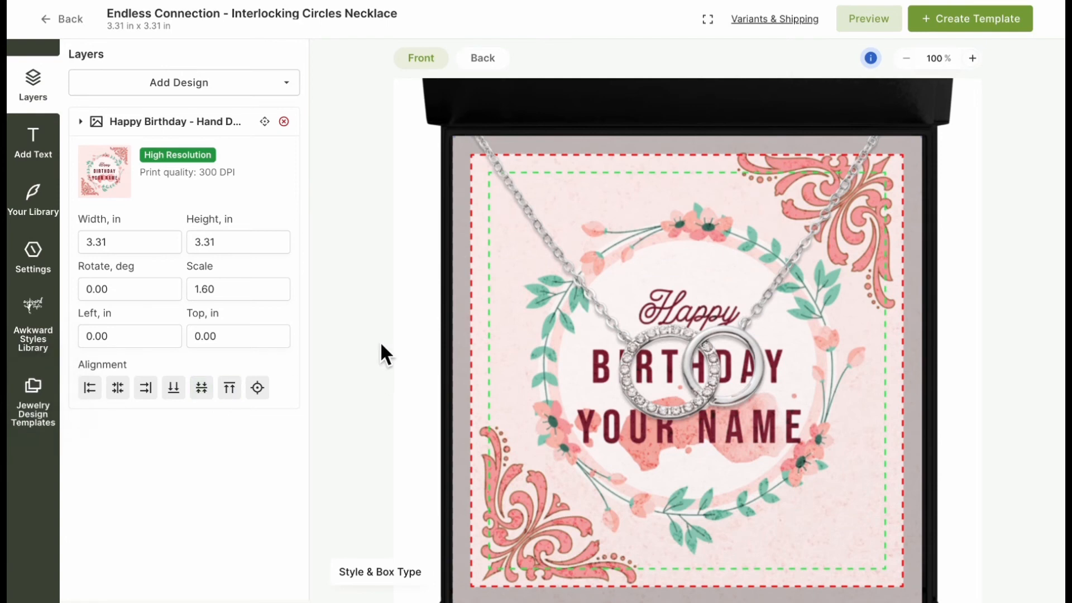
Preview the necklace product with the birthday card's front, examine the mockup and close the preview
click(884, 28)
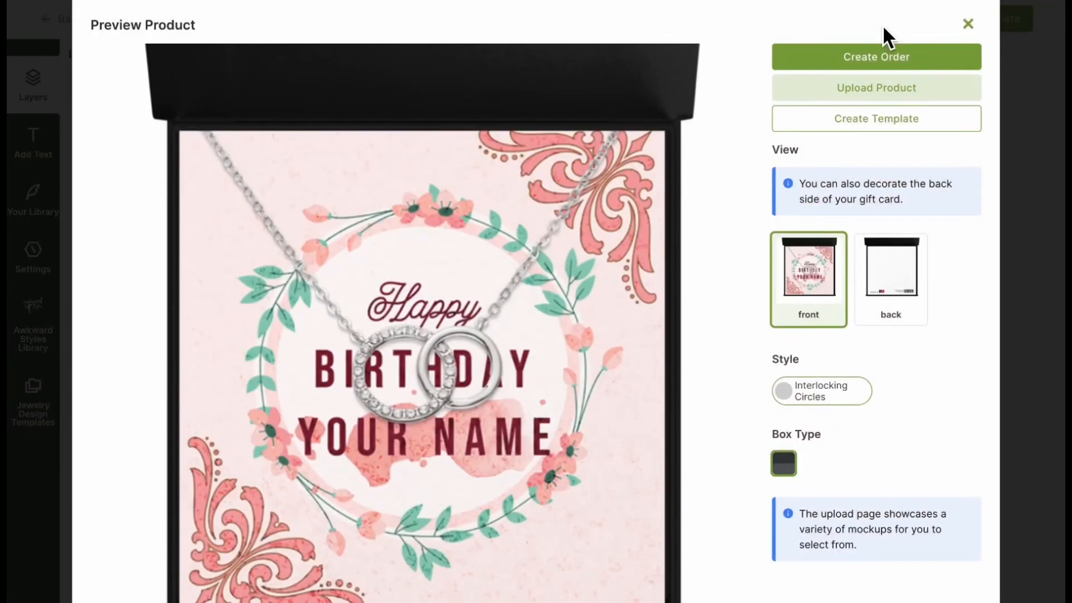
scroll(733, 270, down, 3)
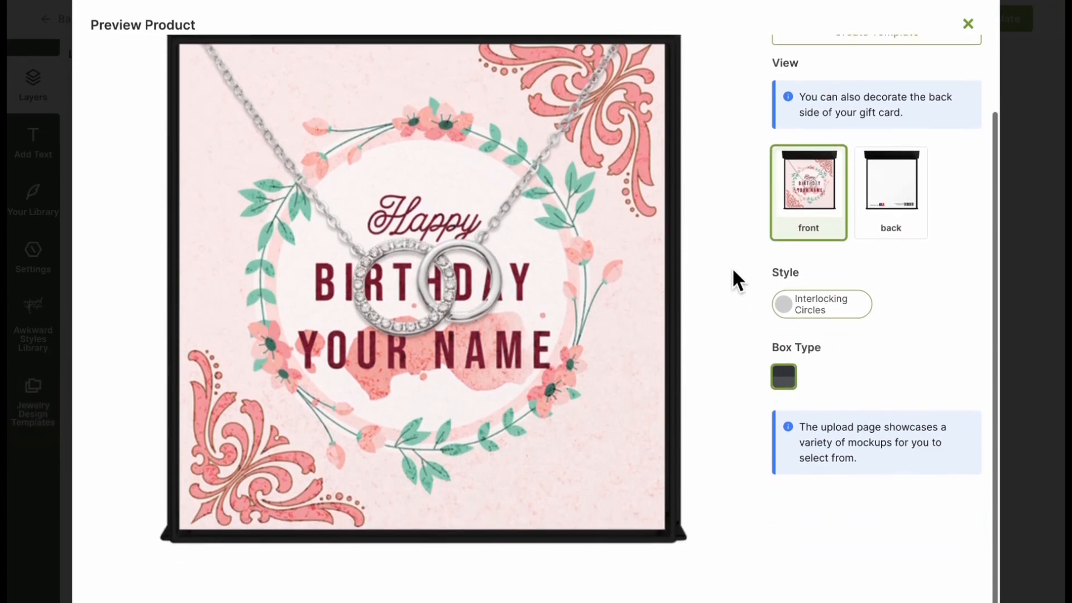
scroll(733, 270, up, 2)
scroll(732, 267, down, 1)
click(971, 26)
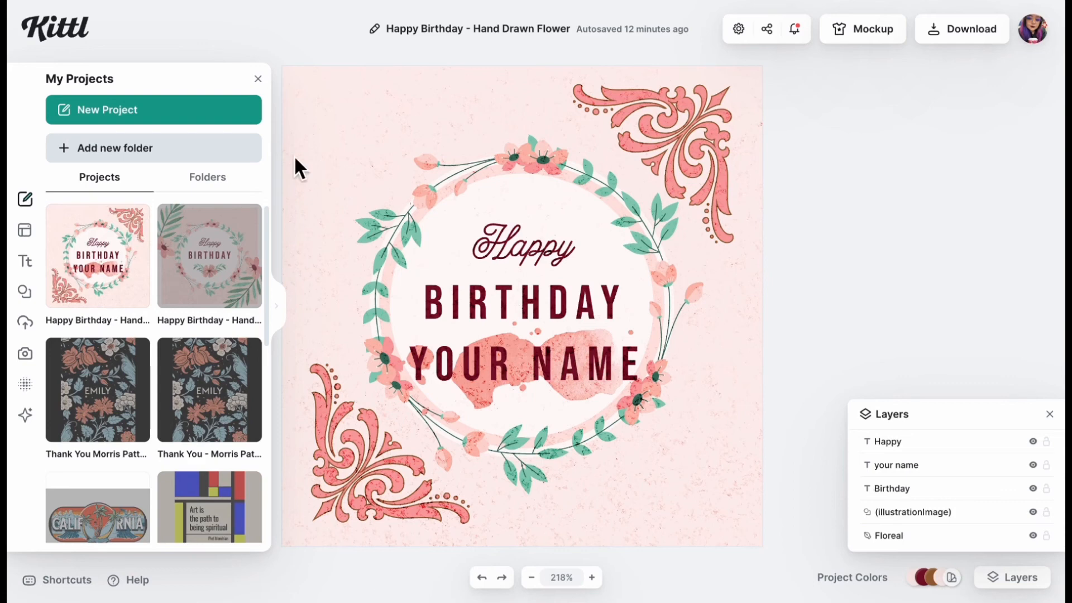
Switch back to Kittl, open the Thank You Morris Pattern project and display all templates in the Cards category
click(59, 217)
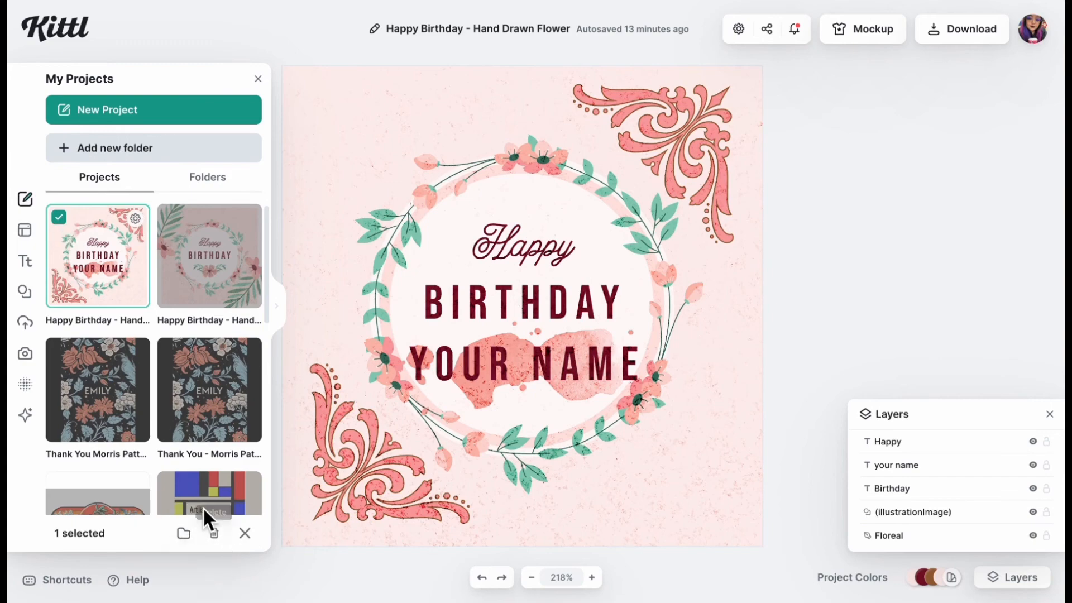
click(60, 218)
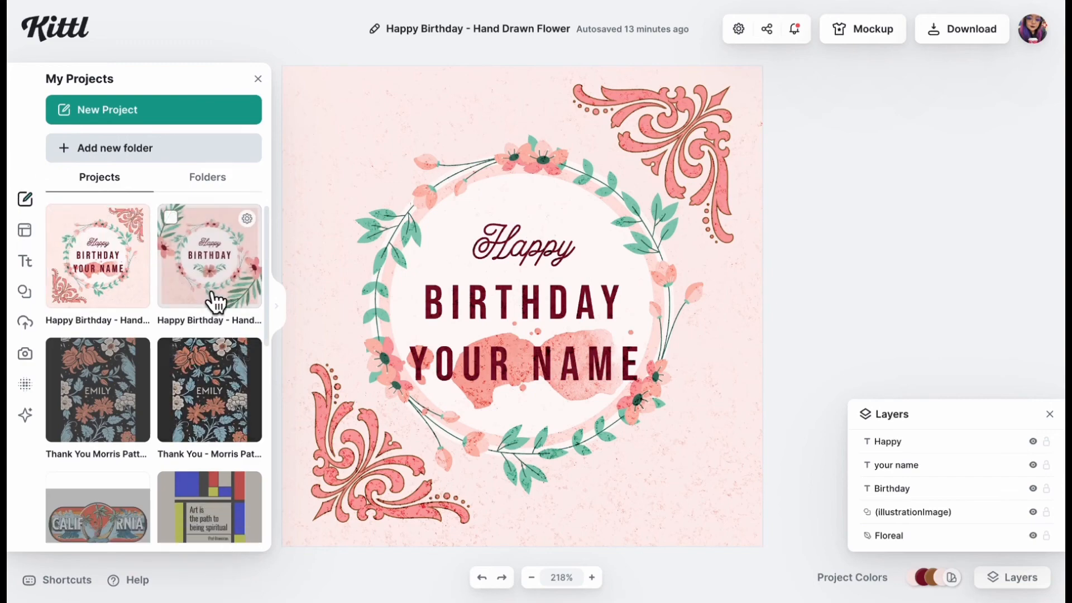
click(179, 425)
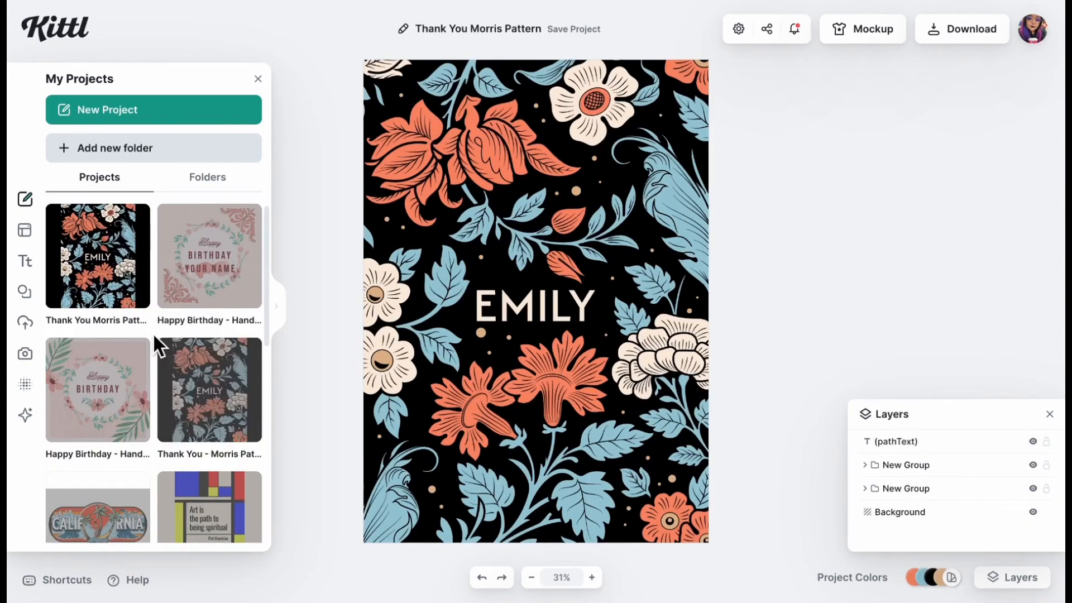
click(24, 230)
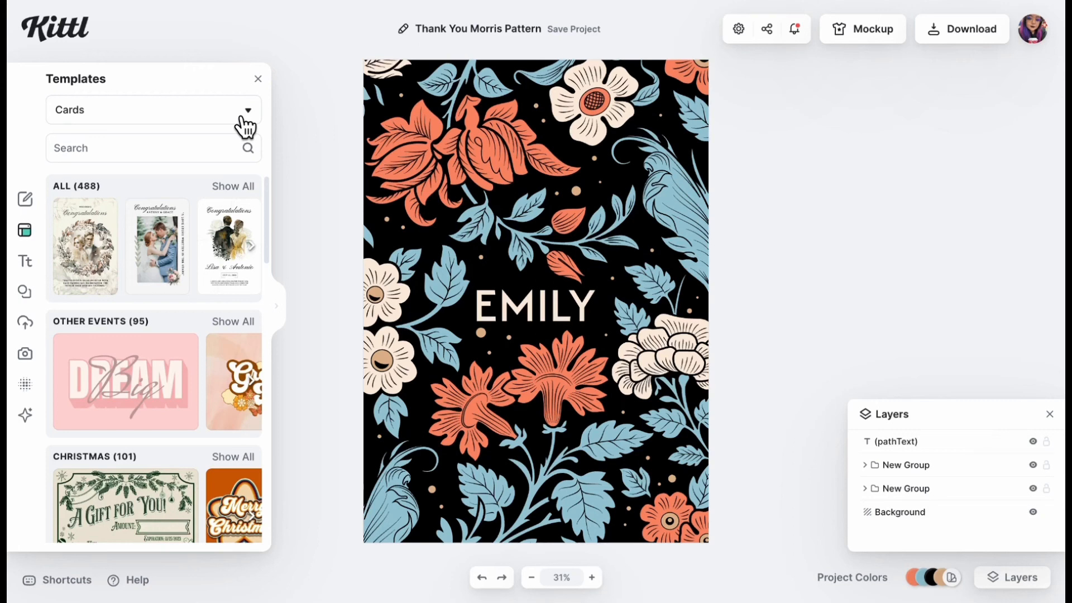
click(247, 196)
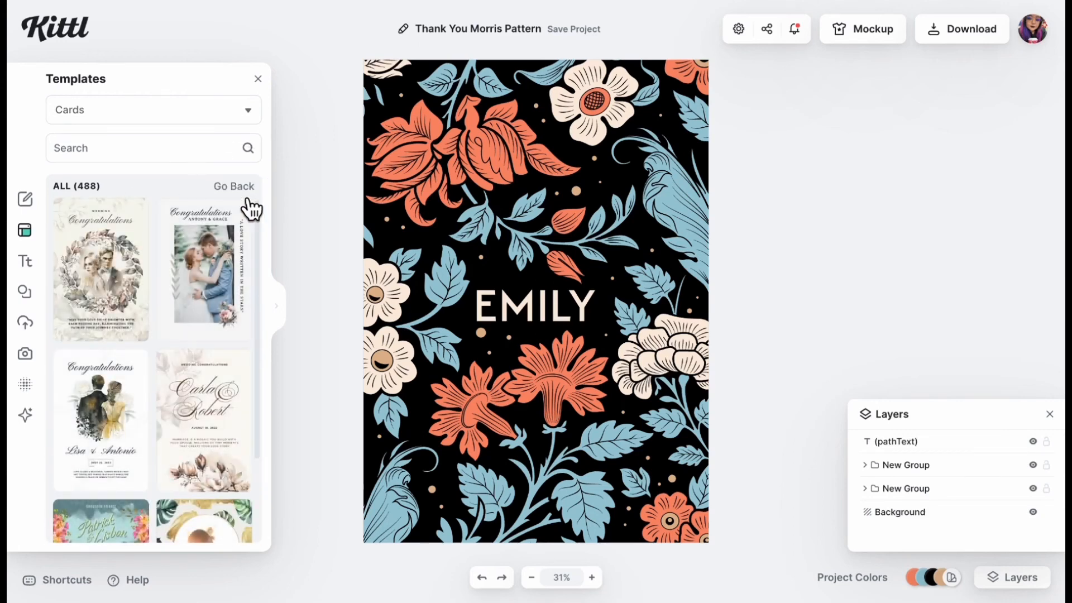
Leave the full Cards template list, view the T-Shirts template category, and switch back to the Cards category
click(238, 188)
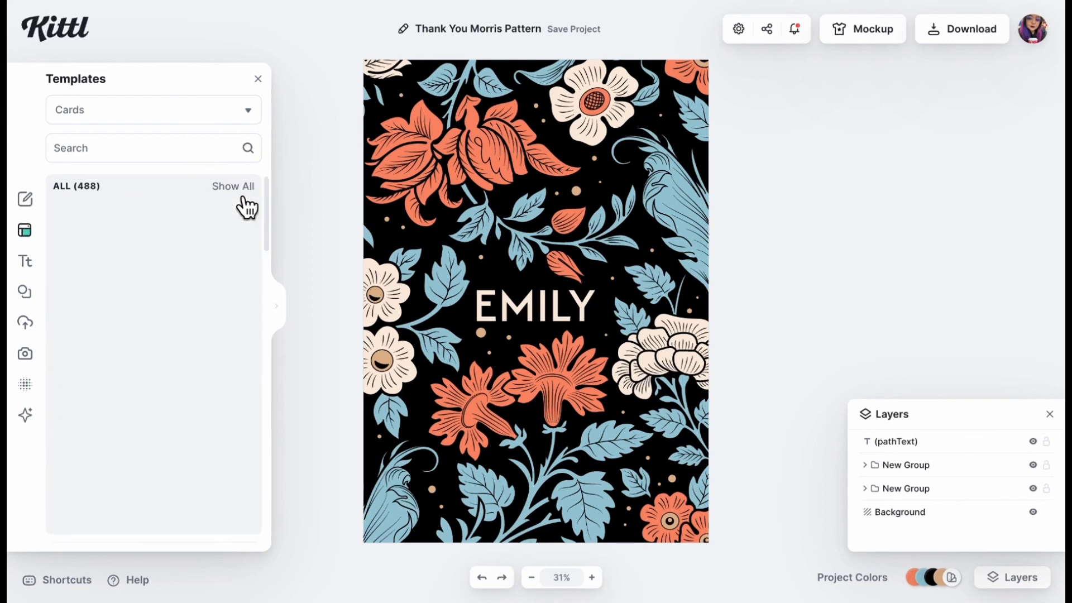
click(228, 125)
click(177, 201)
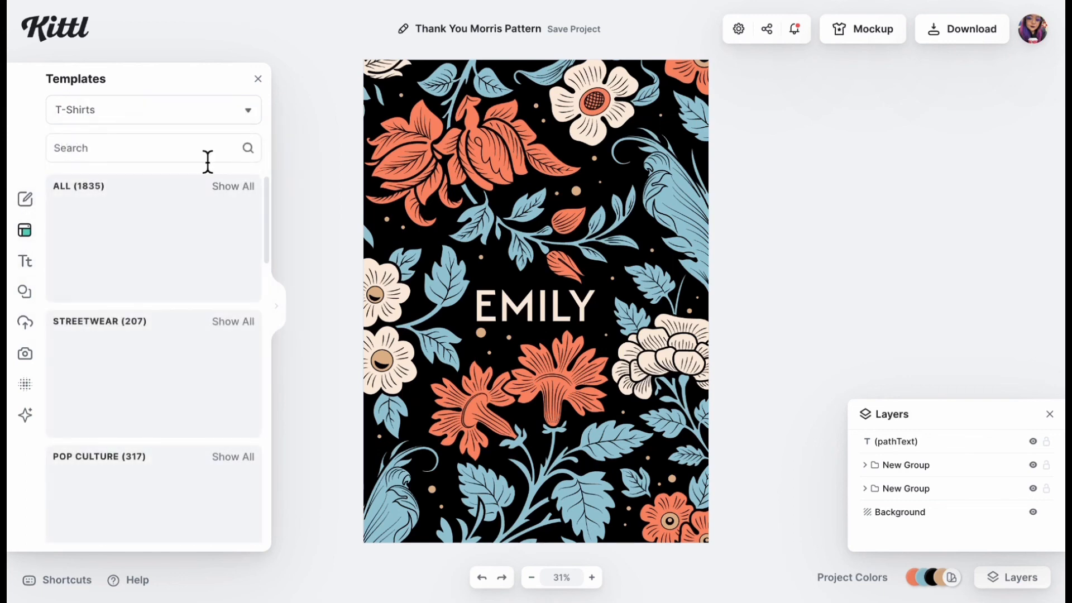
click(211, 123)
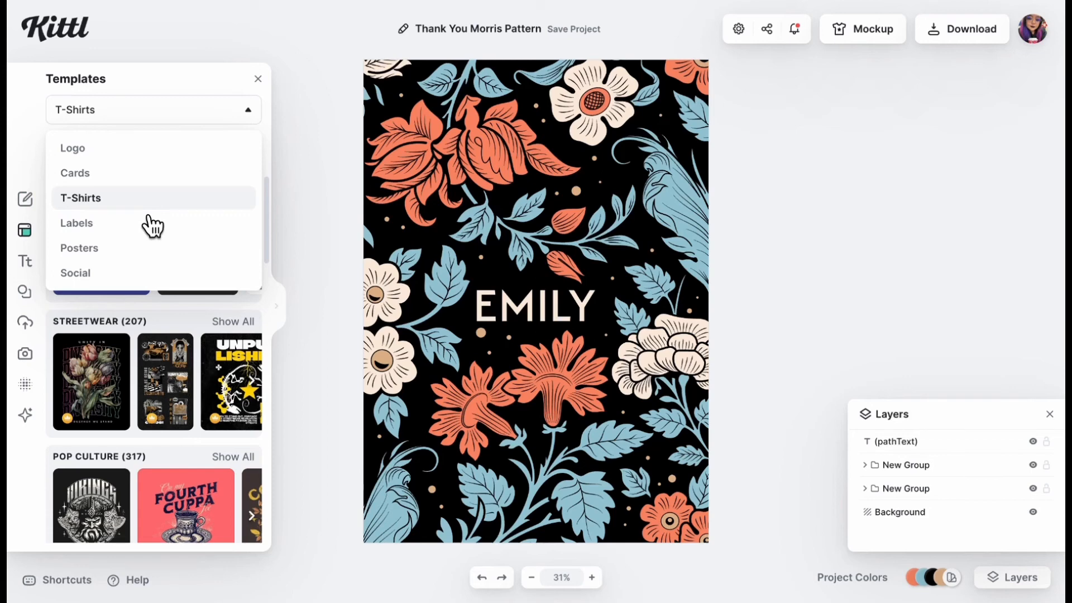
click(152, 174)
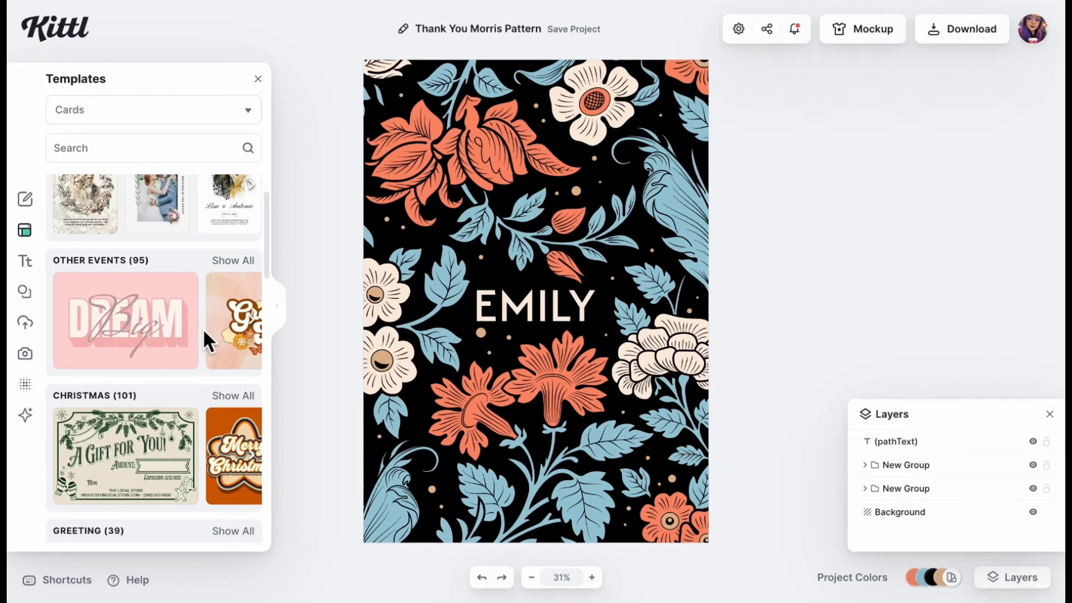
Browse the Other Events card templates
scroll(203, 328, right, 5)
scroll(213, 347, right, 3)
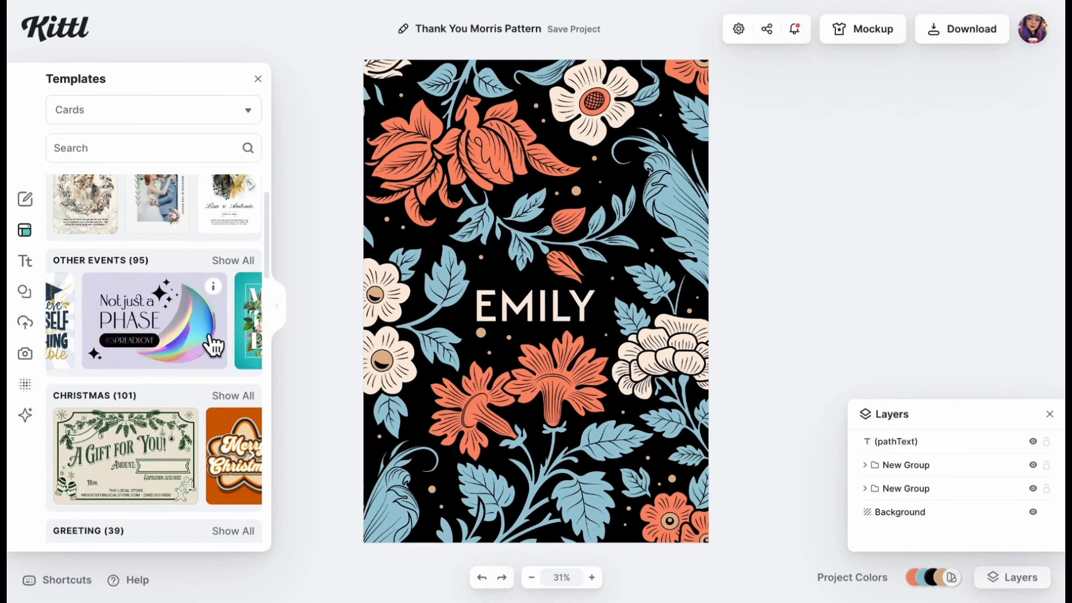
scroll(212, 345, right, 2)
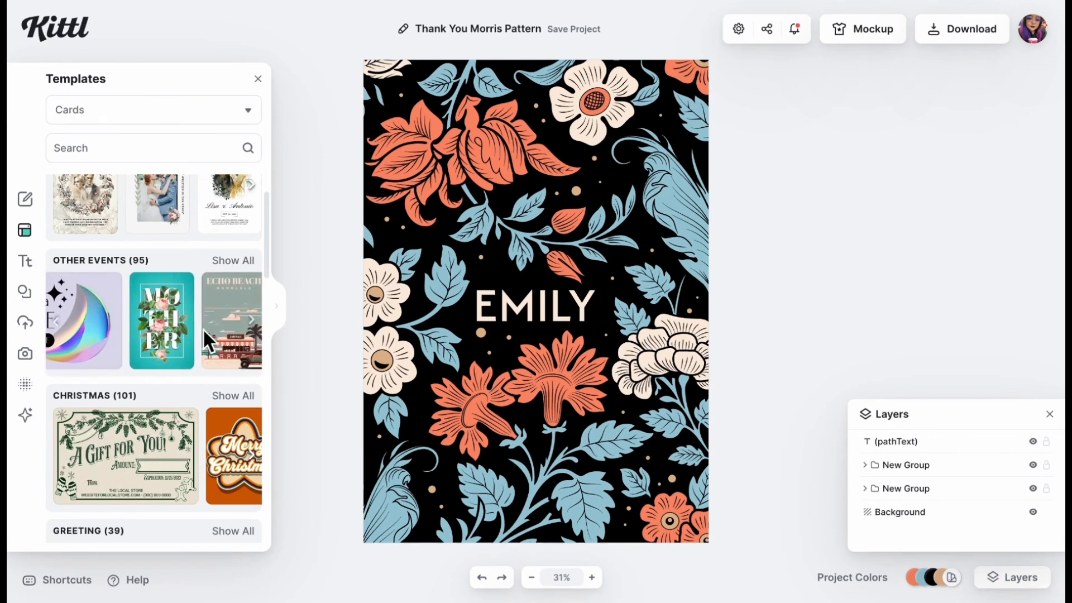
scroll(212, 345, right, 3)
scroll(211, 340, right, 3)
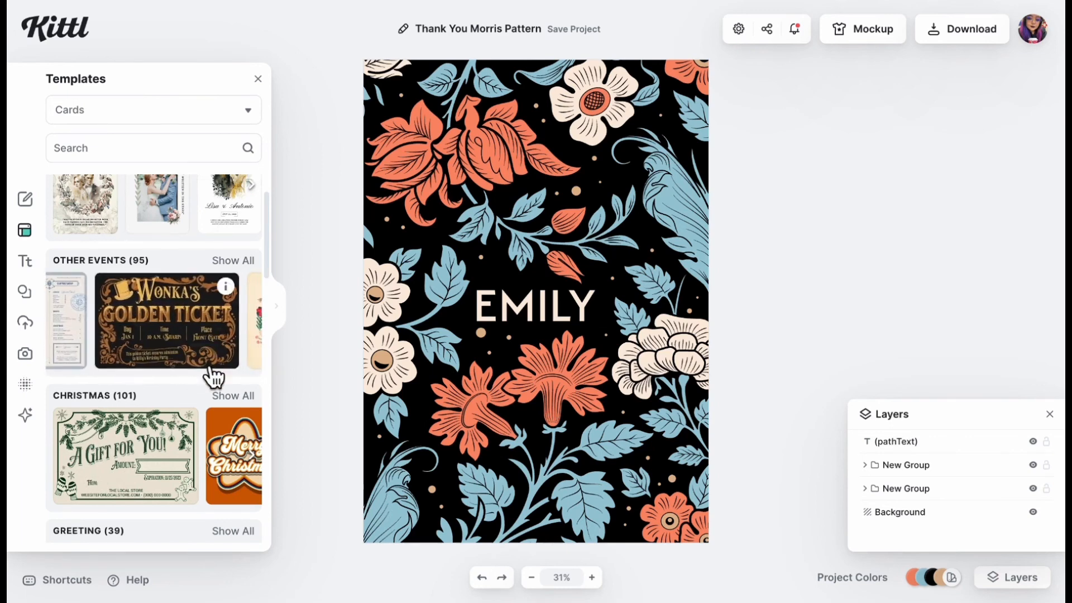
Browse the Christmas, Greeting and Wedding card templates
scroll(208, 335, down, 3)
scroll(206, 313, right, 4)
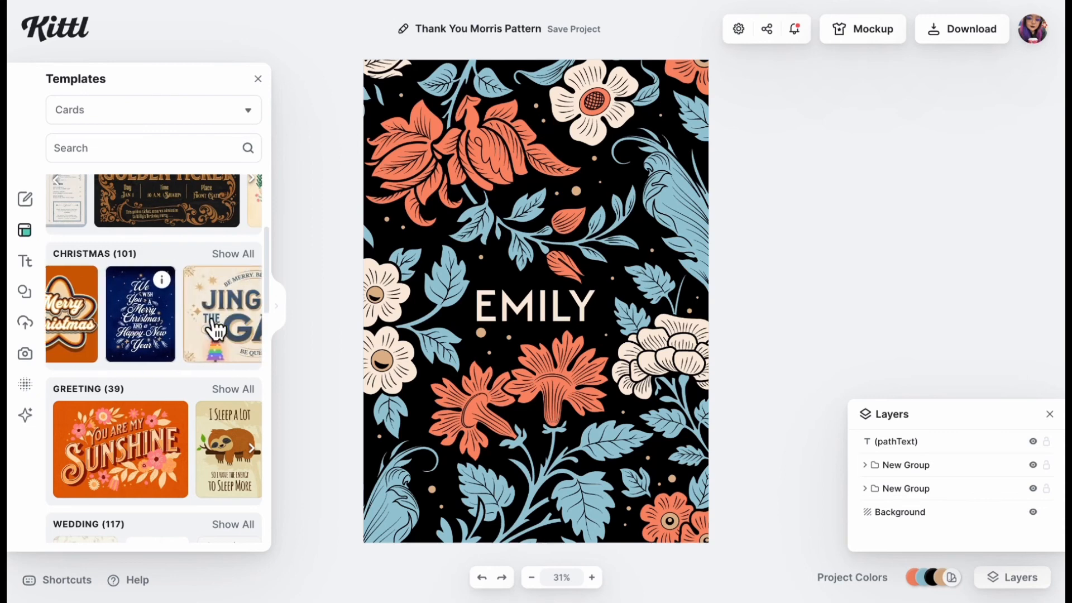
scroll(212, 327, down, 3)
scroll(238, 321, right, 4)
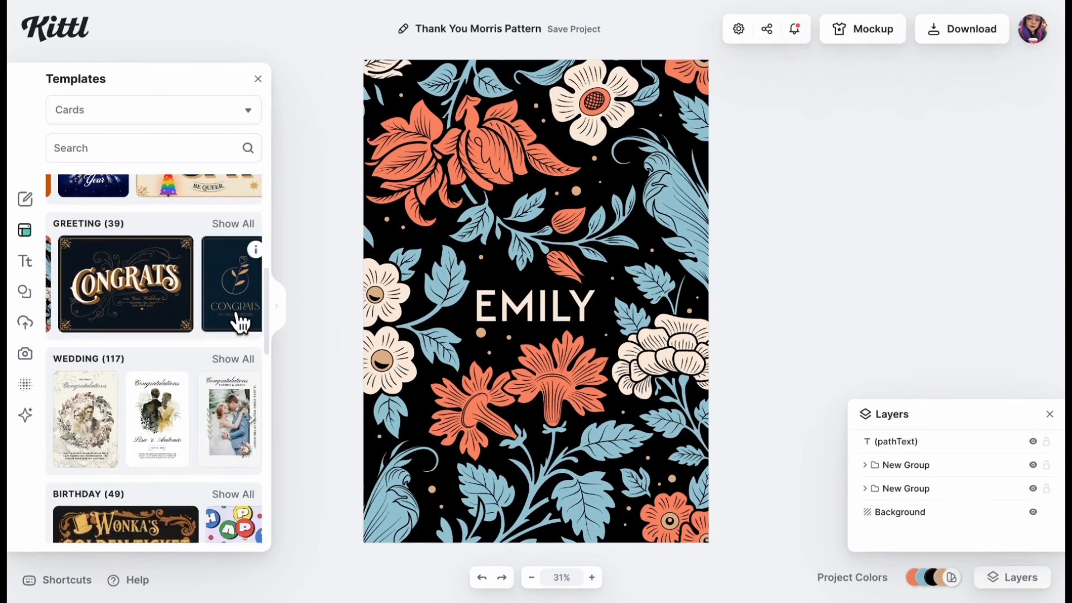
scroll(237, 335, down, 2)
scroll(240, 342, right, 2)
scroll(240, 335, right, 4)
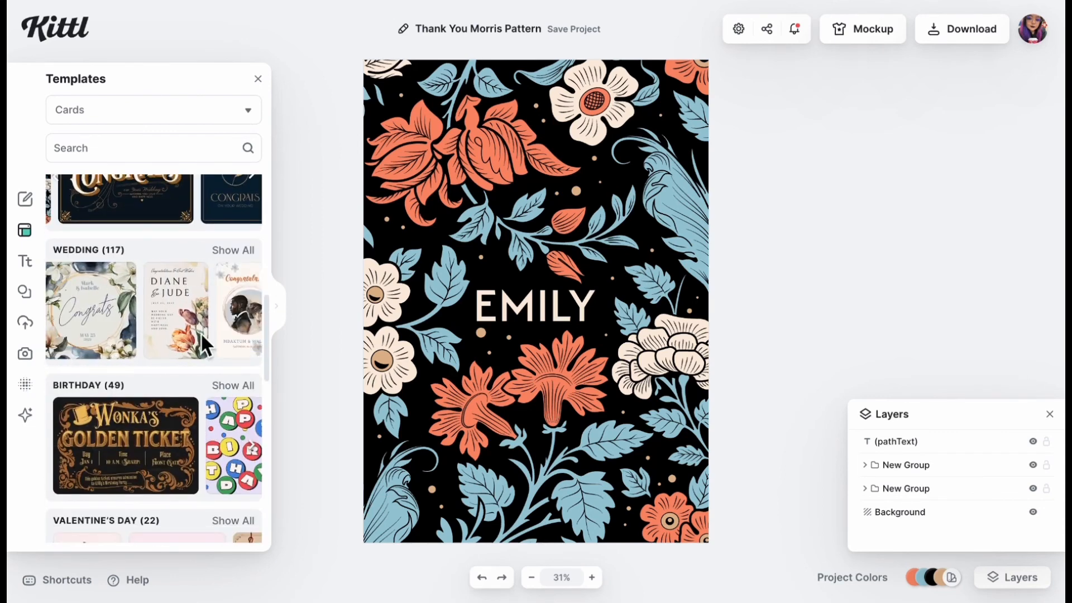
Examine the Birthday, Valentine's Day, Thank You, Easter, New Year and Graduation card templates
scroll(218, 379, down, 2)
scroll(240, 364, right, 4)
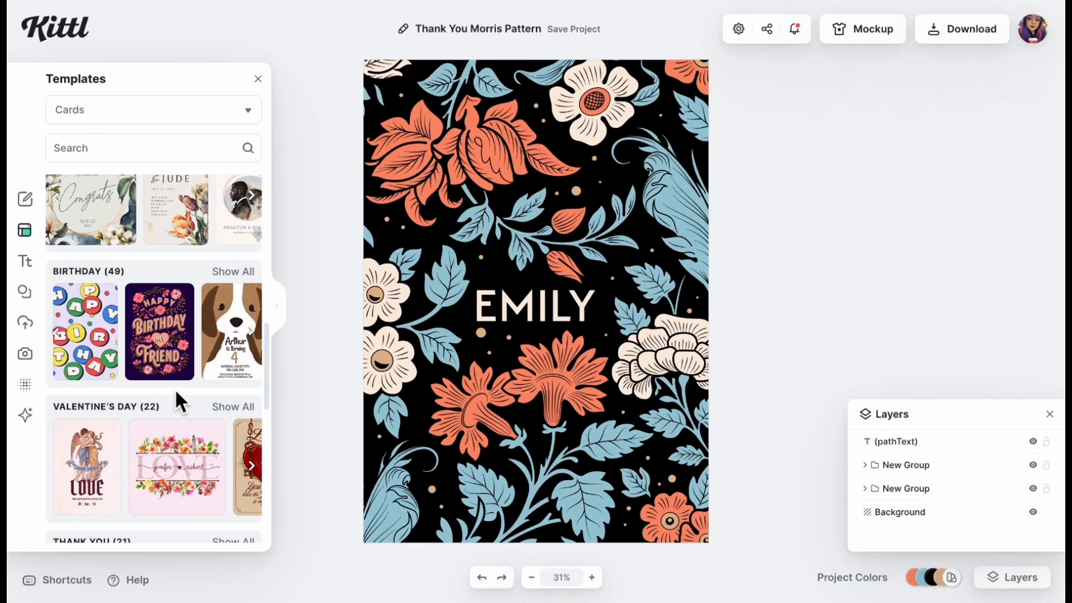
scroll(175, 388, down, 4)
scroll(239, 386, right, 3)
scroll(182, 439, down, 1)
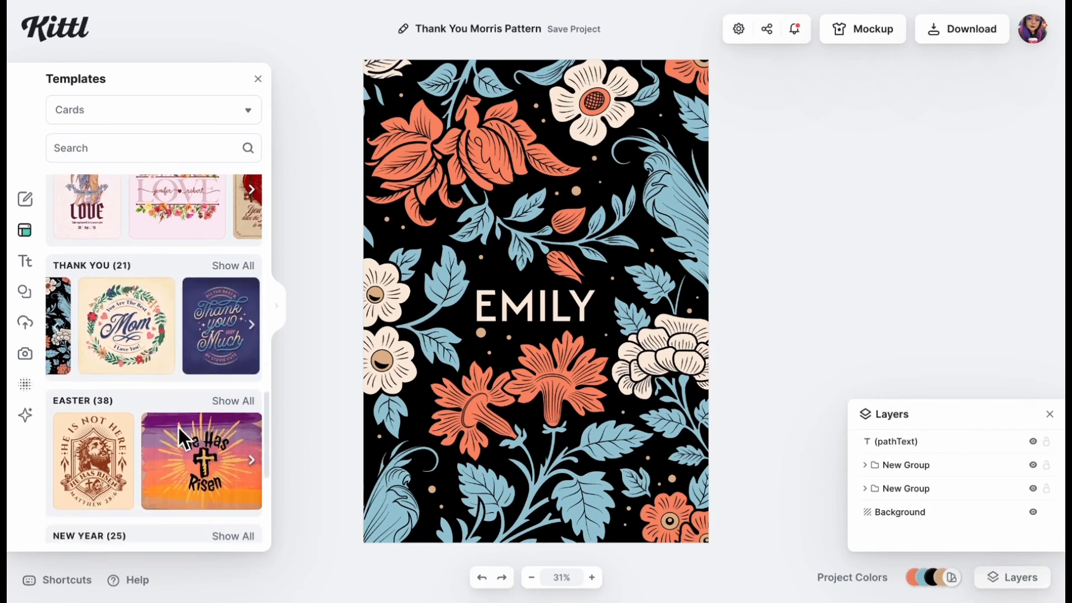
scroll(182, 438, down, 2)
click(252, 357)
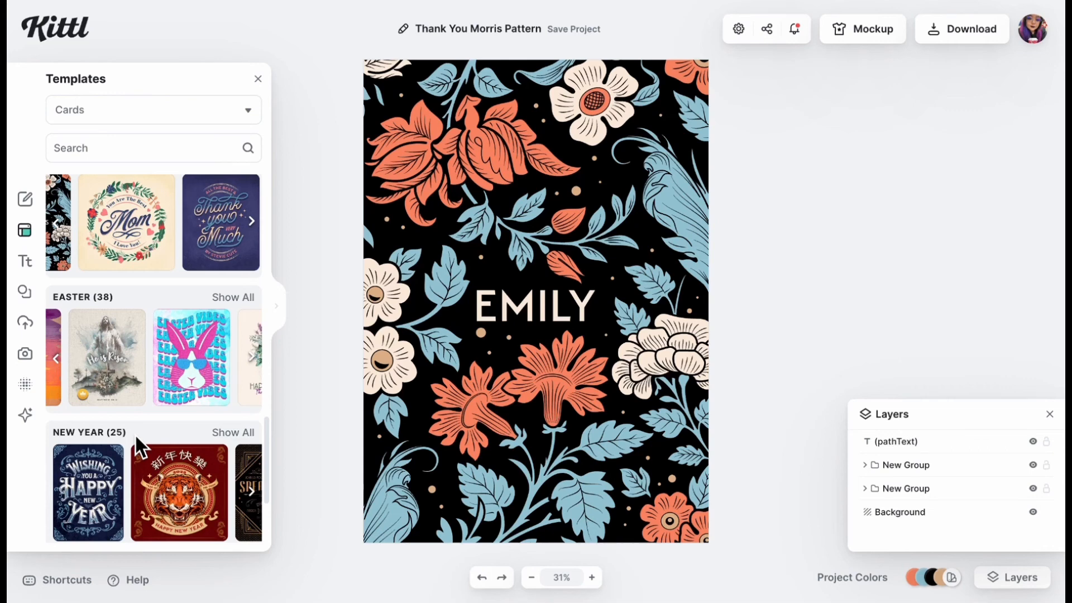
scroll(109, 458, right, 2)
scroll(207, 438, down, 3)
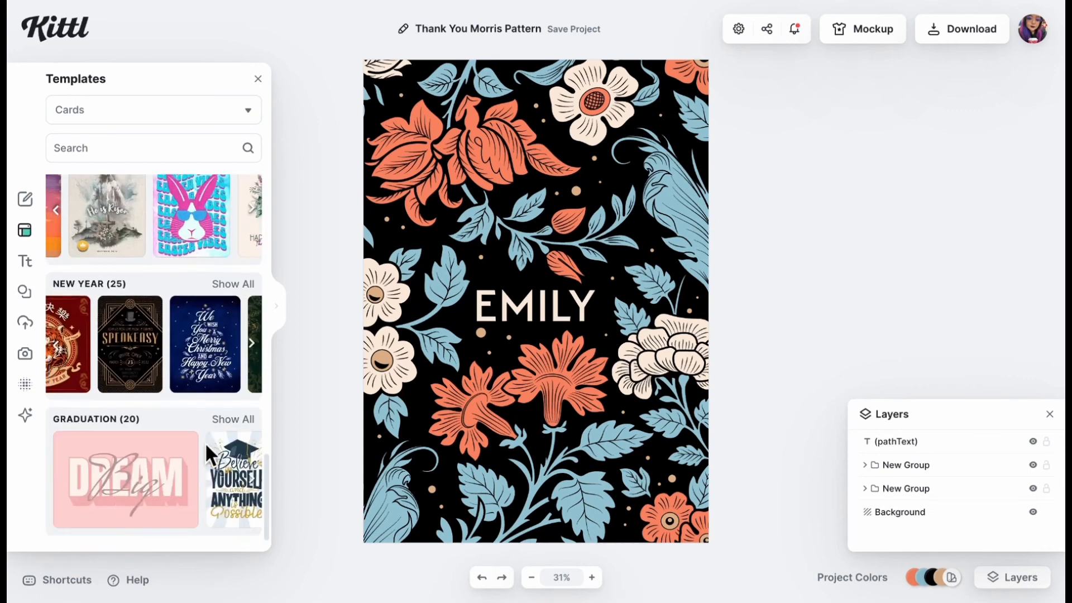
Open the text template library and examine the Vintage, Paragraphs and Decorated text designs
click(26, 261)
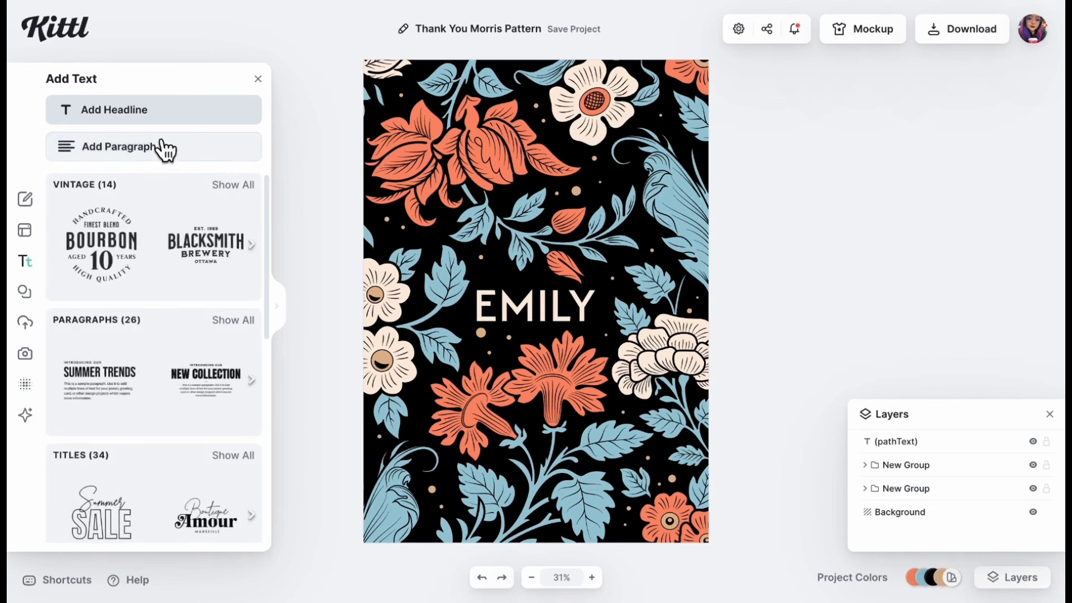
scroll(215, 371, right, 2)
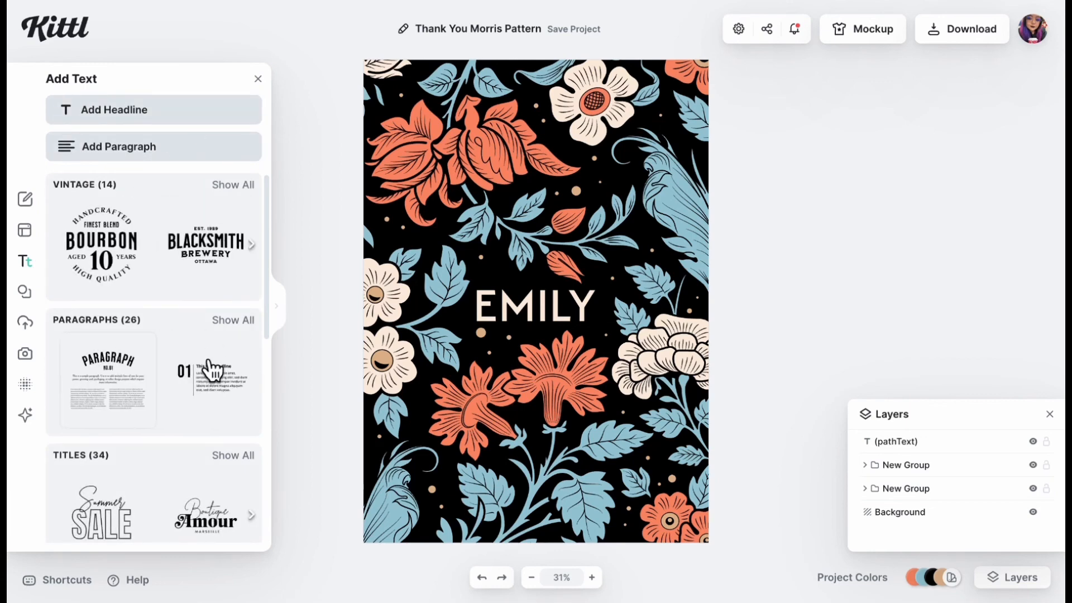
scroll(212, 370, right, 2)
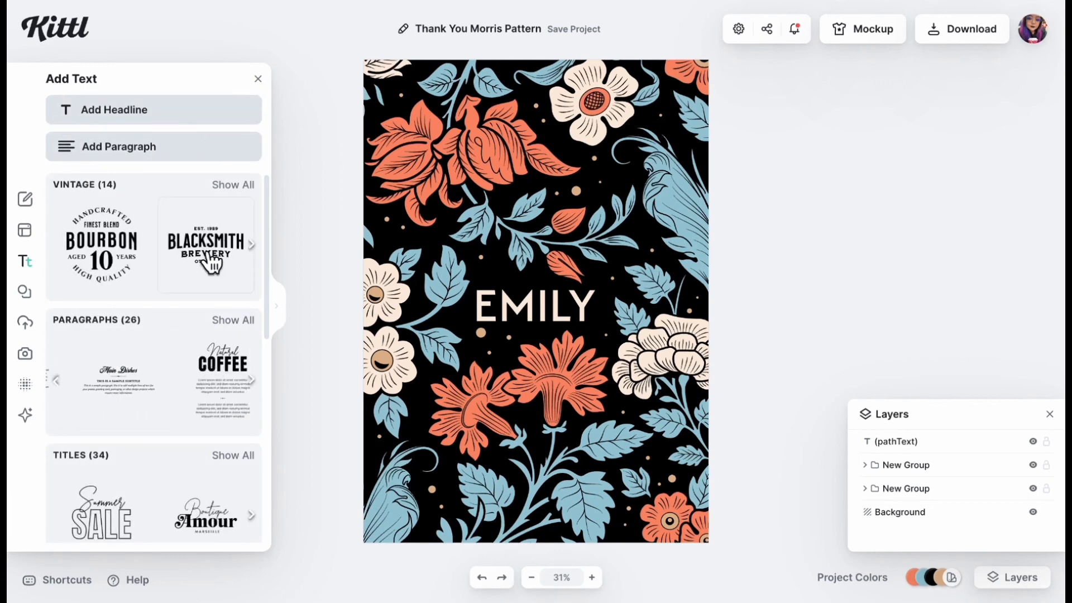
scroll(211, 256, right, 1)
scroll(211, 259, right, 3)
scroll(198, 382, down, 5)
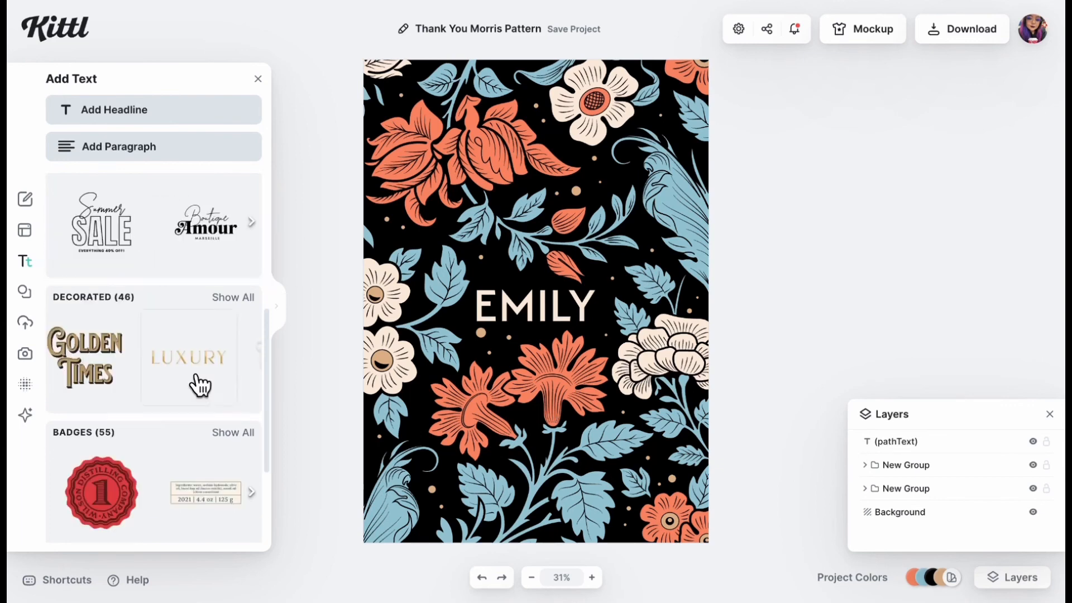
scroll(200, 385, right, 1)
scroll(199, 386, right, 4)
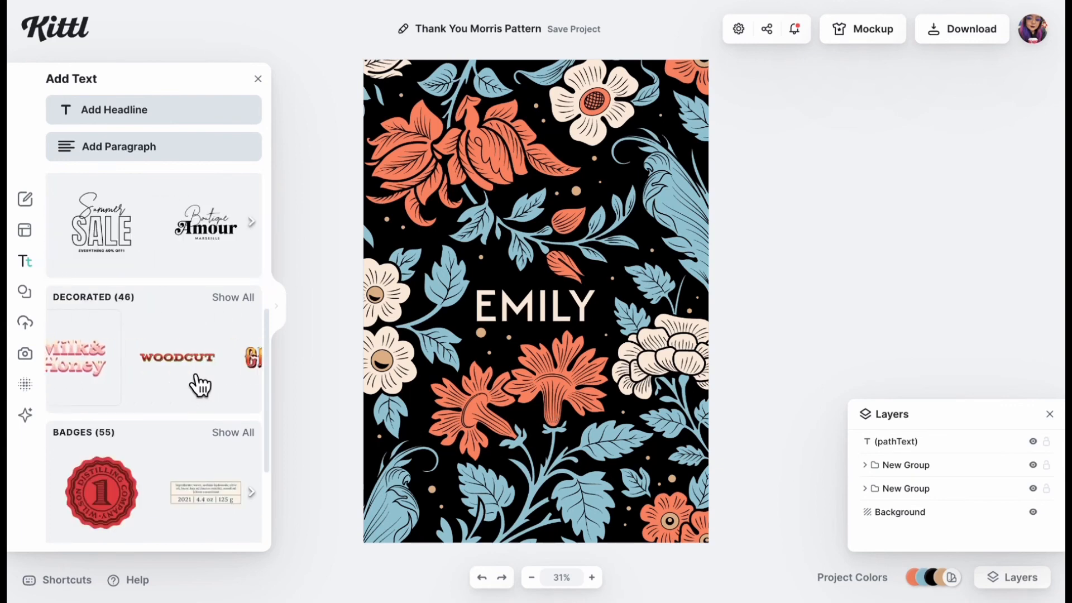
scroll(199, 385, right, 2)
Browse the Titles, Badges and Paper Letters text designs
scroll(193, 313, up, 2)
scroll(207, 318, right, 2)
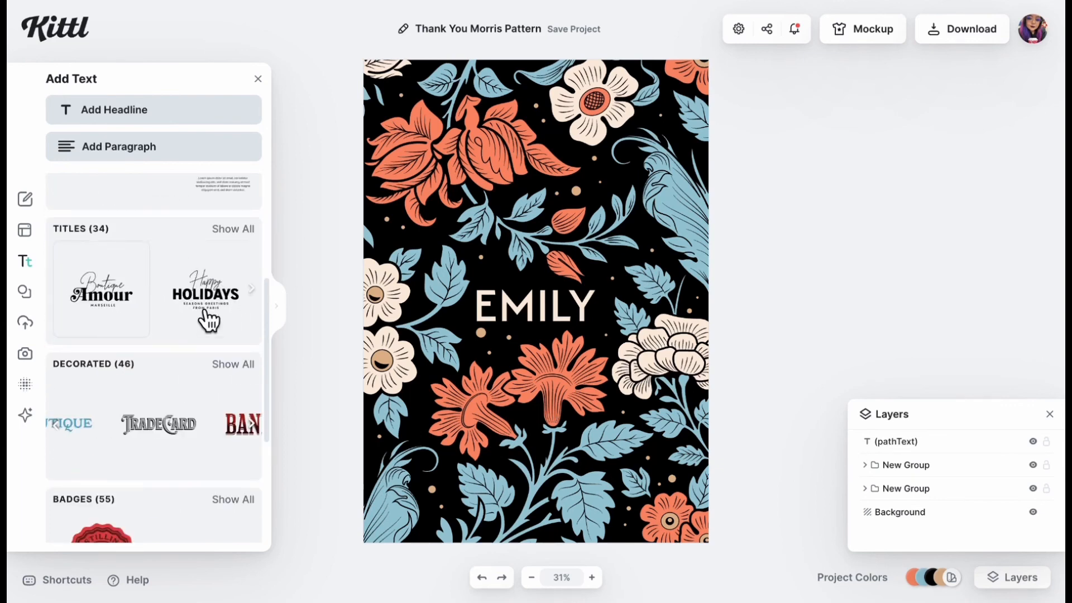
scroll(209, 320, right, 1)
scroll(204, 441, down, 3)
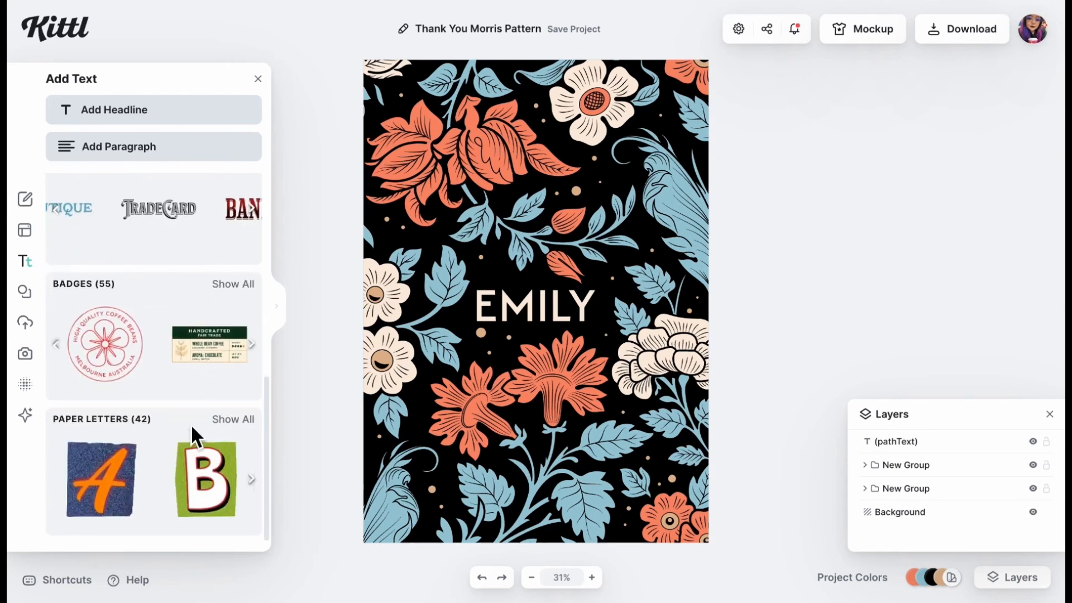
scroll(212, 489, right, 5)
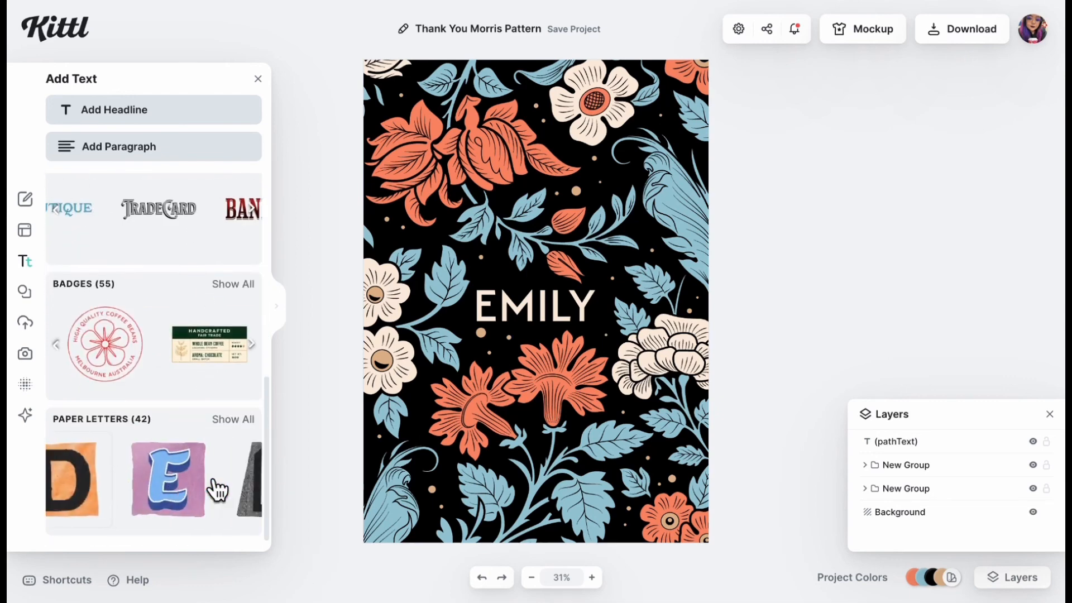
scroll(217, 491, right, 6)
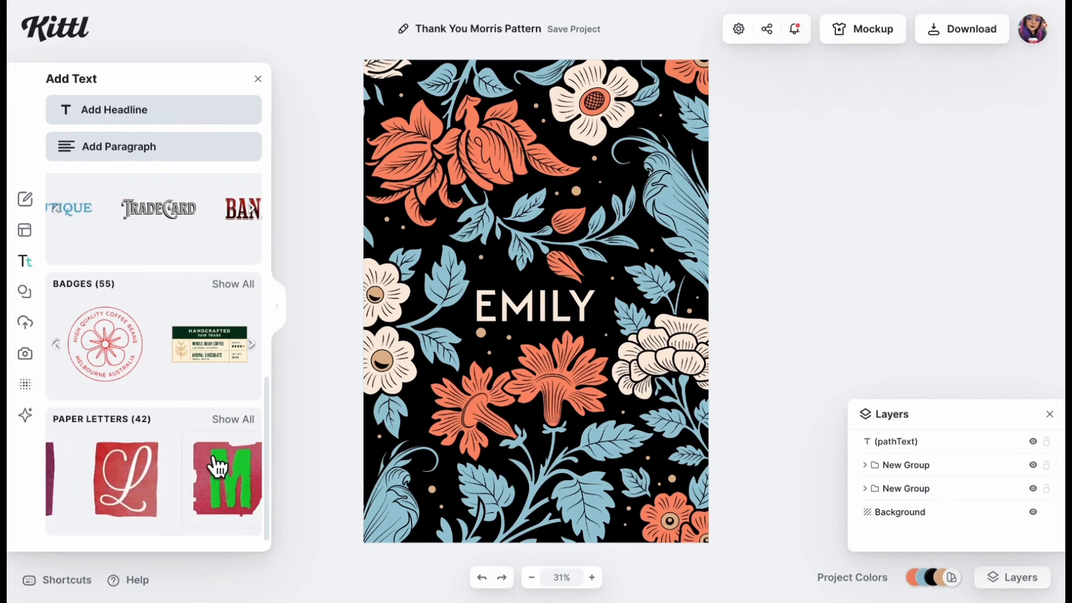
scroll(234, 337, right, 1)
Open the elements library and examine the complete shapes collection, the basic shapes and the masks
click(25, 291)
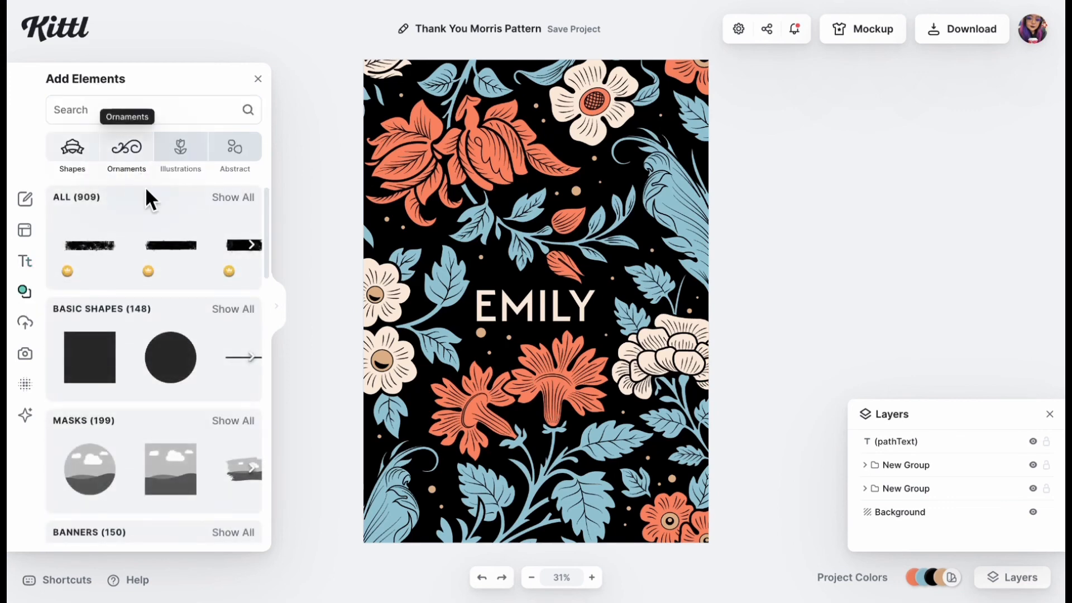
scroll(194, 256, right, 3)
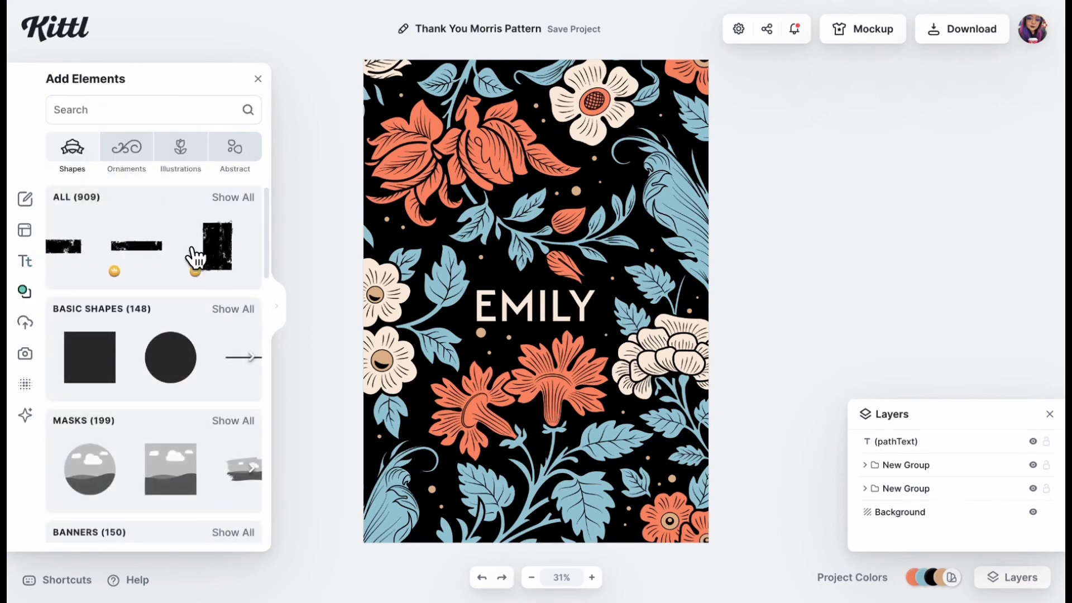
scroll(206, 375, right, 6)
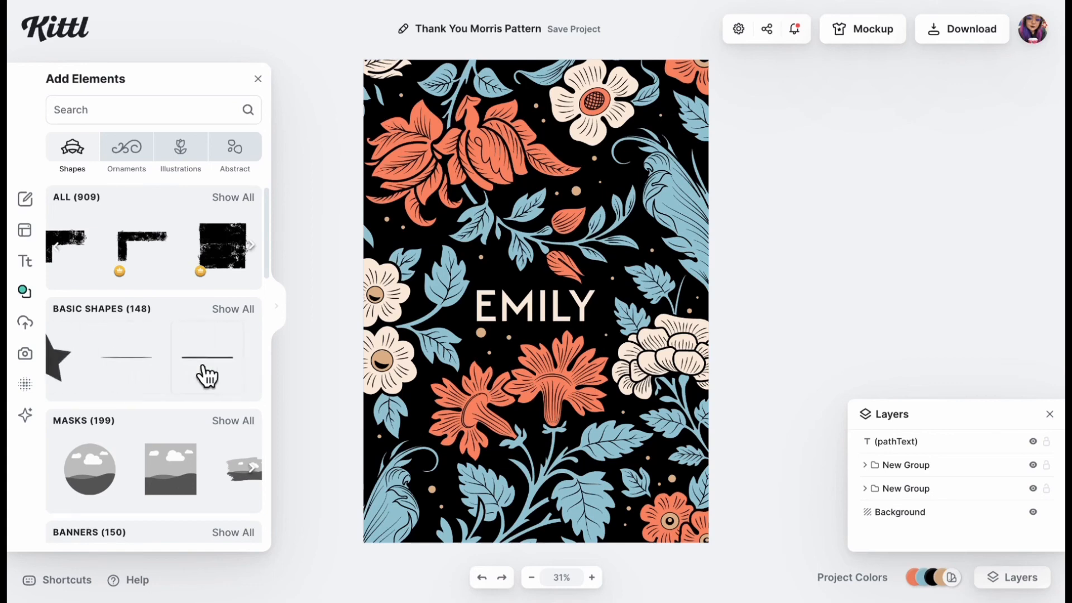
scroll(212, 421, down, 2)
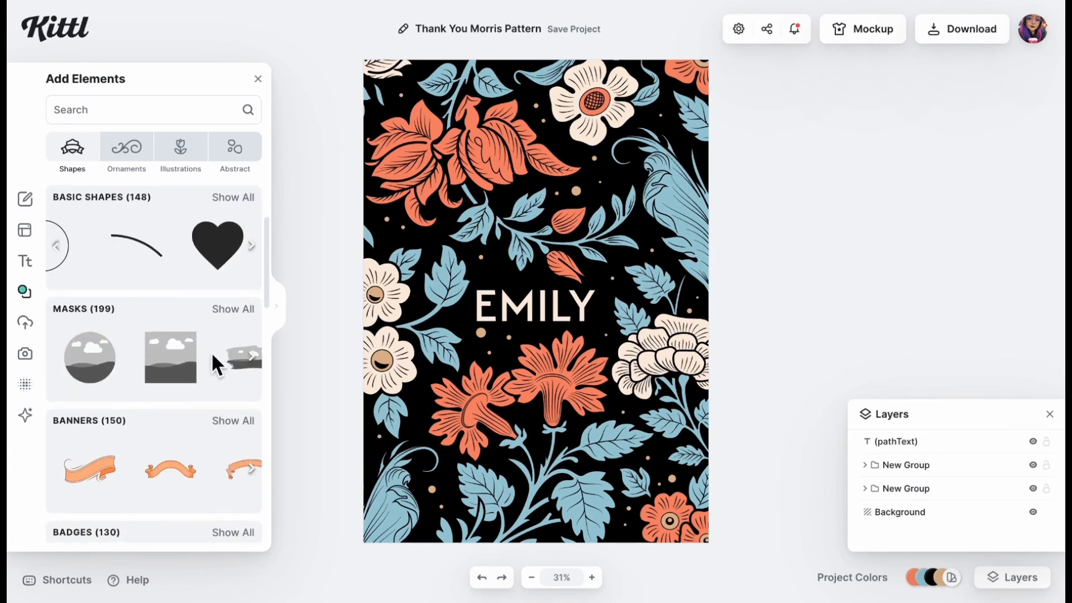
scroll(212, 341, down, 1)
scroll(212, 323, right, 8)
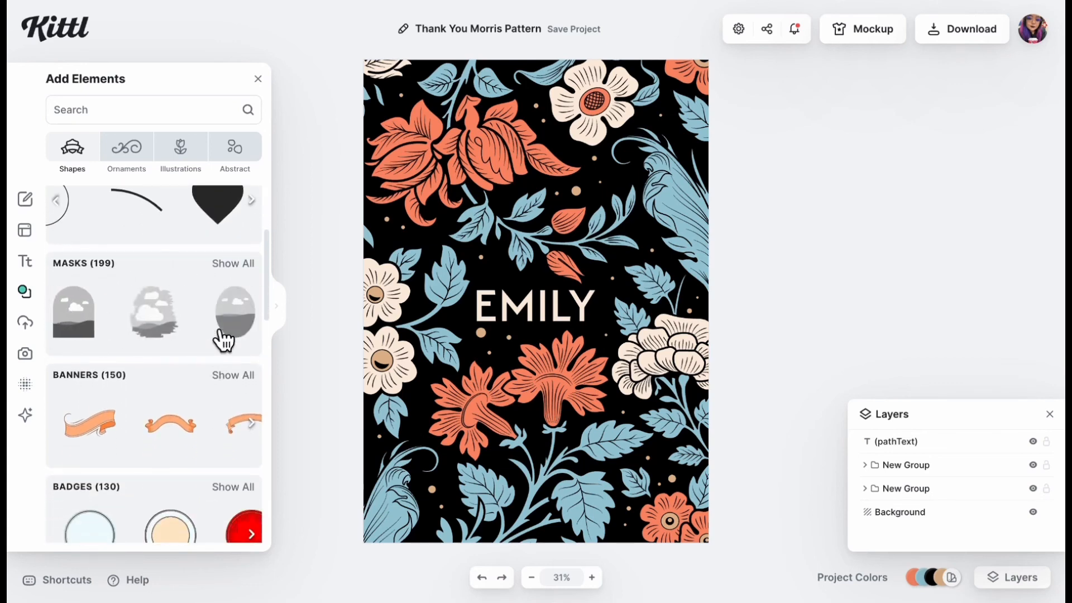
scroll(223, 338, right, 6)
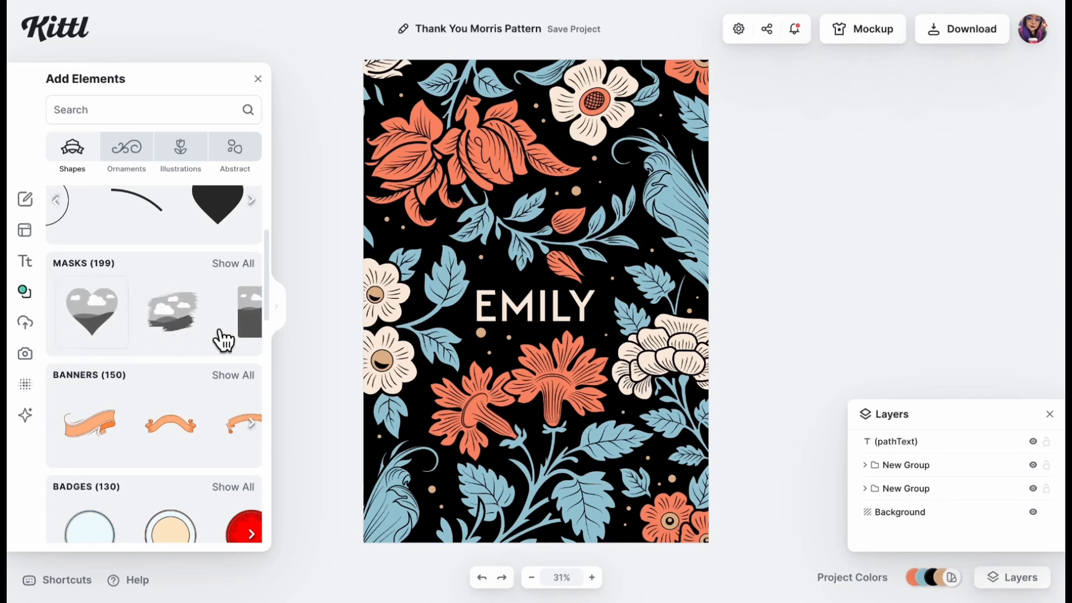
scroll(220, 333, right, 5)
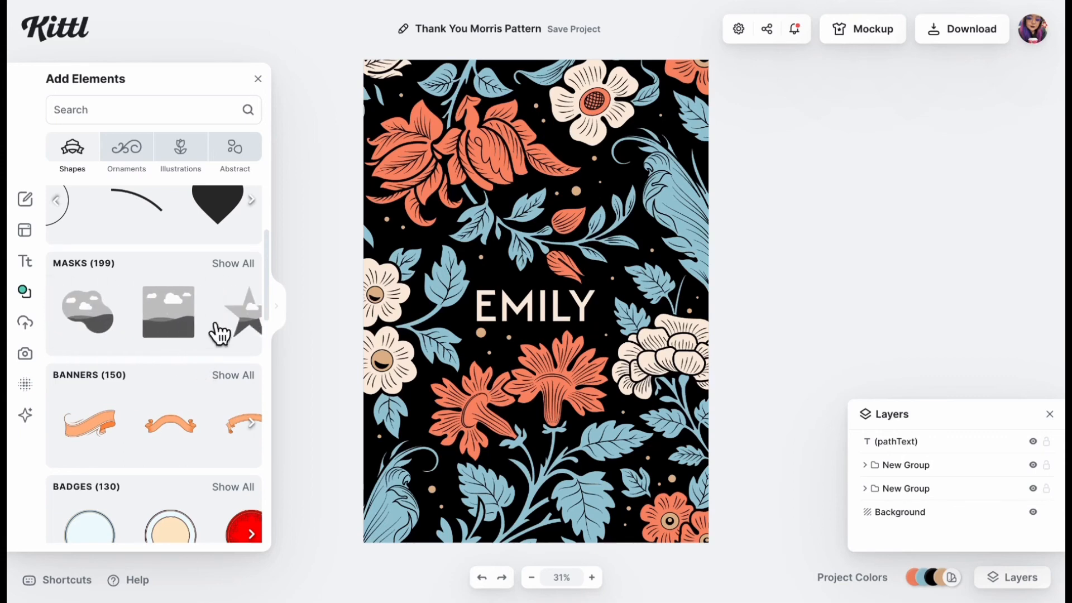
Examine the Banners and Badges collections among the shape elements
scroll(215, 433, down, 1)
scroll(220, 352, right, 5)
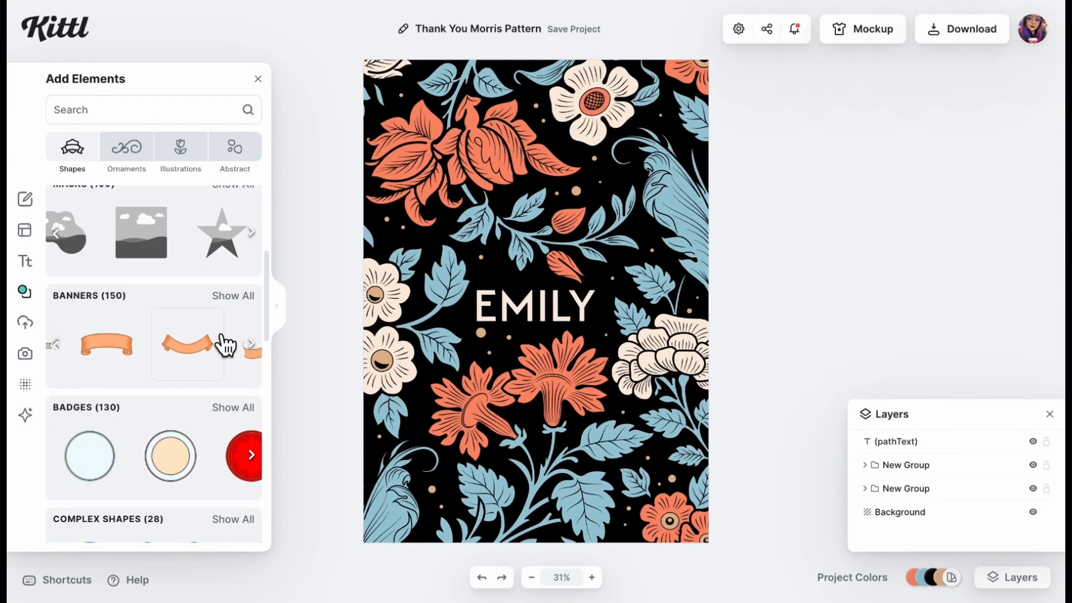
scroll(225, 345, down, 2)
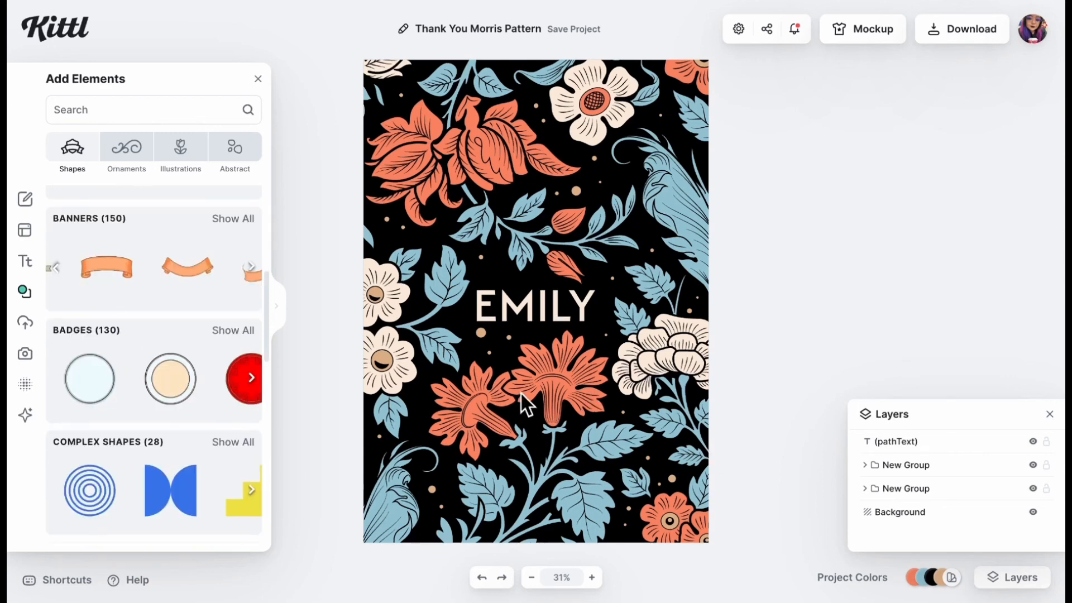
scroll(218, 287, right, 3)
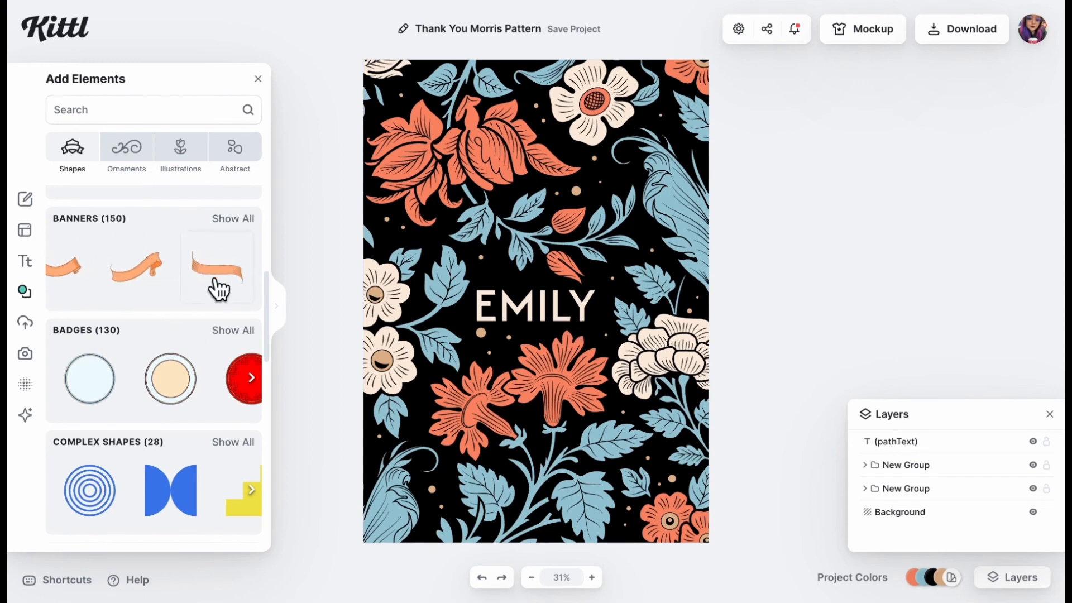
scroll(218, 287, right, 2)
scroll(216, 287, down, 1)
scroll(223, 359, right, 5)
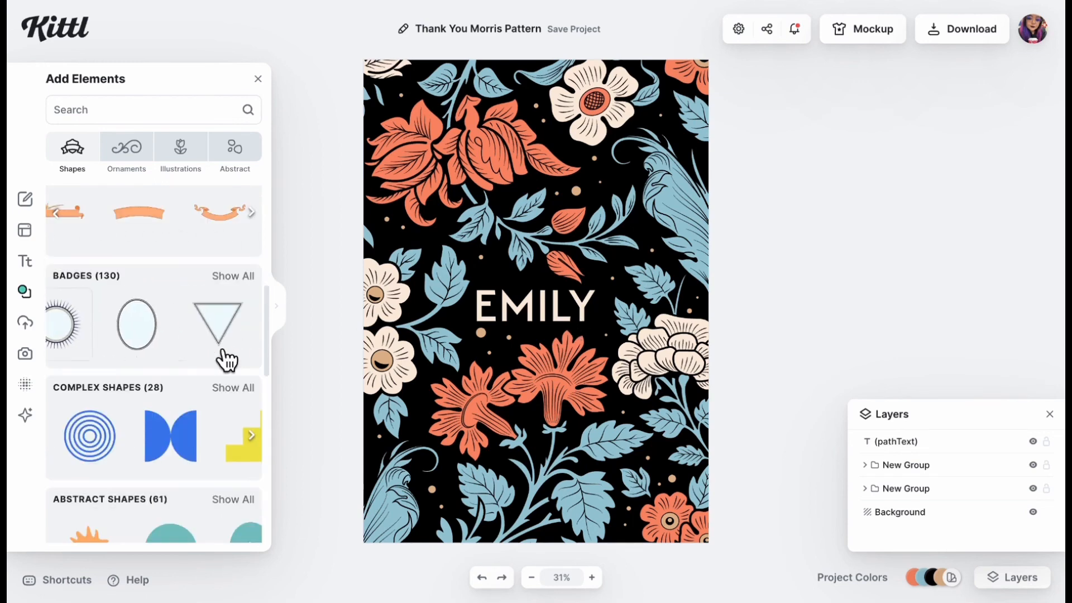
scroll(220, 351, right, 2)
scroll(95, 335, left, 4)
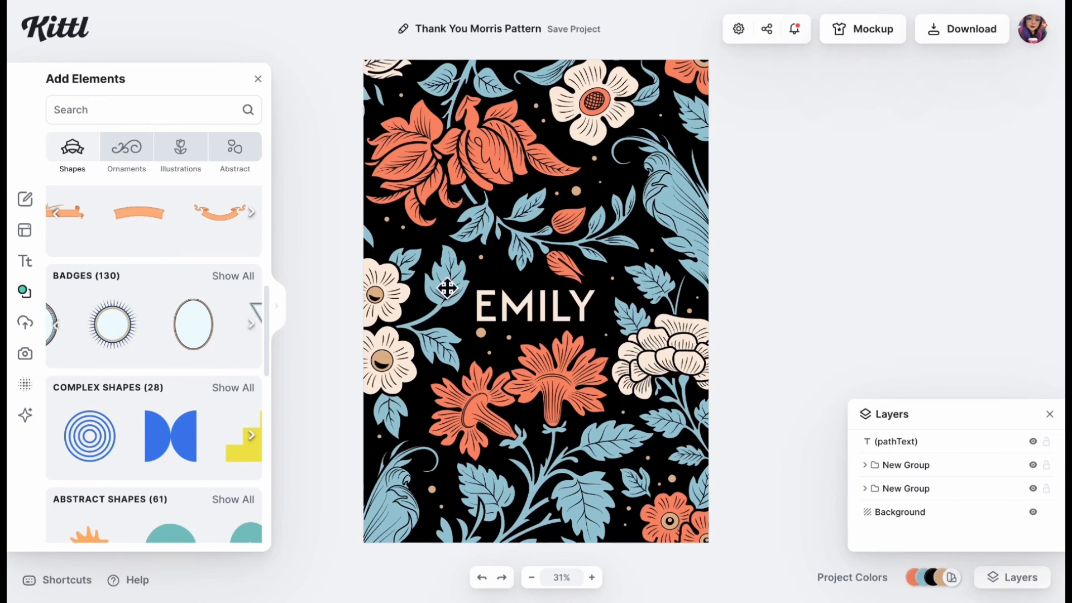
Examine the remaining shape collections, from Badges and Complex Shapes through Speech Bubbles and Letter Masks to Grungy Shapes
scroll(187, 347, right, 2)
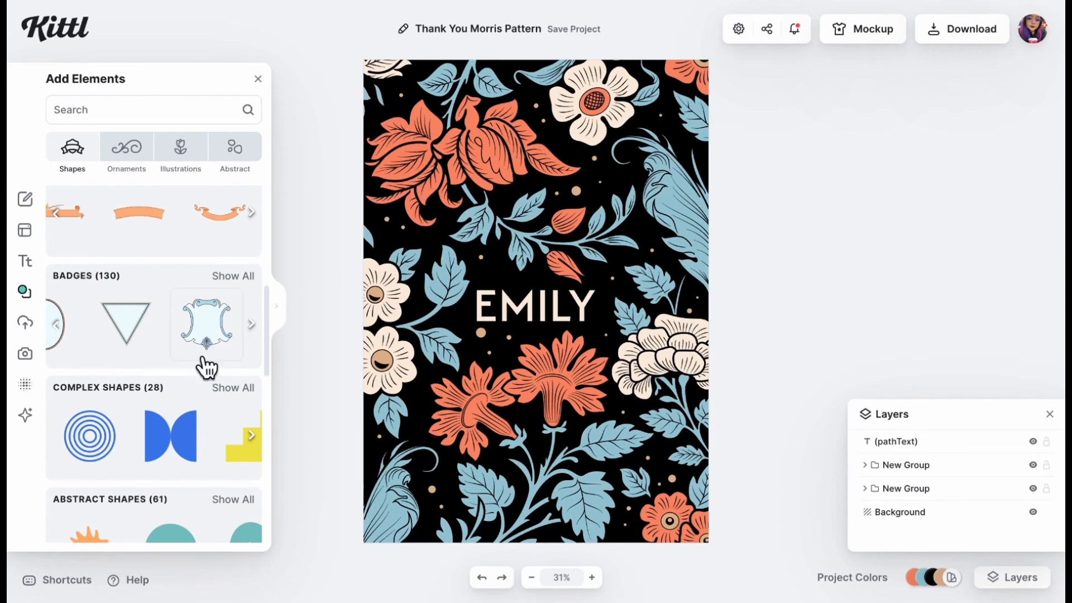
scroll(206, 366, down, 3)
scroll(223, 325, right, 2)
scroll(220, 318, down, 5)
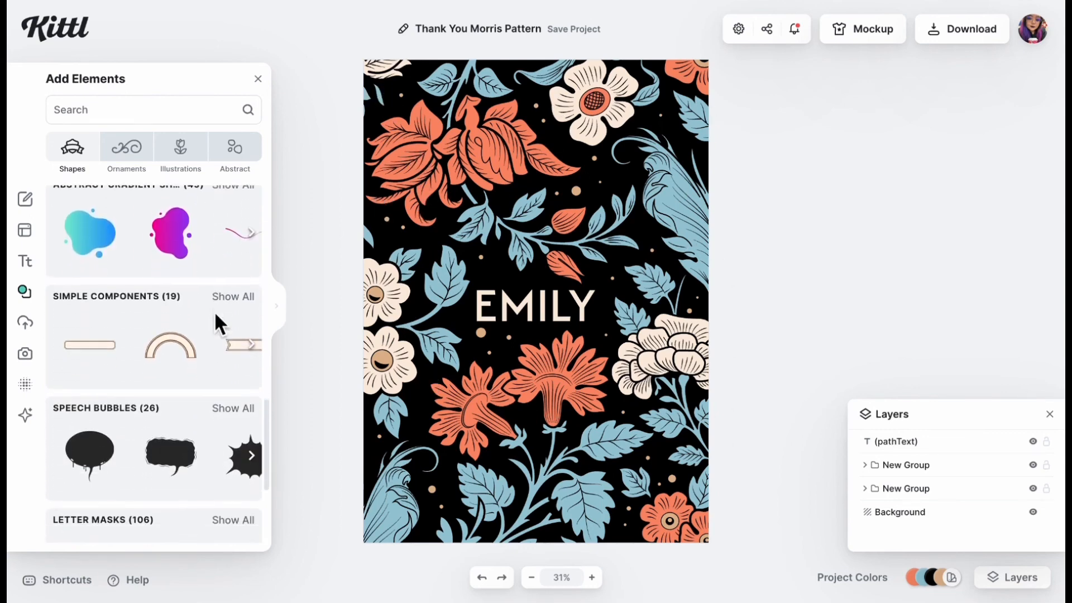
scroll(213, 311, down, 3)
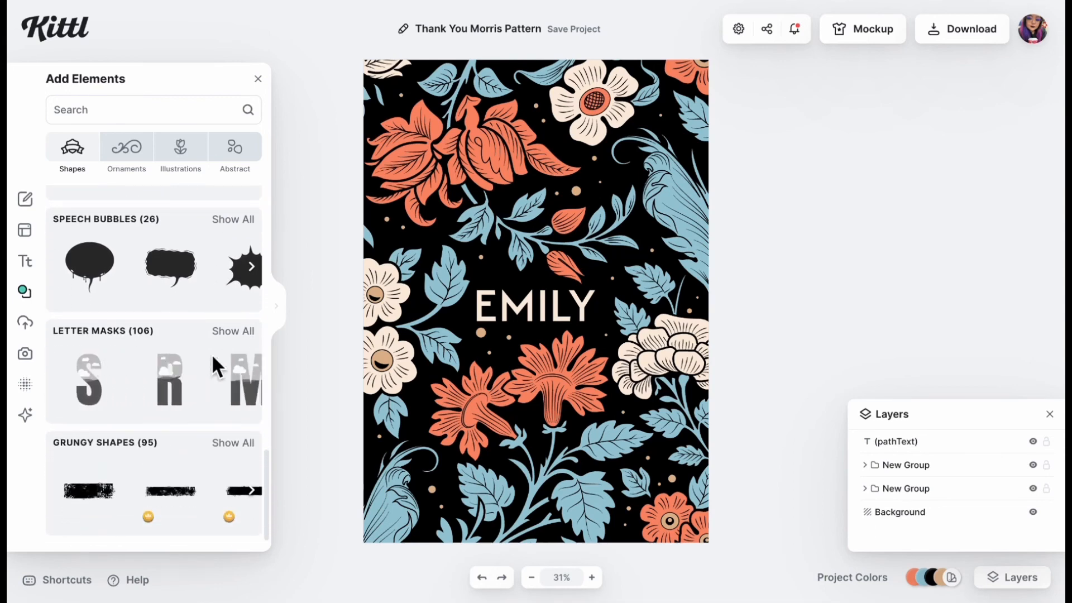
scroll(216, 367, right, 3)
Open the uploads library and browse the trending photos in the photo library
click(24, 322)
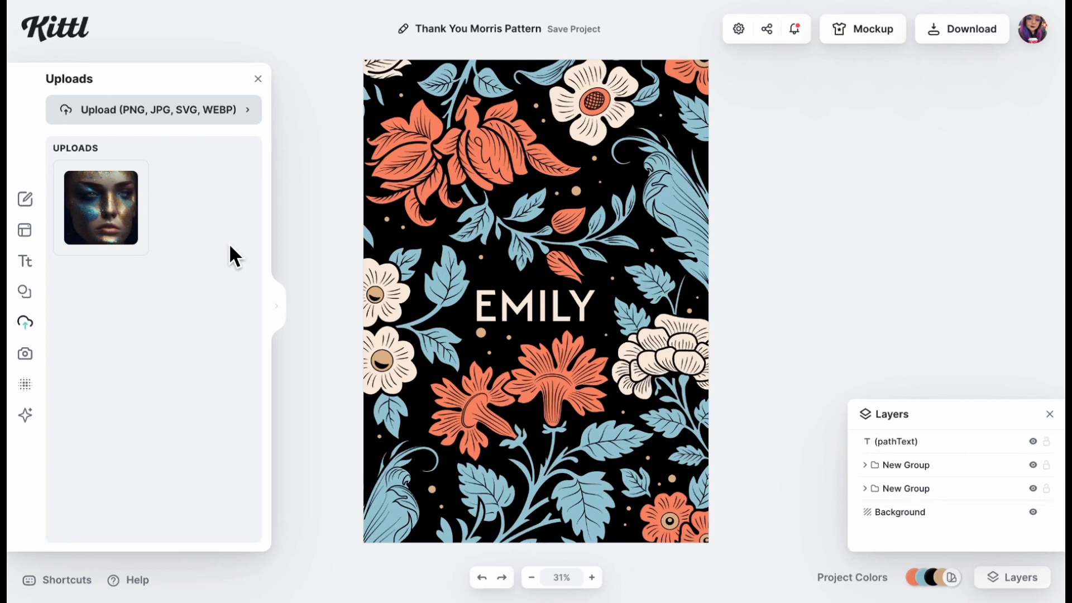
click(26, 354)
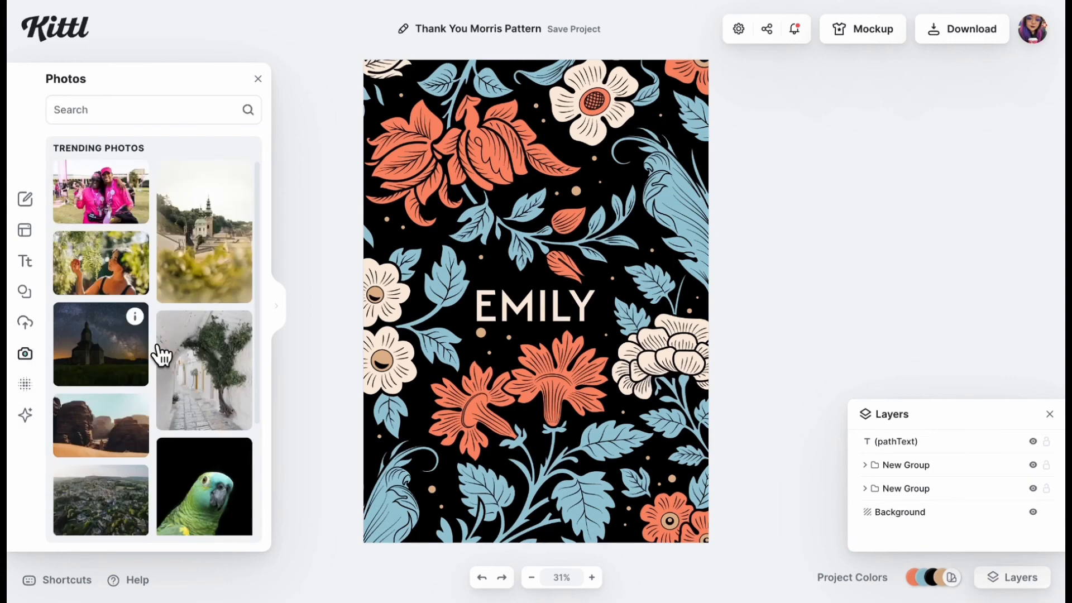
scroll(161, 355, down, 15)
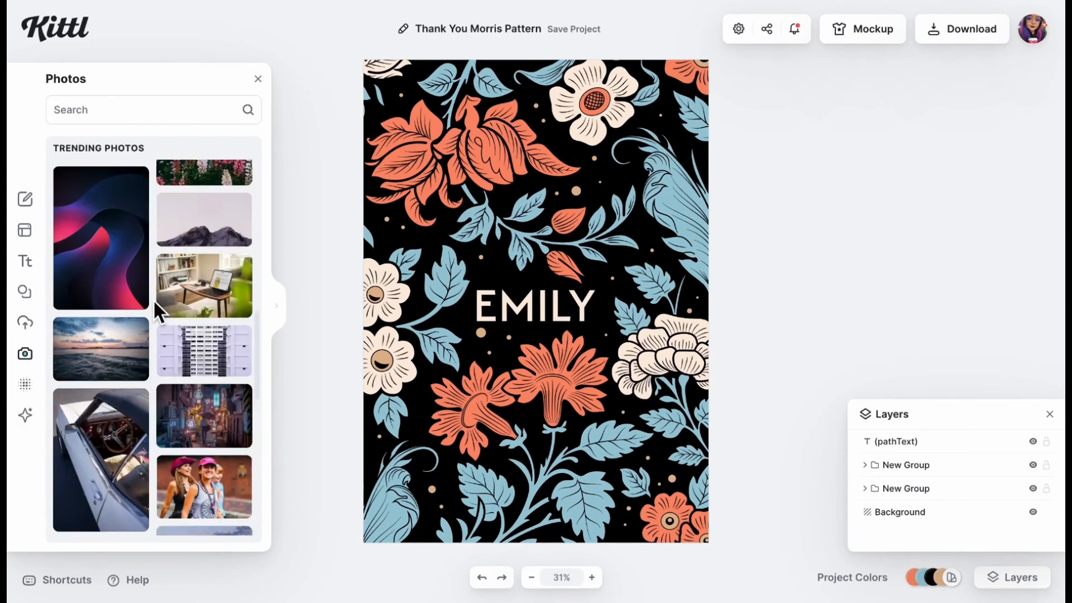
scroll(153, 299, down, 10)
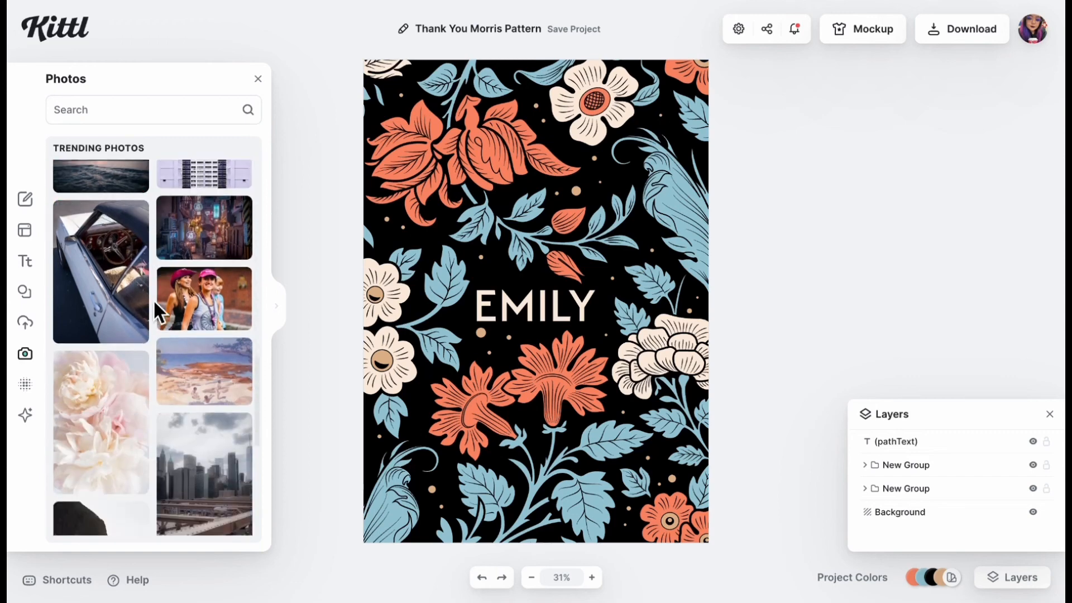
scroll(152, 299, down, 4)
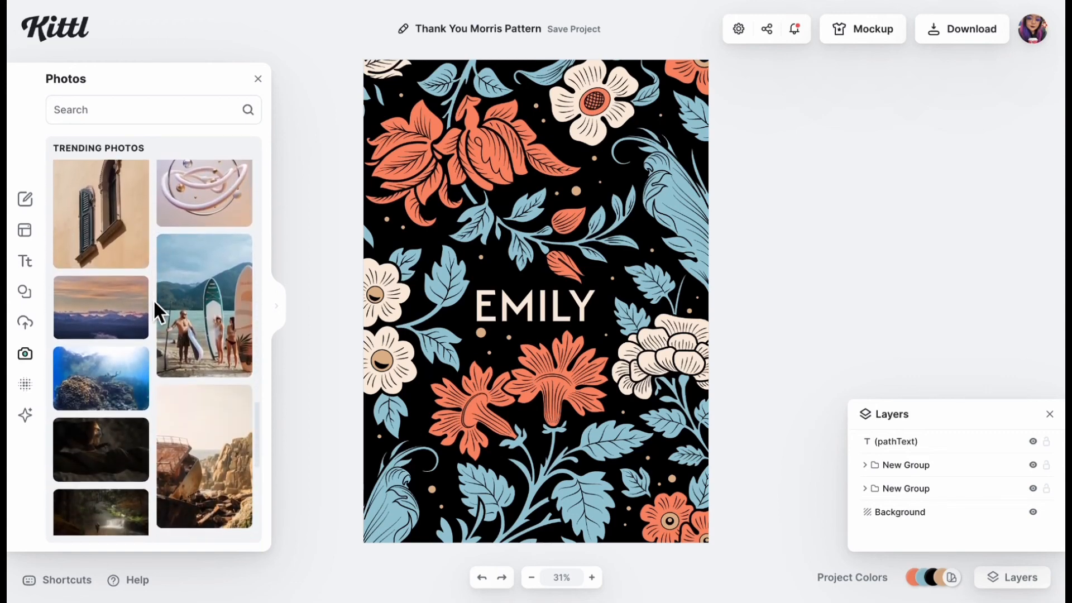
scroll(153, 299, down, 5)
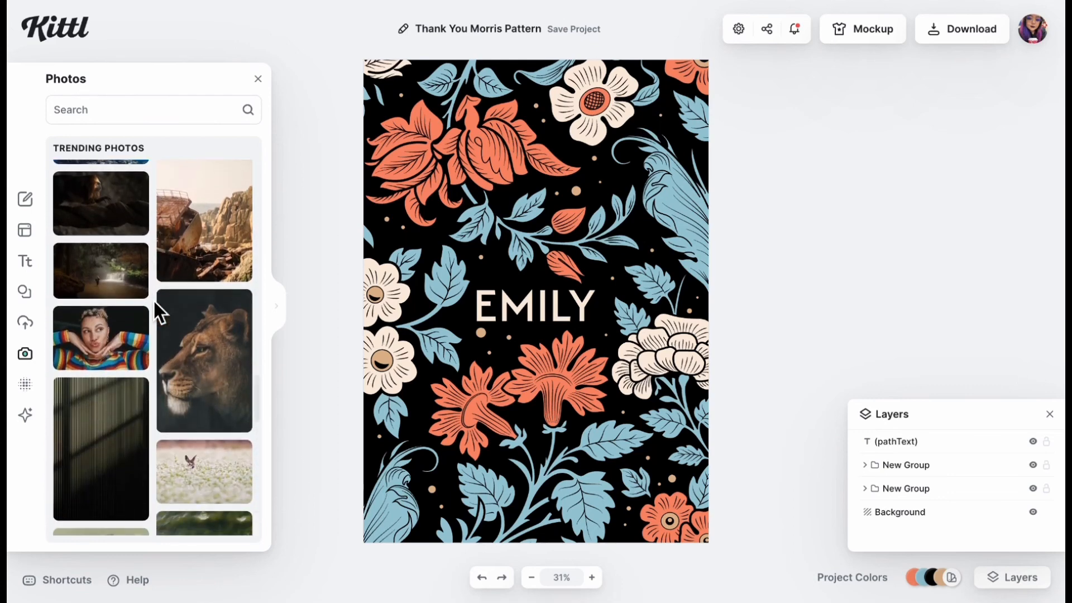
Open the textures library and examine the Grunge, Paper, Pattern, Crack, Grain and Plastic textures
click(25, 384)
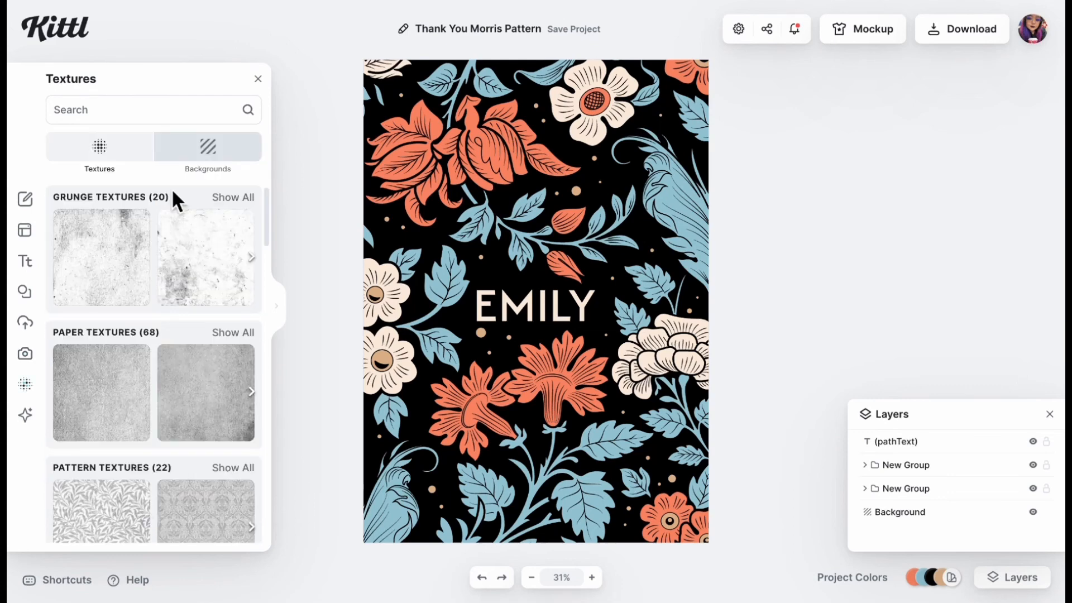
mouse_move(203, 283)
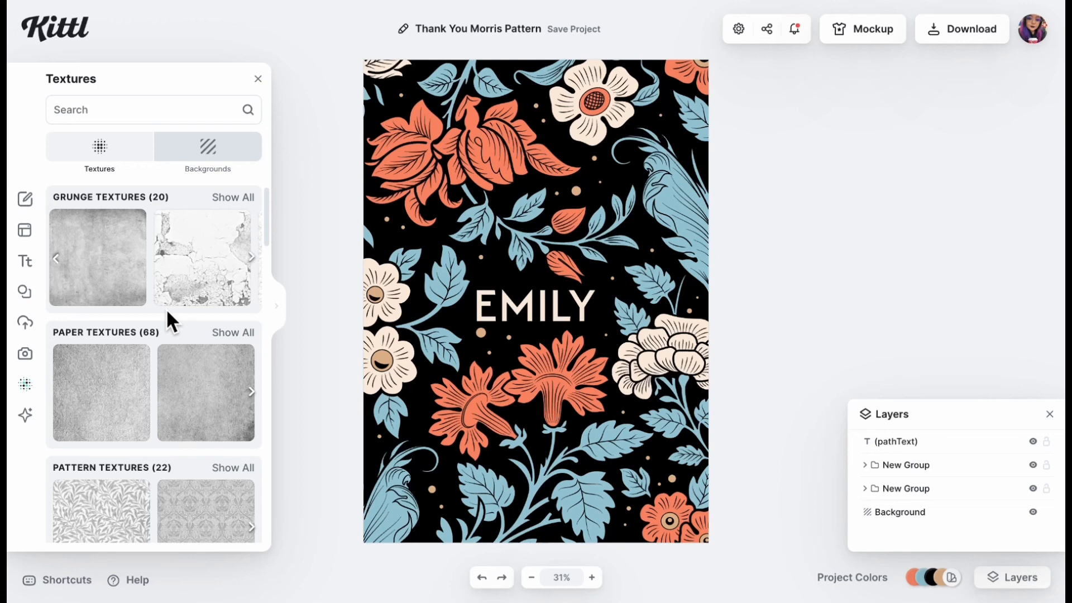
scroll(158, 360, down, 3)
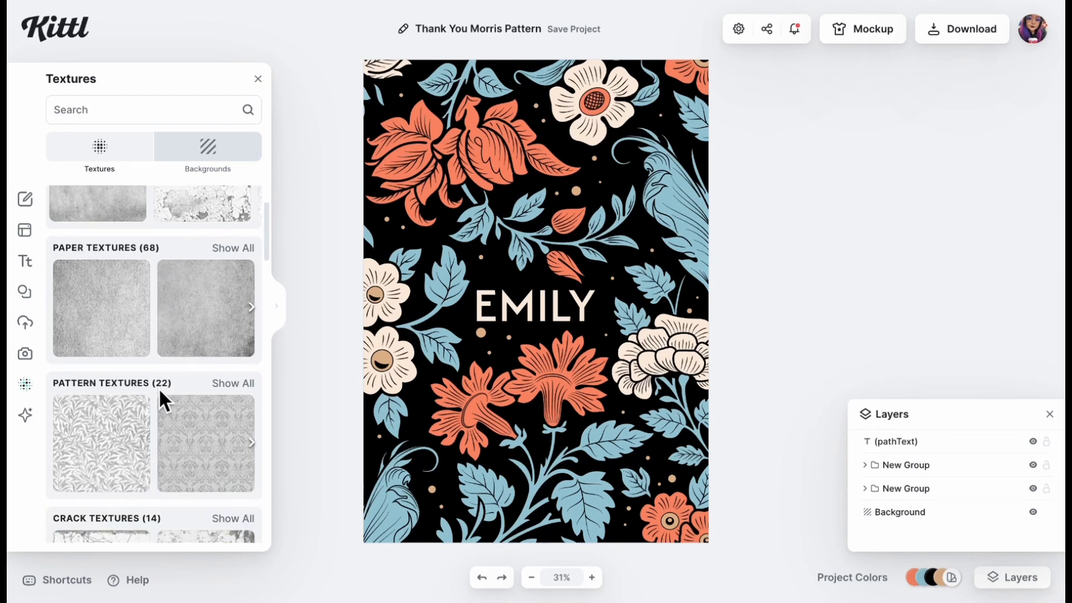
scroll(158, 387, down, 5)
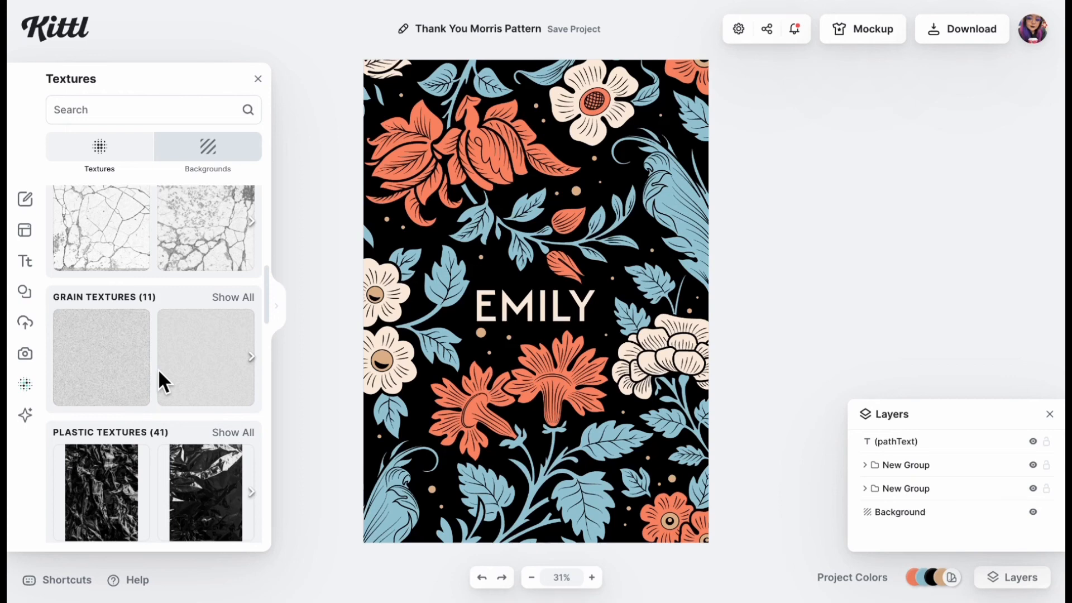
Open the Kittl AI generator and browse its image, clipart, vector and pattern styles
click(25, 415)
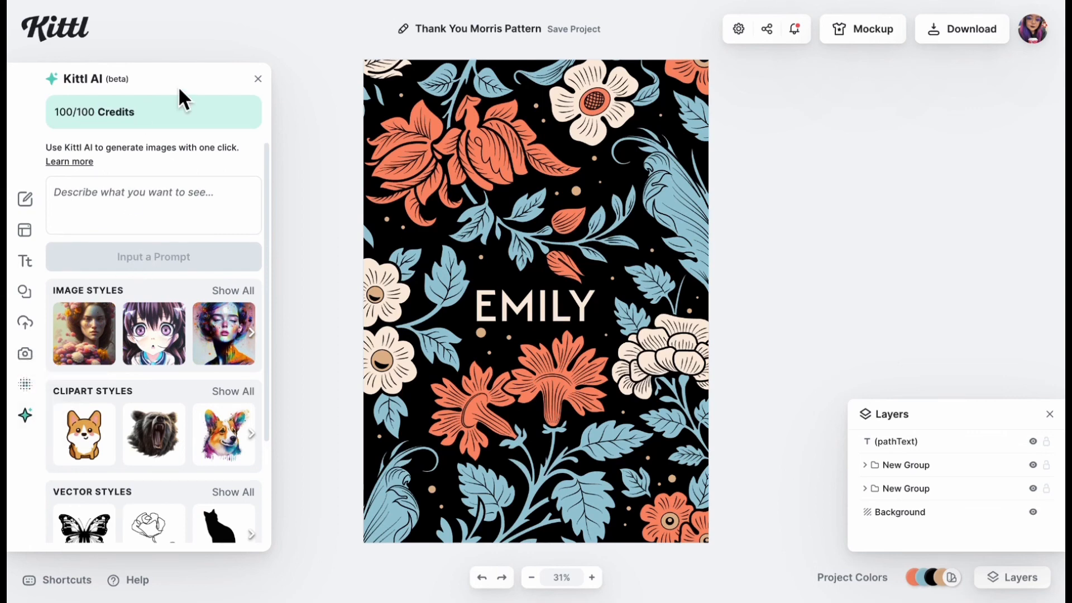
click(181, 191)
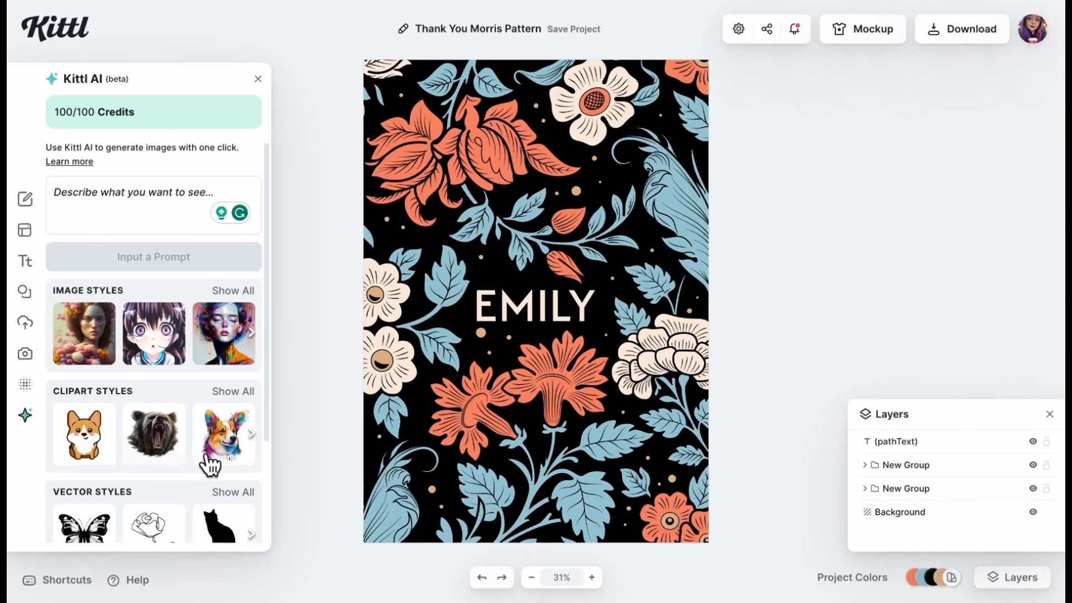
scroll(215, 475, down, 2)
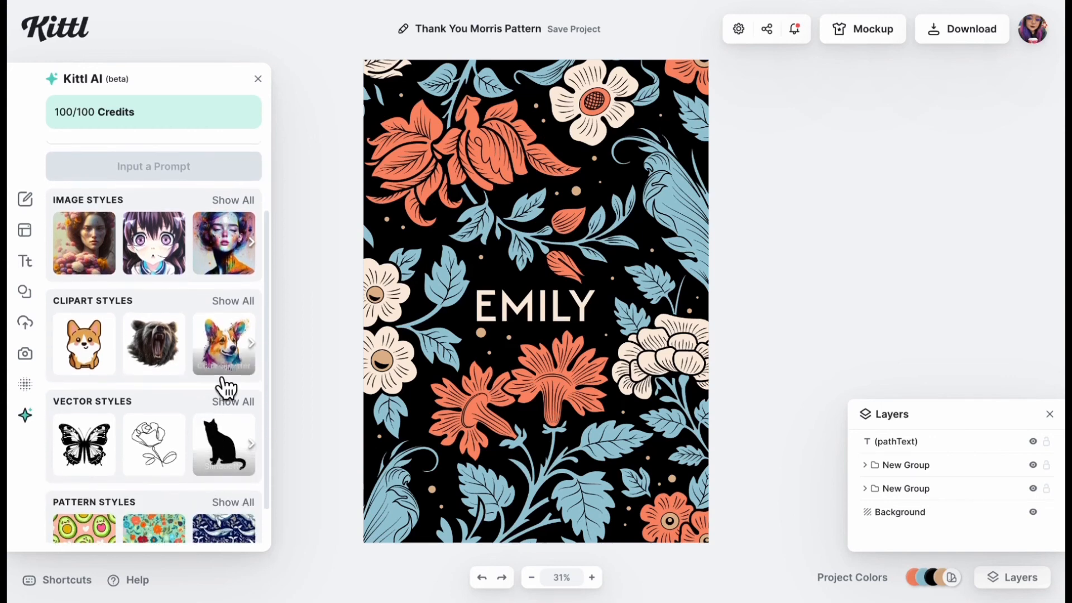
scroll(218, 390, down, 1)
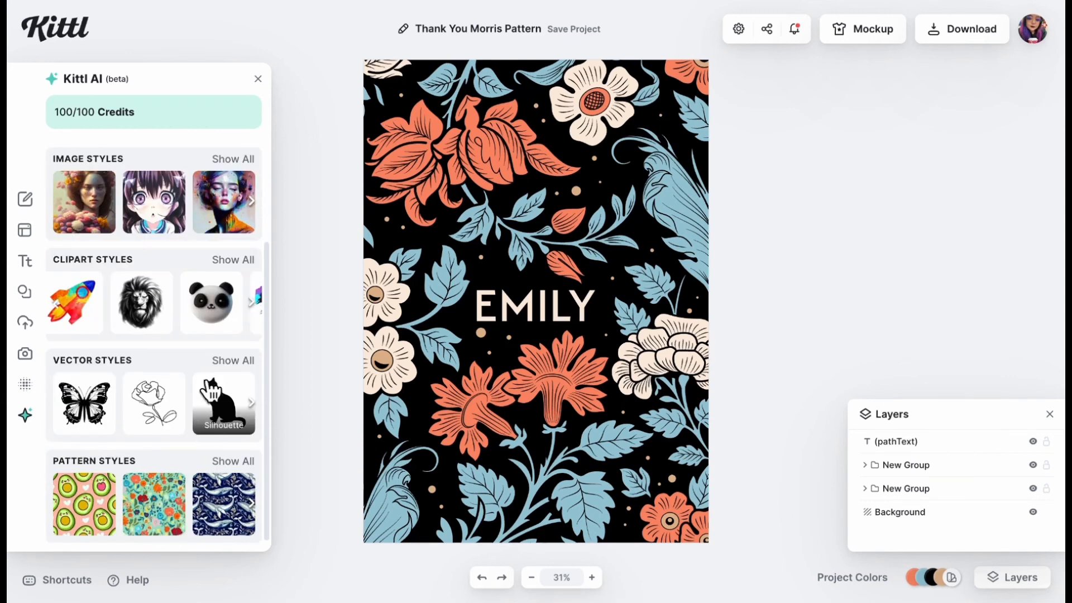
scroll(207, 402, right, 3)
scroll(230, 514, right, 2)
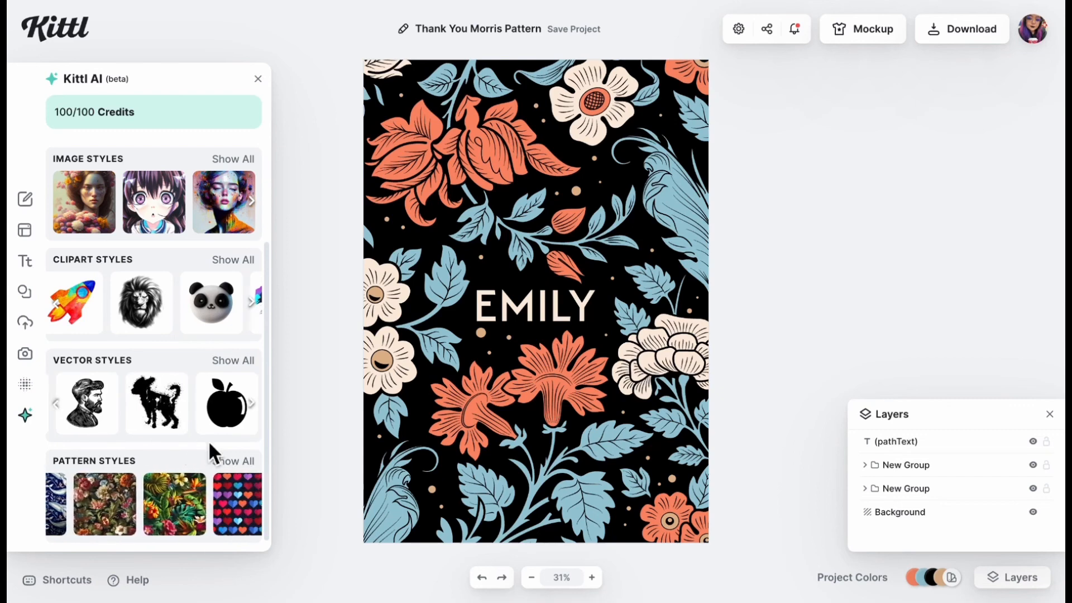
scroll(200, 347, up, 3)
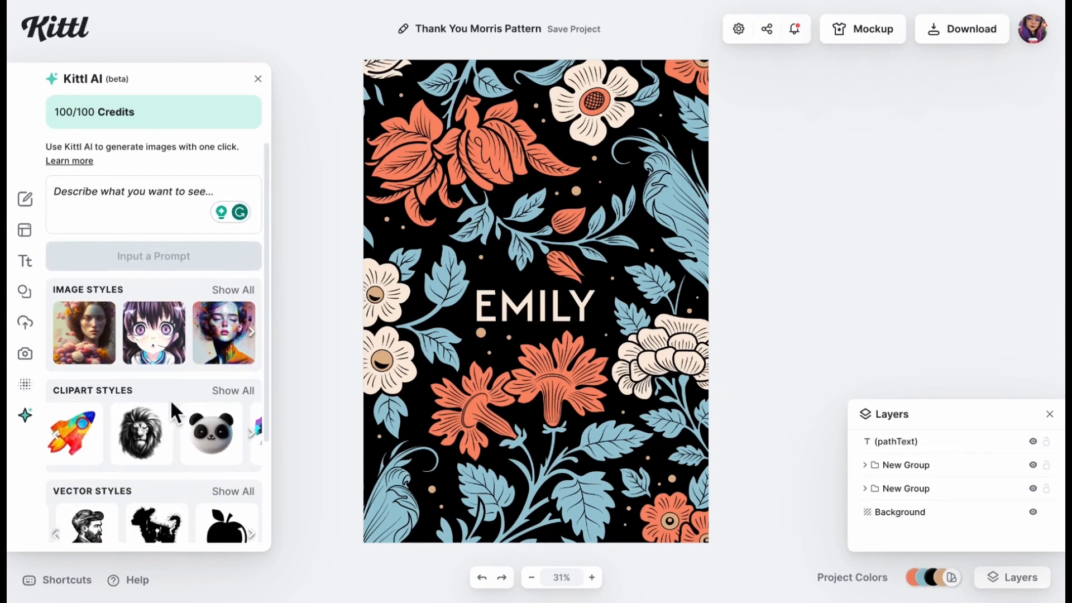
Show the full collection of AI pattern styles, examine it and close it again
scroll(170, 398, down, 3)
click(249, 461)
scroll(446, 351, down, 2)
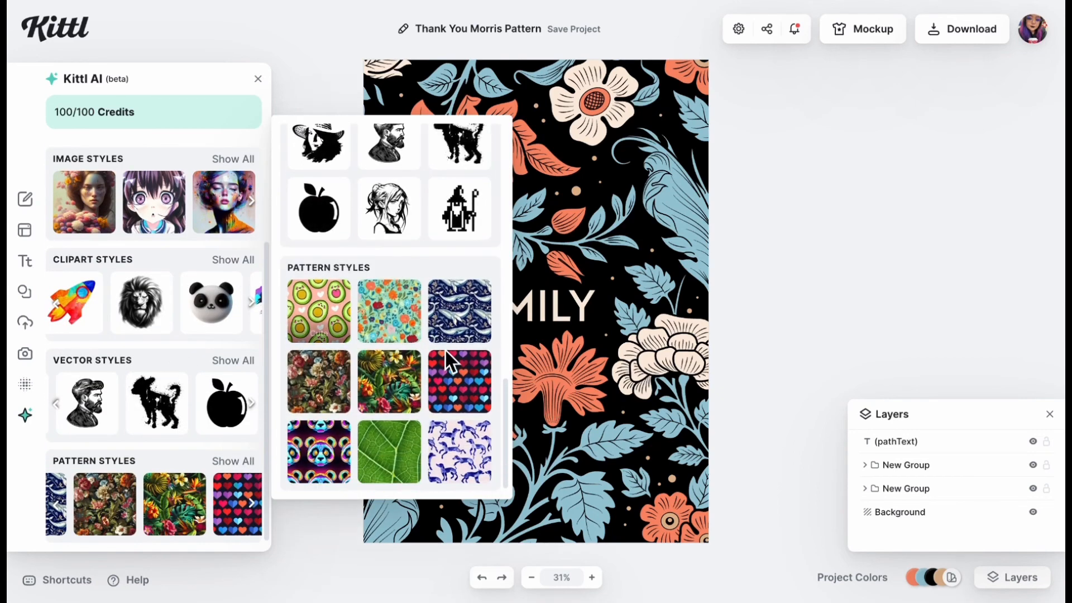
click(1010, 306)
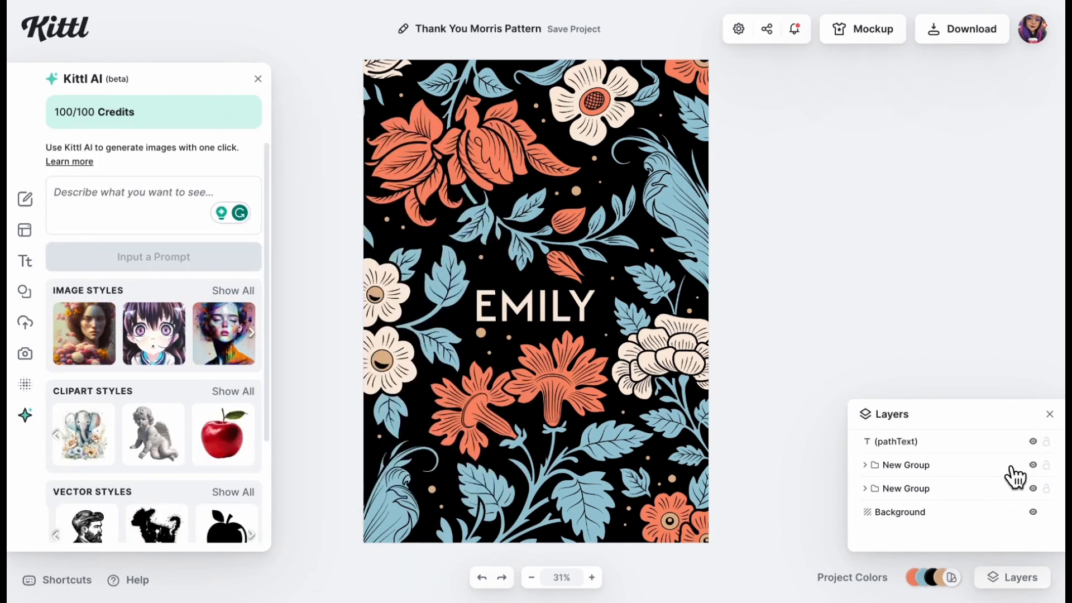
Reorder the layers so the text layer sits below the first group, and rename the text layer as jk
click(896, 502)
mouse_move(897, 496)
mouse_down()
mouse_move(885, 457)
mouse_move(885, 471)
mouse_move(897, 456)
mouse_move(892, 481)
mouse_up()
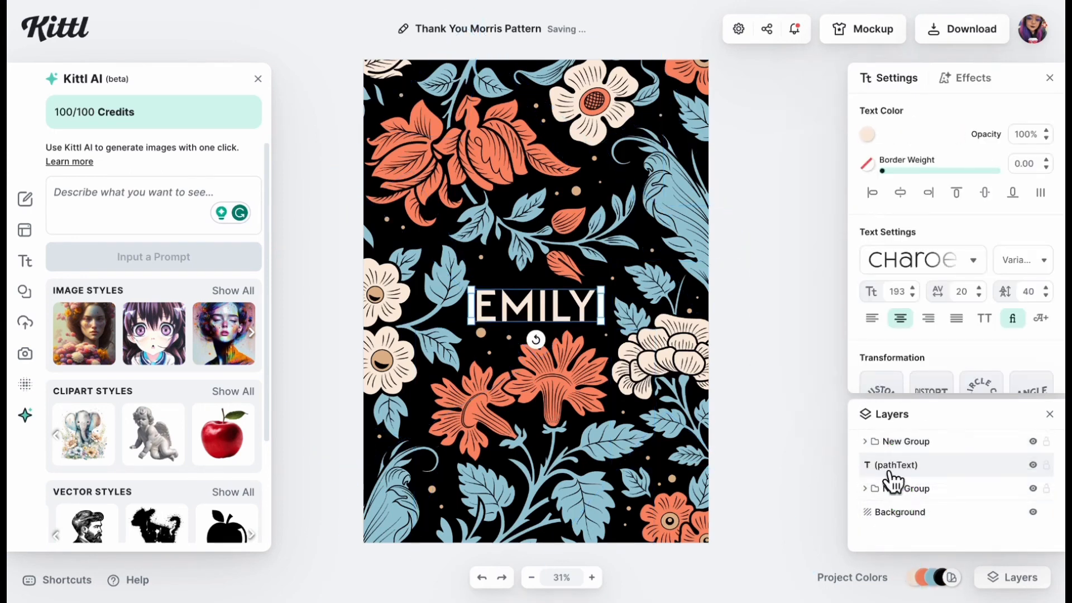
double_click(902, 468)
text(jk)
click(908, 542)
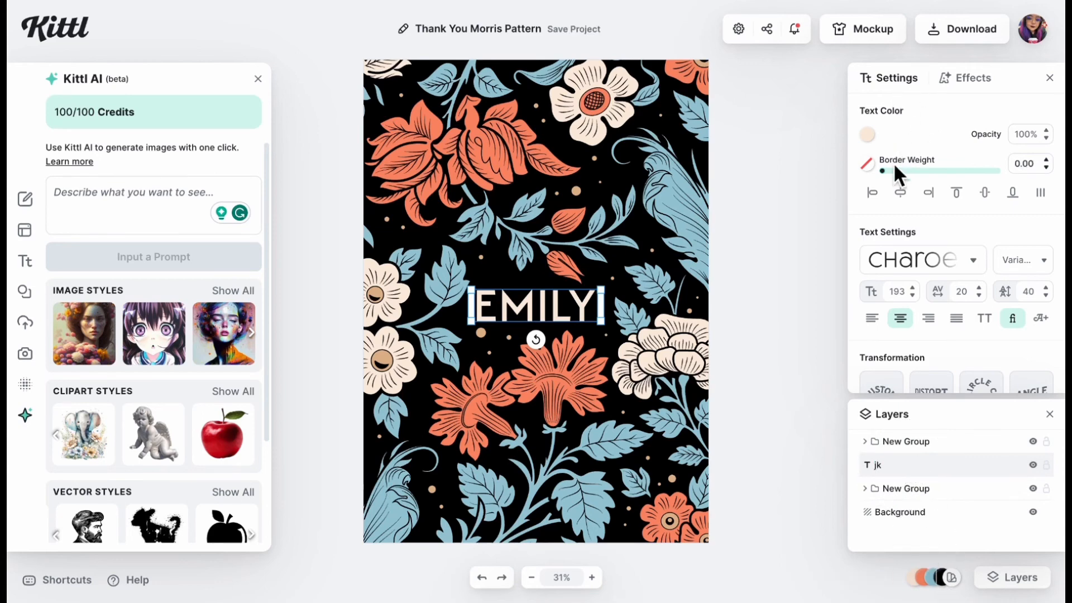
Try the Wave transformation on the name text in the middle of the card
scroll(856, 333, down, 2)
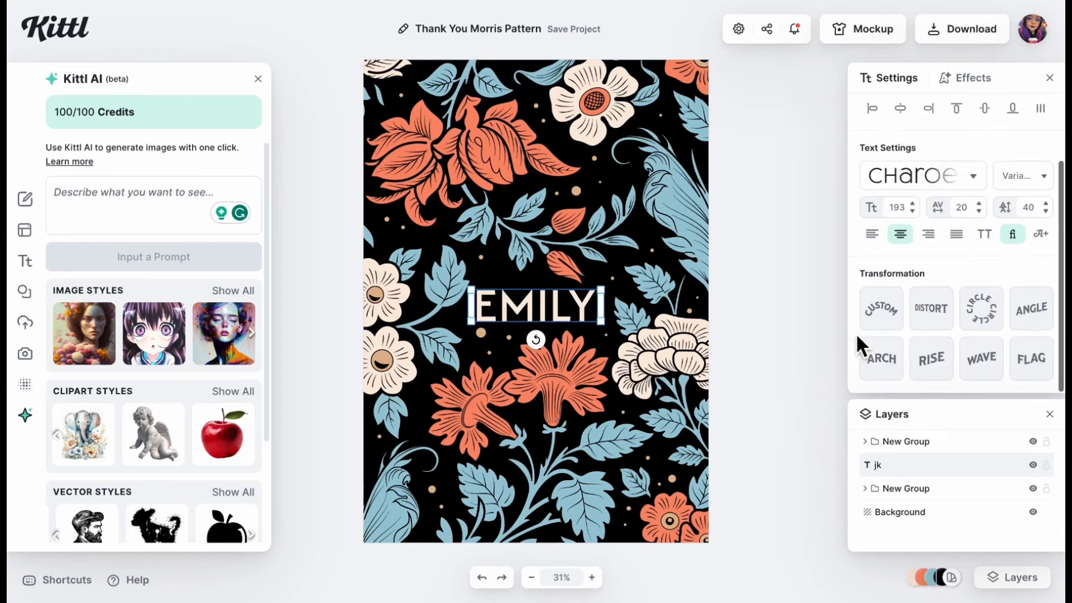
click(978, 369)
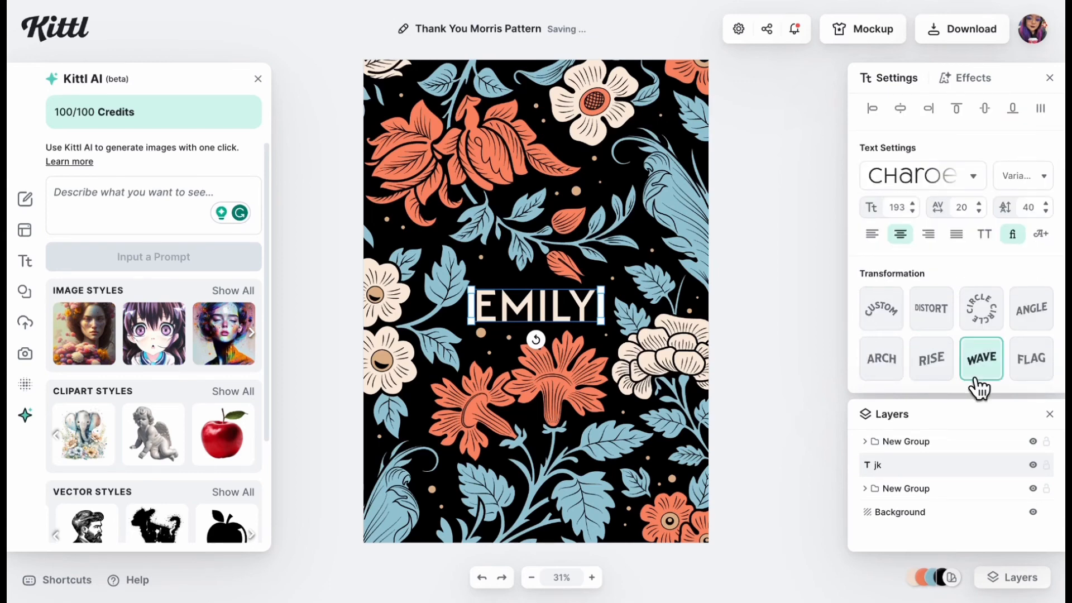
click(944, 373)
key(ctrl+z)
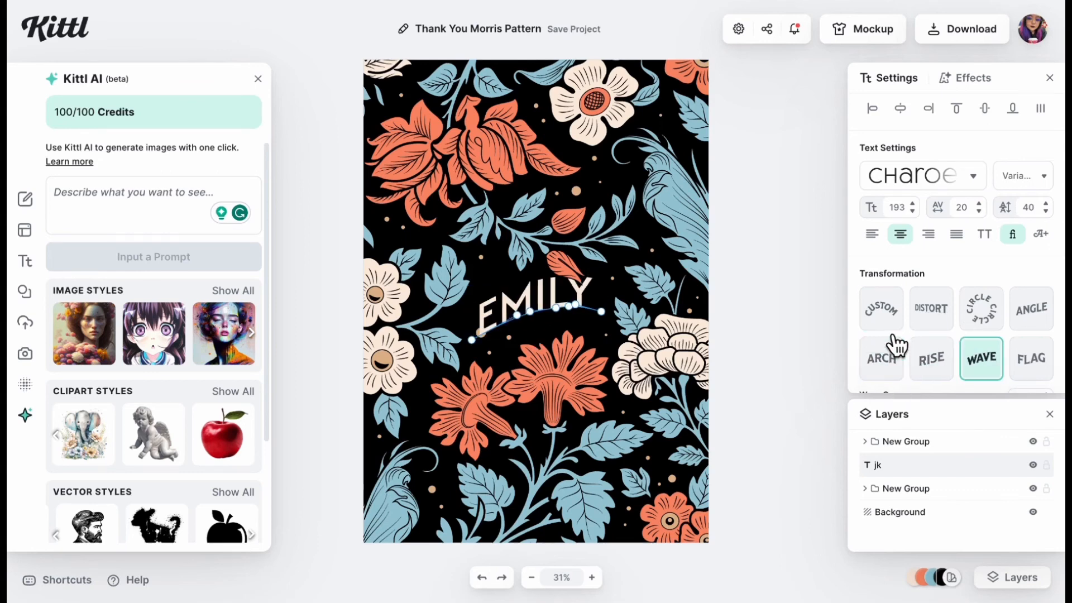
Apply the Rise transformation to the name text and bend its curve by moving a path handle
click(932, 377)
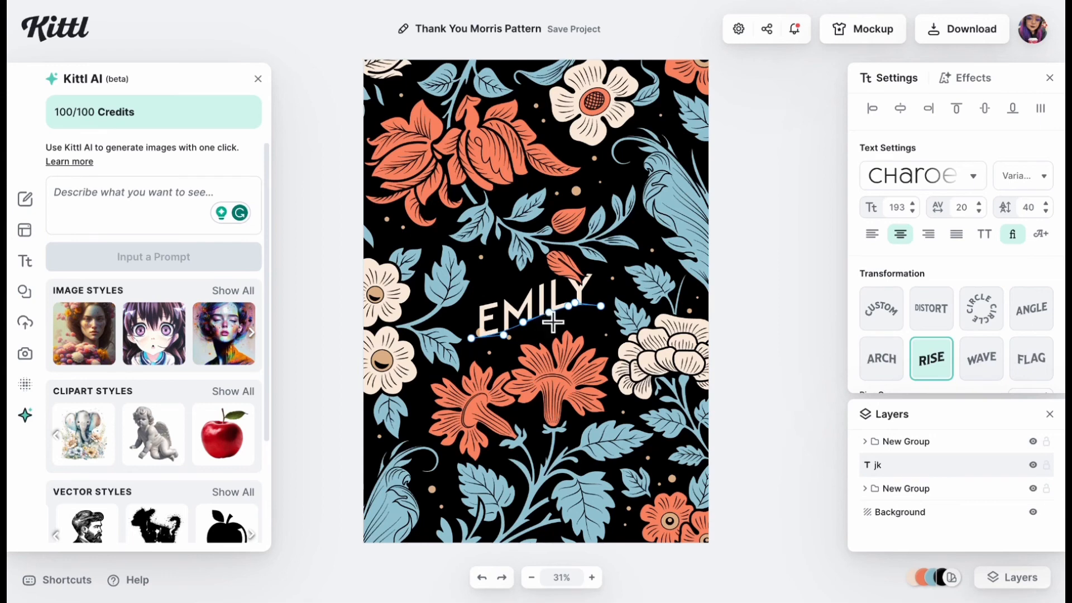
mouse_move(550, 320)
mouse_down()
mouse_move(552, 333)
mouse_move(588, 320)
mouse_move(590, 339)
mouse_up()
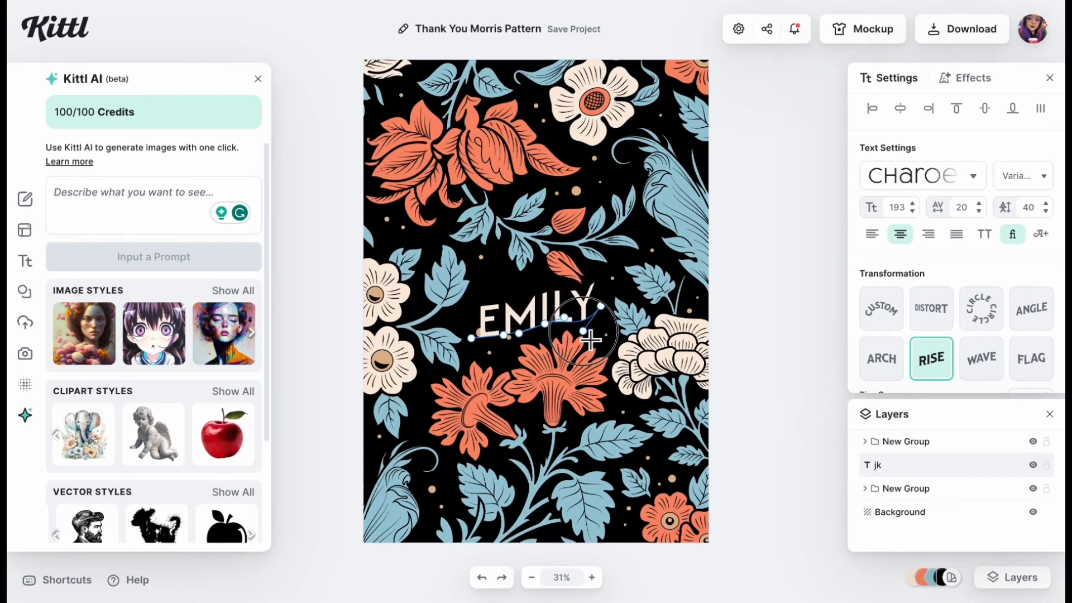
click(526, 351)
click(518, 326)
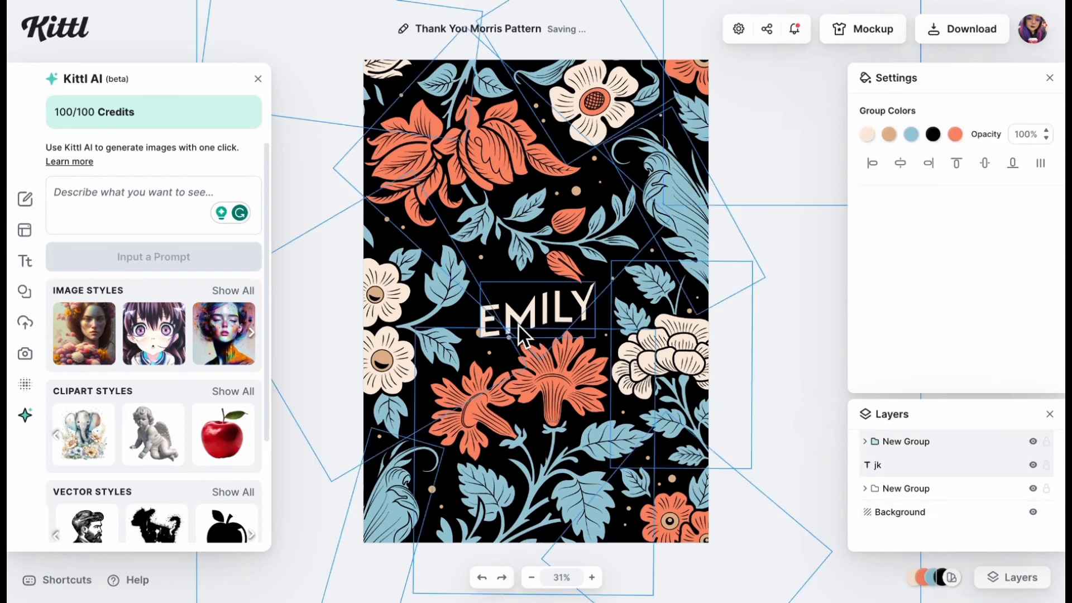
click(820, 279)
click(577, 310)
click(803, 182)
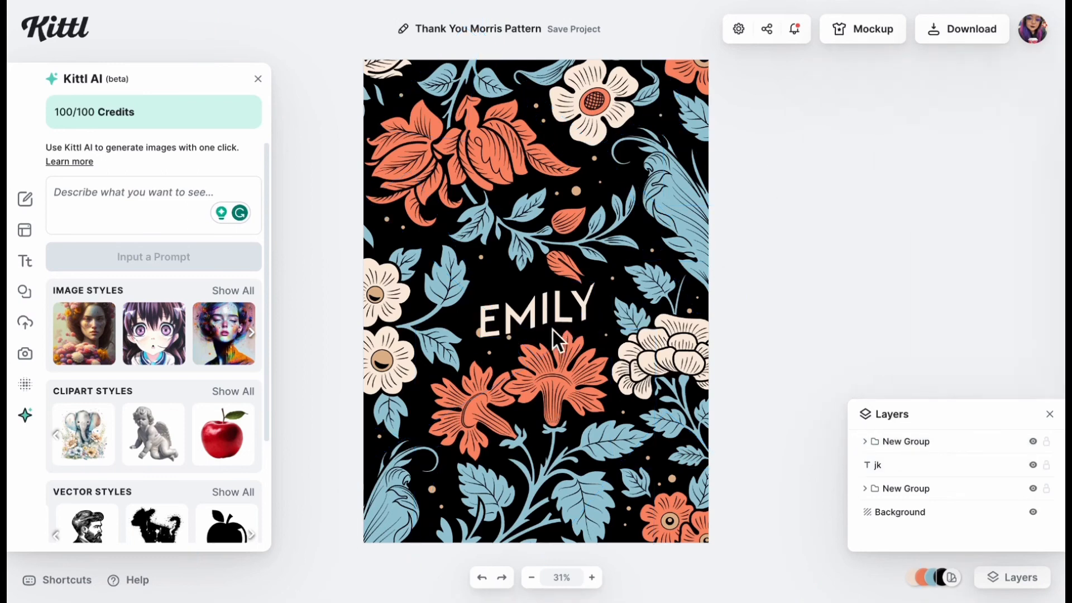
Select the name text and examine the weight in its variable font settings
double_click(551, 328)
scroll(951, 165, down, 1)
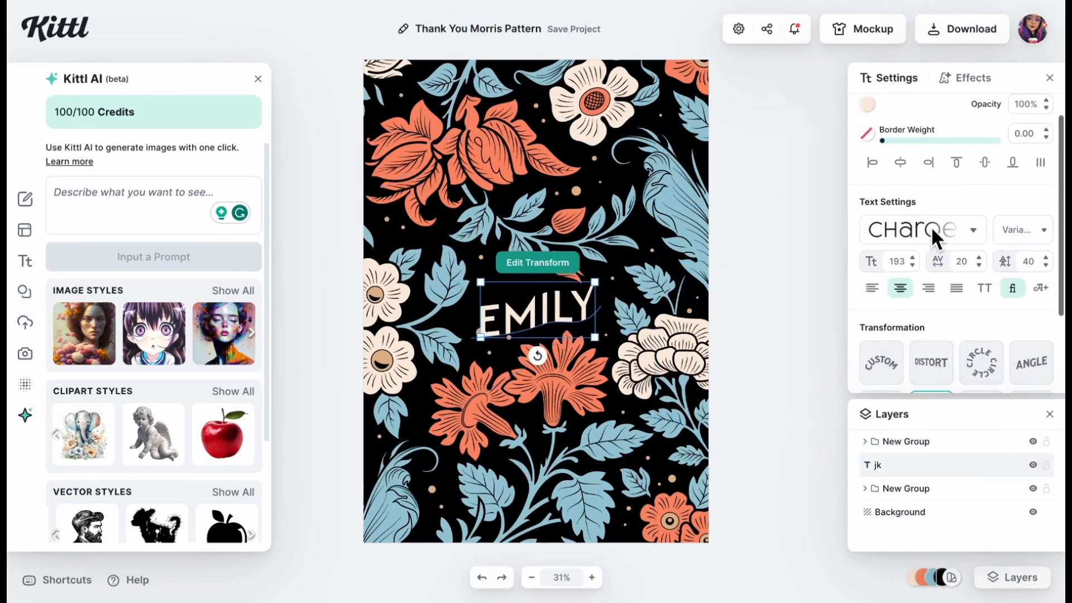
click(971, 226)
click(1044, 229)
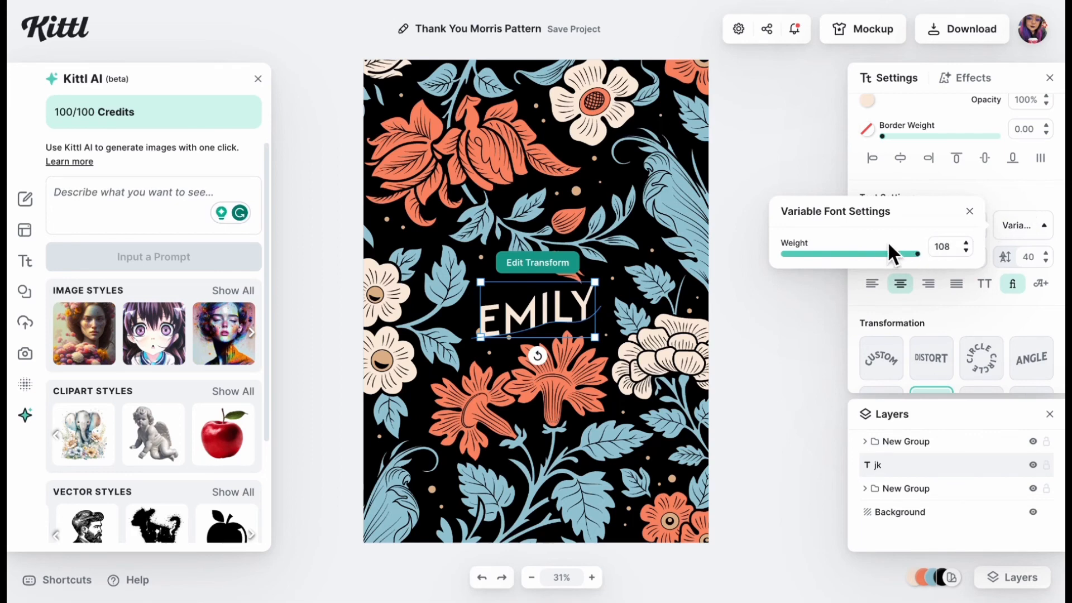
click(1026, 222)
Change the name text's transformation to Custom
scroll(949, 291, down, 2)
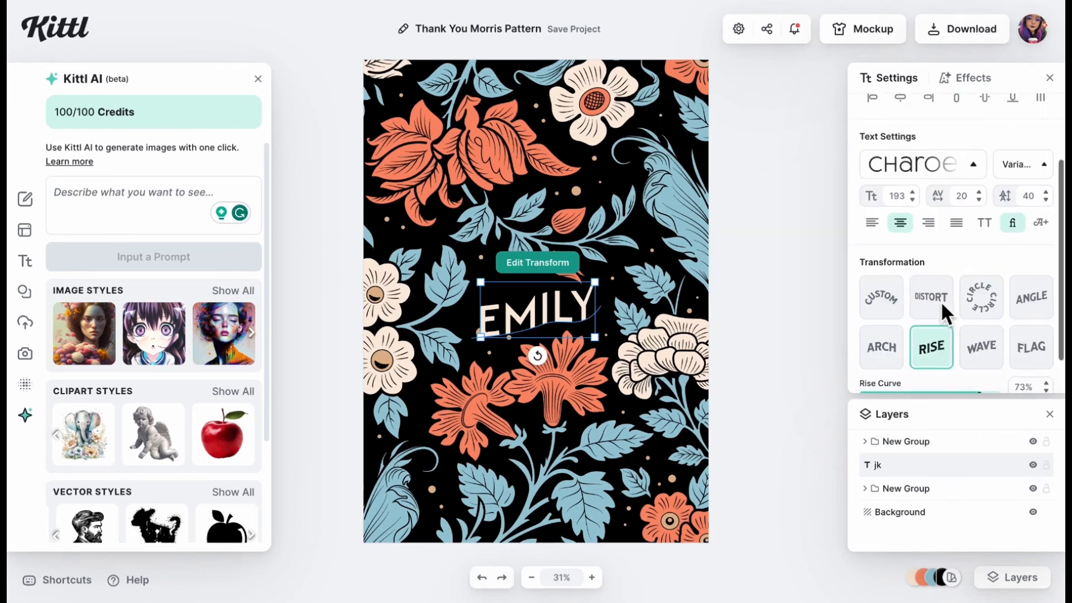
scroll(940, 300, down, 1)
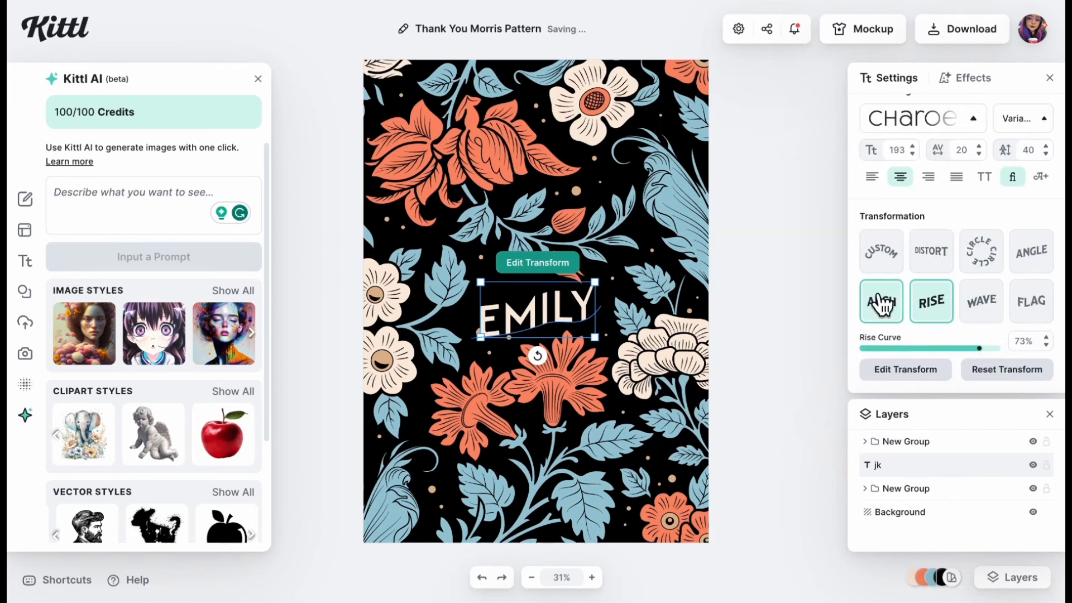
click(889, 254)
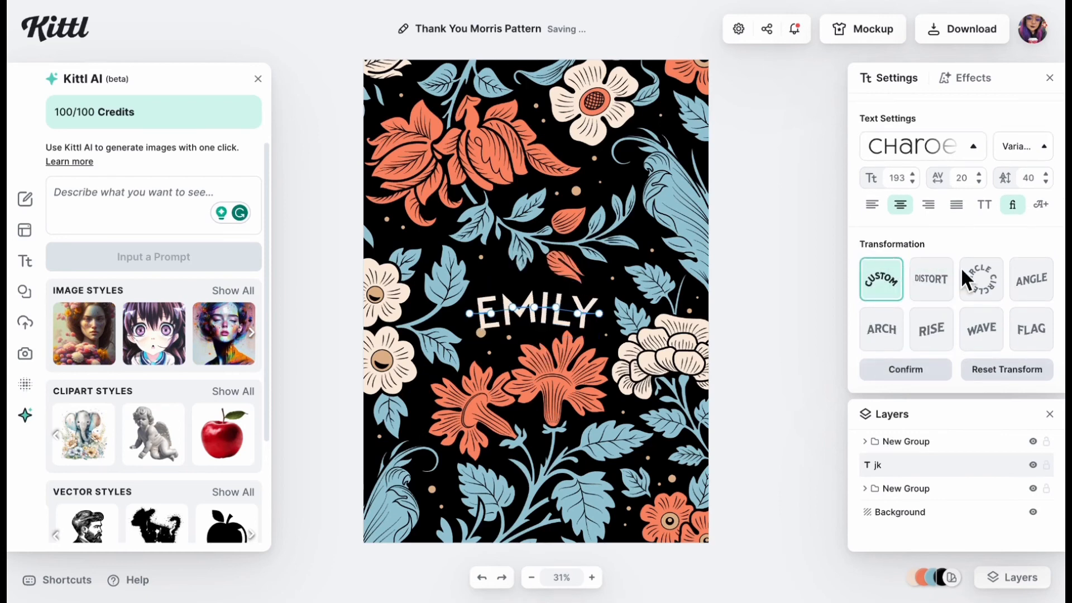
Apply the Block Shadow shading effect to the name text in the middle of the card
click(942, 289)
click(897, 282)
scroll(949, 201, up, 2)
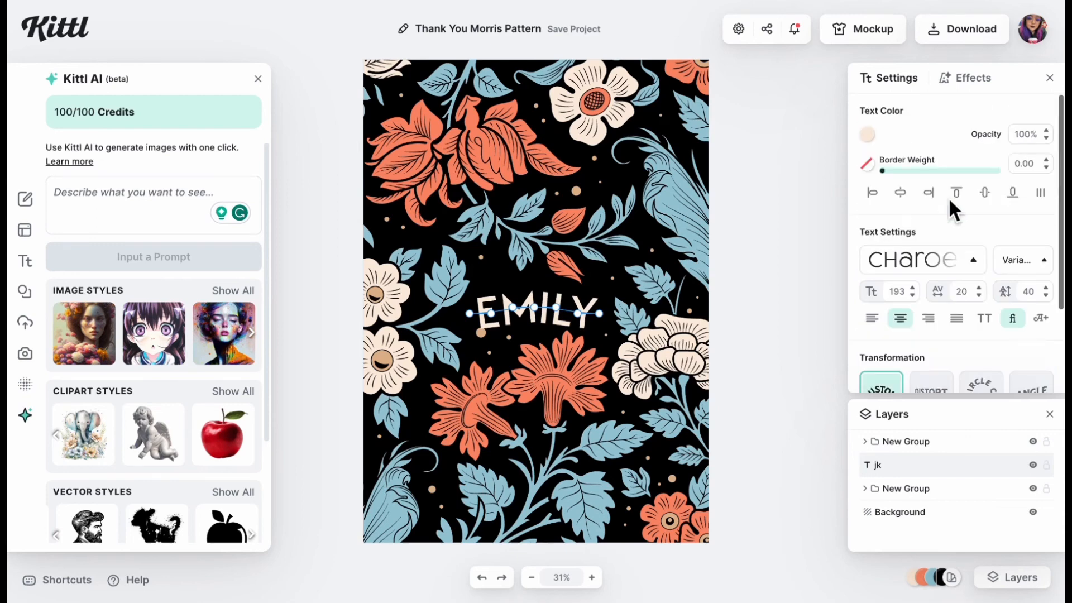
click(981, 92)
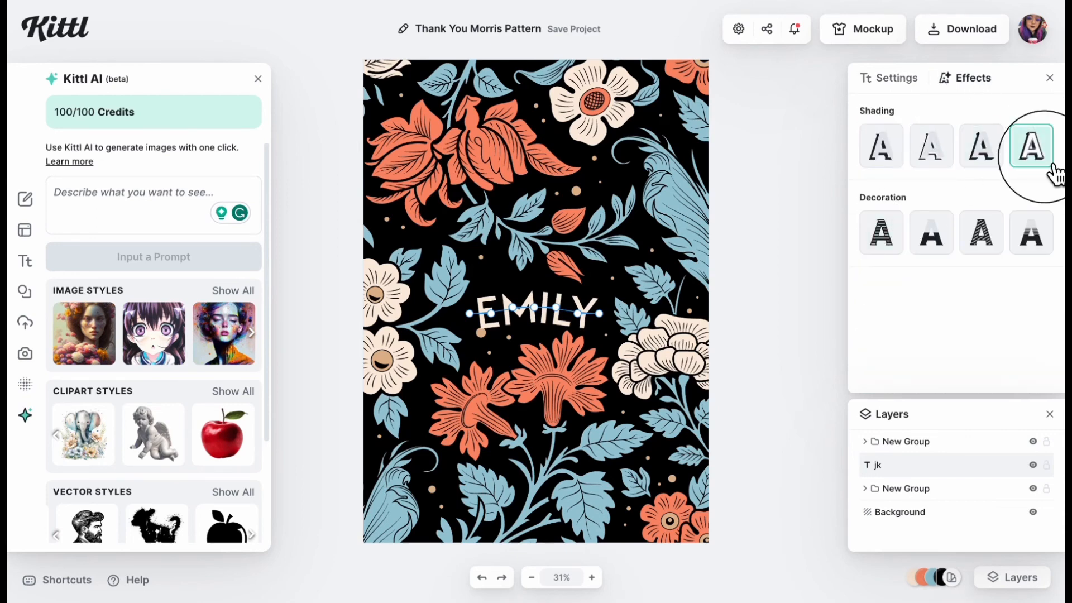
click(1051, 172)
click(994, 174)
scroll(893, 263, down, 1)
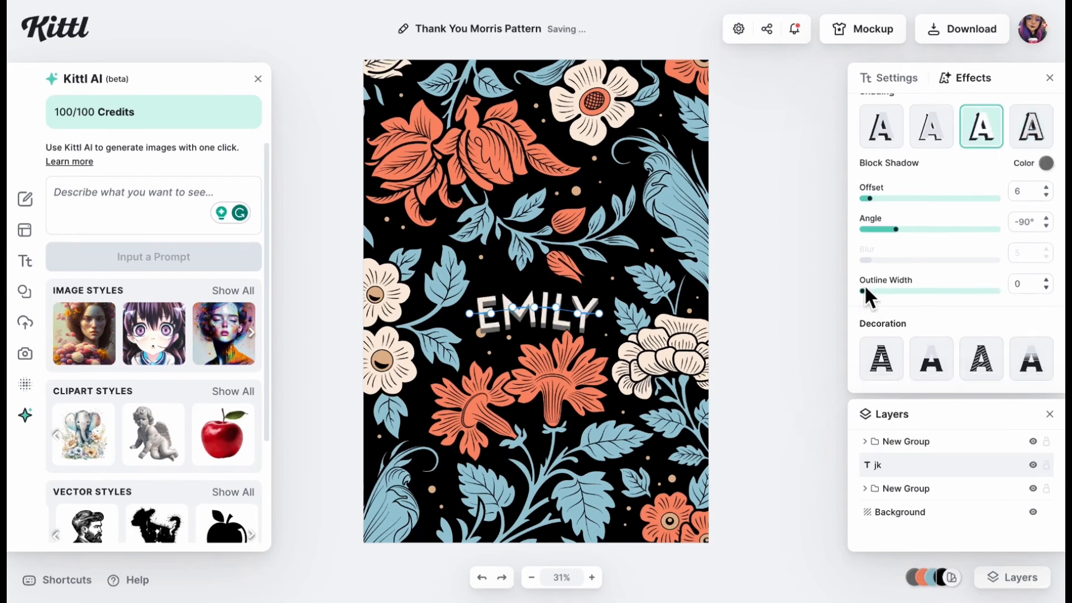
mouse_move(863, 291)
mouse_down()
mouse_move(893, 291)
mouse_move(863, 291)
mouse_move(895, 306)
mouse_move(863, 307)
mouse_up()
Try the Ocean Blue, Candy Shop, Deep Wood and Lilac Wine color palettes on the card design
click(896, 79)
scroll(972, 307, down, 2)
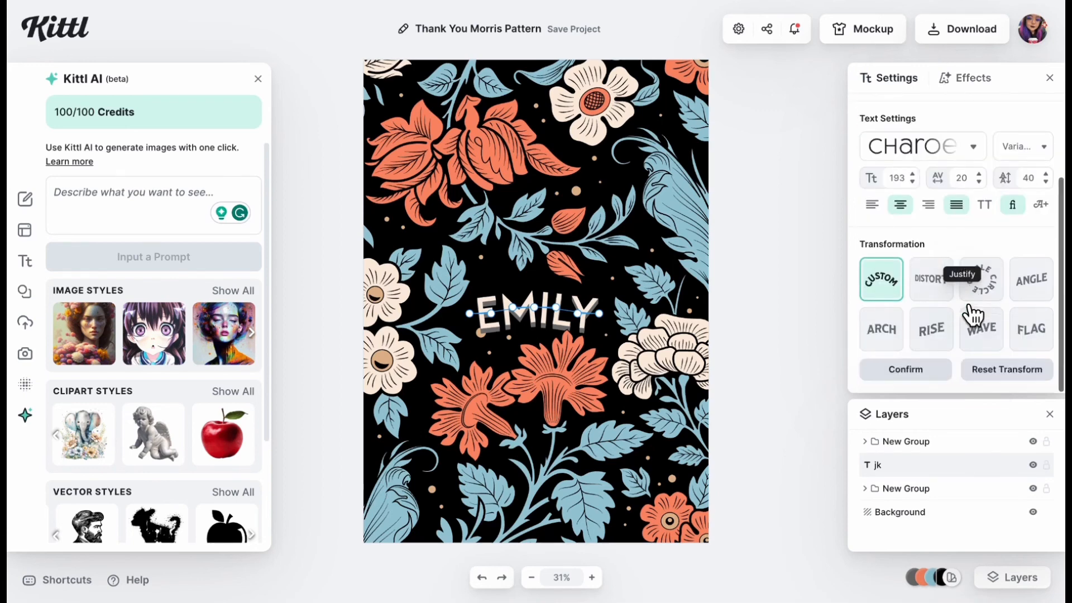
click(952, 578)
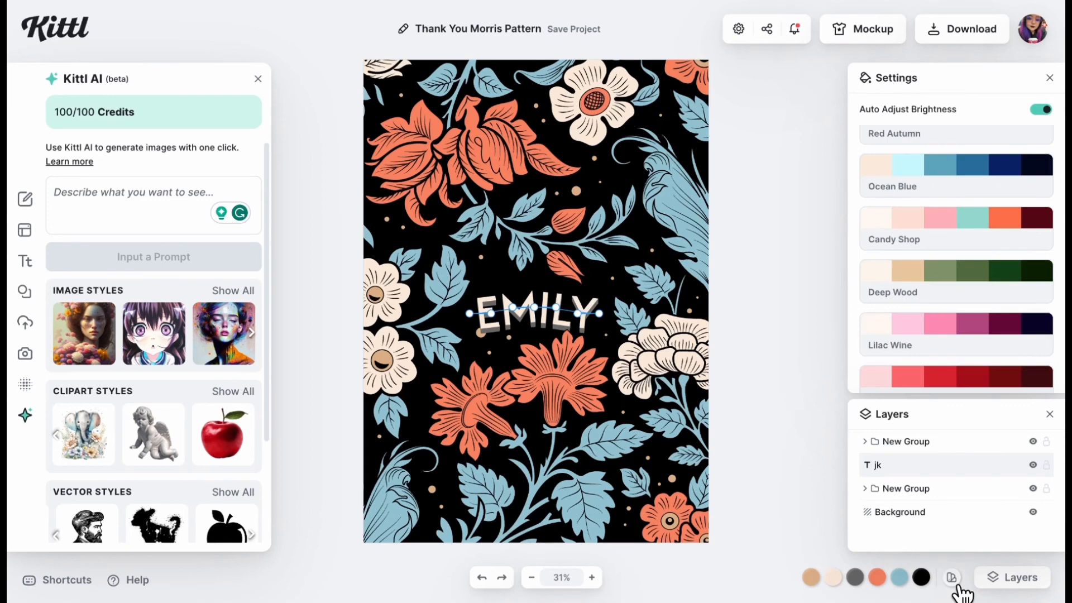
click(961, 167)
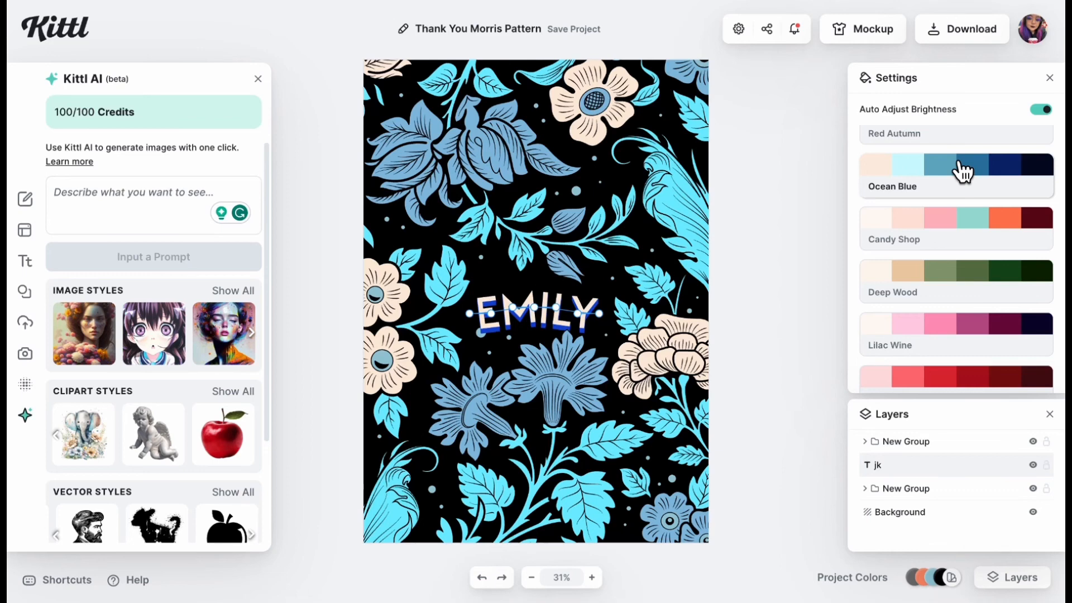
click(963, 239)
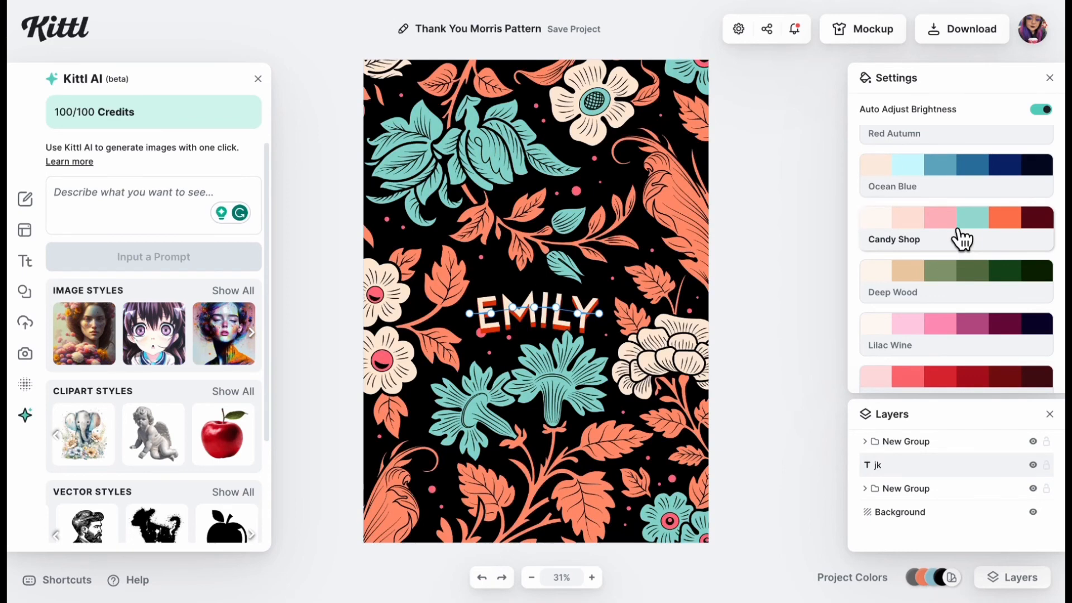
scroll(960, 237, down, 1)
click(957, 234)
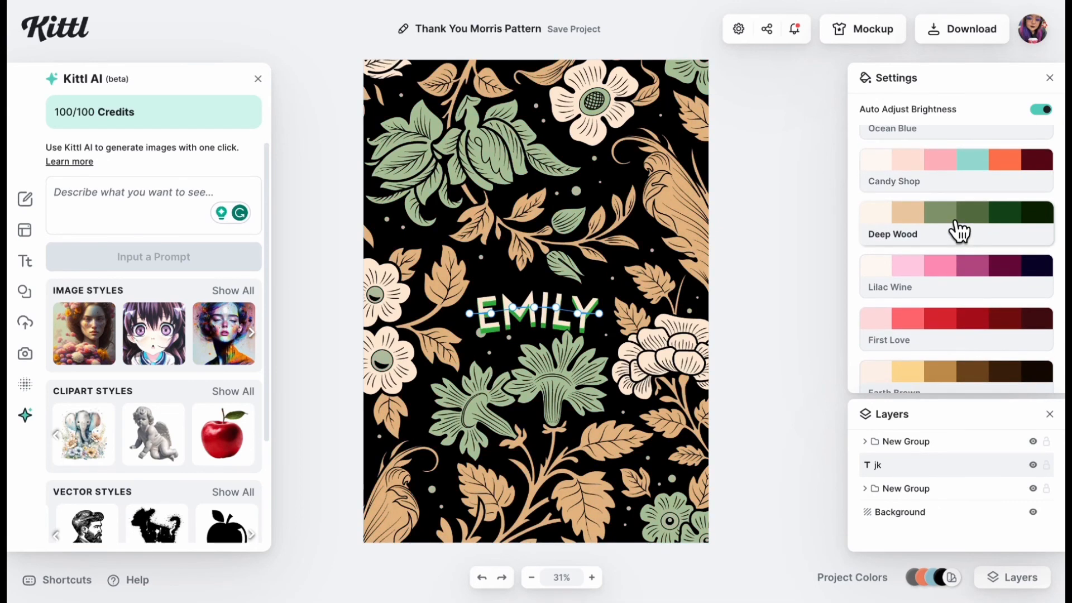
click(949, 279)
Try the First Love, Earth Brown, Grayscale and Retro Toy color palettes on the card, then deselect the text
scroll(949, 279, down, 1)
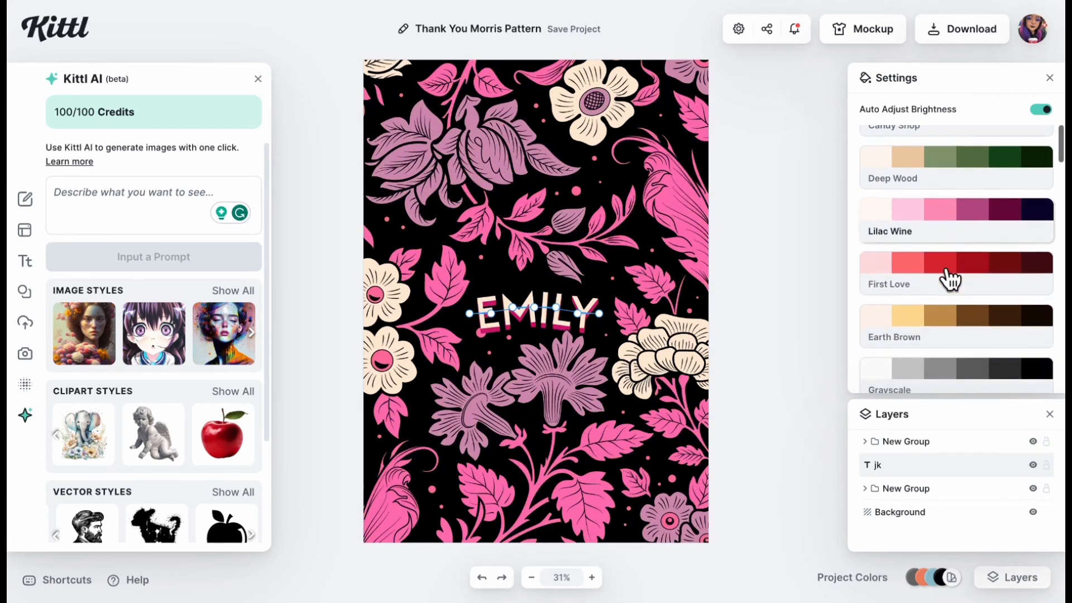
click(956, 279)
click(959, 323)
click(962, 373)
scroll(962, 384, down, 2)
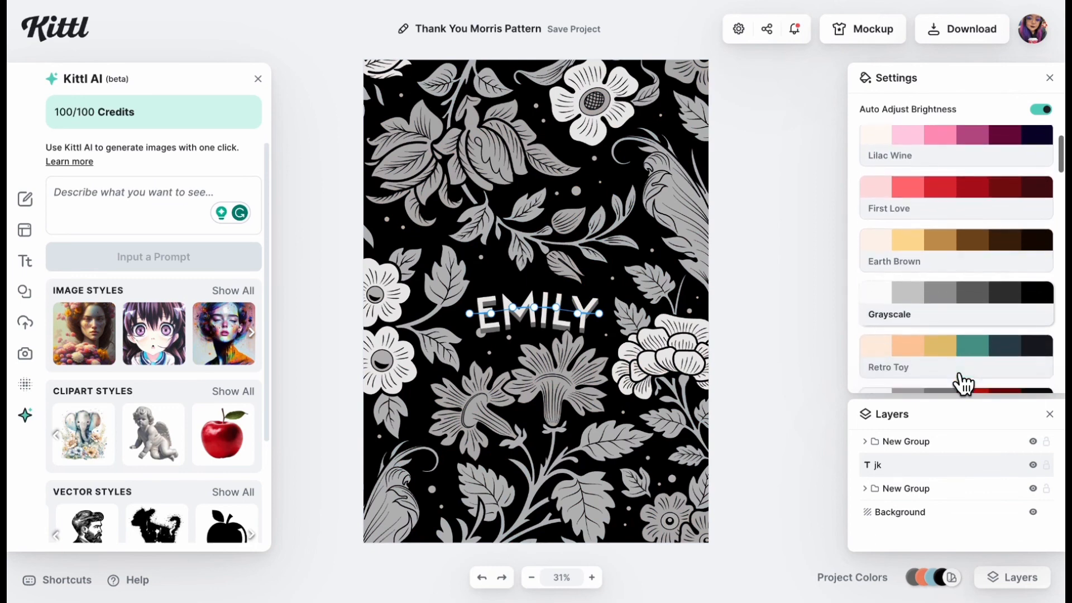
scroll(958, 291, down, 1)
click(957, 291)
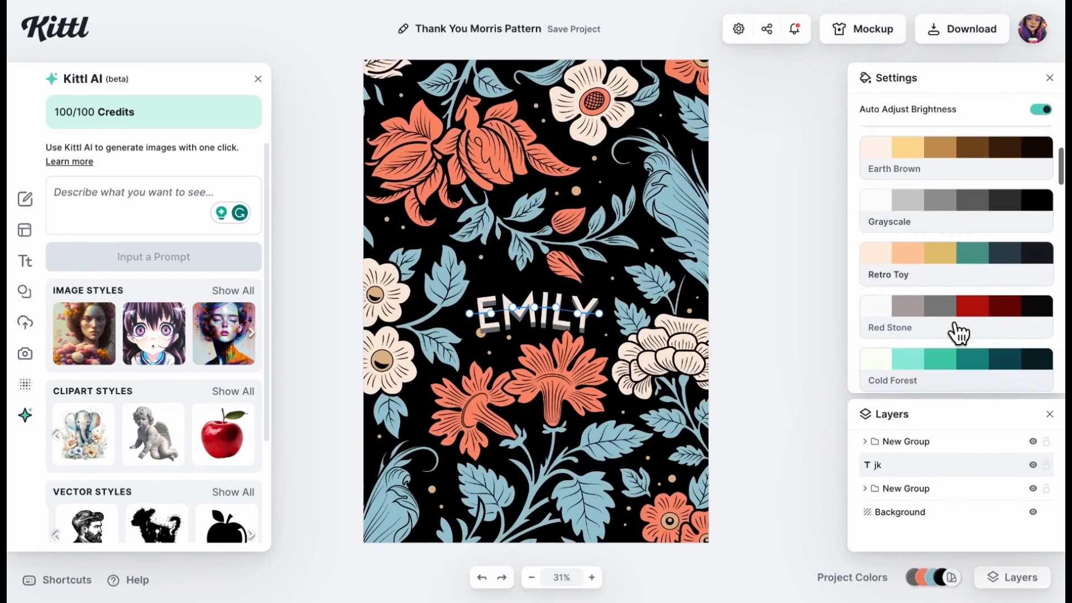
click(856, 186)
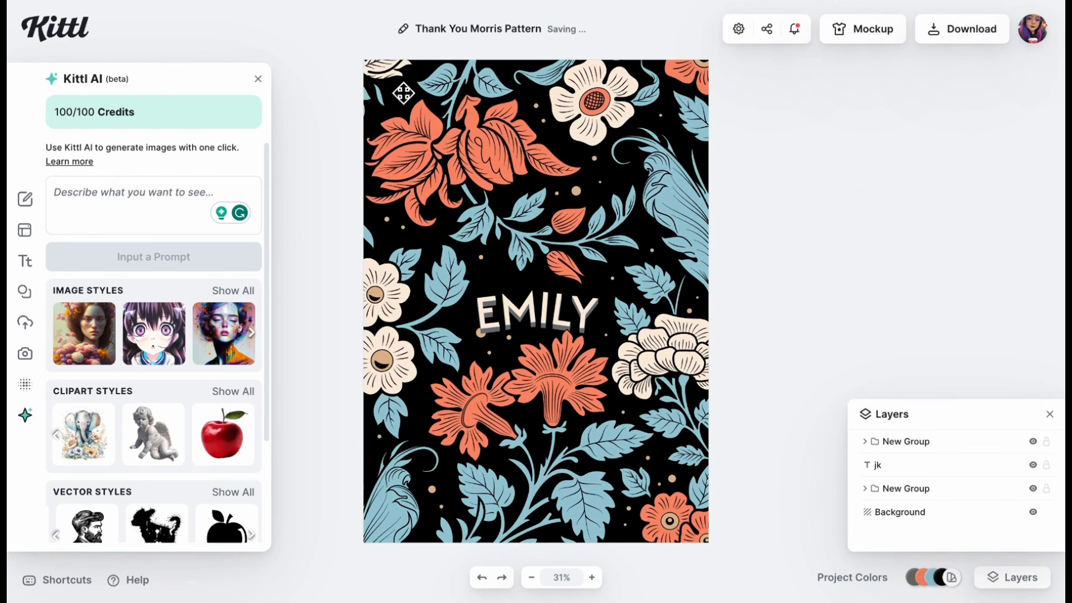
Leave the editor for the Kittl design gallery and browse the trending designs
click(71, 33)
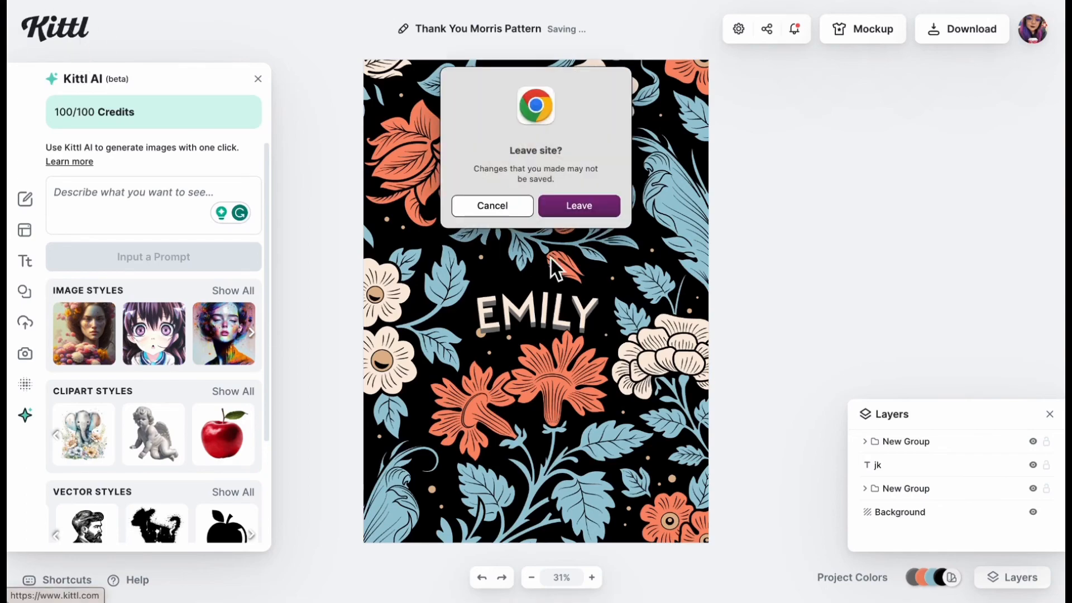
click(579, 206)
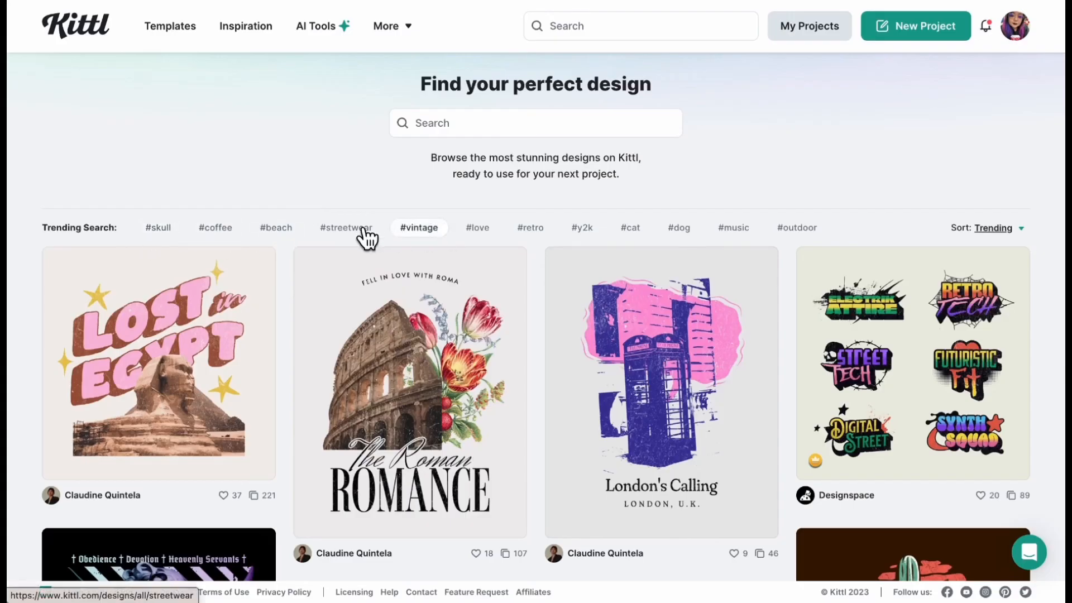
click(592, 133)
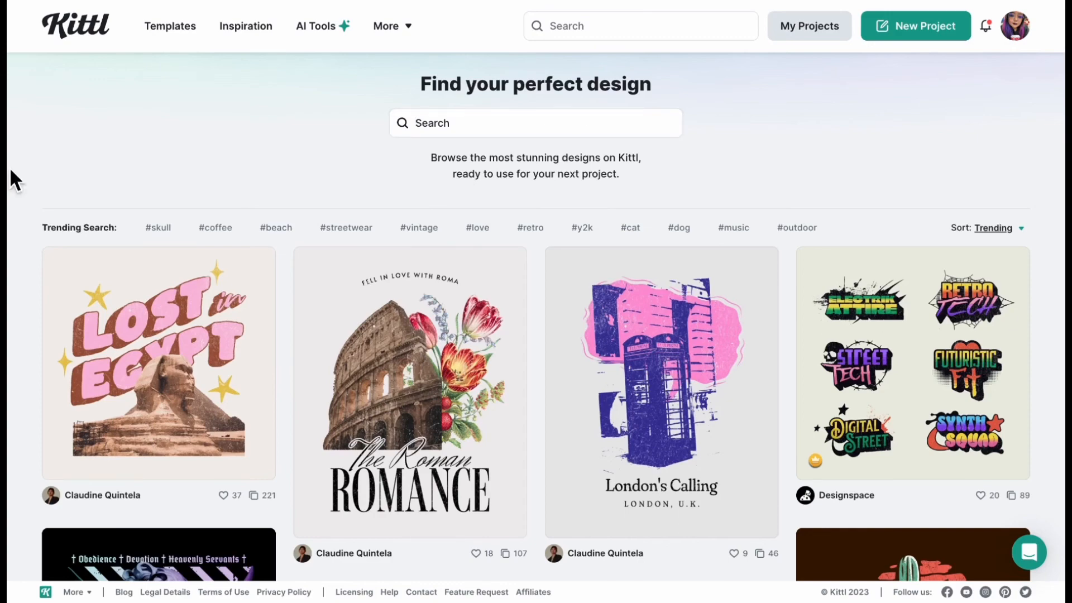
scroll(11, 171, down, 7)
scroll(10, 169, down, 10)
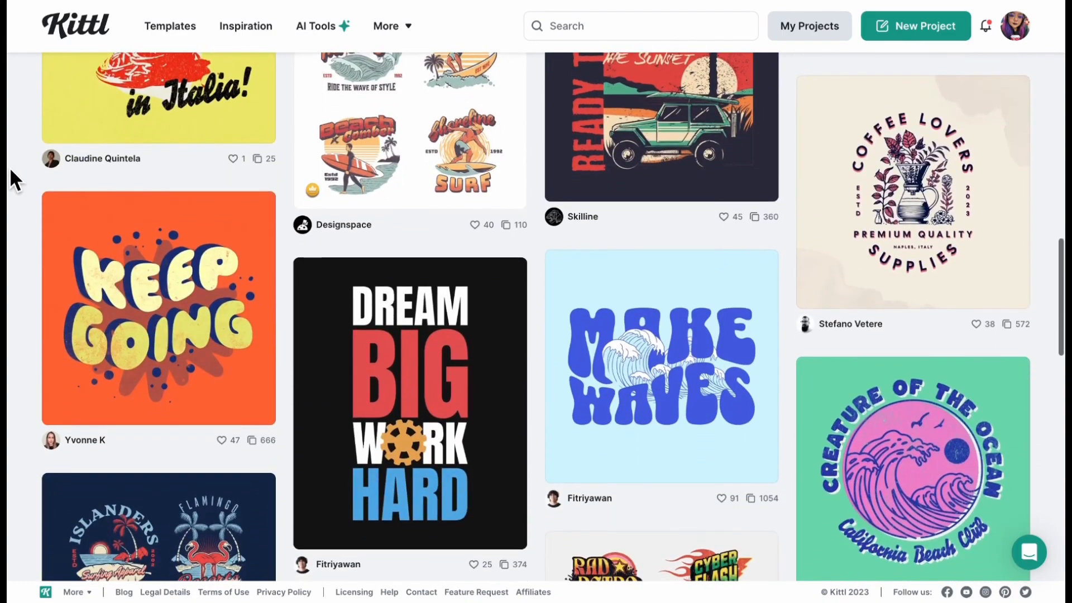
scroll(9, 167, down, 5)
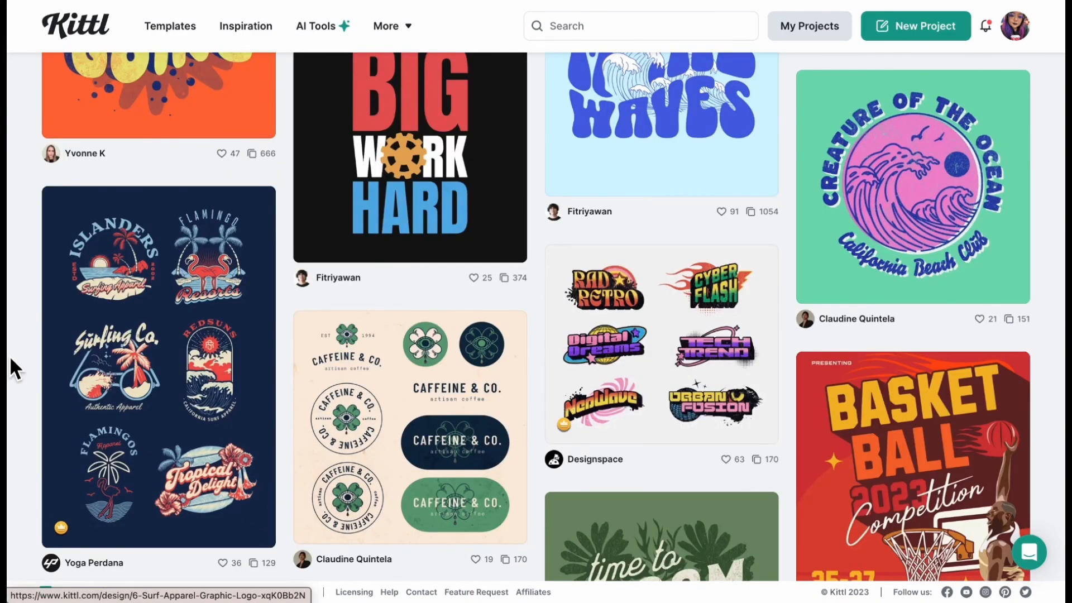
scroll(8, 356, down, 15)
scroll(10, 342, down, 12)
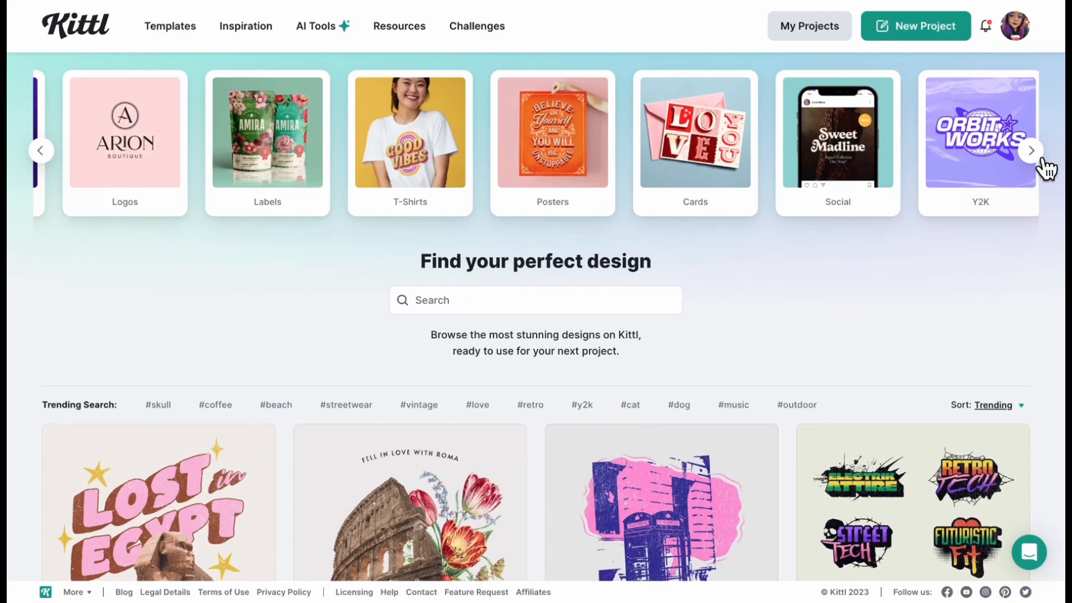
Open the Social design category and look through its designs
click(1042, 162)
click(726, 159)
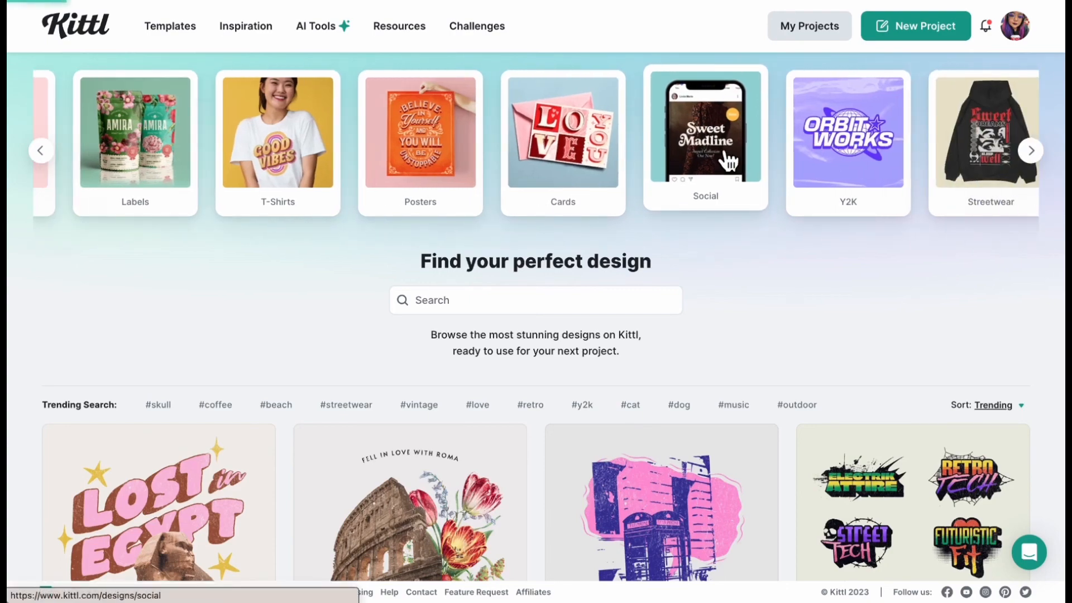
scroll(10, 395, down, 5)
scroll(11, 395, up, 5)
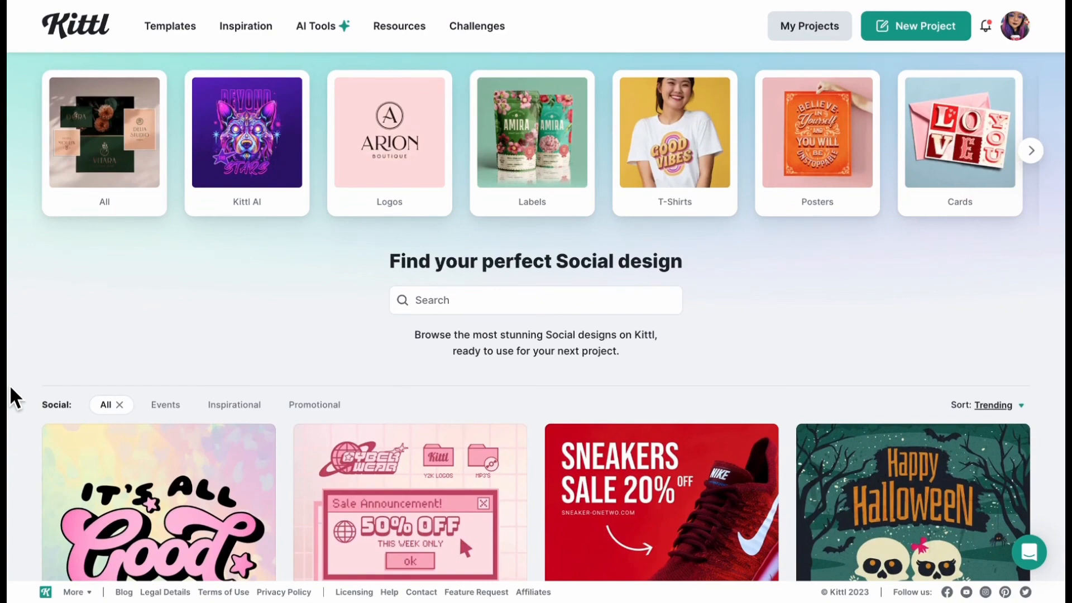
Open the Kittl challenges information and review how it works, the three steps and the challenge rules
mouse_move(478, 27)
click(504, 87)
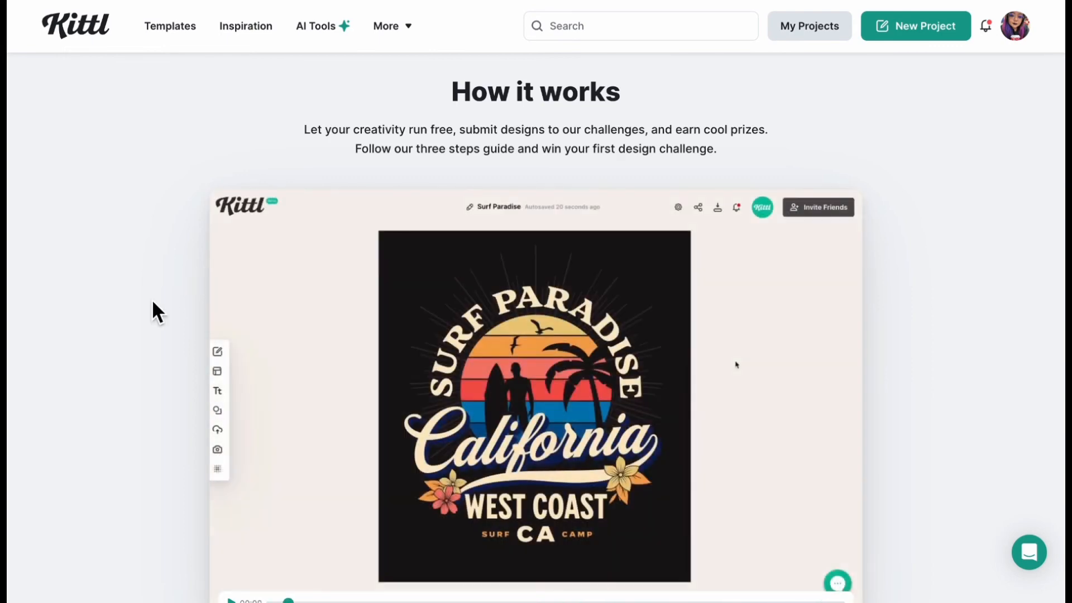
scroll(152, 299, down, 10)
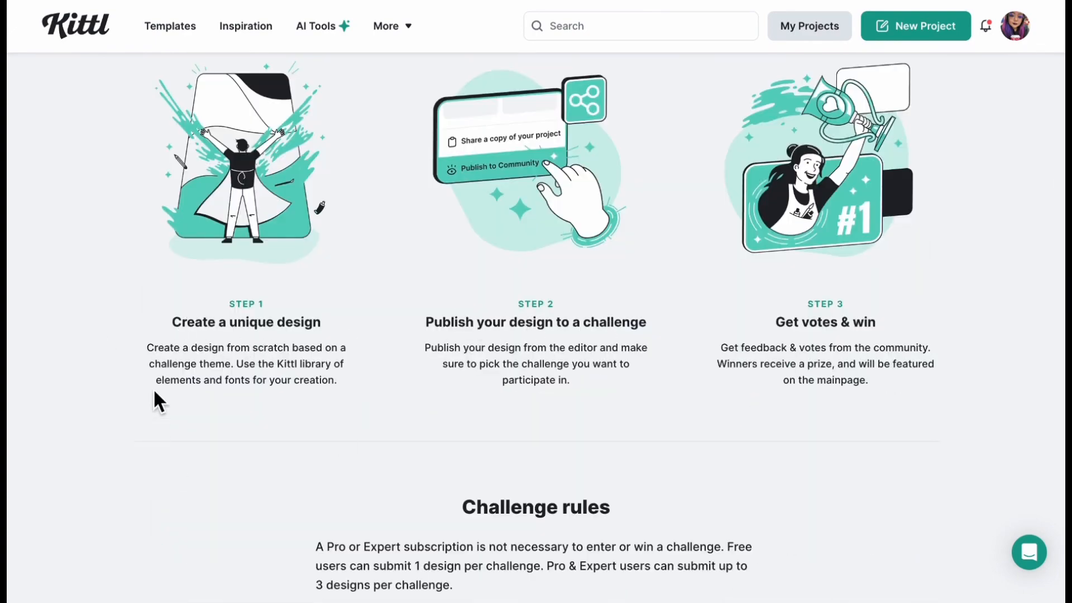
scroll(158, 391, down, 5)
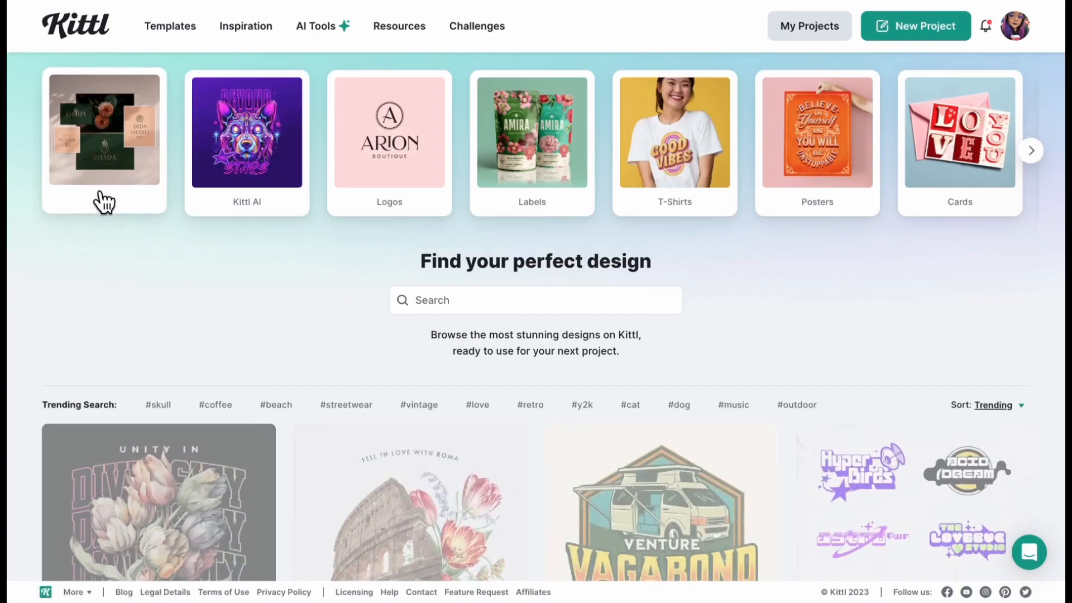
Browse the trending designs across all Kittl categories
scroll(8, 363, down, 3)
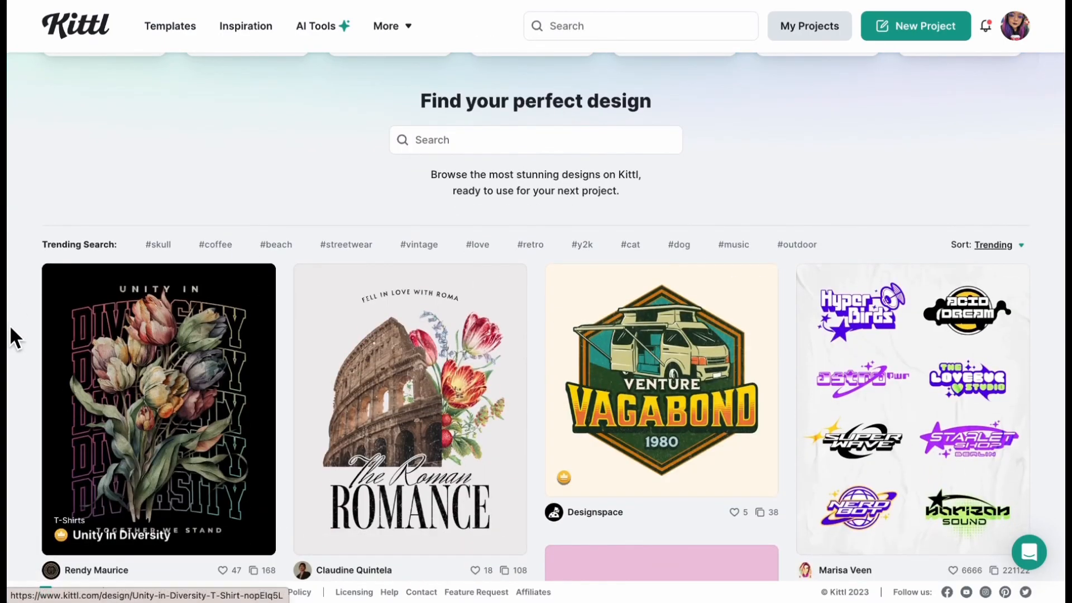
scroll(15, 335, down, 10)
scroll(10, 321, down, 10)
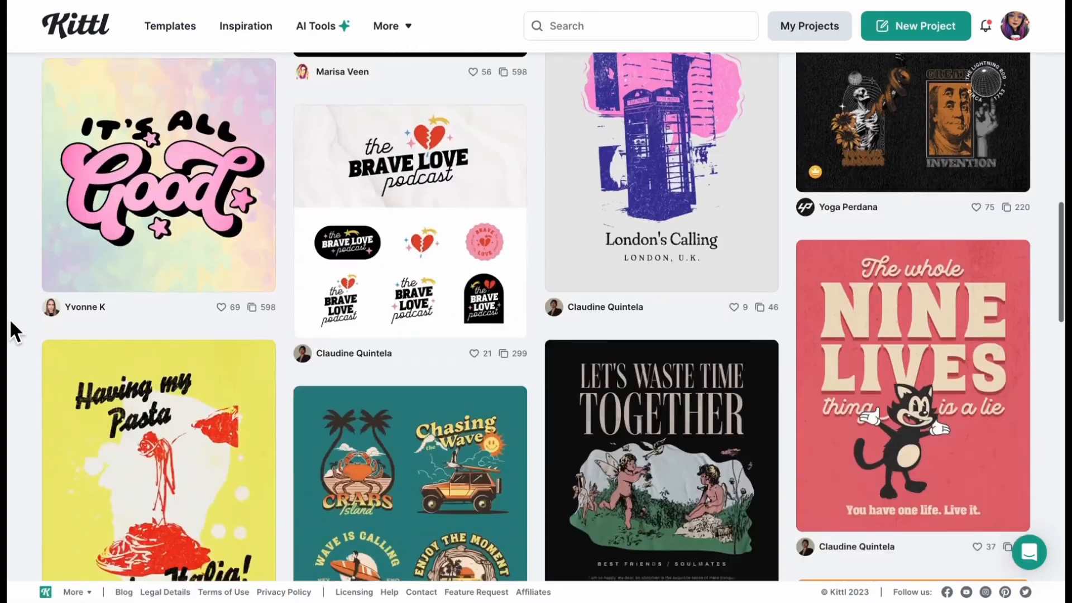
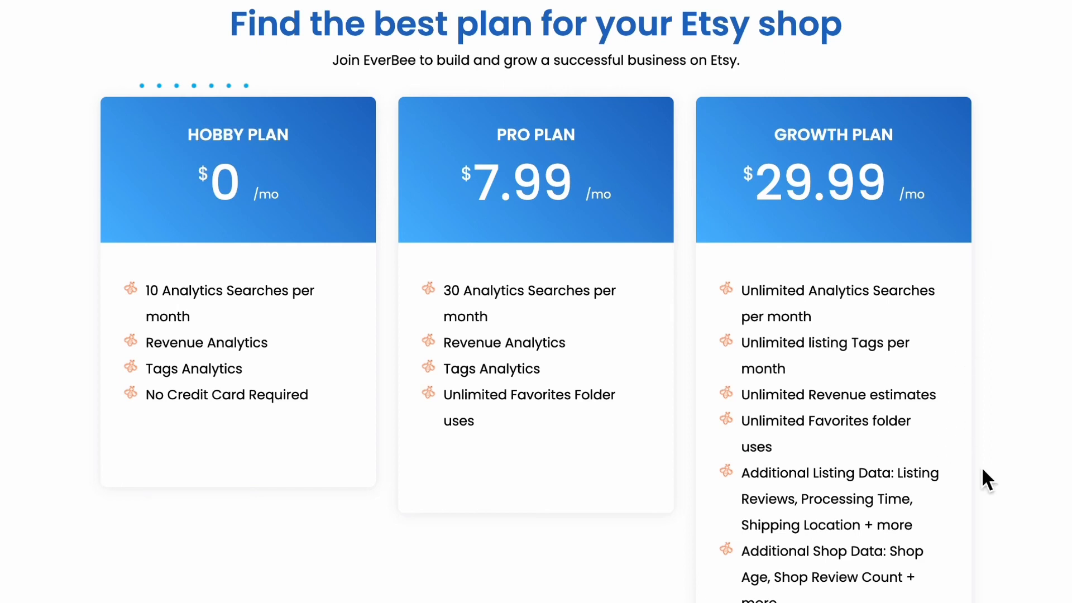
Sign up for a free EverBee account through Etsy and grant EverBee access to the Etsy account
scroll(983, 469, down, 3)
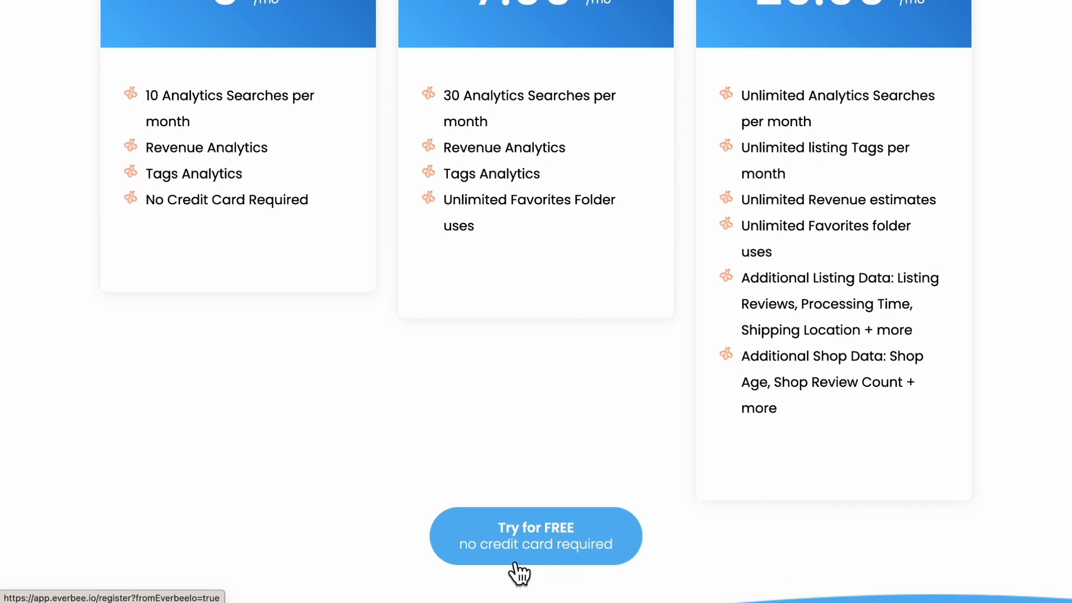
click(533, 566)
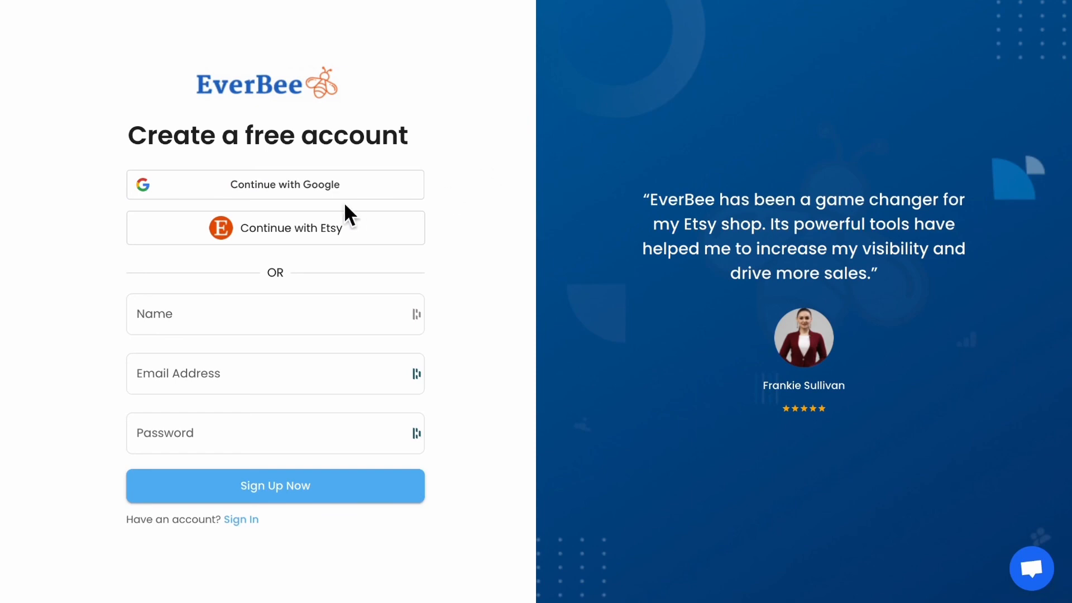
click(364, 239)
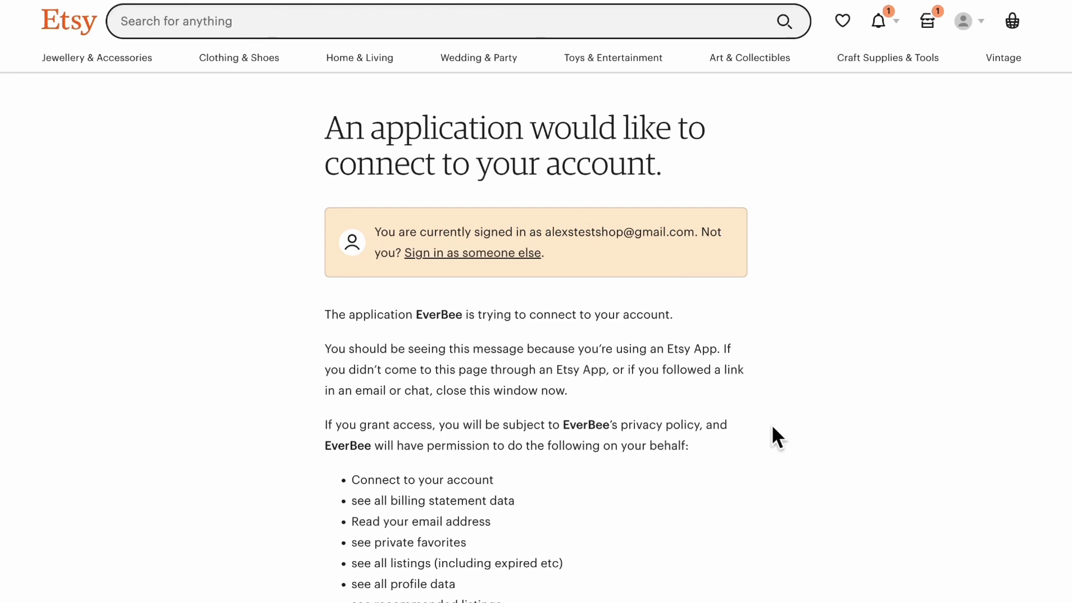
scroll(770, 435, down, 4)
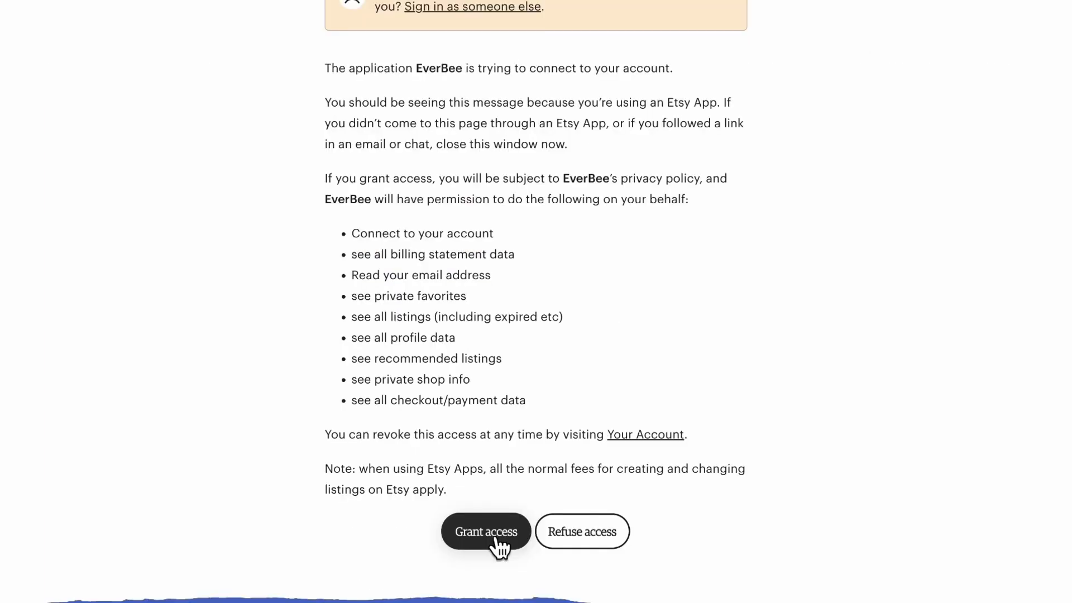
click(486, 531)
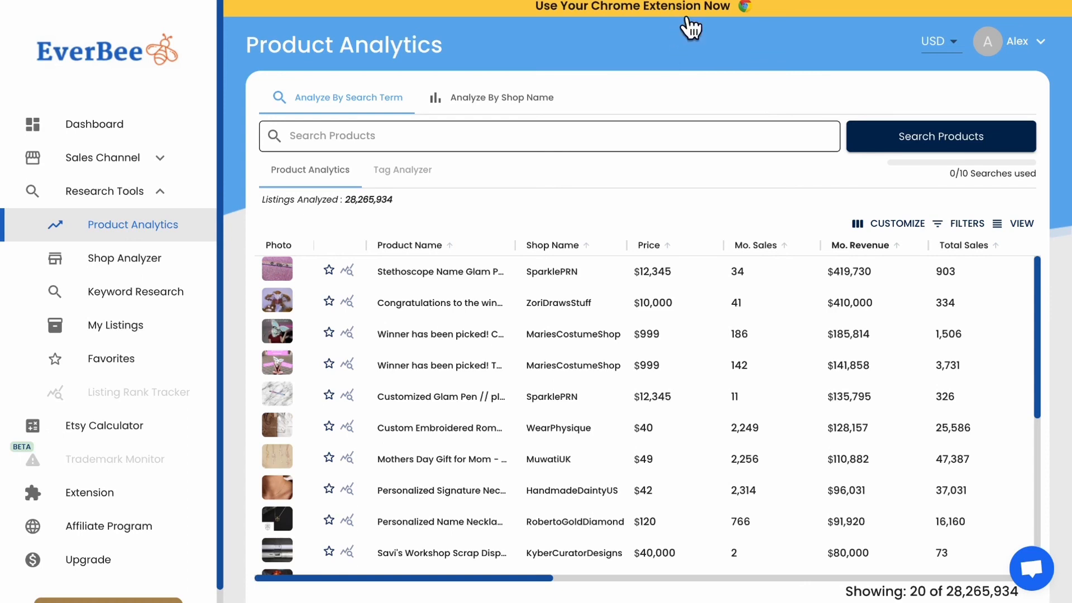
Add the free EverBee extension to Chrome
click(710, 18)
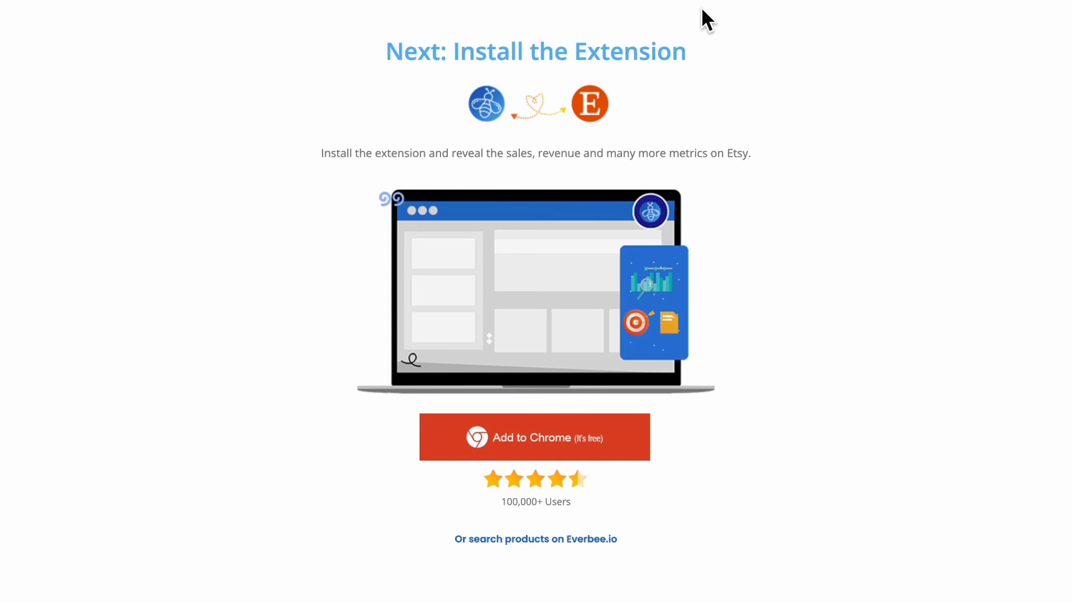
click(637, 459)
click(849, 127)
click(642, 331)
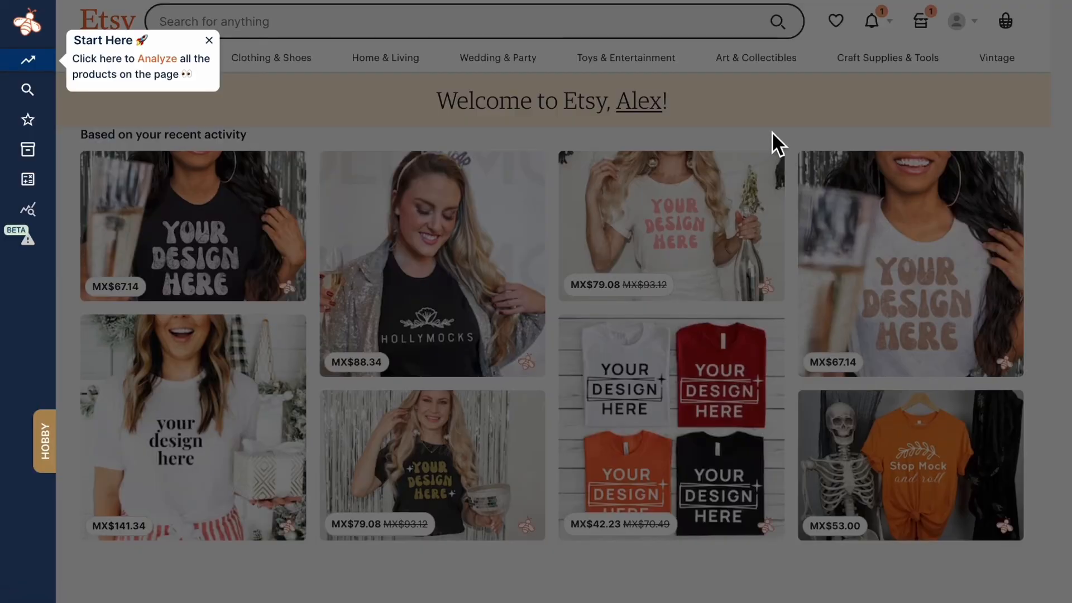
Switch from the extension on Etsy to the EverBee web app and open its Keyword Research tool
mouse_move(5, 371)
click(94, 67)
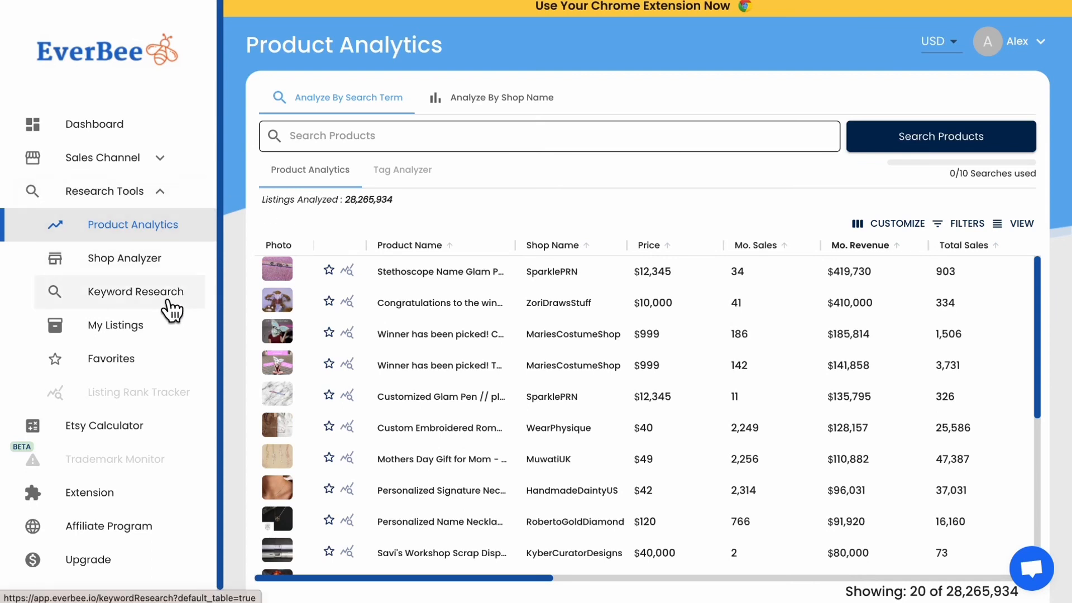
click(170, 309)
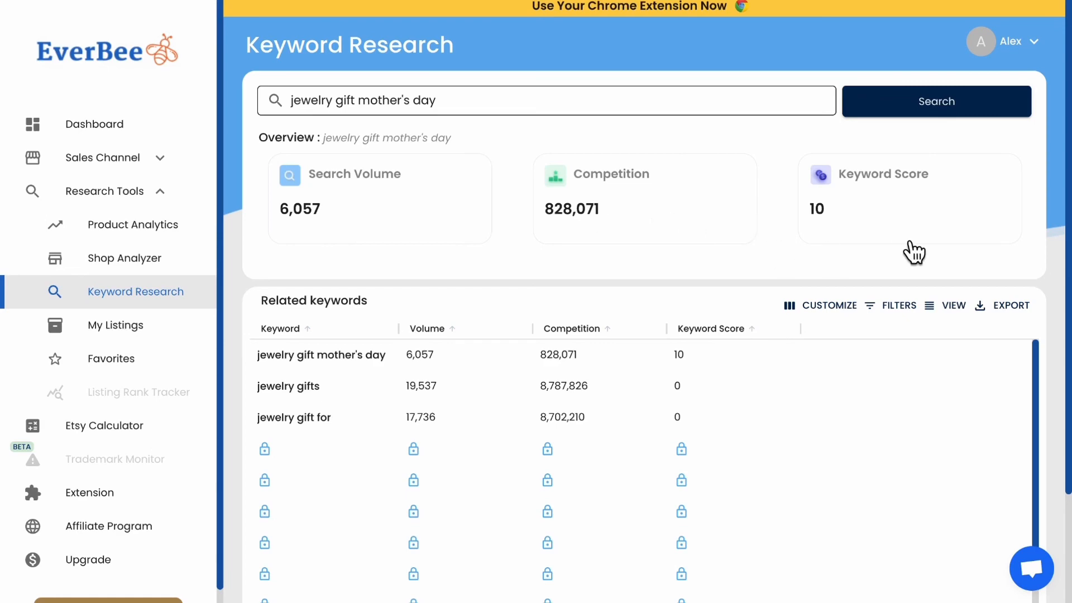
Switch to Etsy and search the marketplace for "jewelry gifts"
click(919, 14)
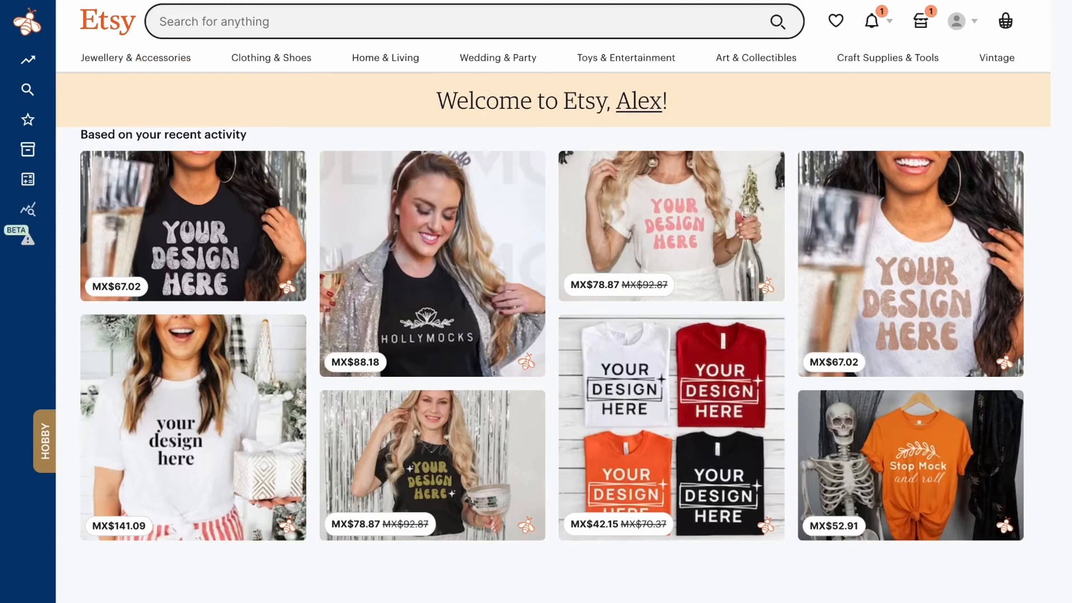
click(324, 26)
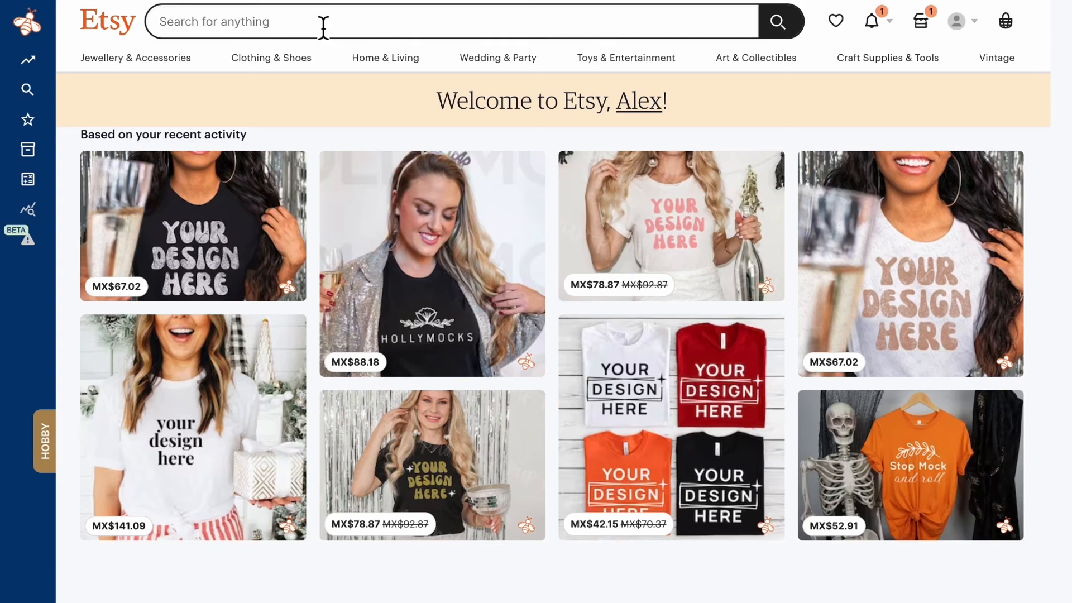
text(elry gift)
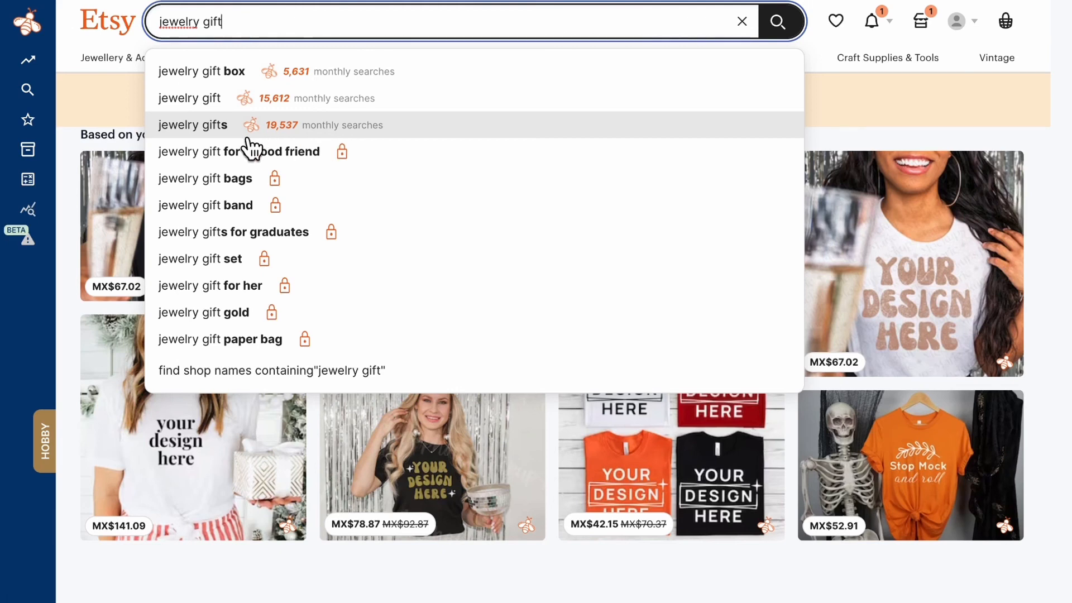
key(Escape)
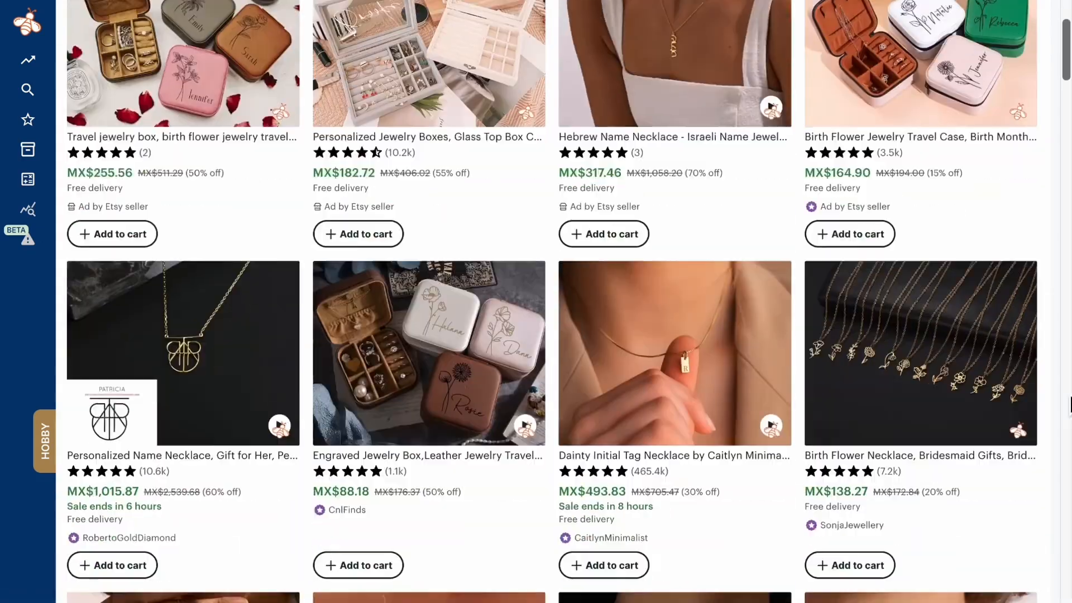
Browse the first page of jewelry gifts listings from start to end, examining product types, prices and reviews
scroll(1069, 402, down, 2)
scroll(1069, 403, down, 10)
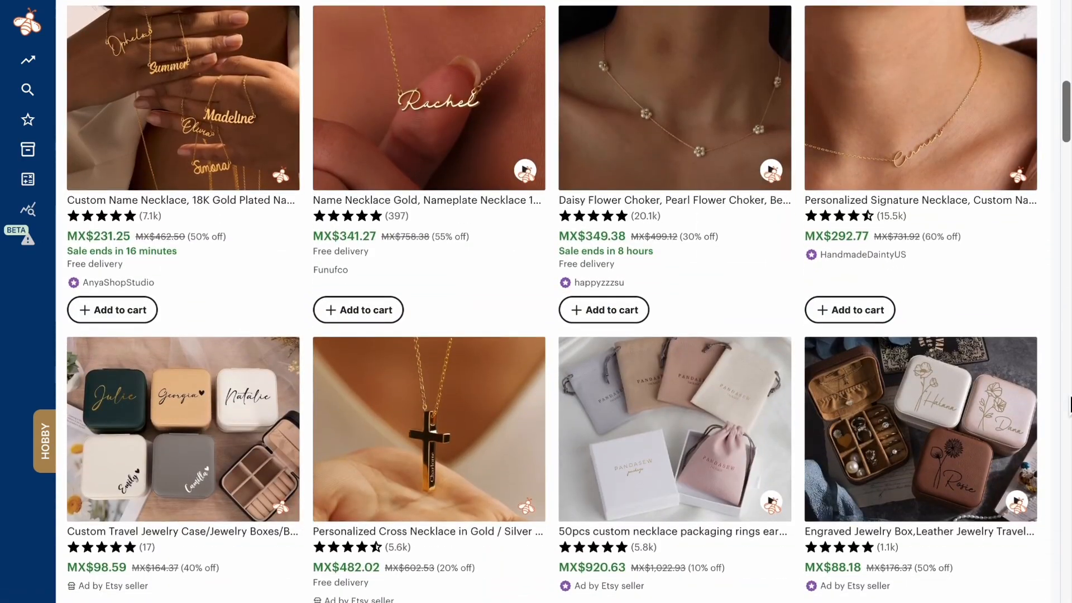
scroll(1057, 383, down, 7)
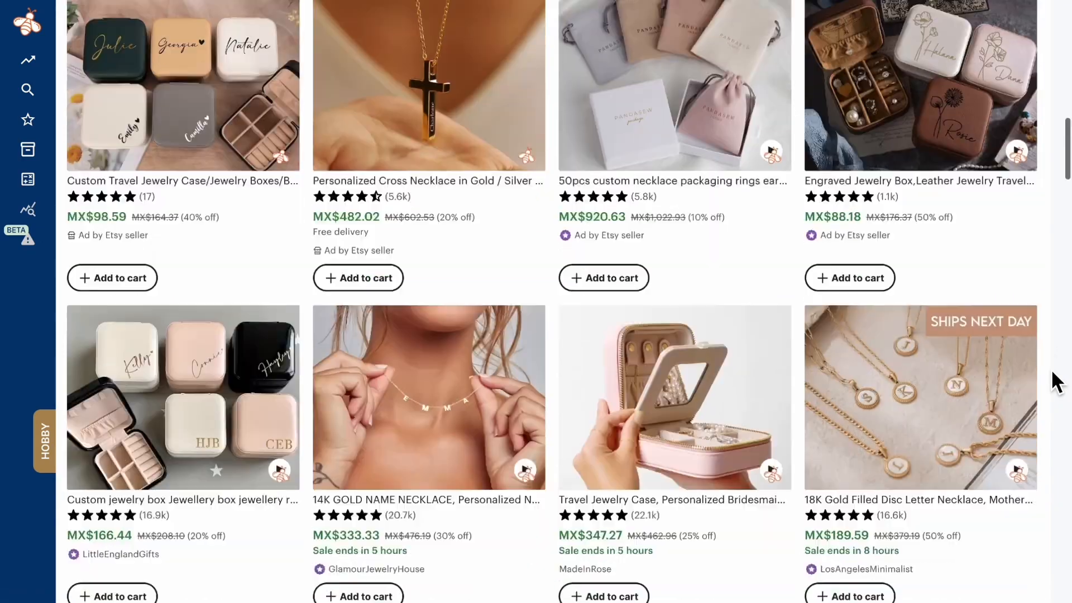
scroll(1056, 382, down, 9)
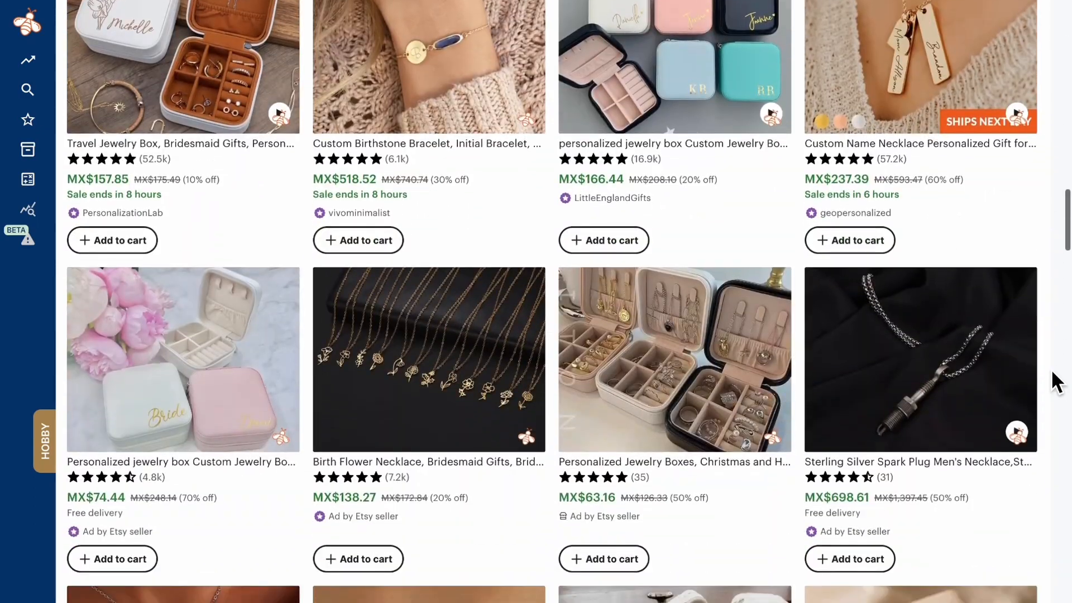
scroll(1057, 382, down, 9)
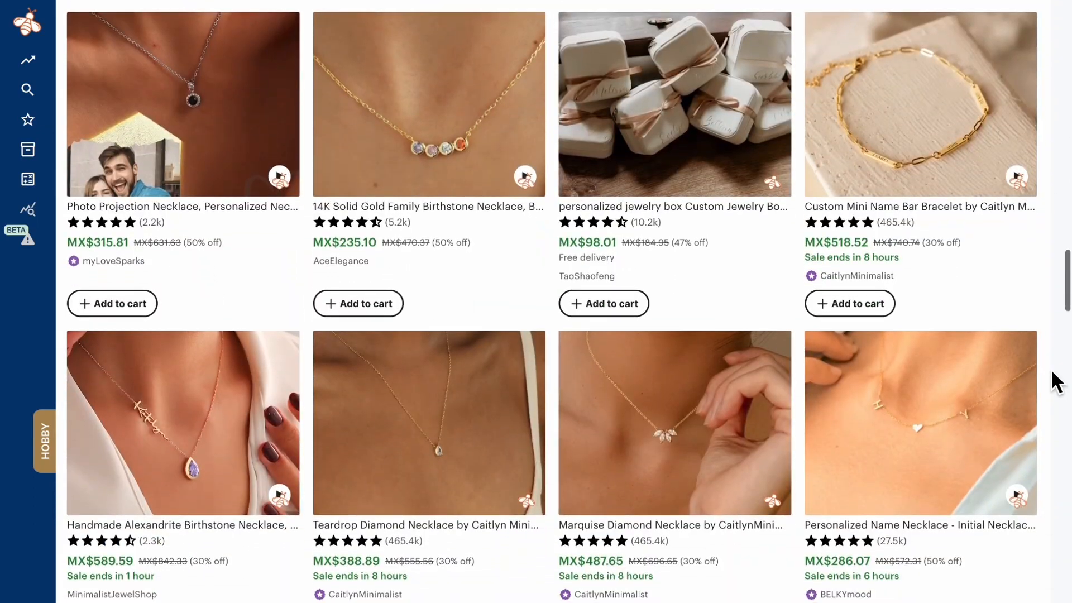
scroll(1056, 382, down, 6)
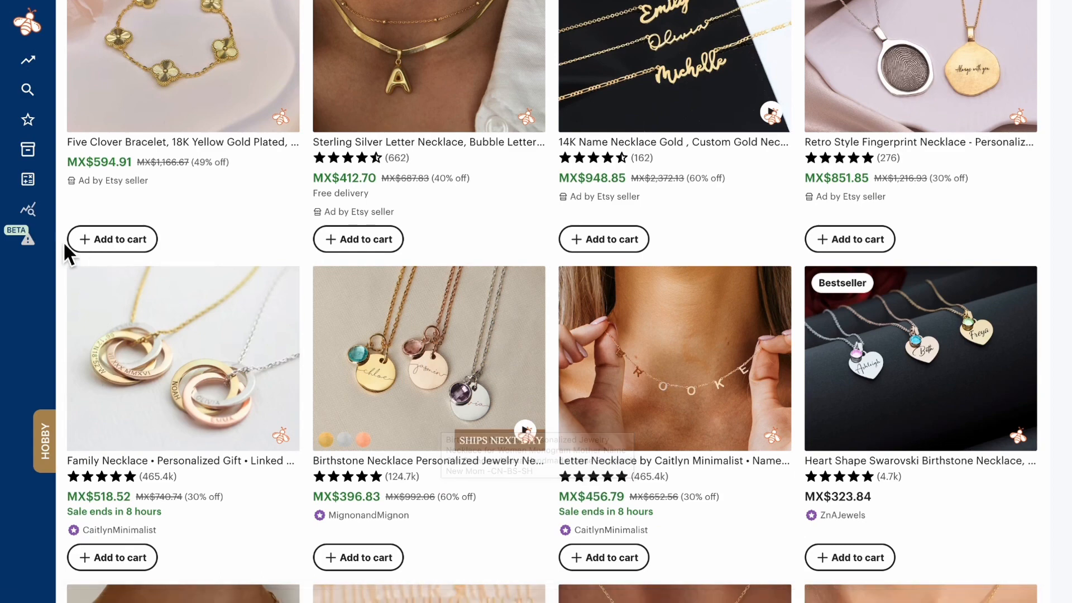
scroll(62, 241, up, 3)
scroll(64, 246, up, 5)
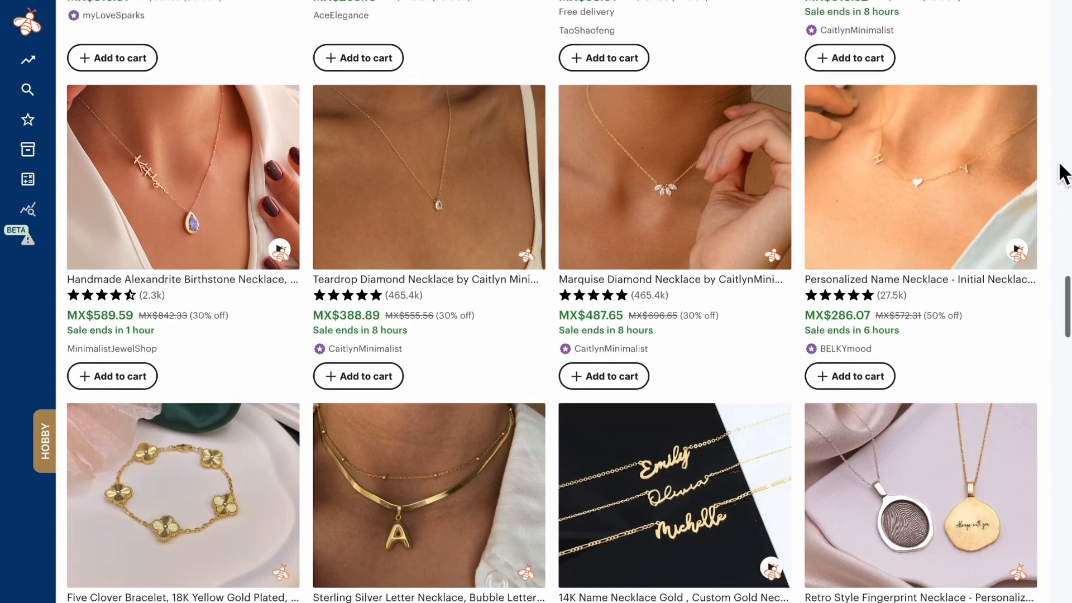
scroll(1062, 174, up, 8)
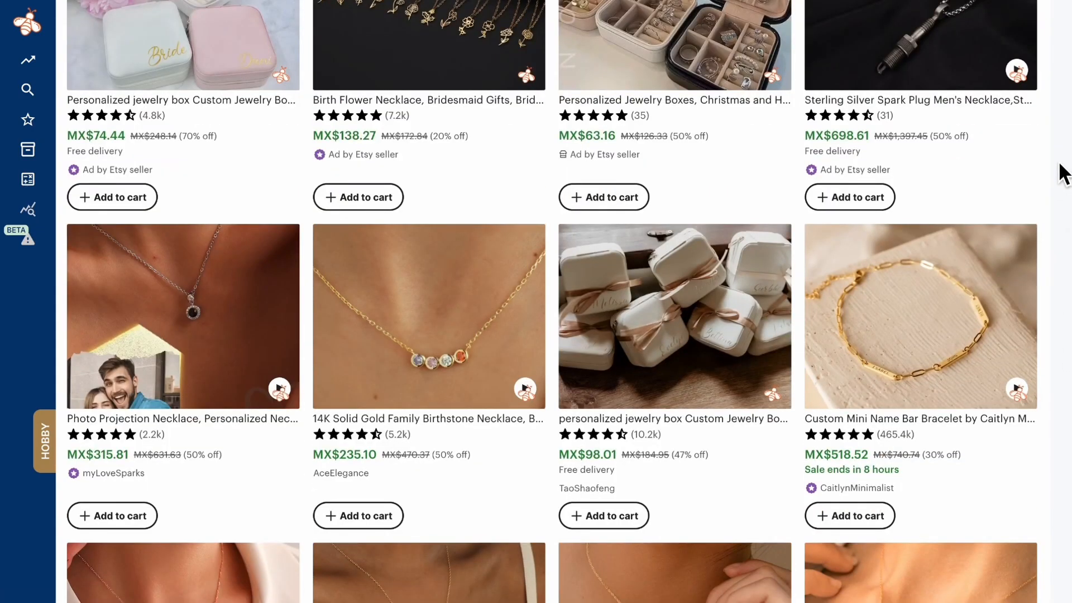
scroll(1063, 174, up, 4)
scroll(1062, 175, up, 19)
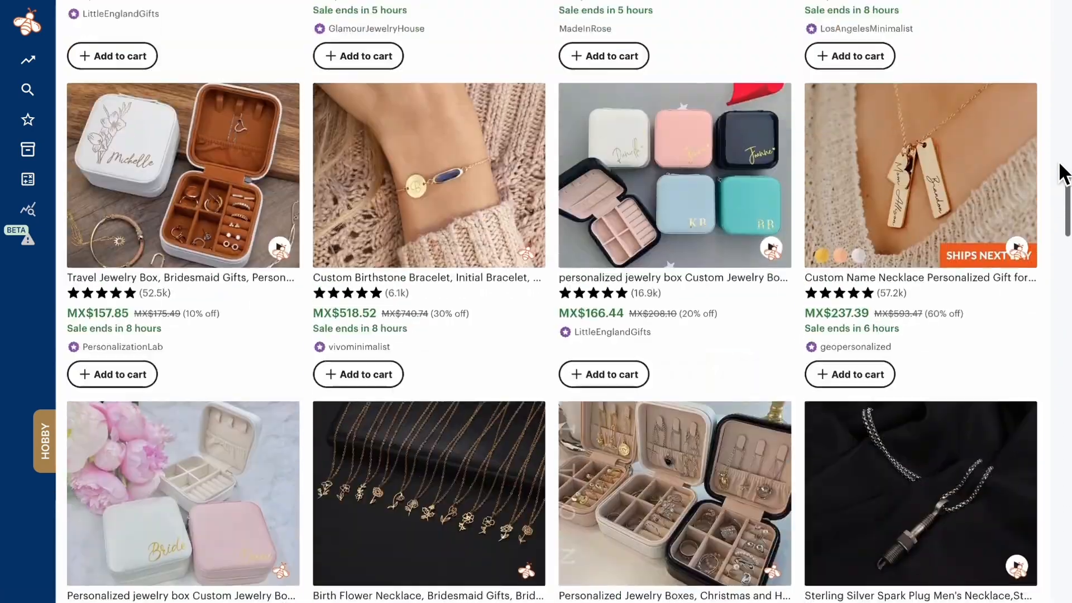
scroll(1062, 175, up, 17)
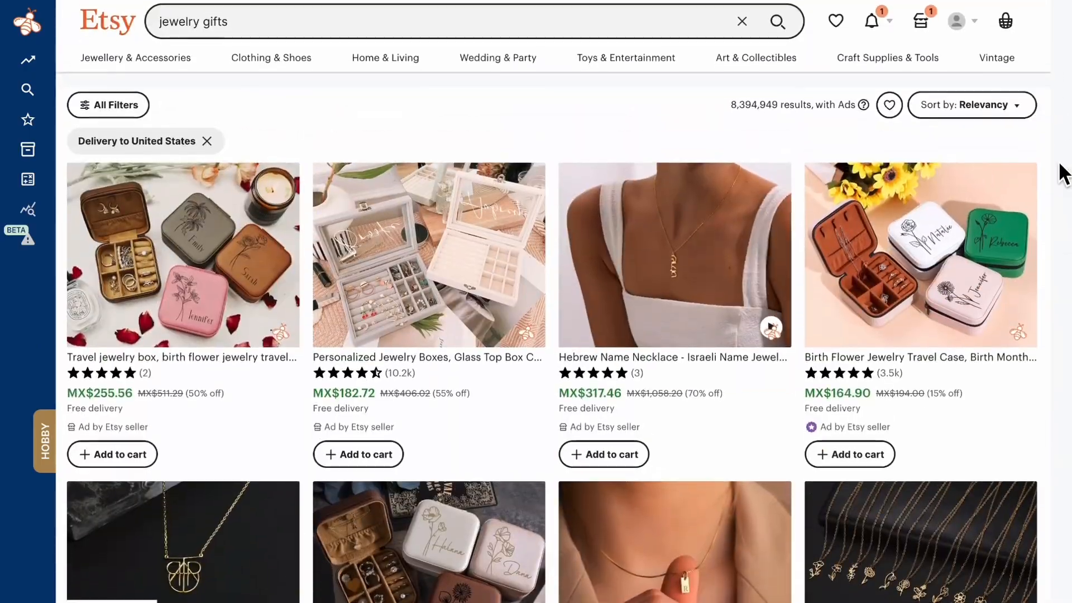
scroll(1063, 174, down, 20)
scroll(1062, 174, down, 20)
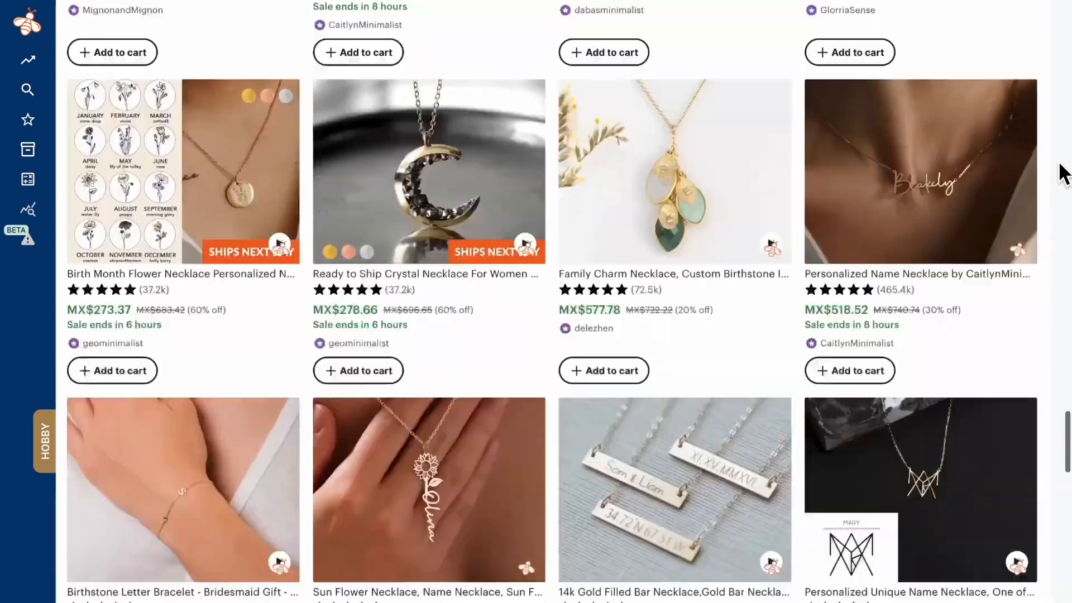
scroll(1062, 174, up, 8)
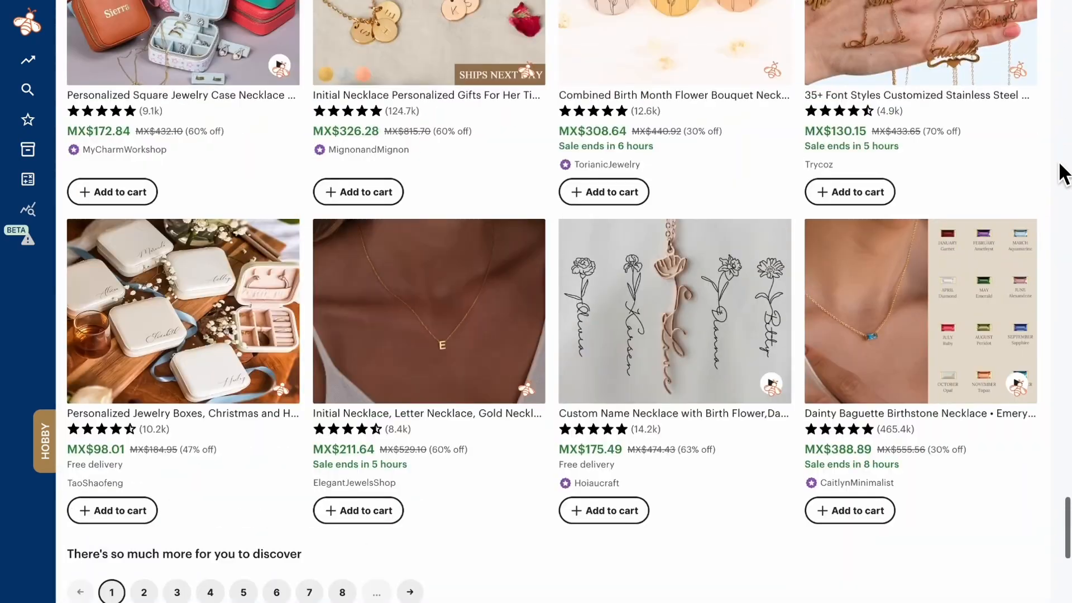
scroll(1062, 174, up, 8)
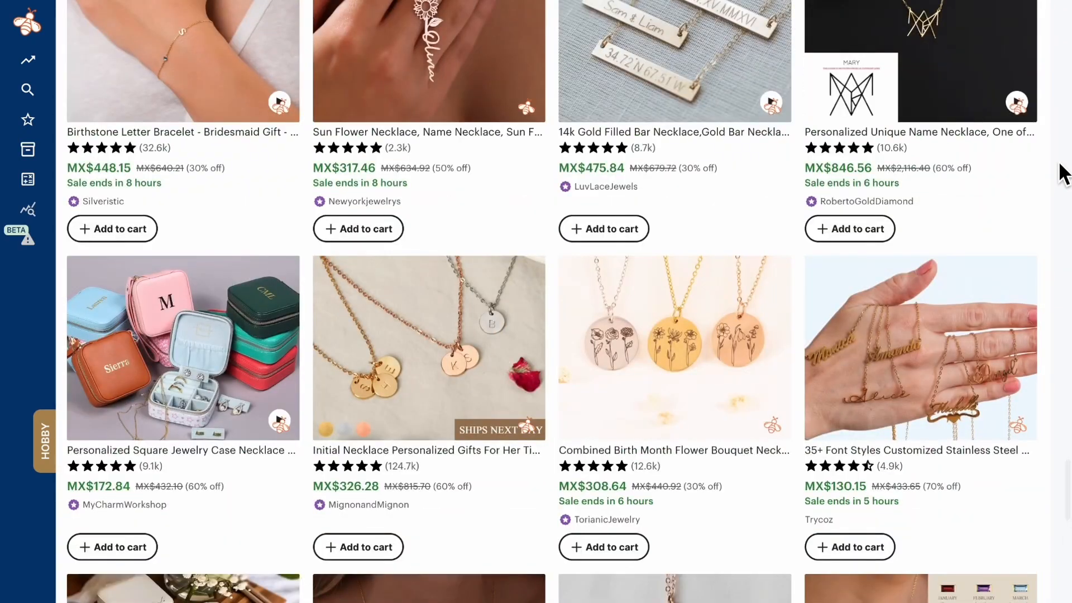
scroll(1063, 174, down, 6)
scroll(497, 311, down, 6)
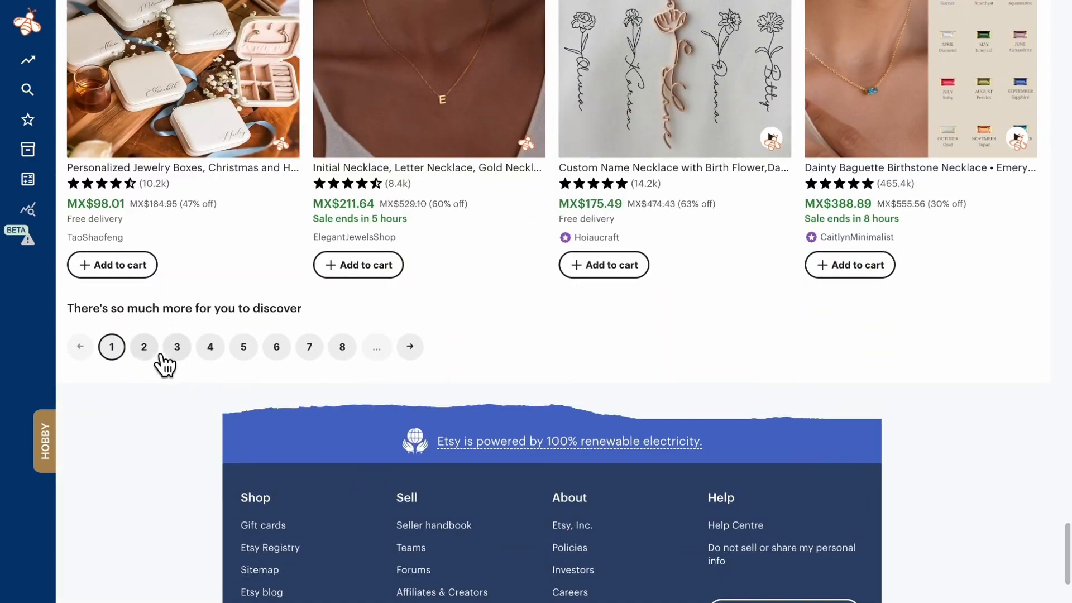
Go to the second page of the jewelry gifts results and look through its listings
click(159, 281)
scroll(837, 390, up, 2)
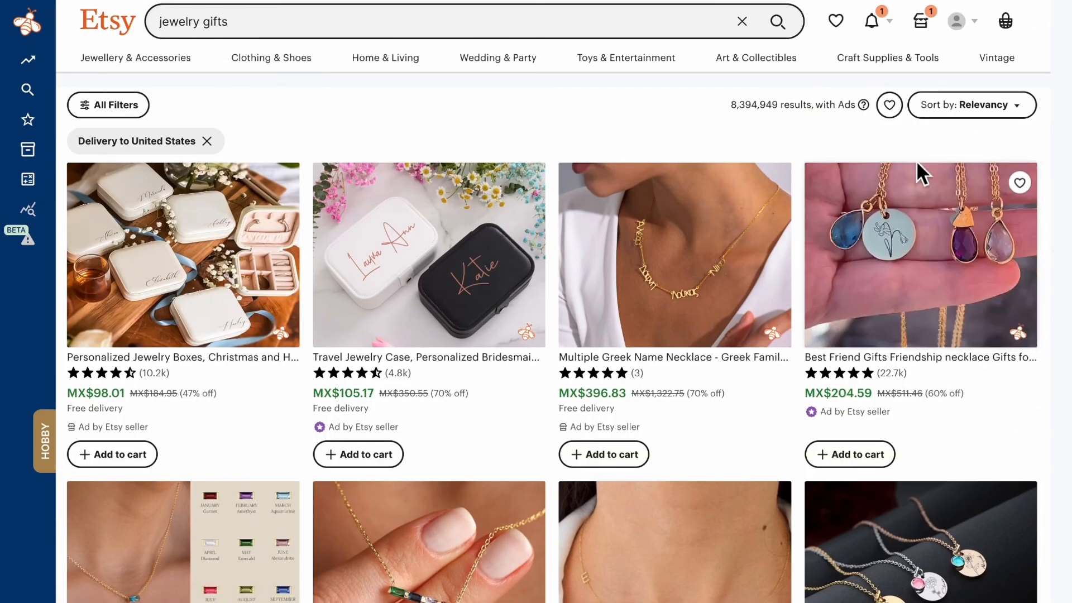
scroll(1064, 414, down, 15)
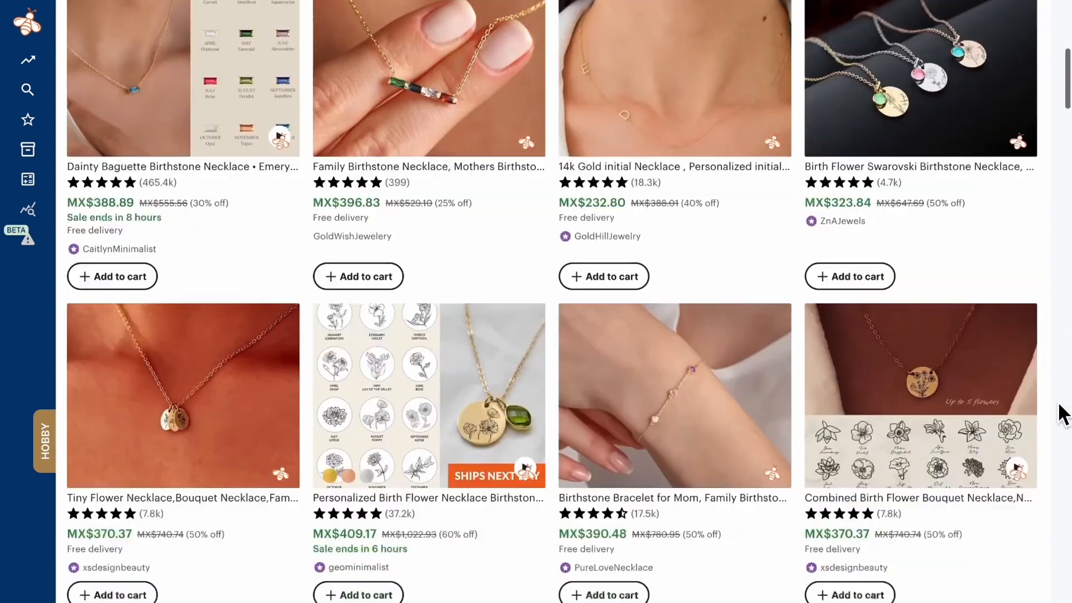
scroll(1063, 415, down, 10)
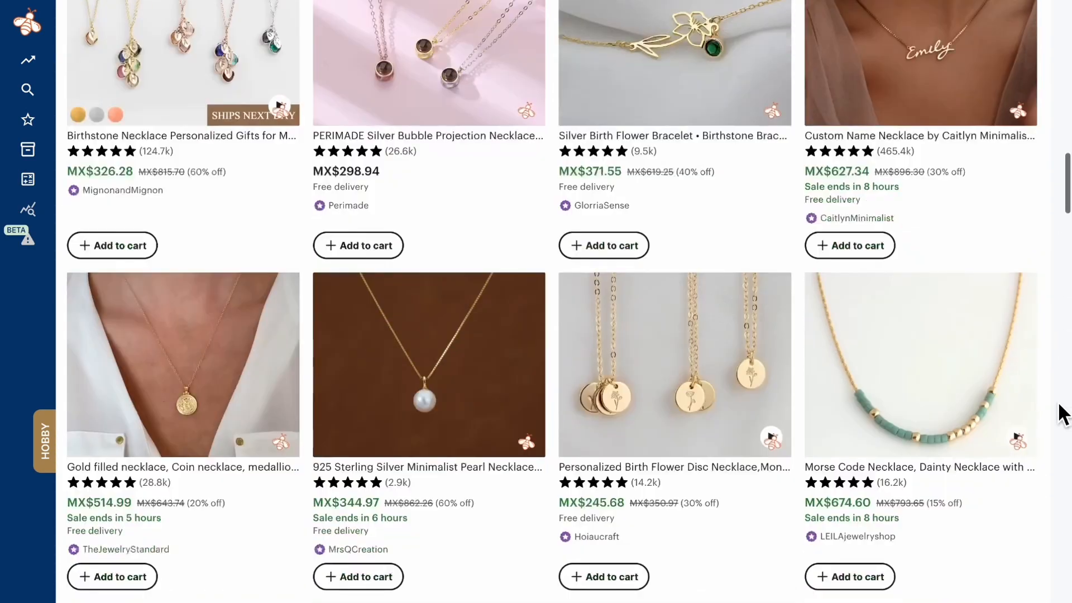
scroll(1064, 415, up, 20)
Switch to the EverBee web app, look up the keyword "jewelry gifts" and review its related keywords
click(204, 23)
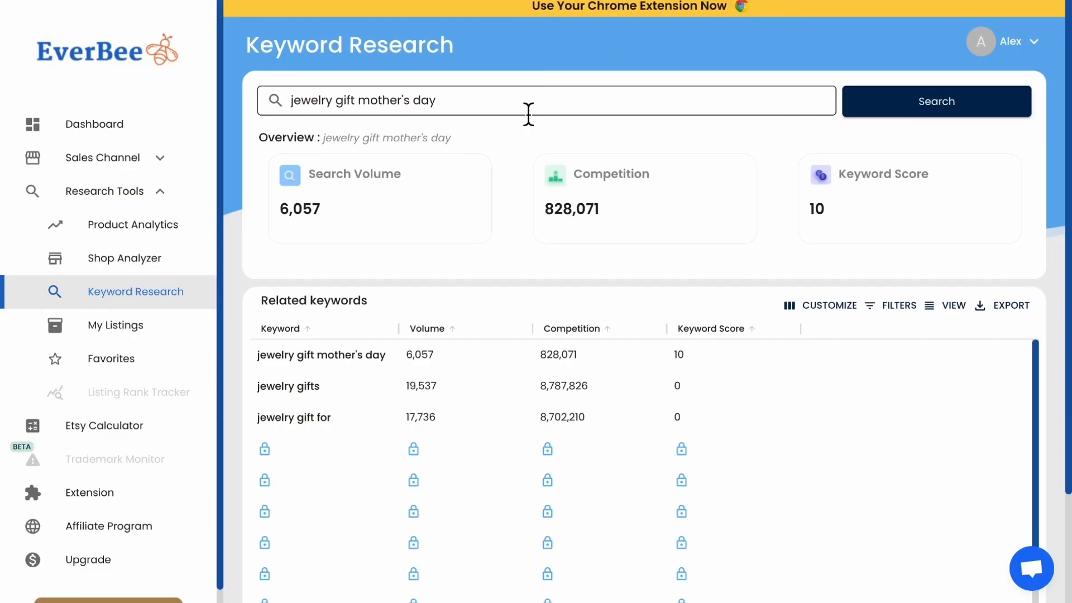
drag(505, 107, 290, 102)
text(jewelry gifts)
key(Return)
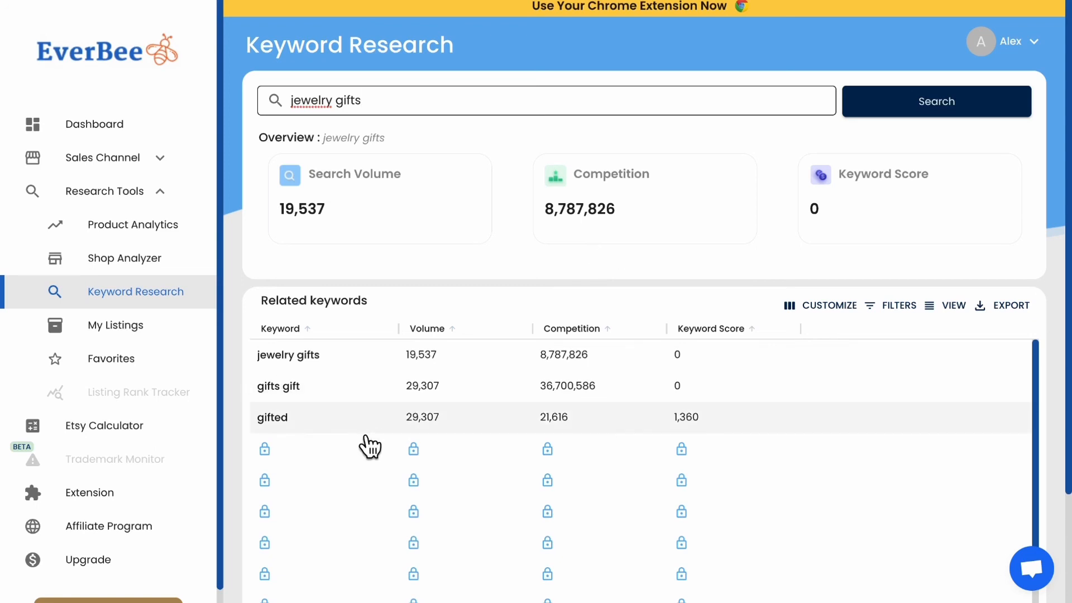
scroll(370, 498, down, 3)
scroll(366, 497, up, 3)
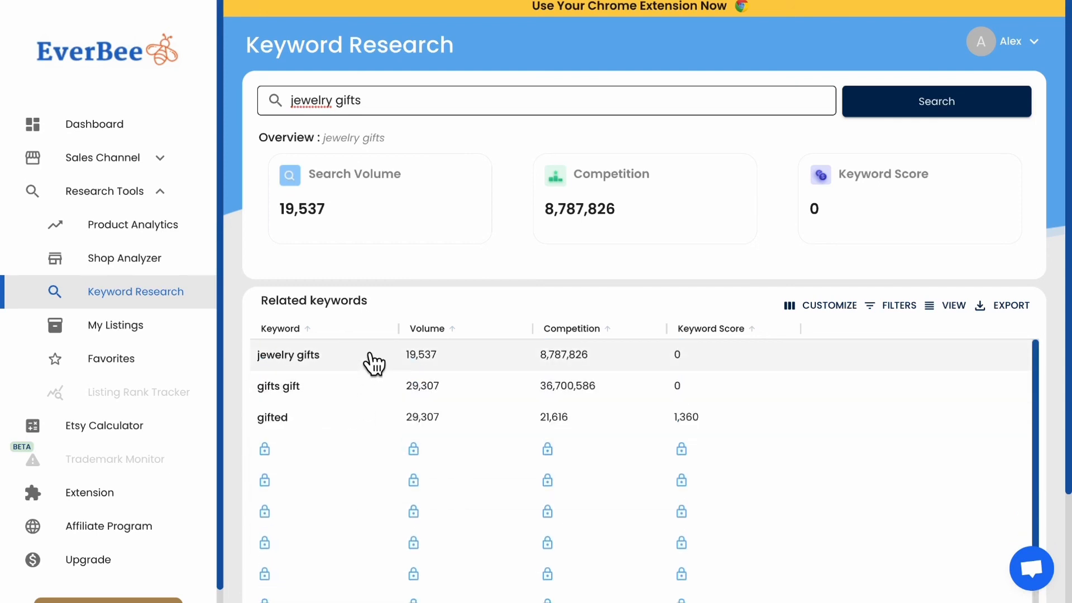
Extend the researched keyword to "jewelry gifts for her" and run the search
click(396, 102)
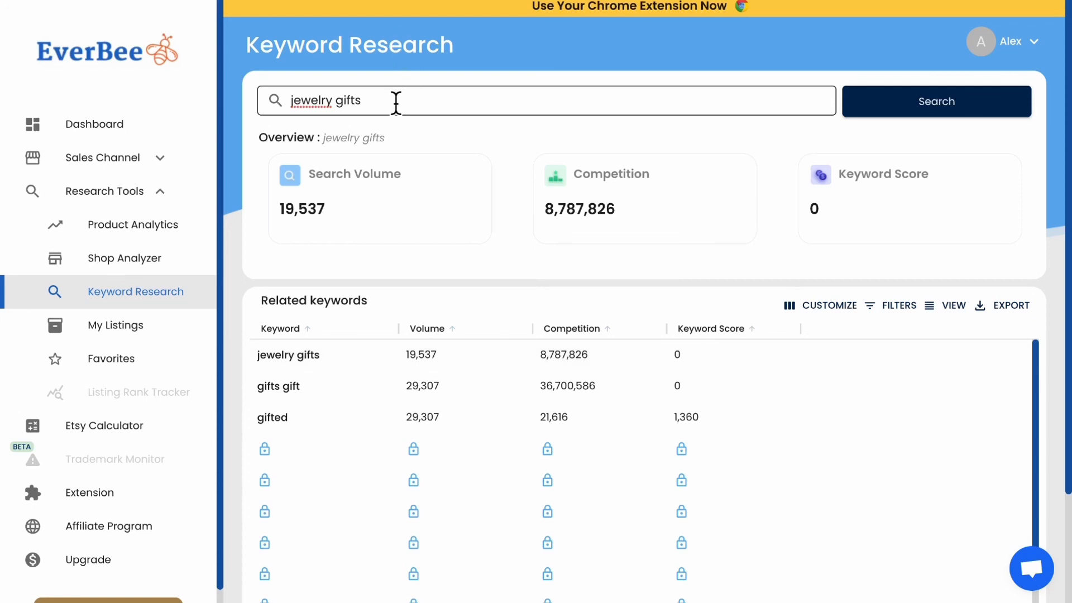
text(for her)
key(Return)
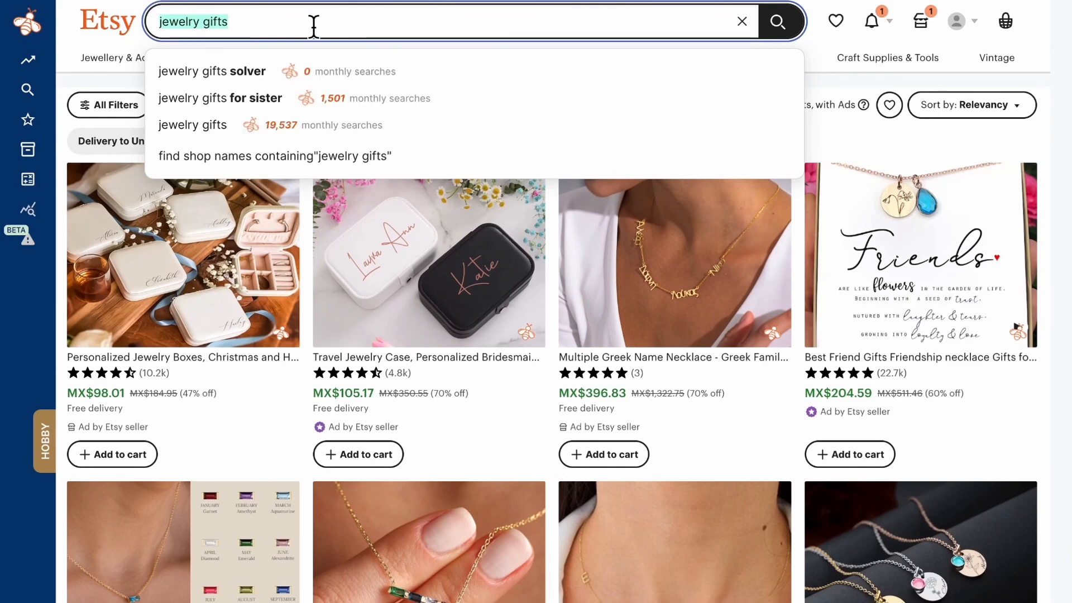
Switch to Etsy, search for "gifts forher" and look through the resulting listings
text(gifts forher)
key(Return)
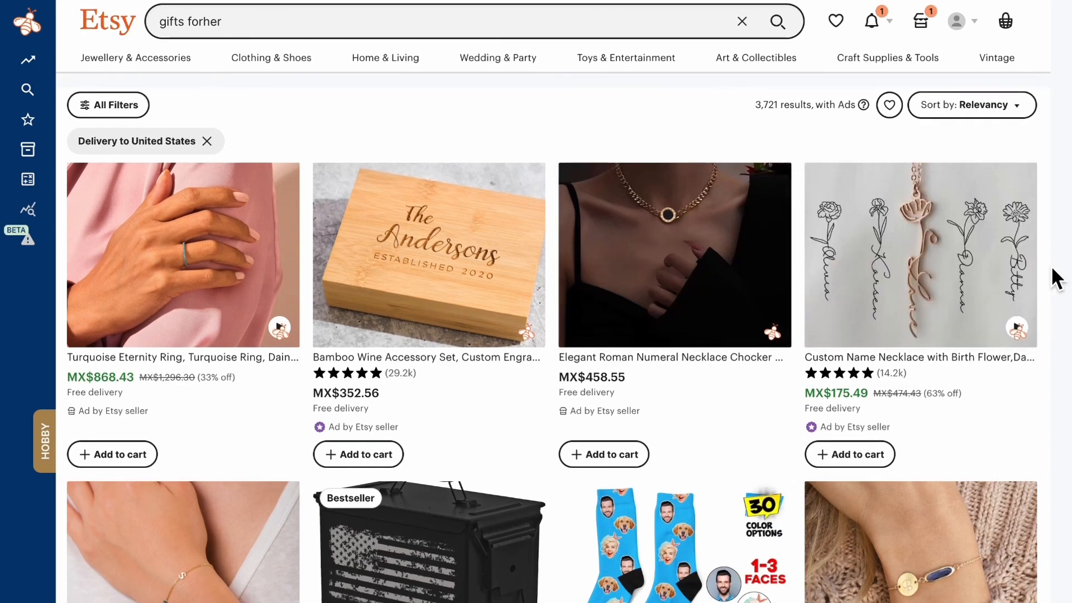
scroll(1052, 275, down, 5)
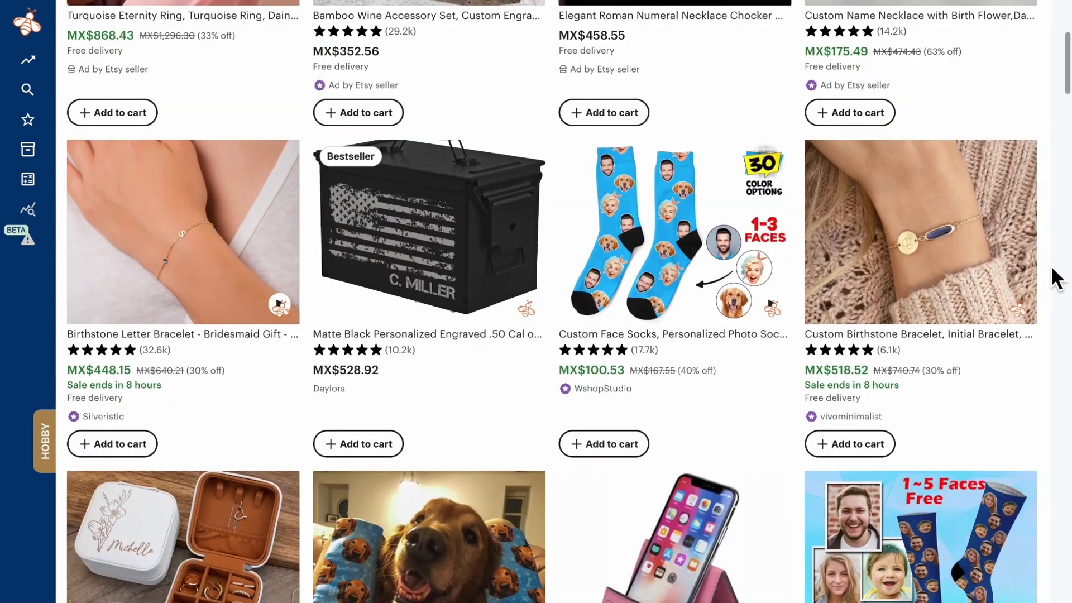
scroll(1056, 277, down, 4)
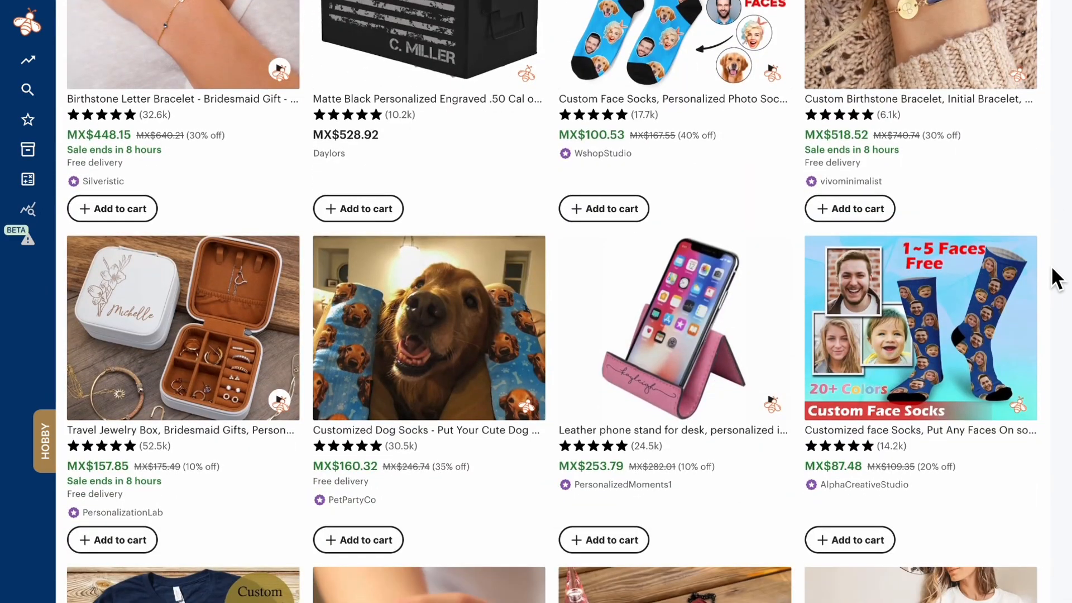
scroll(1052, 211, up, 4)
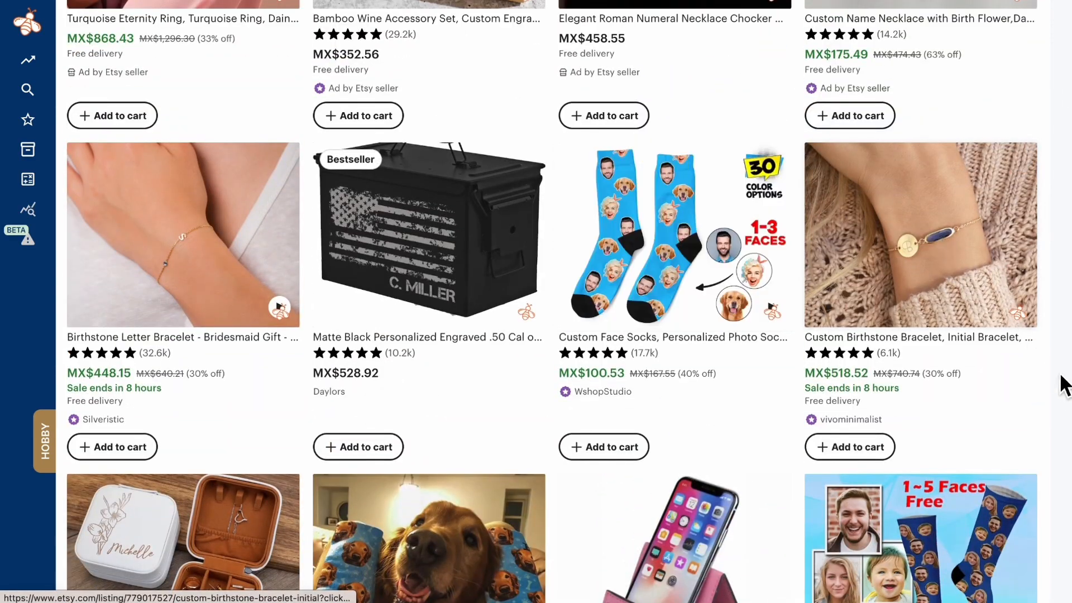
scroll(1063, 388, down, 17)
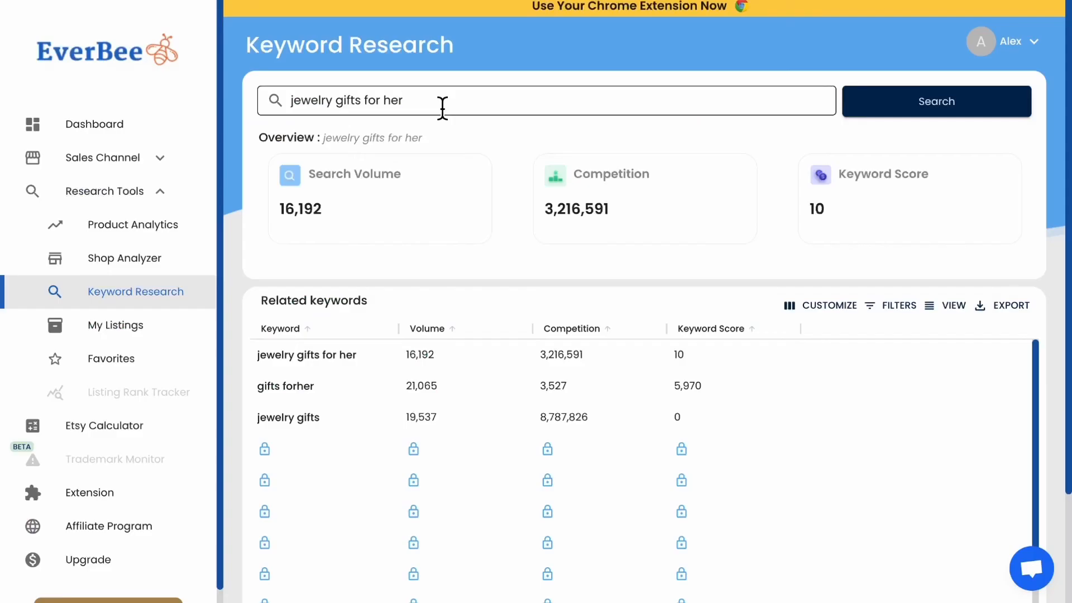
Replace the researched keyword with "gifts forher", run the search and review its related keywords
drag(442, 104, 260, 103)
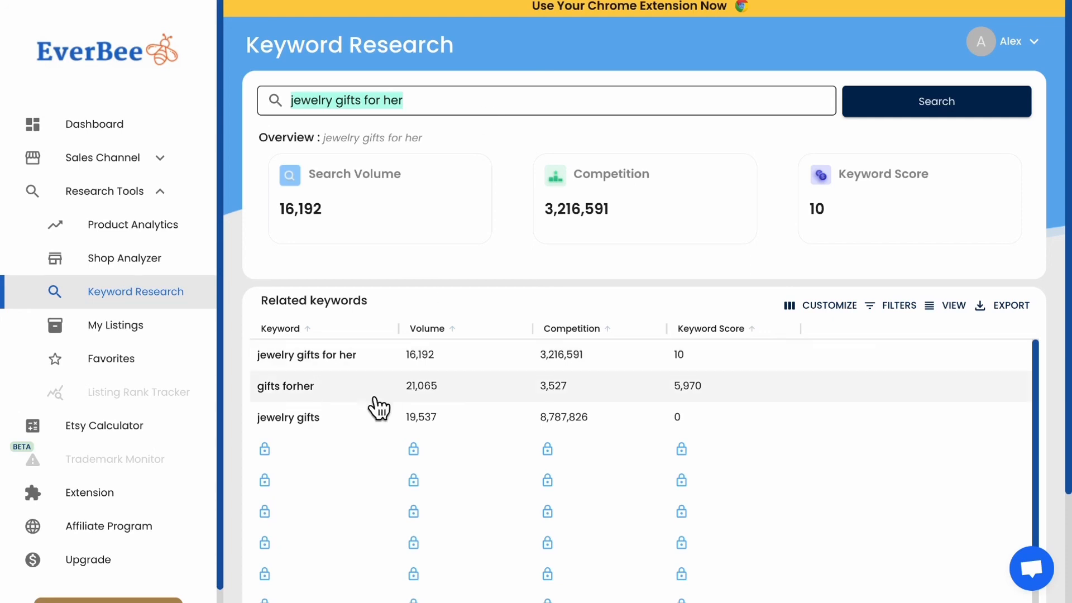
drag(347, 400, 249, 358)
click(249, 357)
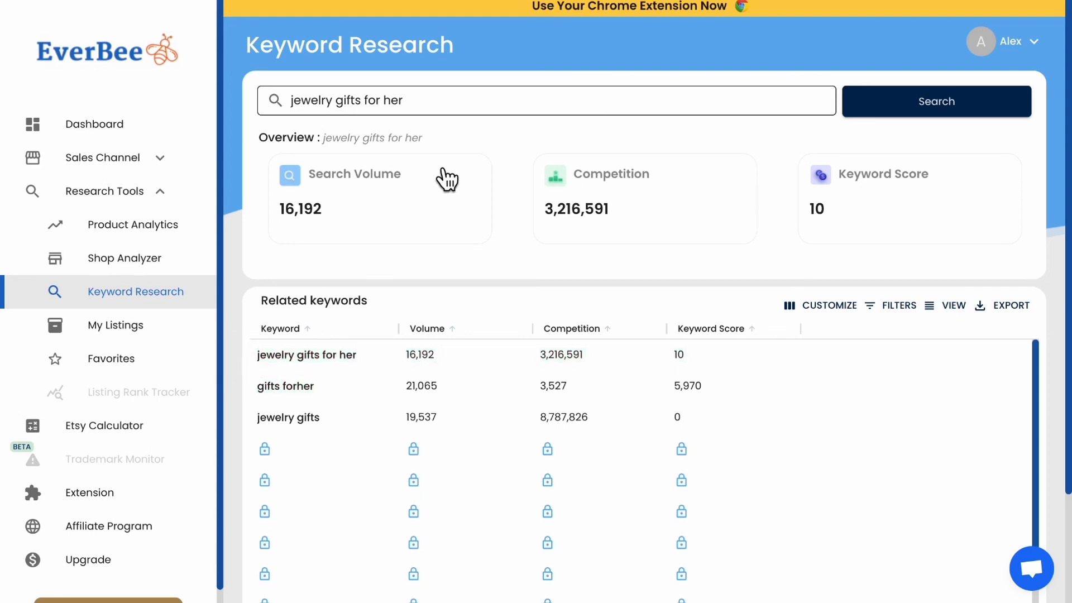
drag(431, 102, 287, 114)
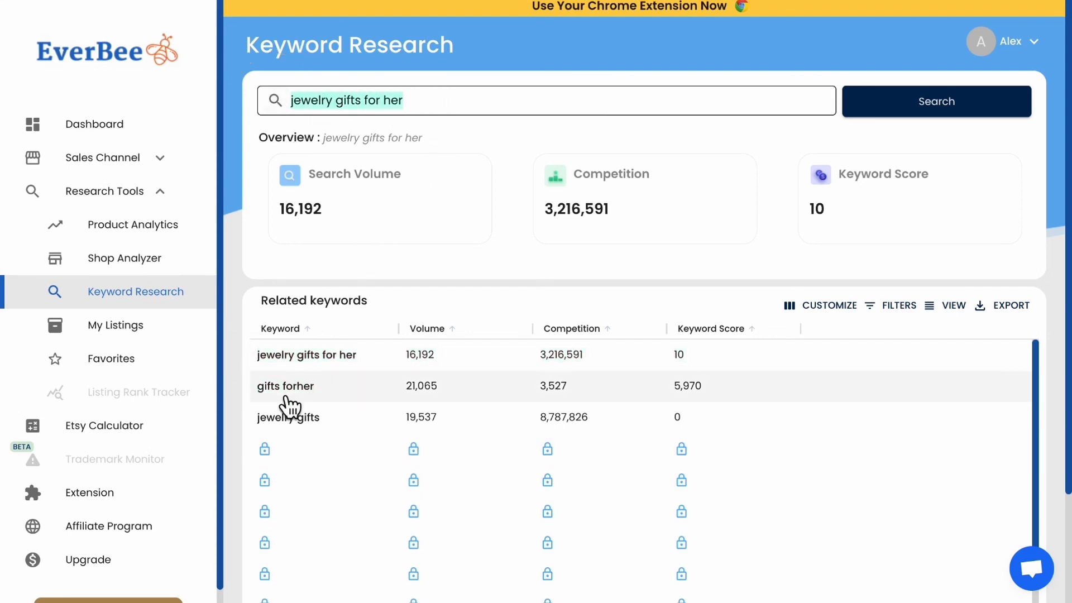
scroll(311, 517, down, 2)
scroll(304, 507, up, 2)
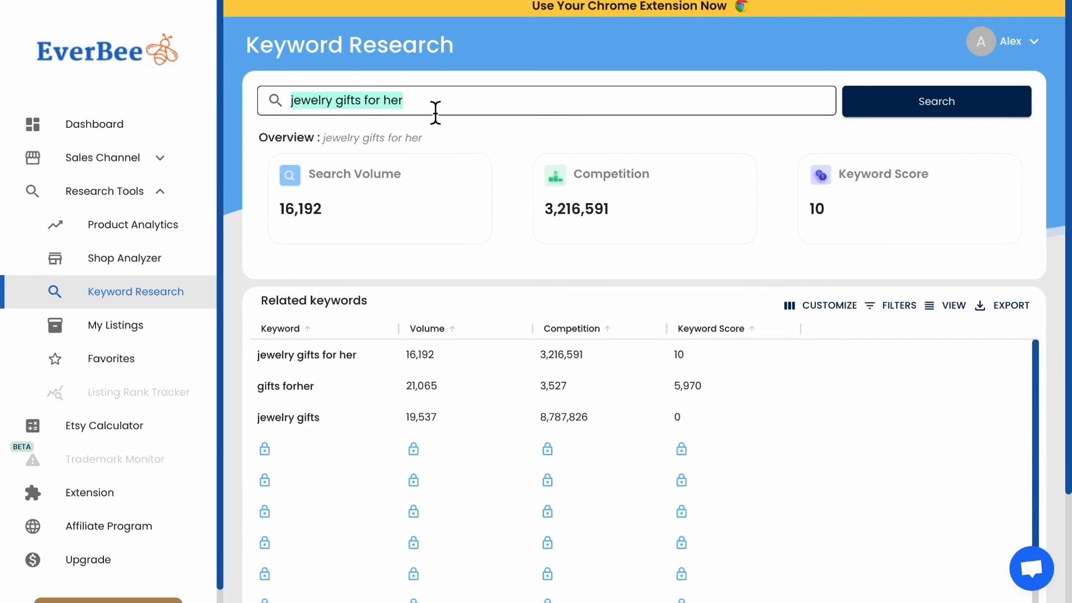
text(g)
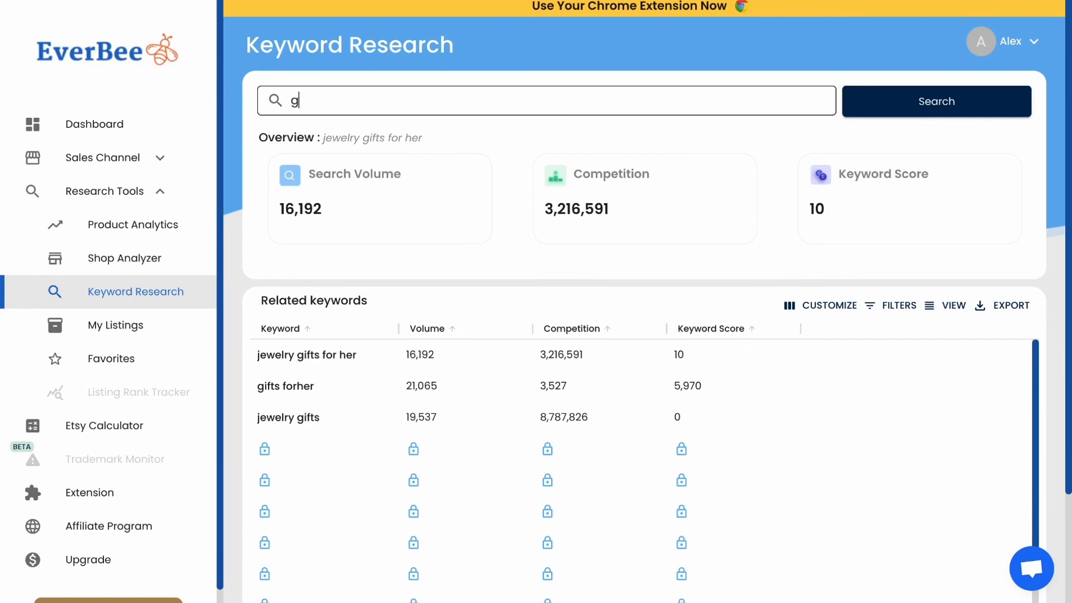
text(ifts forher)
key(Return)
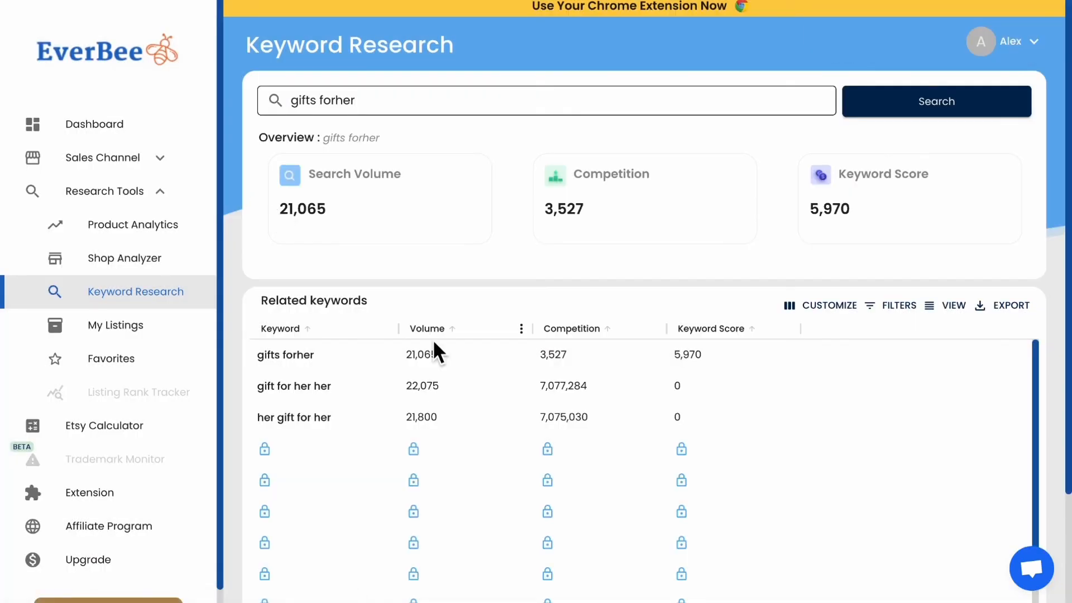
drag(358, 100, 275, 108)
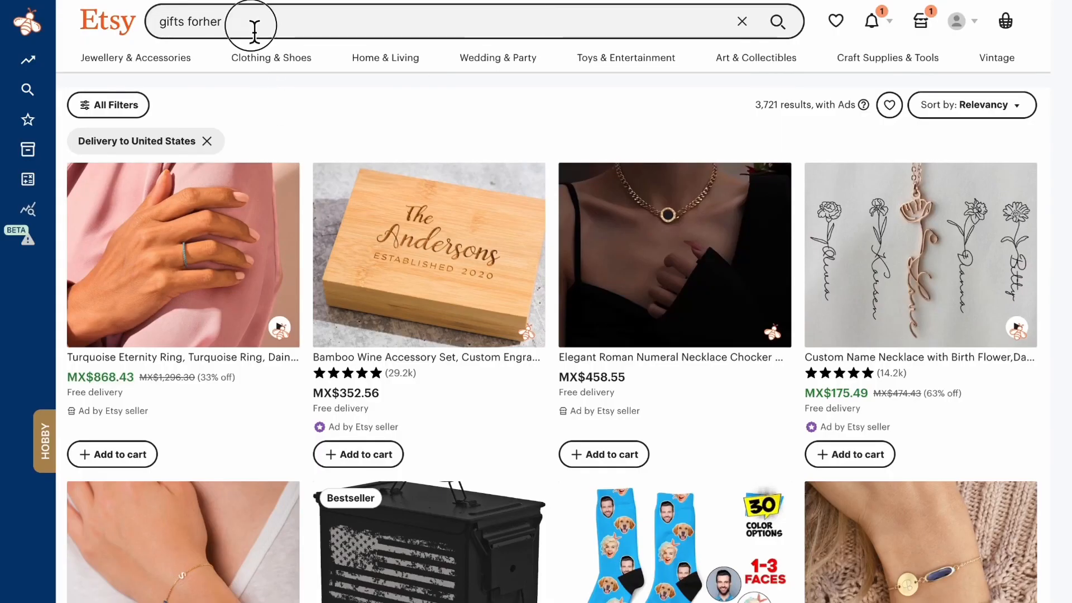
Switch to Etsy, look up search suggestions for "gift for her" and extend the query to "gift for her necklace"
click(255, 32)
drag(254, 28, 151, 21)
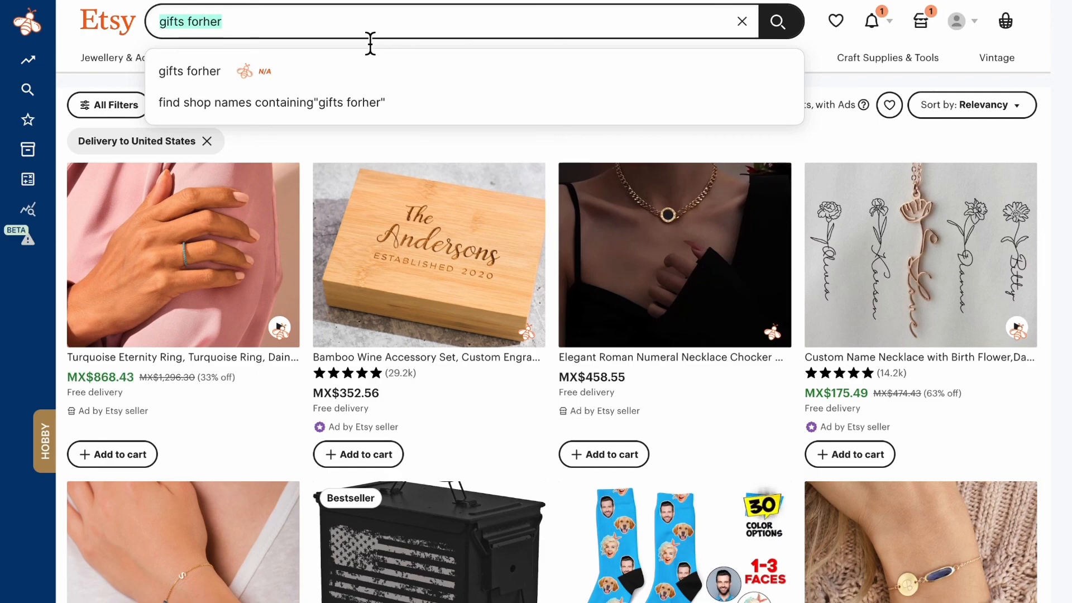
text(gift for her)
key(Left)
key(Left)
key(Left)
text(her)
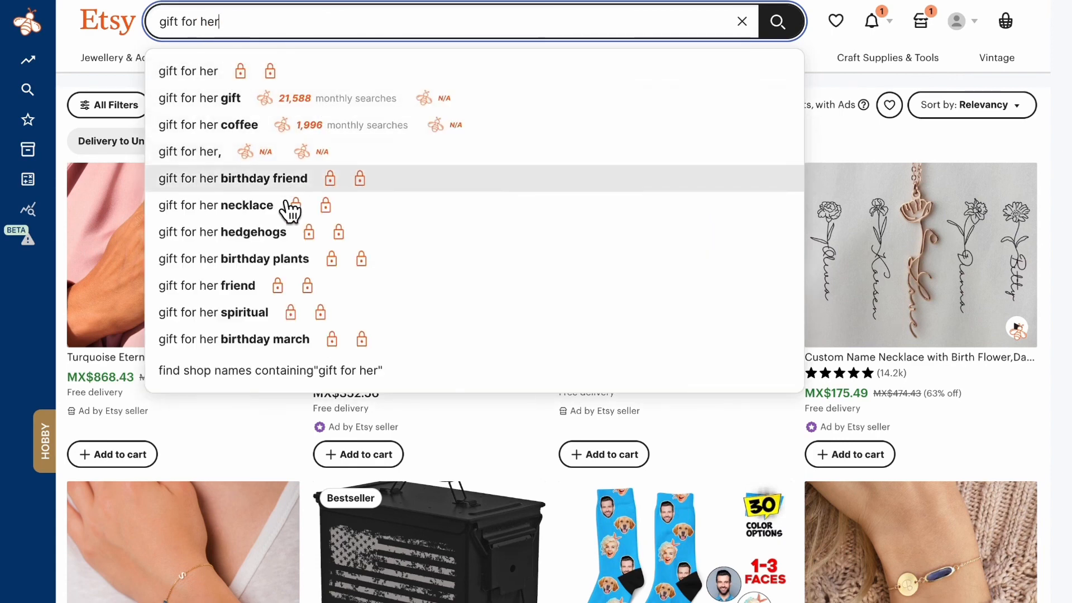
text( necklace)
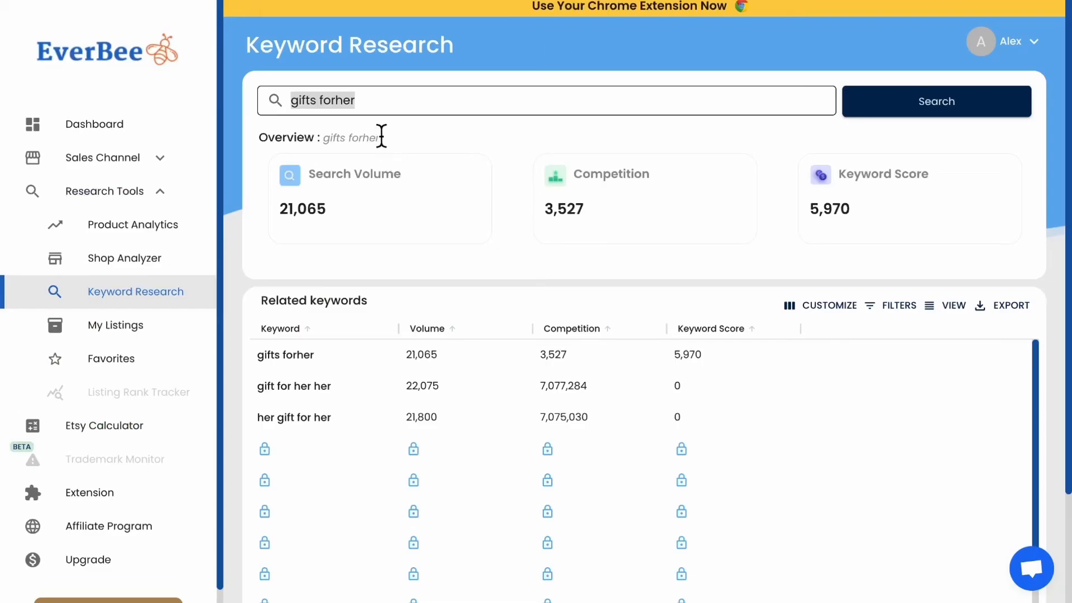
Switch back to EverBee and research the keyword "gifts for her necklace"
click(389, 110)
key(Left)
key(Left)
key(Left)
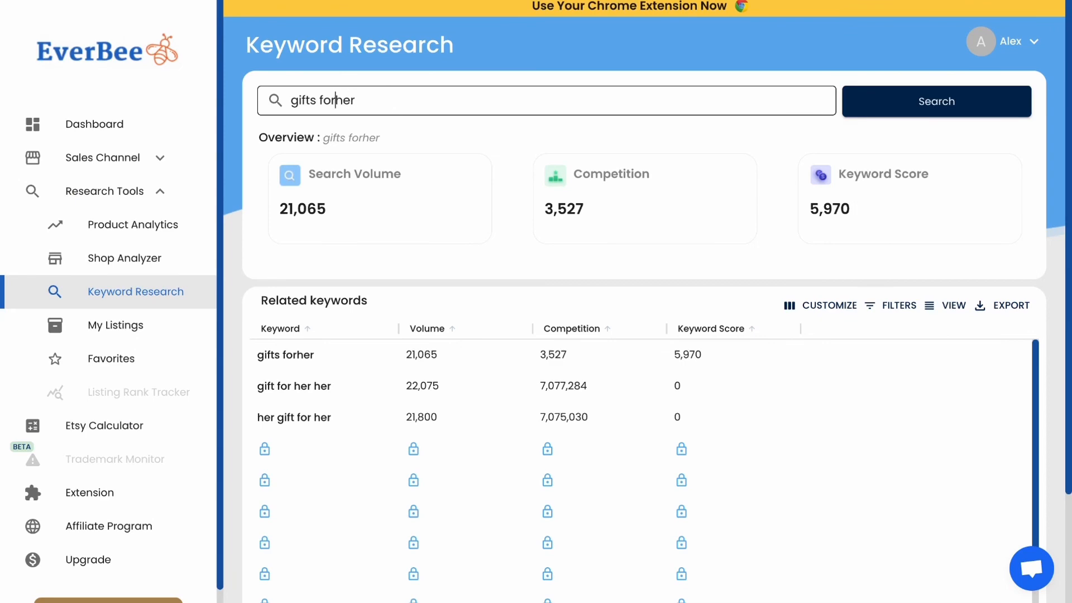
key(End)
text(necklace)
key(Return)
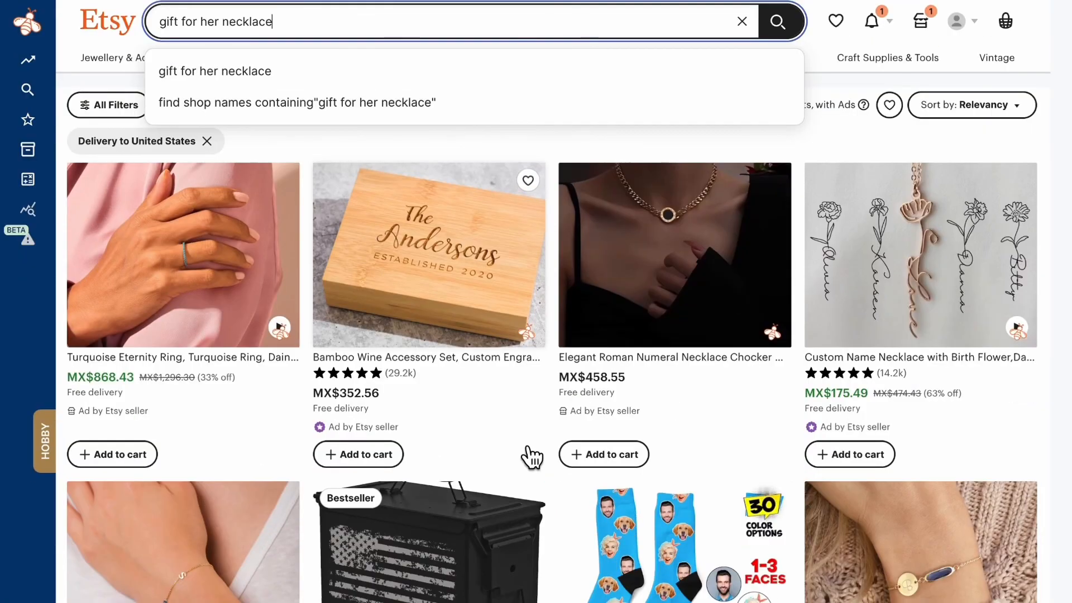
Remove "necklace" from the Etsy query, and research the keyword "gifts for her birthday friend" in EverBee
drag(316, 26, 219, 26)
key(BackSpace)
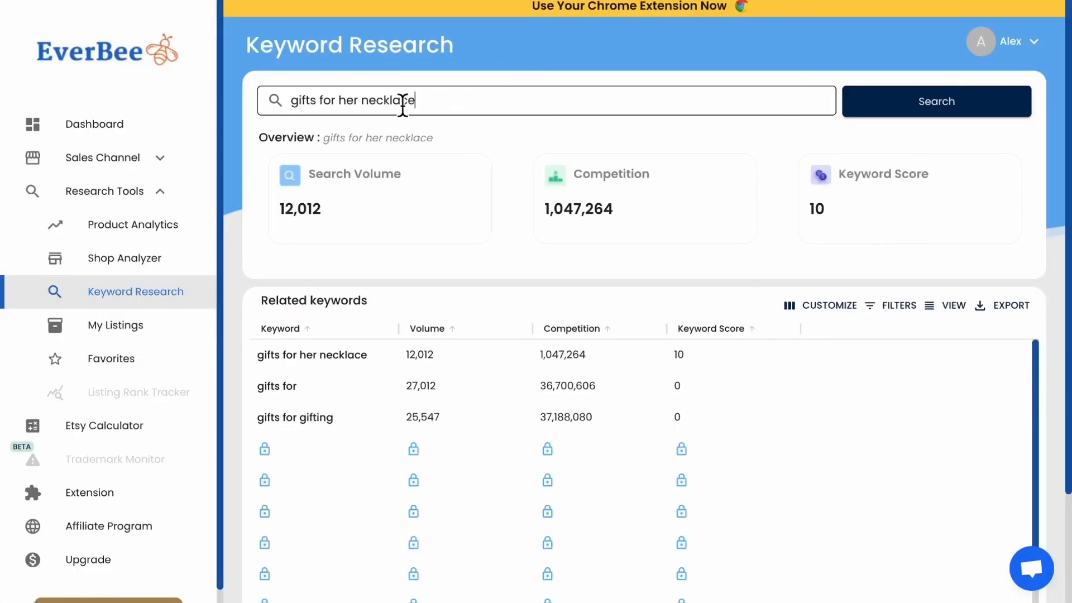
double_click(402, 100)
text(birthdday)
key(BackSpace)
key(BackSpace)
key(BackSpace)
text(ay firends)
key(BackSpace)
key(BackSpace)
key(BackSpace)
key(BackSpace)
key(BackSpace)
key(BackSpace)
text(riend)
key(Return)
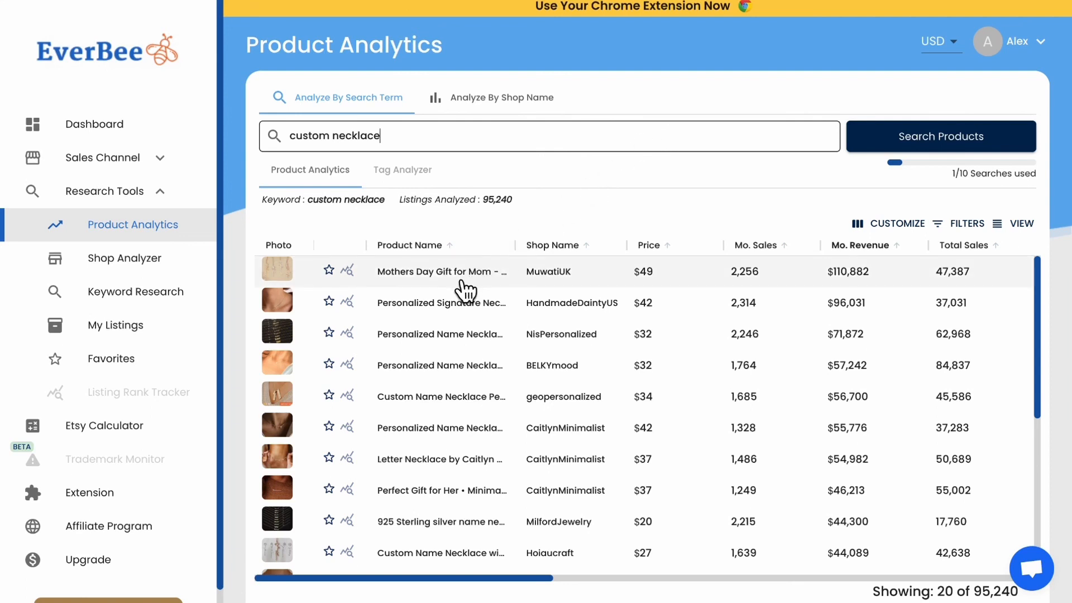
Review the "custom necklace" product analytics, covering sales, revenue, listing age, favorites and the remaining columns
scroll(407, 443, down, 5)
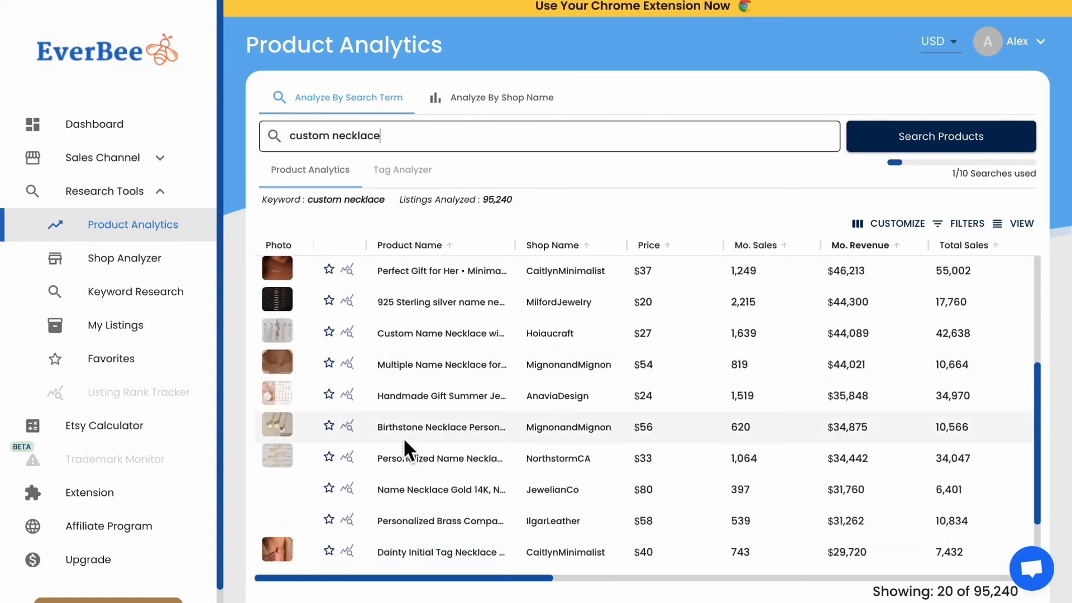
scroll(407, 450, up, 5)
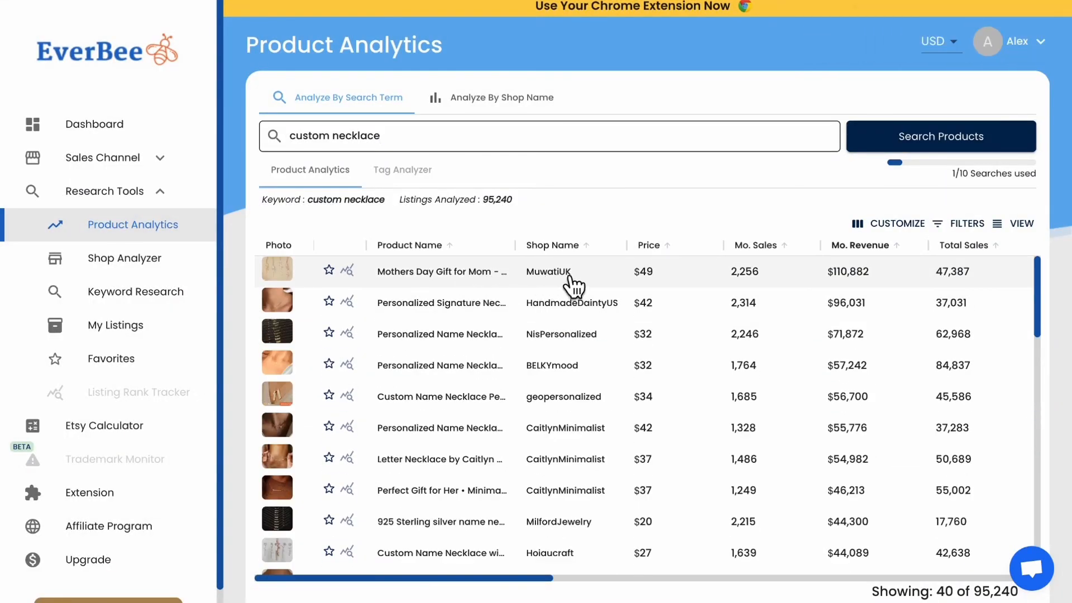
scroll(581, 288, right, 3)
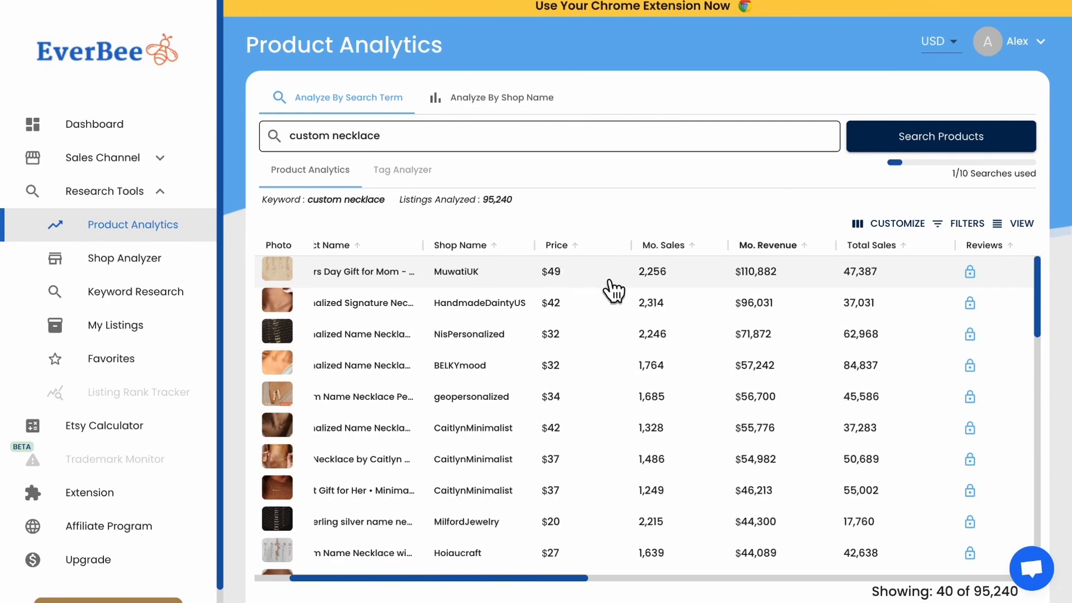
scroll(613, 289, right, 3)
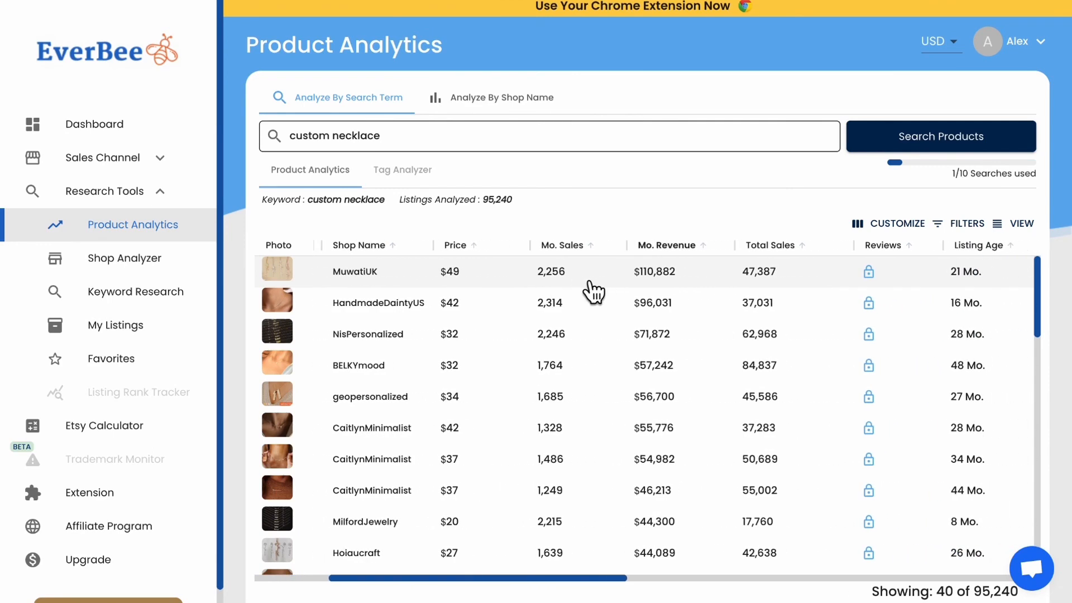
scroll(600, 289, right, 3)
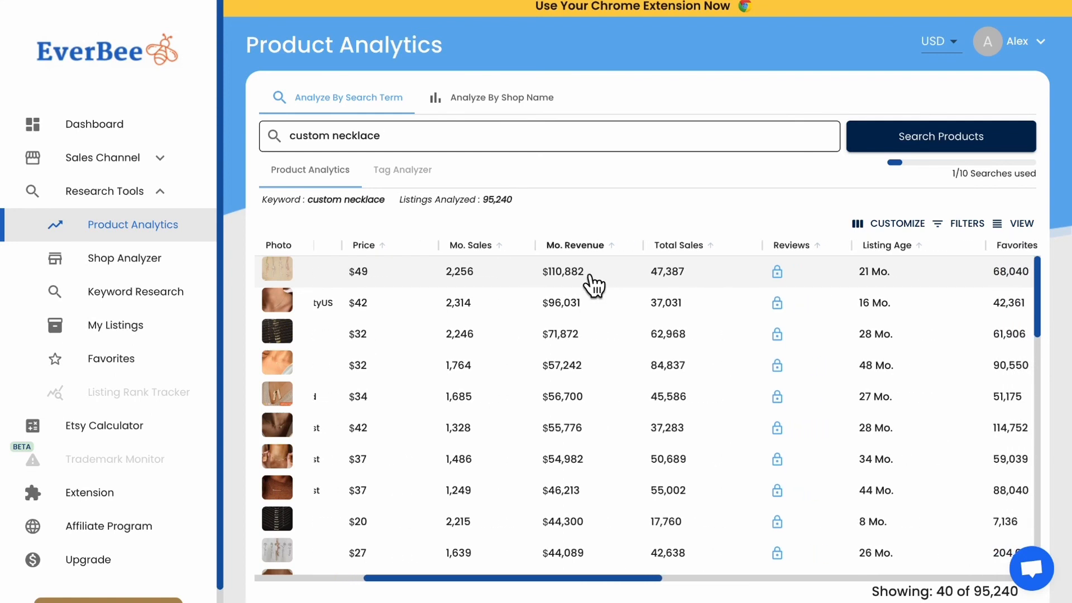
scroll(594, 286, right, 3)
scroll(594, 286, right, 10)
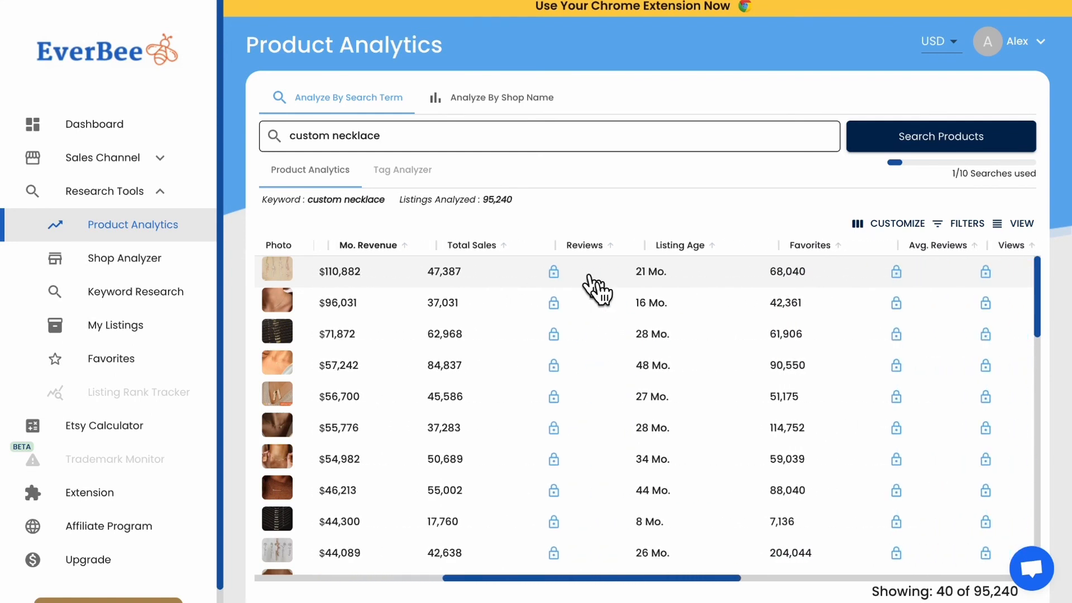
scroll(416, 390, down, 1)
scroll(416, 390, up, 1)
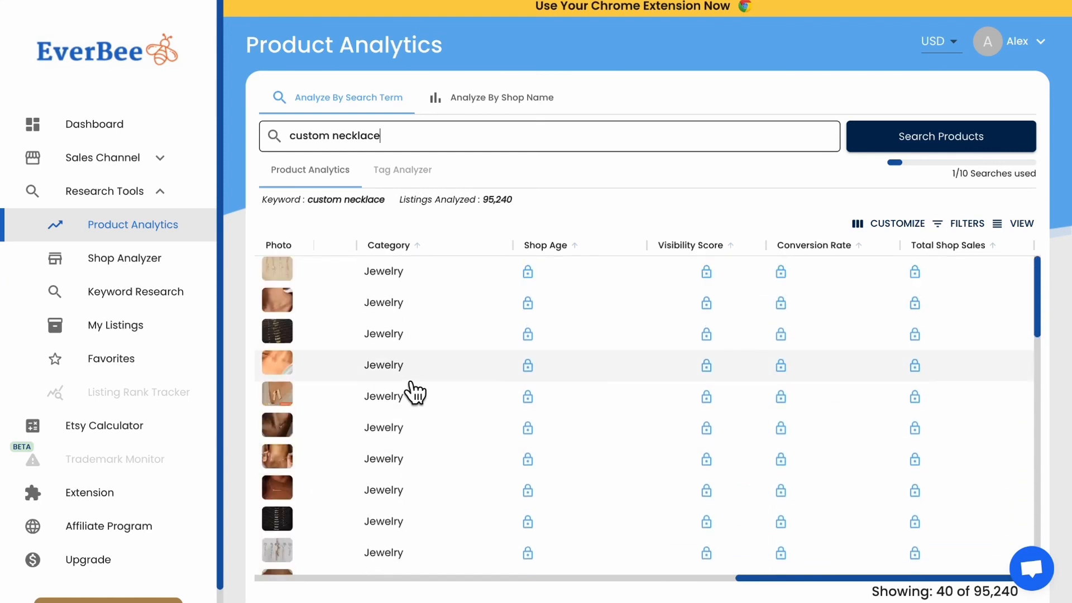
scroll(455, 279, left, 10)
View the listing details and tags of the top product, "Mothers Day Gift for Mom", and close them
click(446, 273)
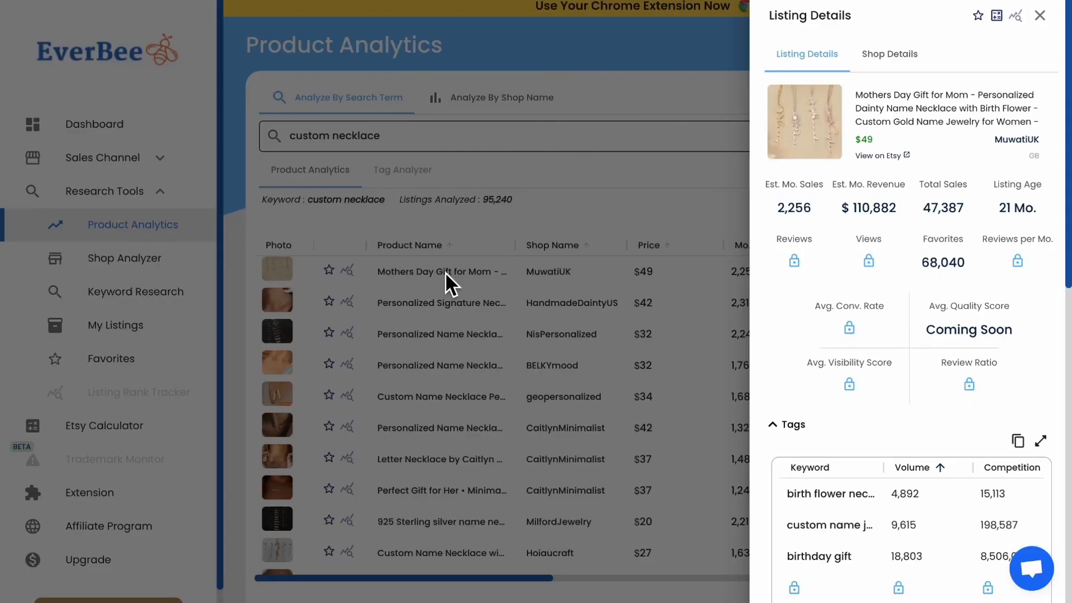
scroll(847, 430, down, 4)
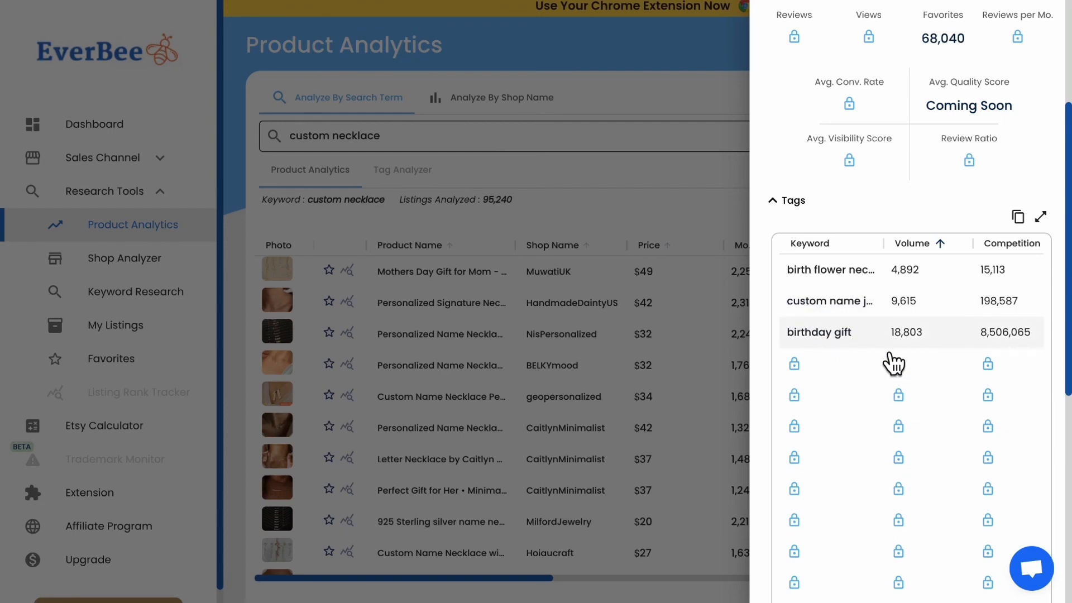
click(489, 319)
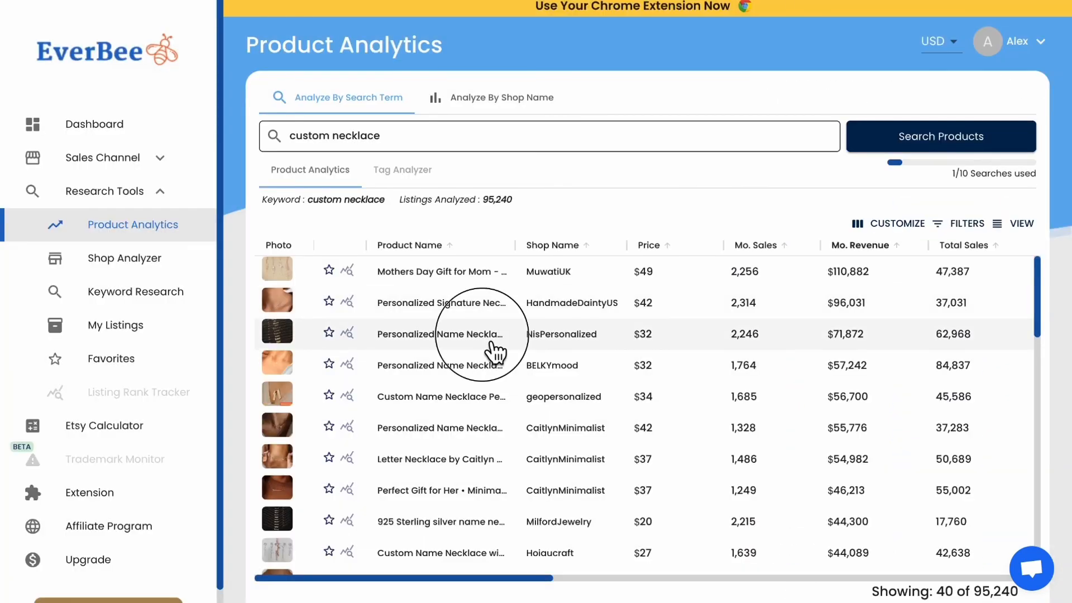
Inspect the listing details of the NisPersonalized, geopersonalized and Letter Necklace products one after another
click(490, 345)
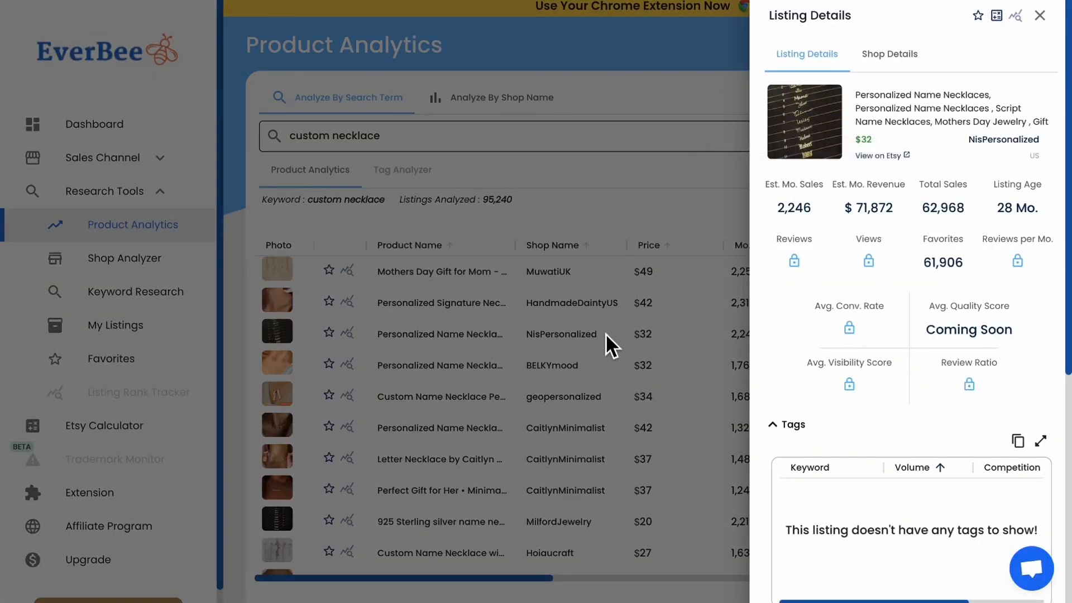
click(488, 334)
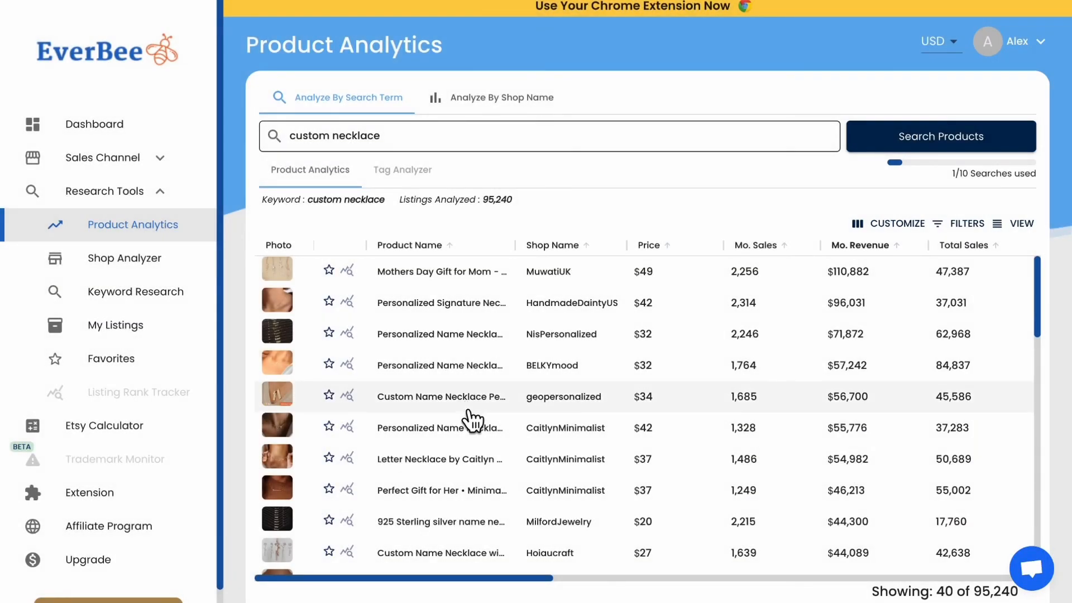
click(459, 401)
click(457, 400)
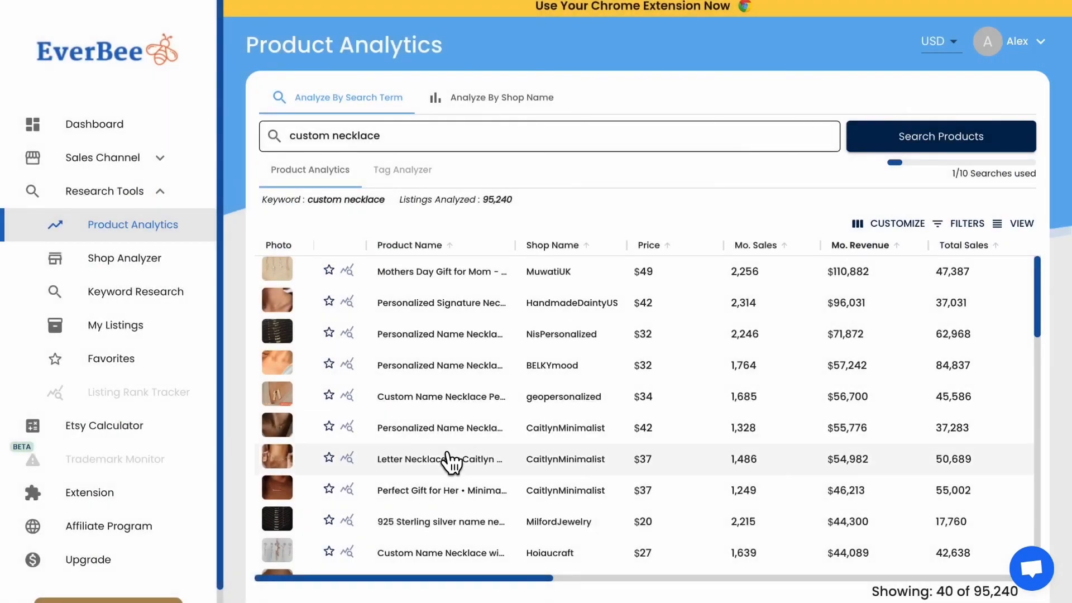
click(448, 454)
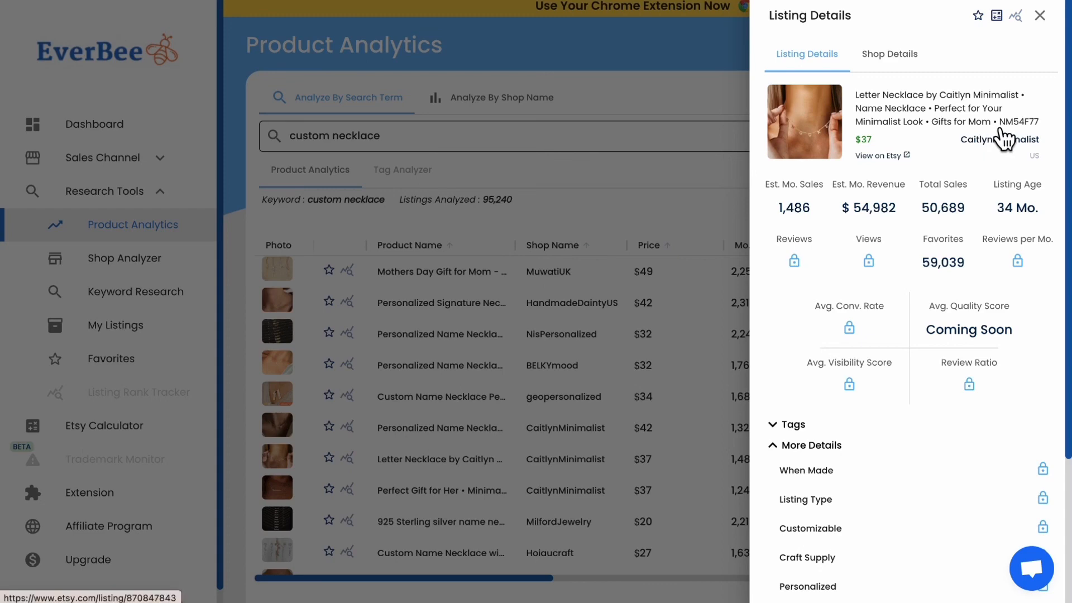
key(Escape)
Inspect the details of the $56 Birthstone Necklace from MignonandMignon, and look through the remaining necklace listings
scroll(434, 395, down, 5)
click(420, 376)
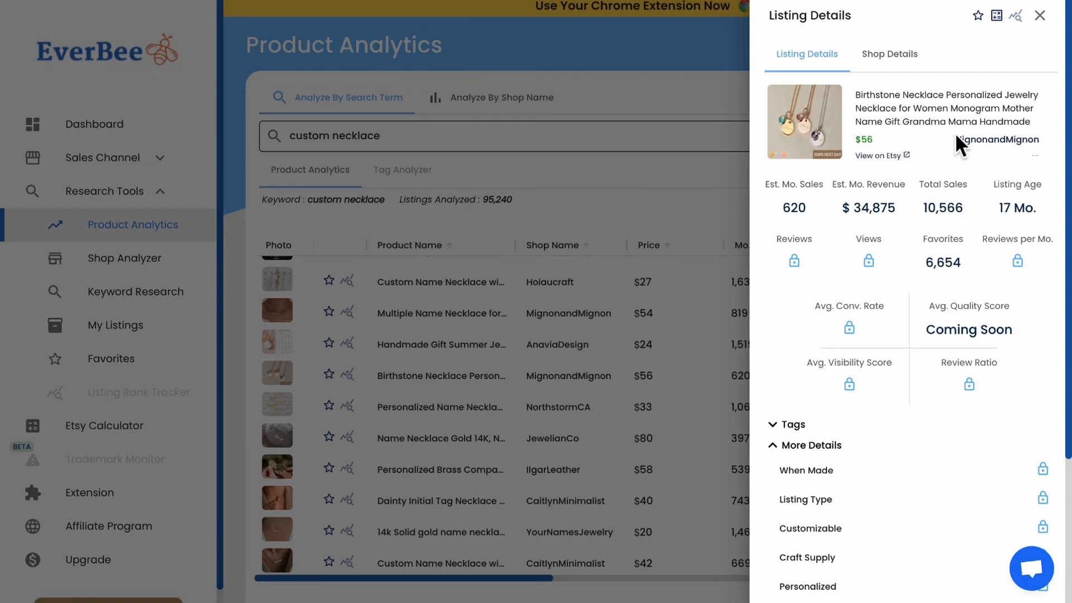
click(696, 192)
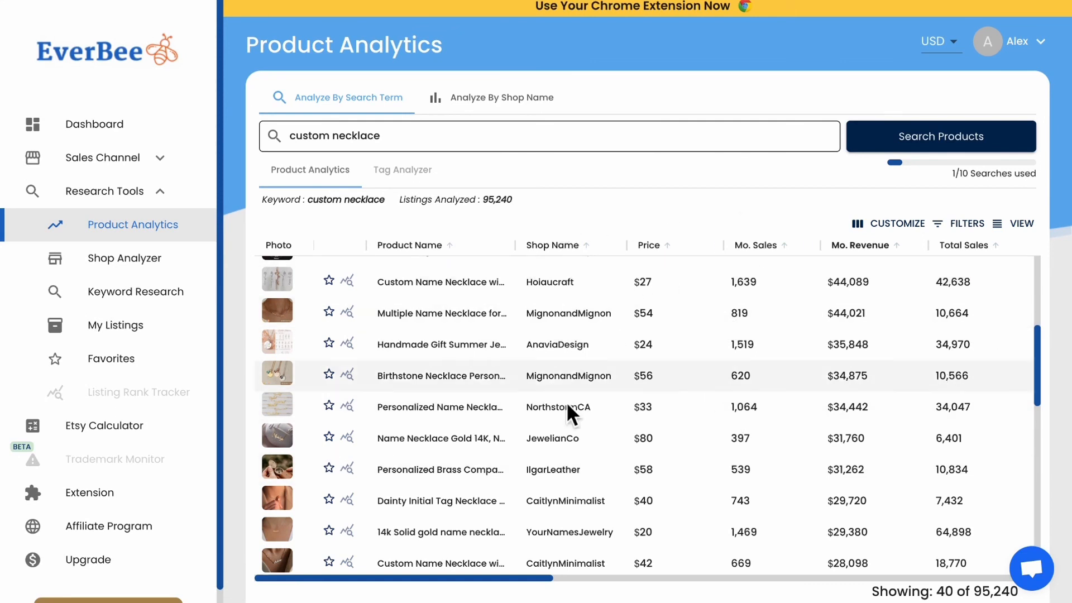
scroll(565, 413, down, 5)
scroll(565, 415, down, 1)
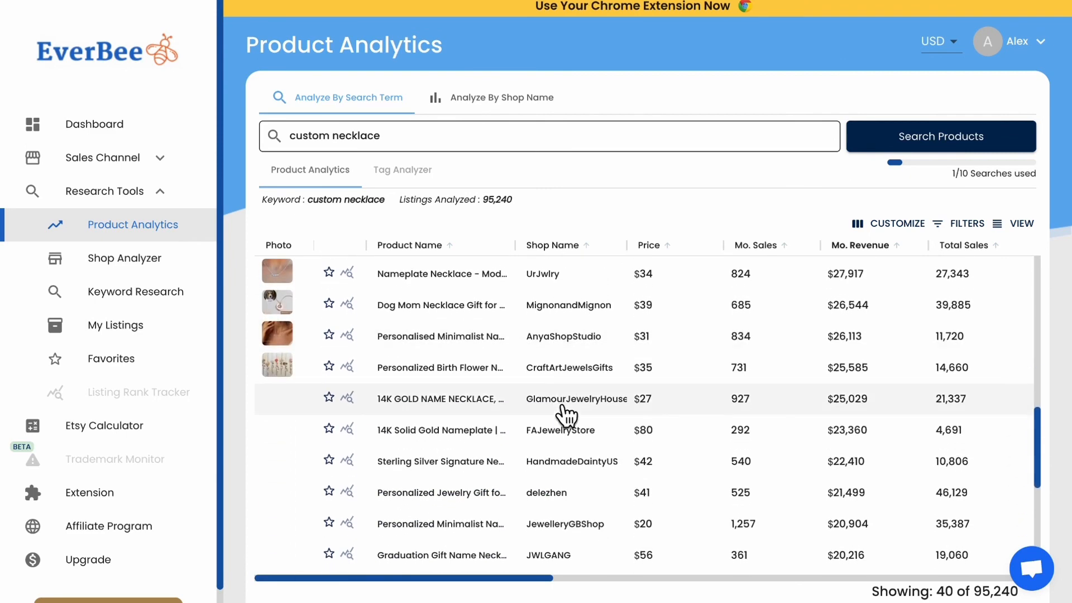
scroll(627, 422, up, 6)
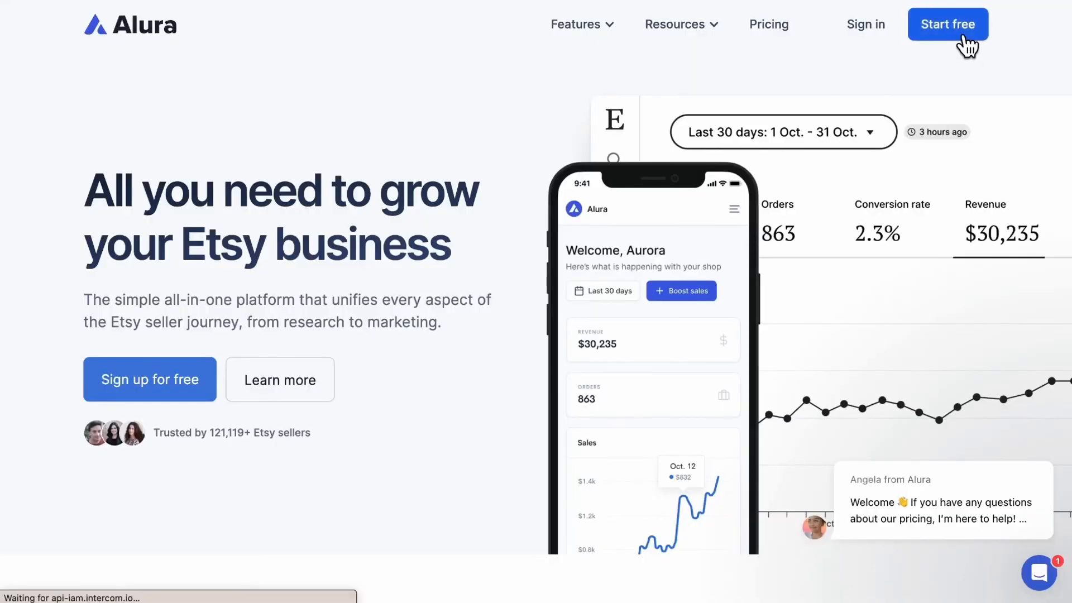
Switch to Alura, start a free account, answer that you are an Etsy seller and continue to the dashboard
click(962, 37)
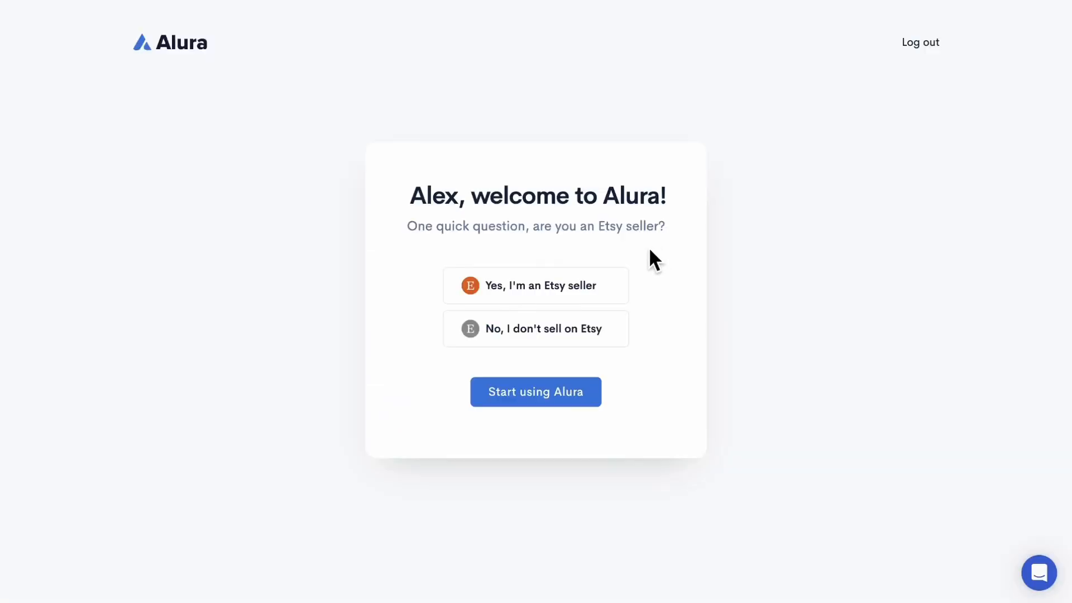
click(575, 287)
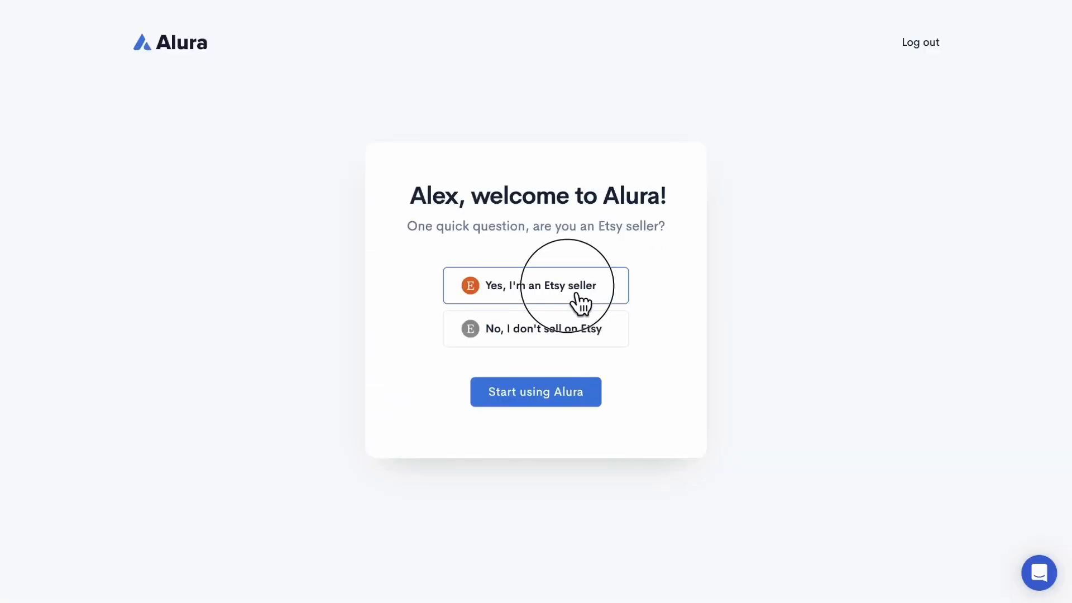
click(556, 405)
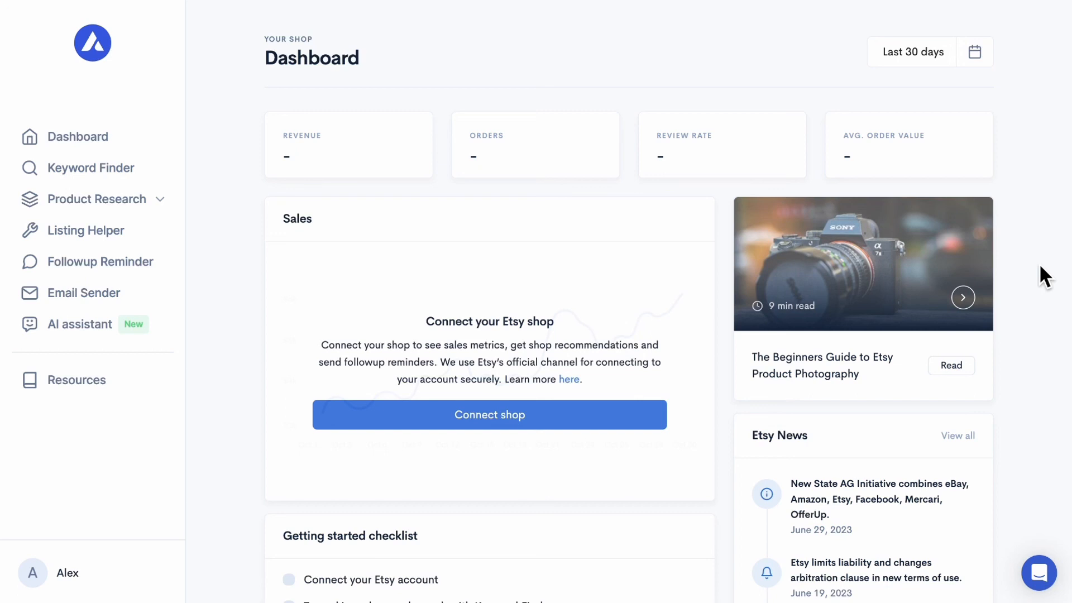
Look through the dashboard's Etsy News, Holiday calendar, video tutorials and Getting started checklist
scroll(1040, 263, down, 3)
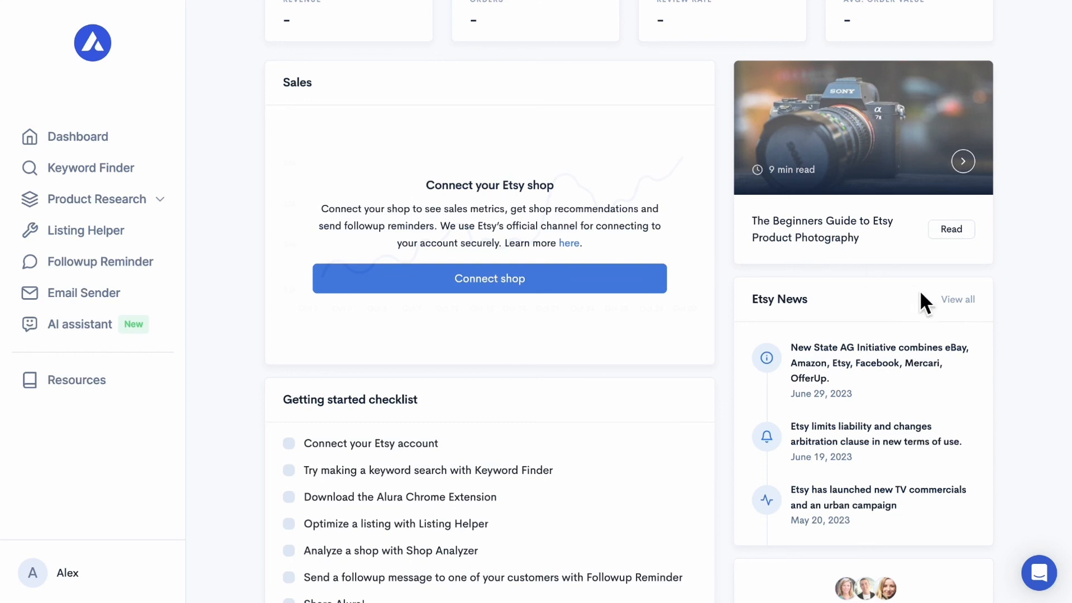
scroll(1030, 346, down, 2)
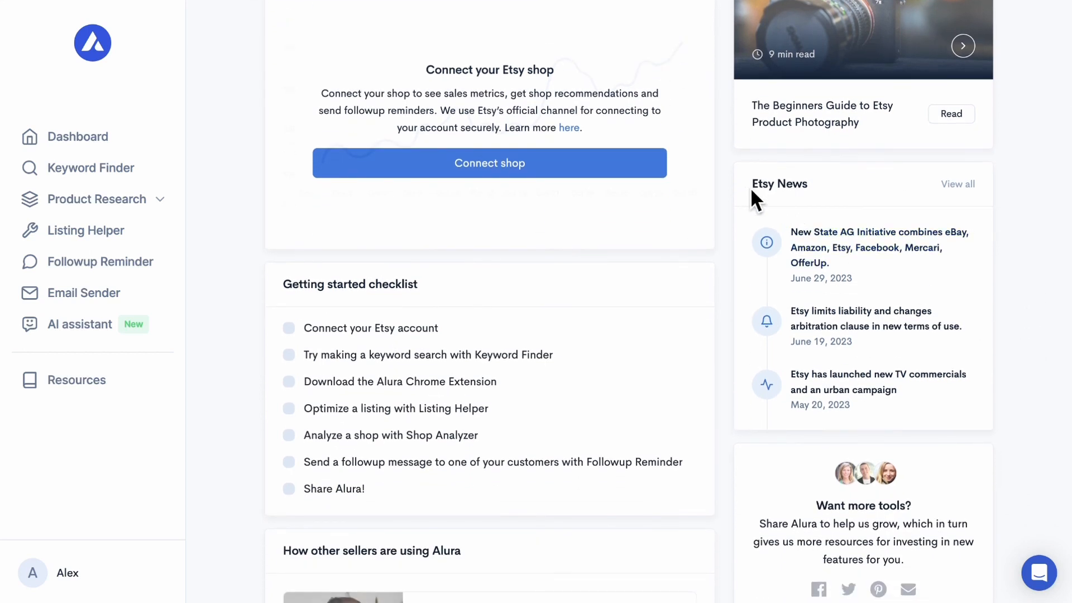
drag(750, 187, 821, 185)
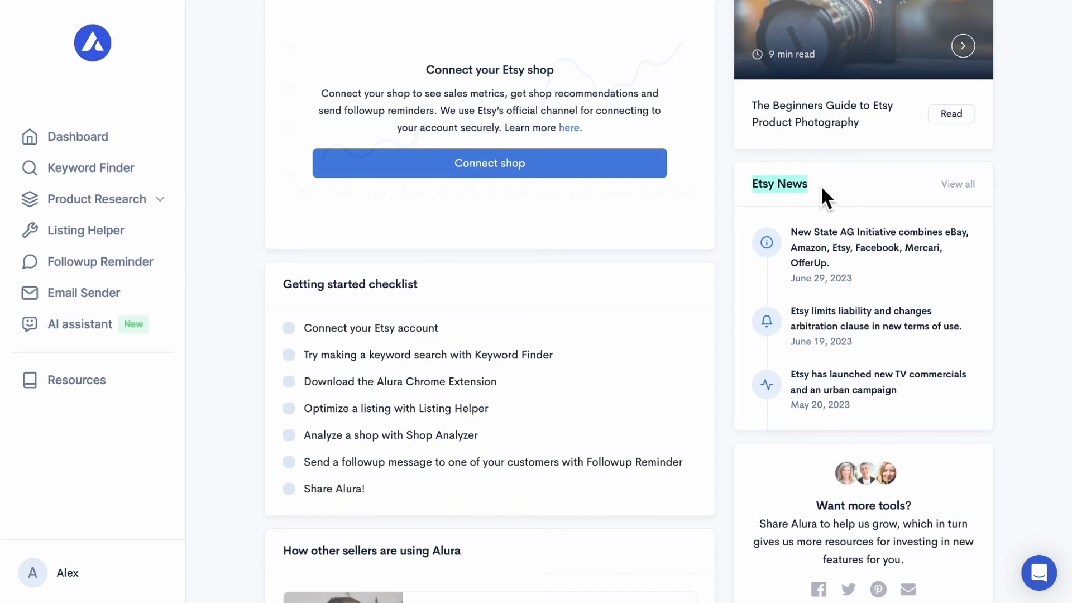
click(1011, 320)
scroll(1010, 320, down, 5)
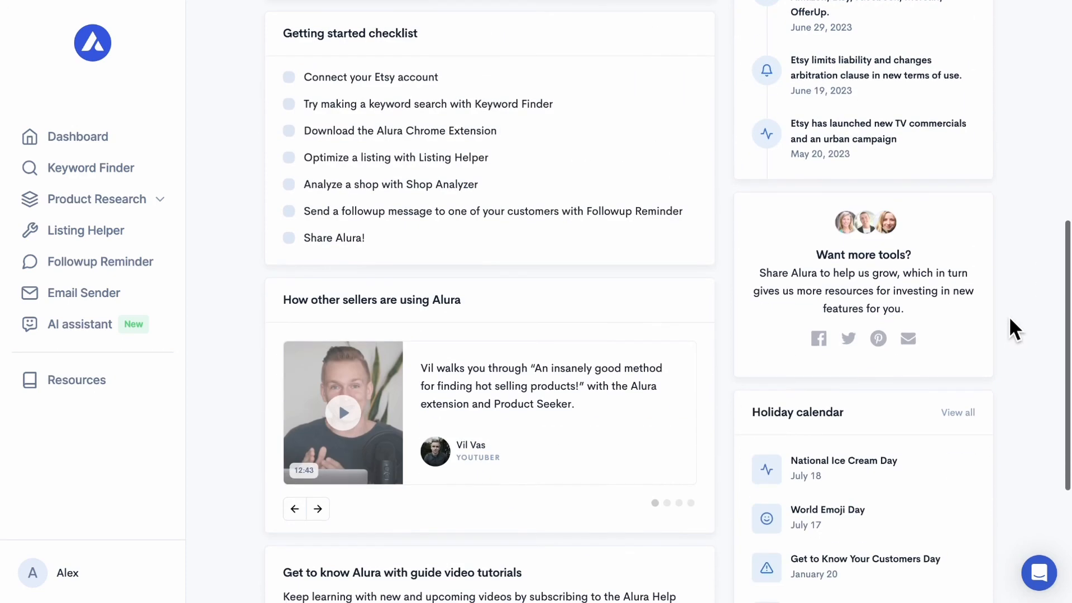
scroll(1009, 316, down, 2)
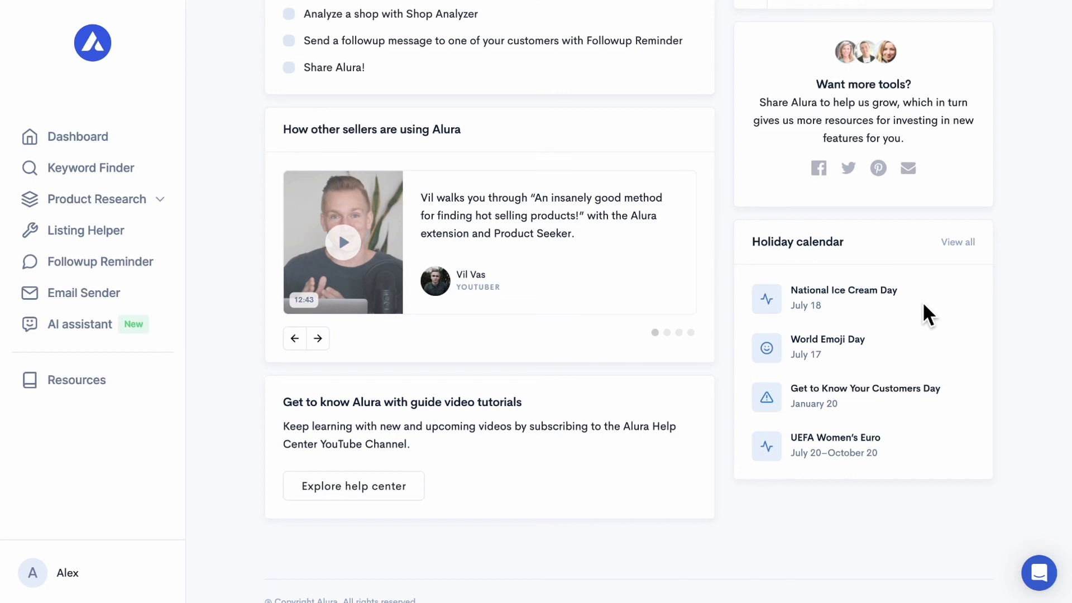
scroll(922, 302, down, 1)
drag(283, 326, 562, 326)
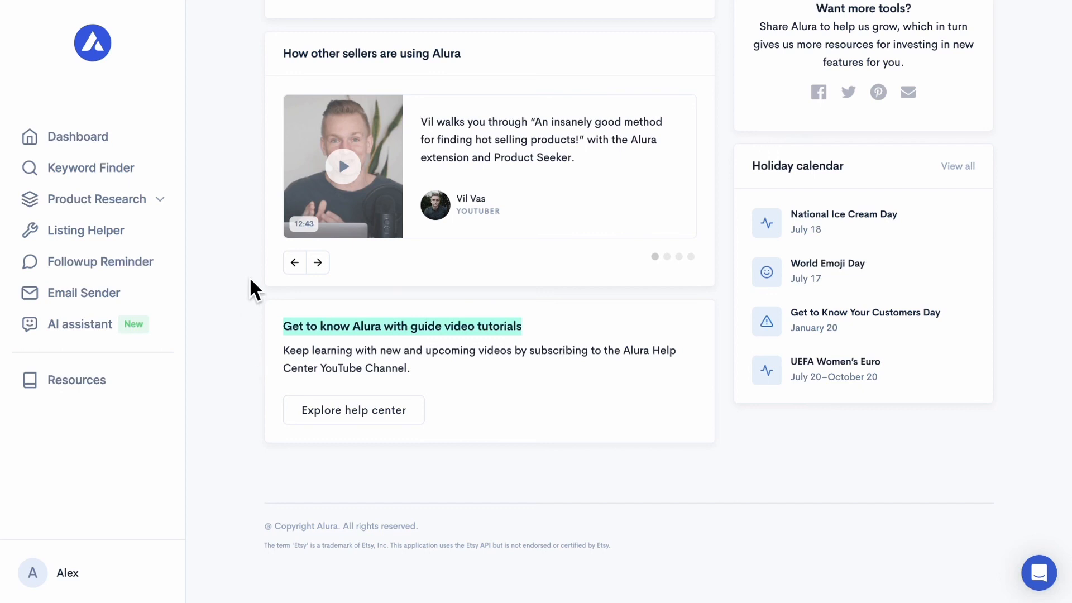
scroll(249, 276, up, 10)
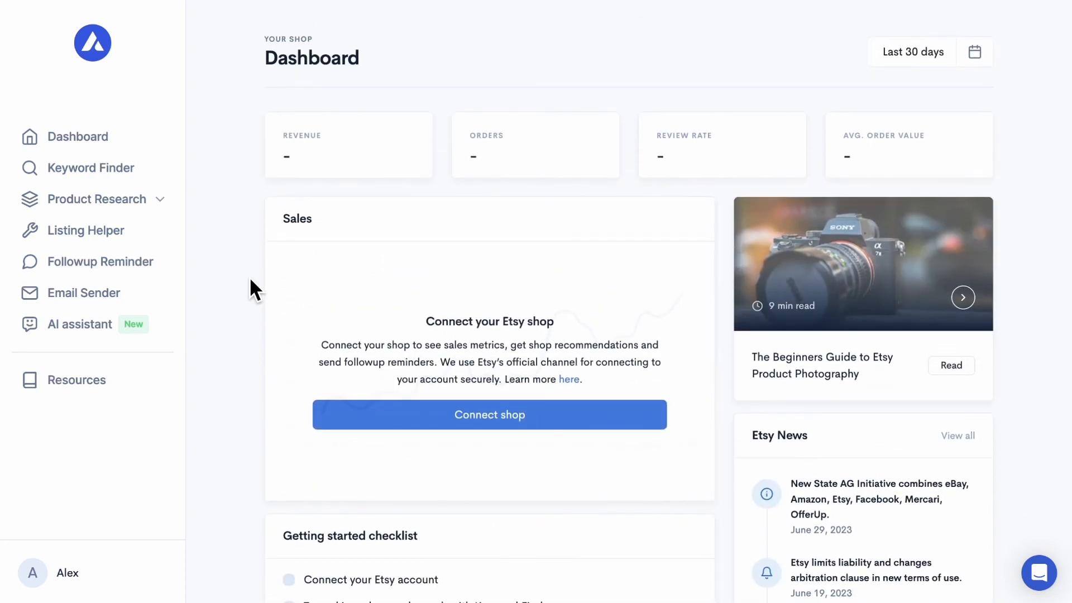
scroll(287, 263, down, 5)
drag(287, 261, 449, 252)
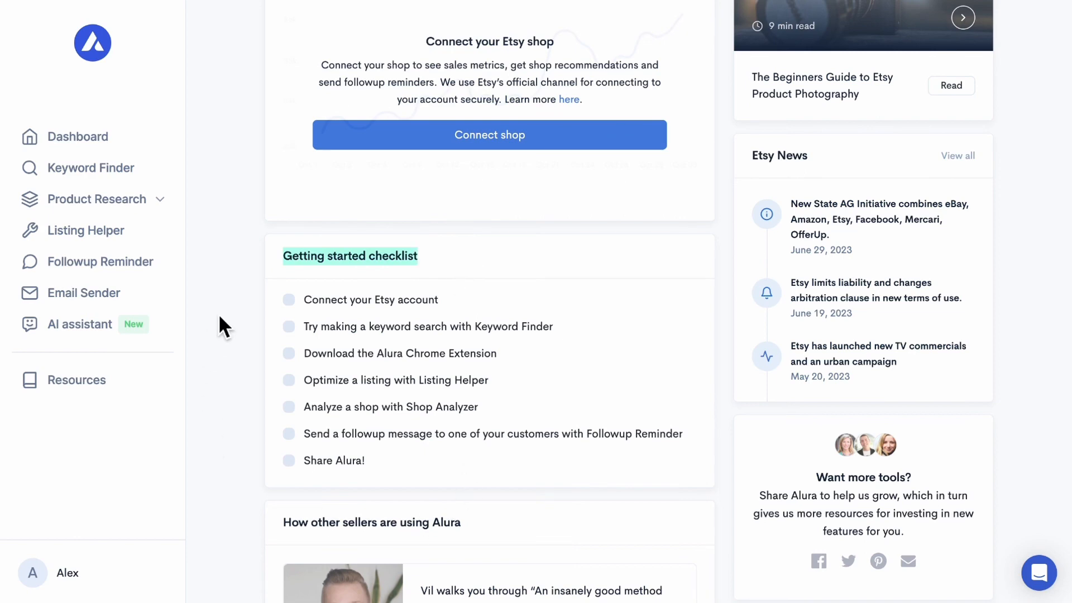
Connect the Etsy shop to Alura and grant the application access to the Etsy account
scroll(253, 200, up, 5)
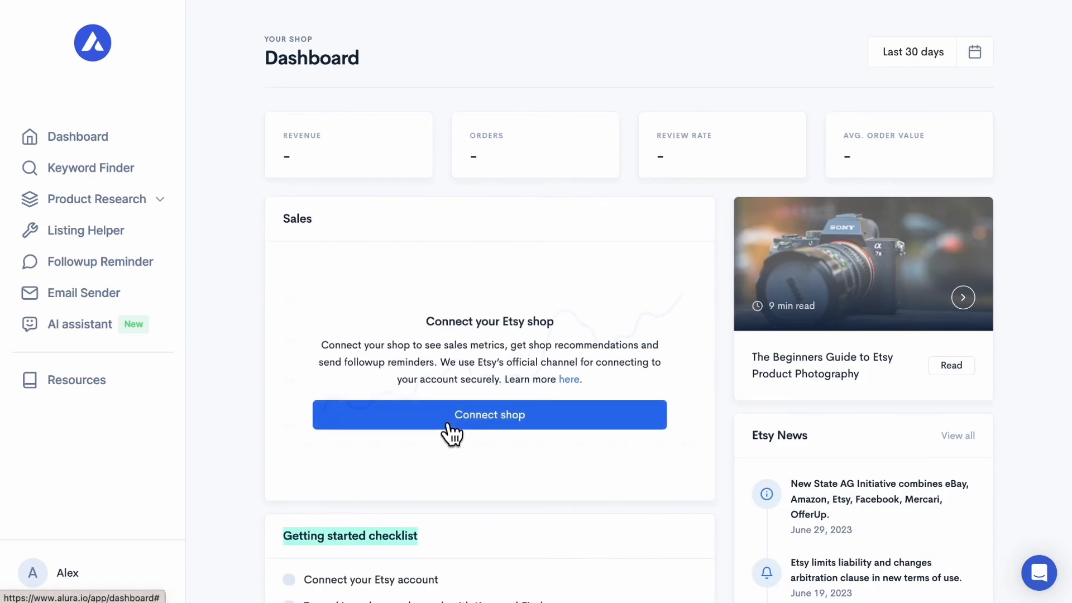
click(449, 425)
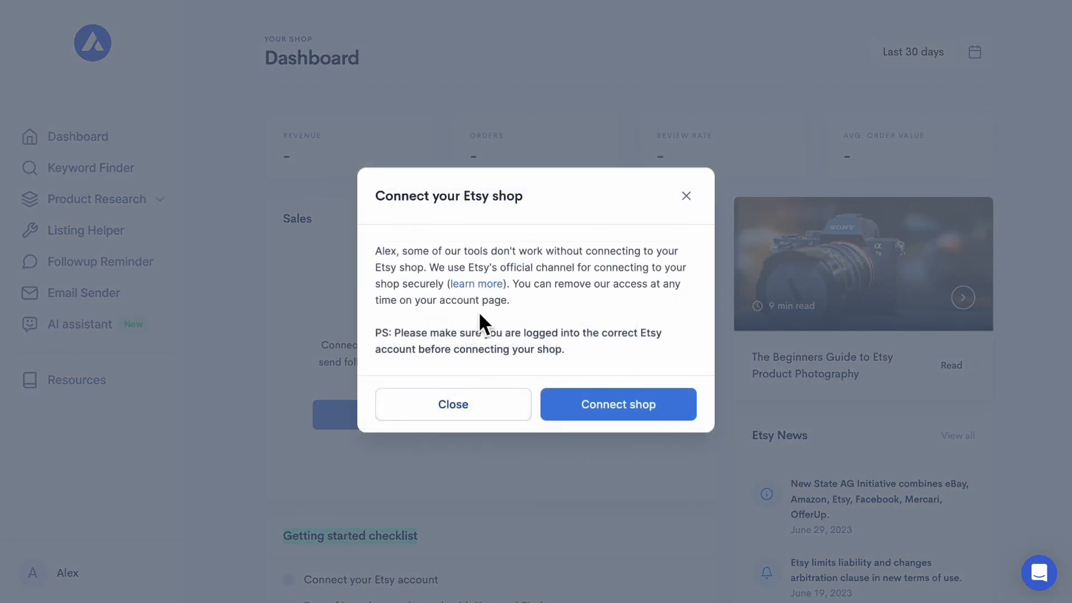
click(599, 406)
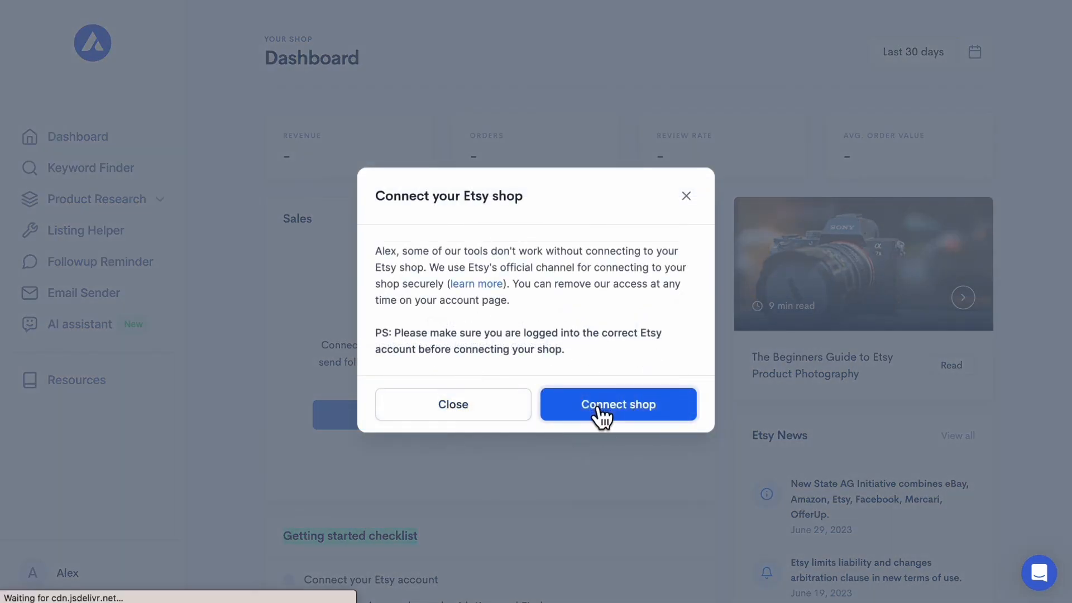
scroll(591, 401, down, 2)
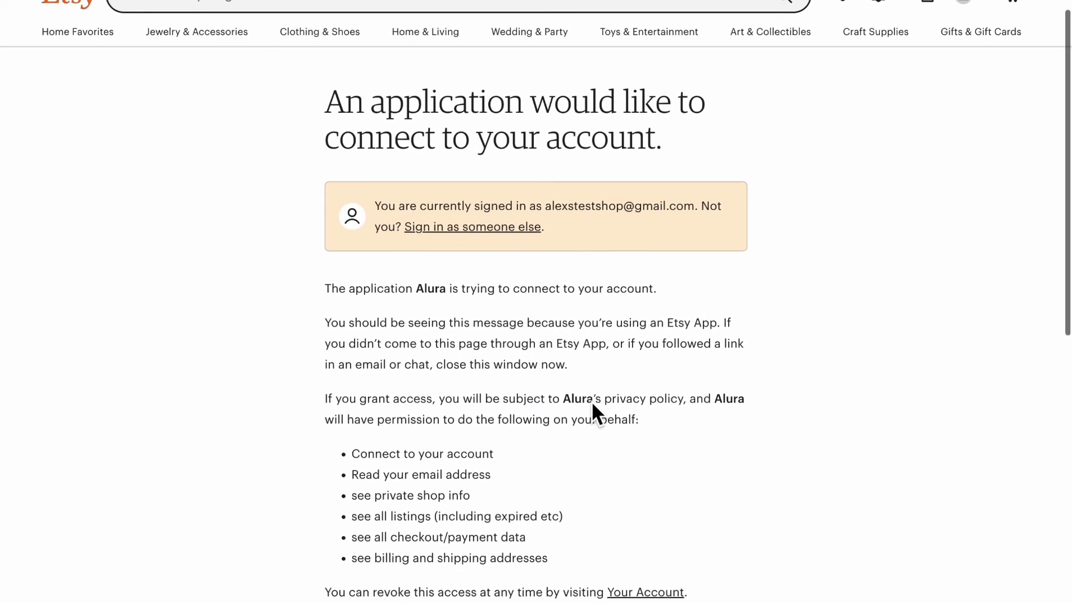
scroll(591, 401, down, 2)
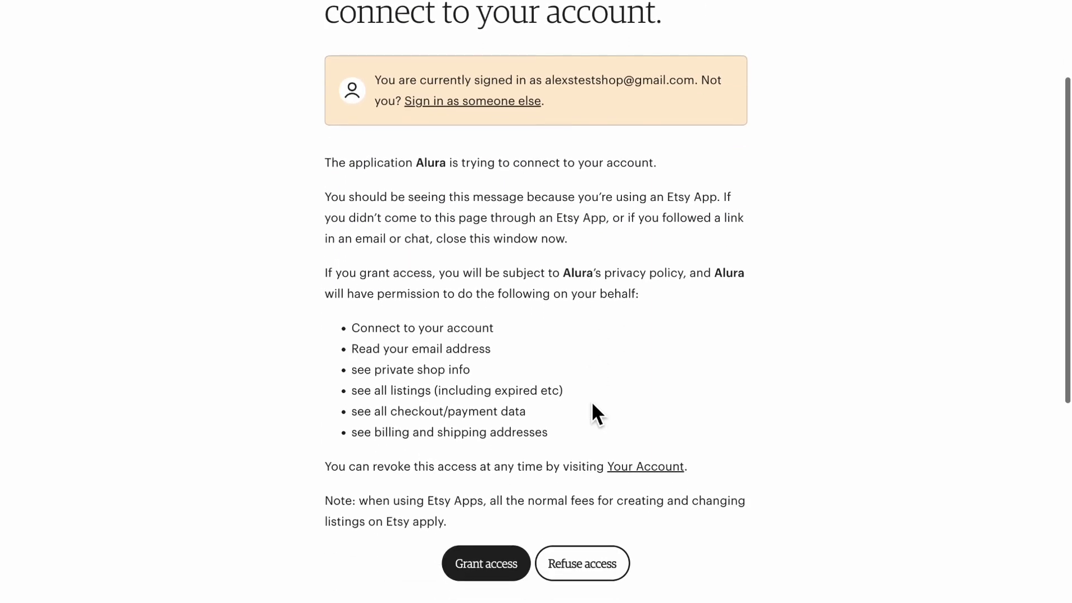
click(509, 569)
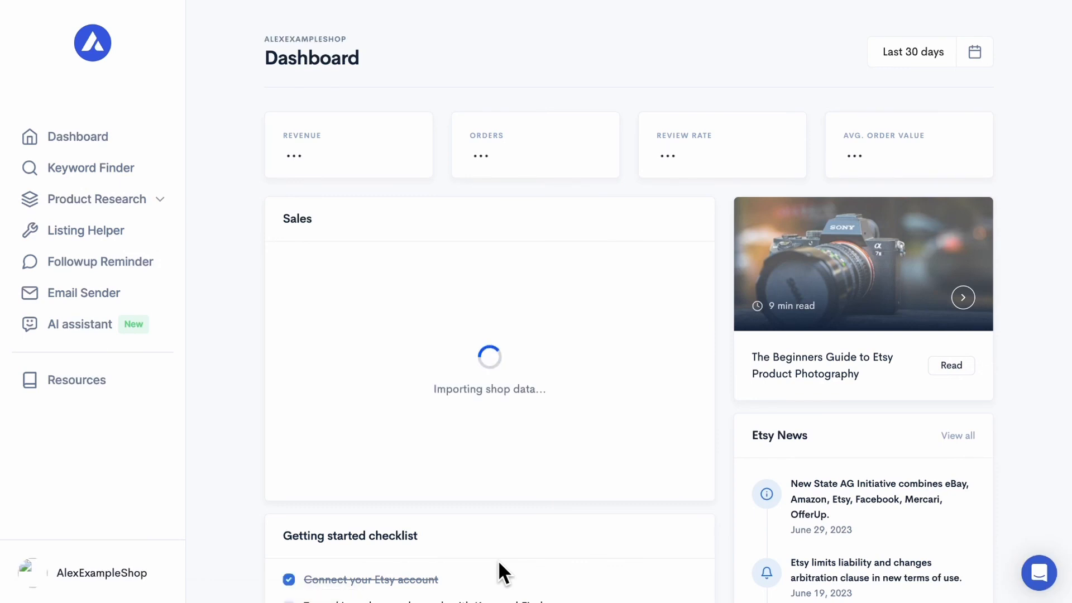
Check the keyword search item in the Getting started checklist, and search Keyword Finder for "necklace for her"
scroll(497, 559, down, 4)
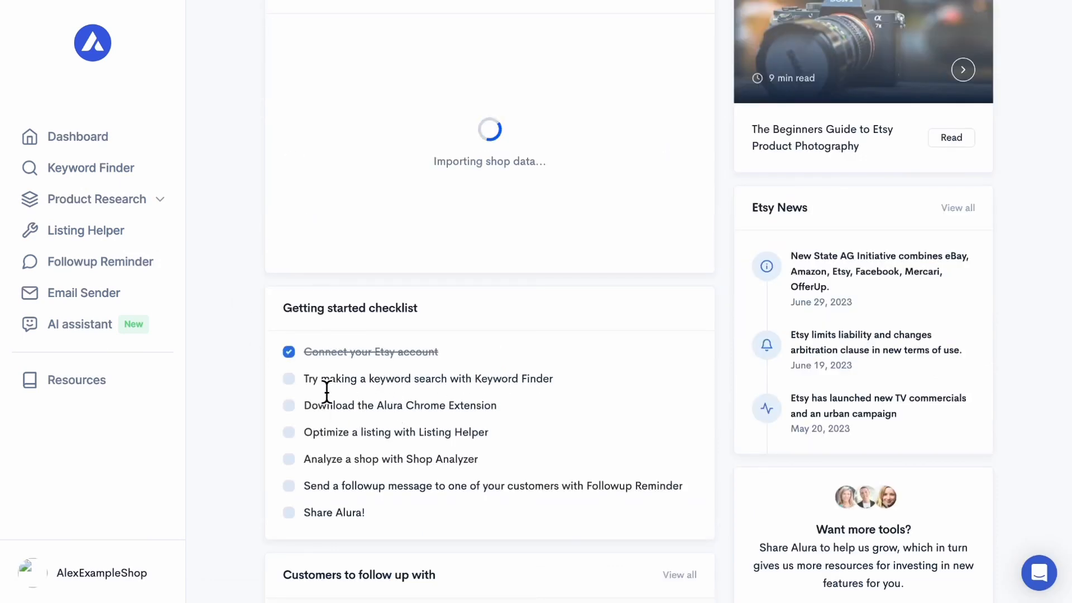
drag(321, 378, 600, 379)
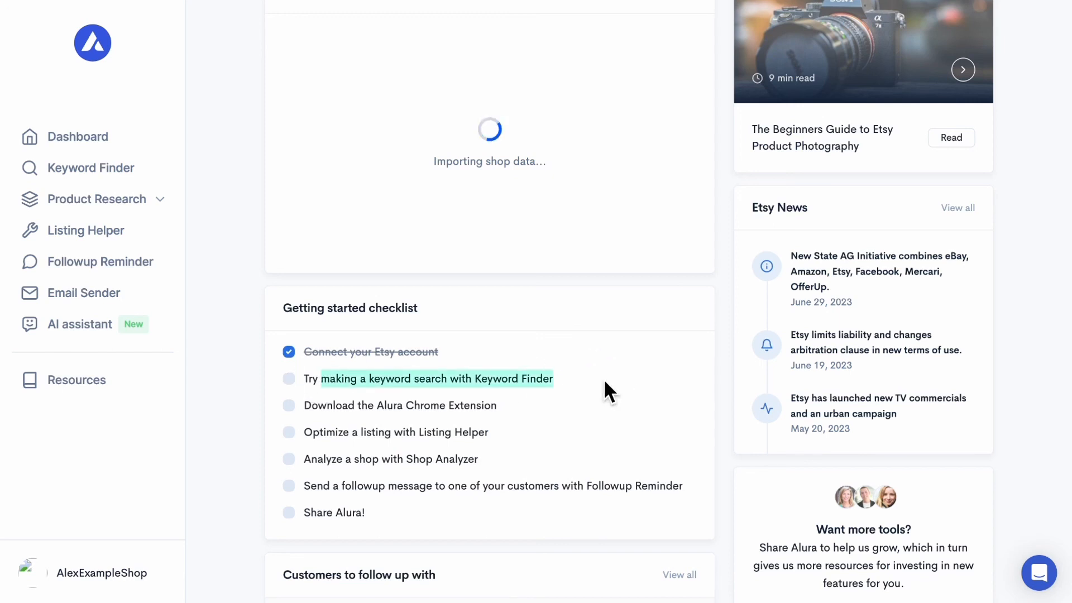
click(127, 173)
click(125, 168)
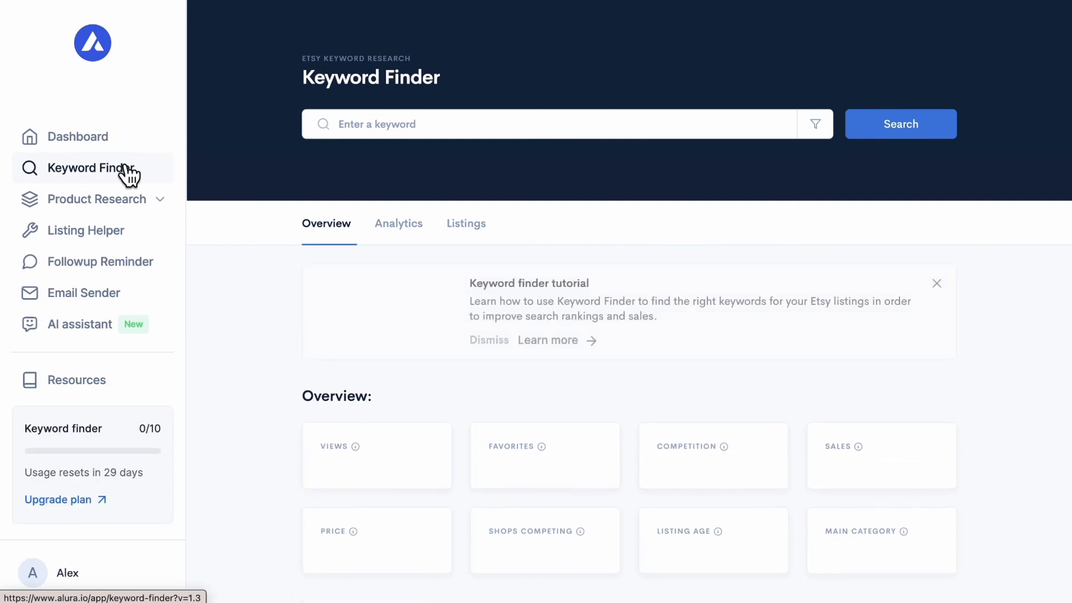
click(497, 132)
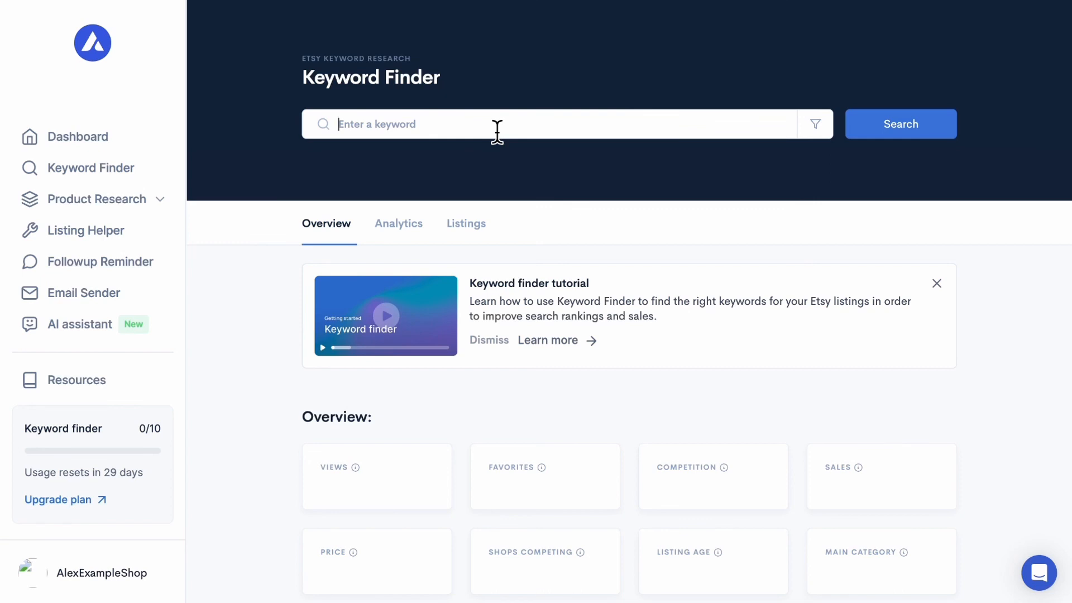
text(necklace for her)
key(Return)
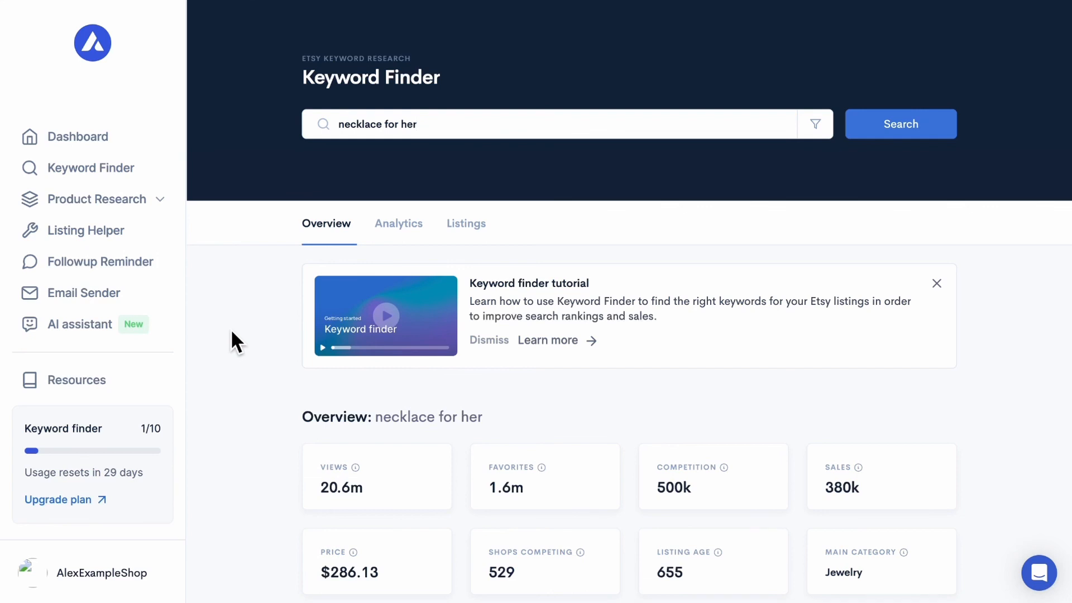
Examine the overview figures for "necklace for her", including views, favorites, price, competing shops, competition and sales
scroll(232, 332, down, 3)
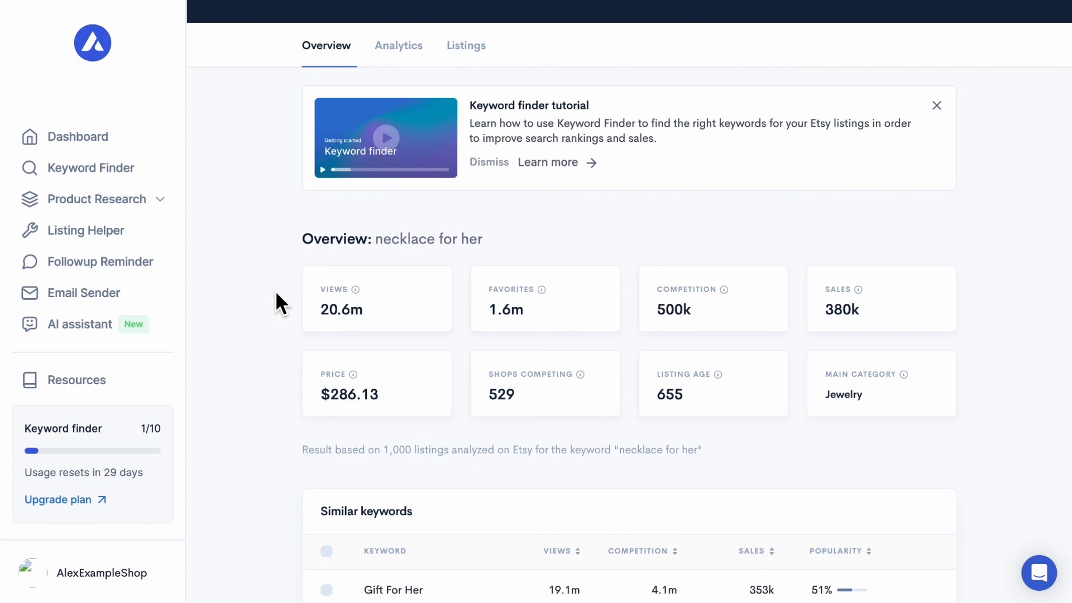
mouse_move(360, 291)
drag(325, 378, 407, 397)
click(327, 399)
click(295, 323)
mouse_move(546, 300)
drag(524, 399, 495, 399)
click(494, 399)
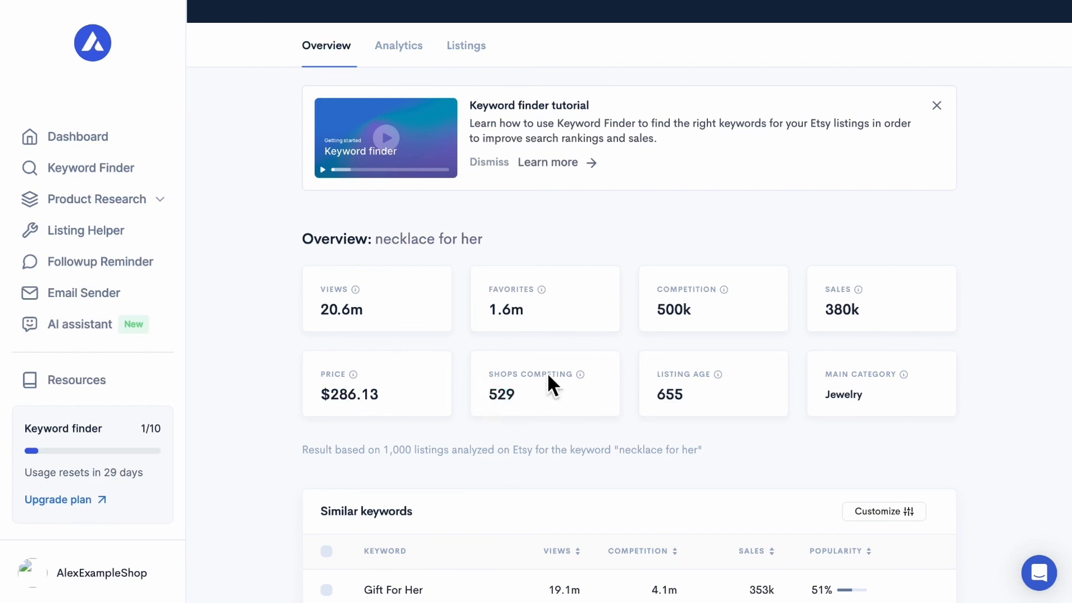
drag(384, 321, 300, 314)
click(709, 316)
drag(709, 317, 652, 314)
click(666, 314)
drag(876, 318, 822, 319)
click(822, 319)
scroll(246, 254, up, 2)
Review the similar keywords table, viewing and closing the Google Trends chart for "Gifts For Her"
scroll(247, 254, down, 8)
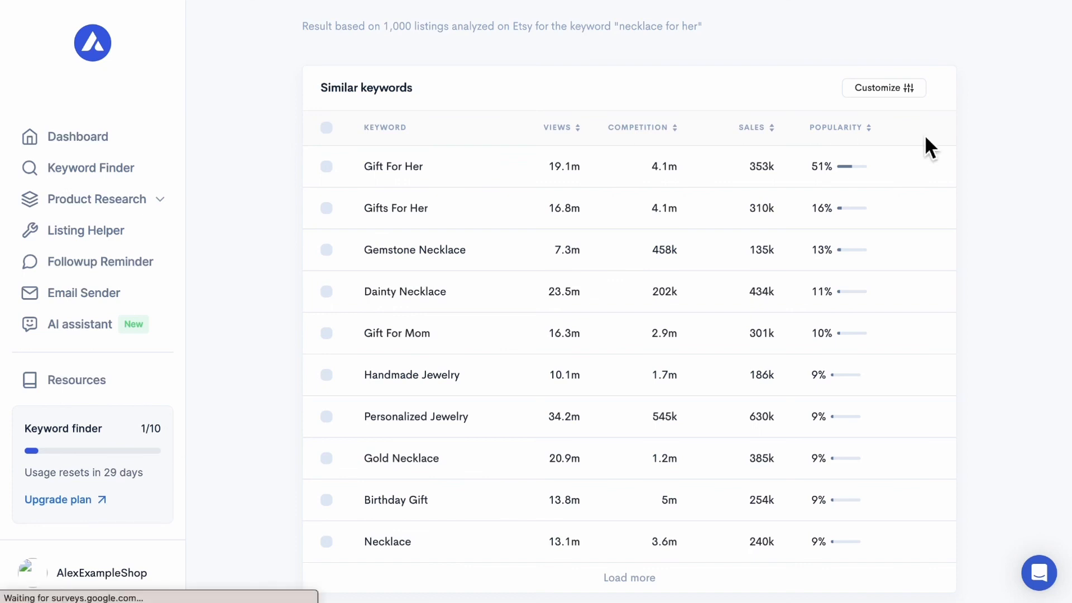
mouse_move(926, 182)
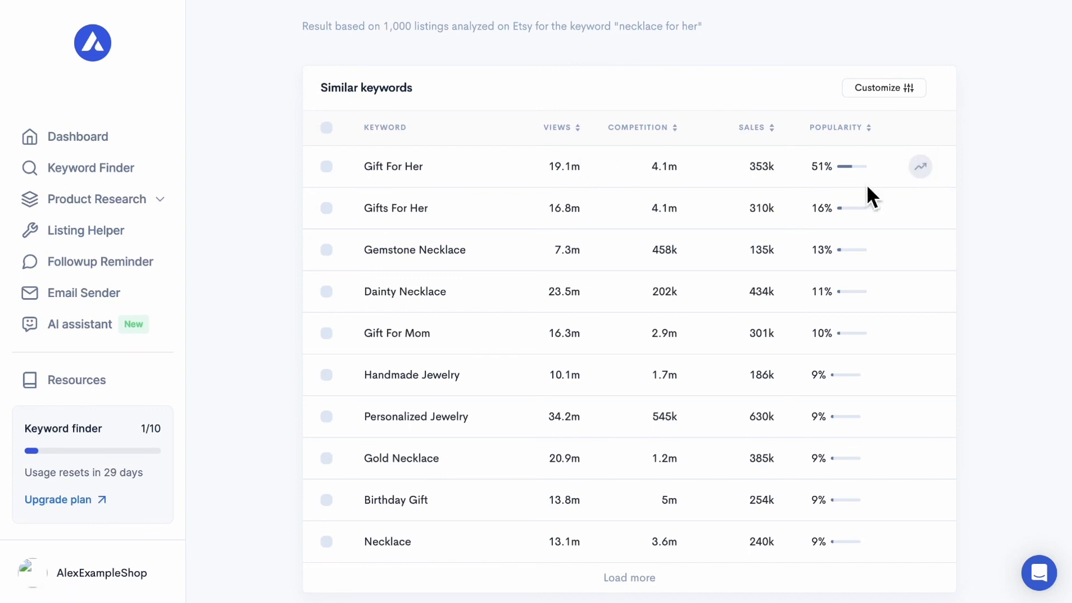
click(927, 174)
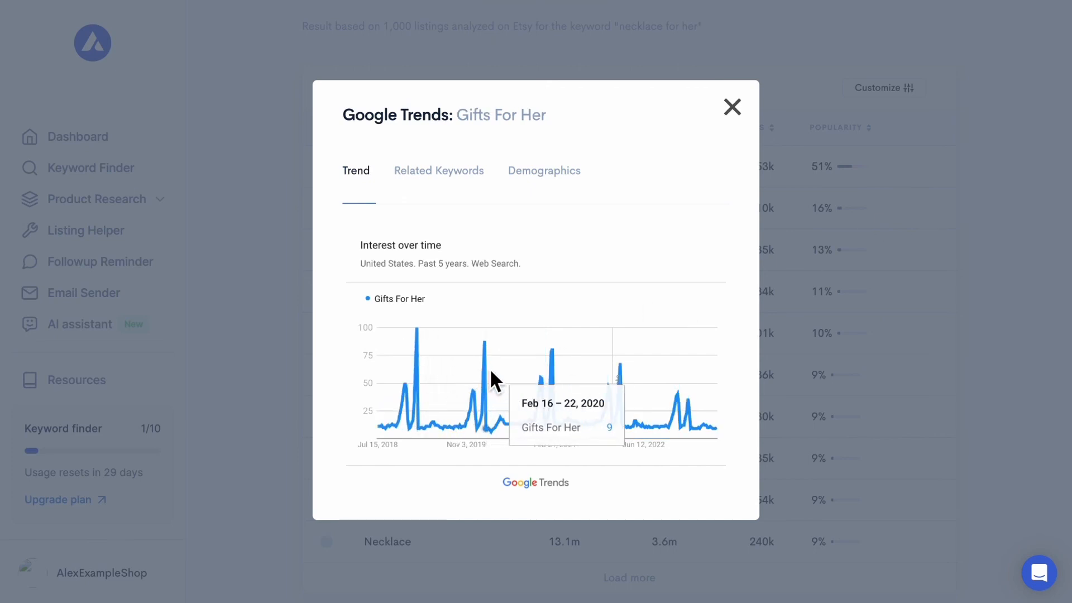
key(Escape)
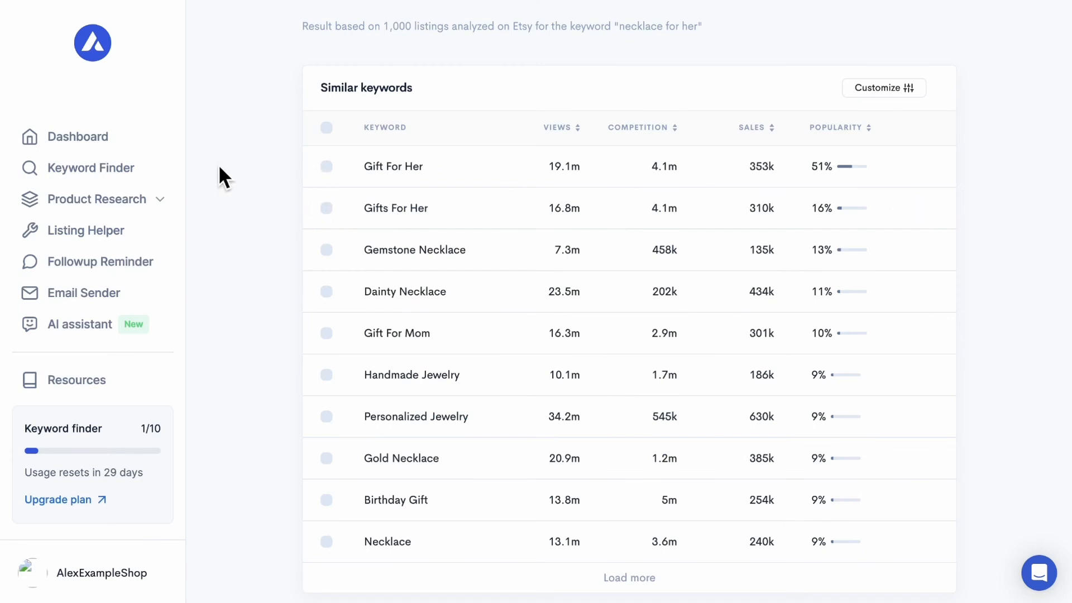
mouse_move(455, 299)
scroll(511, 429, down, 3)
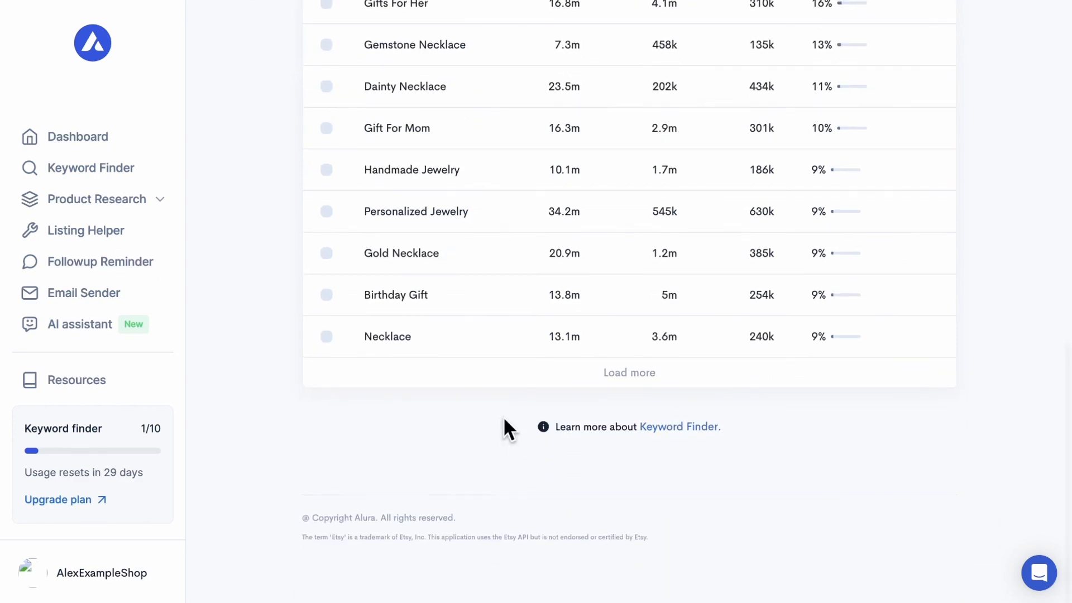
scroll(270, 219, up, 8)
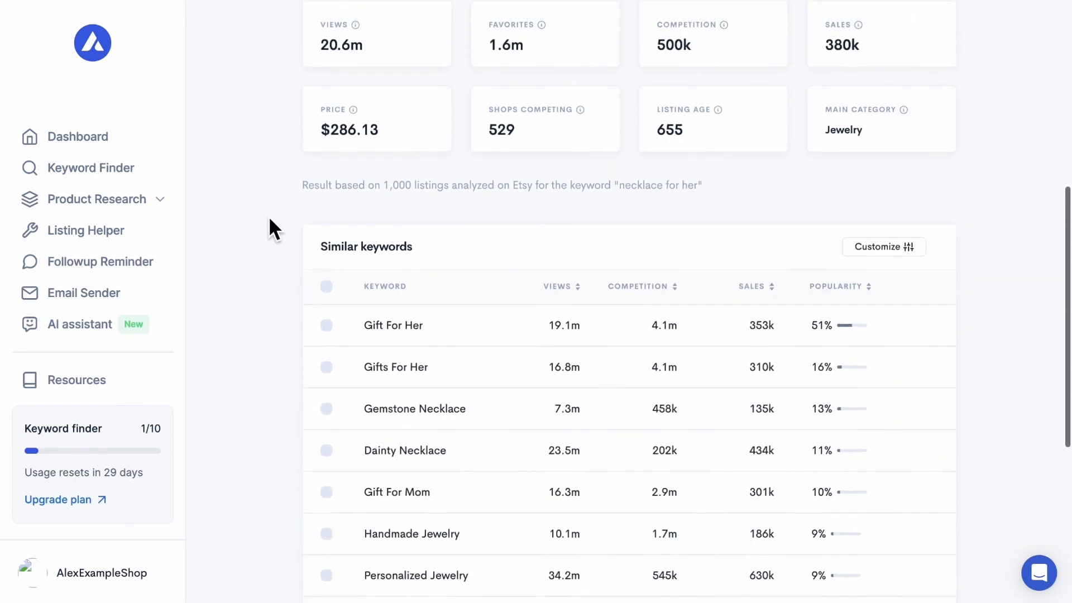
Show the analytics for "necklace for her" and examine the Price Breakdown
scroll(269, 216, up, 5)
click(403, 236)
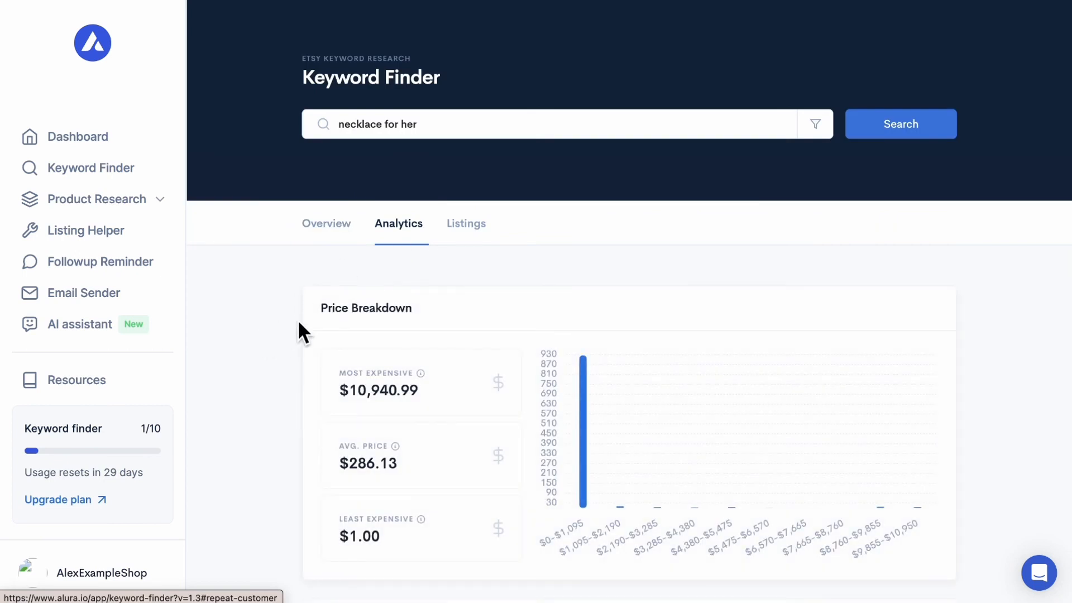
scroll(299, 330, down, 3)
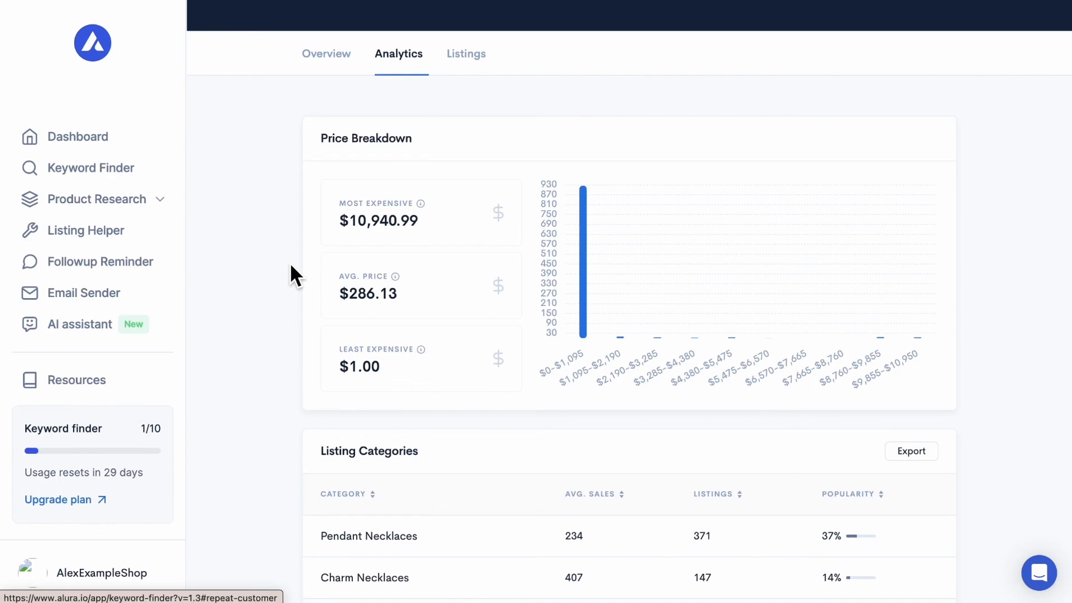
scroll(291, 271, up, 1)
Inspect the Listing Categories, checking the category paths on the first page and continuing to page 2
scroll(434, 111, down, 6)
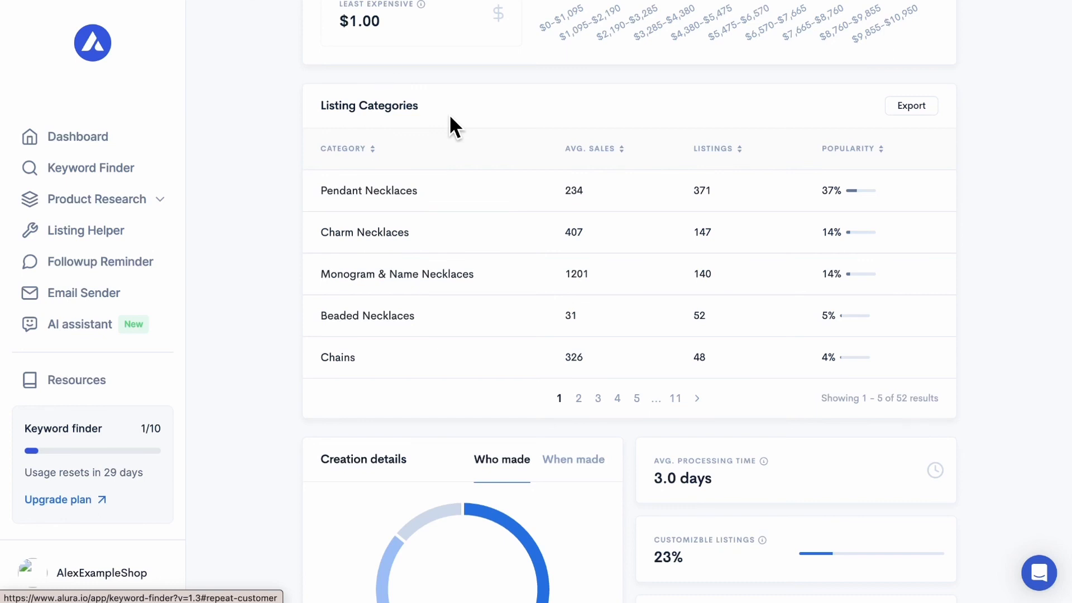
mouse_move(408, 200)
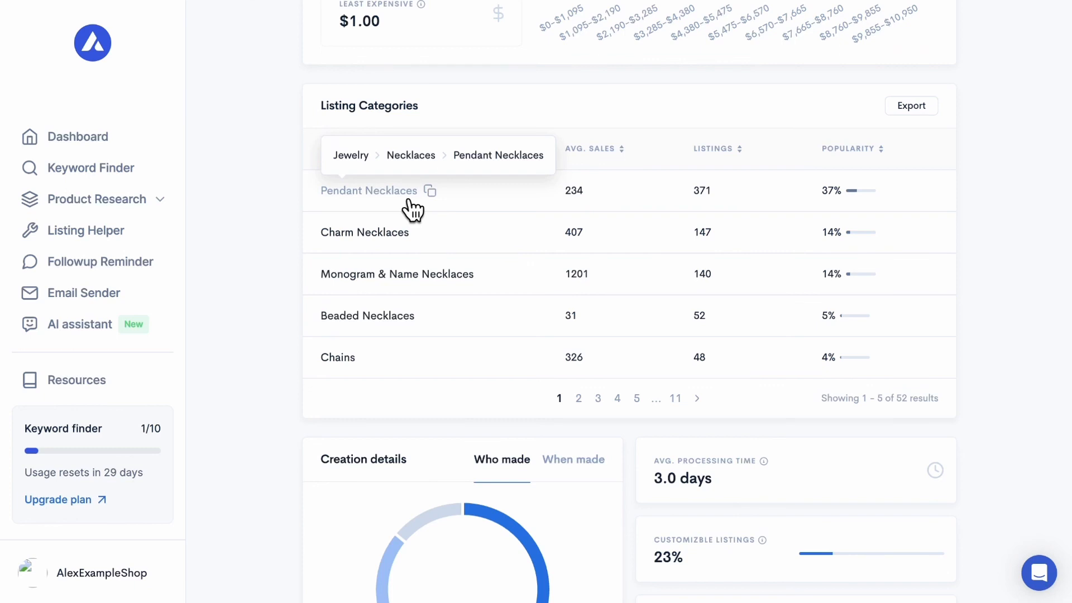
mouse_move(427, 282)
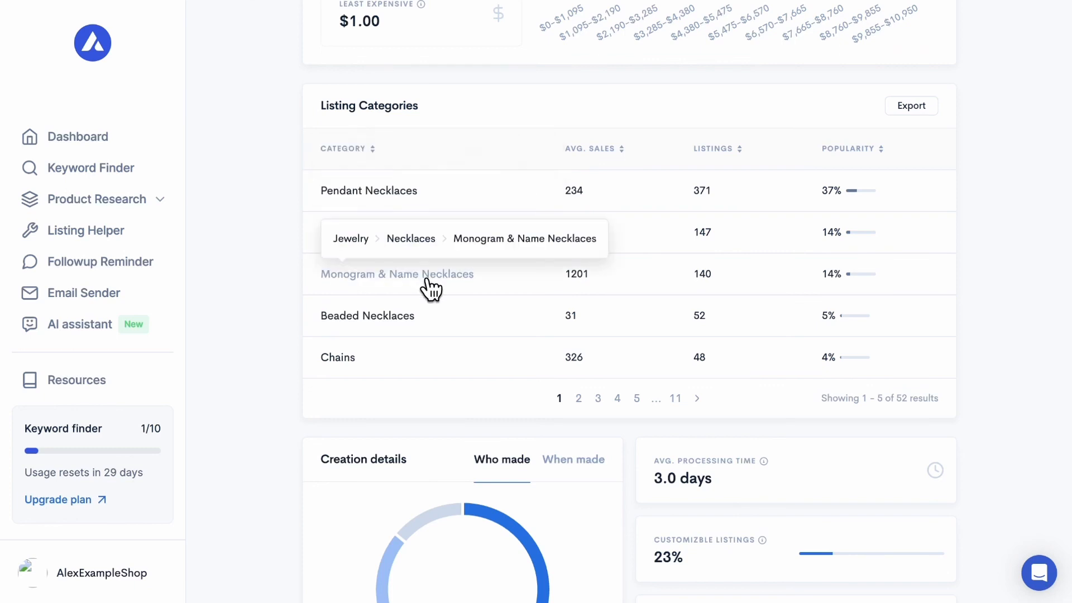
mouse_move(394, 334)
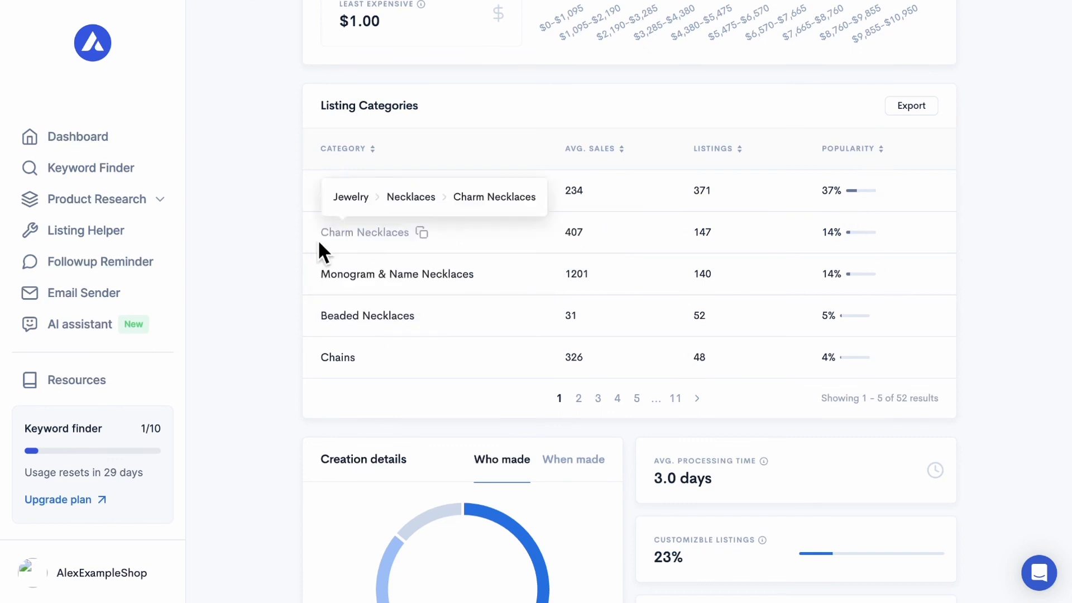
mouse_move(338, 198)
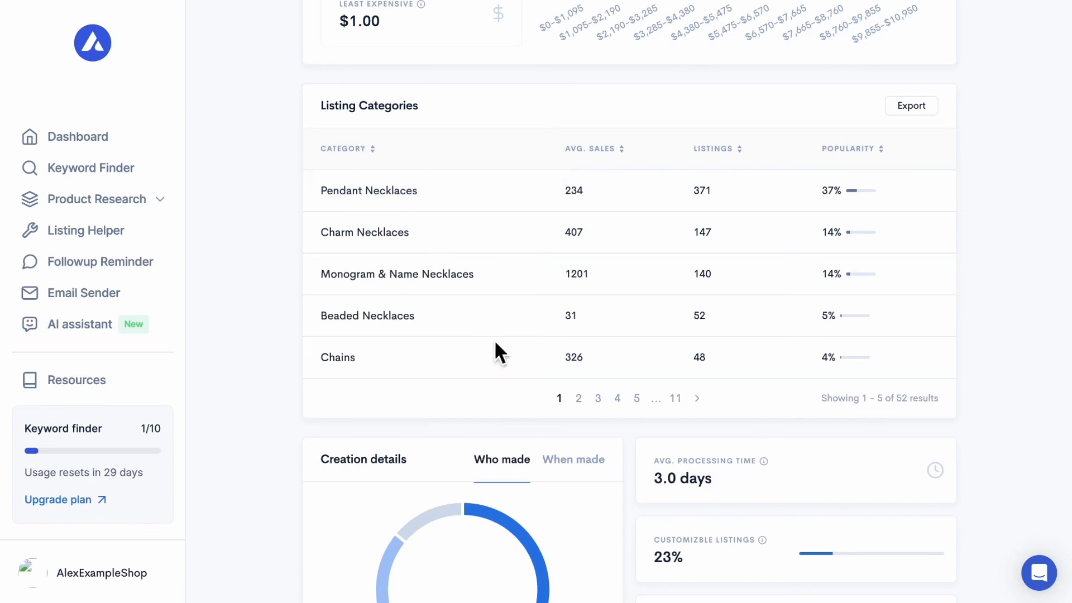
click(579, 401)
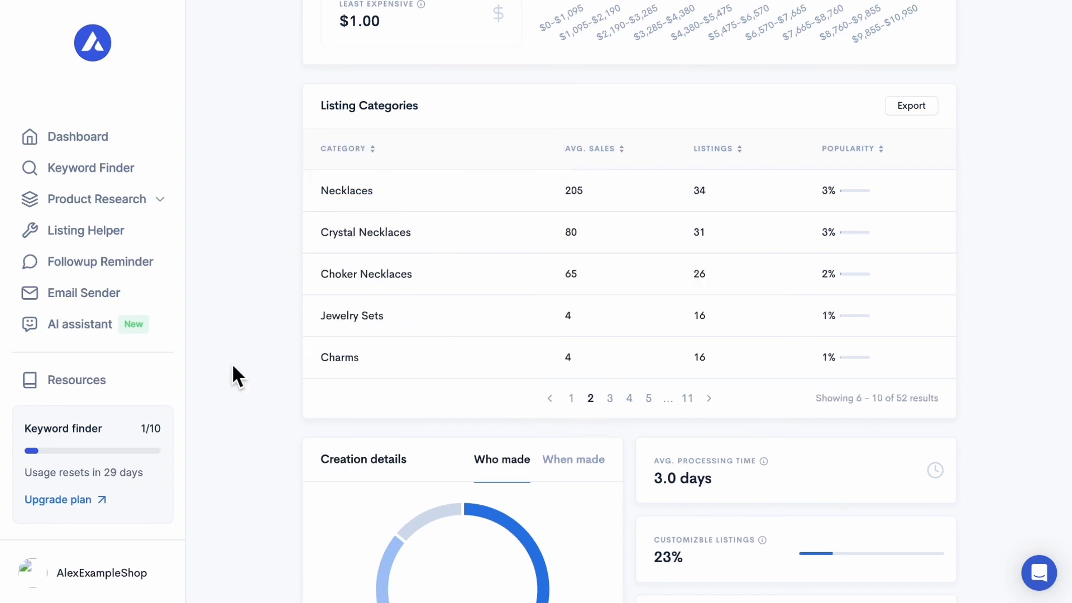
Examine the creation details, processing time and customizable, digital and supply listing shares, and show the listings for "necklace for her"
scroll(809, 256, down, 5)
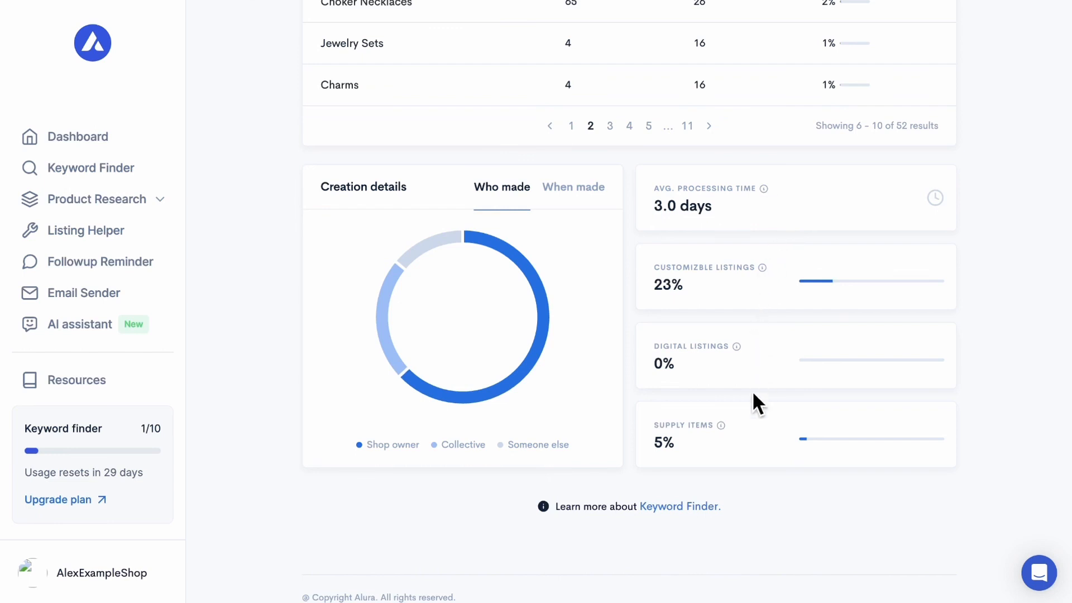
mouse_move(722, 427)
scroll(300, 320, up, 15)
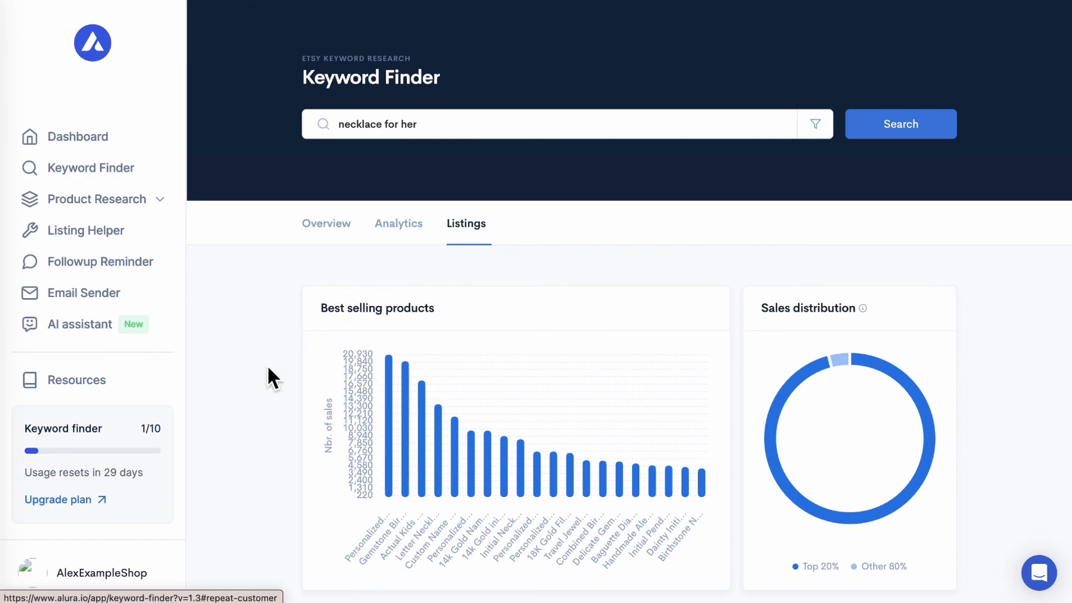
Open the listing details of the Gemstone Birthstone Necklace and review its sales, revenue, metrics, item type and tags
scroll(268, 369, down, 9)
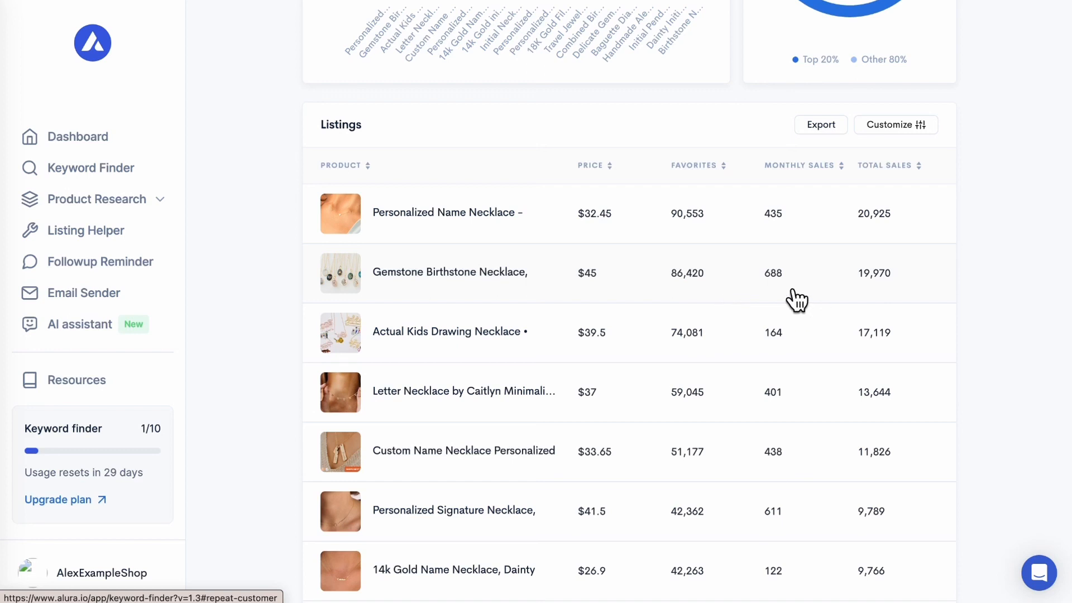
click(478, 282)
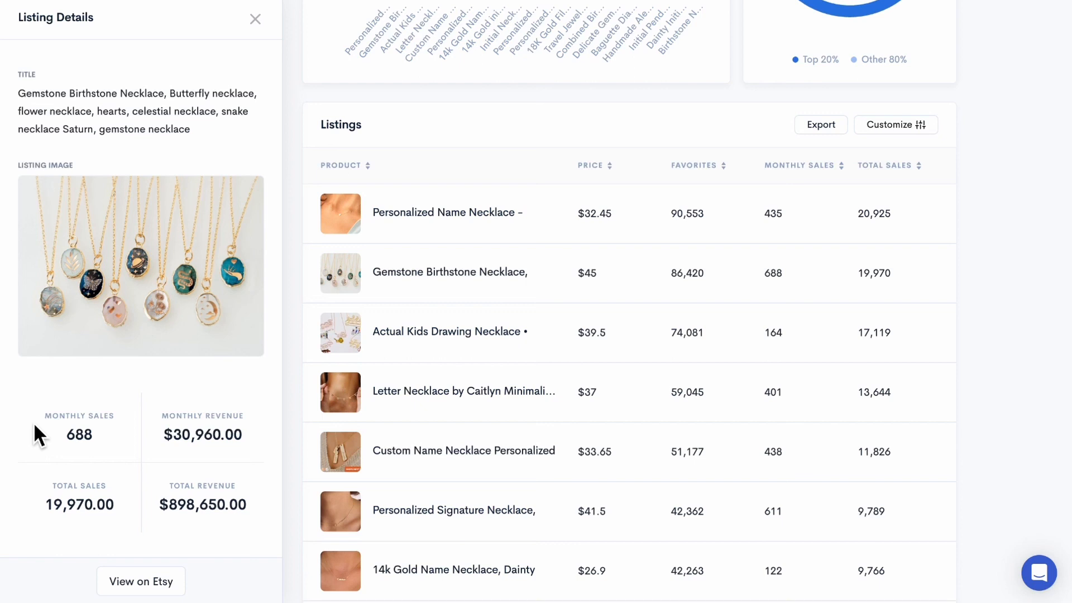
scroll(32, 421, down, 5)
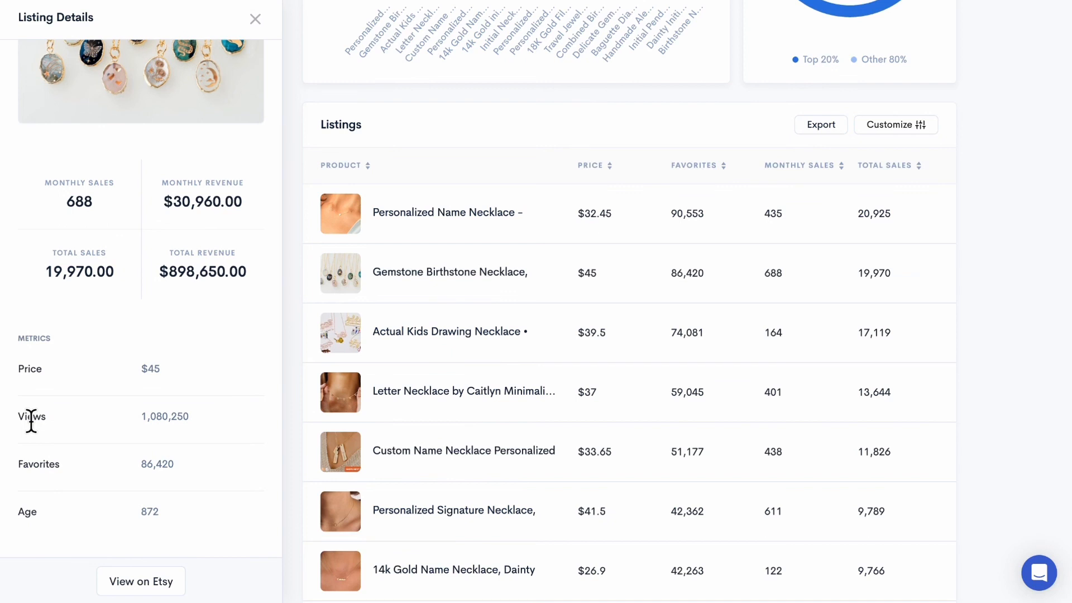
scroll(31, 421, down, 10)
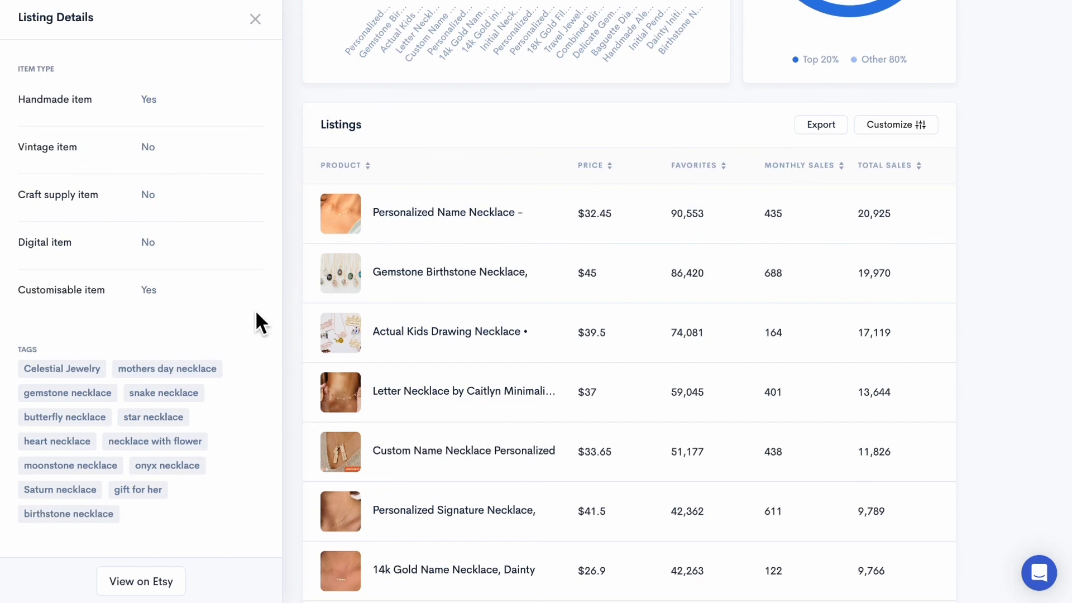
View the Gemstone Birthstone Necklace listing on Etsy and browse through its product photos
click(160, 585)
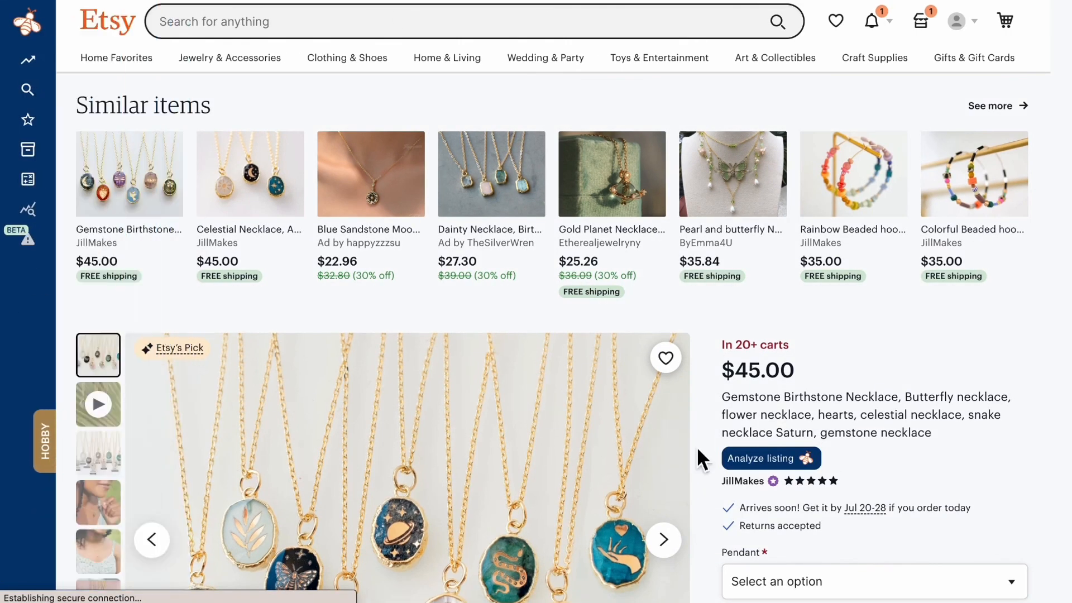
scroll(713, 454, down, 3)
click(680, 400)
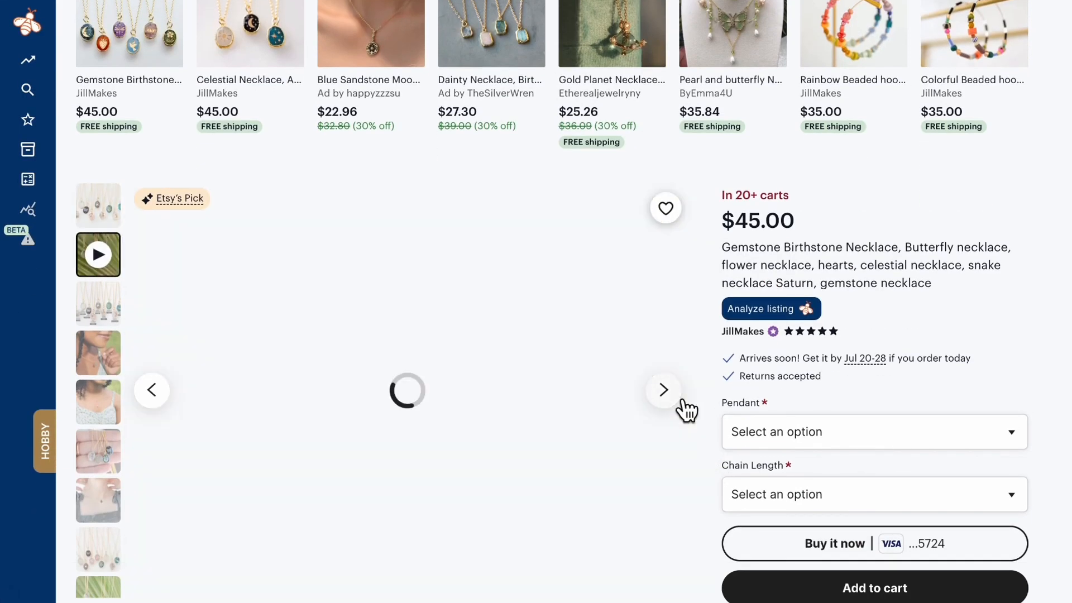
click(681, 400)
click(681, 400)
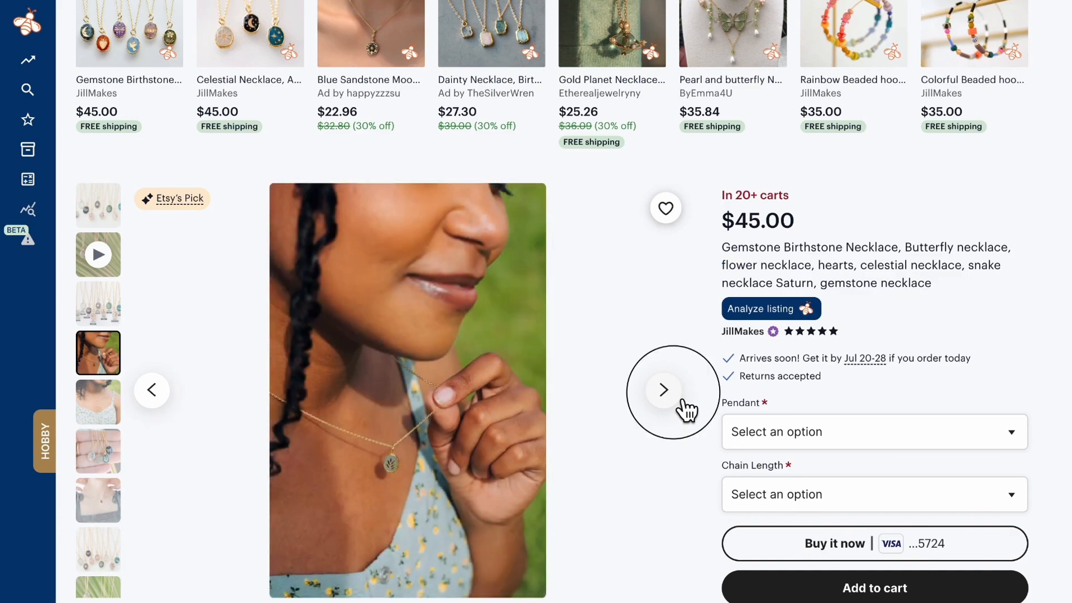
click(683, 409)
Examine the necklace listing's item details, description, ordering instructions and customer reviews on Etsy
scroll(735, 436, down, 4)
scroll(734, 435, down, 4)
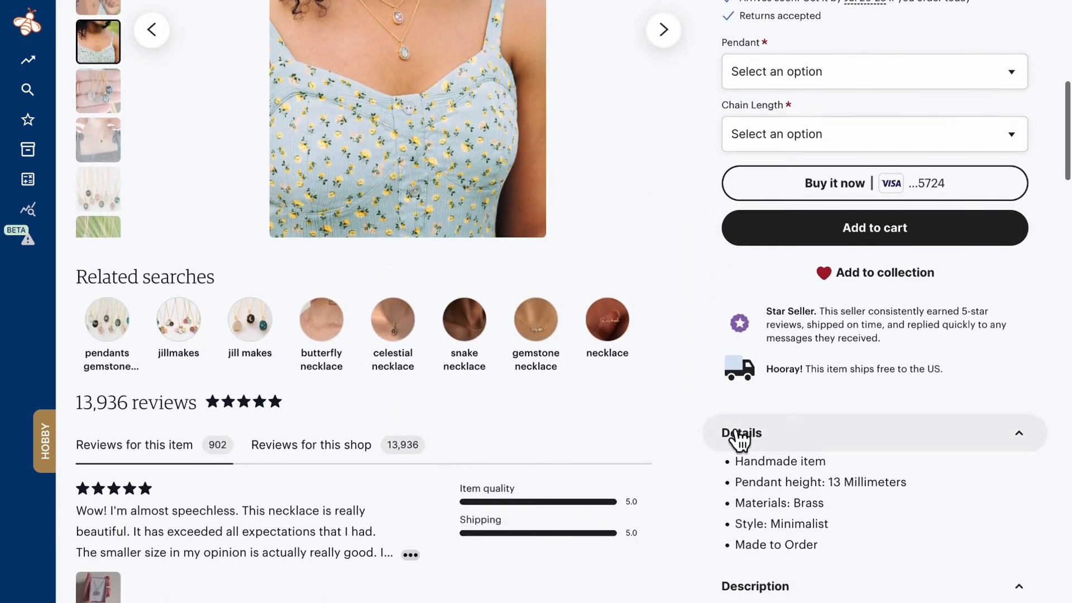
scroll(734, 368, down, 3)
click(872, 508)
scroll(915, 486, down, 3)
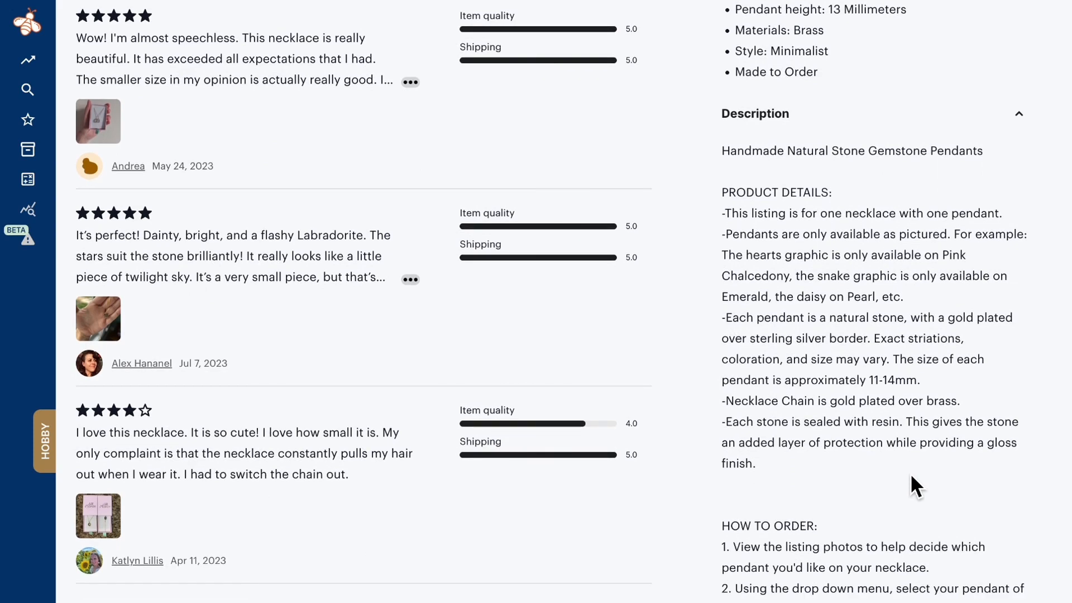
scroll(910, 474, down, 2)
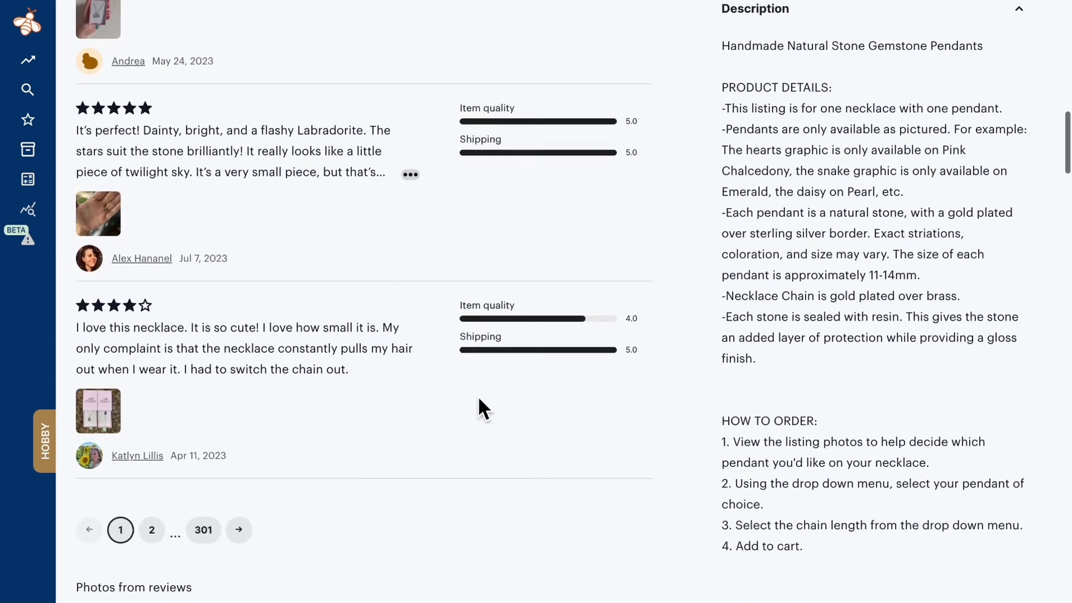
scroll(487, 285, up, 6)
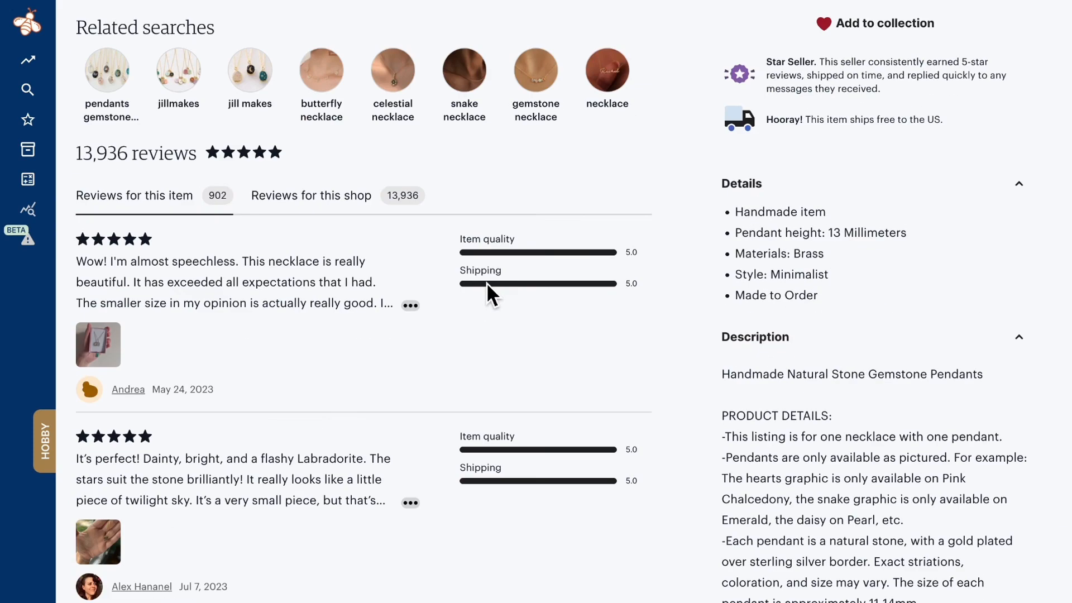
scroll(486, 283, up, 14)
scroll(495, 297, down, 7)
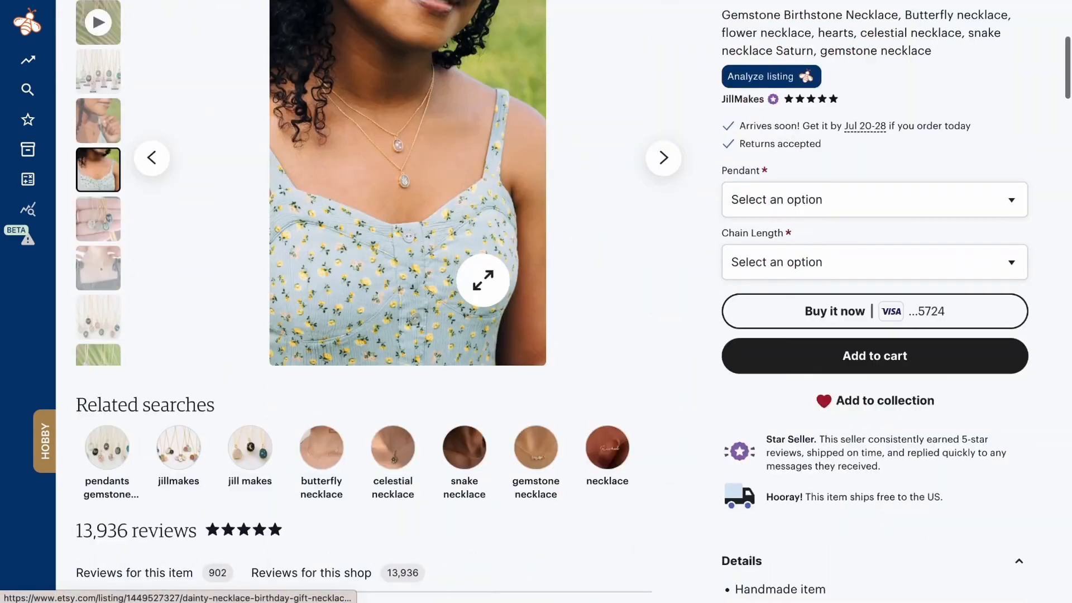
Return to Alura's Keyword Finder and close the necklace's listing details
scroll(672, 342, up, 4)
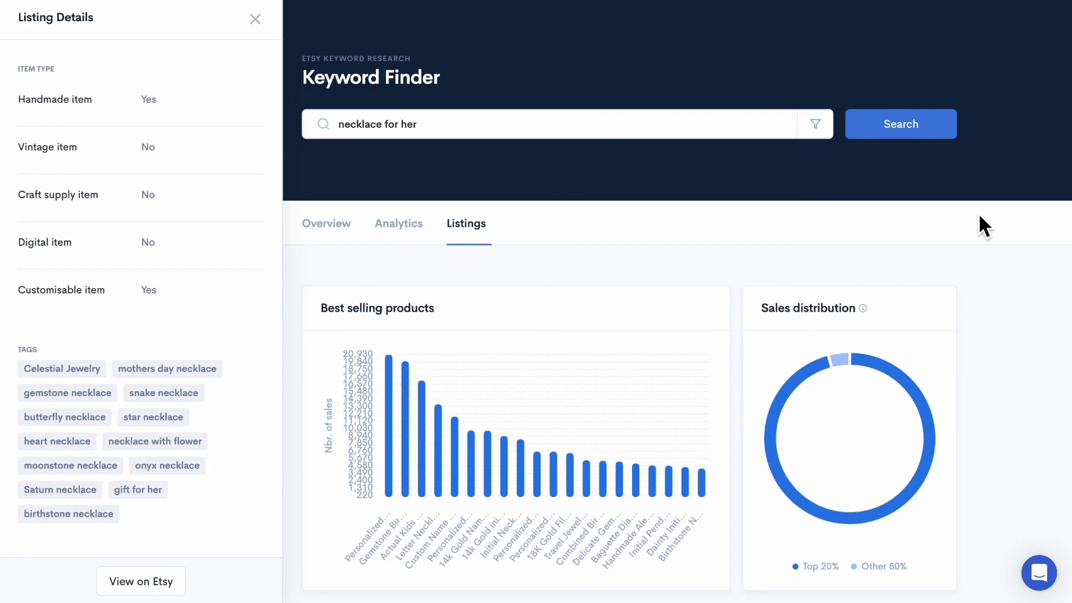
click(255, 18)
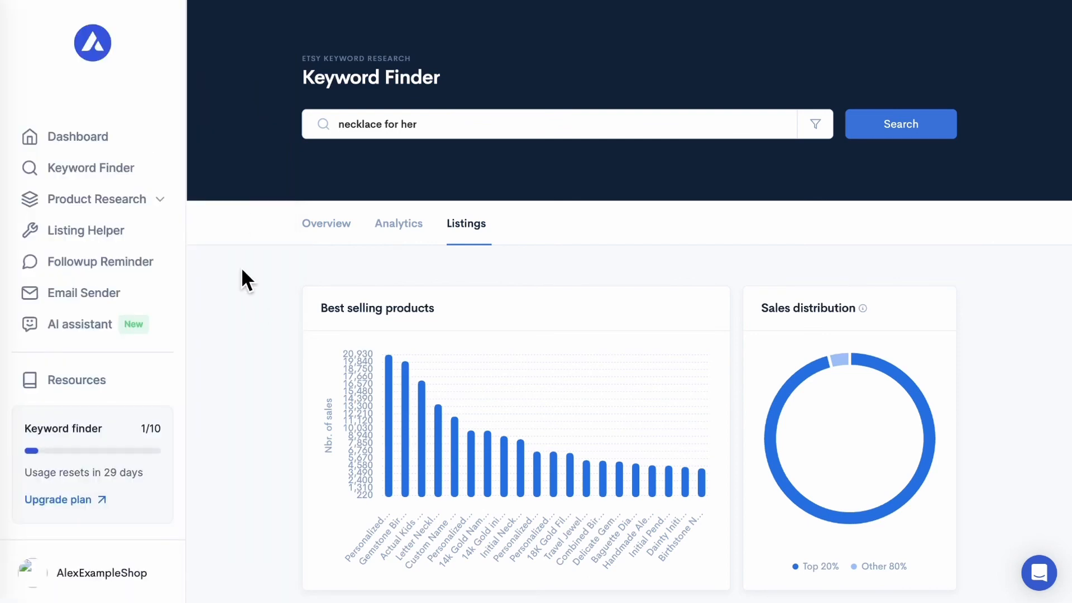